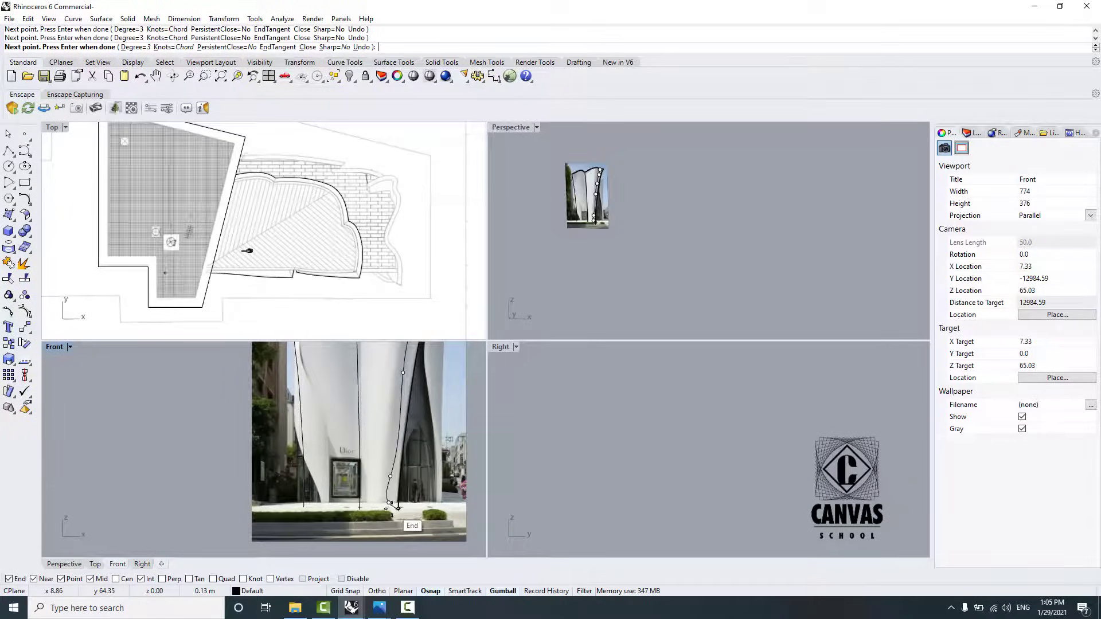
# Step: Finish the interpolated curve tracing the facade fold beside the entrance display window down to ground level
pyautogui.scroll(5, 388, 505)
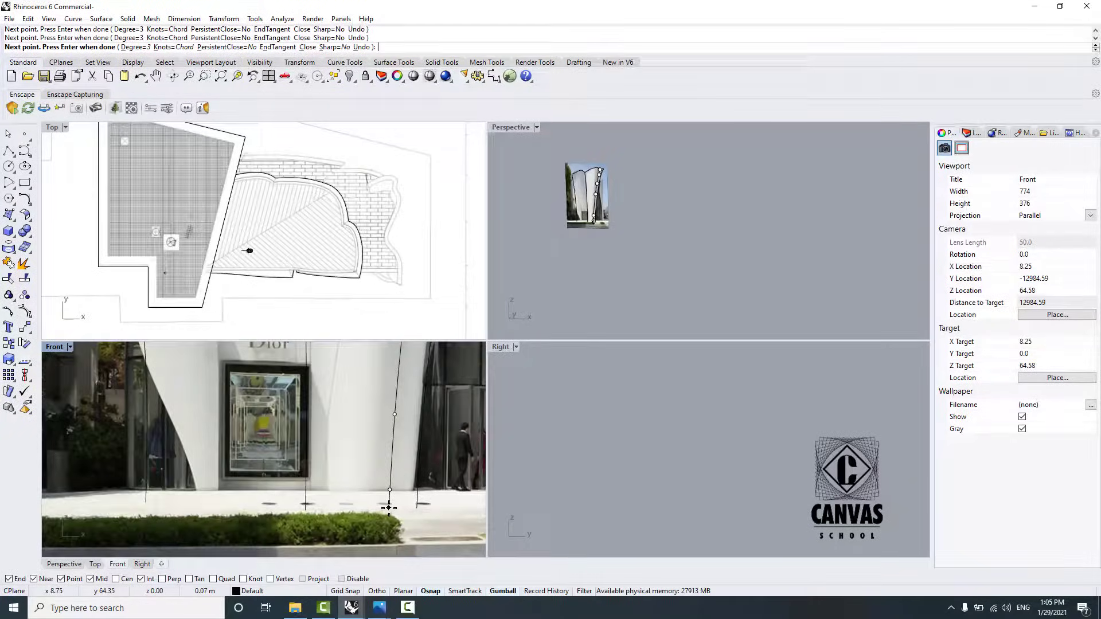
pyautogui.press('Return')
pyautogui.scroll(-5, 401, 479)
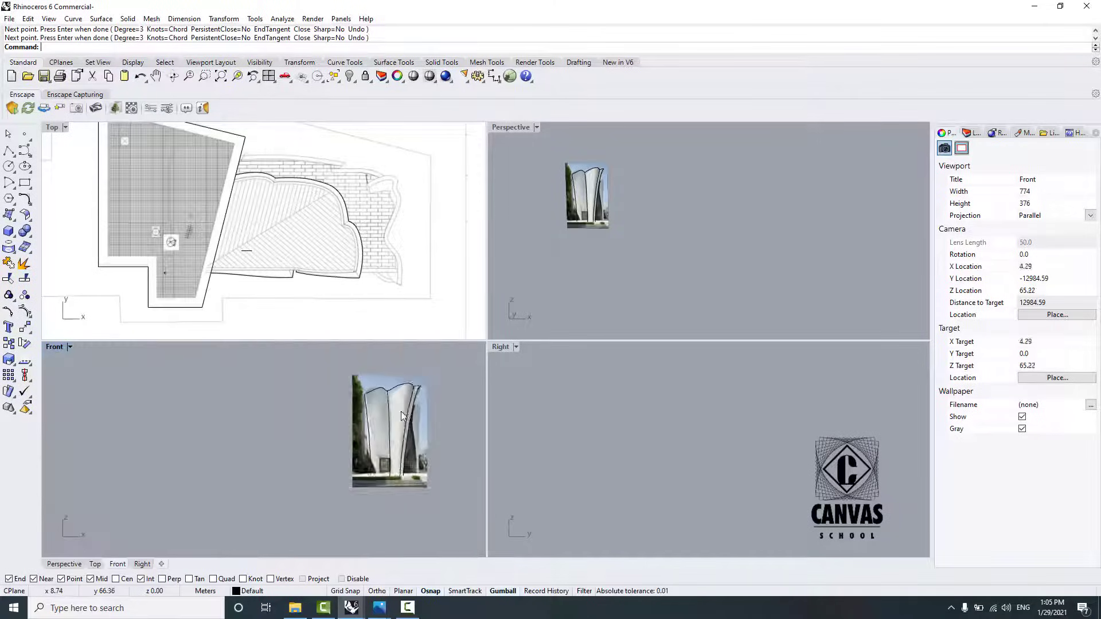
# Step: Examine the traced facade curves against the building photo in the front view
pyautogui.scroll(7, 401, 411)
pyautogui.scroll(-4, 375, 388)
pyautogui.scroll(4, 374, 389)
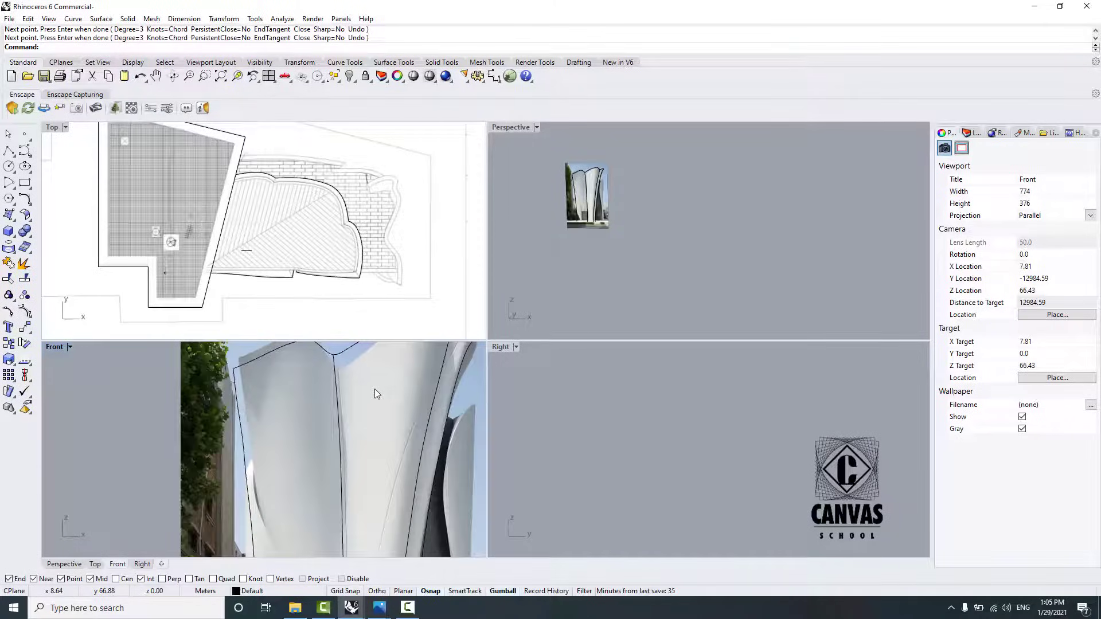
pyautogui.scroll(-3, 370, 394)
pyautogui.scroll(-2, 328, 370)
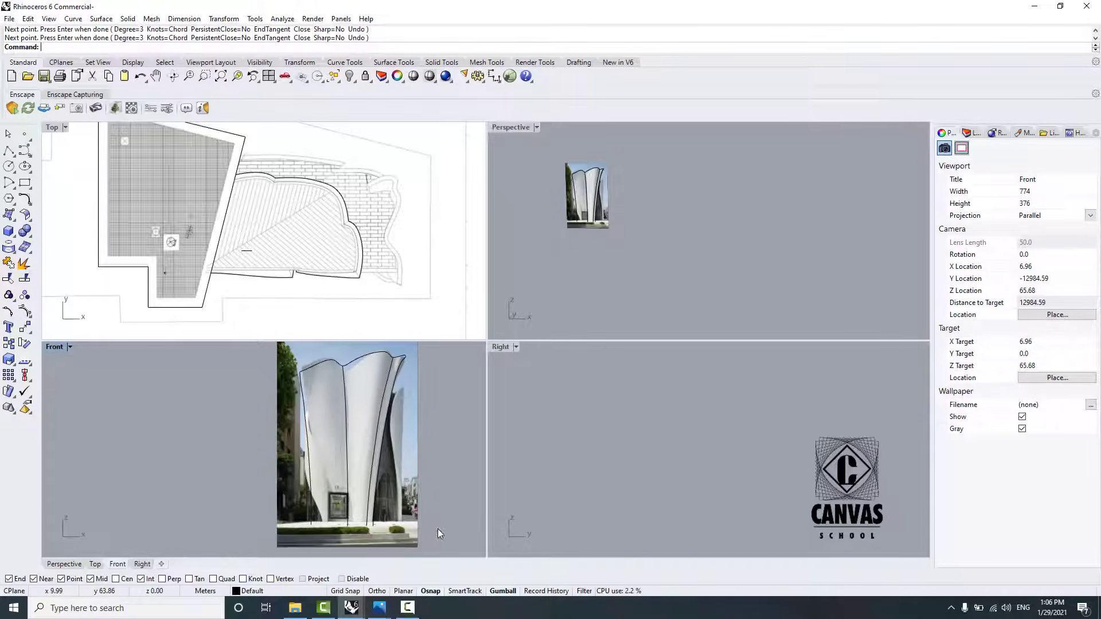
pyautogui.scroll(4, 576, 194)
pyautogui.scroll(-2, 453, 240)
pyautogui.scroll(-6, 405, 459)
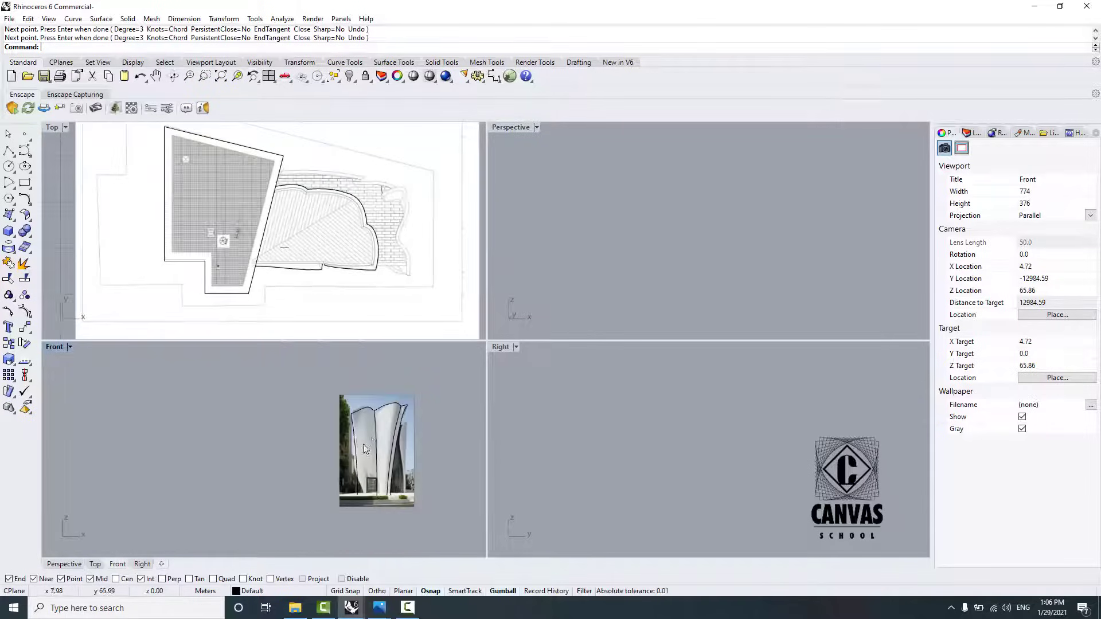
pyautogui.scroll(2, 380, 427)
pyautogui.scroll(-8, 546, 241)
pyautogui.scroll(6, 545, 242)
pyautogui.scroll(2, 542, 232)
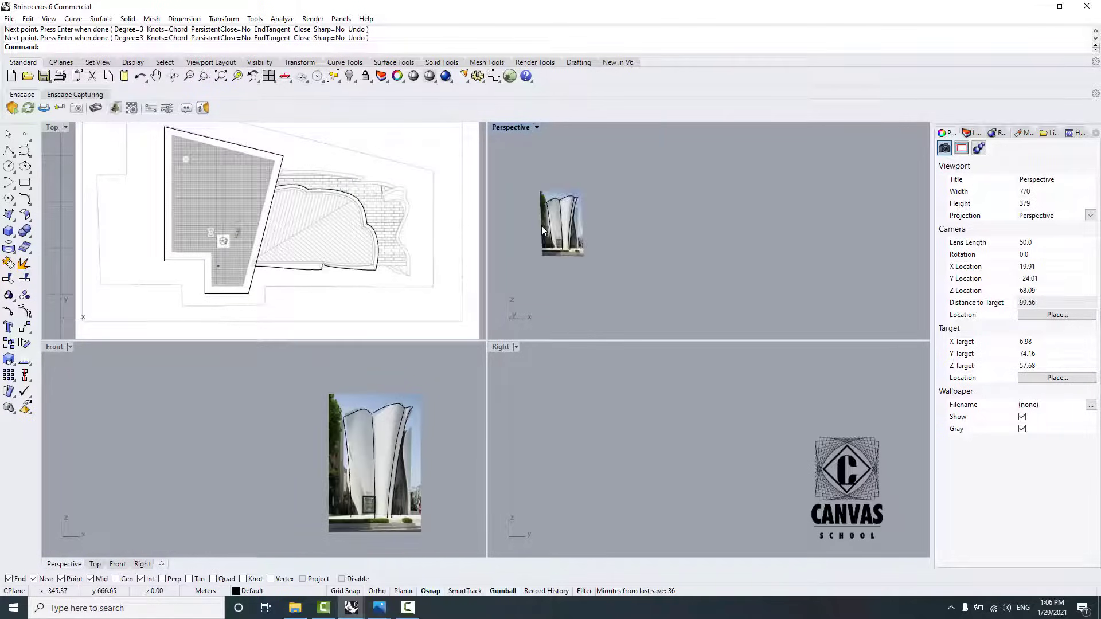
# Step: Join the two open curves tracing the outer outline of the facade into one curve
pyautogui.click(359, 411)
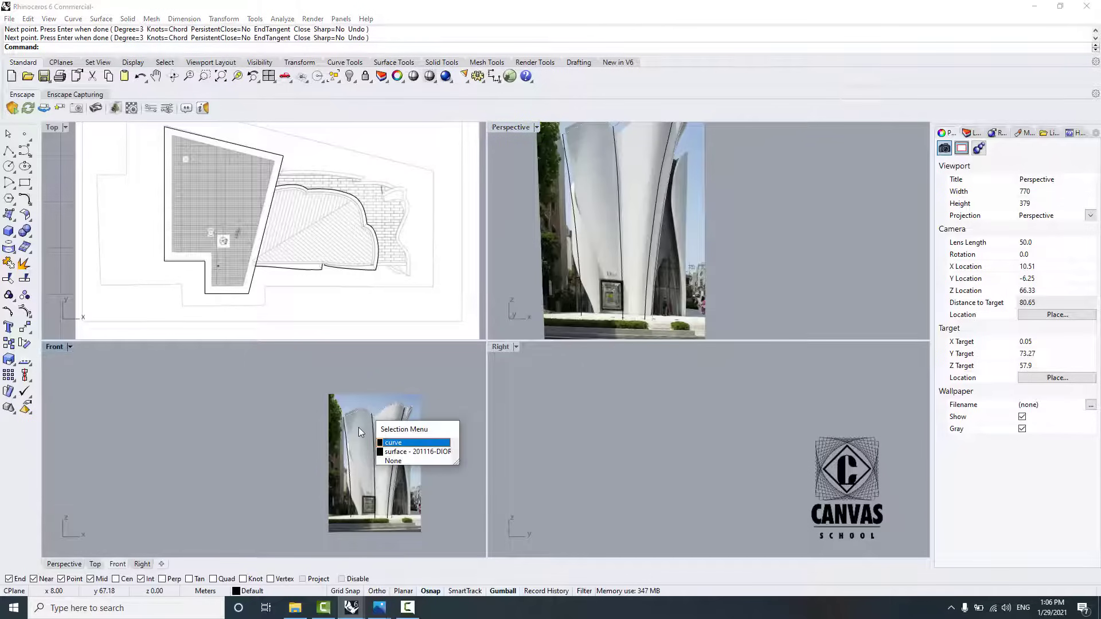
pyautogui.click(395, 442)
pyautogui.scroll(2, 345, 424)
pyautogui.click(411, 427)
pyautogui.press('Return')
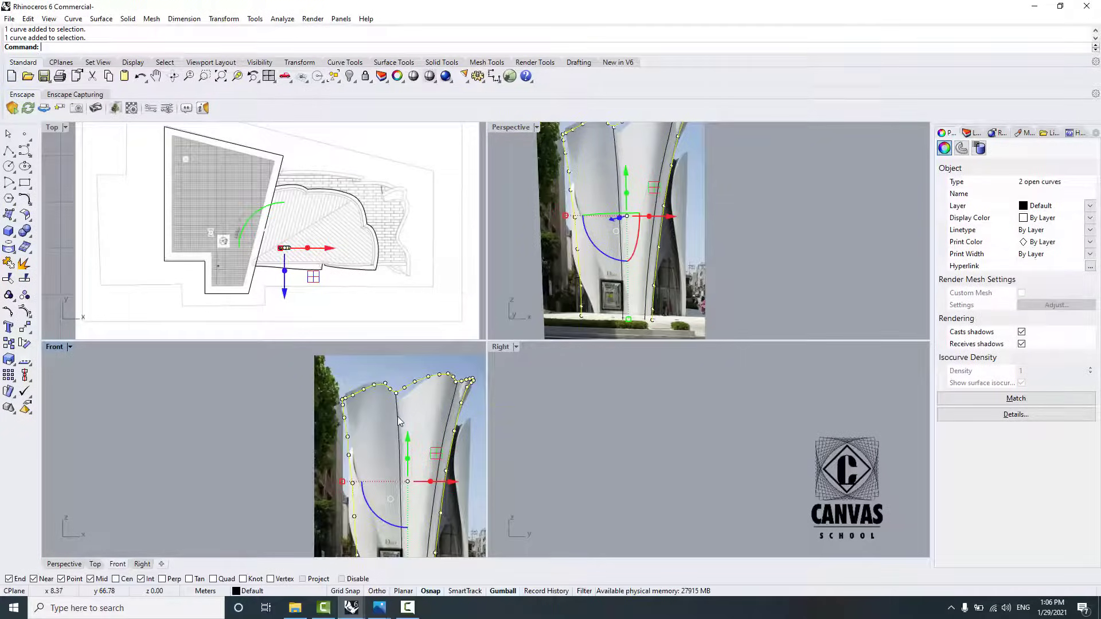
pyautogui.scroll(-1, 400, 422)
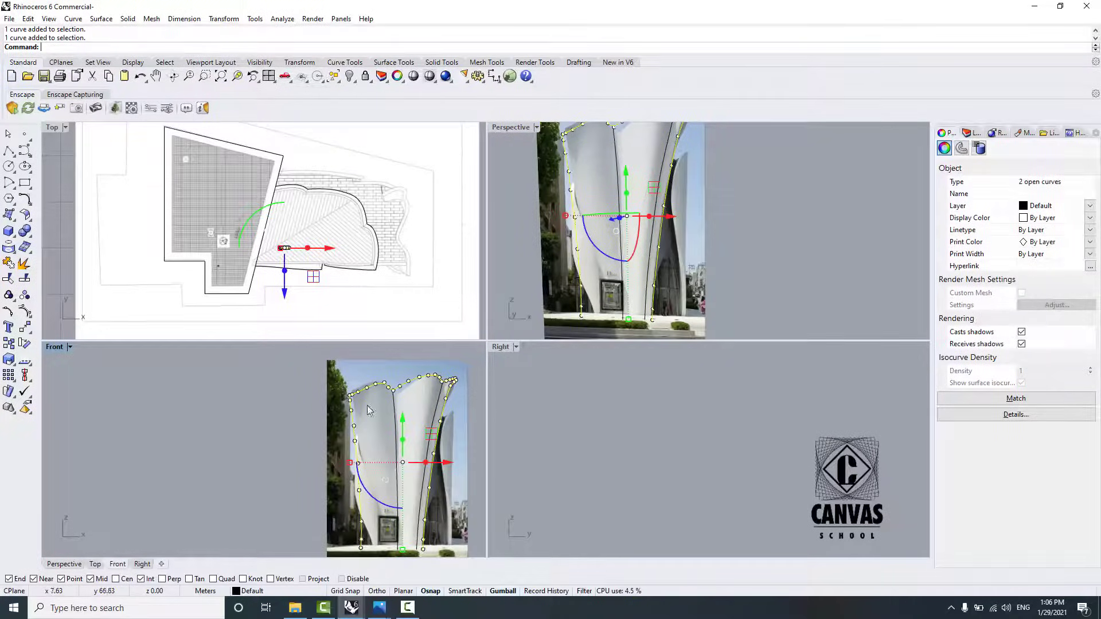
pyautogui.click(8, 278)
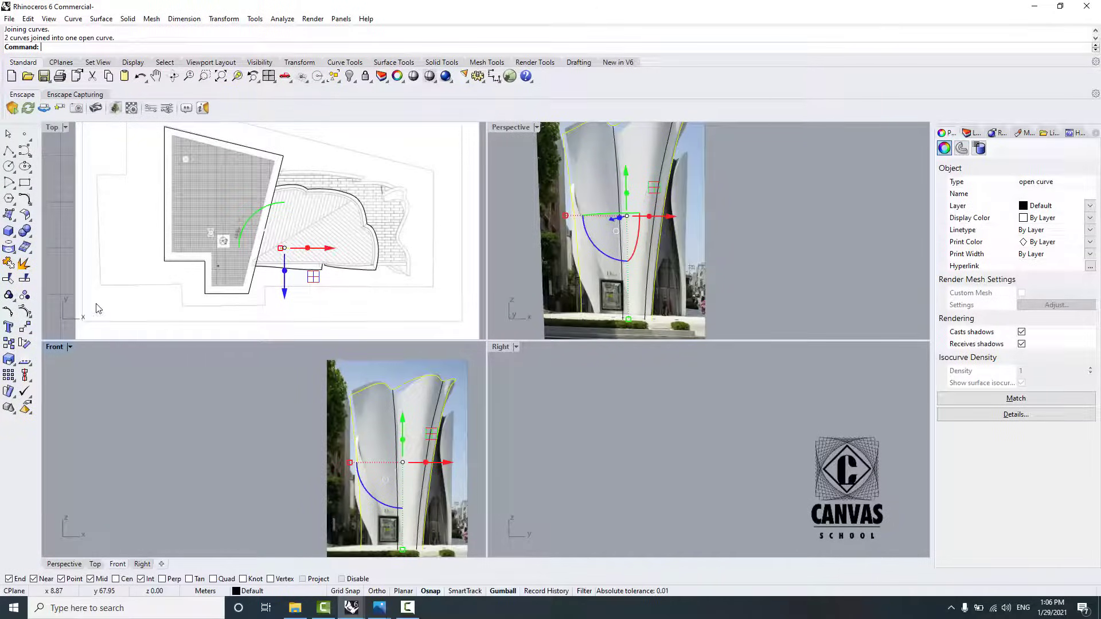
# Step: Turn on edit points for the joined facade outline and select the point at its upper-left corner
pyautogui.rightClick(25, 312)
pyautogui.click(370, 369)
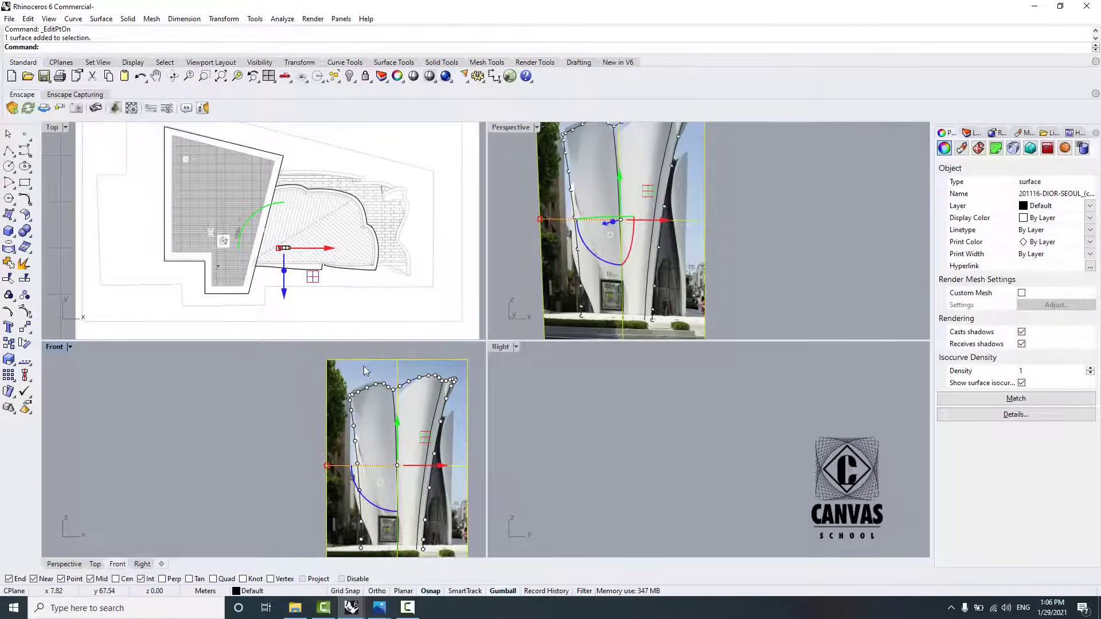
pyautogui.click(261, 397)
pyautogui.scroll(8, 354, 395)
pyautogui.scroll(2, 342, 401)
pyautogui.click(342, 395)
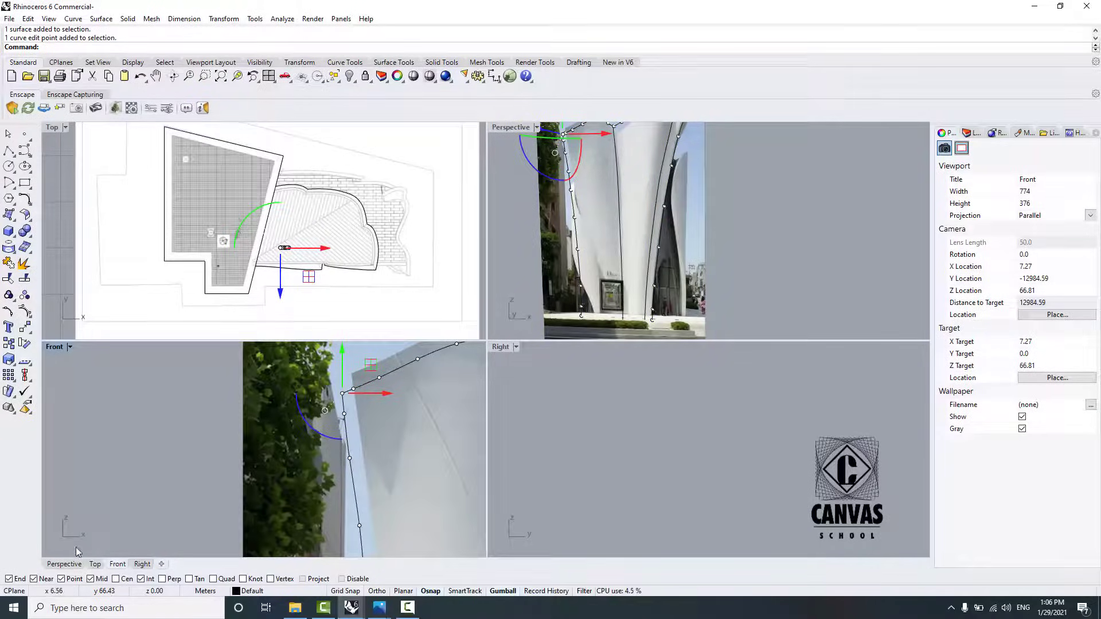
# Step: Examine where the selected corner point sits in the top plan and the perspective view
pyautogui.click(96, 564)
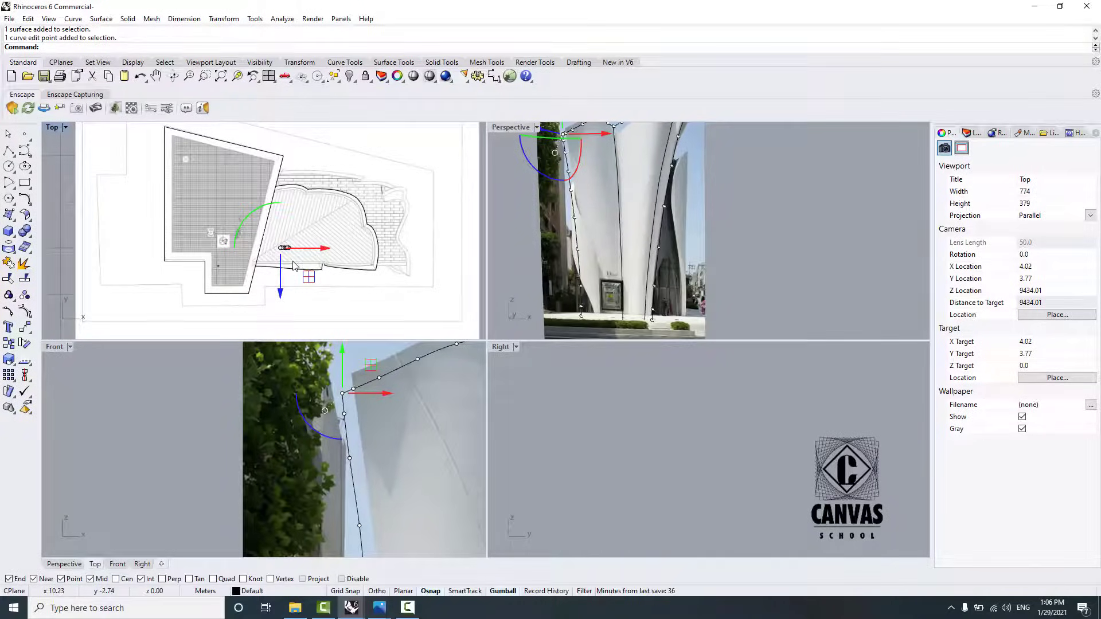
pyautogui.scroll(5, 297, 258)
pyautogui.scroll(-10, 565, 281)
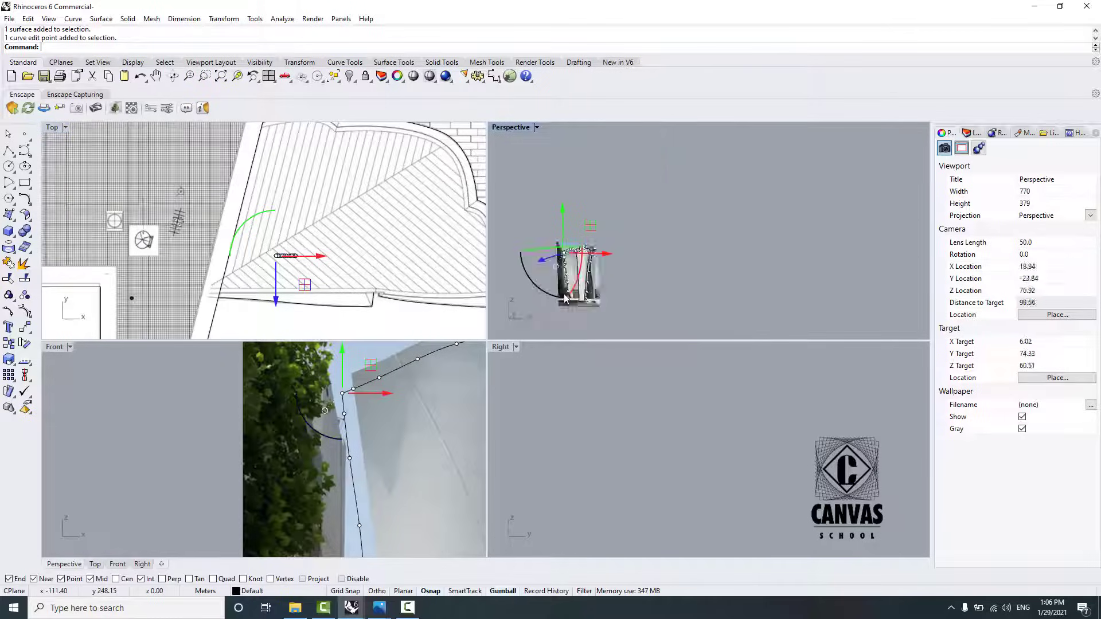
pyautogui.scroll(10, 555, 275)
pyautogui.scroll(-8, 609, 277)
pyautogui.scroll(8, 575, 262)
pyautogui.scroll(-8, 573, 262)
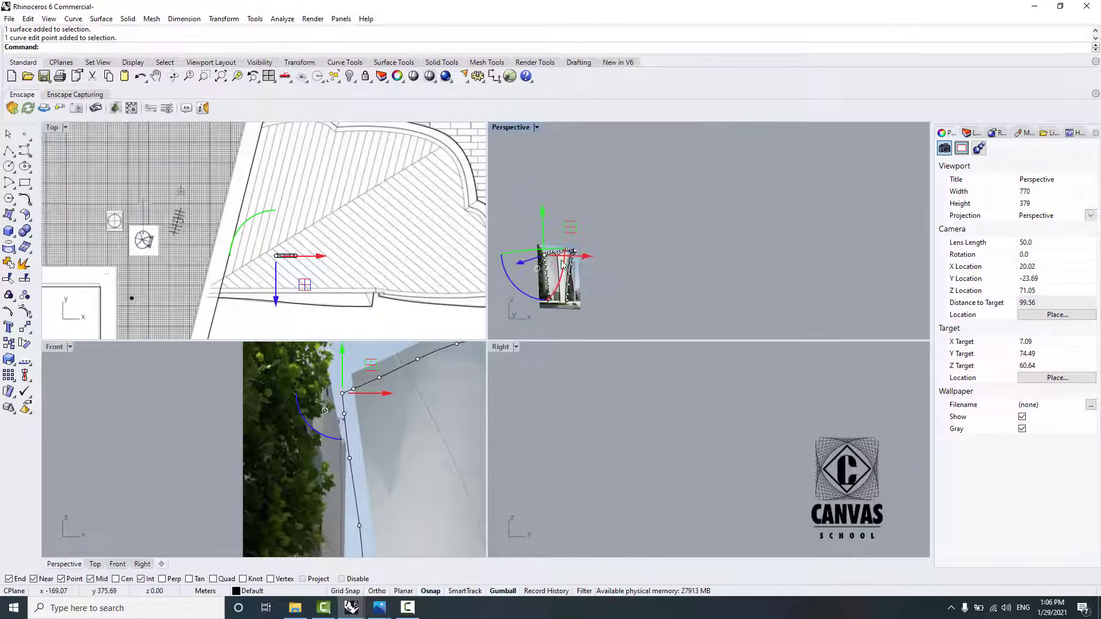
pyautogui.scroll(10, 547, 258)
pyautogui.scroll(-4, 546, 258)
pyautogui.scroll(4, 522, 252)
pyautogui.scroll(-4, 521, 253)
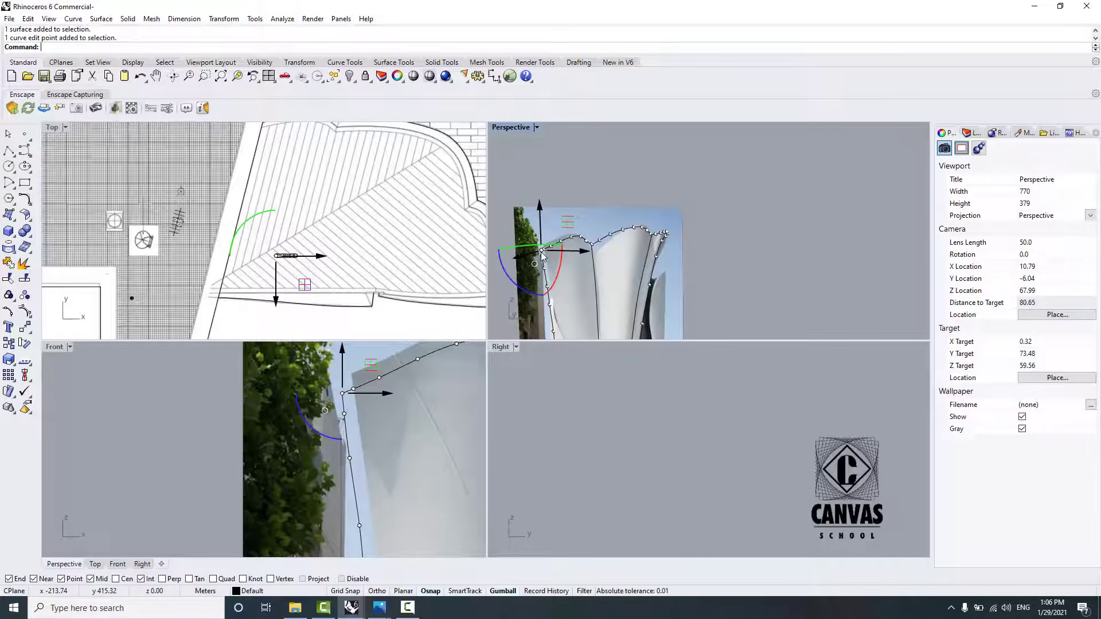
# Step: Move the upper-left corner edit point straight toward the front of the building in the top view
pyautogui.click(343, 393)
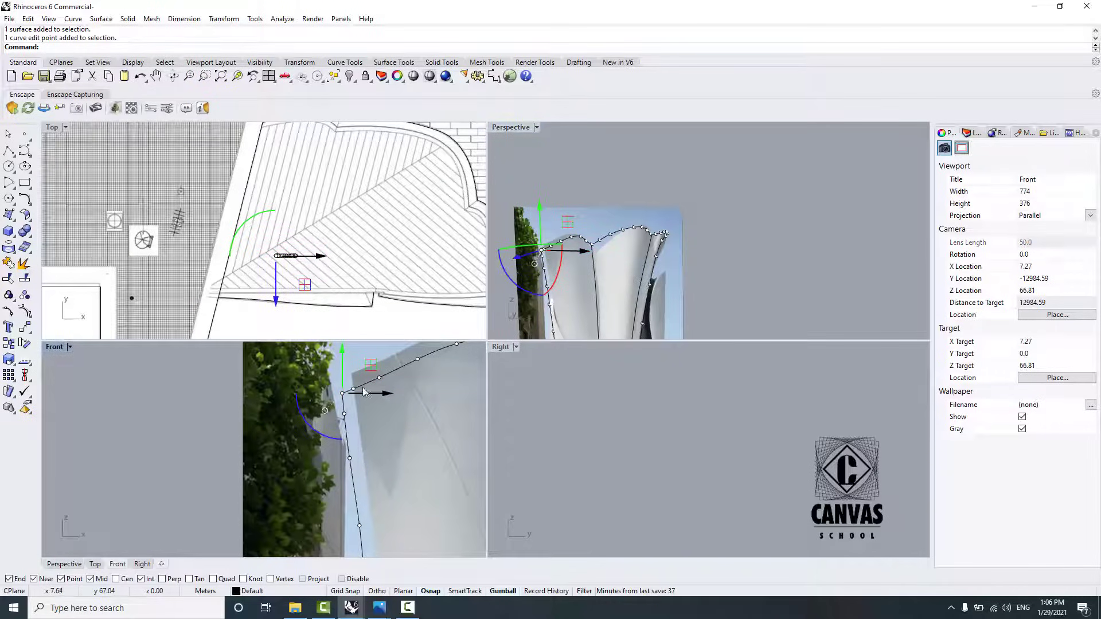
pyautogui.moveTo(276, 291); pyautogui.dragTo(276, 302)
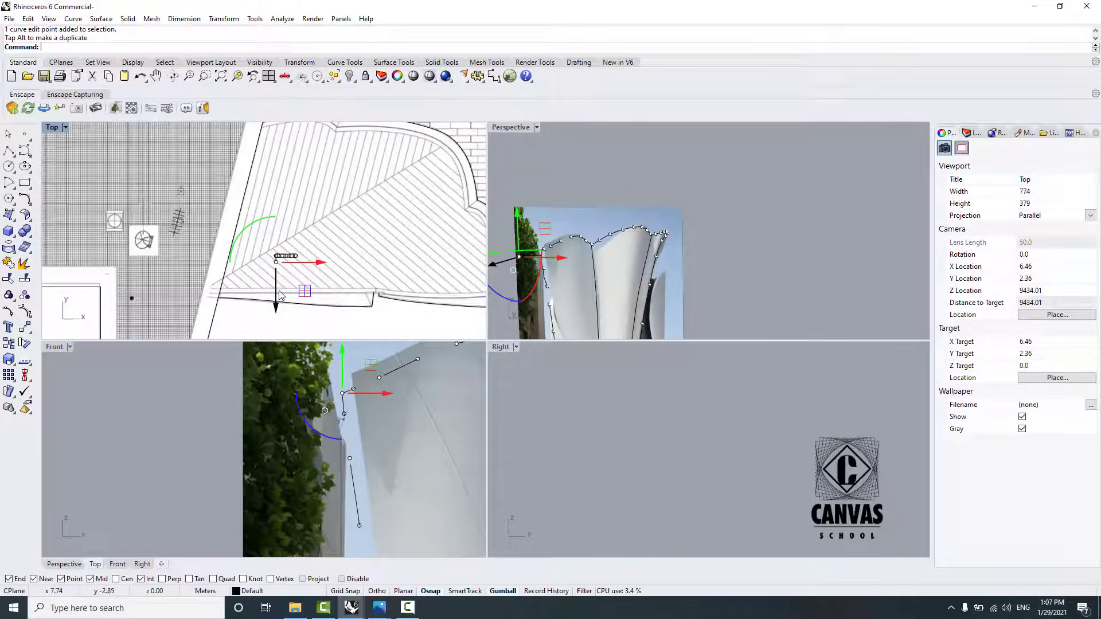
pyautogui.moveTo(276, 307); pyautogui.dragTo(286, 270)
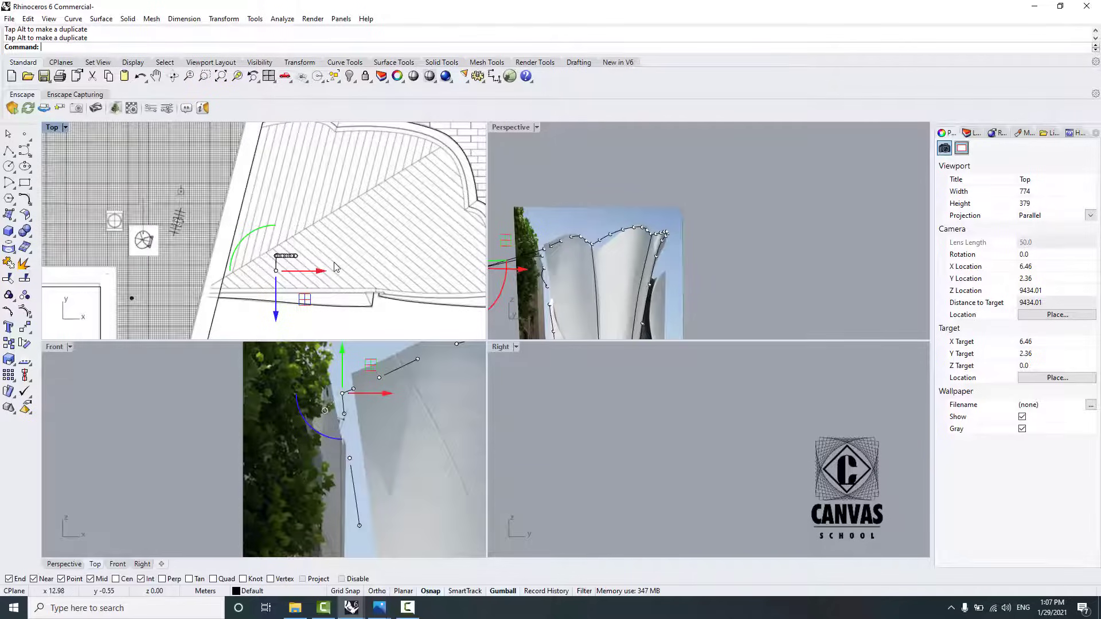
pyautogui.moveTo(276, 316); pyautogui.dragTo(276, 312)
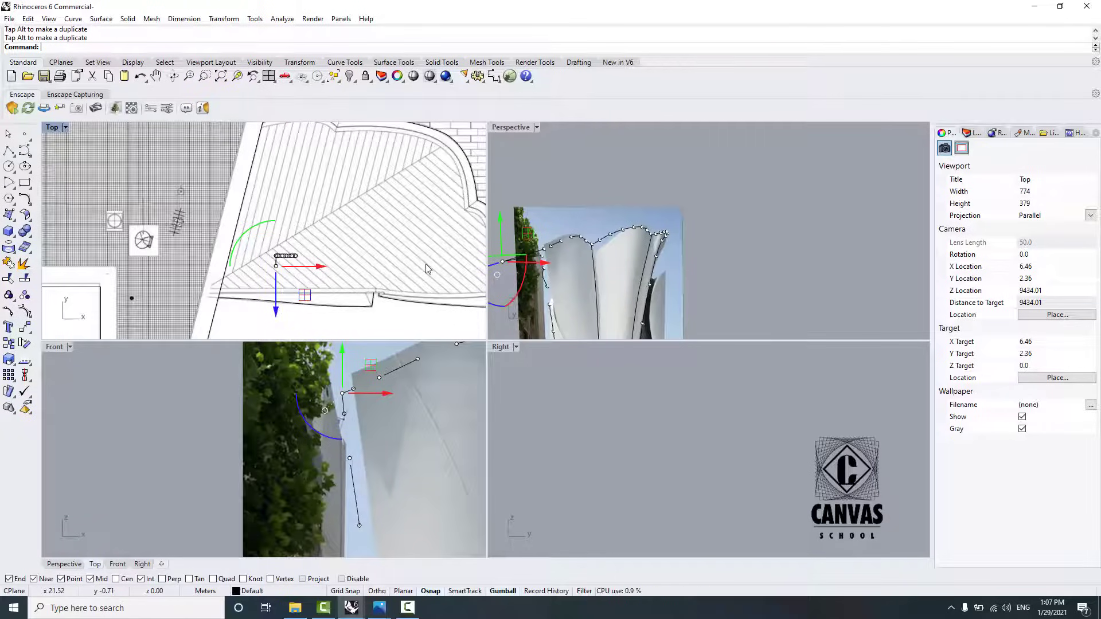
# Step: Hide the fifth floor plan picture in the top view
pyautogui.scroll(-6, 521, 252)
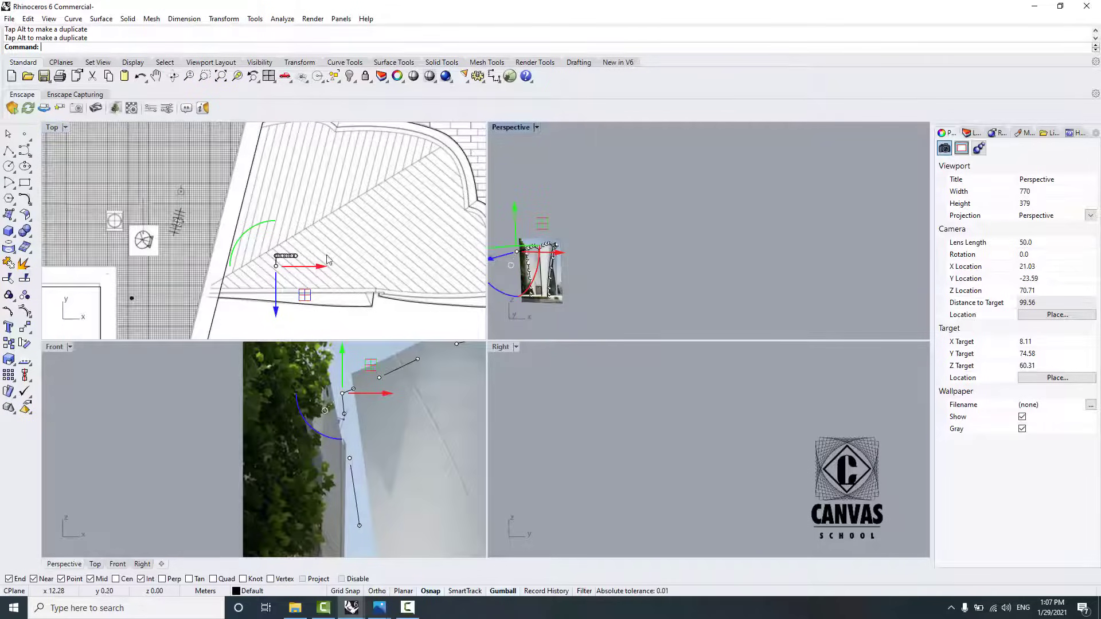
pyautogui.scroll(-1, 289, 267)
pyautogui.scroll(-6, 289, 267)
pyautogui.scroll(4, 288, 266)
pyautogui.scroll(-4, 288, 267)
pyautogui.click(314, 202)
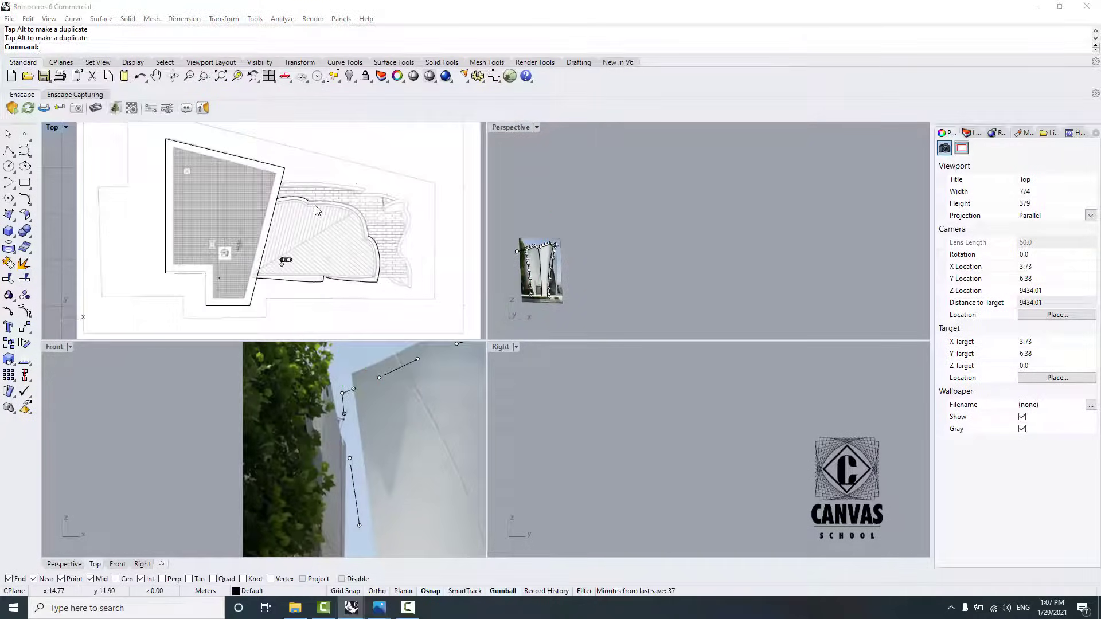
pyautogui.click(353, 175)
pyautogui.click(370, 245)
pyautogui.click(350, 76)
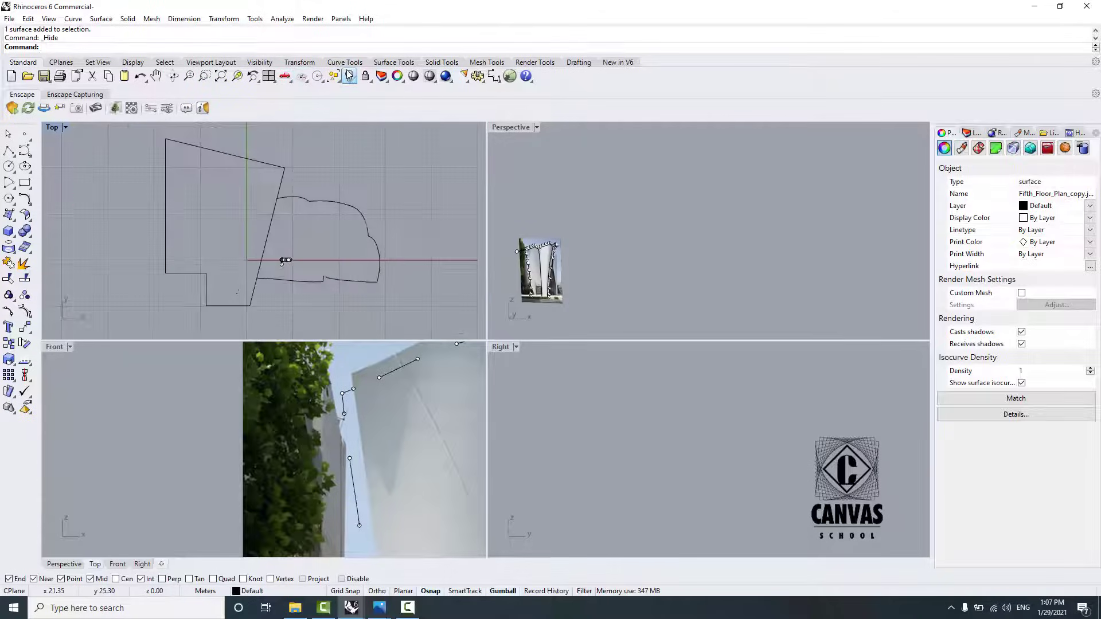
# Step: Move the upper-left corner edit point back along Y, closer to the plane of the facade curve
pyautogui.scroll(8, 281, 252)
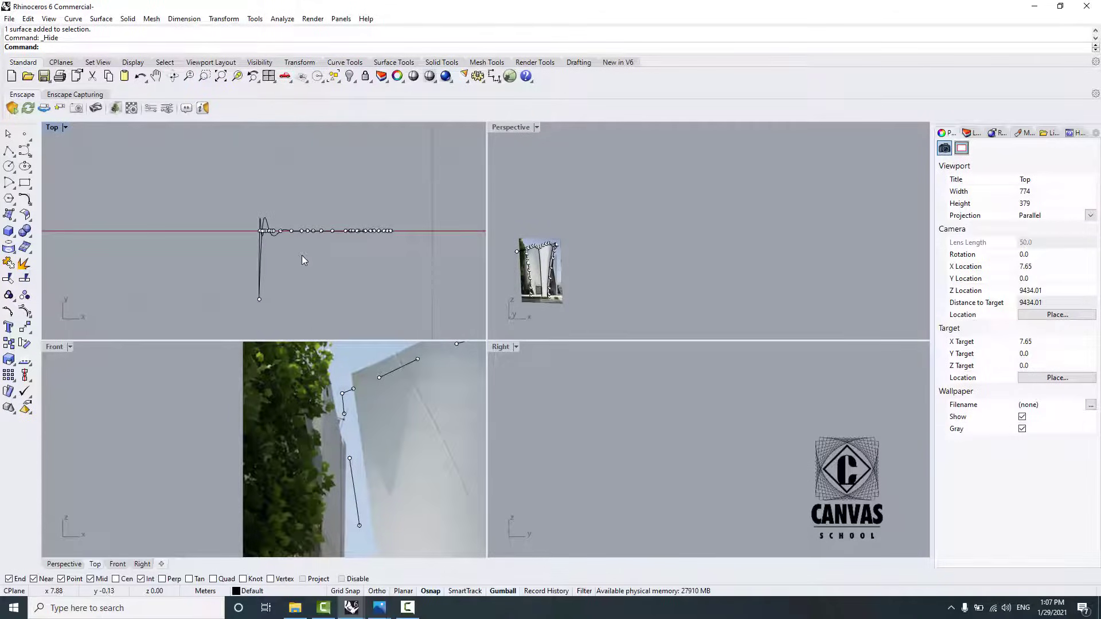
pyautogui.click(536, 274)
pyautogui.scroll(-12, 536, 274)
pyautogui.scroll(4, 534, 272)
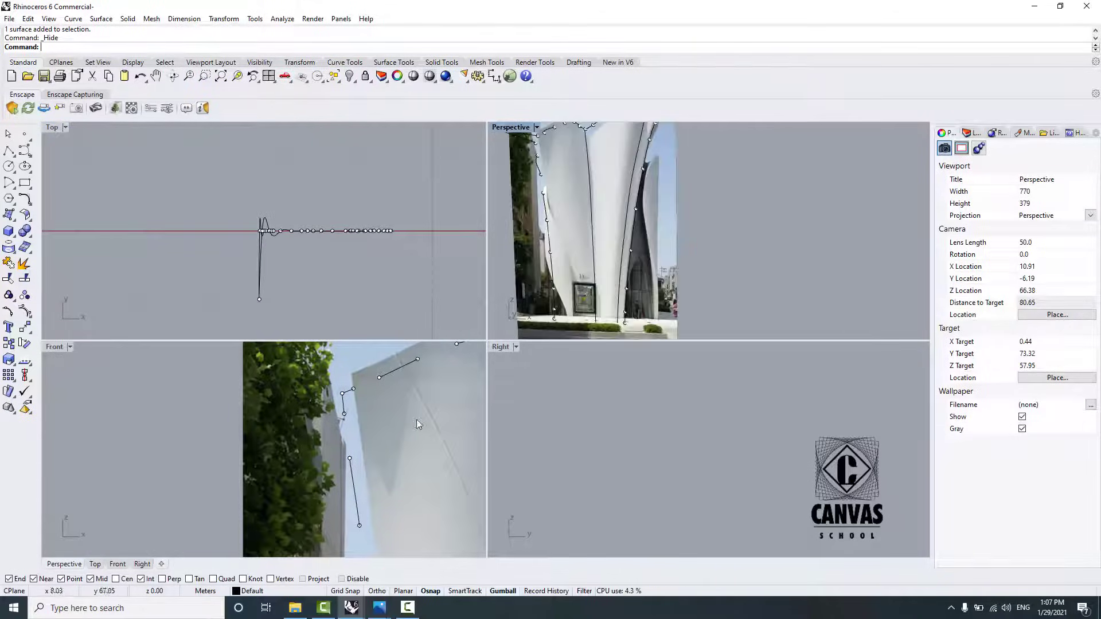
pyautogui.click(259, 298)
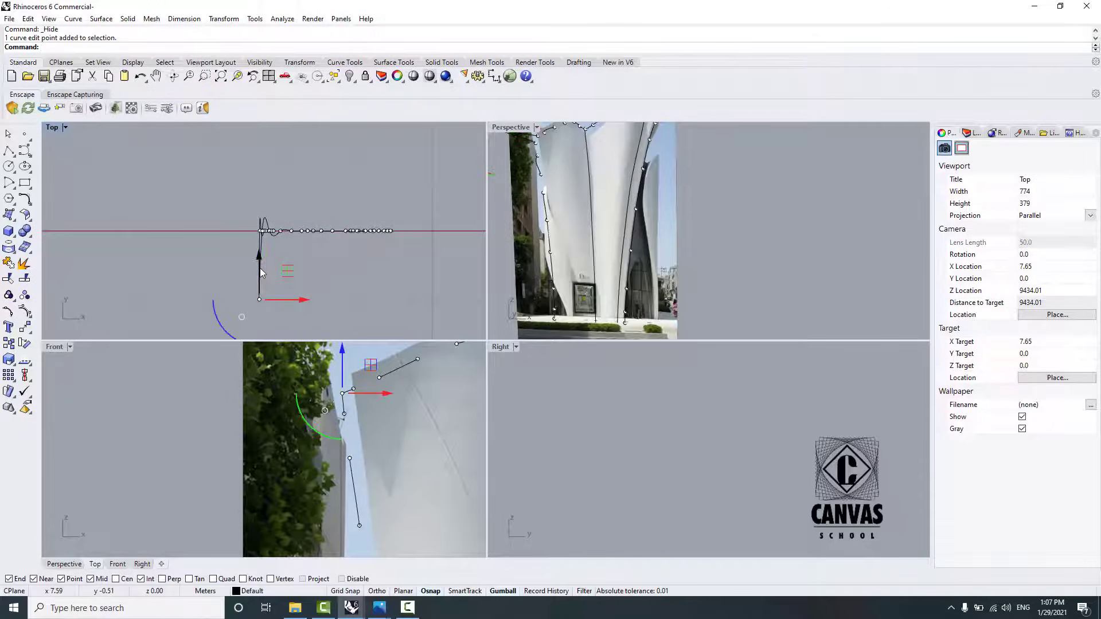
pyautogui.moveTo(259, 267); pyautogui.dragTo(287, 216)
pyautogui.click(254, 231)
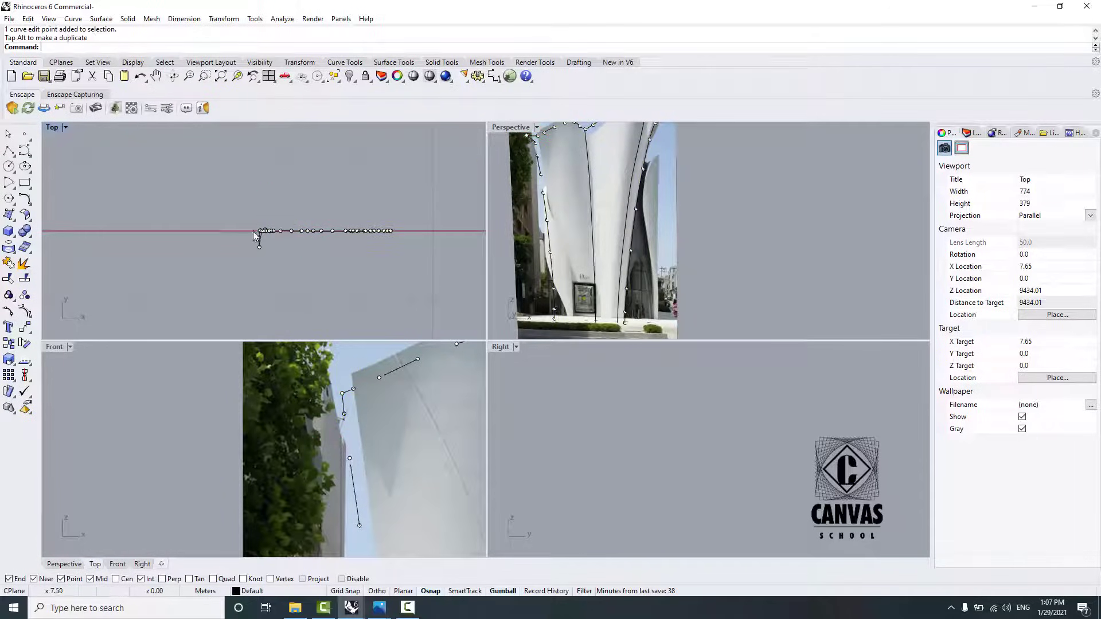
# Step: Move the edit point next to the upper-left corner on the top edge forward along Y
pyautogui.keyDown('shift'); pyautogui.moveTo(557, 124); pyautogui.dragTo(552, 183, button='right'); pyautogui.keyUp('shift')
pyautogui.click(535, 197)
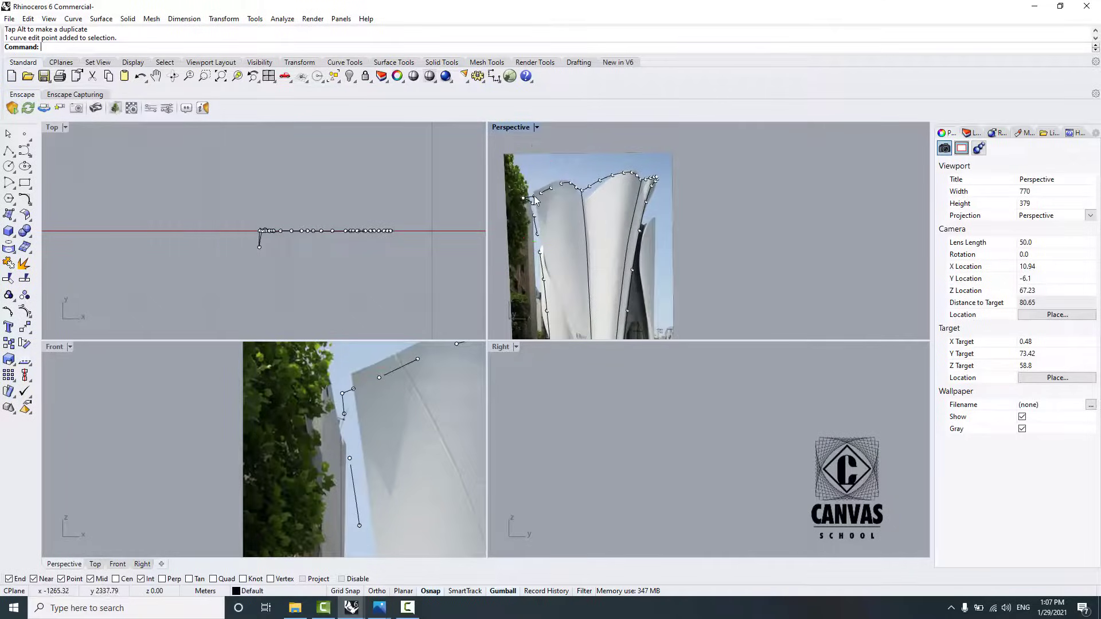
pyautogui.scroll(2, 261, 231)
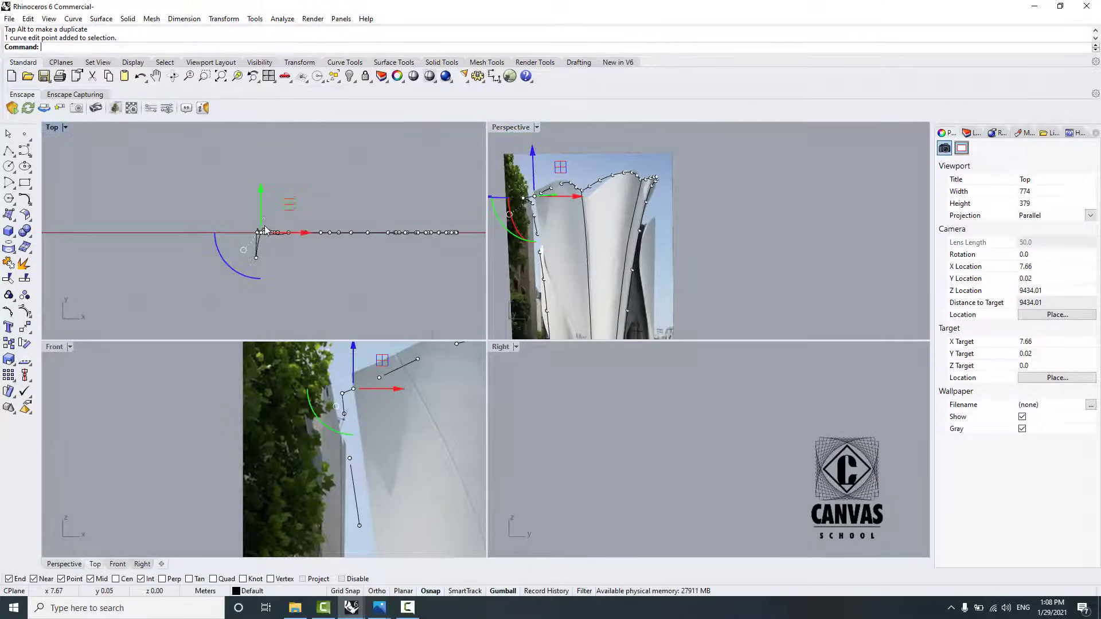
pyautogui.moveTo(260, 200); pyautogui.dragTo(260, 215)
pyautogui.click(524, 198)
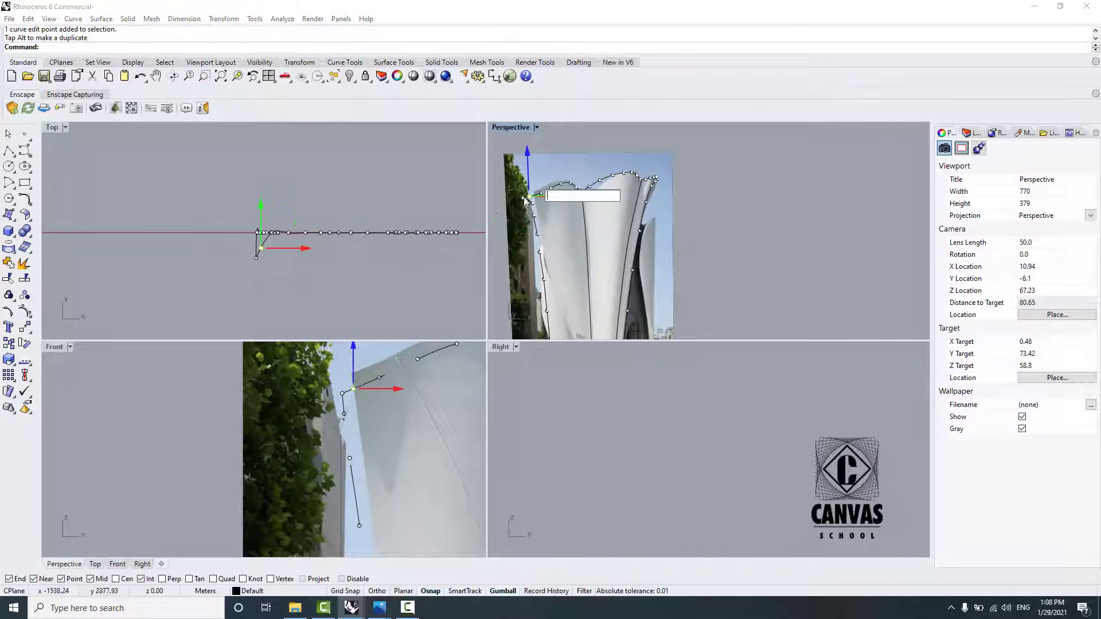
pyautogui.click(315, 189)
# Step: Move the third edit point on the top edge, counted from the upper-left corner, slightly forward along Y
pyautogui.click(545, 198)
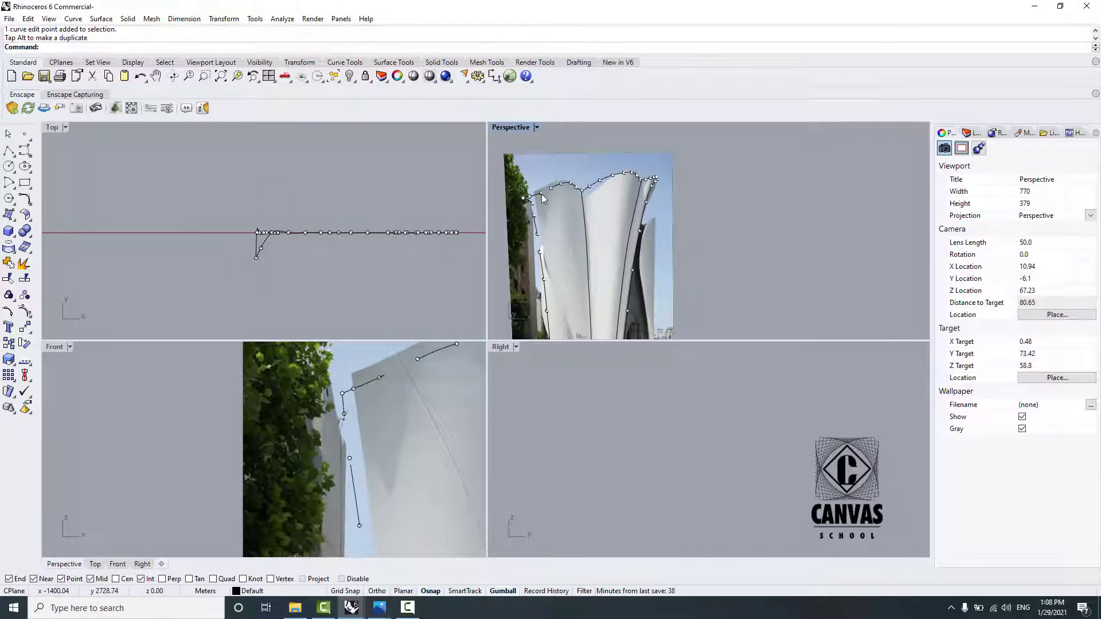
pyautogui.click(380, 377)
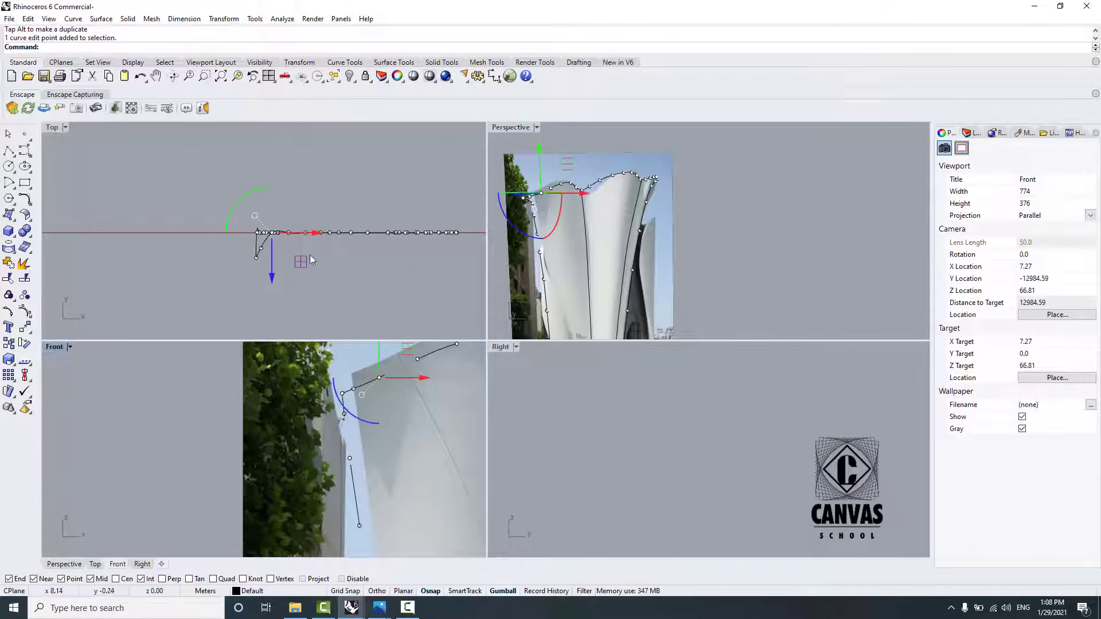
pyautogui.moveTo(271, 278); pyautogui.dragTo(271, 270)
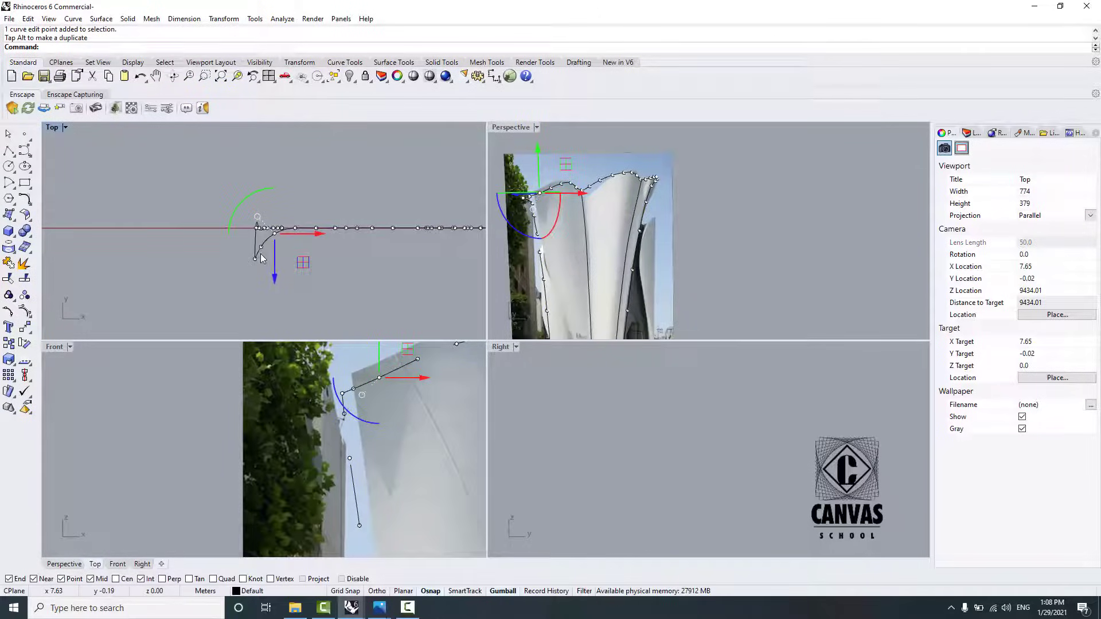
# Step: Adjust the second, third and fourth edit points of the top edge forward so the curve bends smoothly toward the corner
pyautogui.click(262, 251)
pyautogui.click(301, 276)
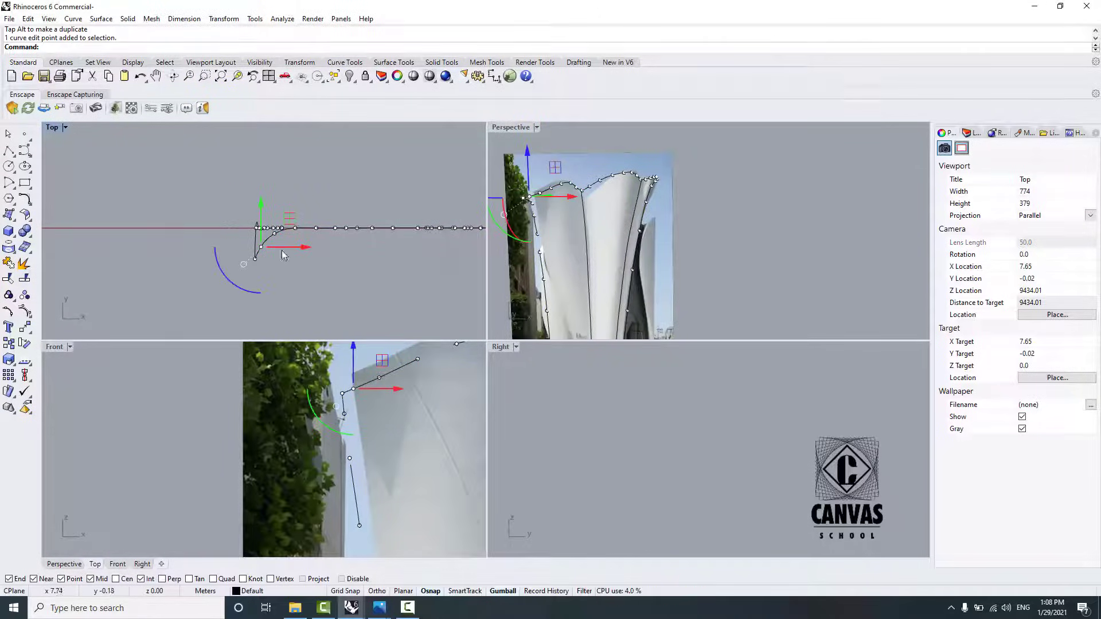
pyautogui.moveTo(261, 204)
pyautogui.mouseDown()
pyautogui.moveTo(297, 191)
pyautogui.moveTo(244, 209)
pyautogui.mouseUp()
pyautogui.click(275, 234)
pyautogui.click(296, 228)
pyautogui.scroll(4, 335, 236)
pyautogui.click(243, 237)
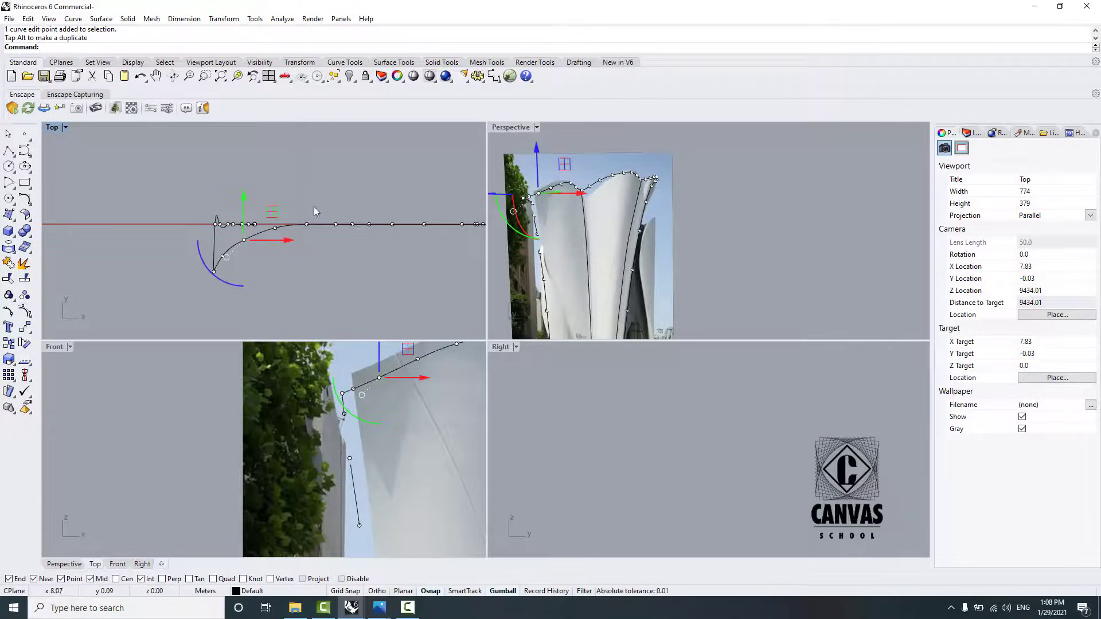
pyautogui.scroll(2, 321, 212)
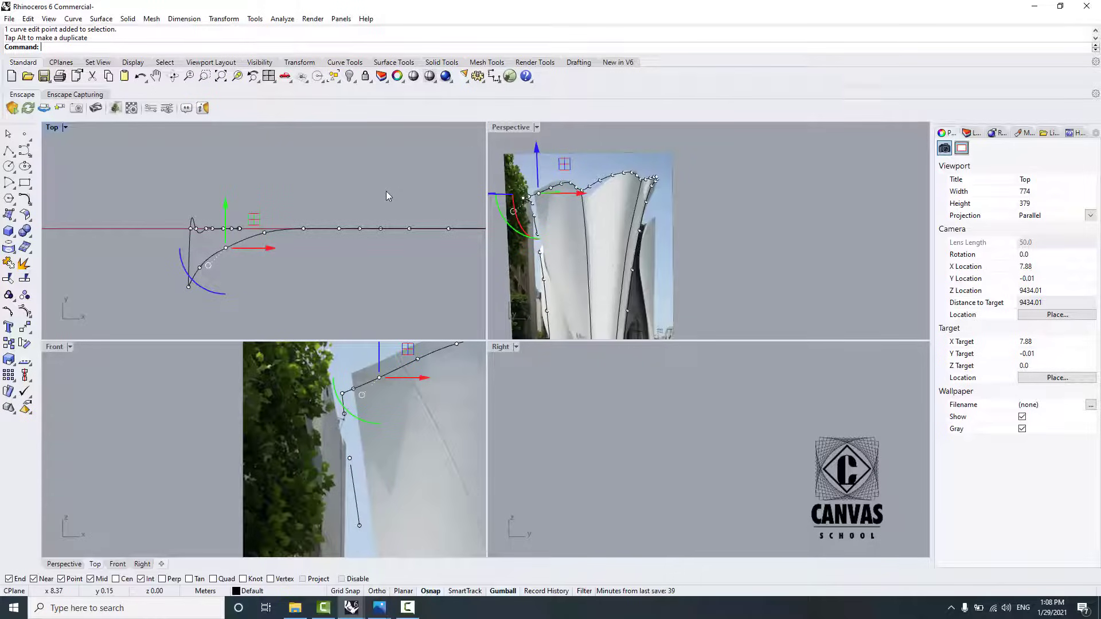
pyautogui.moveTo(419, 220); pyautogui.dragTo(373, 219, button='right')
pyautogui.scroll(2, 373, 219)
pyautogui.scroll(-3, 287, 232)
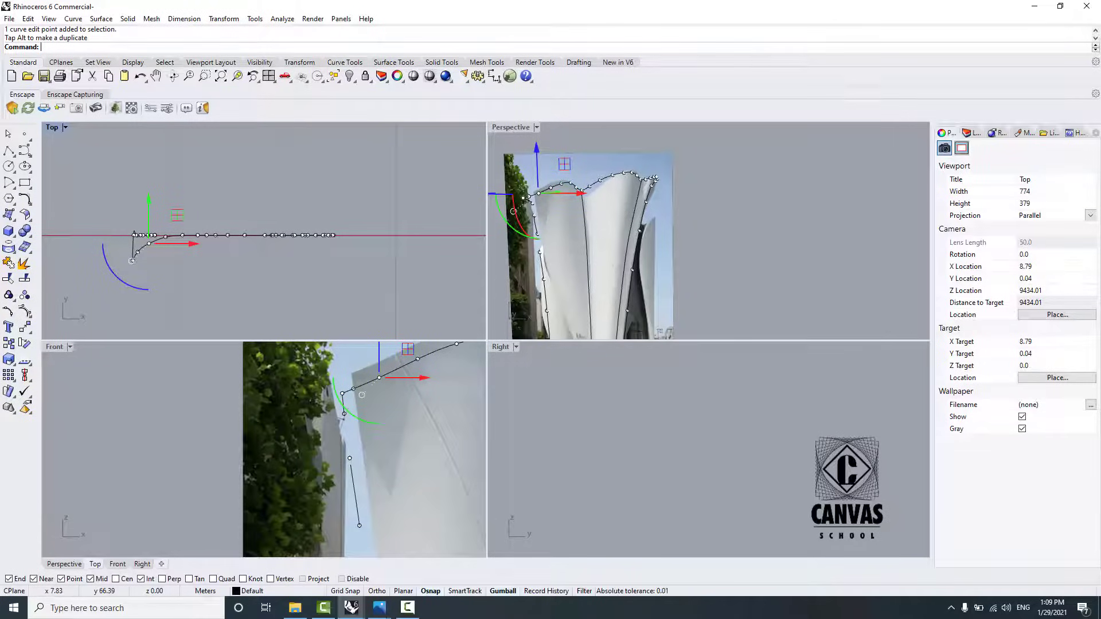
pyautogui.click(407, 609)
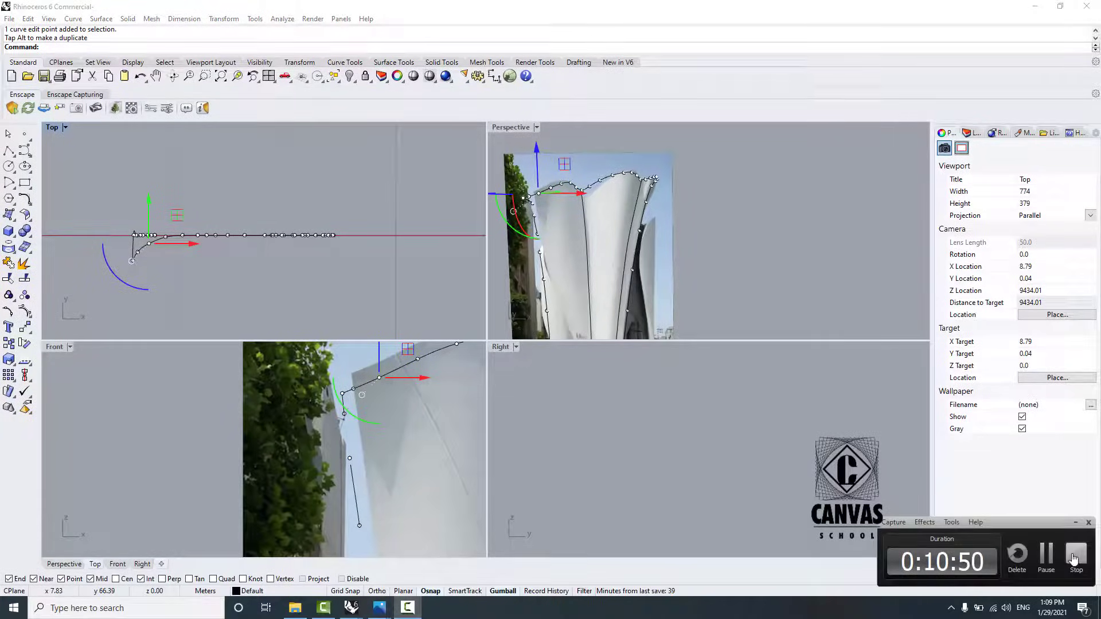
# Step: Fine-tune the third edit point on the top edge, counted from the upper-left corner, along Y to smooth the bend
pyautogui.click(182, 169)
pyautogui.scroll(3, 129, 242)
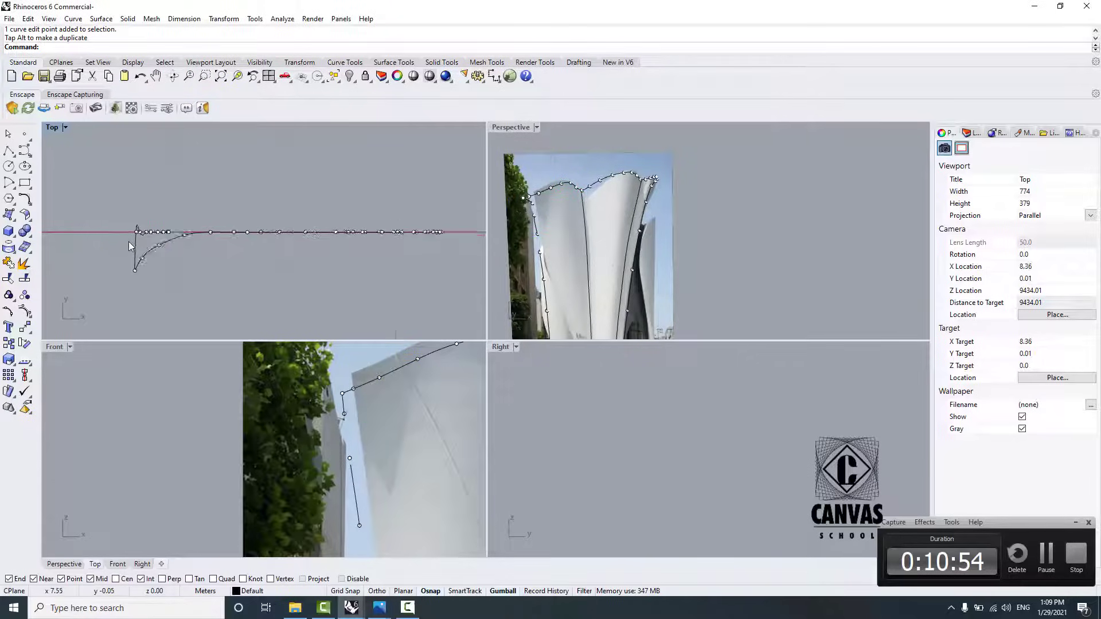
pyautogui.click(168, 247)
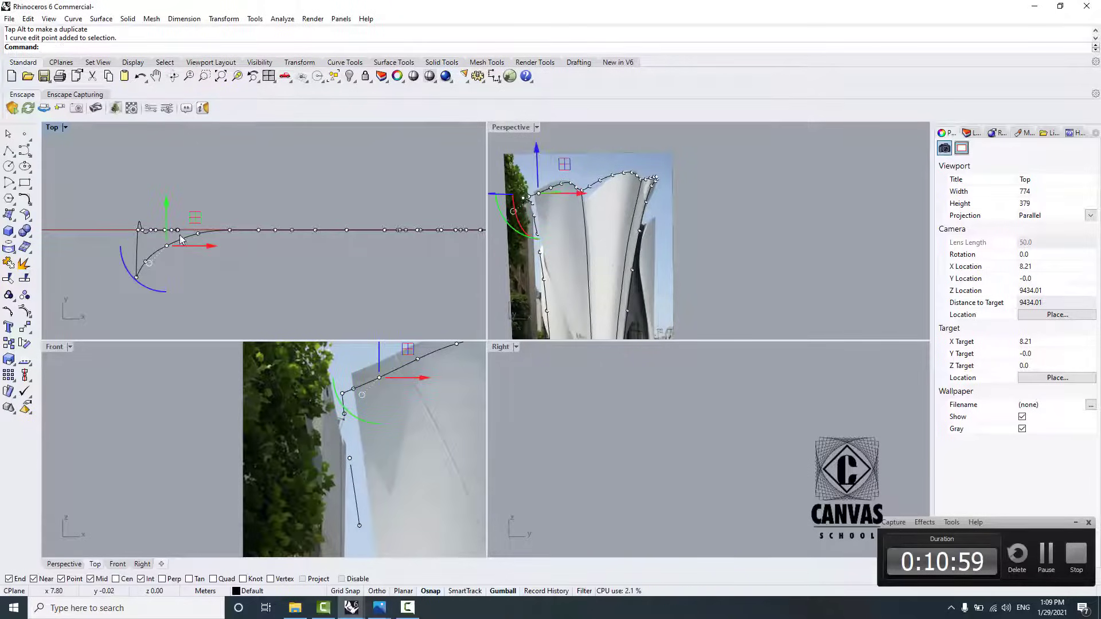
pyautogui.moveTo(167, 216); pyautogui.dragTo(137, 224)
pyautogui.scroll(3, 192, 240)
pyautogui.click(193, 239)
pyautogui.click(136, 258)
pyautogui.click(256, 181)
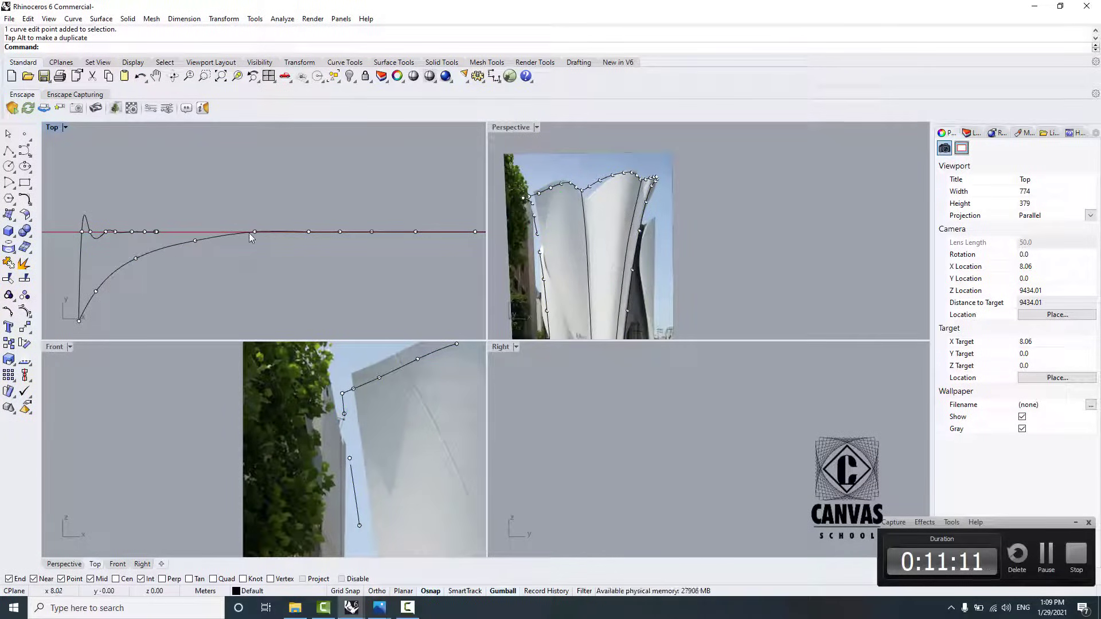
# Step: Move the edit point just below the upper-left corner on the left edge forward along Y, toward the corner's depth
pyautogui.scroll(-6, 209, 232)
pyautogui.scroll(6, 210, 232)
pyautogui.moveTo(238, 232); pyautogui.dragTo(212, 236, button='right')
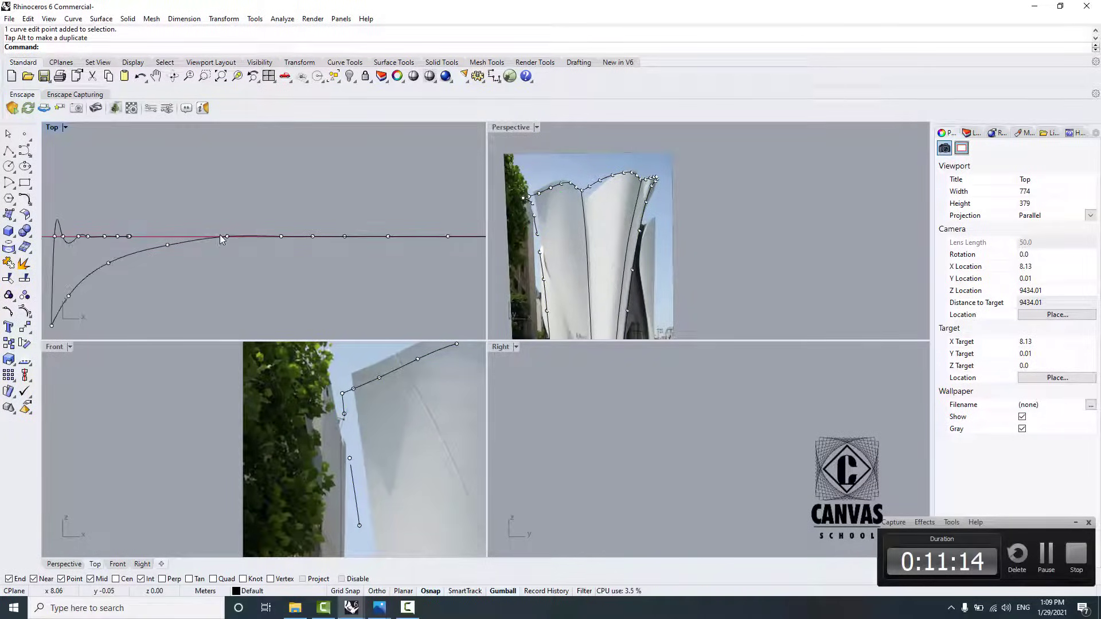
pyautogui.scroll(-5, 299, 208)
pyautogui.click(581, 208)
pyautogui.scroll(-4, 580, 208)
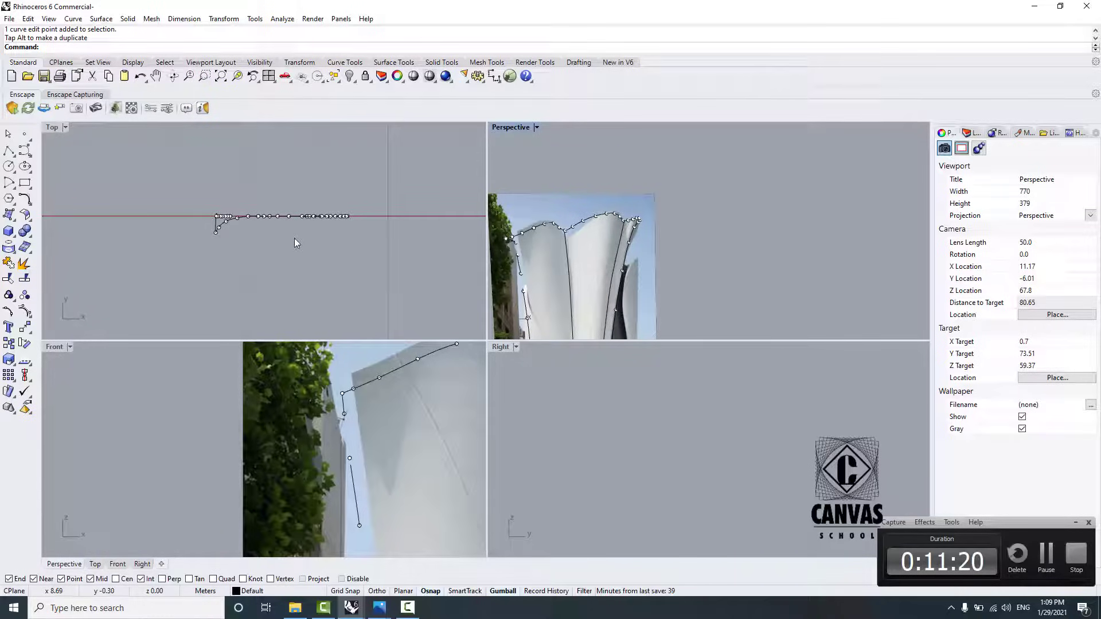
pyautogui.scroll(2, 218, 224)
pyautogui.scroll(-2, 504, 259)
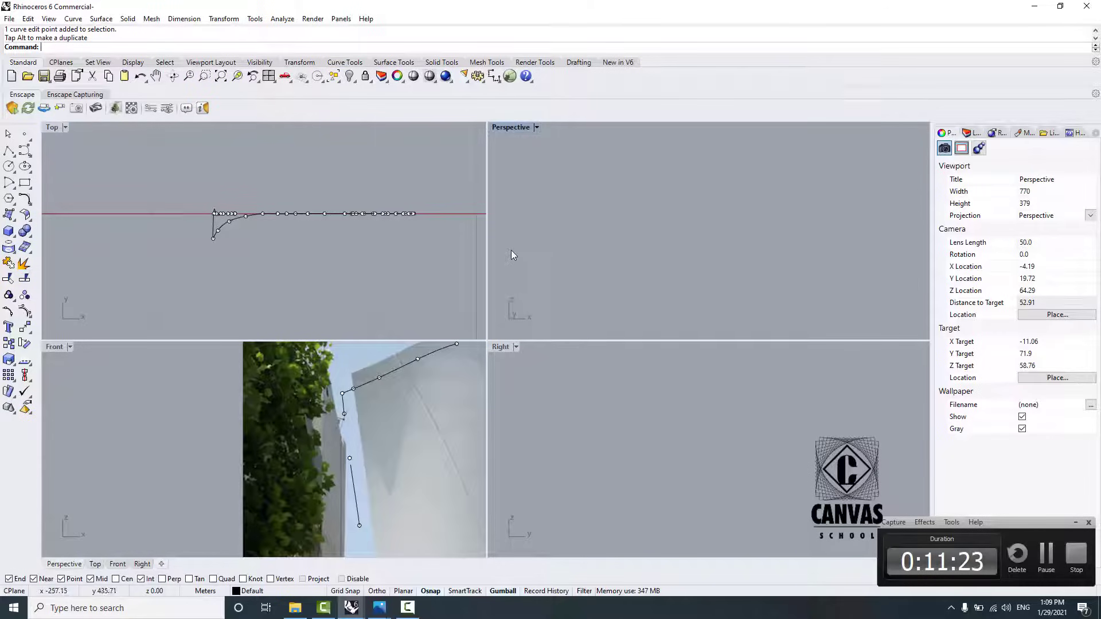
pyautogui.scroll(2, 493, 263)
pyautogui.click(529, 265)
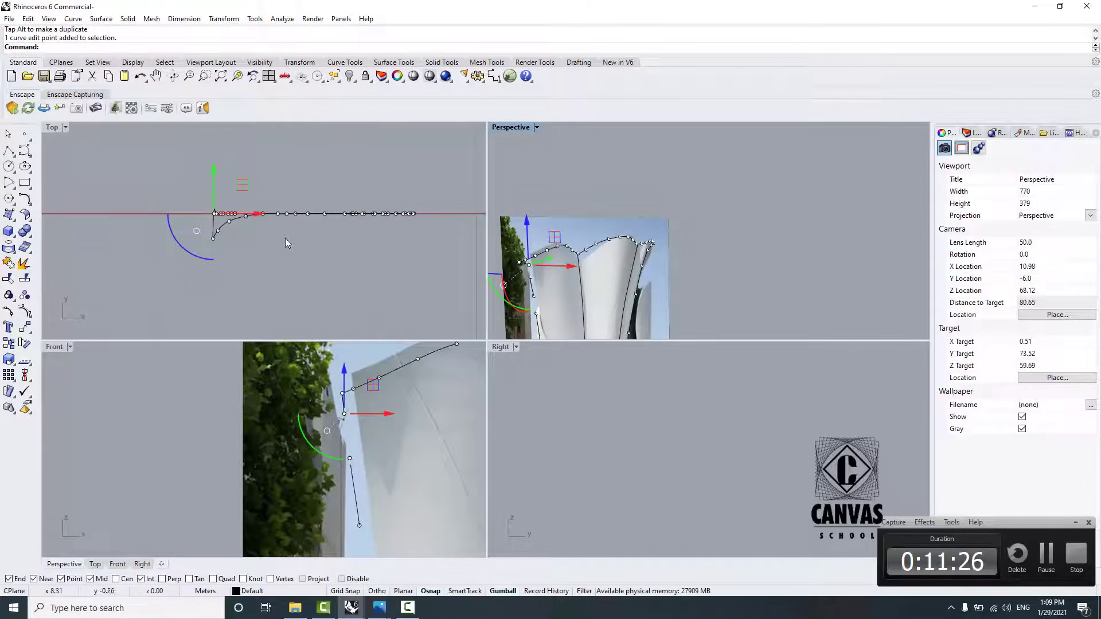
pyautogui.moveTo(214, 186); pyautogui.dragTo(274, 191)
pyautogui.scroll(2, 539, 279)
# Step: Move the second edit point below the upper-left corner on the left edge slightly forward along Y
pyautogui.click(530, 278)
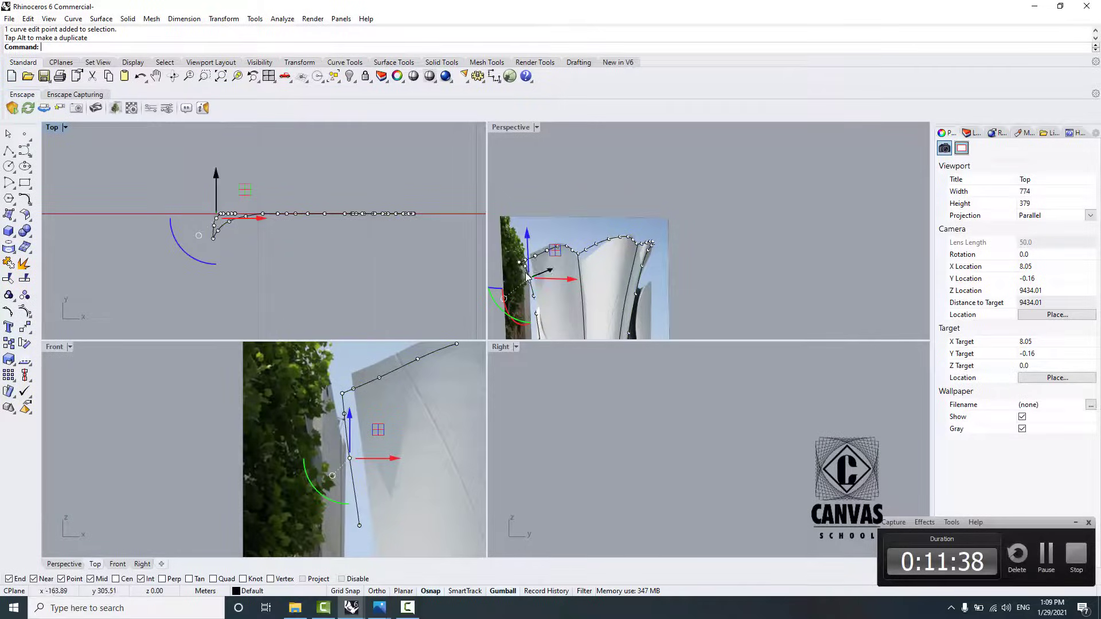
pyautogui.click(226, 215)
pyautogui.press('Return')
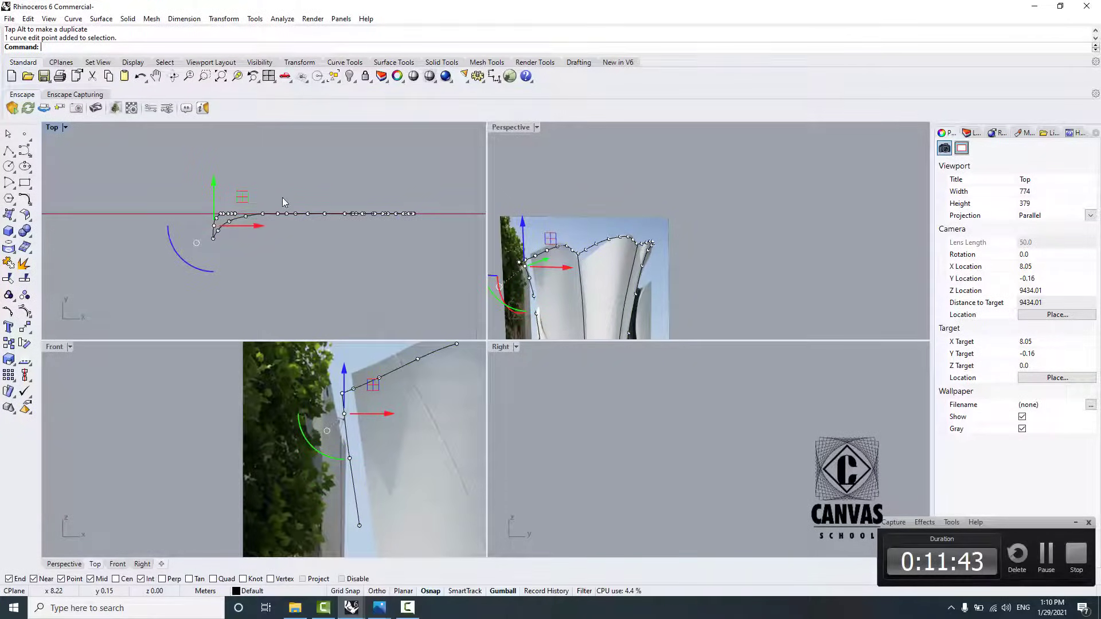
# Step: Try shifting the edit point just below the upper-left corner freely in plan, and undo the move
pyautogui.moveTo(242, 207); pyautogui.dragTo(242, 201)
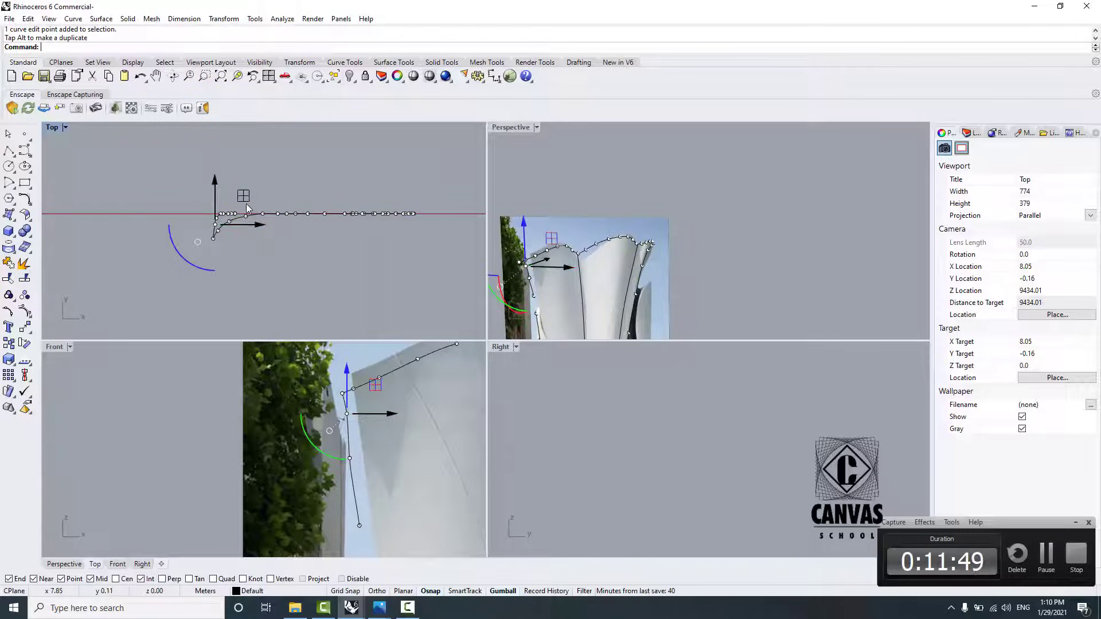
pyautogui.hotkey('ctrl', 'z')
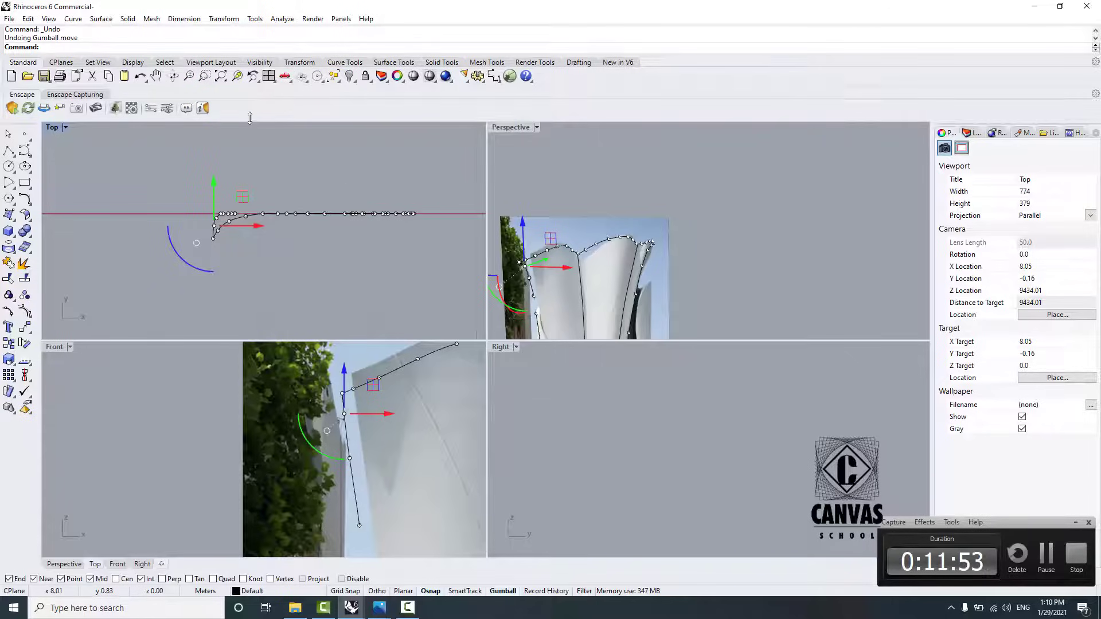
pyautogui.press('Escape')
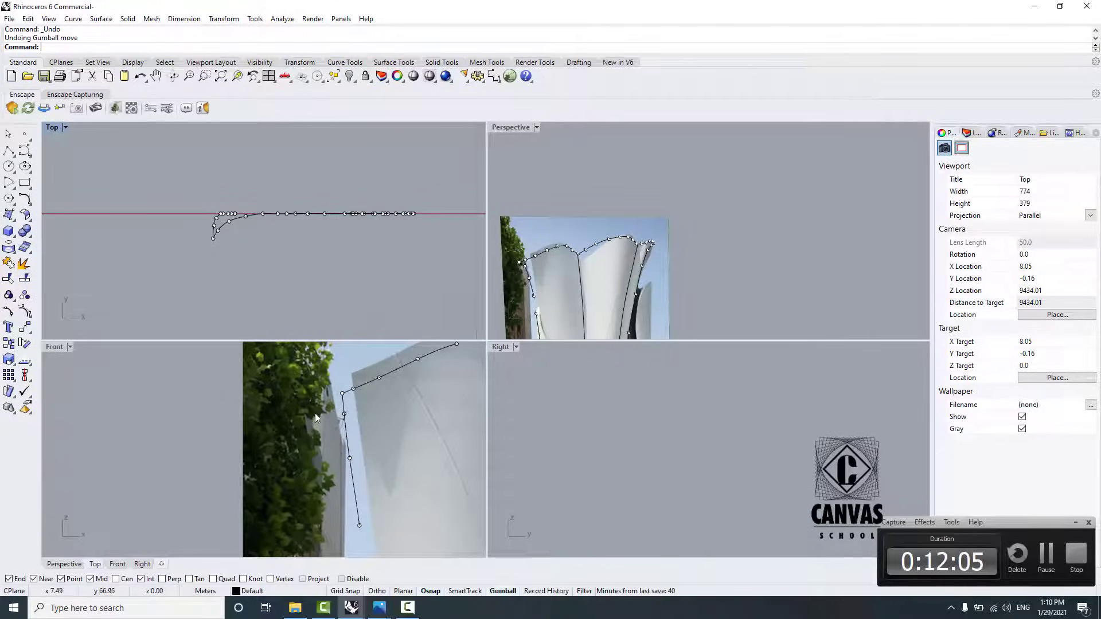
# Step: Move the third and second edit points of the top edge, counted from the upper-left corner, slightly forward along Y
pyautogui.scroll(-2, 388, 413)
pyautogui.scroll(3, 388, 408)
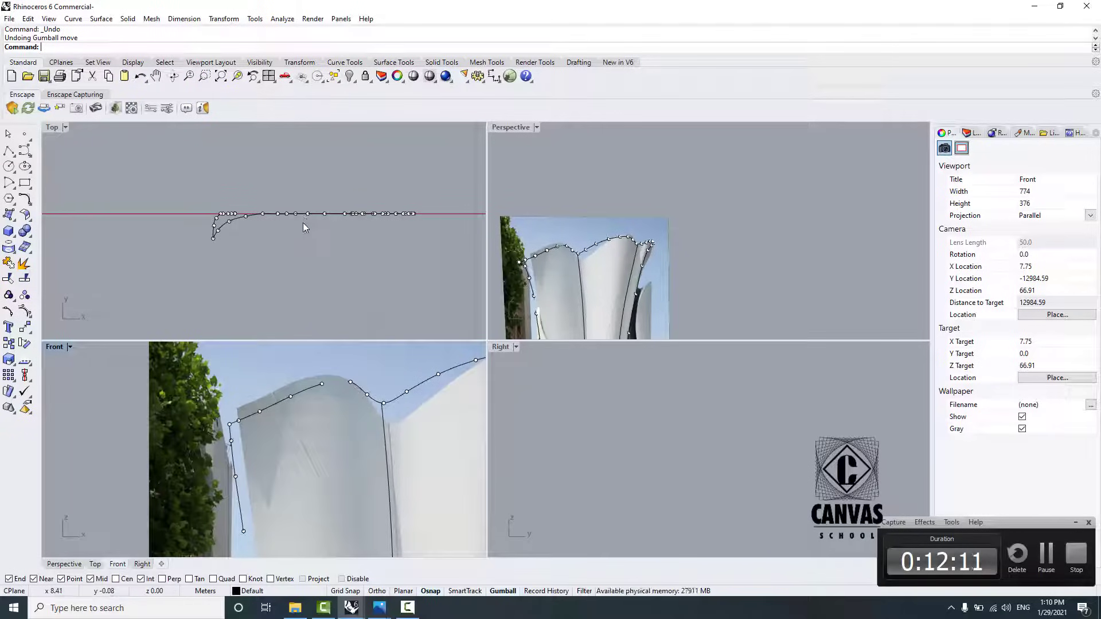
pyautogui.click(230, 221)
pyautogui.moveTo(229, 197); pyautogui.dragTo(228, 194)
pyautogui.scroll(6, 222, 230)
pyautogui.click(217, 234)
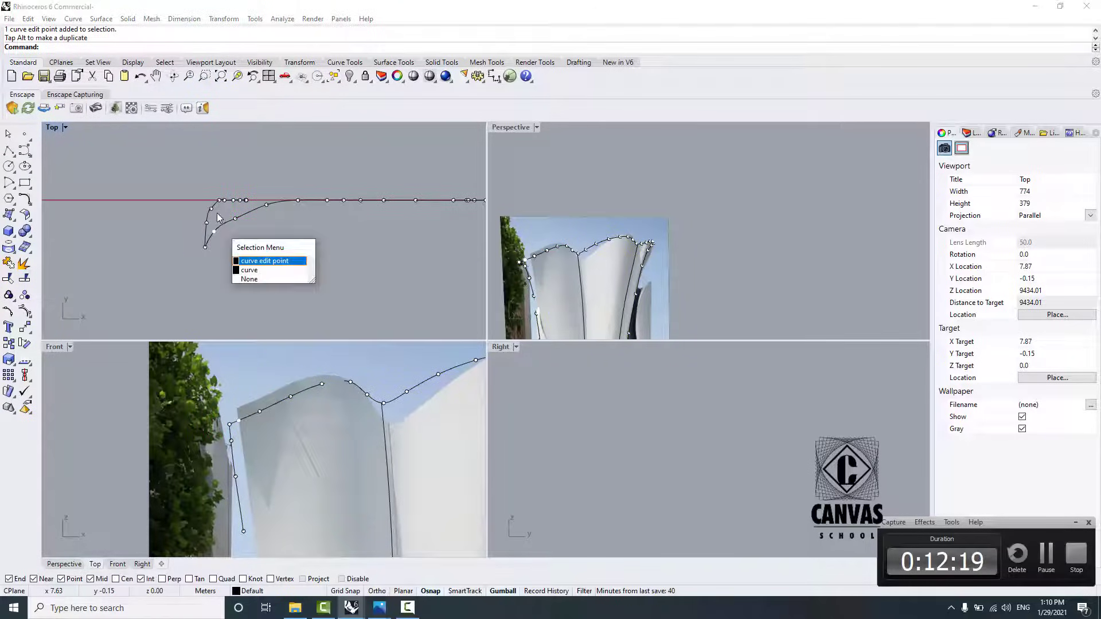
pyautogui.click(252, 259)
pyautogui.moveTo(214, 201); pyautogui.dragTo(244, 204)
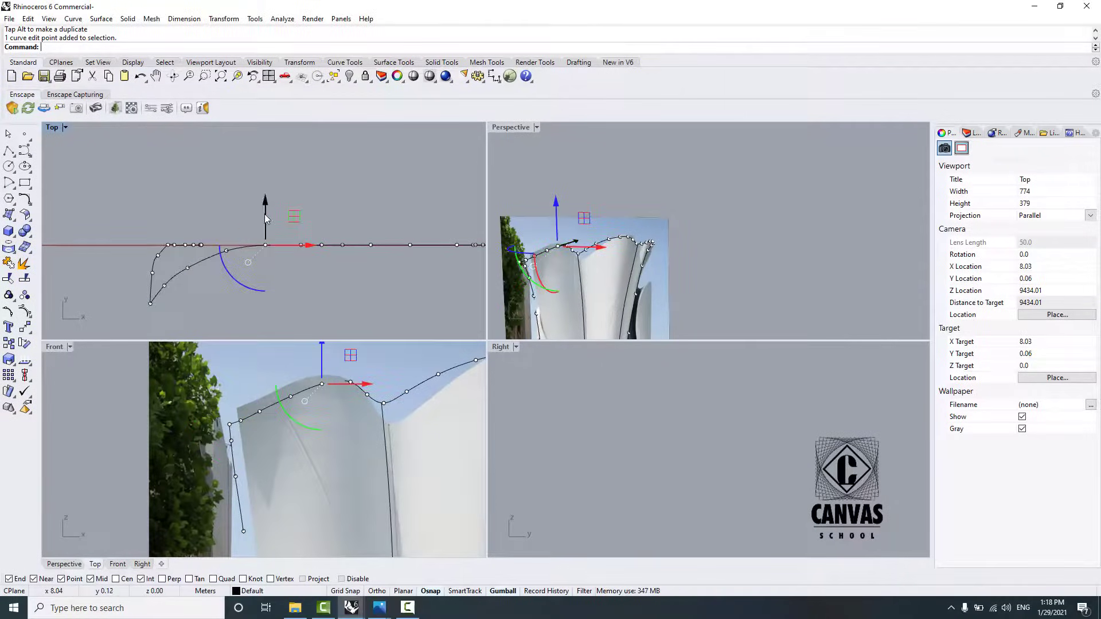
# Step: Move the fourth edit point of the top edge, counted from the upper-left corner, slightly forward along Y
pyautogui.click(234, 247)
pyautogui.moveTo(228, 216); pyautogui.dragTo(190, 245)
pyautogui.click(186, 269)
pyautogui.click(406, 607)
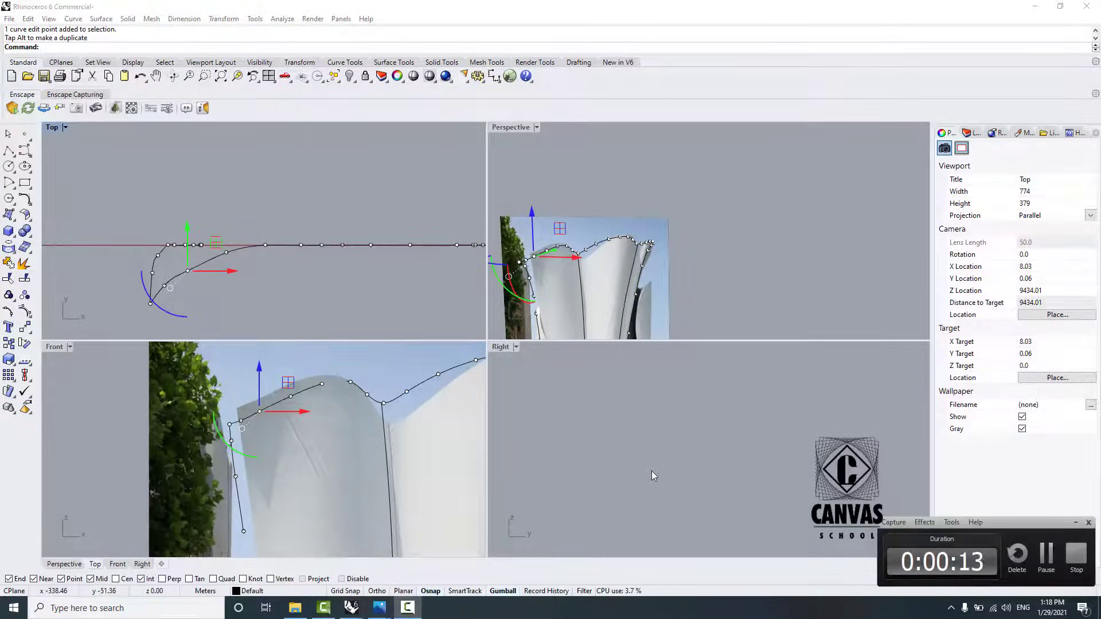
pyautogui.click(1046, 553)
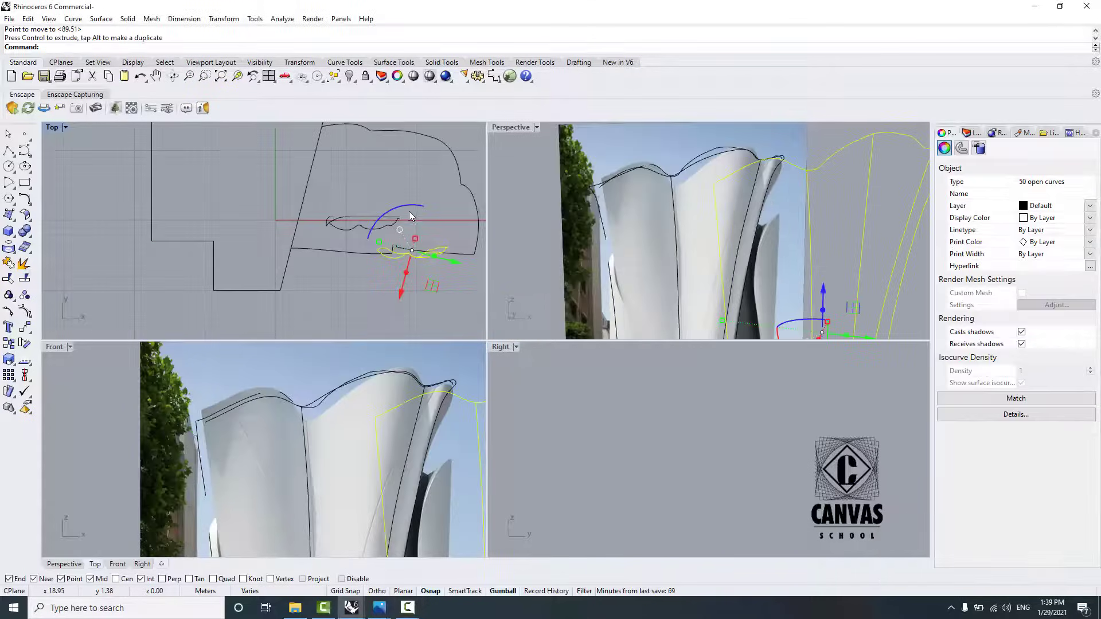
pyautogui.click(407, 607)
# Step: Delete the separate wavy top-edge curves lying in front of the facade outline in plan
pyautogui.scroll(6, 381, 229)
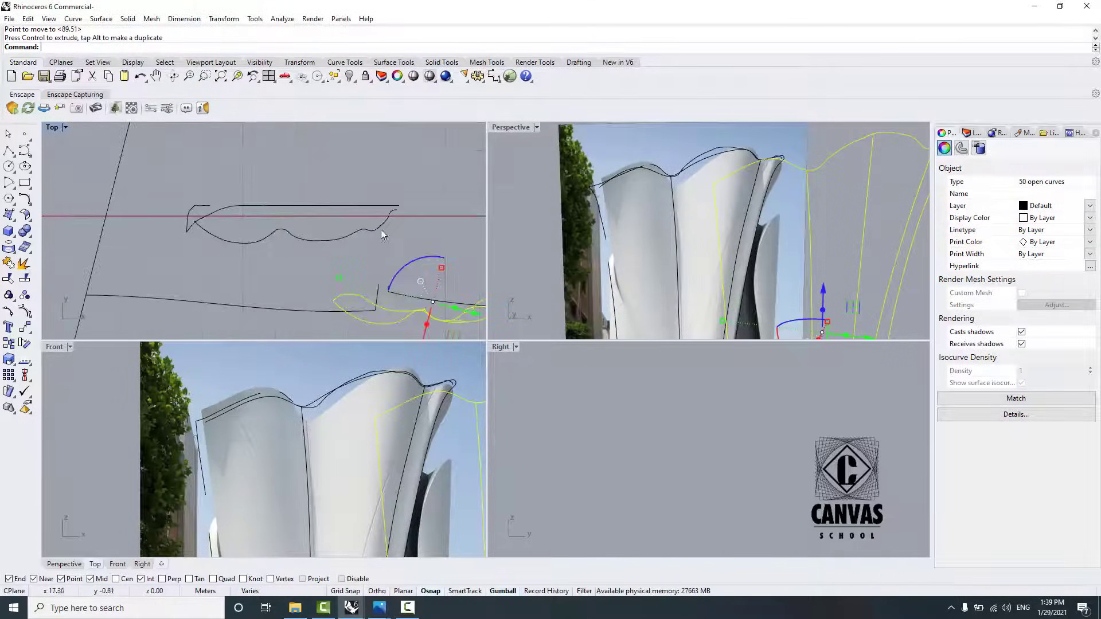
pyautogui.click(309, 244)
pyautogui.click(228, 212)
pyautogui.scroll(-7, 241, 204)
pyautogui.scroll(7, 291, 209)
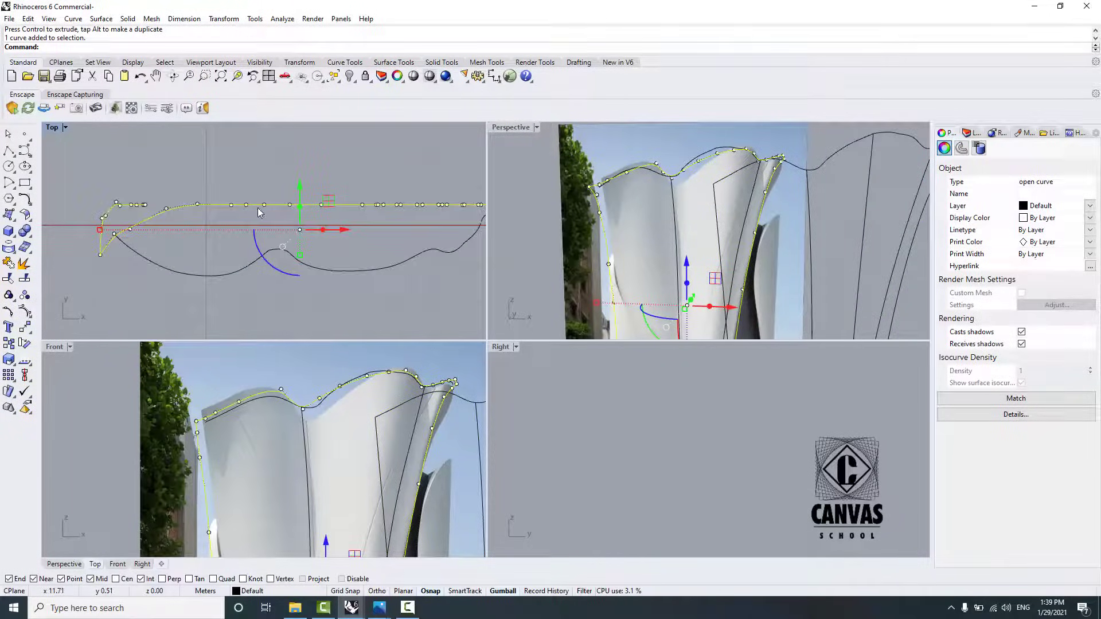
pyautogui.click(246, 268)
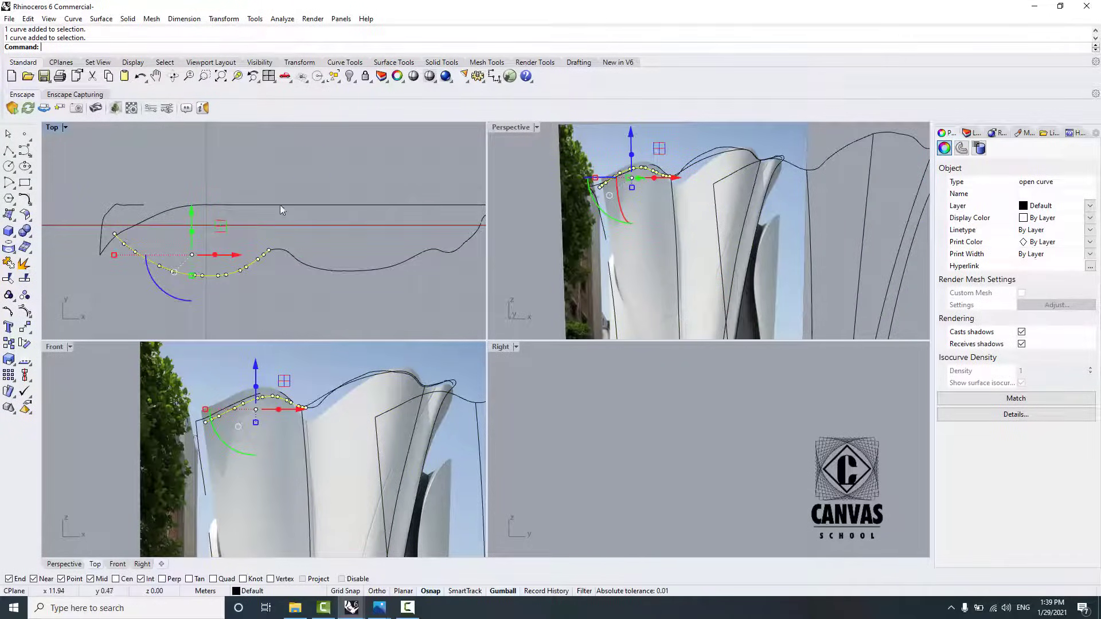
pyautogui.press('Delete')
pyautogui.scroll(-12, 346, 247)
pyautogui.scroll(10, 370, 241)
pyautogui.moveTo(400, 251); pyautogui.dragTo(459, 203)
pyautogui.press('Delete')
pyautogui.click(376, 238)
pyautogui.press('Delete')
# Step: Move the finished shell curves, without the two short site-plan lines, from their left end onto the front corner of the facade outline
pyautogui.scroll(-12, 373, 229)
pyautogui.scroll(8, 390, 271)
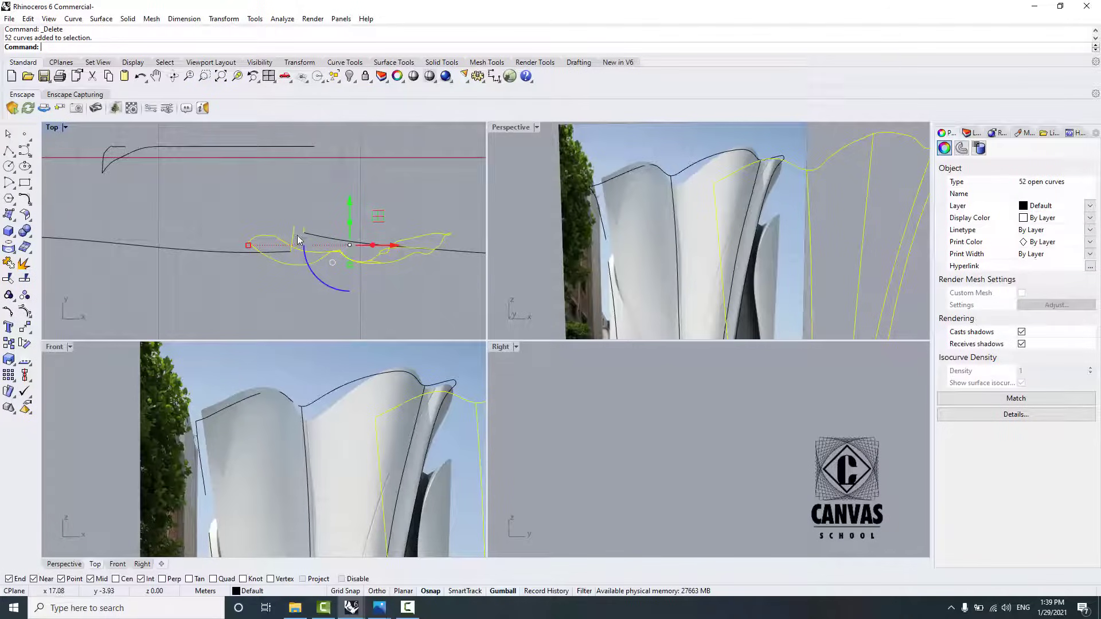
pyautogui.scroll(2, 320, 211)
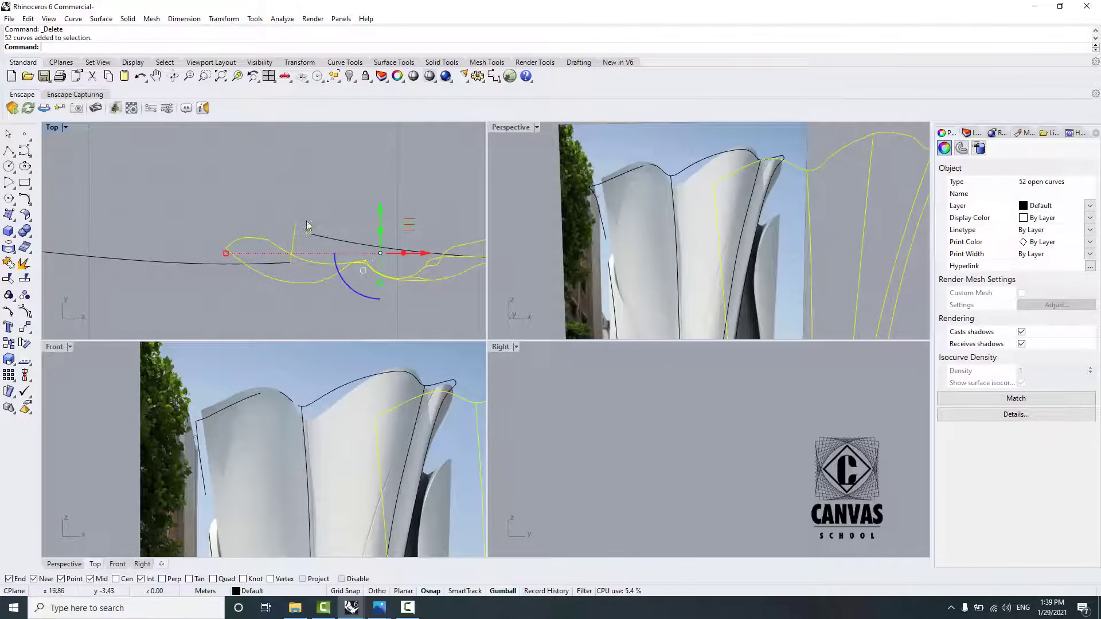
pyautogui.keyDown('ctrl'); pyautogui.moveTo(297, 230); pyautogui.dragTo(292, 232); pyautogui.keyUp('ctrl')
pyautogui.scroll(-8, 297, 211)
pyautogui.scroll(6, 320, 189)
pyautogui.scroll(-8, 322, 188)
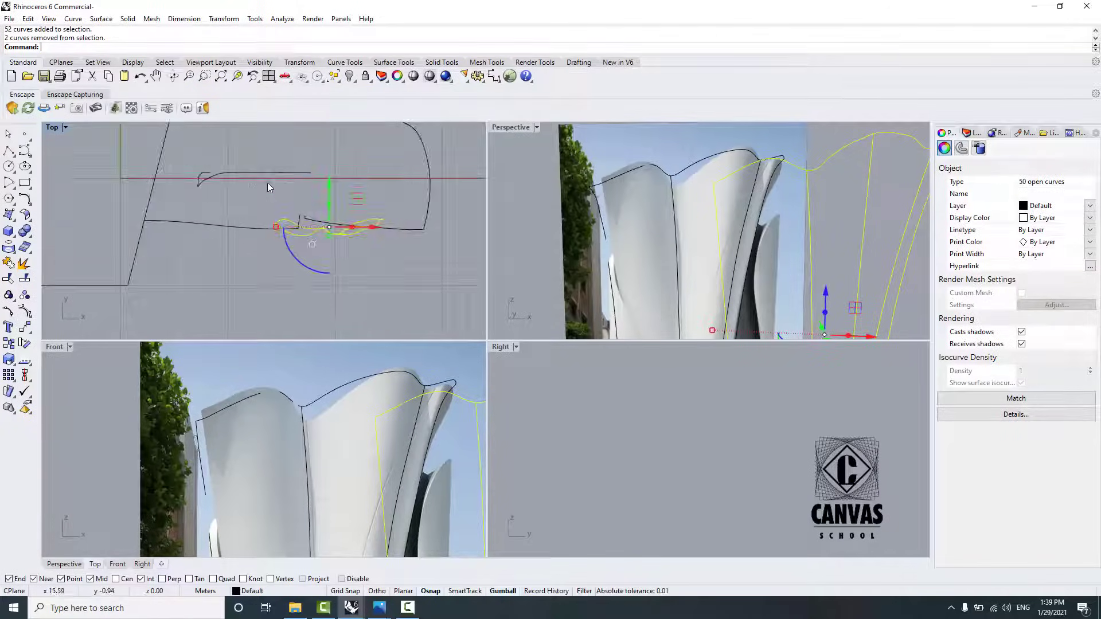
pyautogui.scroll(6, 267, 183)
pyautogui.write('m')
pyautogui.press('Return')
pyautogui.click(298, 264)
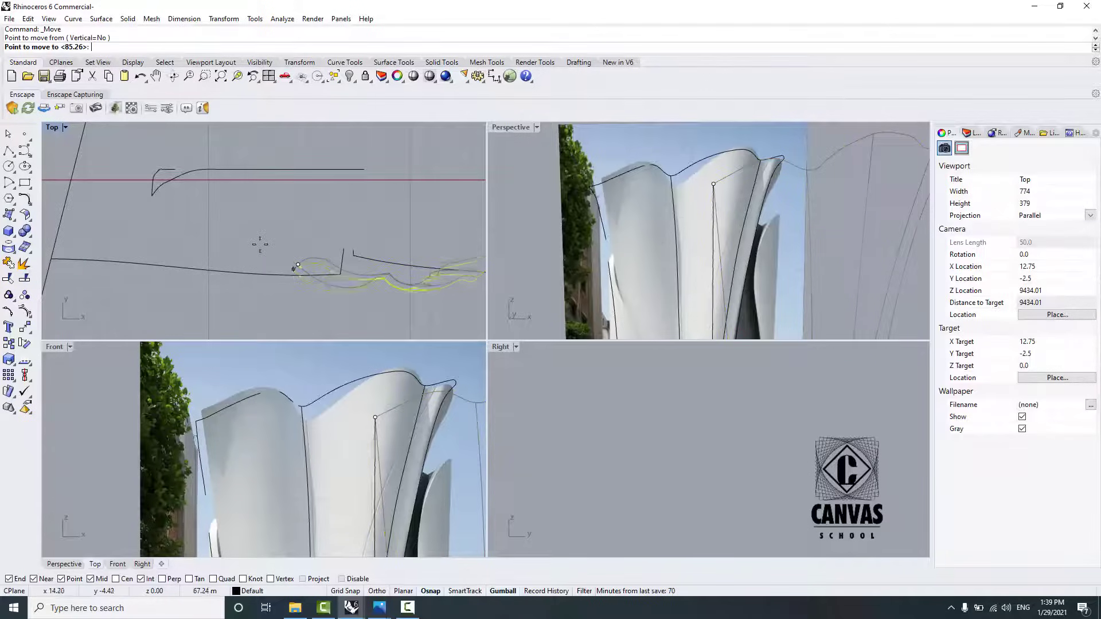
pyautogui.click(152, 198)
pyautogui.scroll(-4, 293, 181)
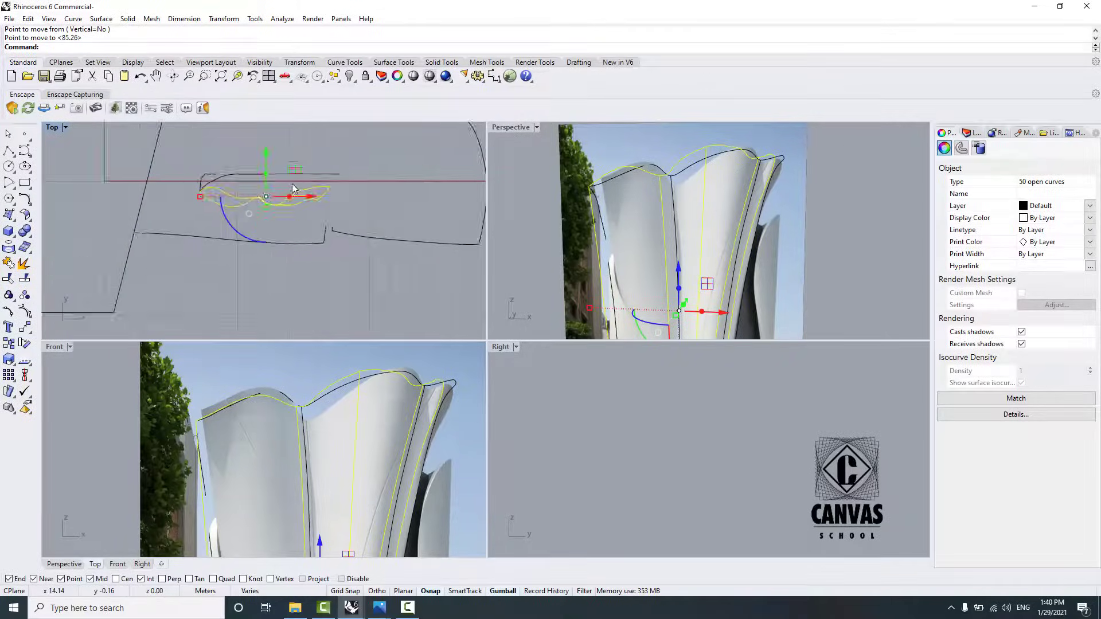
# Step: Try rotating the shell curves slightly in plan, and undo the rotation
pyautogui.scroll(6, 184, 147)
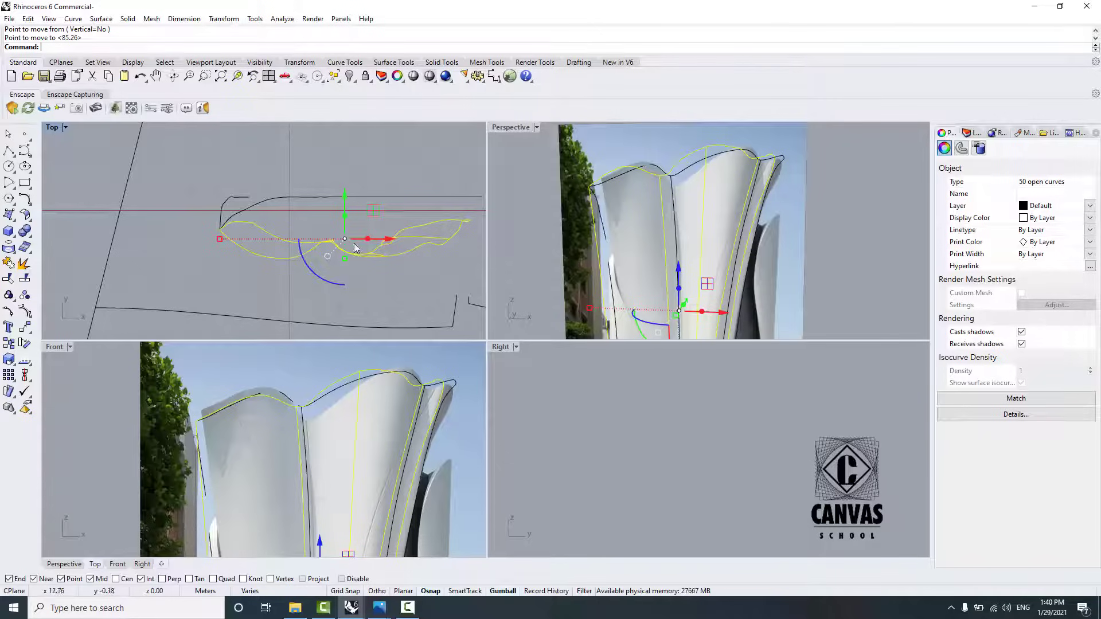
pyautogui.moveTo(338, 283); pyautogui.dragTo(304, 241)
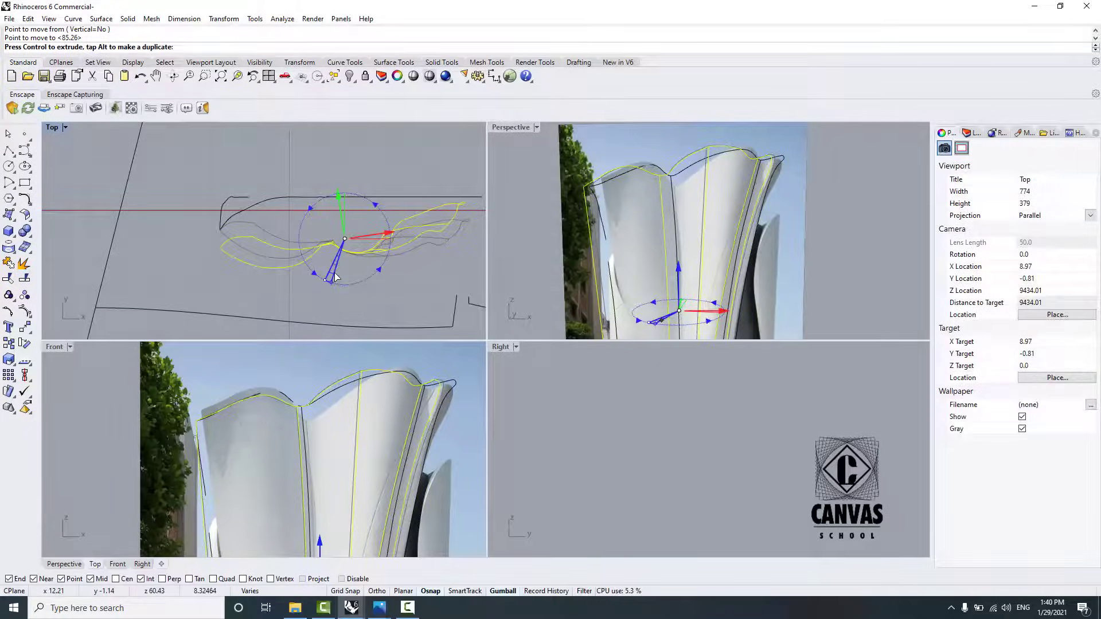
pyautogui.hotkey('ctrl', 'z')
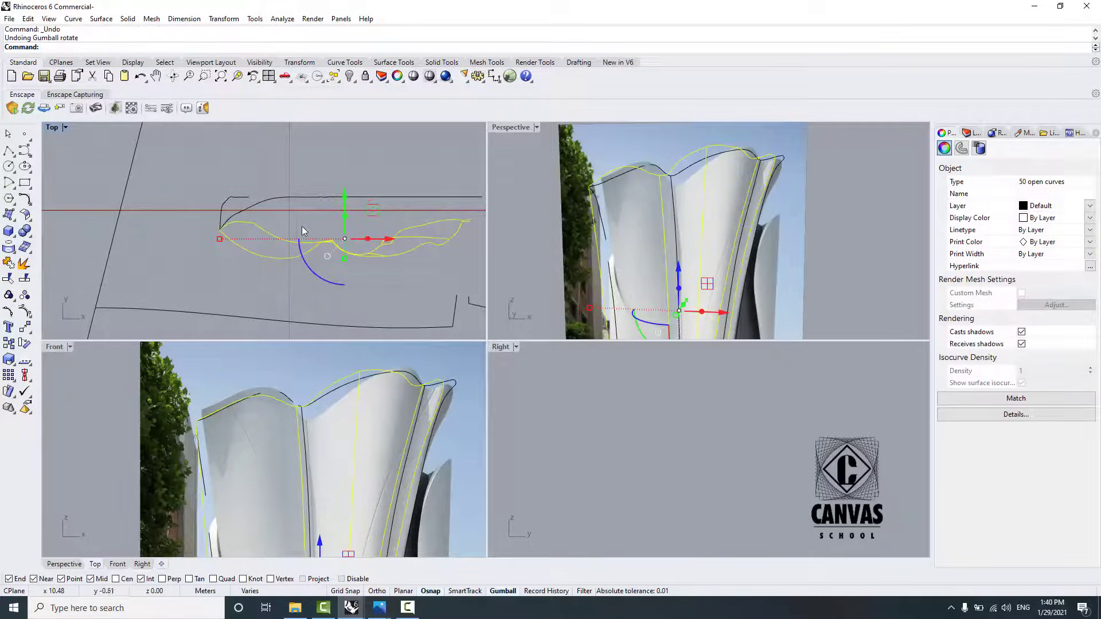
pyautogui.moveTo(302, 226)
pyautogui.mouseDown(button='right')
pyautogui.moveTo(336, 184)
pyautogui.moveTo(311, 229)
pyautogui.mouseUp(button='right')
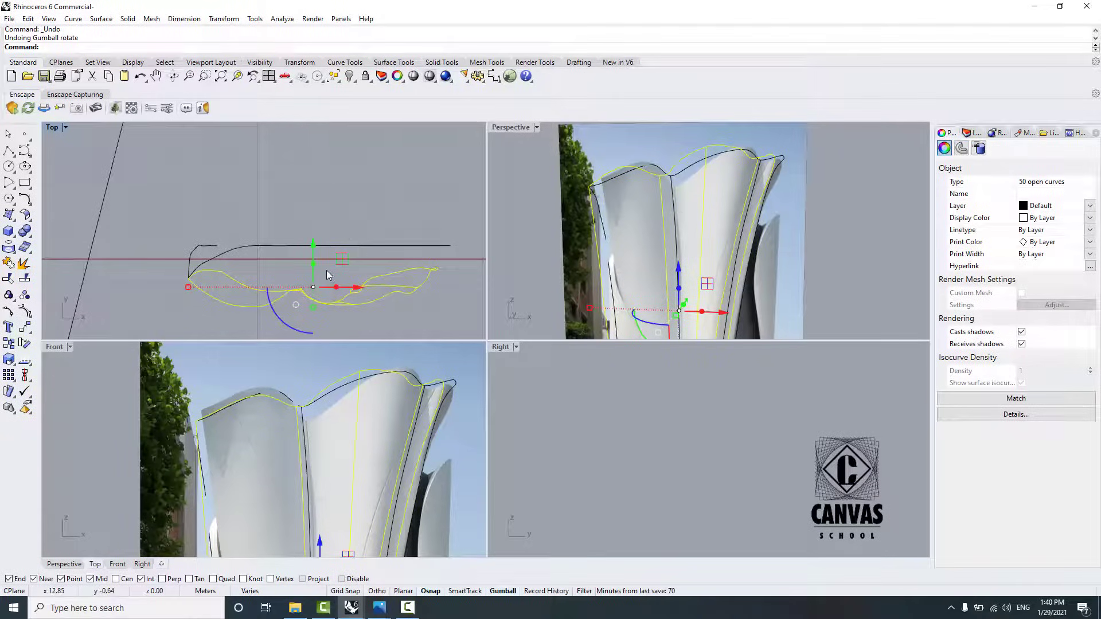
pyautogui.scroll(2, 254, 273)
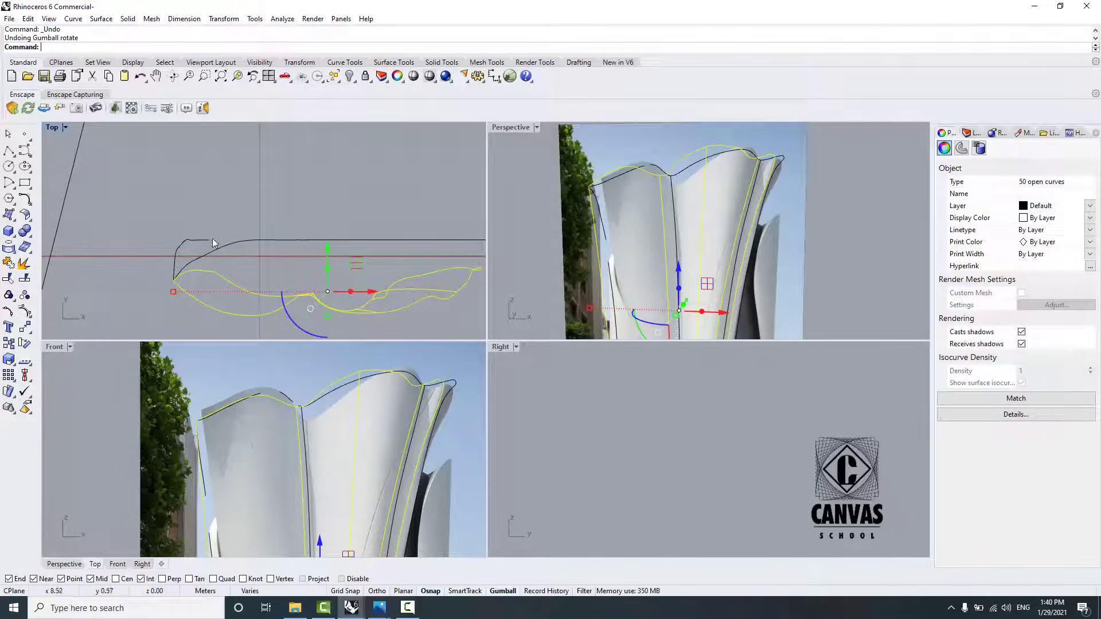
pyautogui.write('m')
pyautogui.press('Return')
pyautogui.scroll(-6, 184, 261)
pyautogui.scroll(4, 328, 237)
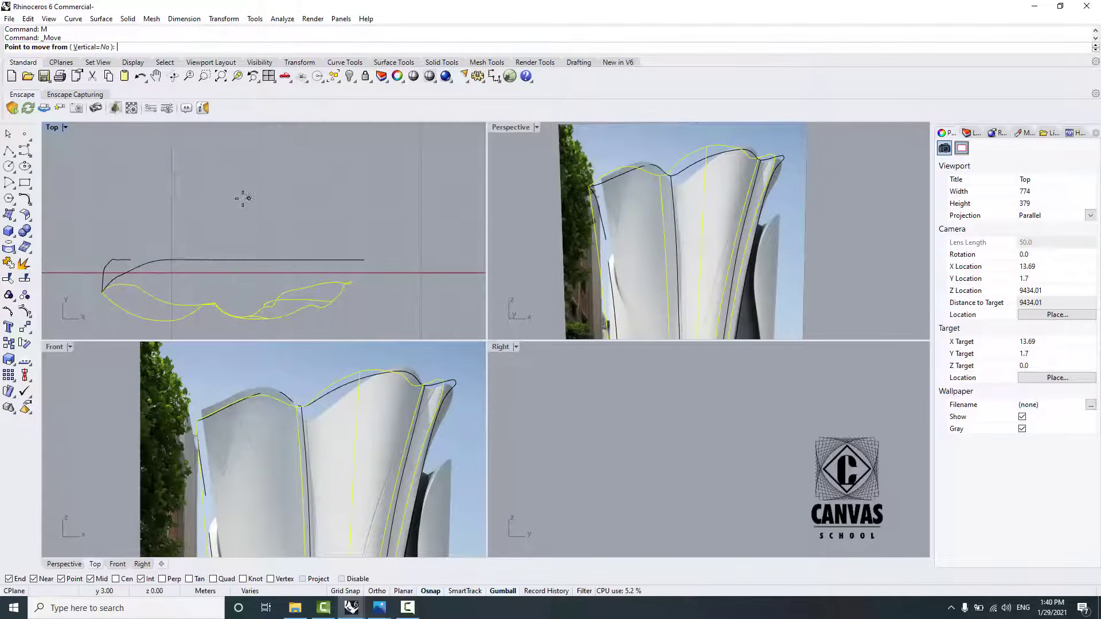
pyautogui.press('Escape')
# Step: Delete the facade outline curves and the two separate edge lines behind the shell curves in plan, keeping the reference picture
pyautogui.moveTo(175, 230); pyautogui.dragTo(90, 269)
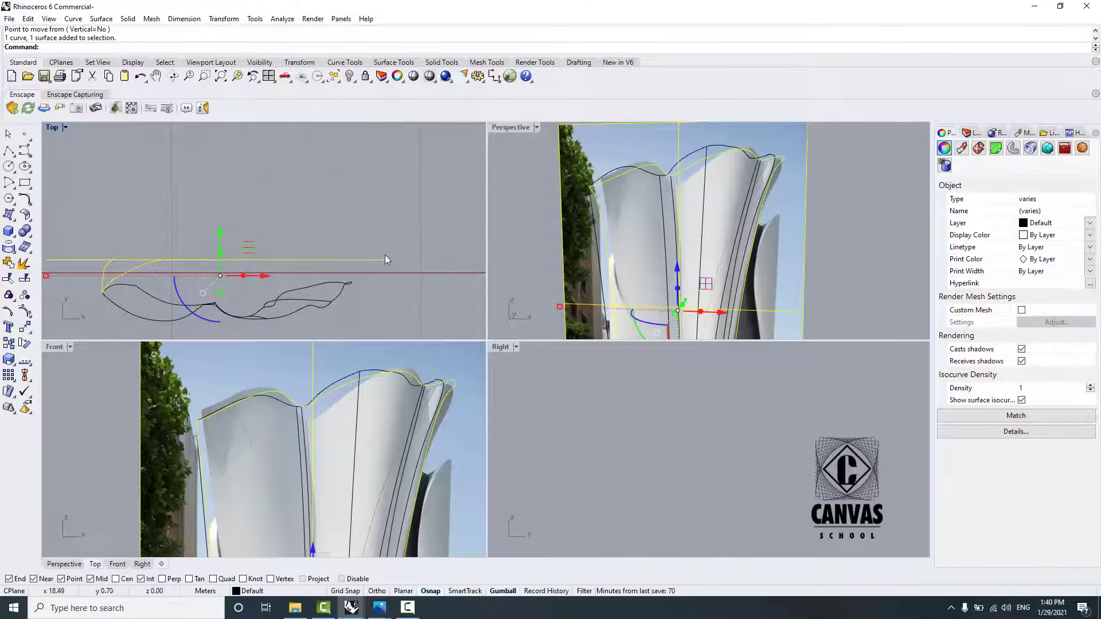
pyautogui.keyDown('ctrl'); pyautogui.click(366, 274); pyautogui.keyUp('ctrl')
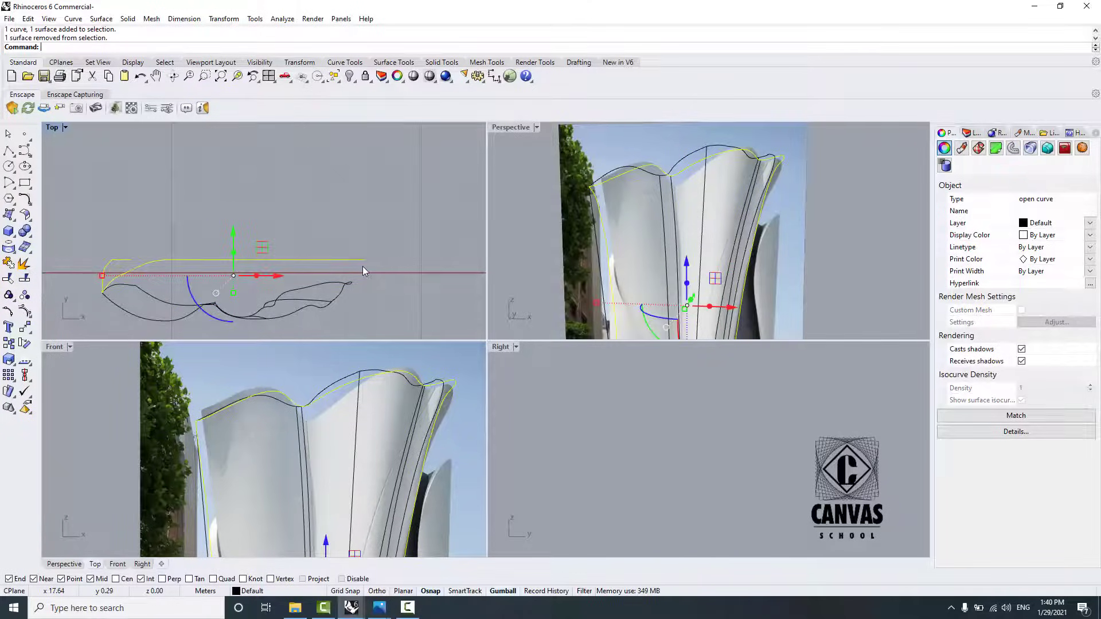
pyautogui.press('Delete')
pyautogui.moveTo(185, 276); pyautogui.dragTo(338, 220)
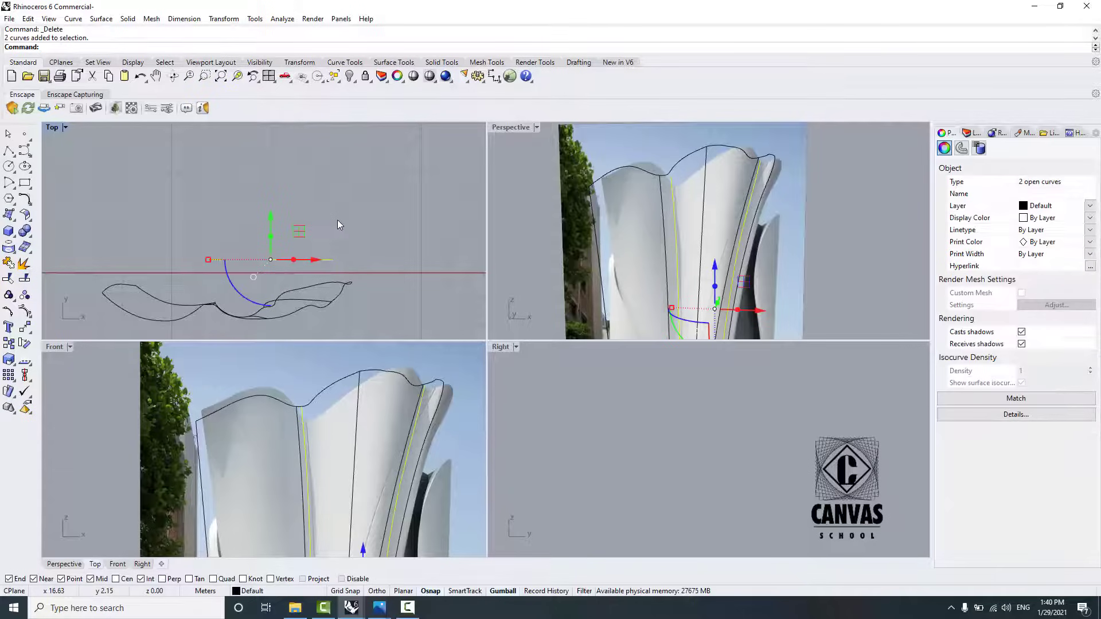
pyautogui.press('Delete')
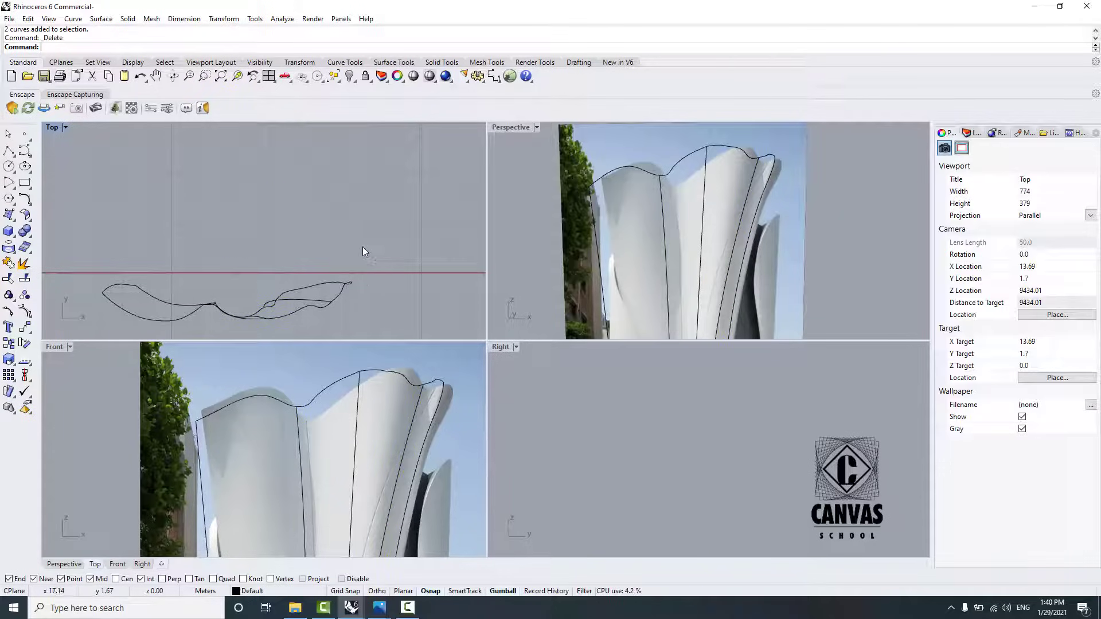
pyautogui.moveTo(246, 335); pyautogui.dragTo(365, 294, button='right')
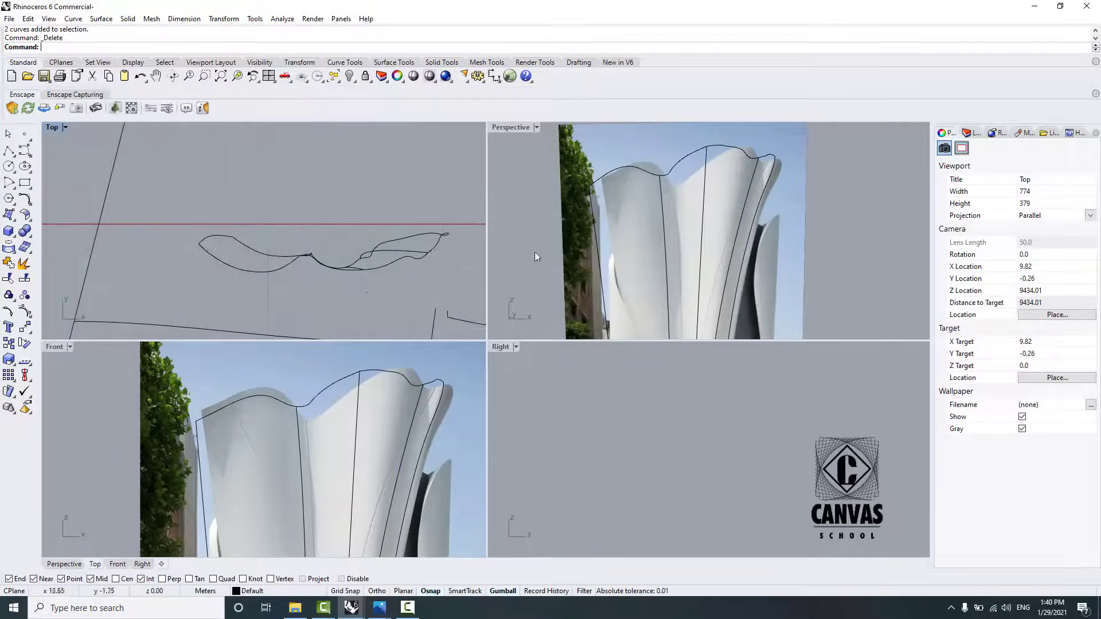
# Step: Join the six boundary curves of the leftmost facade panel, including its shared right edge, into one closed curve
pyautogui.click(234, 403)
pyautogui.click(281, 433)
pyautogui.scroll(2, 190, 422)
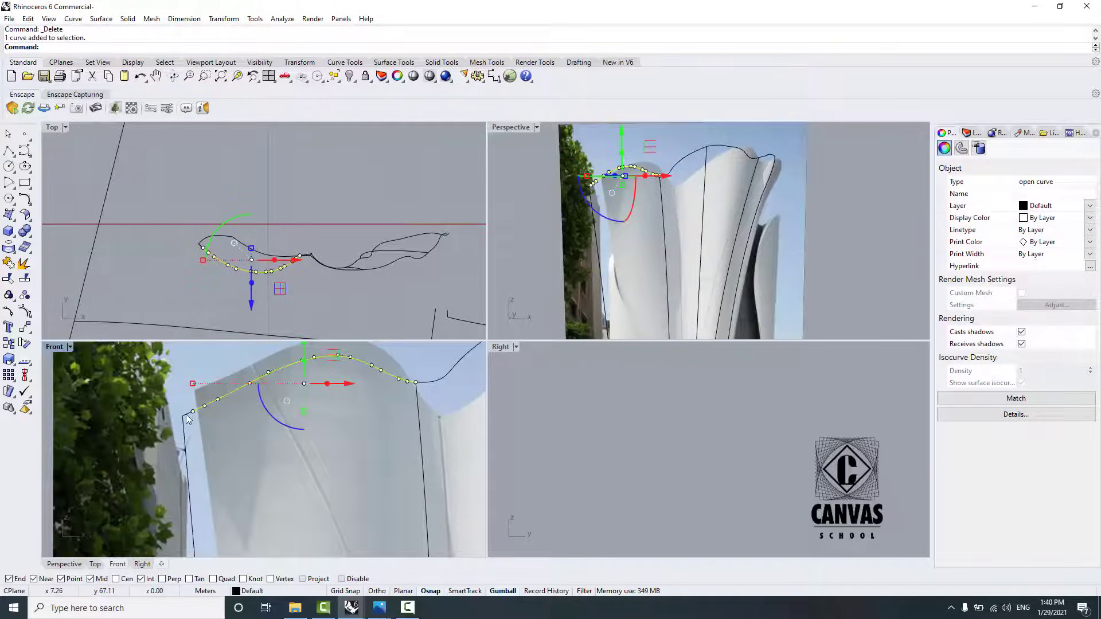
pyautogui.keyDown('shift'); pyautogui.click(185, 414); pyautogui.keyUp('shift')
pyautogui.click(224, 445)
pyautogui.keyDown('shift'); pyautogui.click(183, 429); pyautogui.keyUp('shift')
pyautogui.click(221, 460)
pyautogui.scroll(-6, 261, 387)
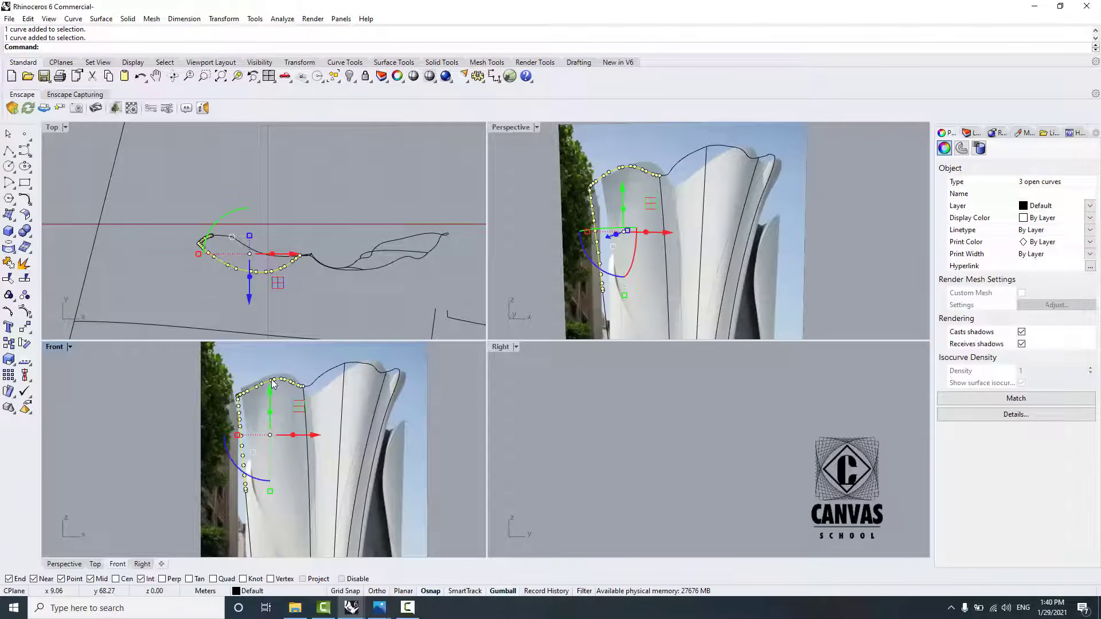
pyautogui.scroll(-2, 273, 383)
pyautogui.scroll(2, 280, 410)
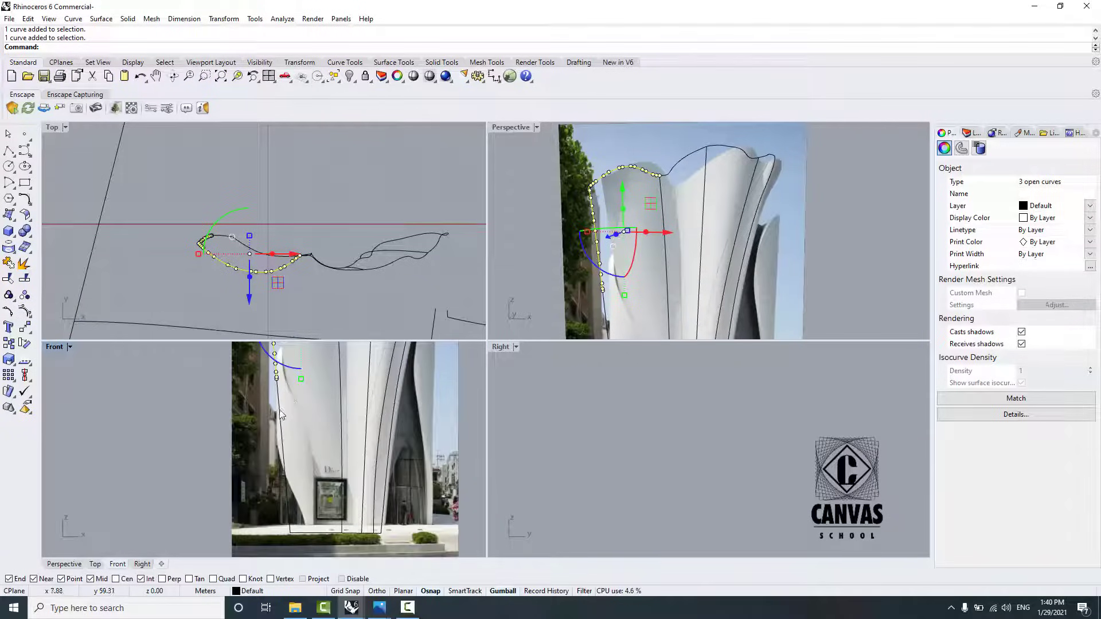
pyautogui.keyDown('shift'); pyautogui.click(280, 410); pyautogui.keyUp('shift')
pyautogui.click(317, 441)
pyautogui.scroll(5, 283, 410)
pyautogui.scroll(-5, 290, 416)
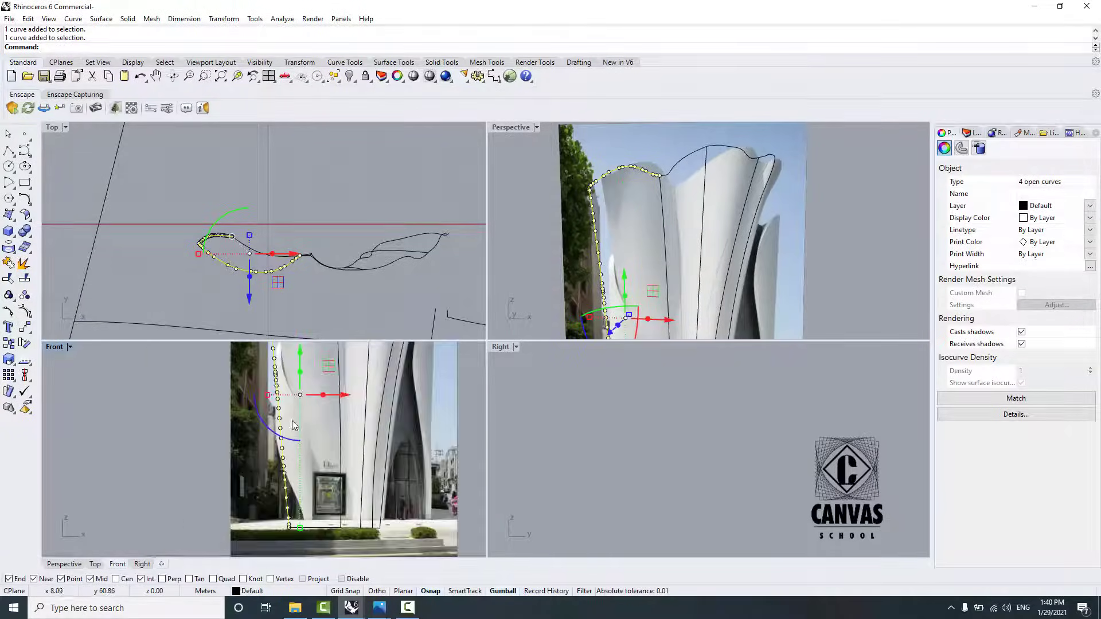
pyautogui.keyDown('shift'); pyautogui.click(310, 550); pyautogui.keyUp('shift')
pyautogui.click(330, 571)
pyautogui.scroll(-2, 353, 486)
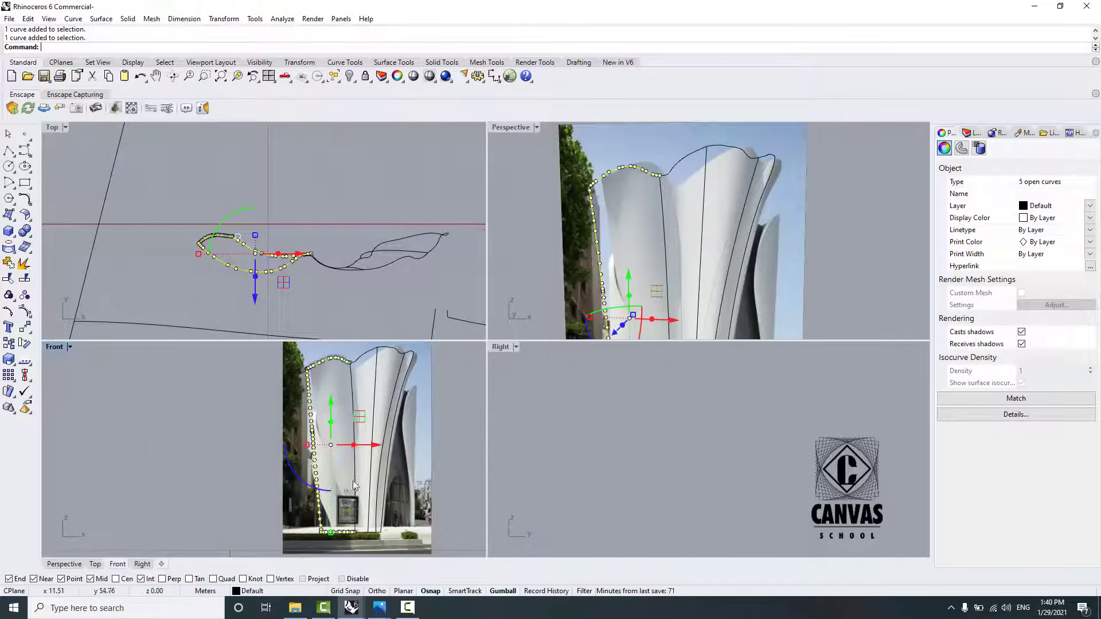
pyautogui.keyDown('shift'); pyautogui.click(352, 390); pyautogui.keyUp('shift')
pyautogui.click(376, 408)
pyautogui.scroll(2, 353, 360)
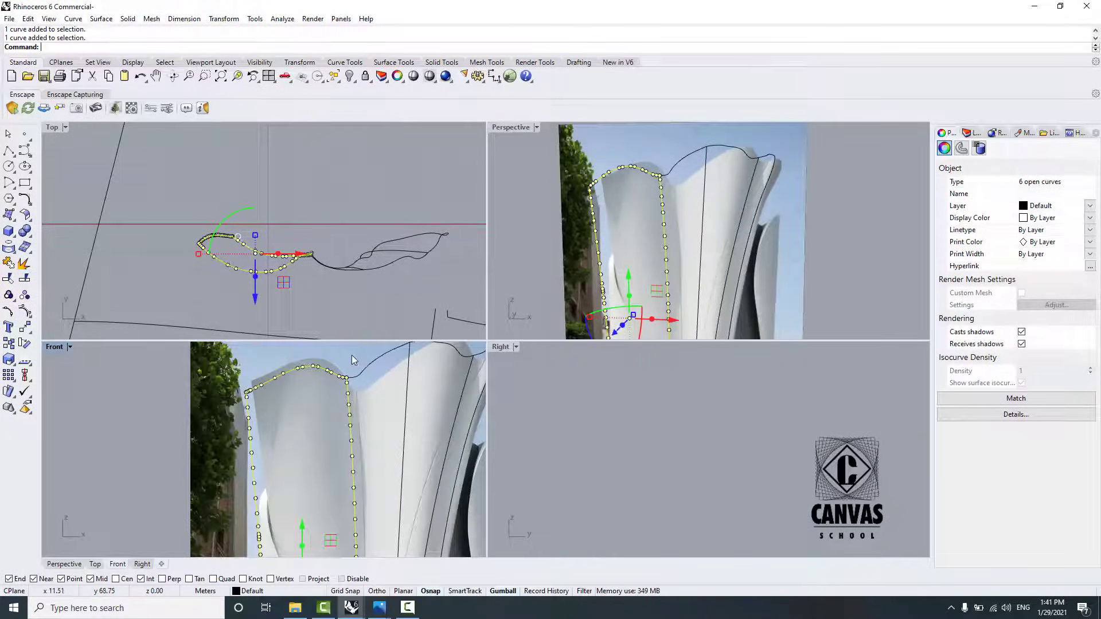
pyautogui.keyDown('ctrl'); pyautogui.click(351, 405); pyautogui.keyUp('ctrl')
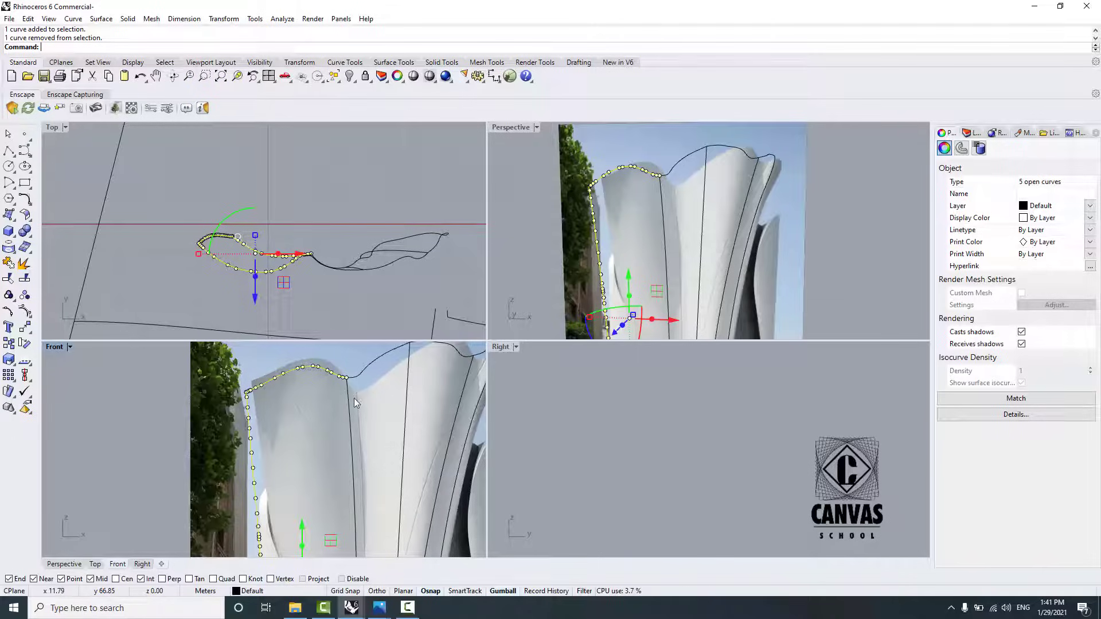
pyautogui.keyDown('shift'); pyautogui.click(349, 398); pyautogui.keyUp('shift')
pyautogui.click(376, 411)
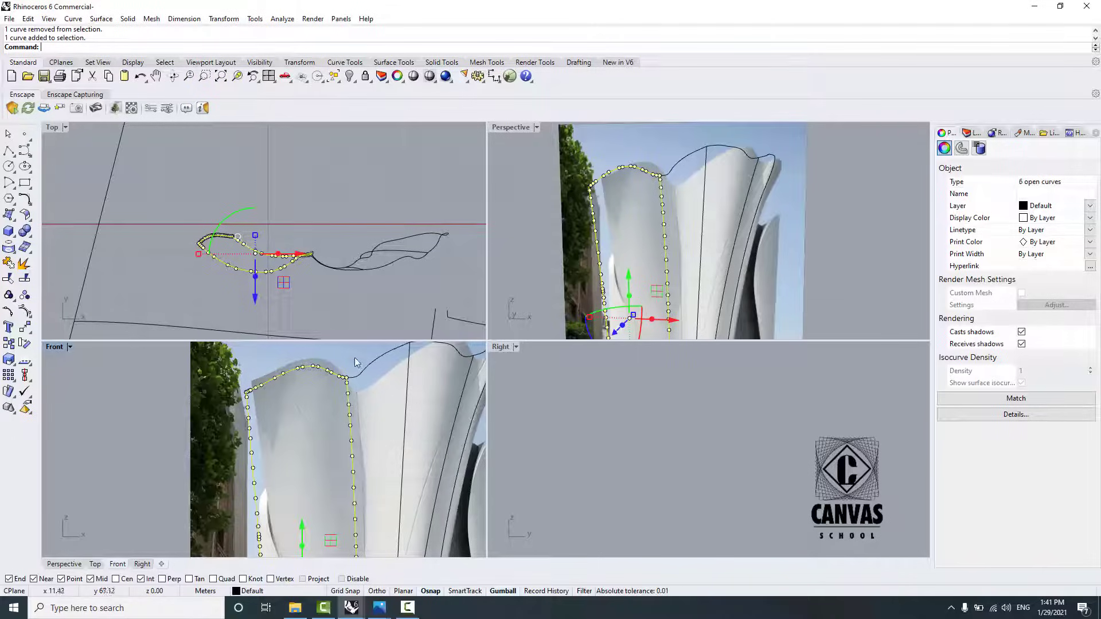
pyautogui.click(9, 294)
pyautogui.scroll(-2, 269, 258)
pyautogui.scroll(-4, 342, 408)
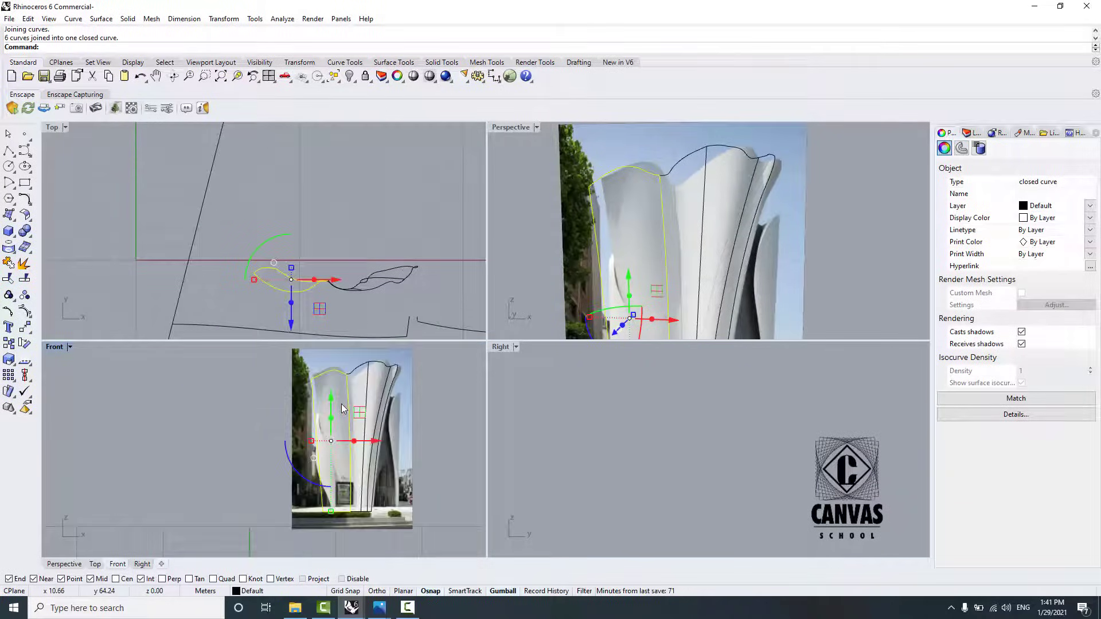
pyautogui.scroll(3, 342, 408)
pyautogui.scroll(-3, 335, 363)
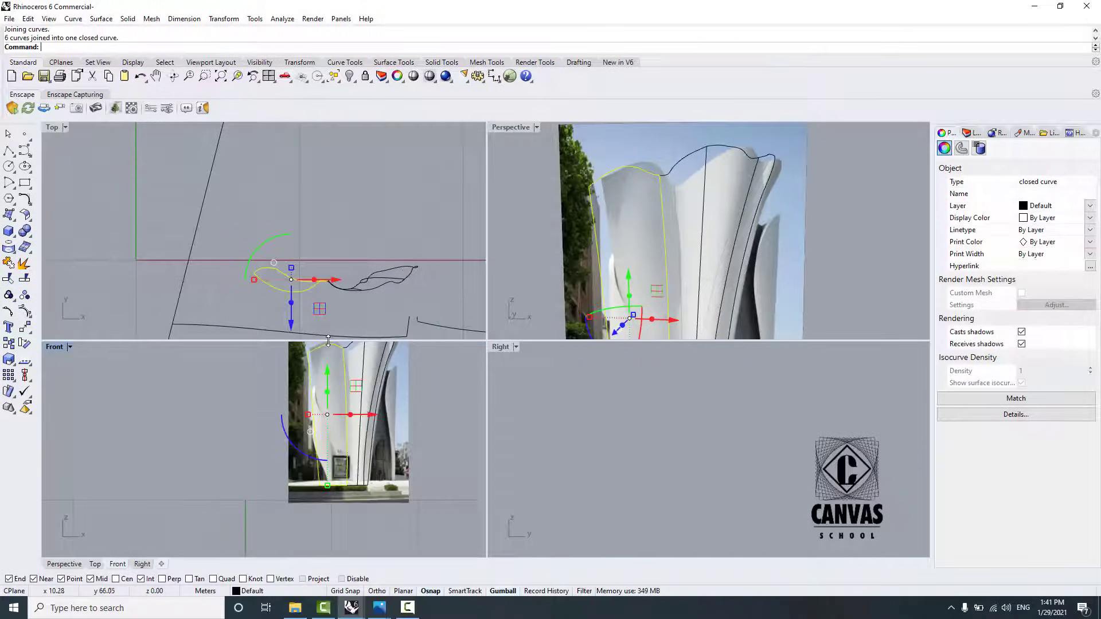
pyautogui.scroll(2, 335, 357)
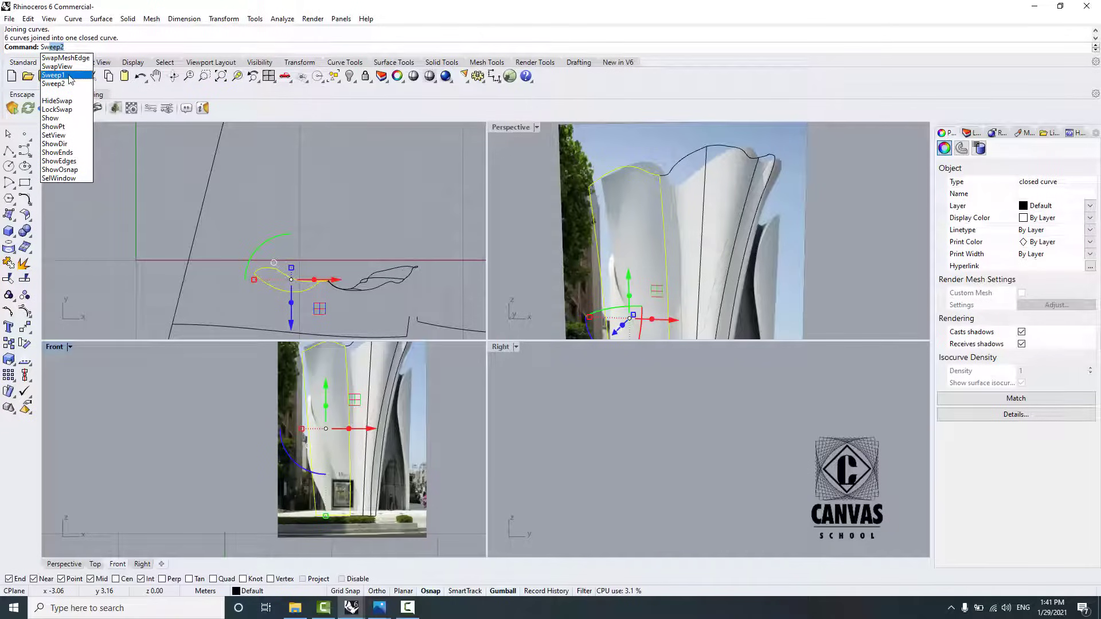
pyautogui.click(57, 75)
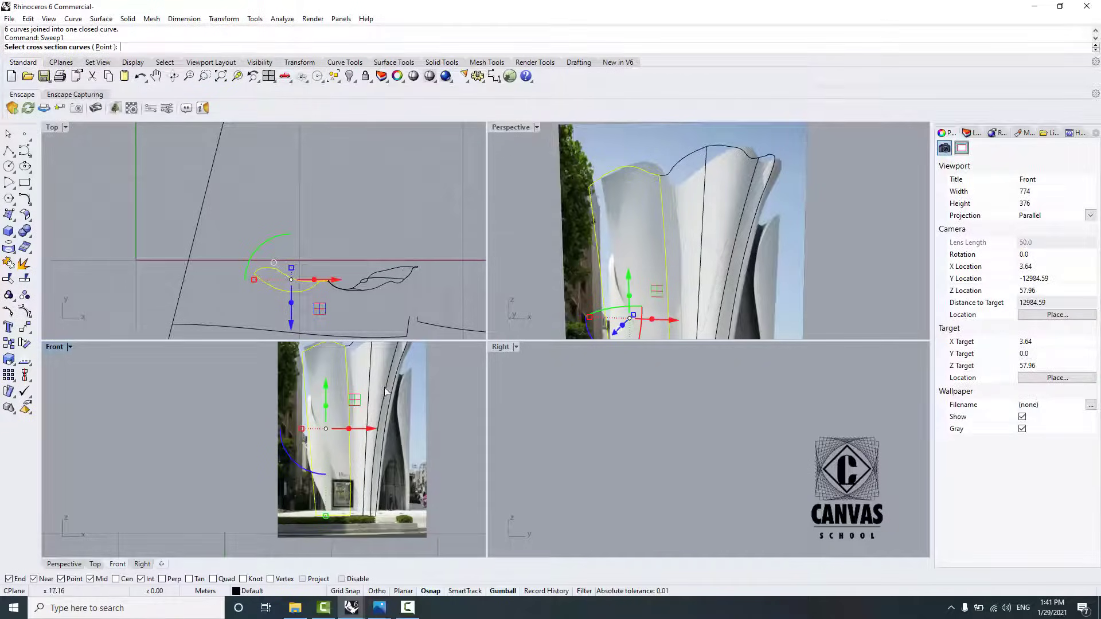
pyautogui.press('Escape')
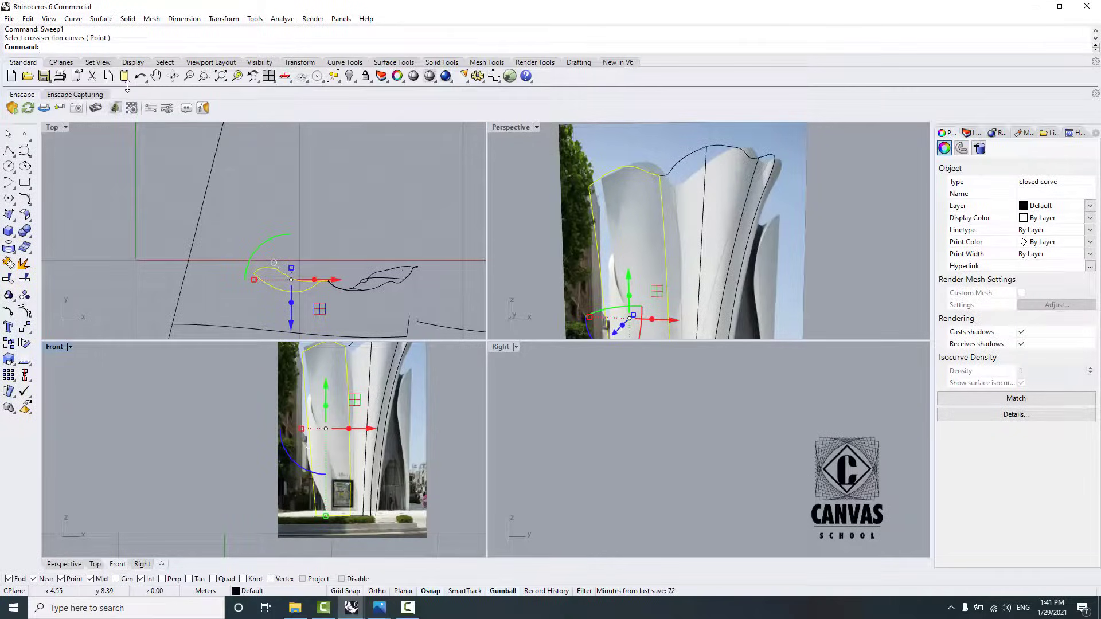
pyautogui.write('Sweep2')
pyautogui.press('Return')
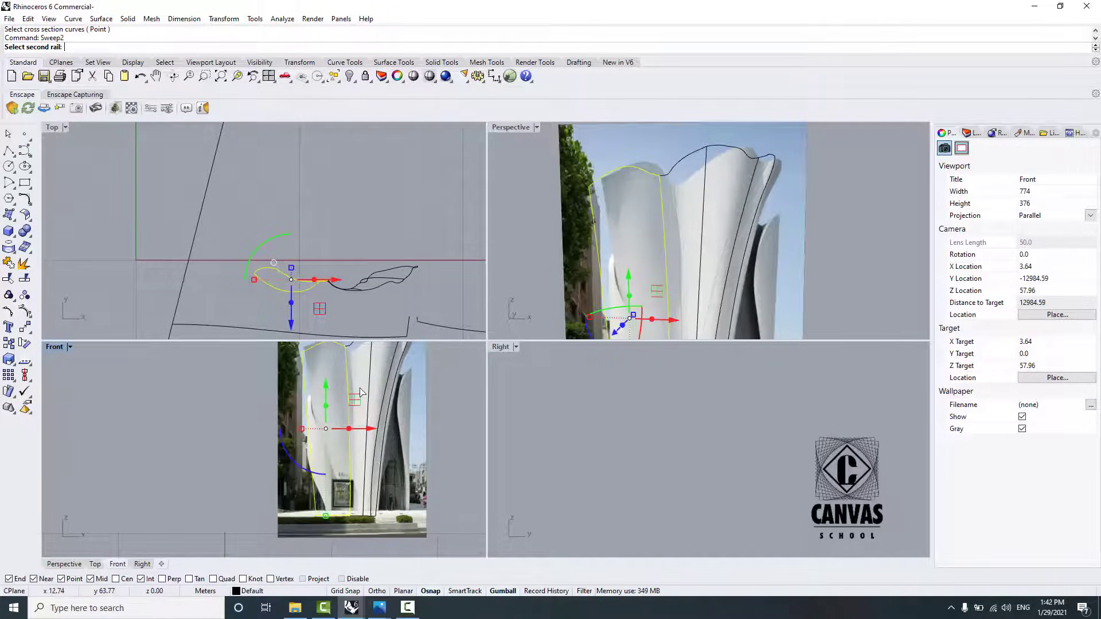
pyautogui.scroll(-4, 340, 357)
pyautogui.scroll(6, 341, 357)
pyautogui.scroll(-6, 342, 355)
pyautogui.scroll(6, 283, 274)
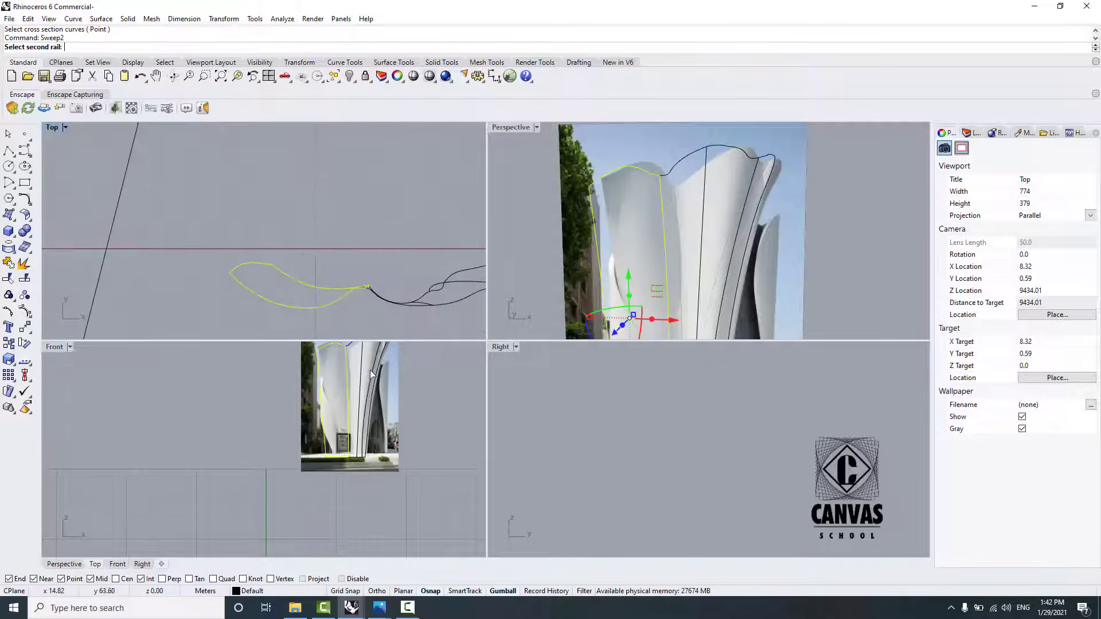
pyautogui.press('Escape')
pyautogui.press('Escape')
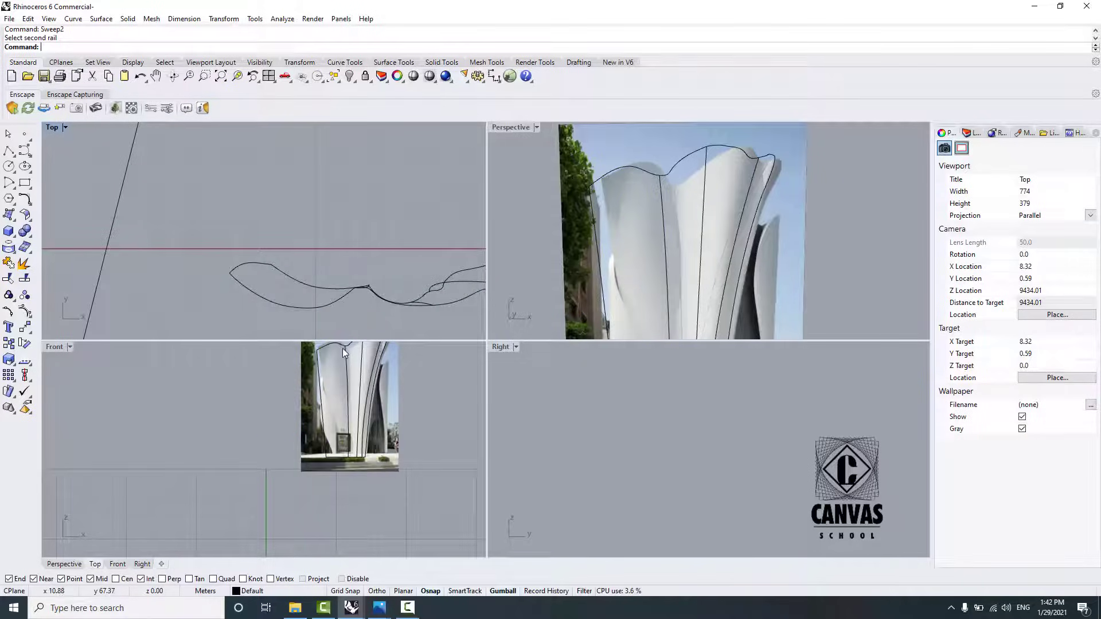
# Step: Undo the joining of the leftmost panel's boundary curves
pyautogui.click(342, 348)
pyautogui.click(390, 374)
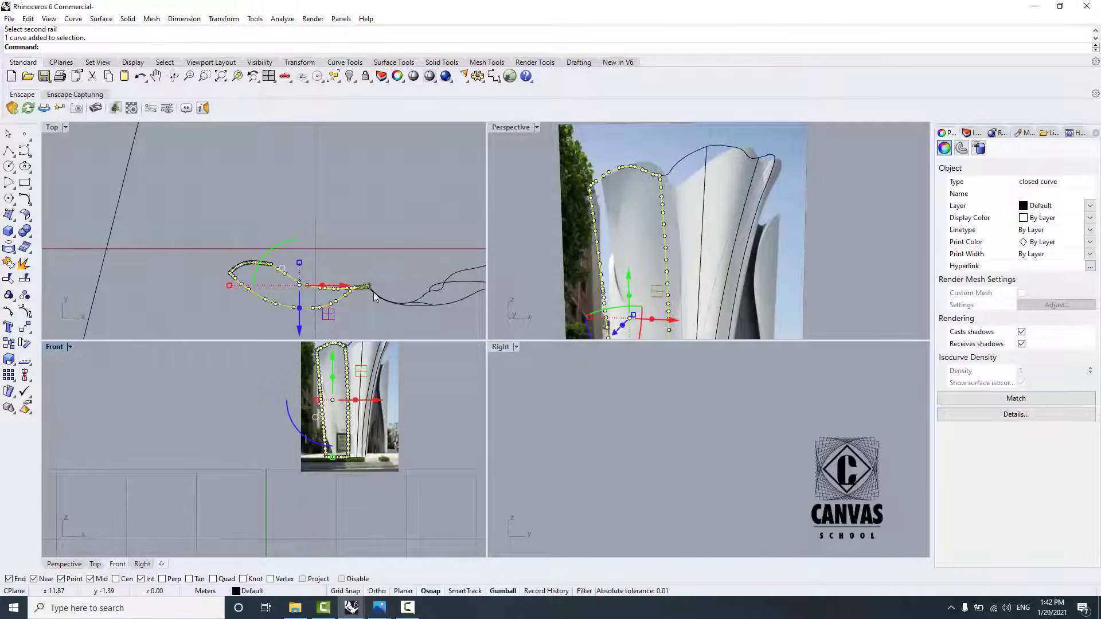
pyautogui.hotkey('ctrl', 'z')
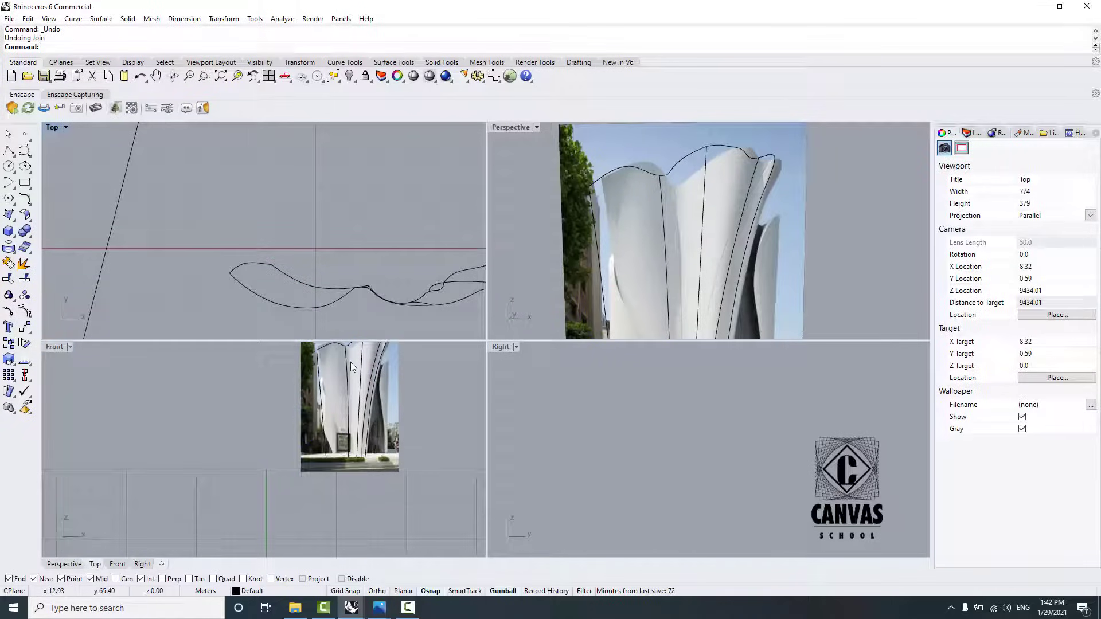
# Step: Join the leftmost panel's top edge curve with the short piece at its upper-left corner into one open curve
pyautogui.click(347, 363)
pyautogui.click(393, 386)
pyautogui.scroll(-2, 337, 351)
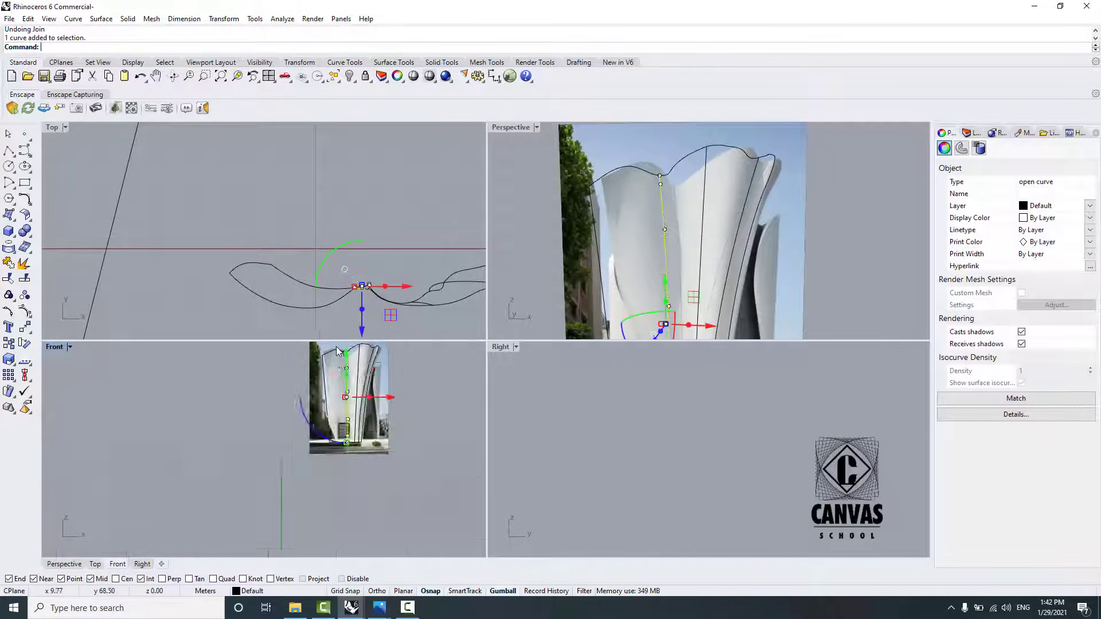
pyautogui.scroll(3, 336, 355)
pyautogui.click(332, 359)
pyautogui.click(390, 383)
pyautogui.scroll(2, 321, 367)
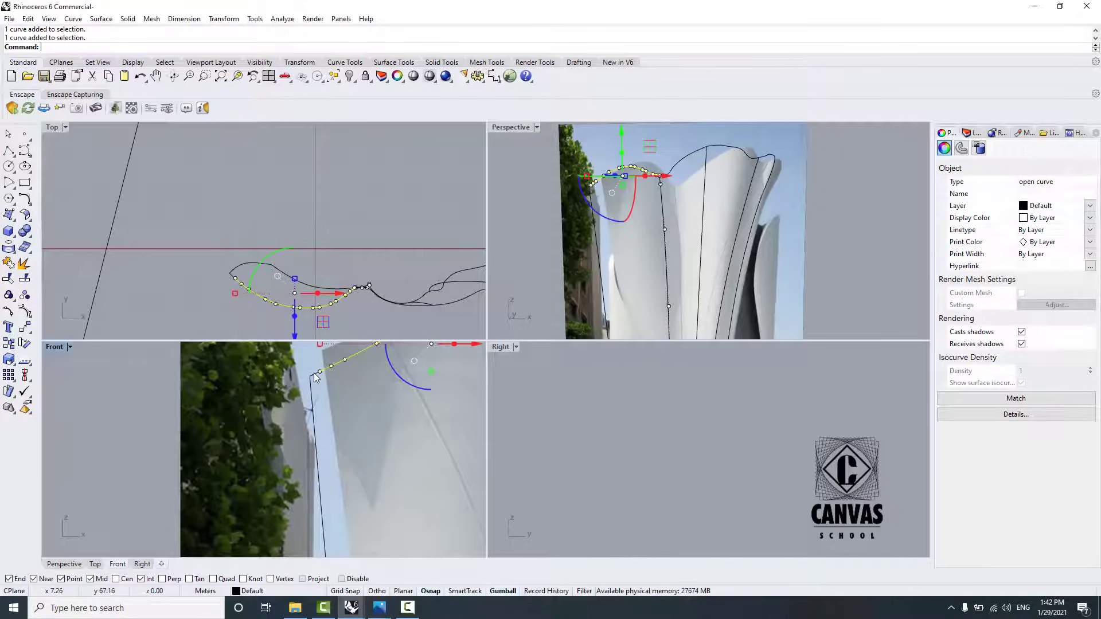
pyautogui.click(314, 373)
pyautogui.click(355, 396)
pyautogui.click(25, 279)
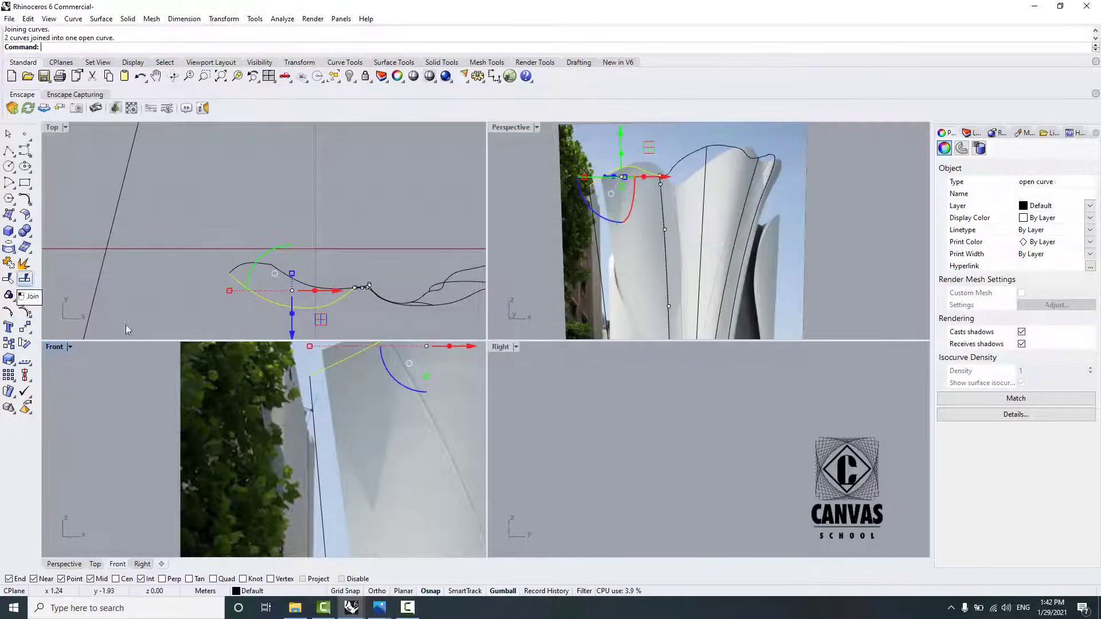
# Step: Join the upper and lower curves of the leftmost panel's outer vertical edge into one open curve
pyautogui.scroll(-2, 322, 441)
pyautogui.keyDown('shift'); pyautogui.click(323, 452); pyautogui.keyUp('shift')
pyautogui.scroll(2, 318, 401)
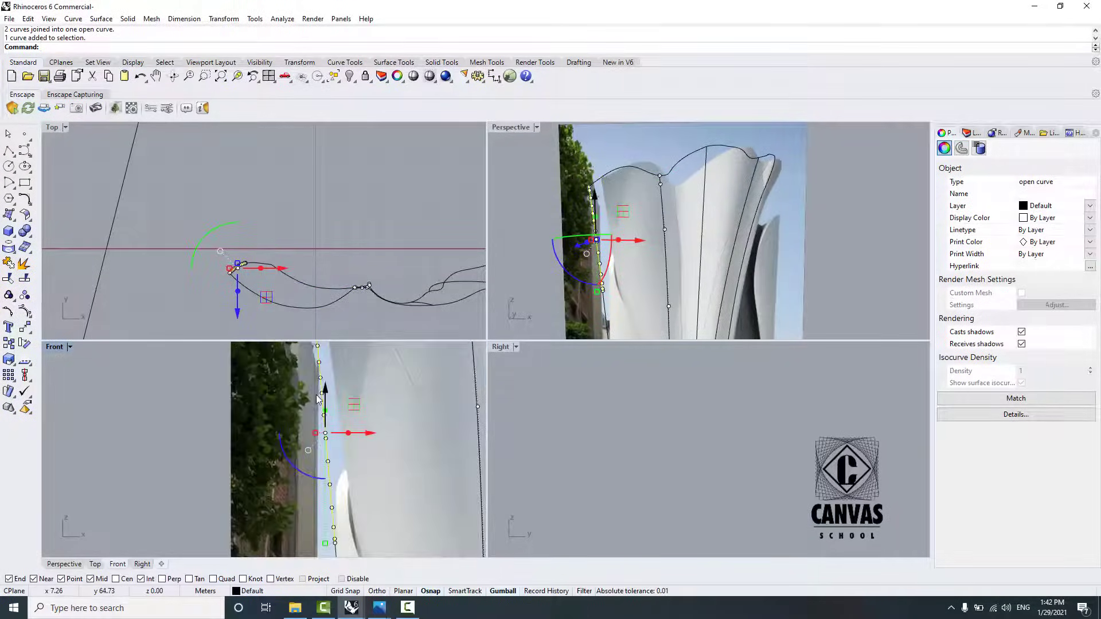
pyautogui.scroll(-5, 316, 395)
pyautogui.scroll(6, 317, 479)
pyautogui.keyDown('shift'); pyautogui.click(337, 451); pyautogui.keyUp('shift')
pyautogui.keyDown('shift'); pyautogui.click(337, 450); pyautogui.keyUp('shift')
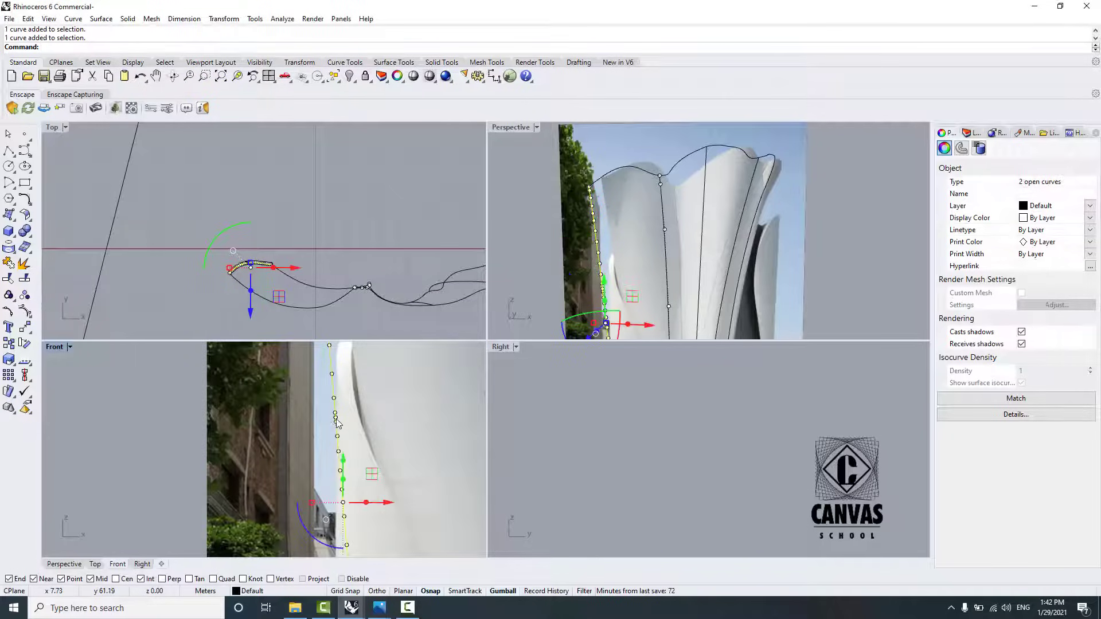
pyautogui.scroll(-3, 339, 447)
pyautogui.scroll(3, 351, 527)
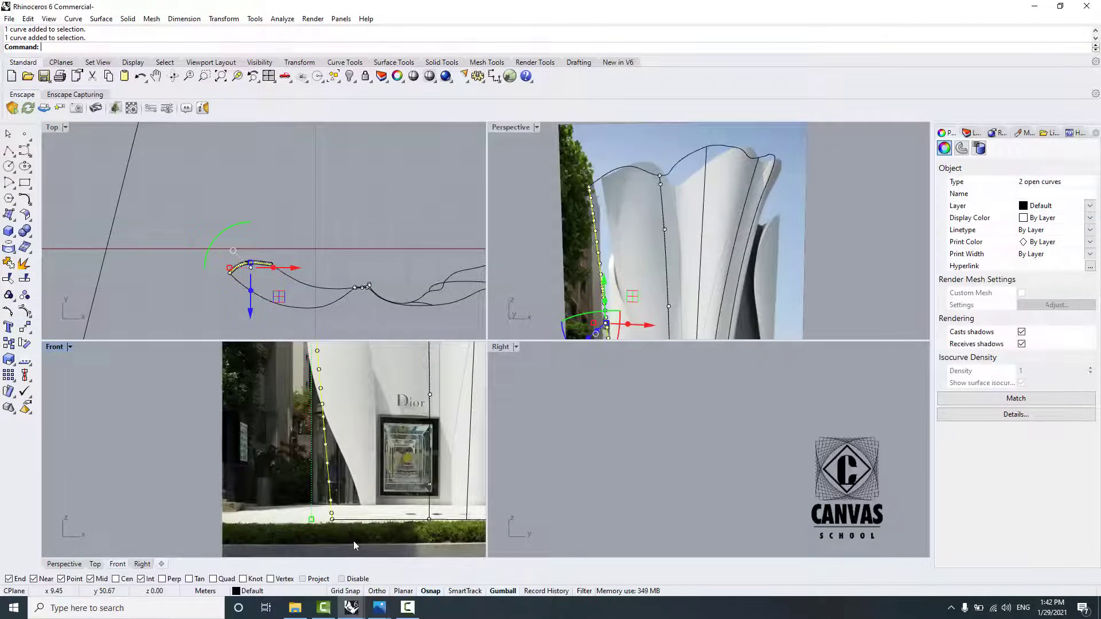
pyautogui.scroll(3, 354, 541)
pyautogui.click(8, 263)
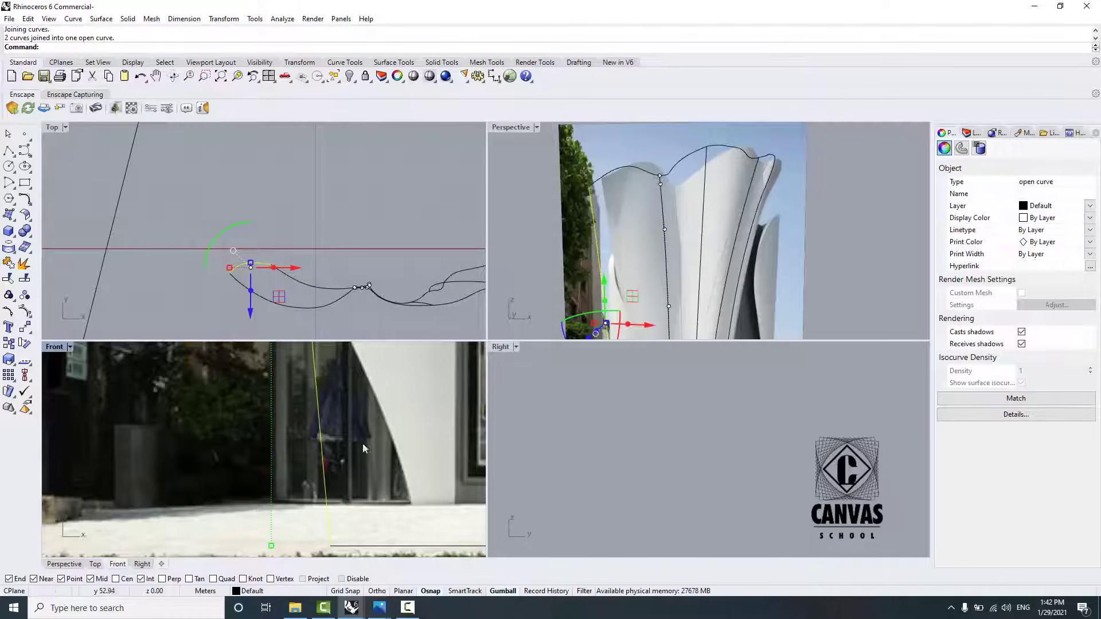
# Step: Check whether the leftmost panel's bottom edge is a single curve, and clear the selection
pyautogui.scroll(-4, 344, 459)
pyautogui.click(335, 496)
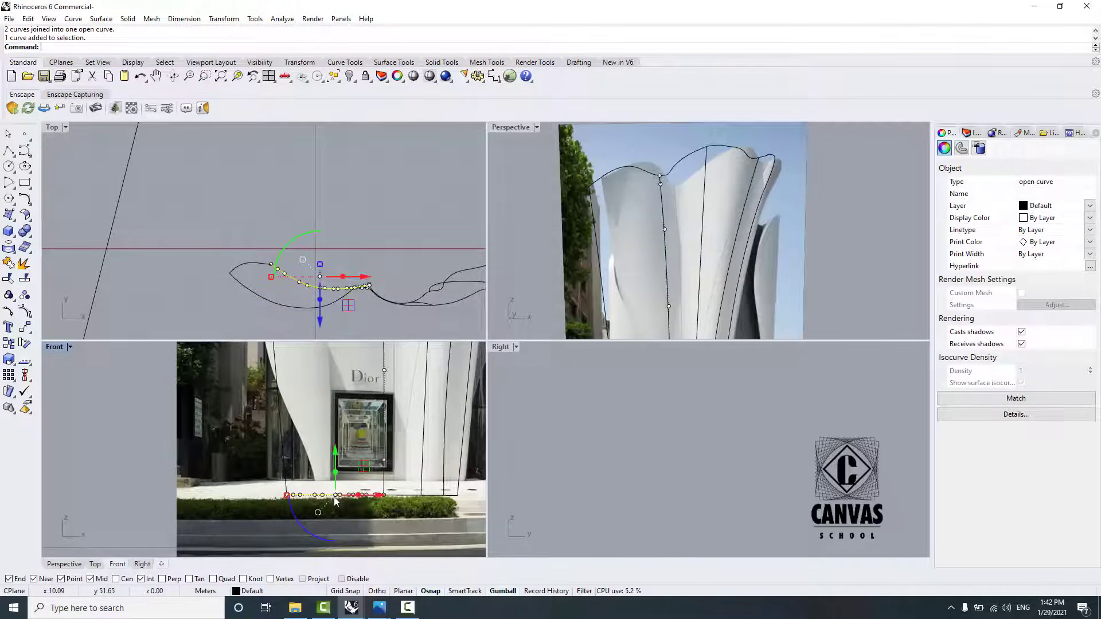
pyautogui.click(285, 490)
pyautogui.scroll(-5, 281, 453)
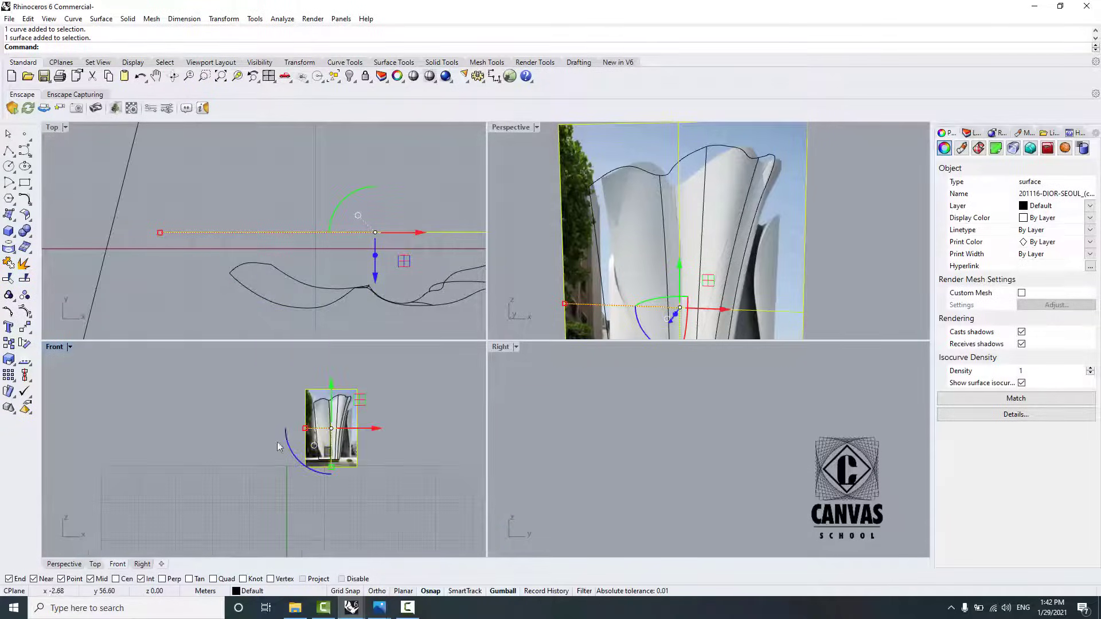
pyautogui.press('Escape')
# Step: Check the curve extents of the second panel's top edge, the shared vertical edge and the leftmost panel's top edge
pyautogui.scroll(5, 322, 376)
pyautogui.click(311, 401)
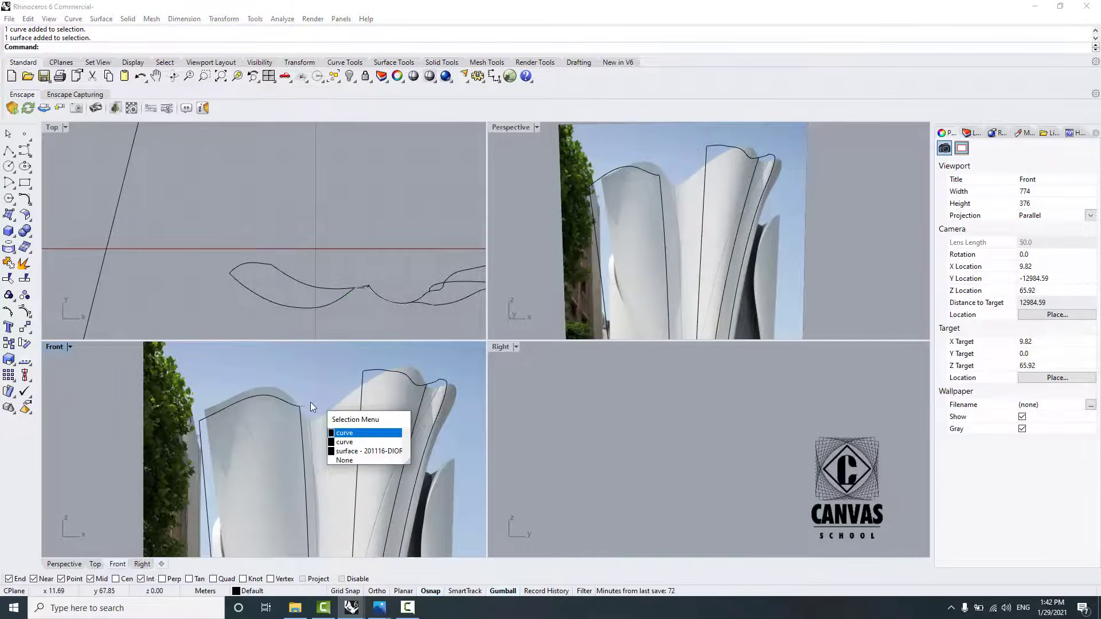
pyautogui.click(345, 433)
pyautogui.scroll(-5, 351, 381)
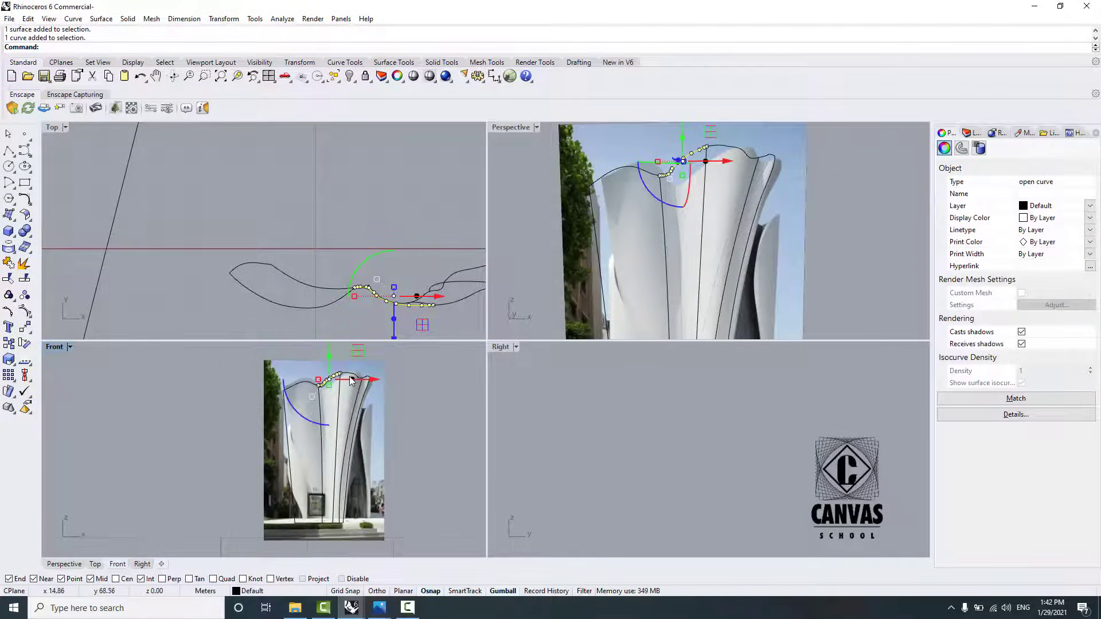
pyautogui.scroll(4, 351, 382)
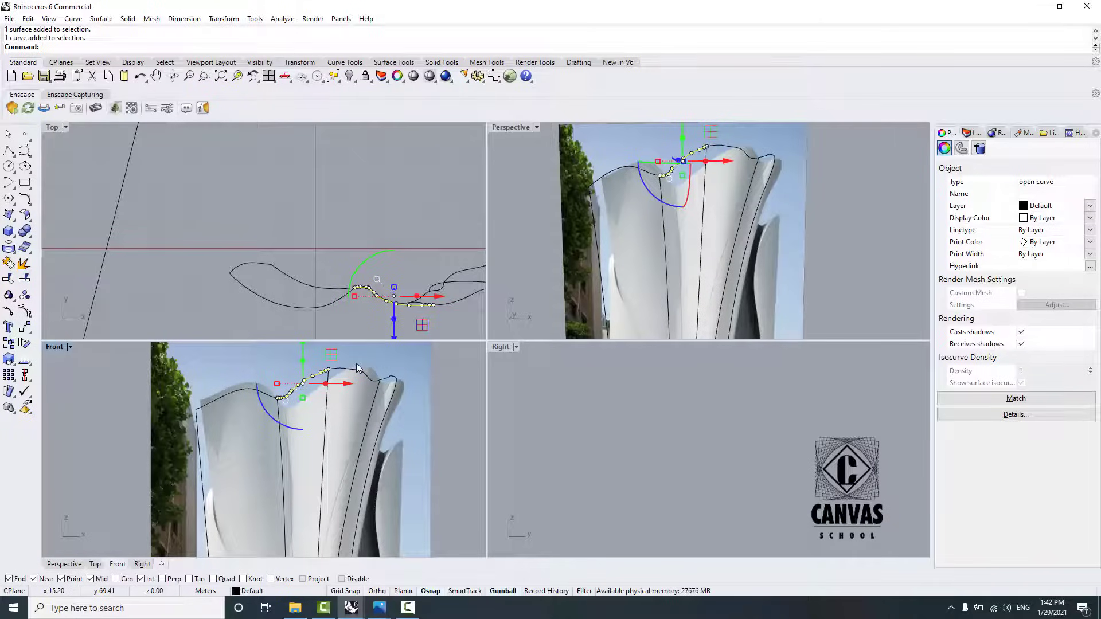
pyautogui.keyDown('shift'); pyautogui.click(346, 373); pyautogui.keyUp('shift')
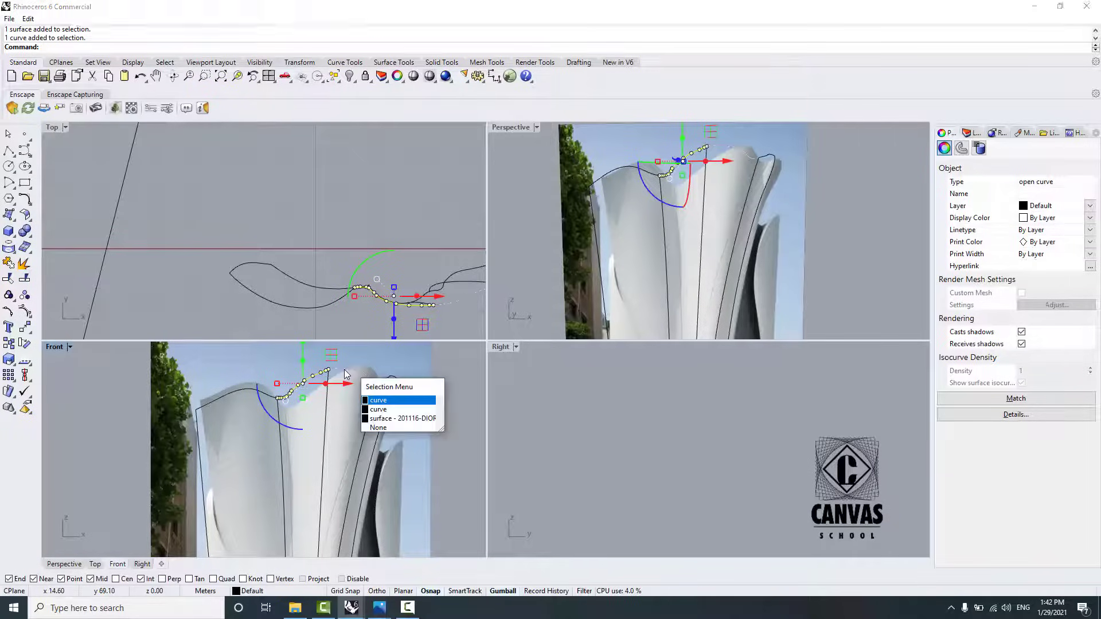
pyautogui.click(375, 399)
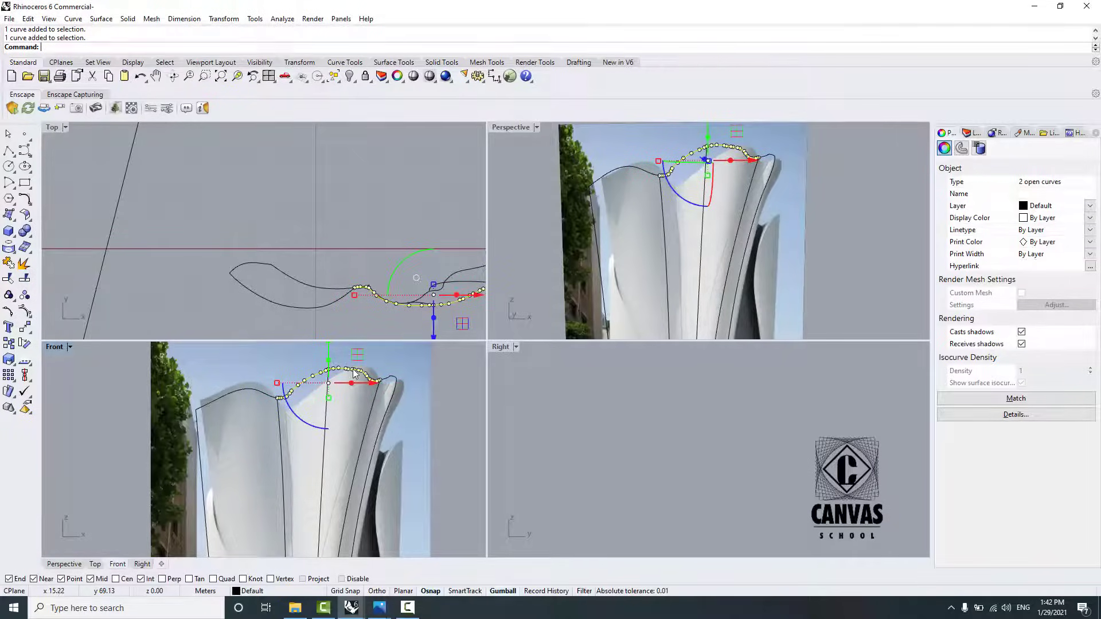
pyautogui.keyDown('ctrl'); pyautogui.click(354, 370); pyautogui.keyUp('ctrl')
pyautogui.scroll(-6, 327, 351)
pyautogui.scroll(6, 306, 431)
pyautogui.keyDown('shift'); pyautogui.click(301, 434); pyautogui.keyUp('shift')
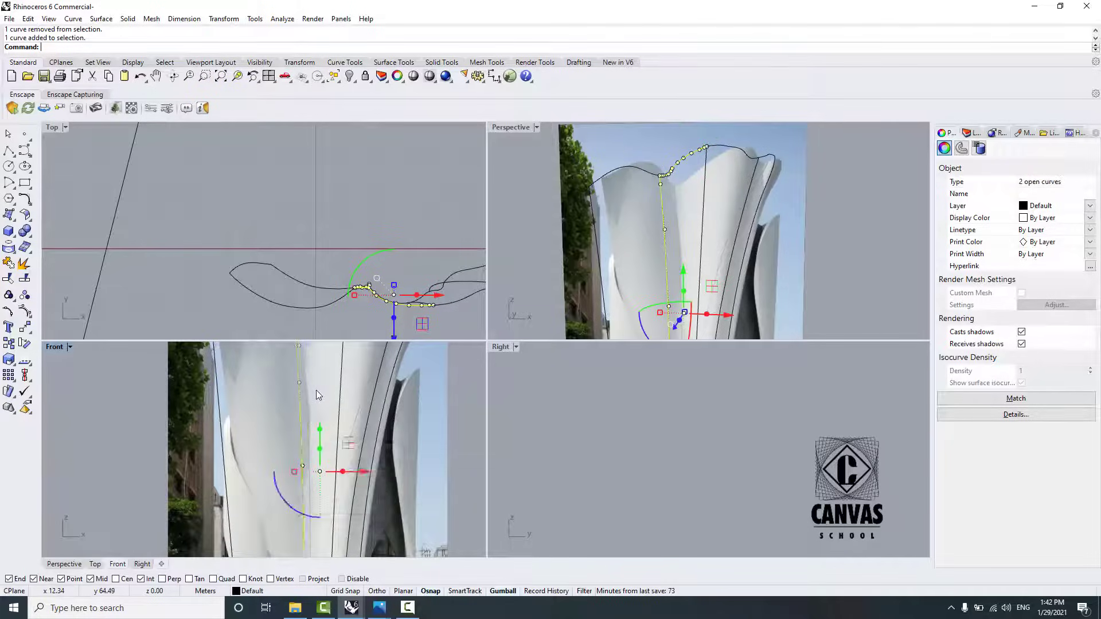
pyautogui.scroll(-3, 318, 395)
pyautogui.click(199, 386)
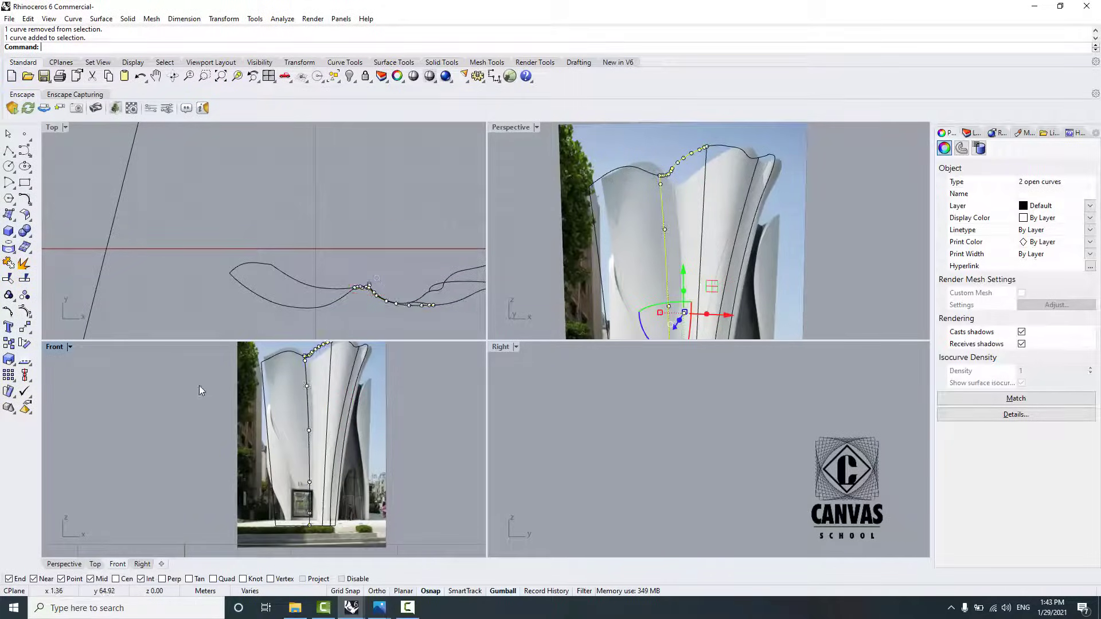
pyautogui.click(290, 355)
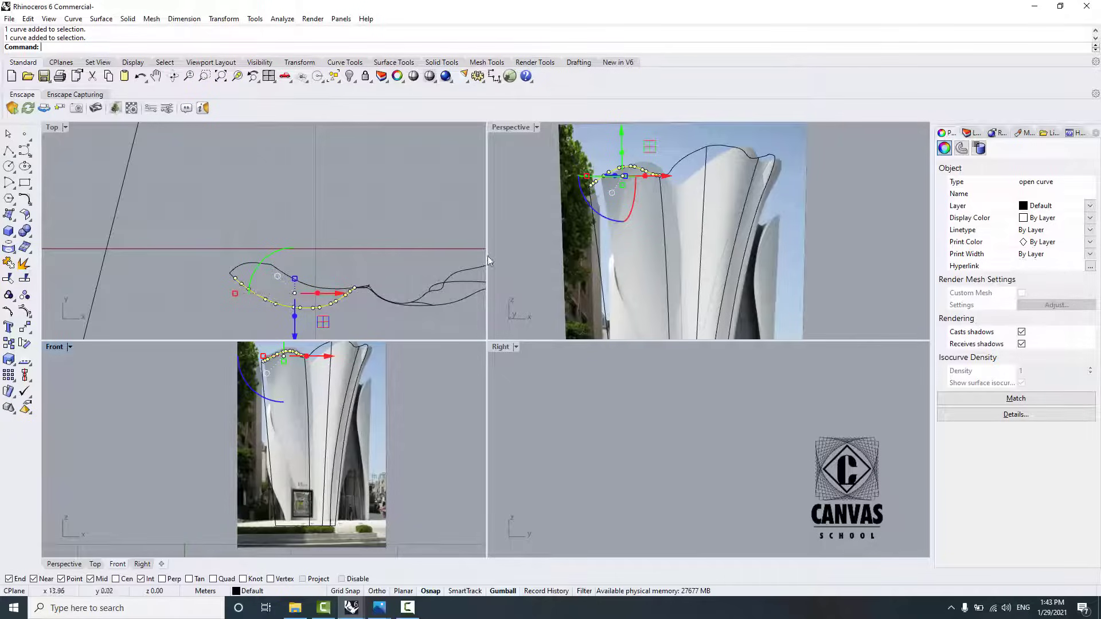
# Step: Hide the facade reference photo surface so only the curves are left in the model views
pyautogui.click(518, 129)
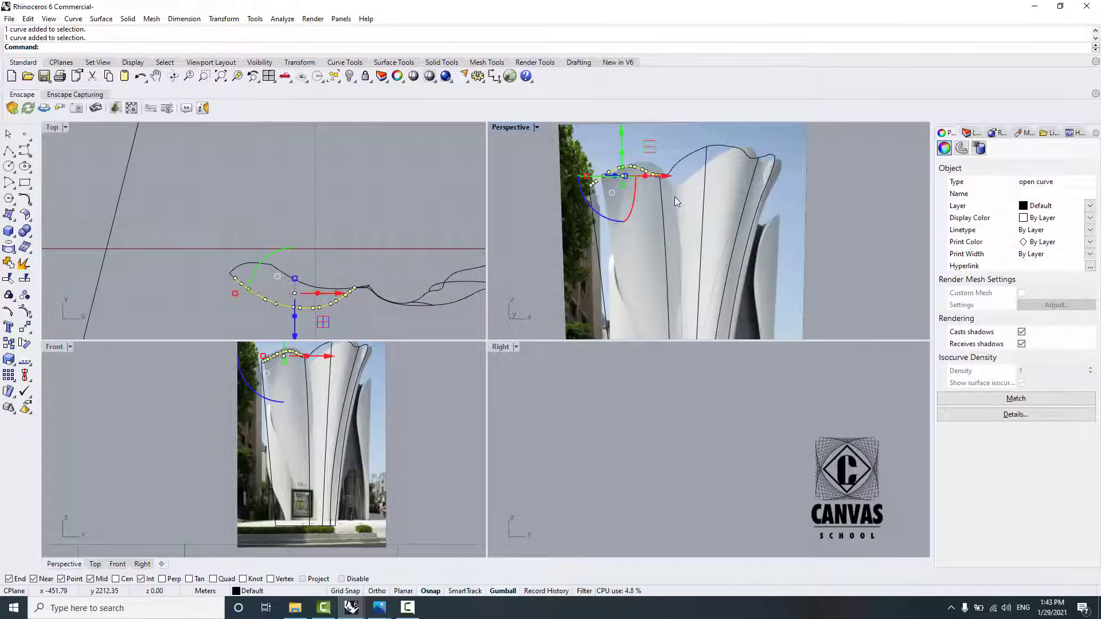
pyautogui.moveTo(675, 197); pyautogui.dragTo(583, 168, button='right')
pyautogui.scroll(-10, 580, 166)
pyautogui.scroll(7, 580, 165)
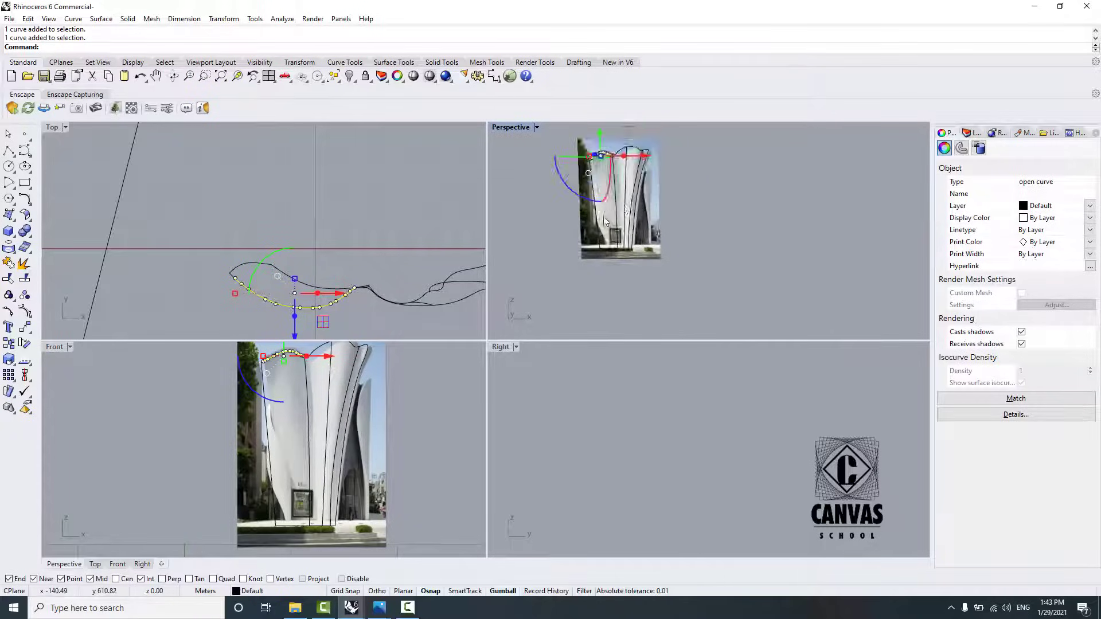
pyautogui.moveTo(620, 238); pyautogui.dragTo(576, 194, button='right')
pyautogui.click(554, 218)
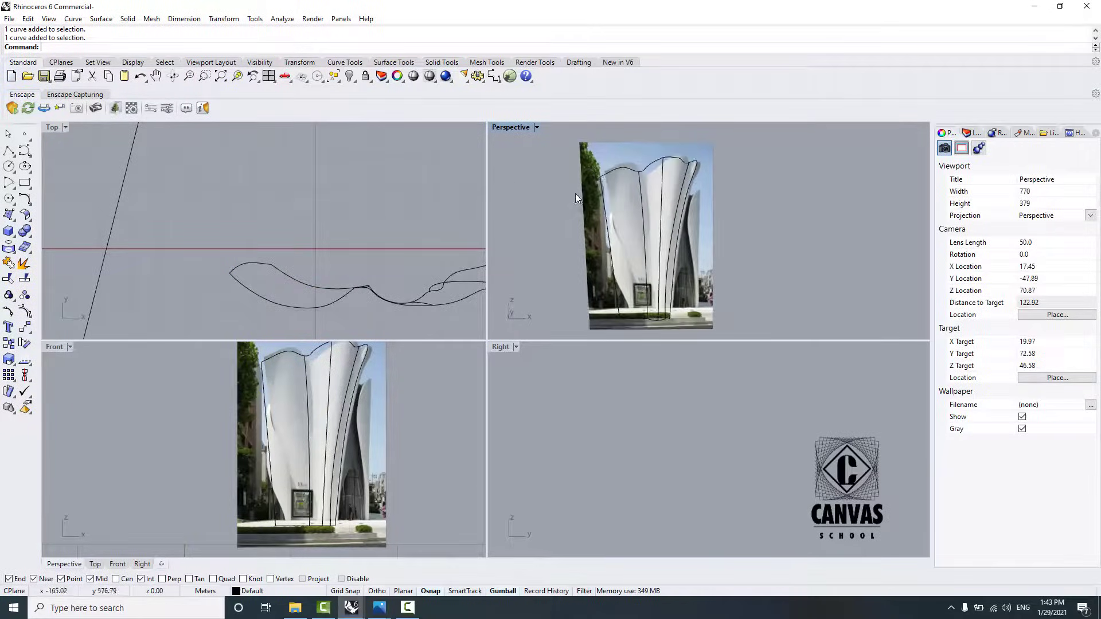
pyautogui.click(584, 197)
pyautogui.moveTo(636, 196); pyautogui.dragTo(592, 213, button='right')
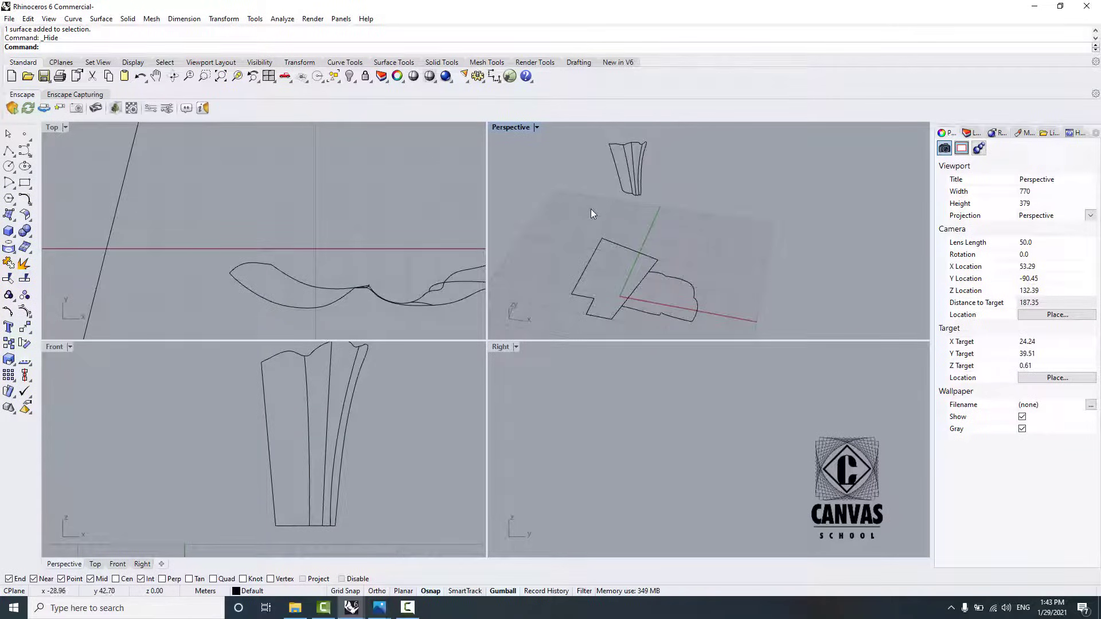
# Step: Move all the facade shell curves from the leftmost panel's bottom corner to the inner corner of the building's plan outline
pyautogui.moveTo(662, 125); pyautogui.dragTo(665, 135)
pyautogui.write('M')
pyautogui.press('Return')
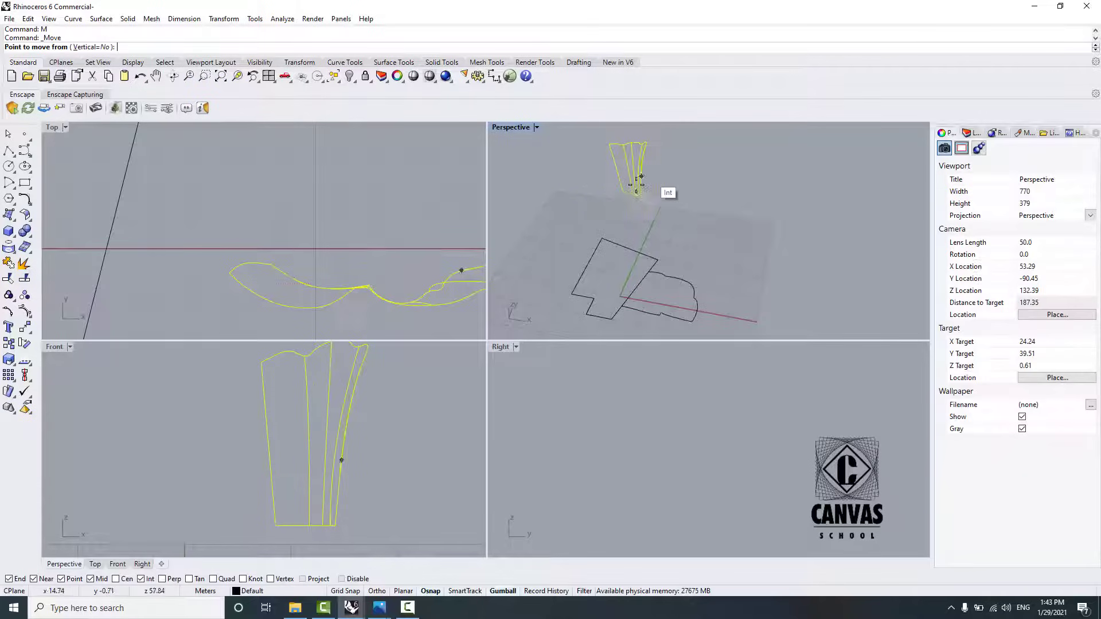
pyautogui.click(623, 190)
pyautogui.click(602, 300)
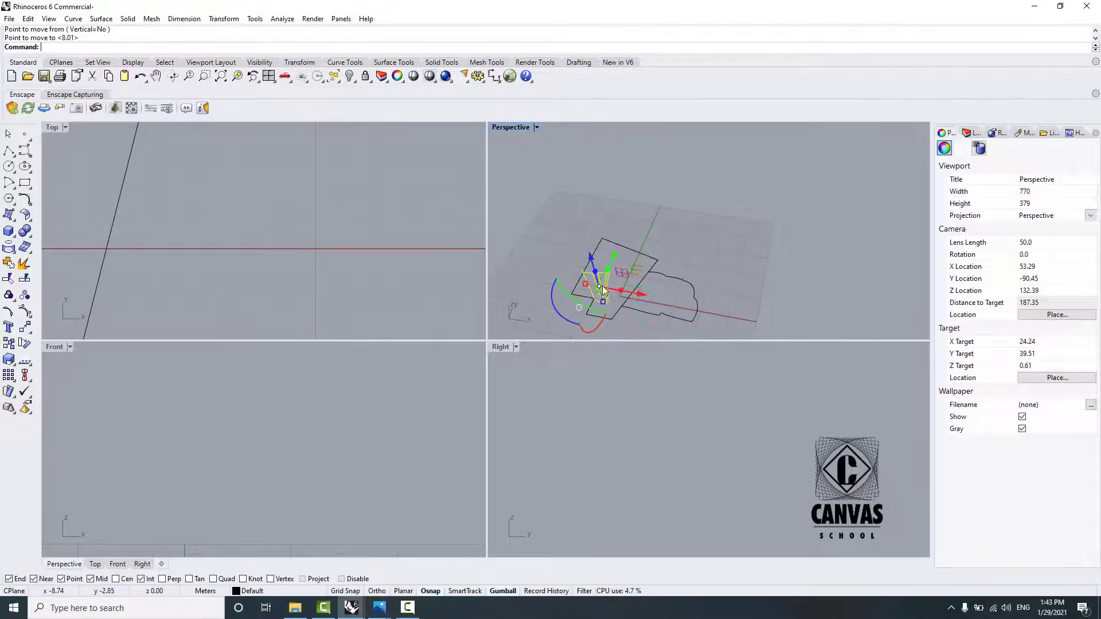
pyautogui.click(409, 607)
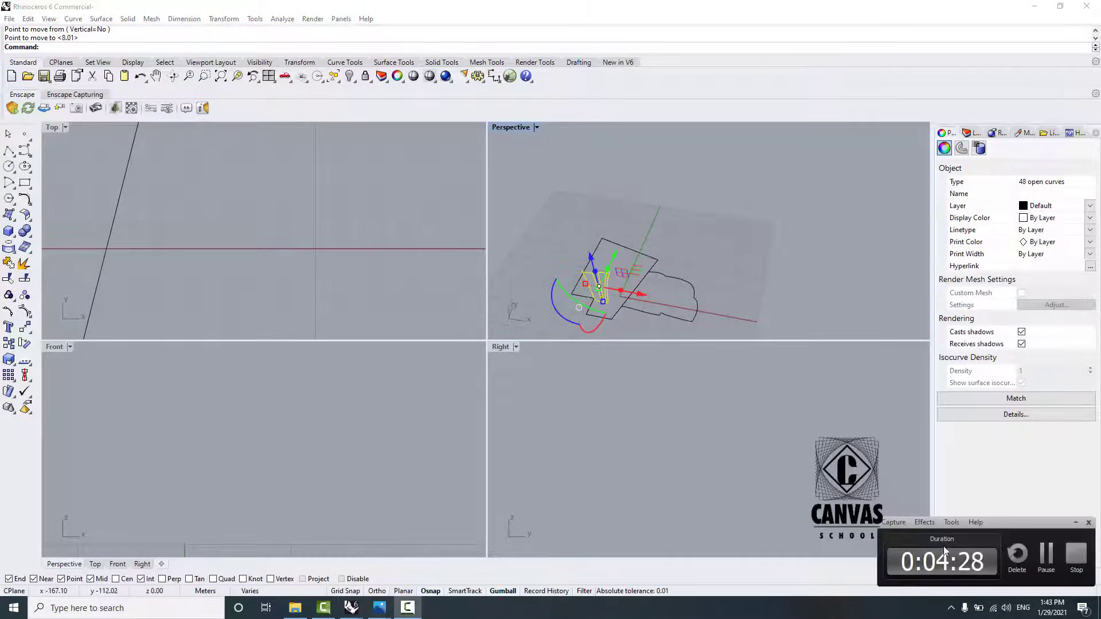
pyautogui.click(1047, 560)
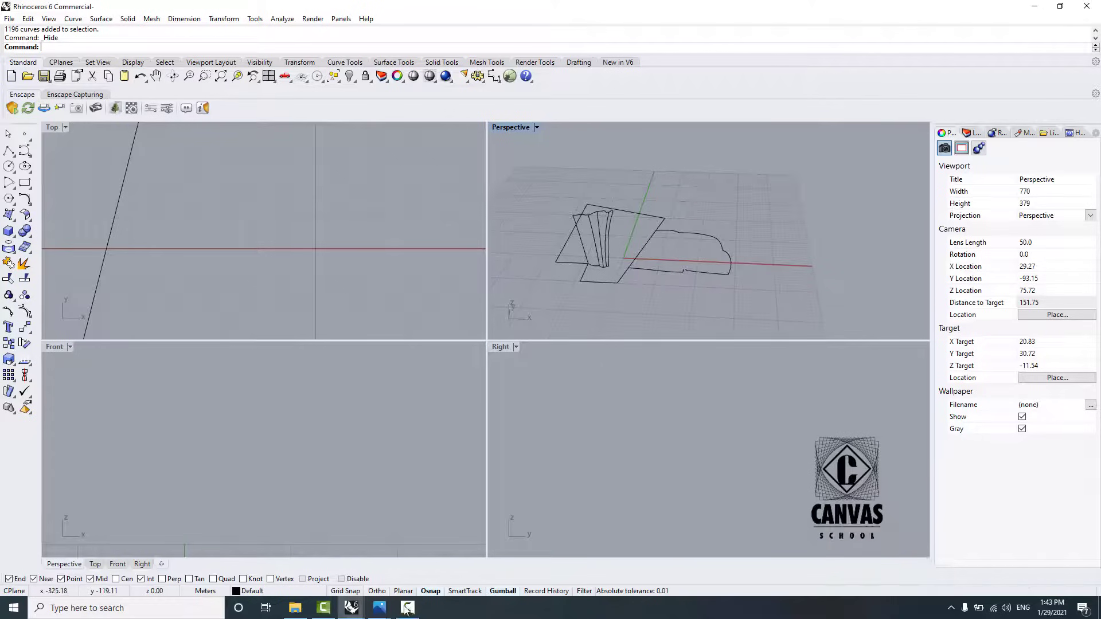
pyautogui.click(406, 608)
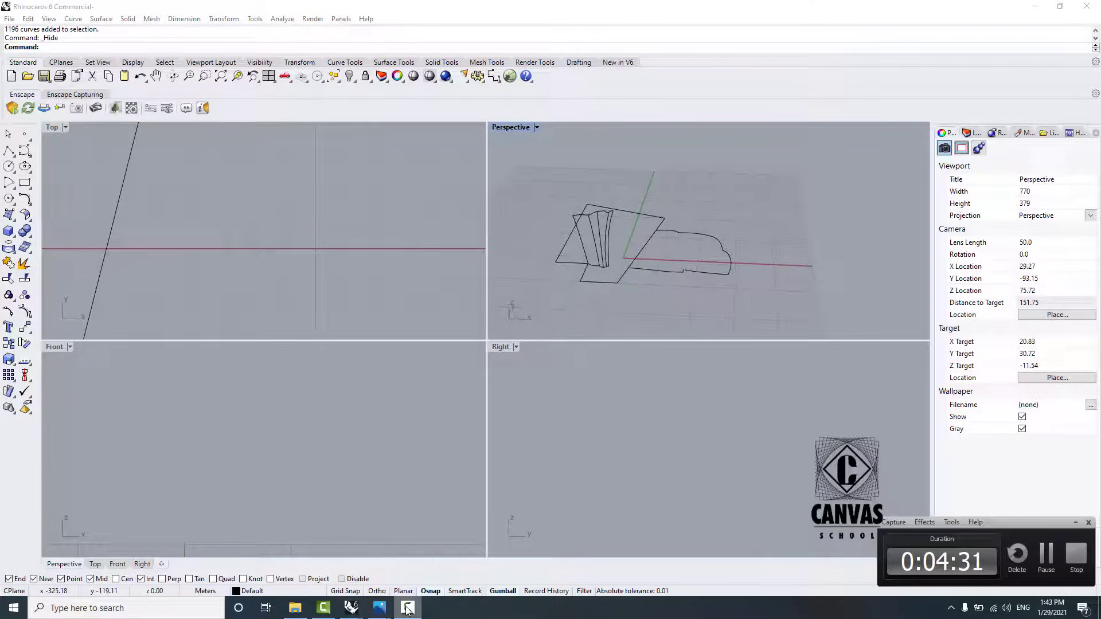
pyautogui.click(406, 608)
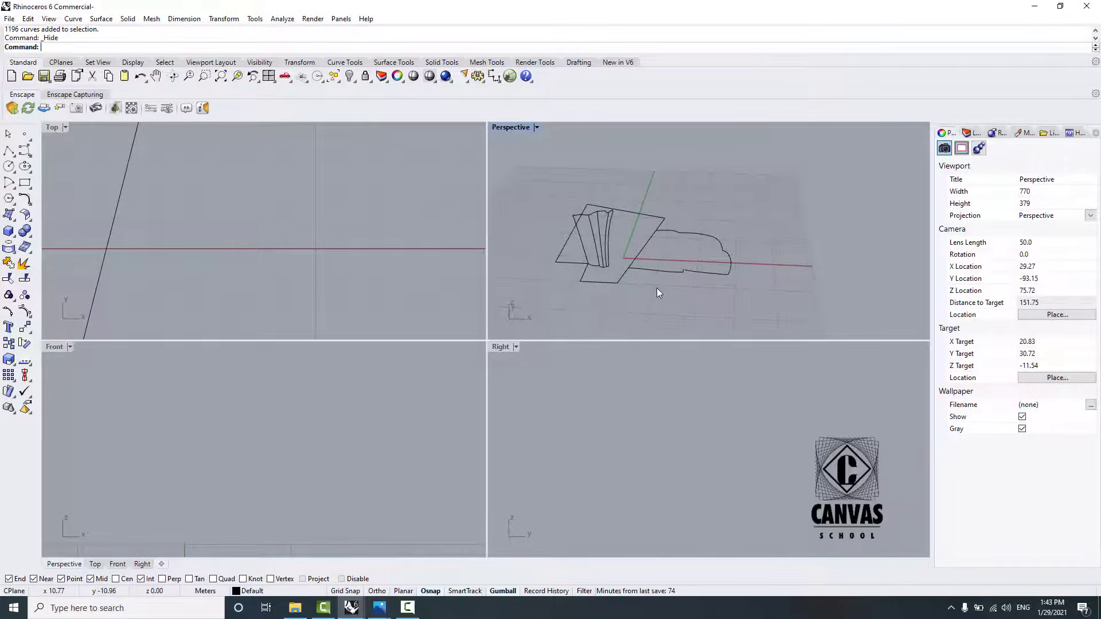
# Step: Examine the moved facade curves up close, check the extent of the leftmost panel's bottom edge curve, and clear the selection
pyautogui.scroll(6, 598, 239)
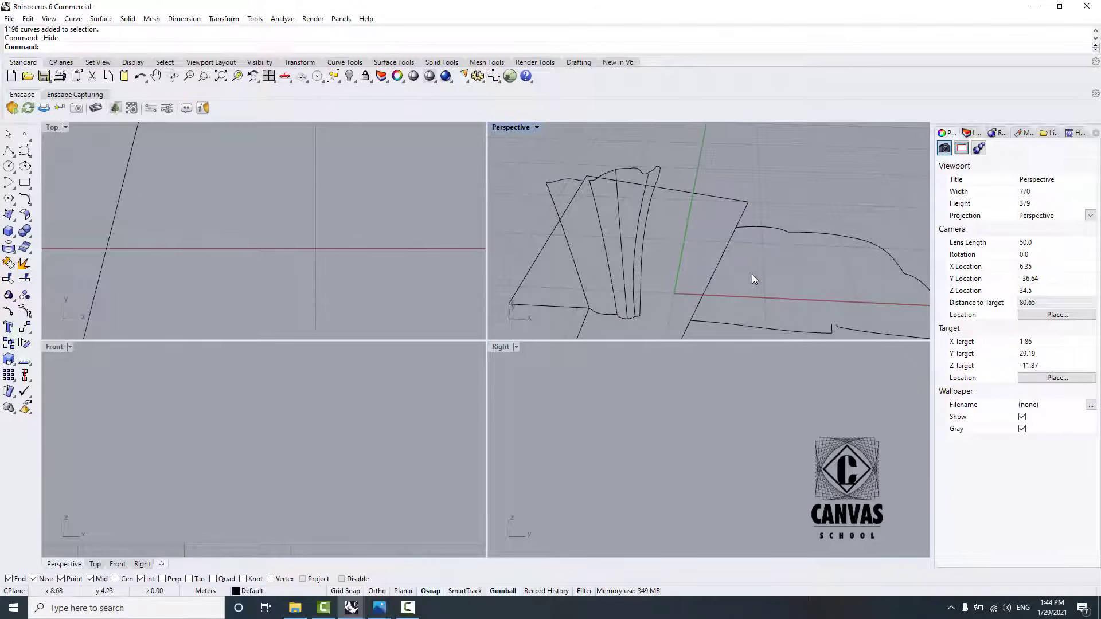
pyautogui.scroll(-5, 744, 261)
pyautogui.scroll(7, 678, 238)
pyautogui.scroll(-4, 688, 245)
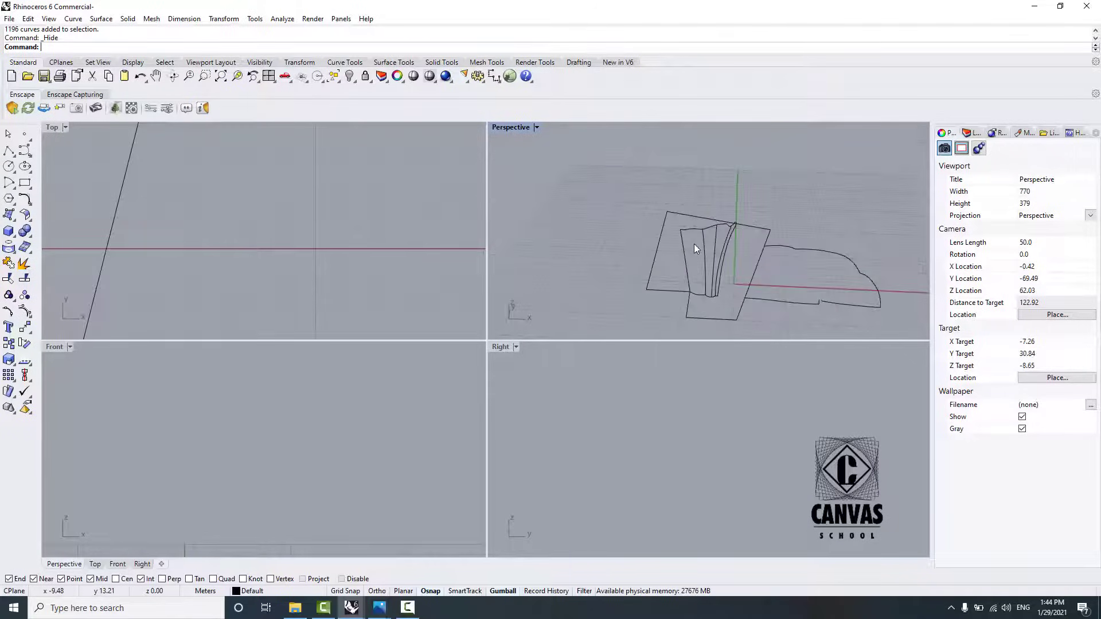
pyautogui.scroll(3, 740, 292)
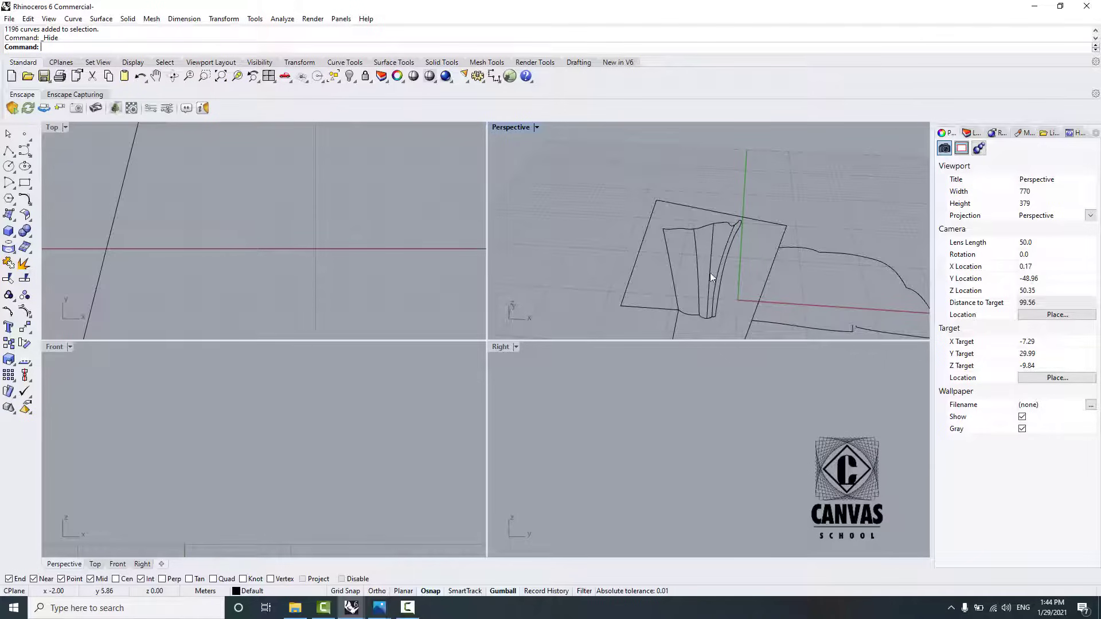
pyautogui.moveTo(714, 275); pyautogui.dragTo(789, 277, button='right')
pyautogui.scroll(-3, 787, 244)
pyautogui.scroll(5, 668, 241)
pyautogui.click(748, 322)
pyautogui.click(748, 322)
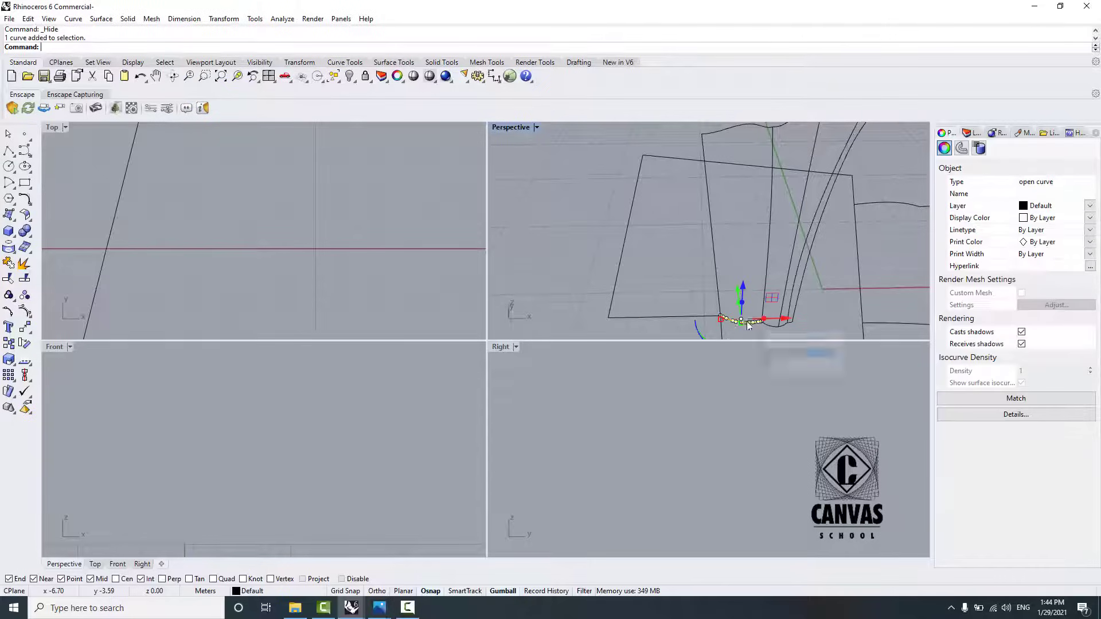
pyautogui.click(705, 258)
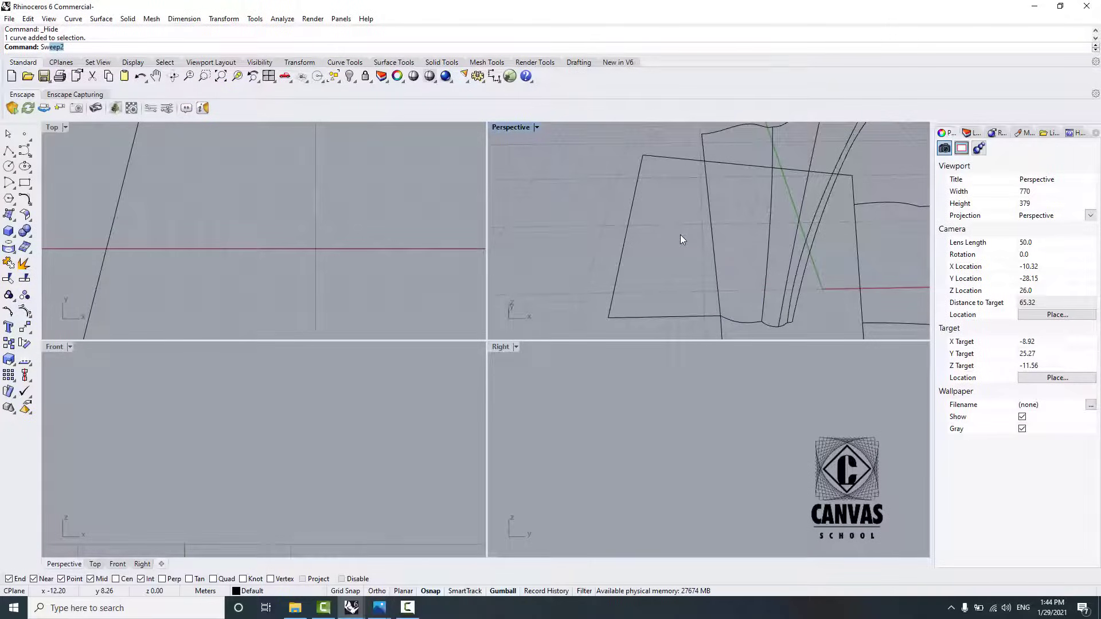
pyautogui.click(86, 75)
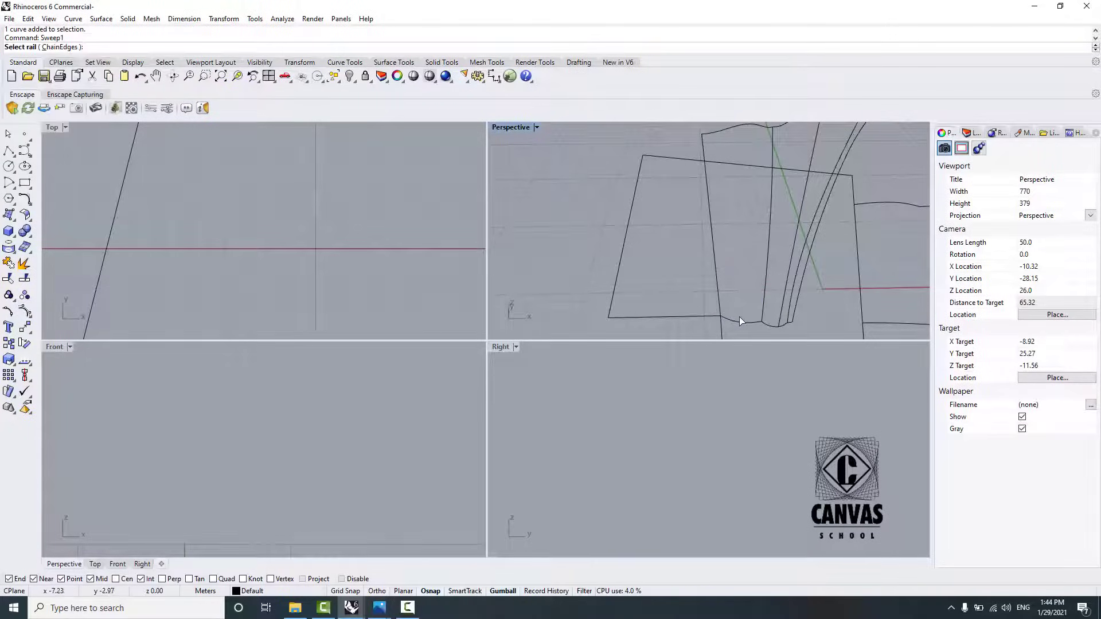
pyautogui.click(739, 317)
pyautogui.click(780, 349)
pyautogui.click(724, 128)
pyautogui.click(760, 163)
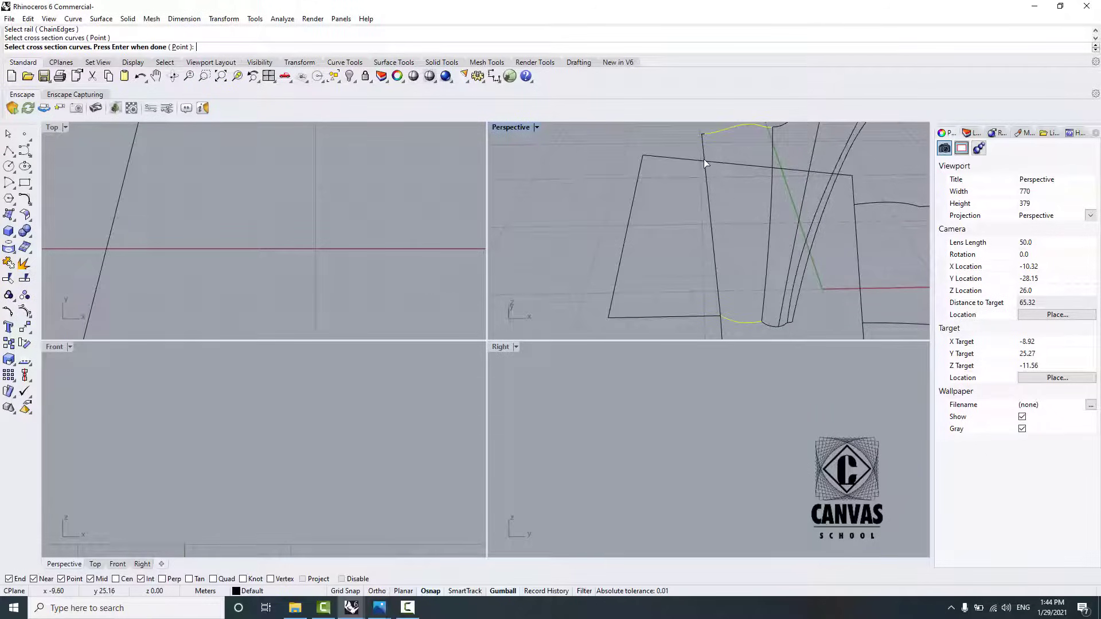
pyautogui.scroll(-5, 768, 223)
pyautogui.scroll(7, 758, 204)
pyautogui.press('Escape')
# Step: Join the leftmost panel's top edge curve with the short piece at its upper outer corner into one curve
pyautogui.click(691, 211)
pyautogui.scroll(5, 669, 214)
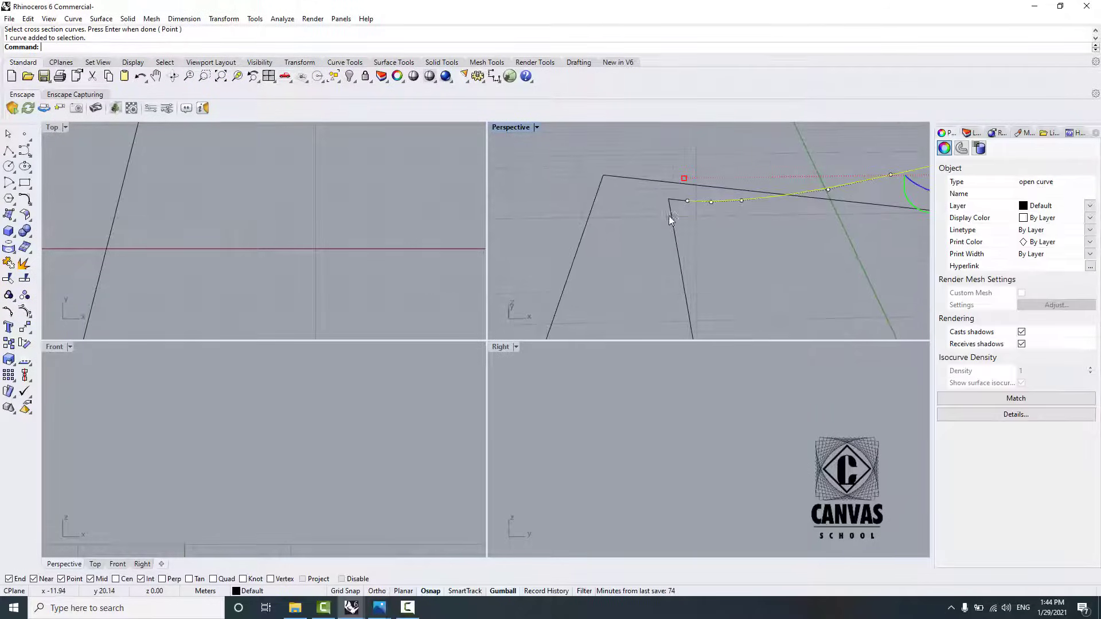
pyautogui.scroll(-5, 682, 199)
pyautogui.click(690, 191)
pyautogui.scroll(2, 690, 195)
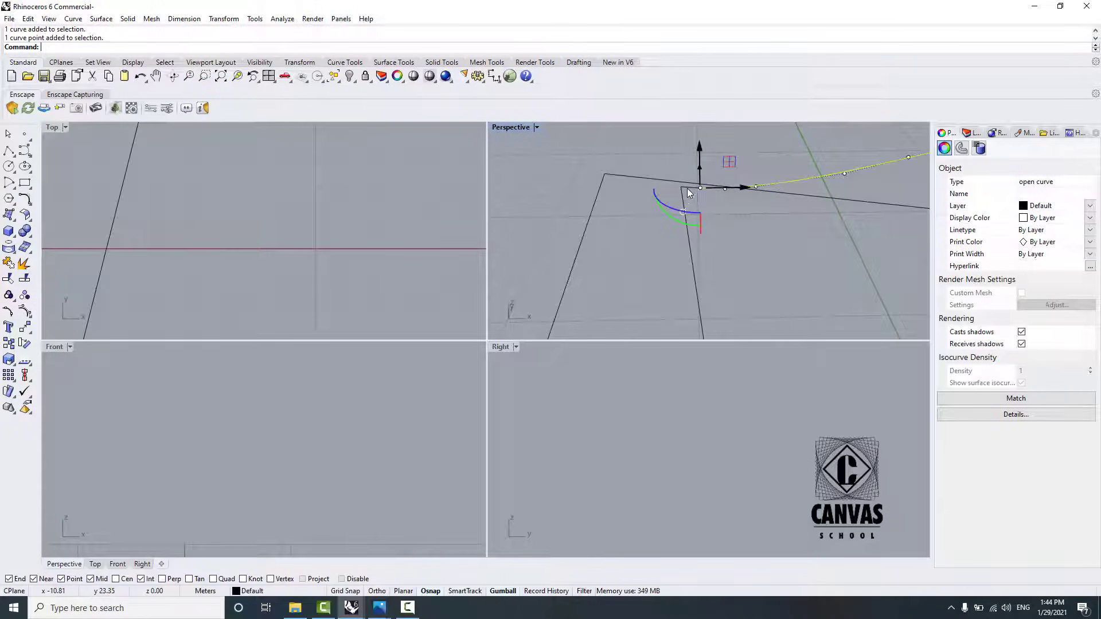
pyautogui.keyDown('shift'); pyautogui.click(684, 191); pyautogui.keyUp('shift')
pyautogui.click(718, 219)
pyautogui.click(10, 263)
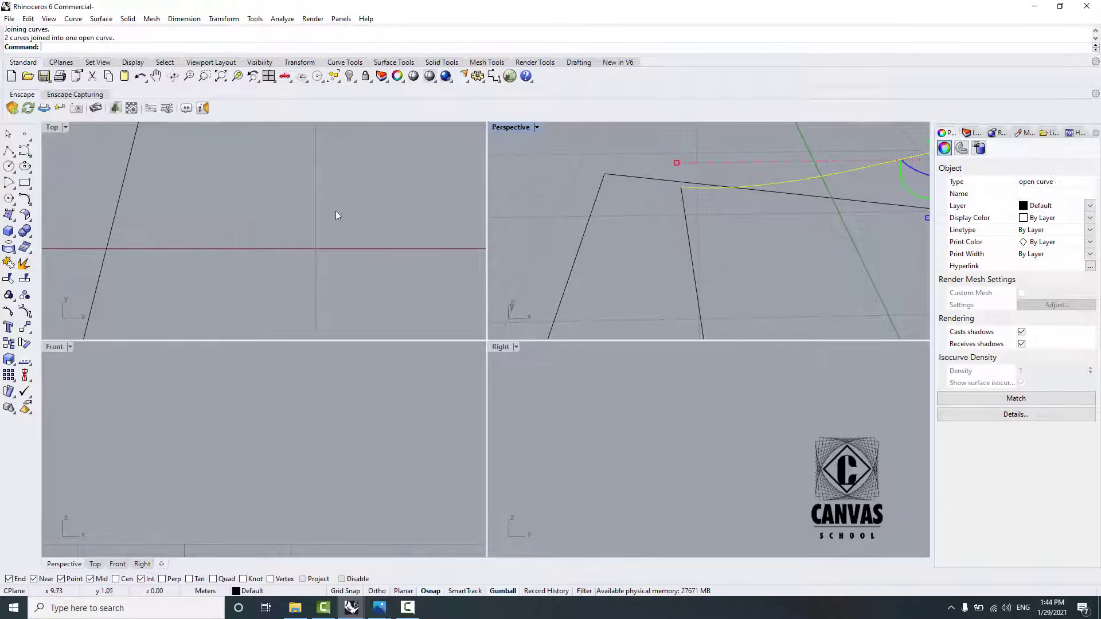
pyautogui.click(662, 230)
pyautogui.scroll(-7, 665, 232)
pyautogui.scroll(2, 670, 236)
pyautogui.click(670, 251)
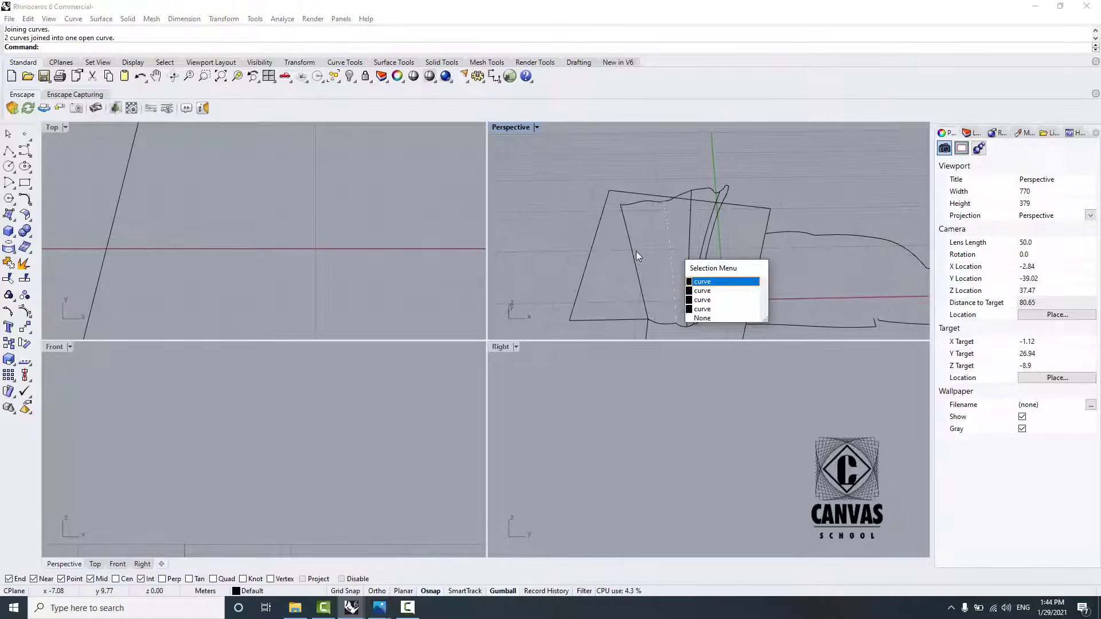
pyautogui.click(647, 252)
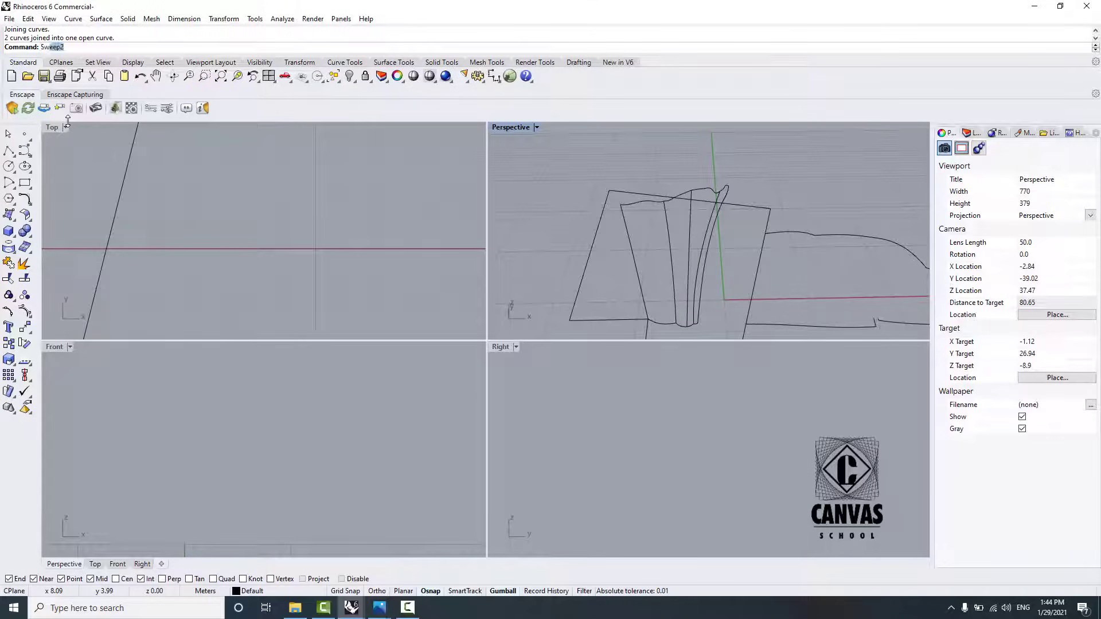
pyautogui.write('Sw')
pyautogui.press('Return')
pyautogui.click(642, 270)
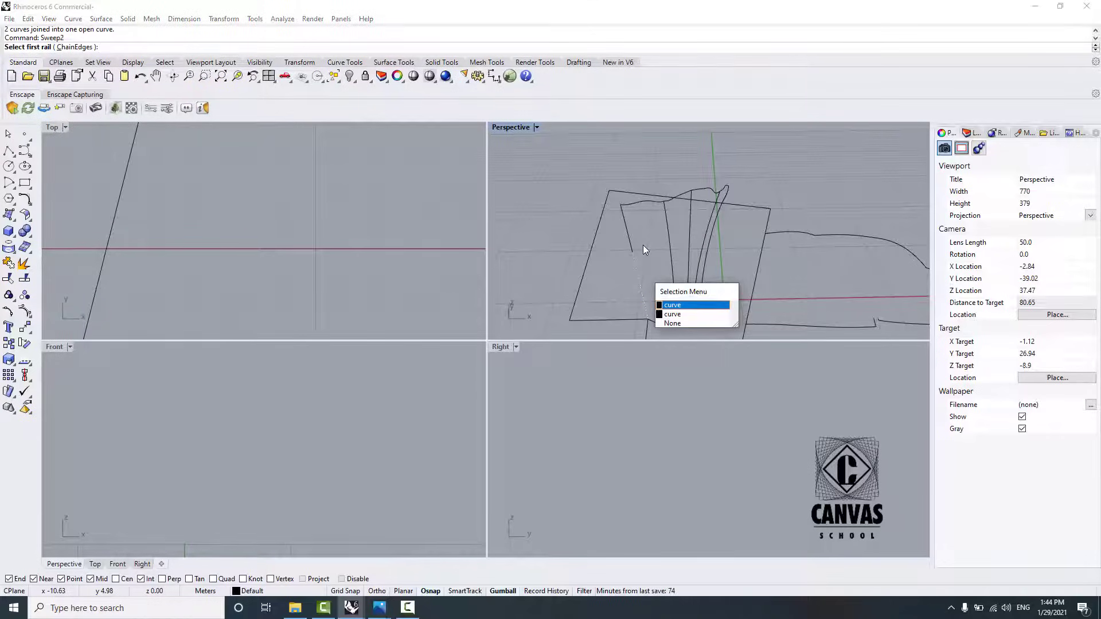
pyautogui.press('Escape')
# Step: Join the three curves that make up the leftmost panel's outer vertical edge, and clear the selection
pyautogui.click(618, 284)
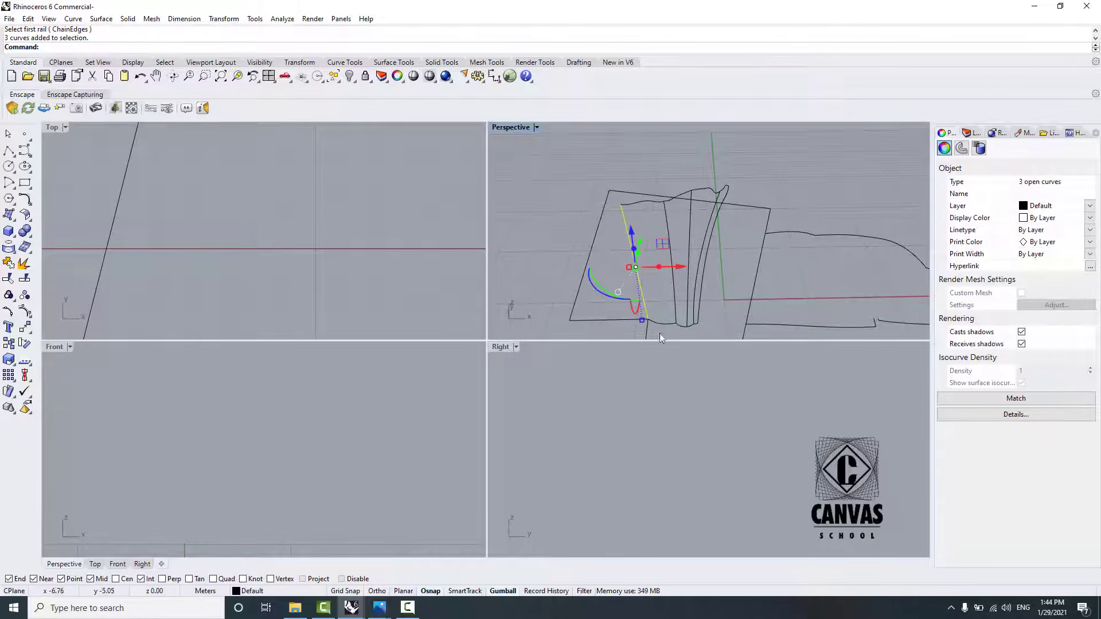
pyautogui.scroll(7, 645, 303)
pyautogui.scroll(-9, 645, 302)
pyautogui.scroll(8, 644, 259)
pyautogui.scroll(-6, 644, 259)
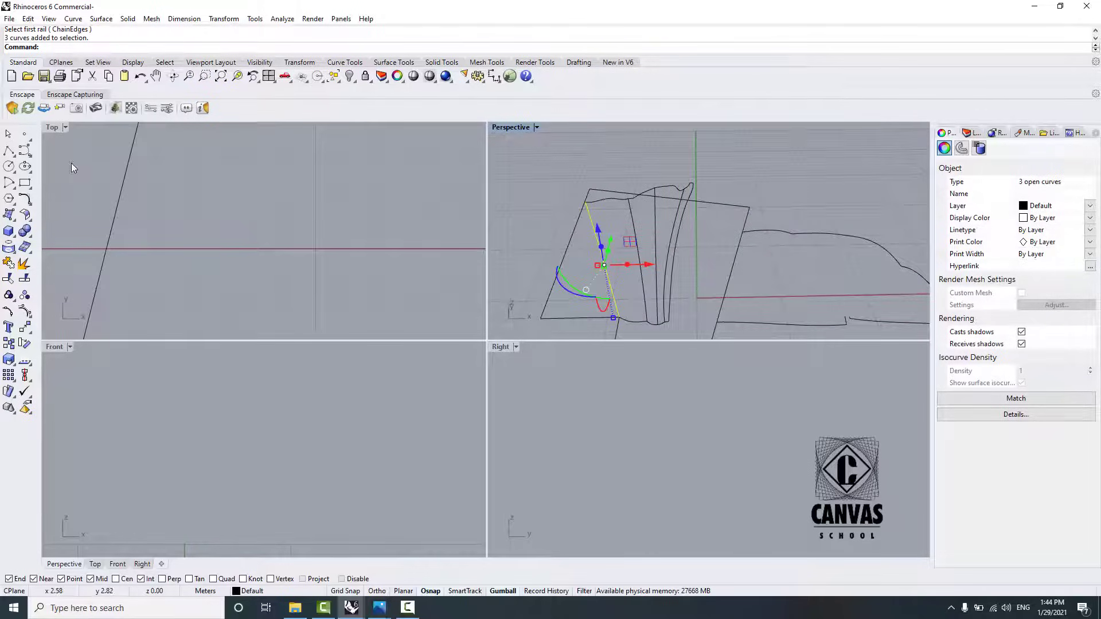
pyautogui.click(8, 278)
pyautogui.click(639, 247)
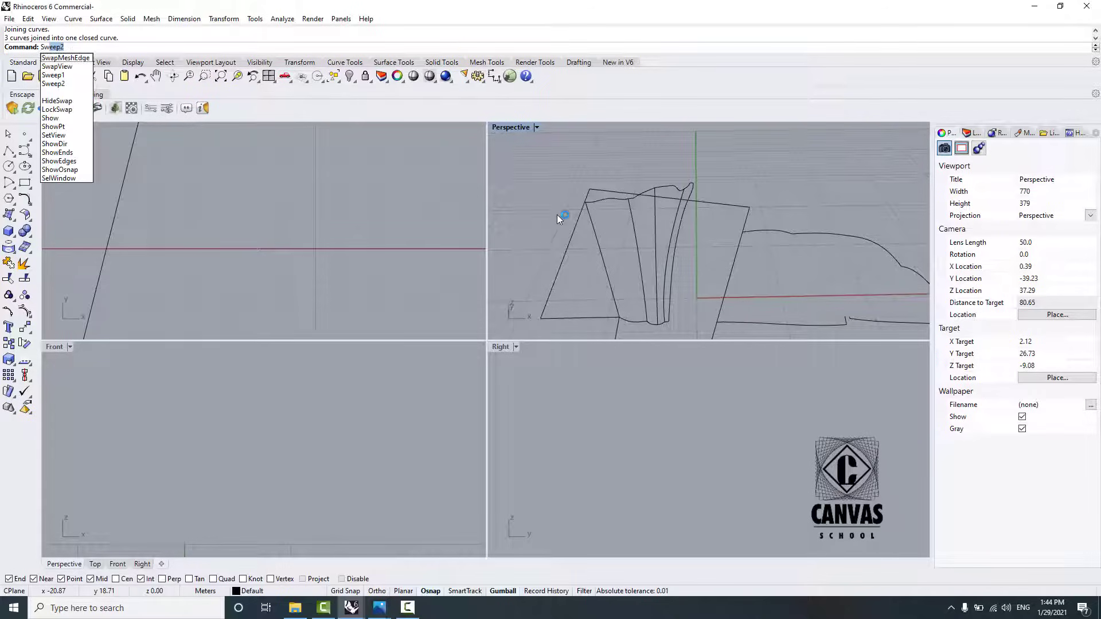
pyautogui.click(61, 74)
pyautogui.click(609, 202)
pyautogui.click(609, 202)
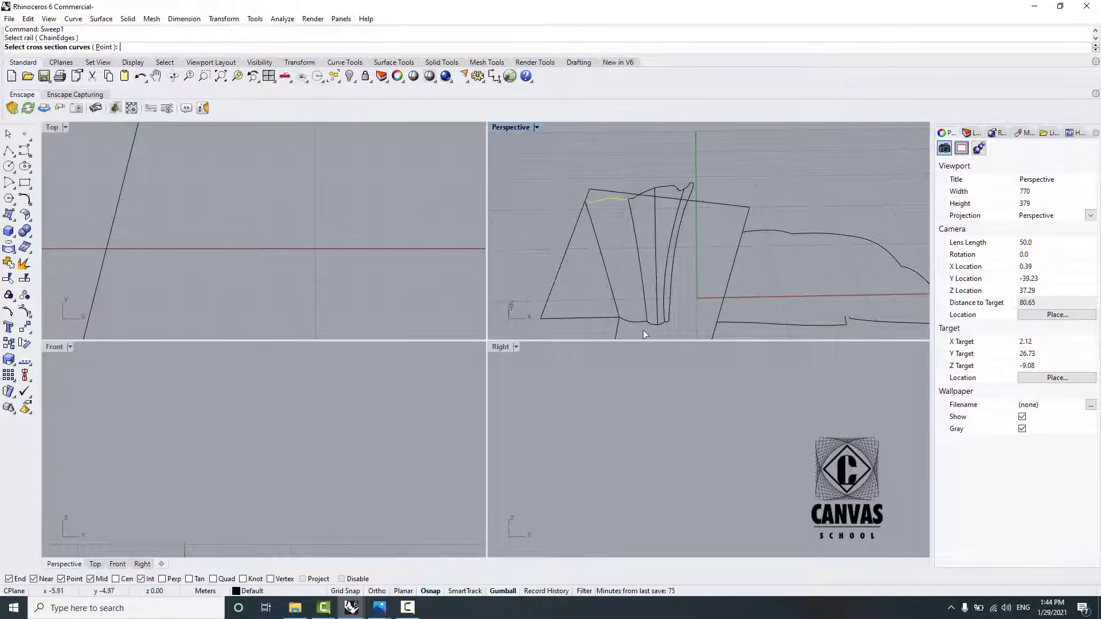
pyautogui.click(635, 323)
pyautogui.click(634, 323)
pyautogui.click(641, 274)
pyautogui.click(604, 265)
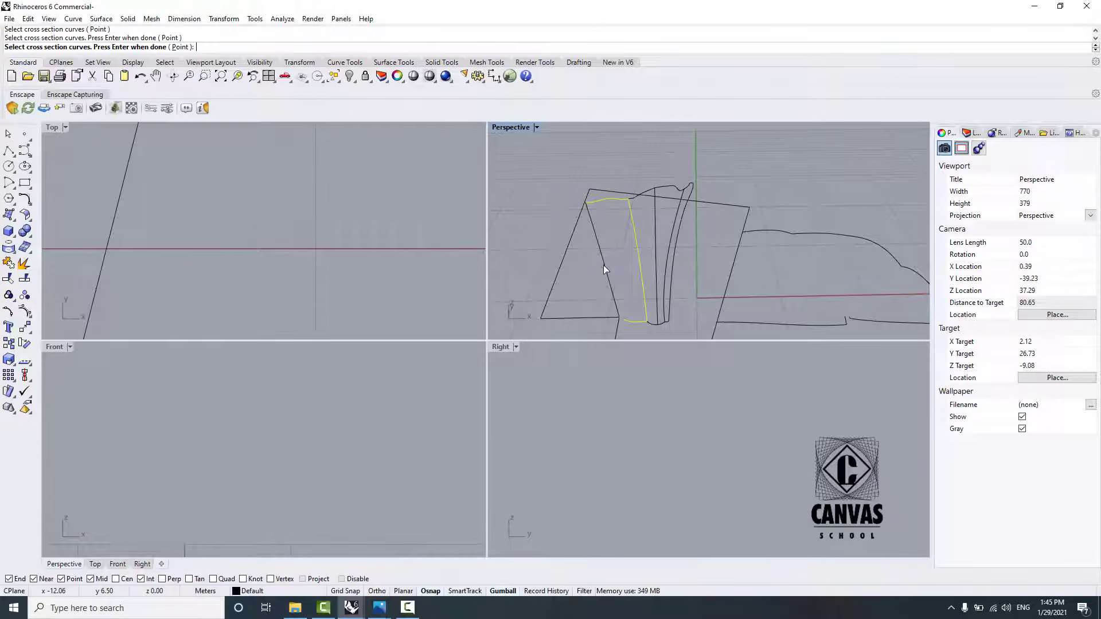
pyautogui.press('Return')
# Step: Sweep the first facade strip along its two side curves with the bottom and top curves as sections, leaving the cross sections unchanged
pyautogui.press('Return')
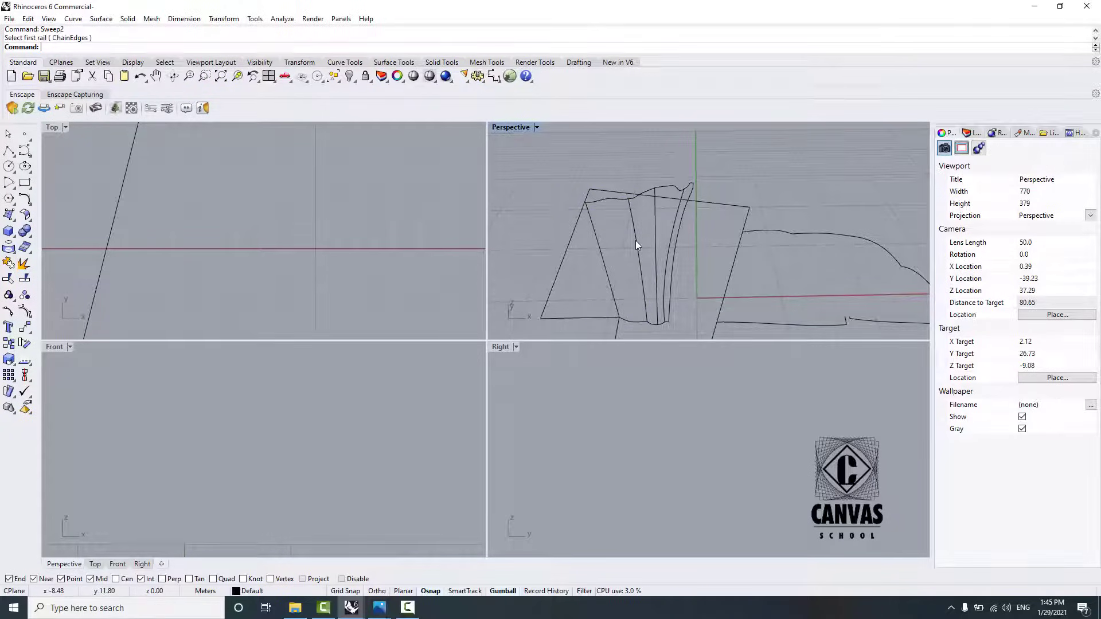
pyautogui.click(636, 240)
pyautogui.click(600, 250)
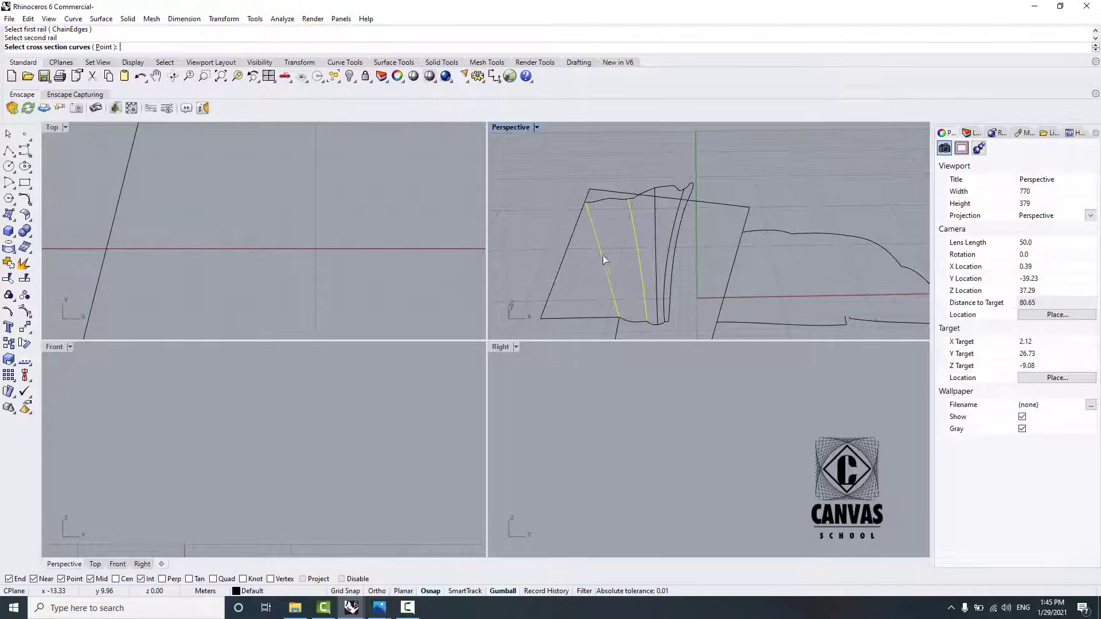
pyautogui.click(634, 321)
pyautogui.press('Return')
pyautogui.click(601, 201)
pyautogui.press('Return')
pyautogui.press('Return')
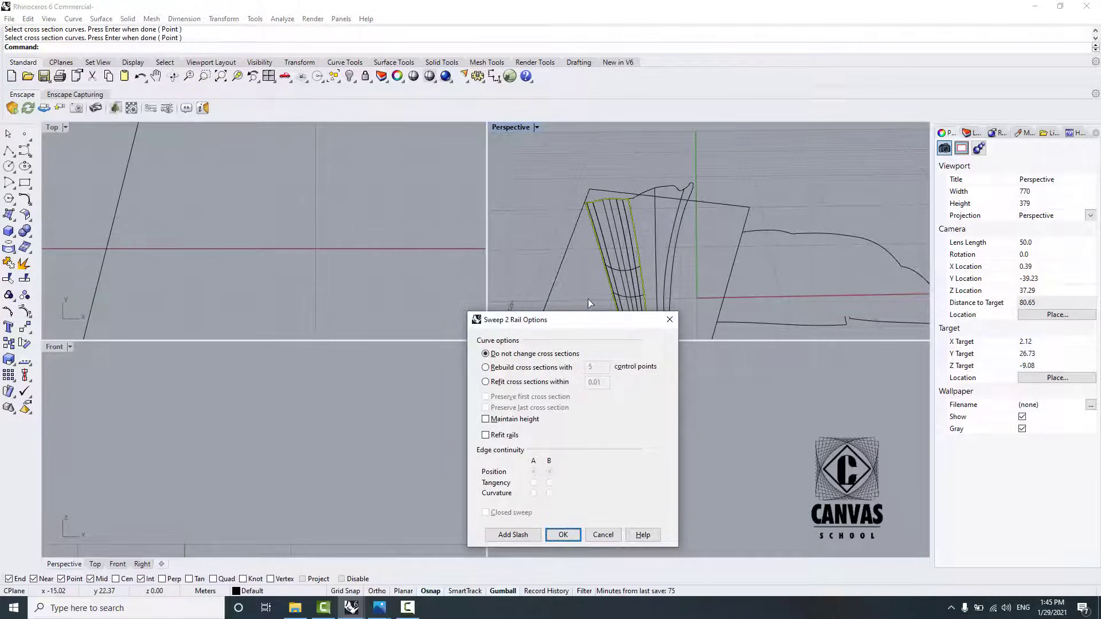
pyautogui.click(563, 534)
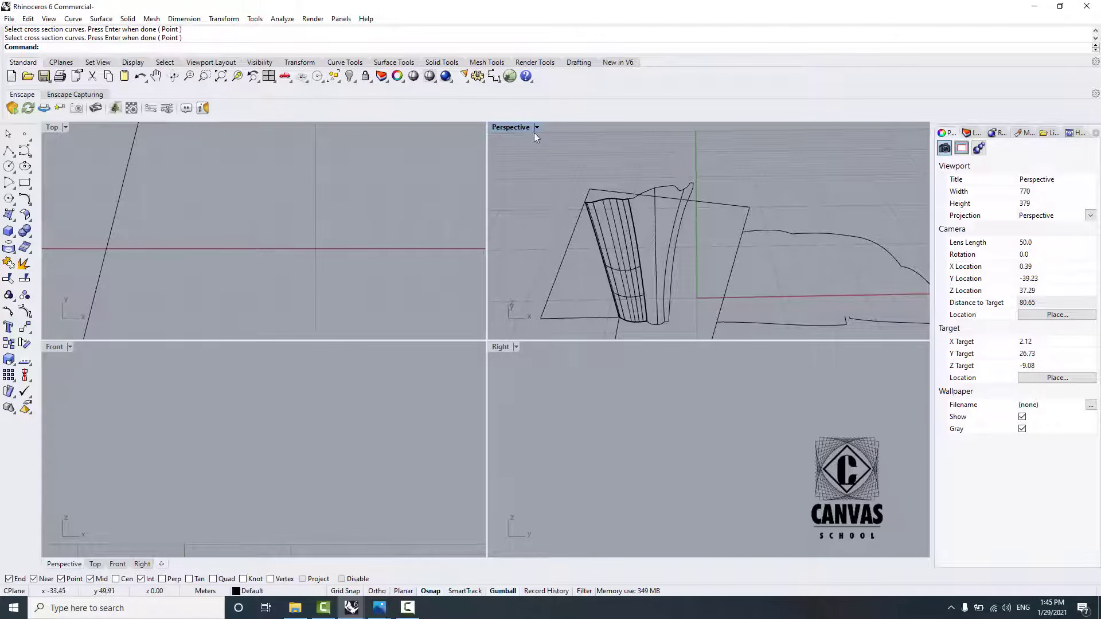
# Step: Switch the Perspective viewport to Shaded display and examine the first swept surface
pyautogui.click(536, 128)
pyautogui.click(554, 171)
pyautogui.scroll(4, 597, 260)
pyautogui.moveTo(597, 260)
pyautogui.mouseDown(button='right')
pyautogui.moveTo(628, 269)
pyautogui.moveTo(618, 315)
pyautogui.moveTo(577, 297)
pyautogui.moveTo(592, 262)
pyautogui.moveTo(642, 265)
pyautogui.moveTo(582, 275)
pyautogui.moveTo(626, 244)
pyautogui.moveTo(702, 218)
pyautogui.moveTo(705, 232)
pyautogui.mouseUp(button='right')
pyautogui.scroll(-3, 654, 262)
pyautogui.scroll(9, 576, 257)
pyautogui.scroll(-4, 575, 257)
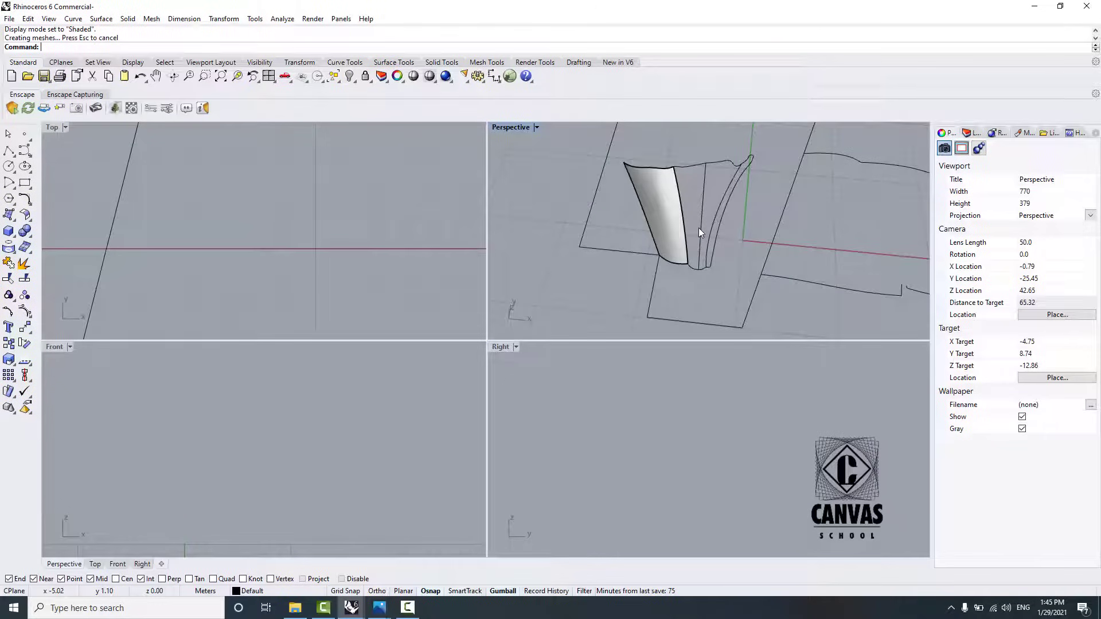
pyautogui.press('Return')
pyautogui.click(701, 171)
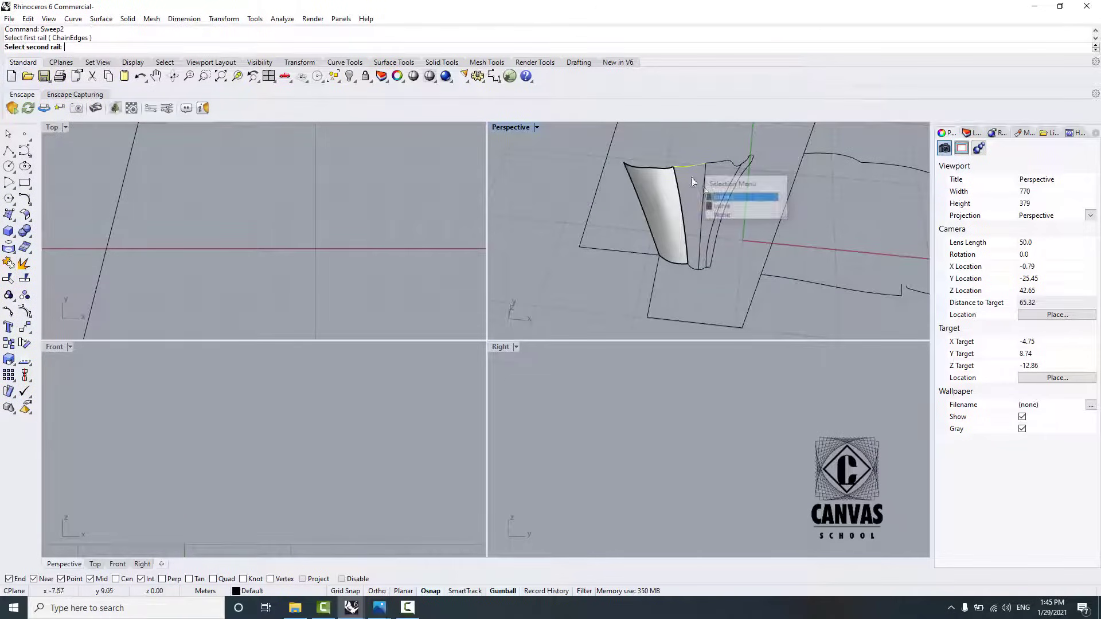
pyautogui.click(703, 189)
pyautogui.click(703, 189)
pyautogui.click(690, 270)
pyautogui.press('Escape')
pyautogui.press('Return')
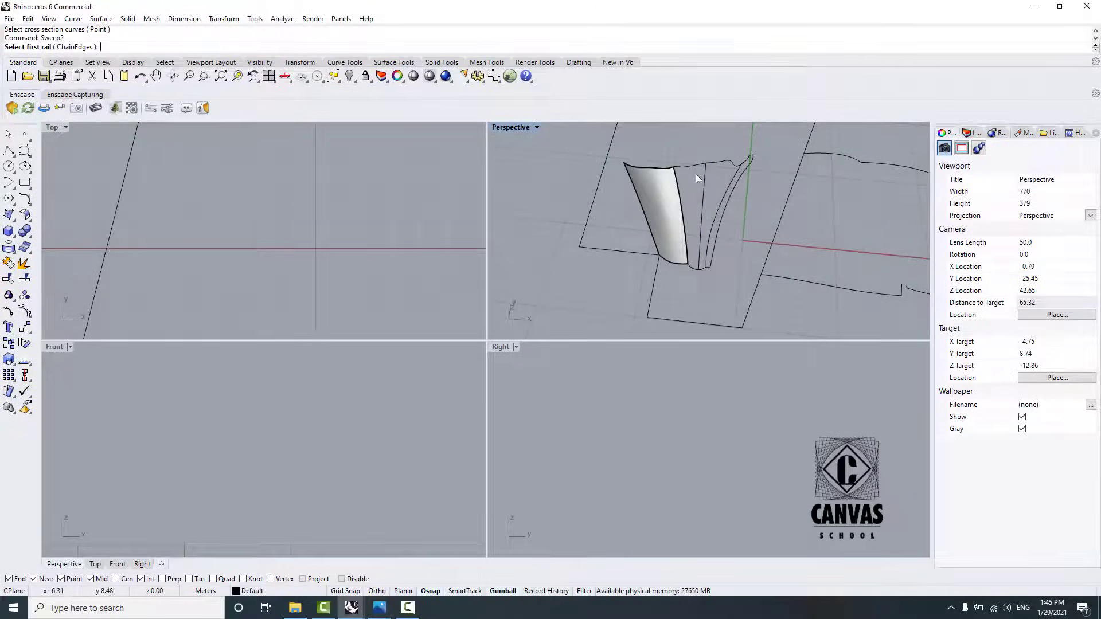
pyautogui.click(693, 166)
pyautogui.press('Escape')
pyautogui.press('Escape')
# Step: Sweep the second facade strip along its two side curves, using its bottom and top curves as cross sections
pyautogui.press('Return')
pyautogui.click(703, 207)
pyautogui.click(694, 209)
pyautogui.click(681, 206)
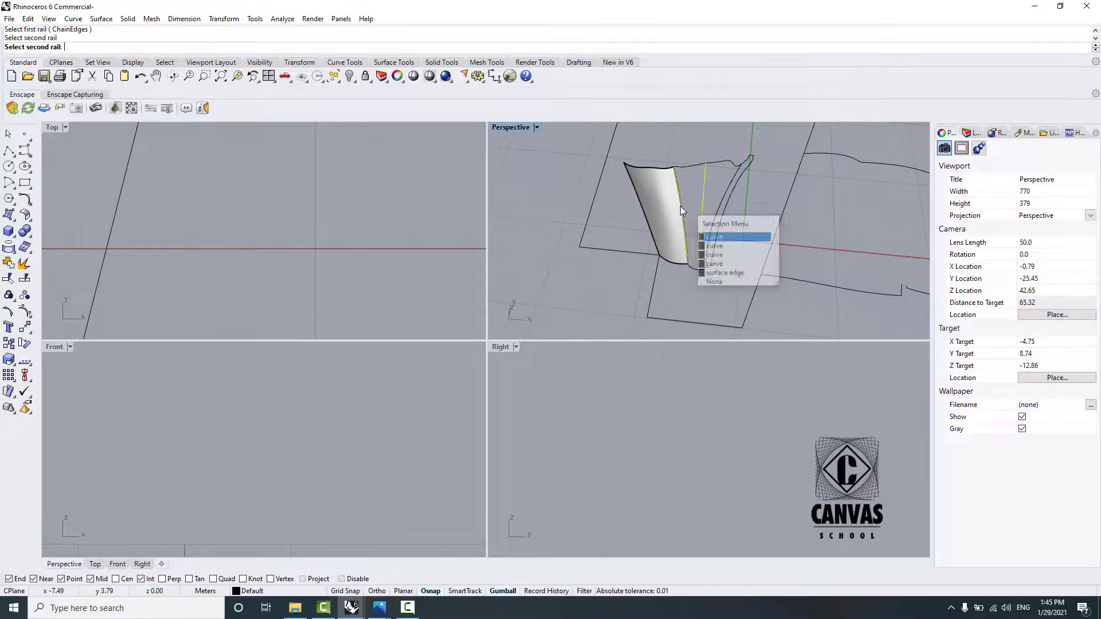
pyautogui.click(681, 206)
pyautogui.click(690, 266)
pyautogui.click(689, 266)
pyautogui.click(688, 167)
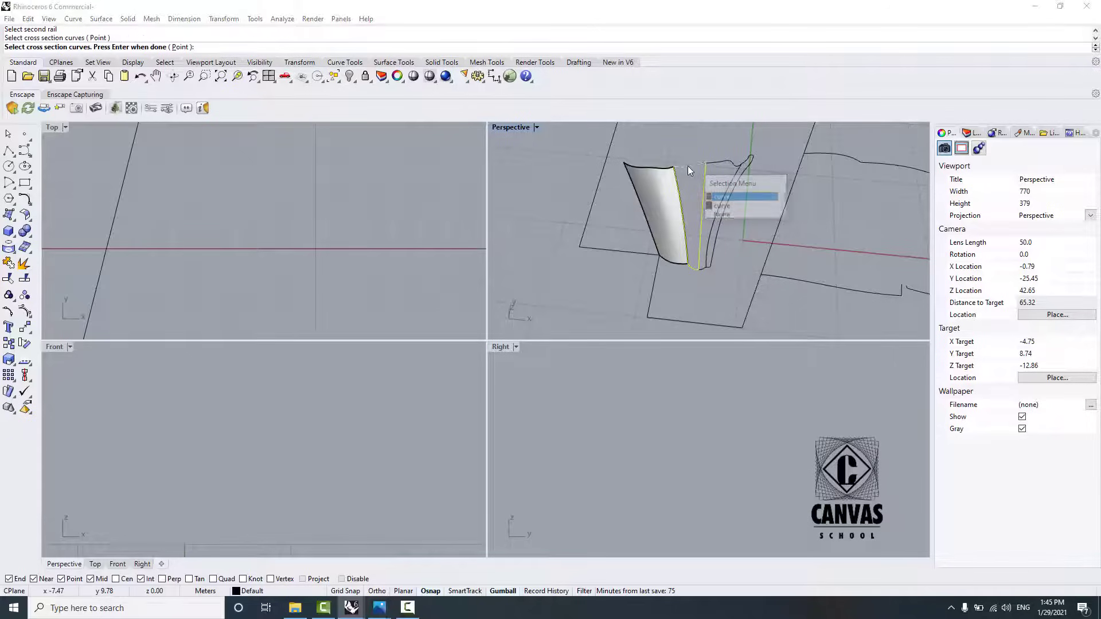
pyautogui.click(688, 167)
pyautogui.press('Return')
pyautogui.click(561, 535)
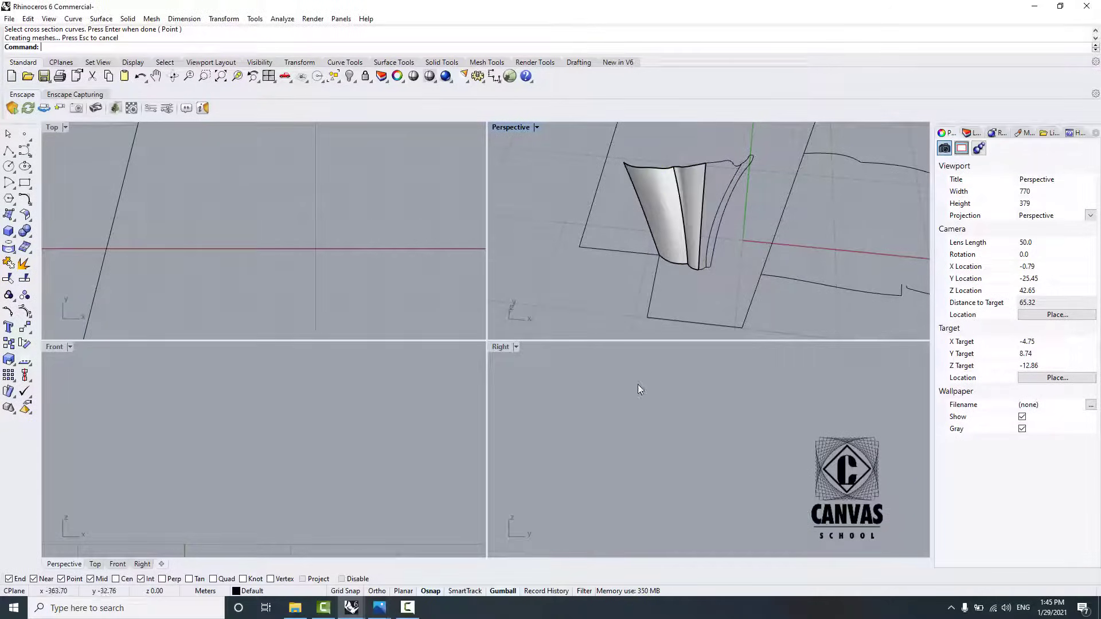
# Step: Create a two-rail sweep for the third facade strip from its two side curves and its top and bottom curves
pyautogui.moveTo(688, 268); pyautogui.dragTo(662, 198, button='right')
pyautogui.rightClick(662, 198)
pyautogui.click(692, 211)
pyautogui.click(695, 235)
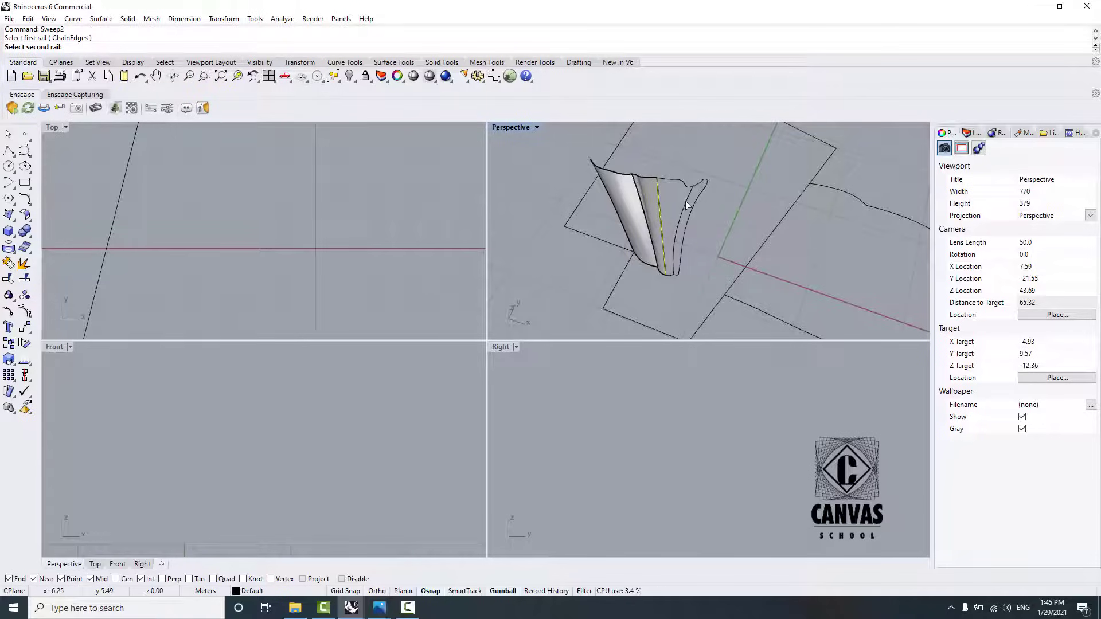
pyautogui.click(683, 201)
pyautogui.click(717, 230)
pyautogui.click(679, 181)
pyautogui.click(710, 207)
pyautogui.click(670, 275)
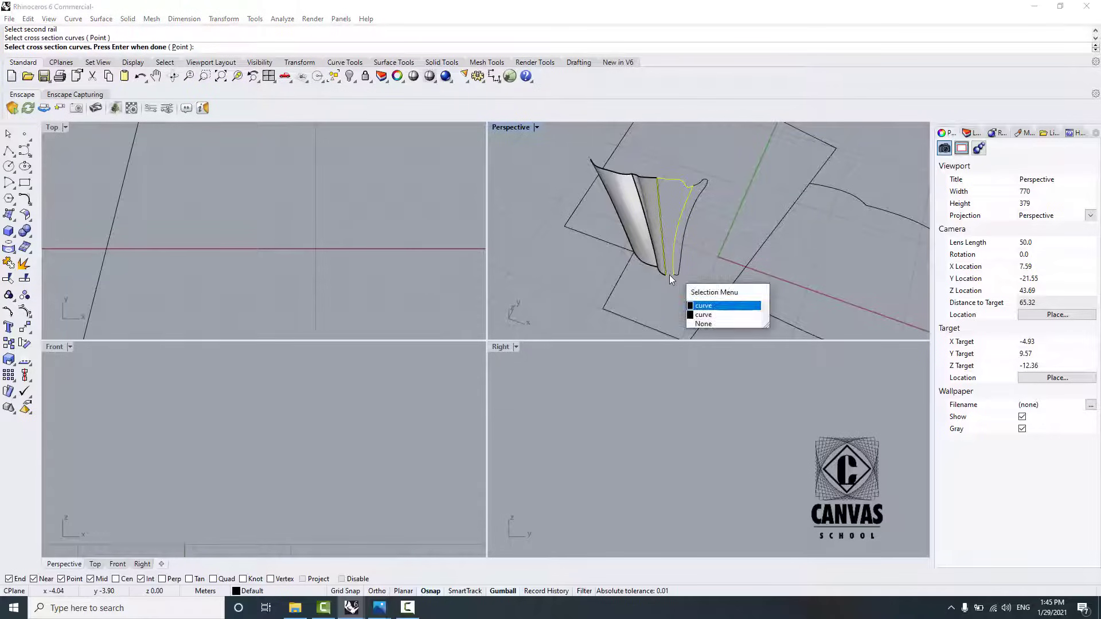
pyautogui.click(700, 304)
pyautogui.rightClick(701, 304)
pyautogui.click(562, 535)
pyautogui.scroll(5, 663, 172)
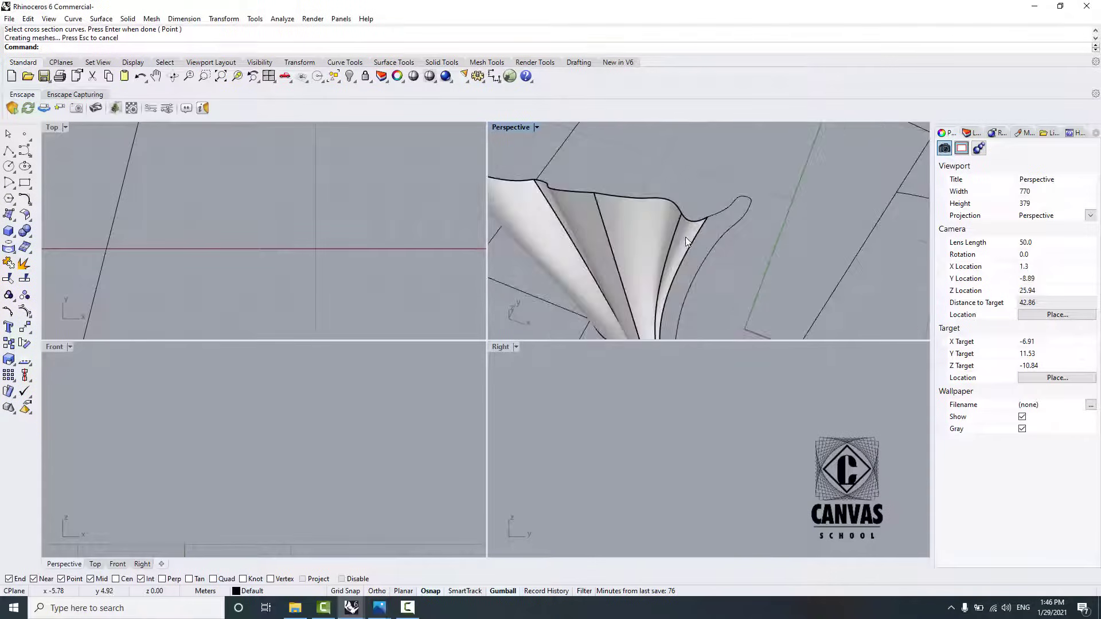
pyautogui.moveTo(662, 172); pyautogui.dragTo(674, 251, button='right')
pyautogui.scroll(-9, 682, 224)
pyautogui.scroll(2, 694, 196)
pyautogui.scroll(3, 696, 194)
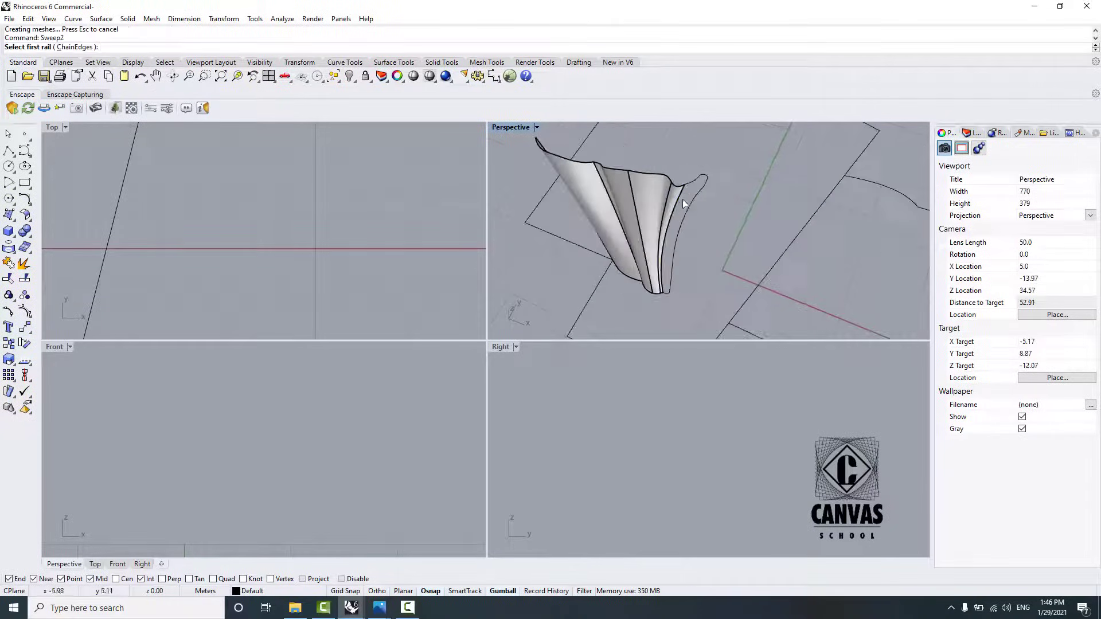
pyautogui.click(678, 206)
pyautogui.click(709, 235)
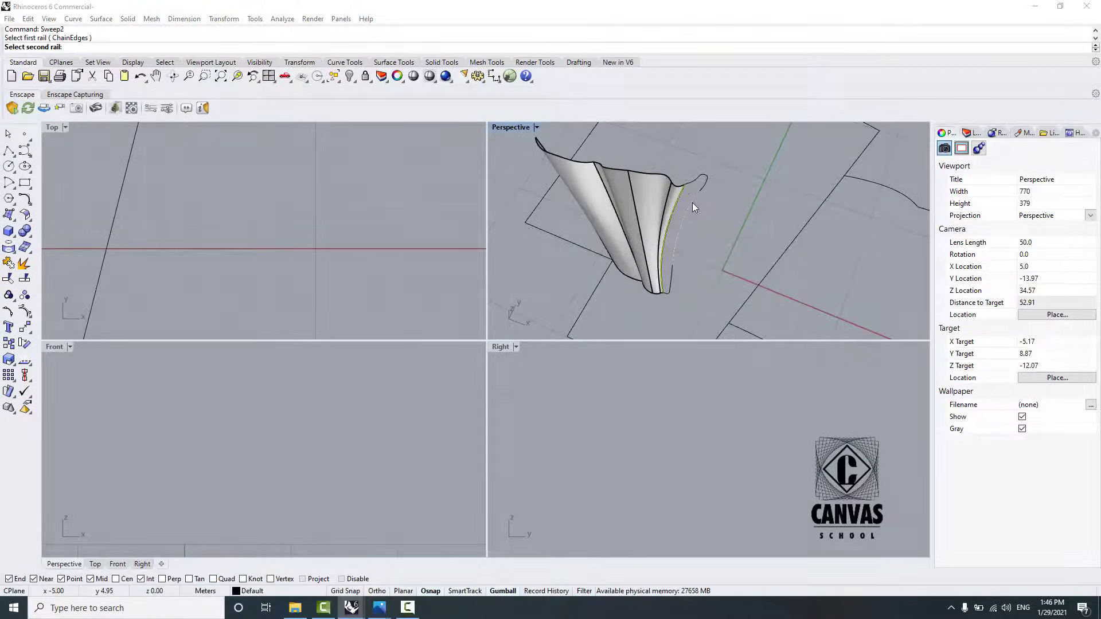
pyautogui.click(693, 202)
pyautogui.press('Escape')
pyautogui.moveTo(670, 281); pyautogui.dragTo(682, 280)
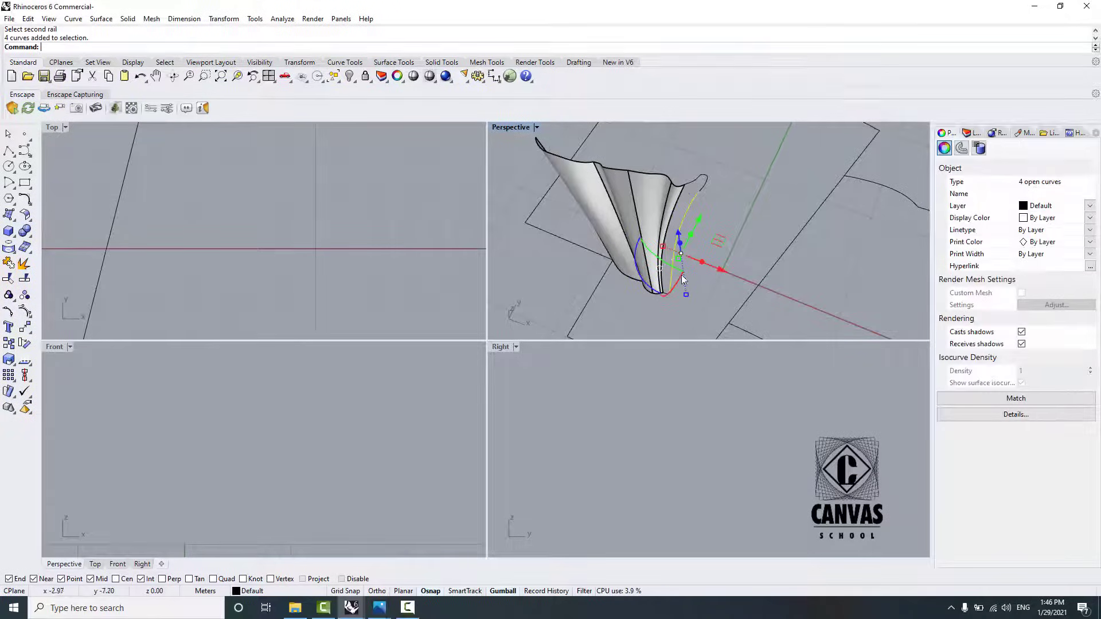
pyautogui.press('Return')
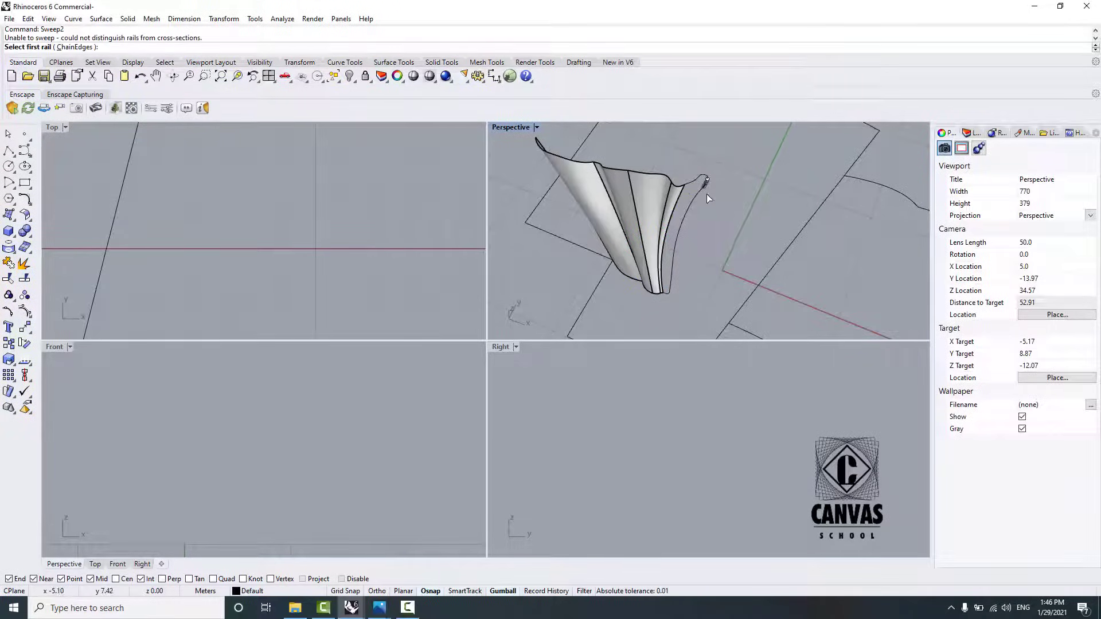
pyautogui.press('Escape')
# Step: Join all the curve pieces along the outermost vertical edge, including the short pieces at its upper and lower ends
pyautogui.moveTo(700, 214); pyautogui.dragTo(683, 210)
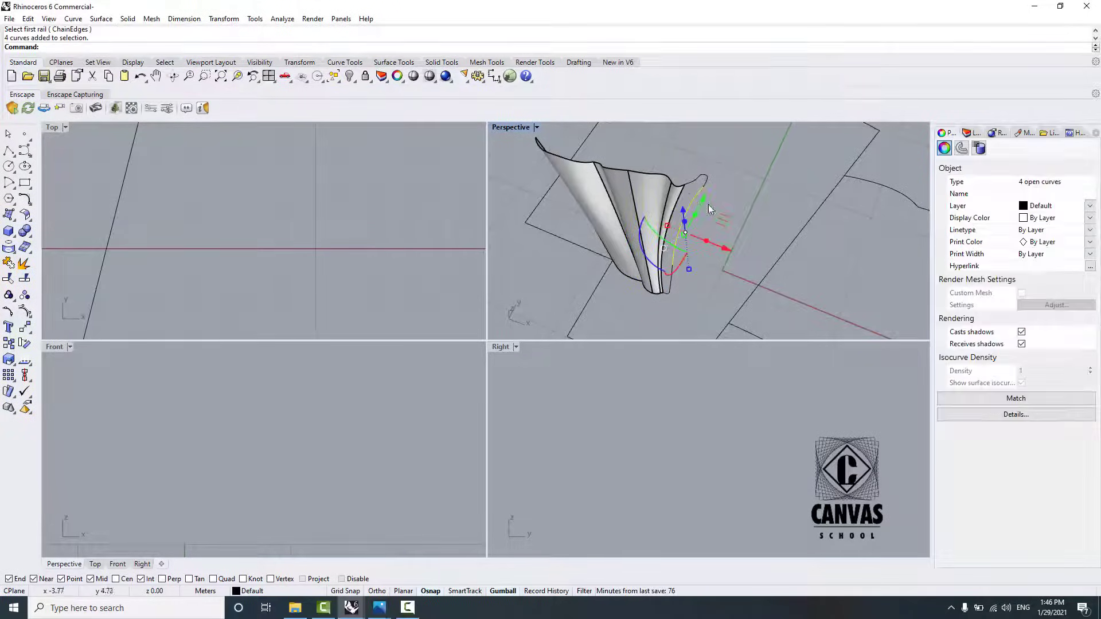
pyautogui.scroll(5, 708, 180)
pyautogui.keyDown('shift'); pyautogui.click(710, 175); pyautogui.keyUp('shift')
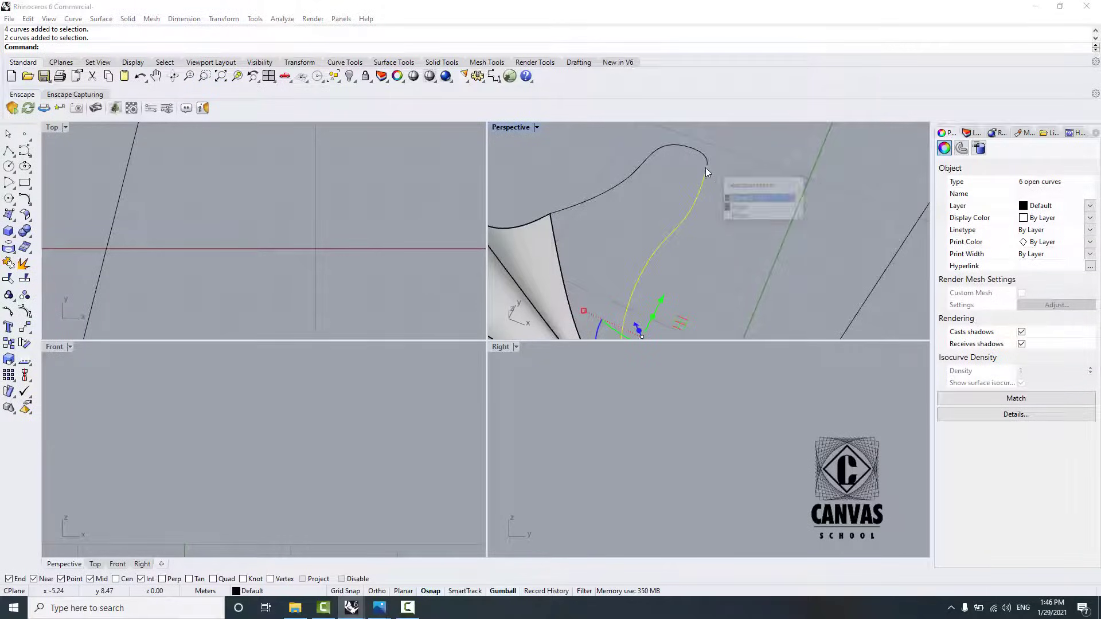
pyautogui.click(734, 198)
pyautogui.keyDown('shift'); pyautogui.click(708, 160); pyautogui.keyUp('shift')
pyautogui.click(693, 231)
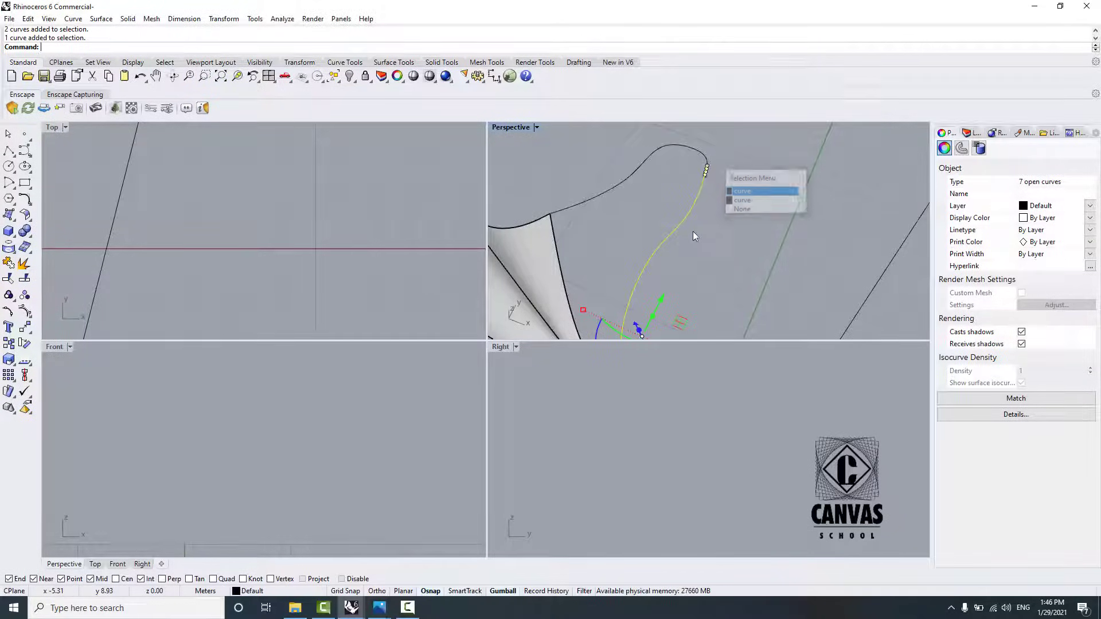
pyautogui.scroll(-10, 704, 166)
pyautogui.scroll(7, 684, 213)
pyautogui.keyDown('shift'); pyautogui.click(686, 260); pyautogui.keyUp('shift')
pyautogui.keyDown('shift'); pyautogui.click(681, 281); pyautogui.keyUp('shift')
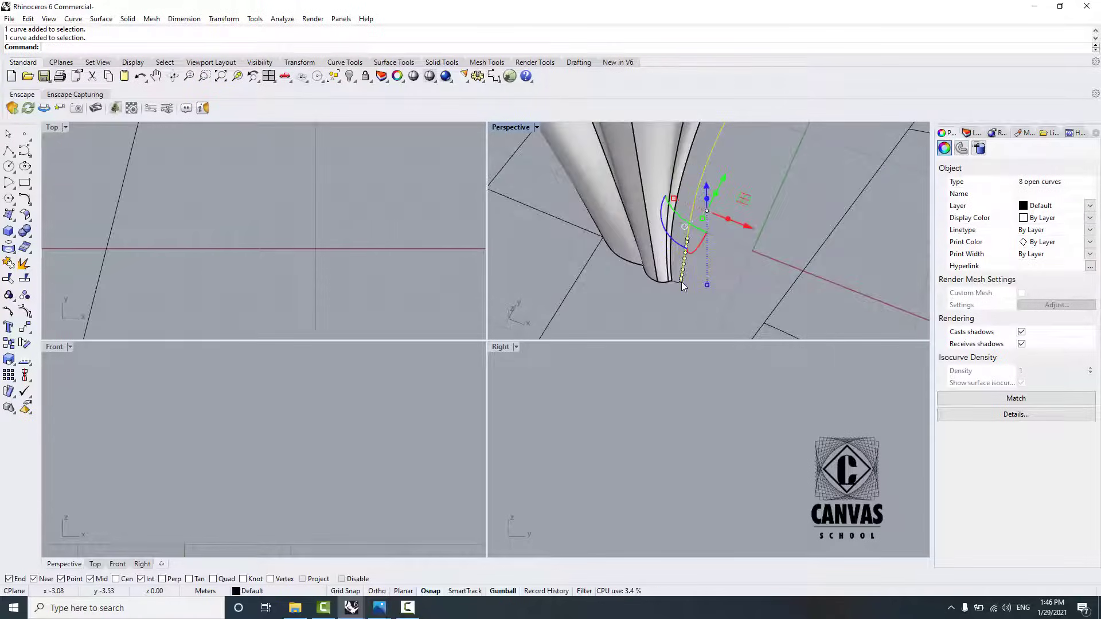
pyautogui.scroll(3, 682, 281)
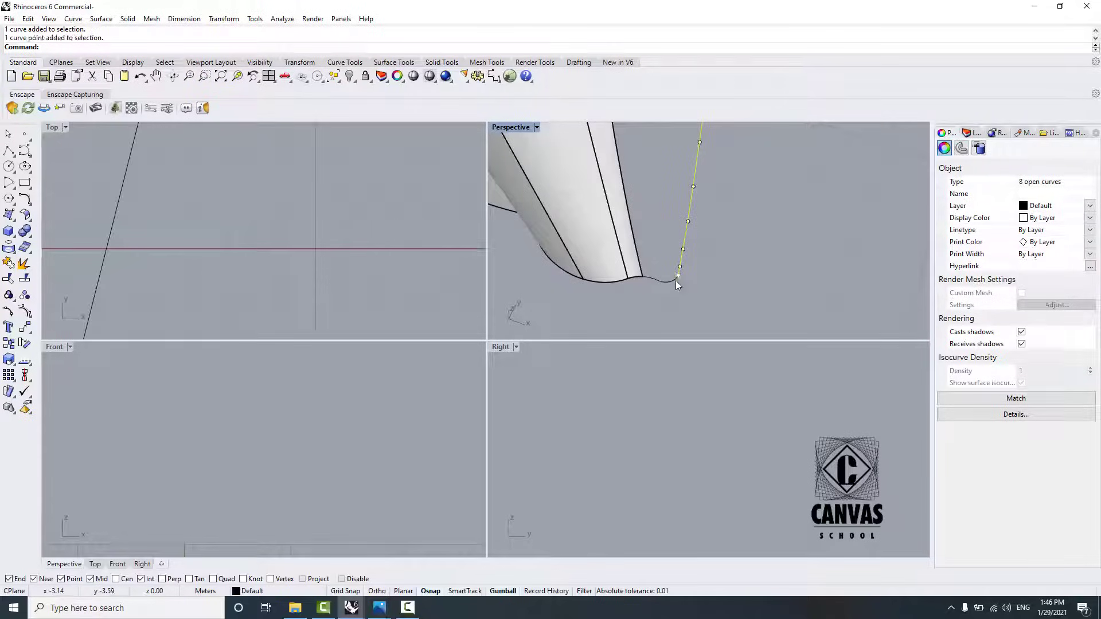
pyautogui.scroll(2, 676, 281)
pyautogui.click(8, 263)
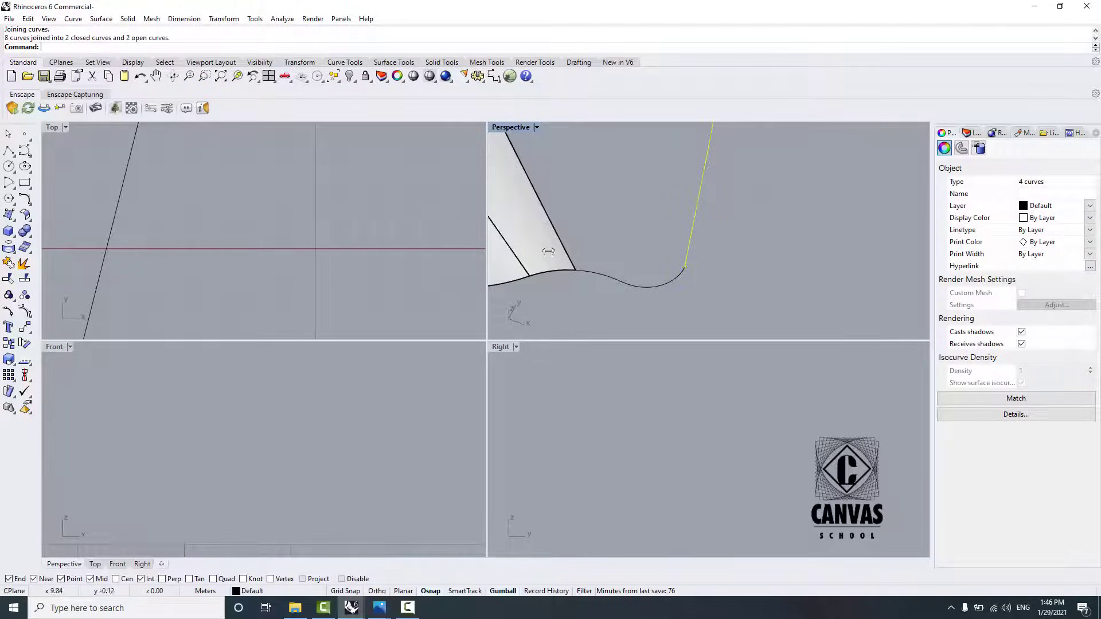
# Step: Check the extent of the last strip's bottom curve and its end near the outermost vertical edge, and clear the selection
pyautogui.click(622, 285)
pyautogui.click(657, 313)
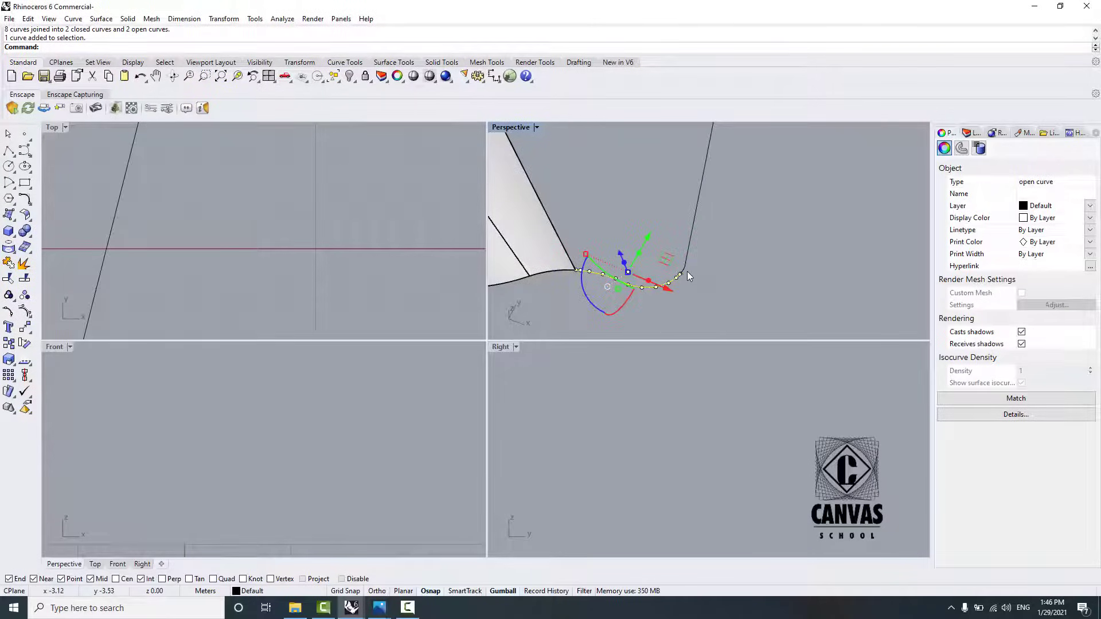
pyautogui.click(686, 276)
pyautogui.click(682, 273)
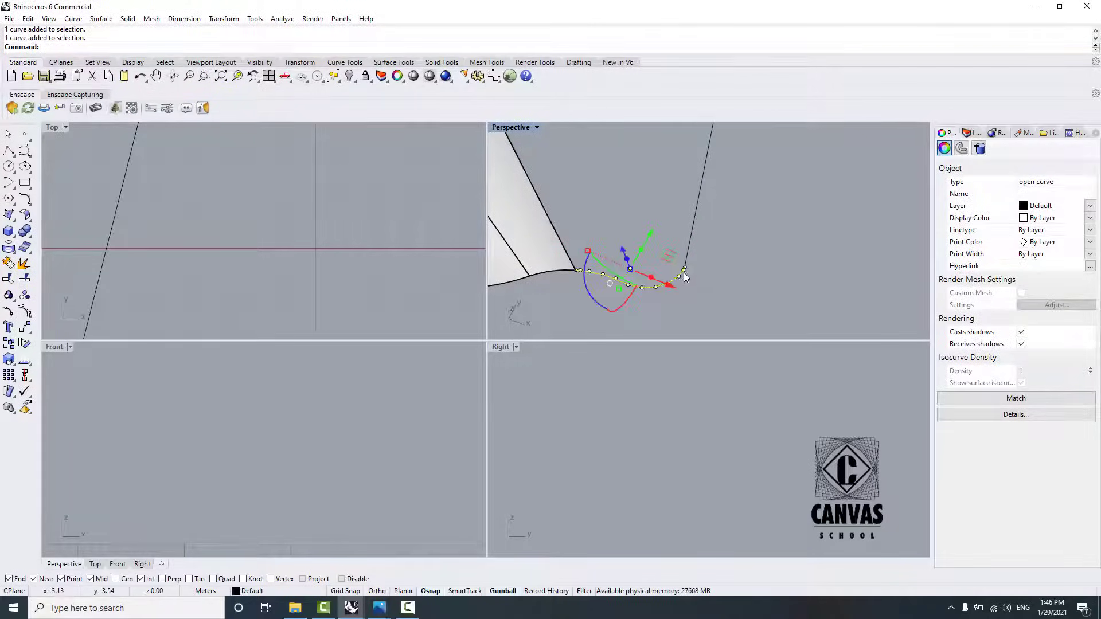
pyautogui.click(688, 271)
pyautogui.click(687, 271)
pyautogui.click(684, 270)
pyautogui.scroll(-15, 683, 270)
pyautogui.scroll(5, 749, 157)
pyautogui.click(711, 172)
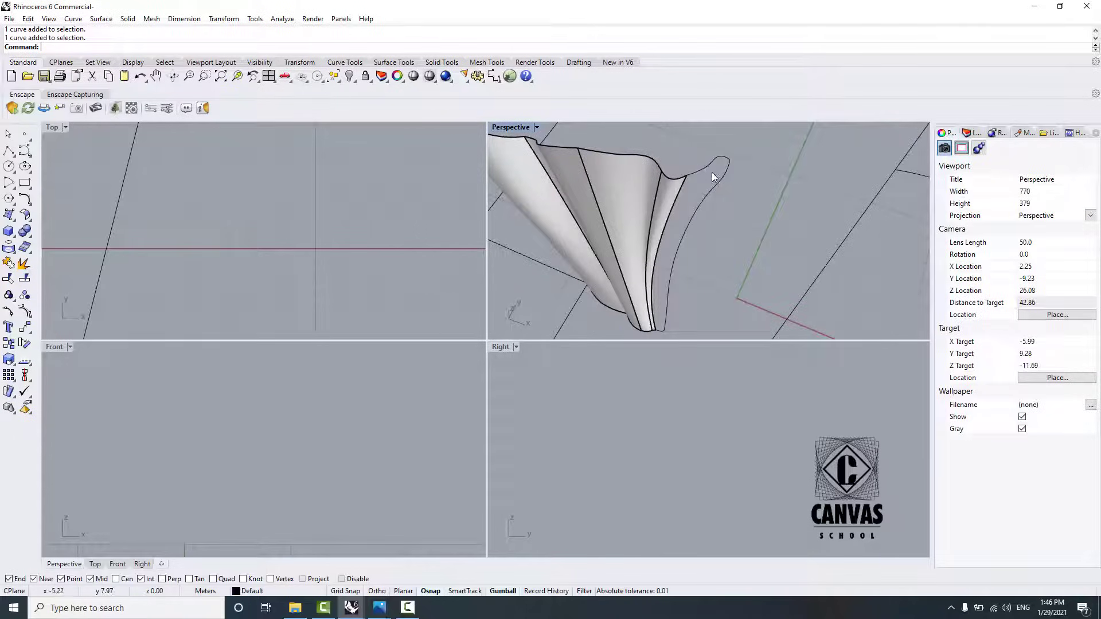
# Step: Check the extent of the last strip's top curve up to the outer upper corner, and clear the selection
pyautogui.click(719, 161)
pyautogui.click(718, 161)
pyautogui.keyDown('shift'); pyautogui.click(730, 155); pyautogui.keyUp('shift')
pyautogui.keyDown('shift'); pyautogui.click(731, 155); pyautogui.keyUp('shift')
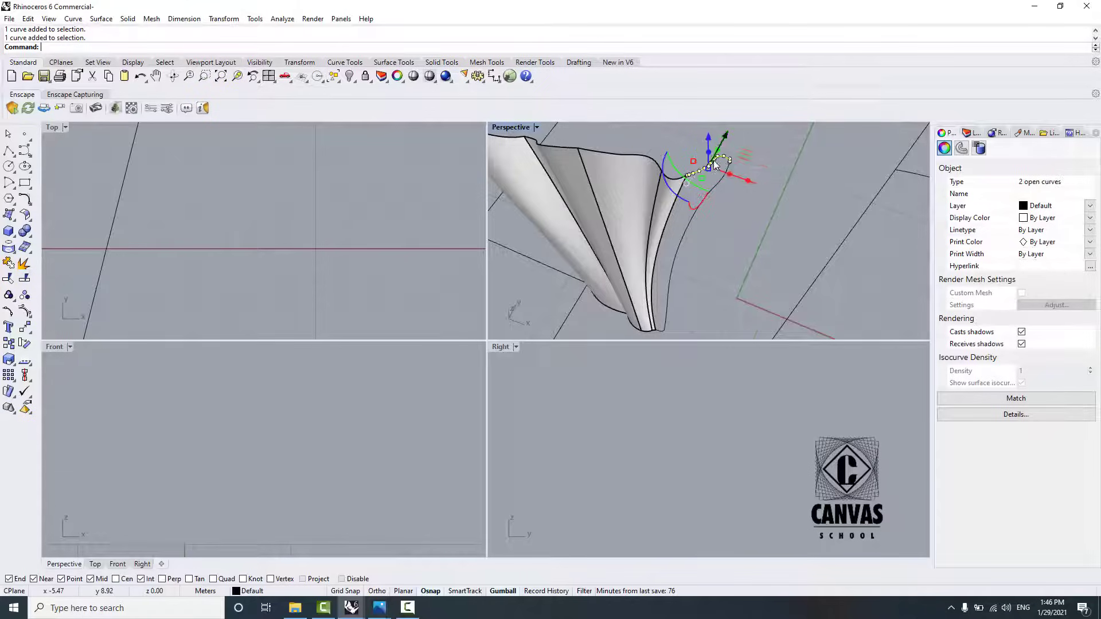
pyautogui.scroll(2, 715, 166)
pyautogui.click(695, 157)
pyautogui.click(712, 159)
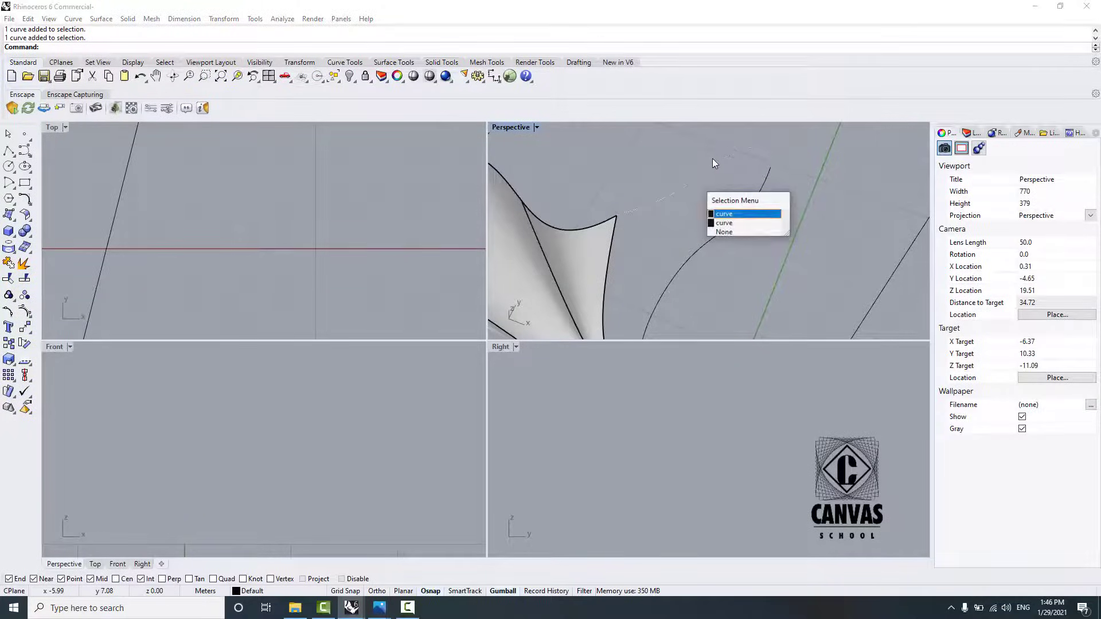
pyautogui.click(712, 159)
pyautogui.click(807, 169)
pyautogui.scroll(-10, 752, 140)
pyautogui.scroll(7, 749, 141)
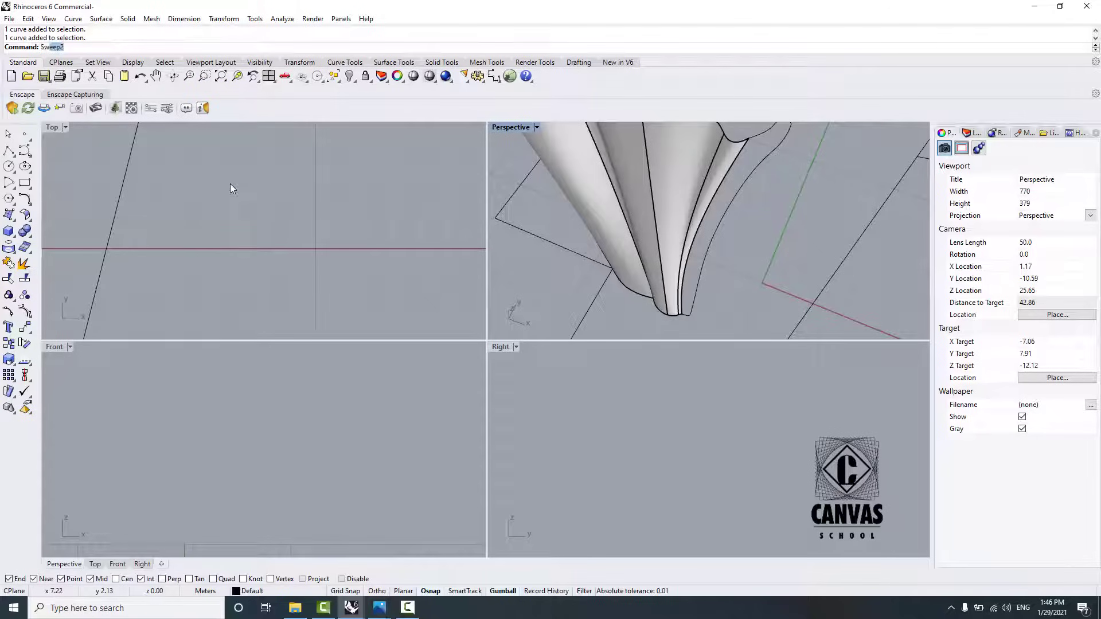
pyautogui.press('Return')
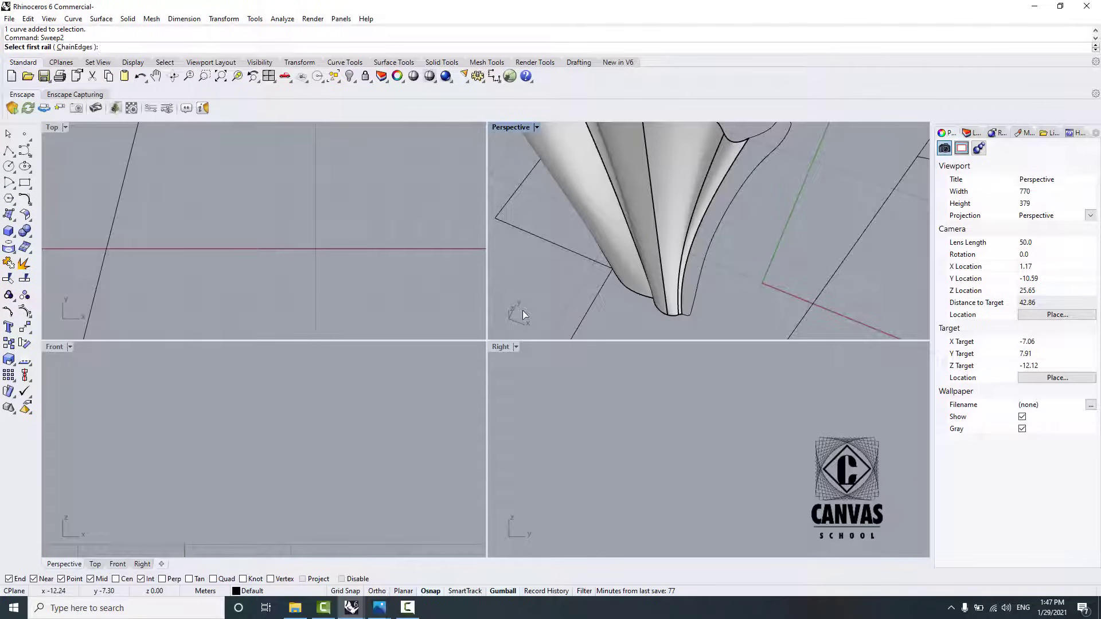
pyautogui.scroll(-5, 521, 314)
pyautogui.scroll(3, 707, 271)
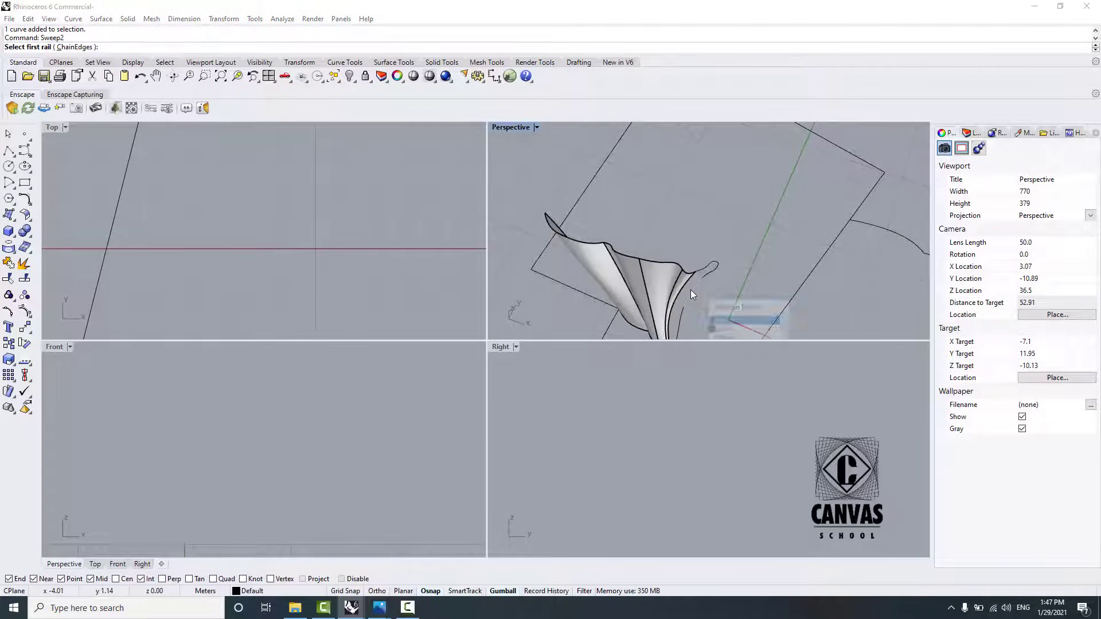
pyautogui.click(690, 290)
pyautogui.click(727, 335)
pyautogui.scroll(-2, 703, 219)
pyautogui.scroll(2, 683, 279)
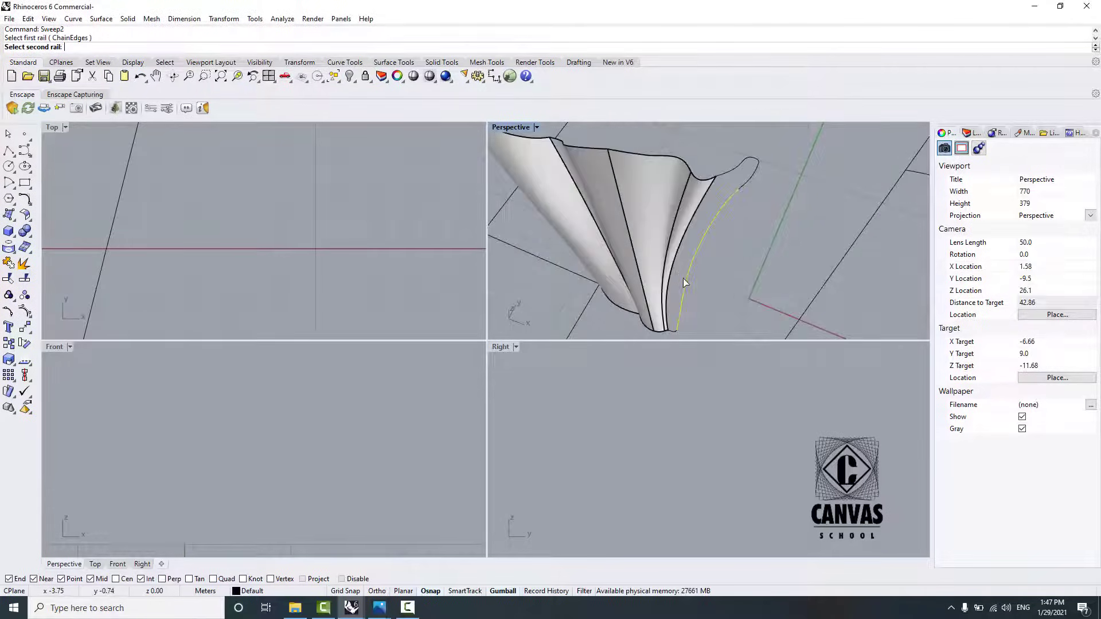
pyautogui.click(674, 263)
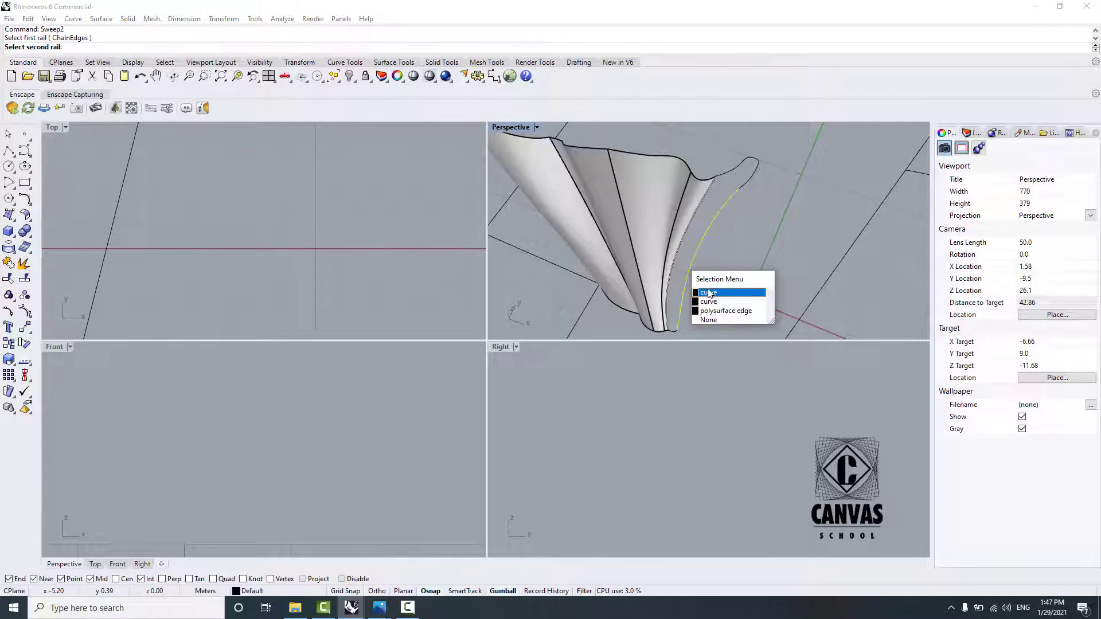
pyautogui.press('Escape')
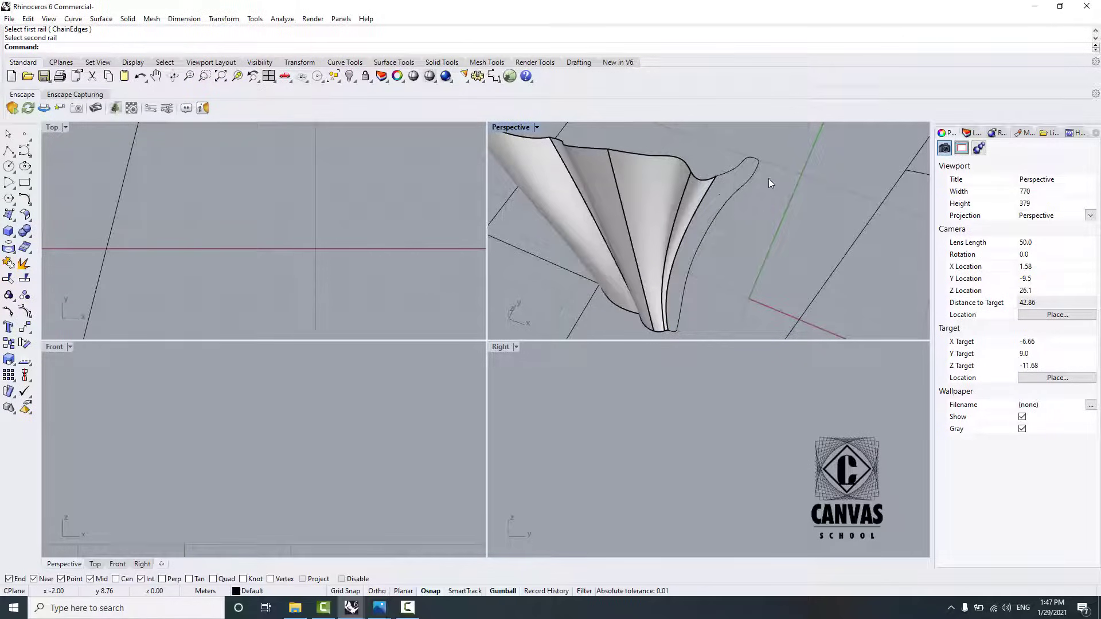
# Step: Try to join the three curve pieces selected along the outermost vertical edge
pyautogui.click(742, 209)
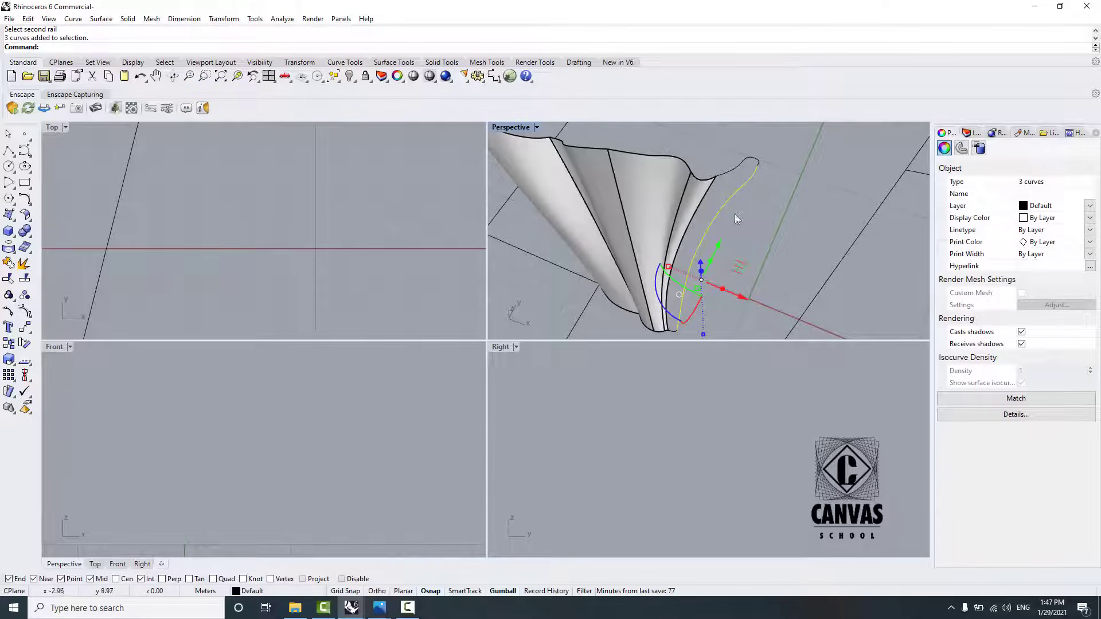
pyautogui.click(8, 263)
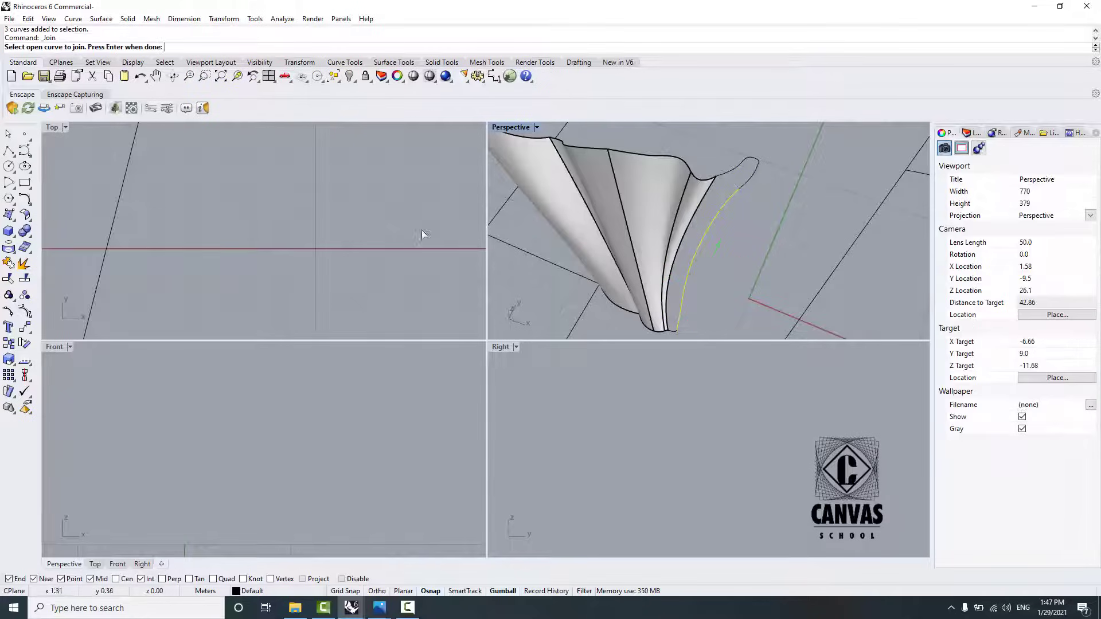
pyautogui.press('Escape')
# Step: Show the control points of the short curve piece near the upper end of the outermost edge, and examine how the pieces meet
pyautogui.click(745, 184)
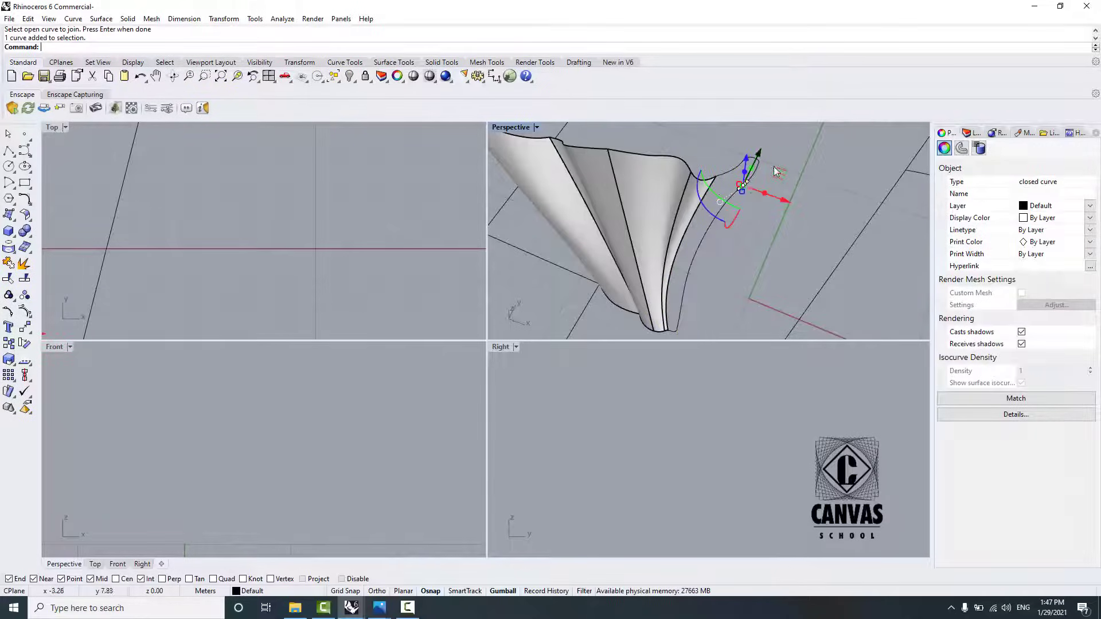
pyautogui.press('F10')
pyautogui.scroll(7, 758, 175)
pyautogui.scroll(-7, 758, 175)
pyautogui.click(760, 166)
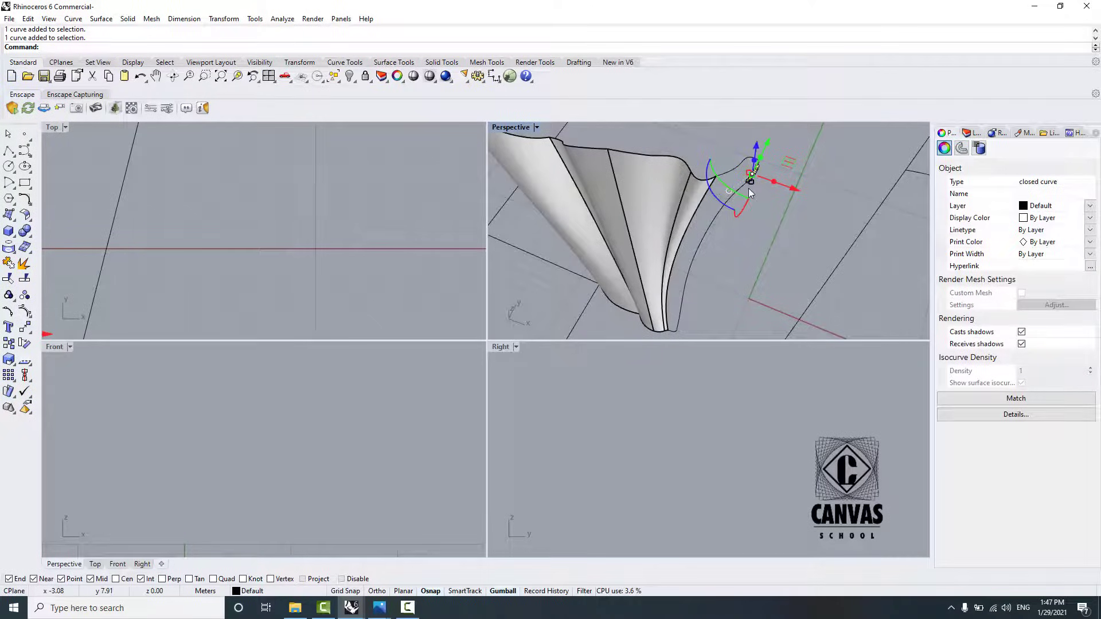
# Step: Try to join all the overlapping curve pieces of the outermost edge, from its lower end up to the outer upper corner
pyautogui.keyDown('shift'); pyautogui.click(700, 240); pyautogui.keyUp('shift')
pyautogui.keyDown('shift'); pyautogui.rightClick(713, 225); pyautogui.keyUp('shift')
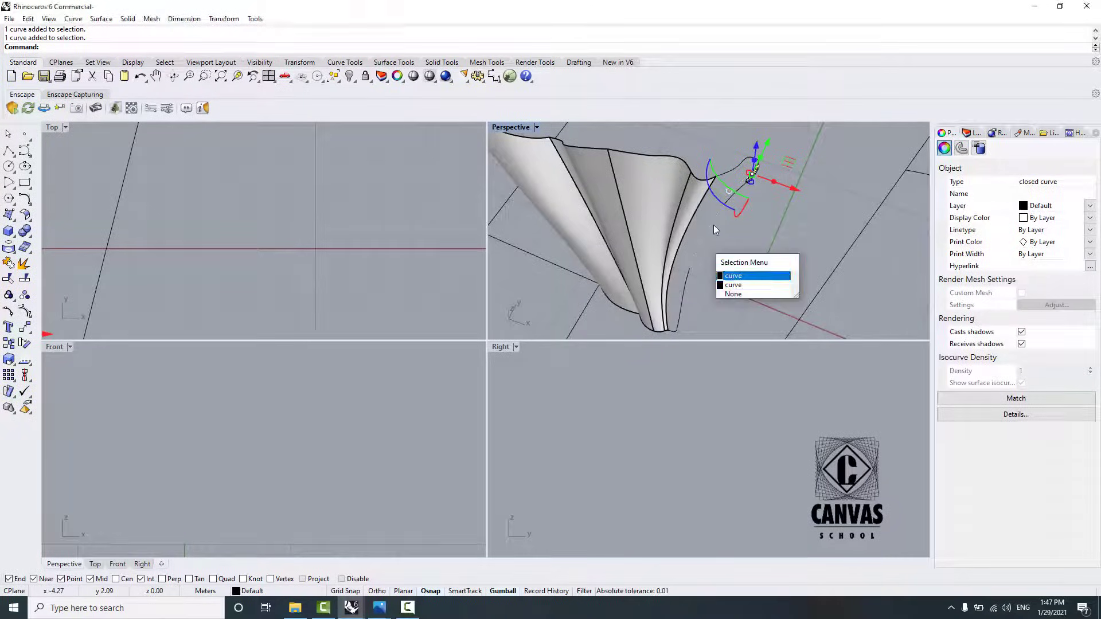
pyautogui.keyDown('shift'); pyautogui.click(687, 280); pyautogui.keyUp('shift')
pyautogui.keyDown('shift'); pyautogui.rightClick(686, 298); pyautogui.keyUp('shift')
pyautogui.keyDown('shift'); pyautogui.click(684, 301); pyautogui.keyUp('shift')
pyautogui.click(729, 329)
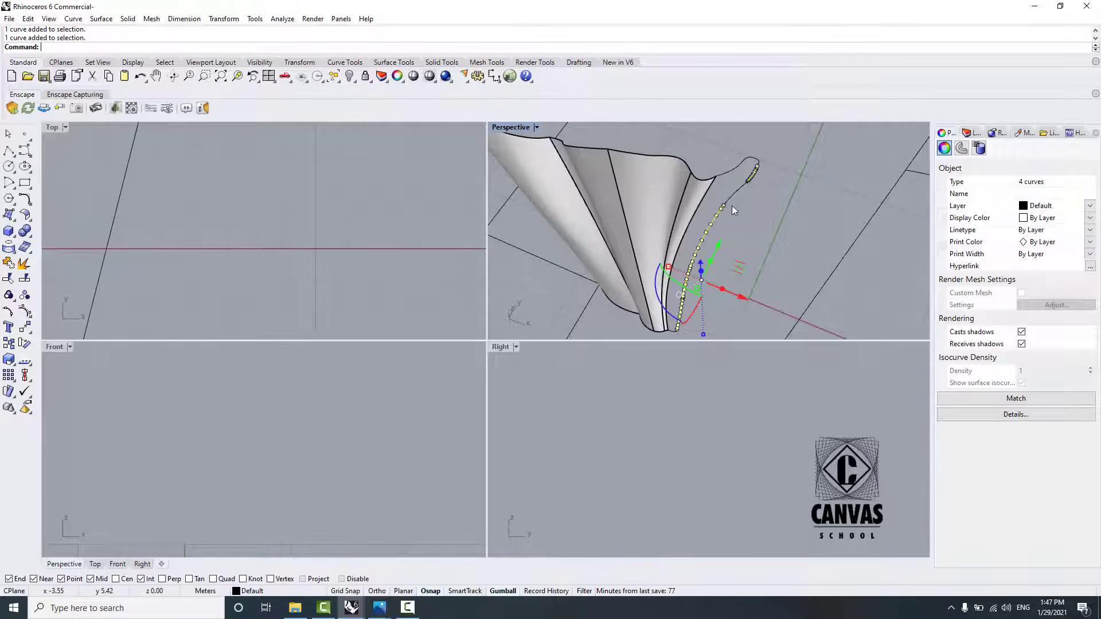
pyautogui.keyDown('shift'); pyautogui.click(745, 187); pyautogui.keyUp('shift')
pyautogui.scroll(3, 742, 180)
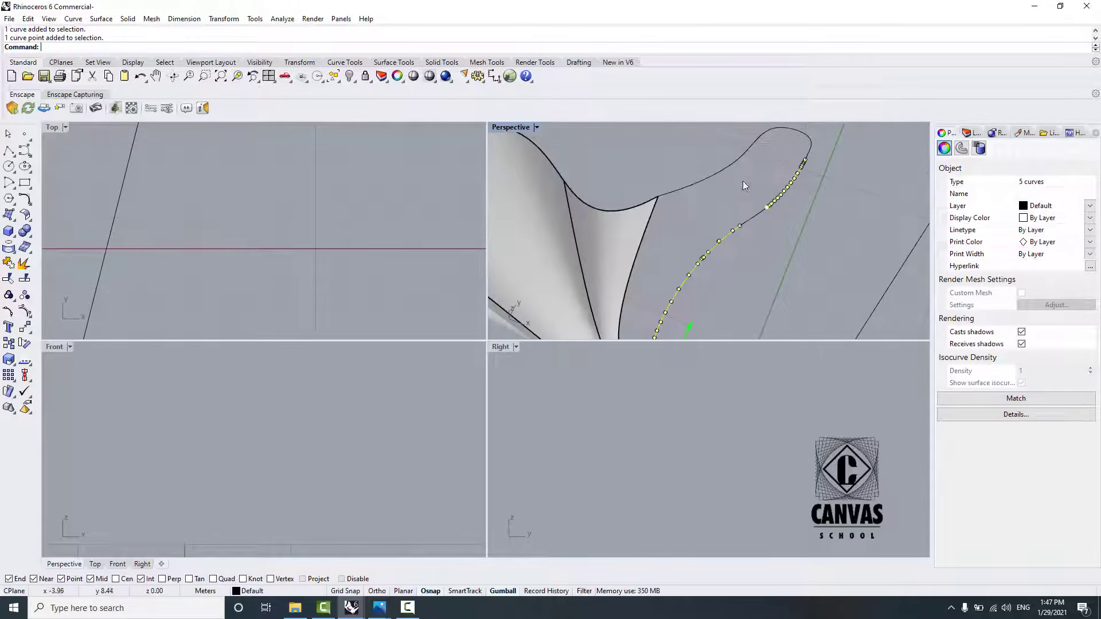
pyautogui.keyDown('shift'); pyautogui.click(808, 156); pyautogui.keyUp('shift')
pyautogui.keyDown('shift'); pyautogui.rightClick(820, 146); pyautogui.keyUp('shift')
pyautogui.keyDown('shift'); pyautogui.click(811, 148); pyautogui.keyUp('shift')
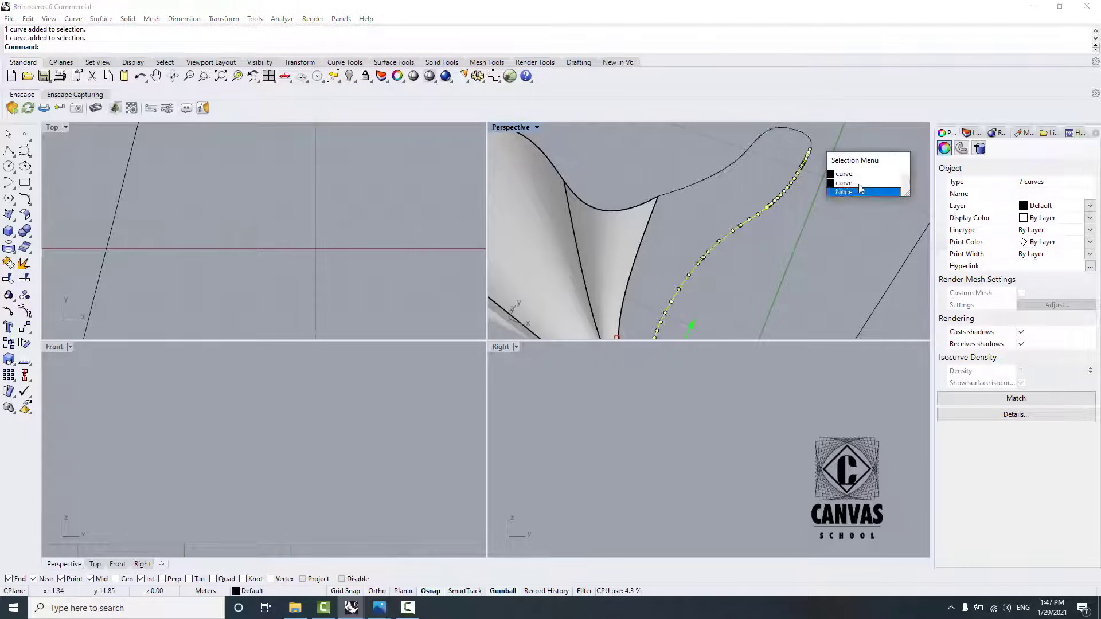
pyautogui.click(11, 261)
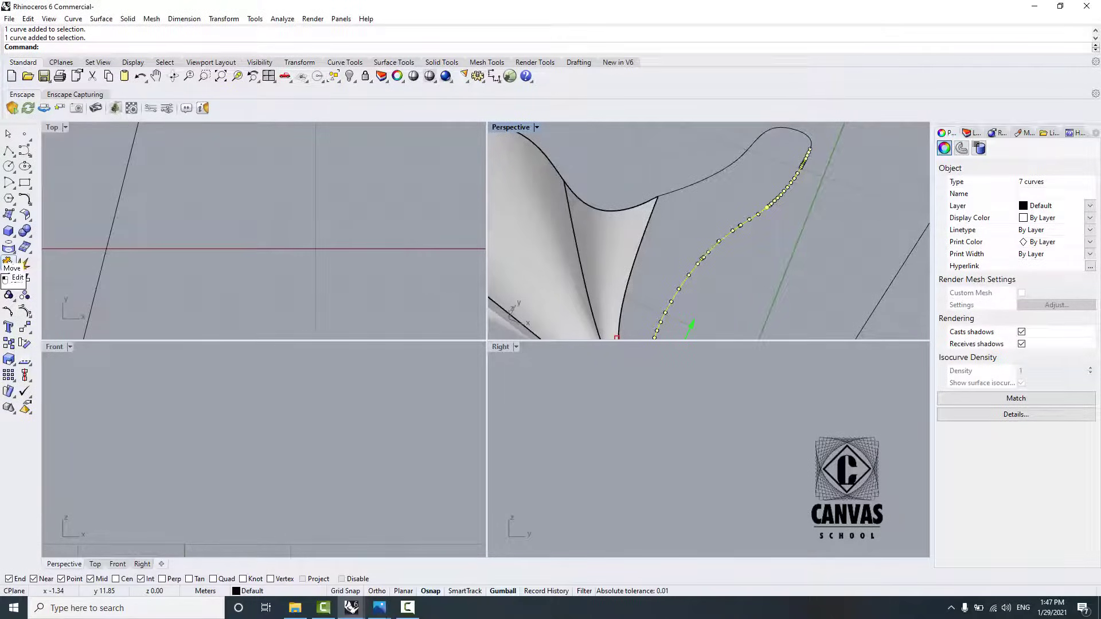
pyautogui.click(9, 264)
pyautogui.click(8, 264)
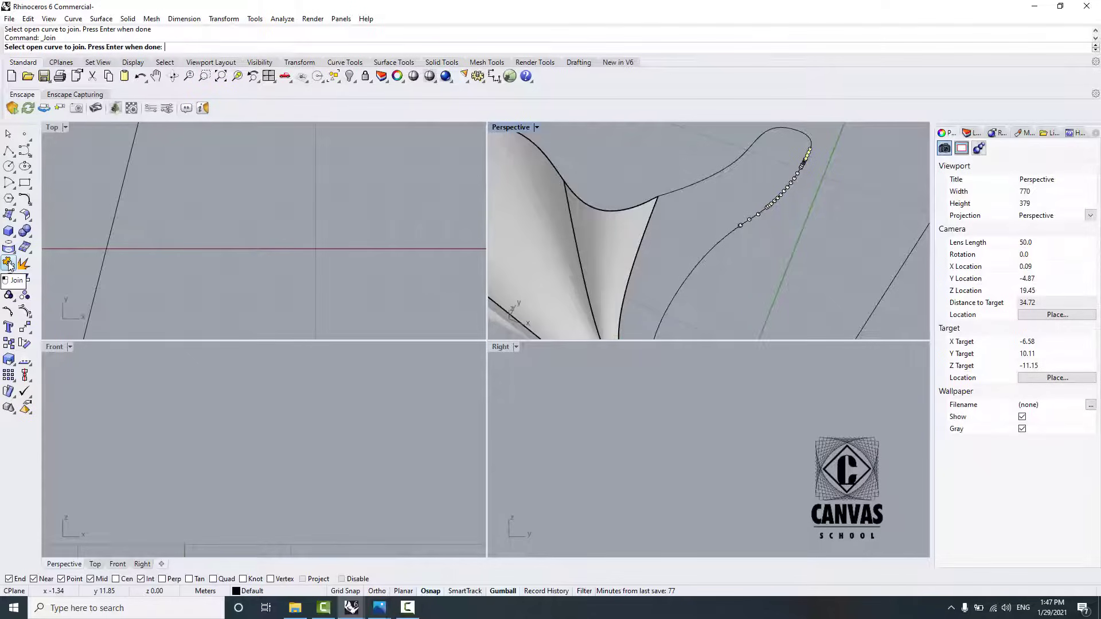
pyautogui.click(803, 202)
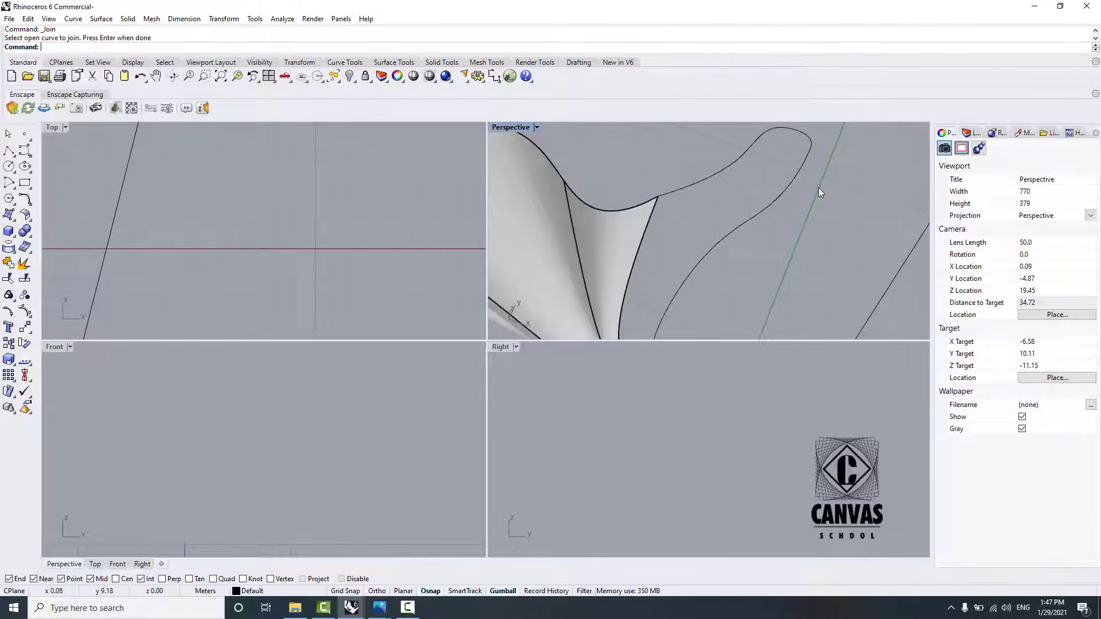
# Step: Check the extent of the outermost edge's lower curve piece and its end at the bottom curve
pyautogui.scroll(-5, 817, 187)
pyautogui.scroll(5, 740, 241)
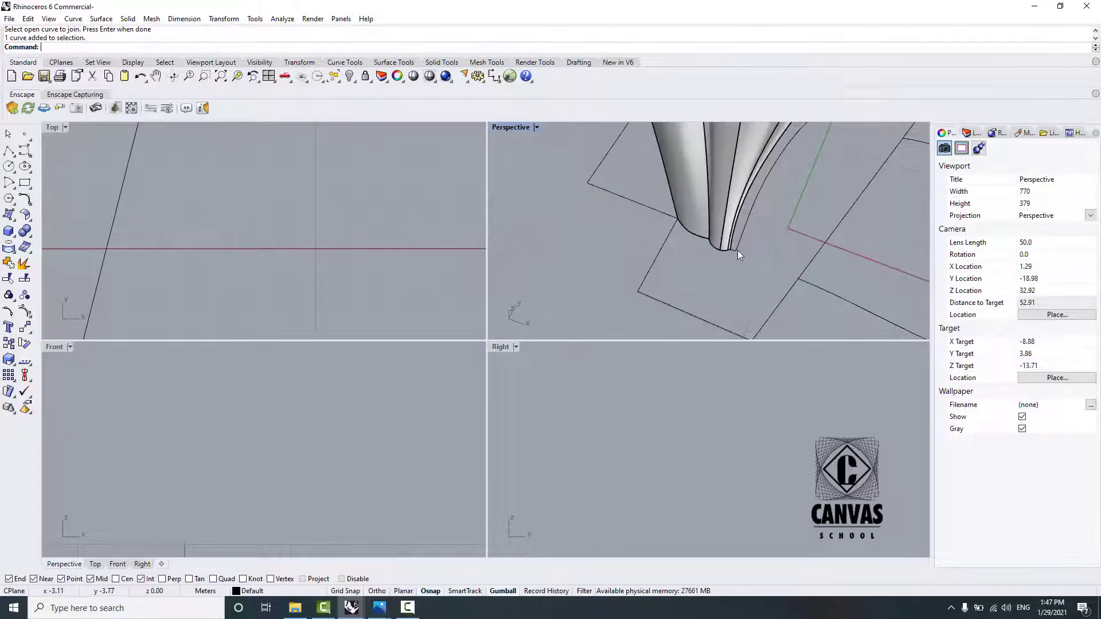
pyautogui.scroll(3, 662, 249)
pyautogui.click(648, 230)
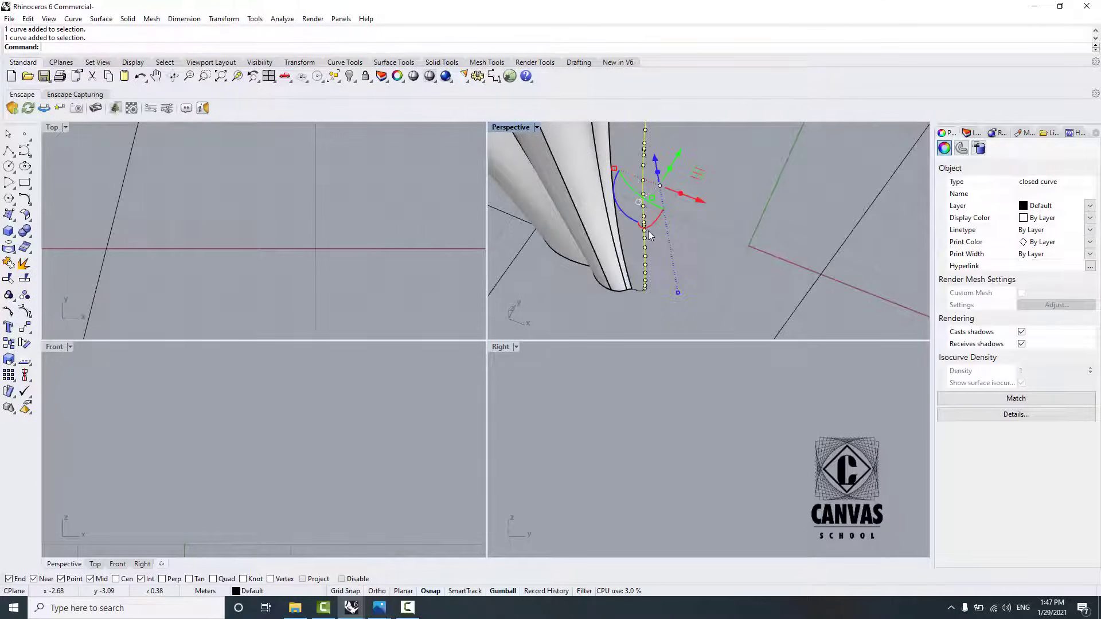
pyautogui.rightClick(648, 231)
pyautogui.scroll(-7, 693, 274)
pyautogui.rightClick(693, 274)
pyautogui.scroll(6, 693, 252)
pyautogui.moveTo(686, 273); pyautogui.dragTo(625, 255, button='right')
# Step: Begin an interpolated curve at the lower end of the outermost edge, tracing points snapped along the edge's lower part
pyautogui.click(29, 157)
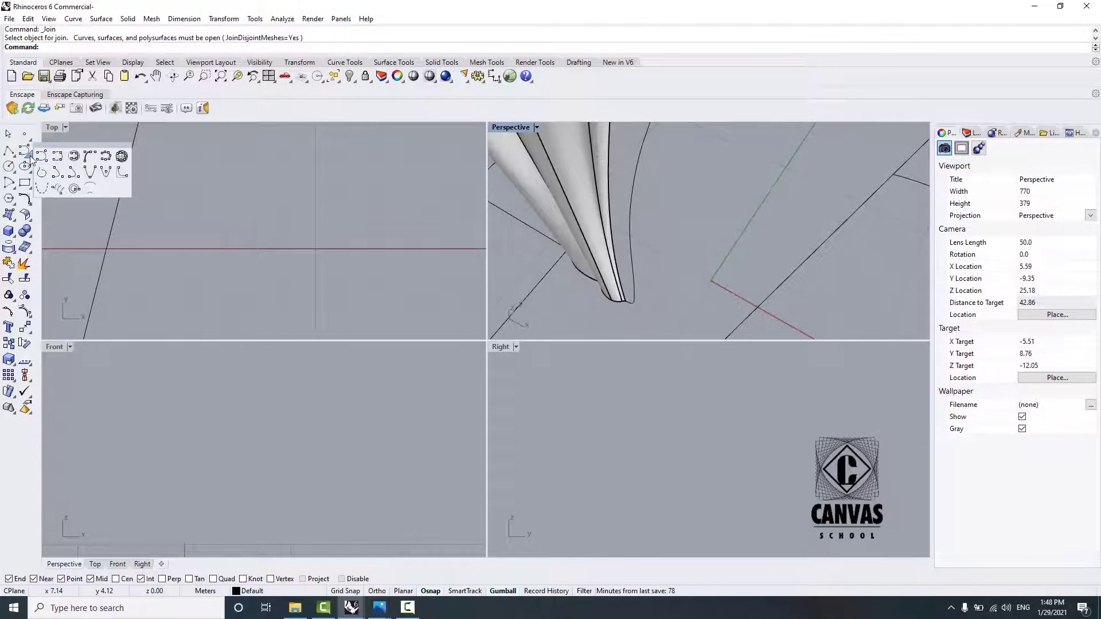
pyautogui.click(58, 158)
pyautogui.scroll(5, 634, 304)
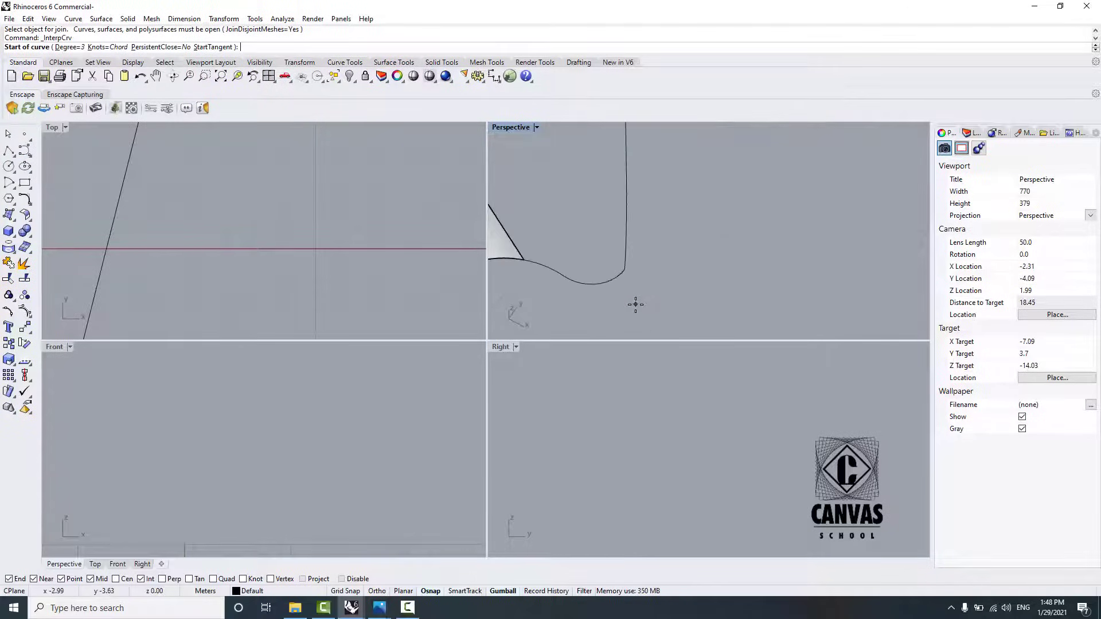
pyautogui.click(627, 267)
pyautogui.click(626, 237)
pyautogui.click(627, 169)
pyautogui.scroll(-6, 637, 278)
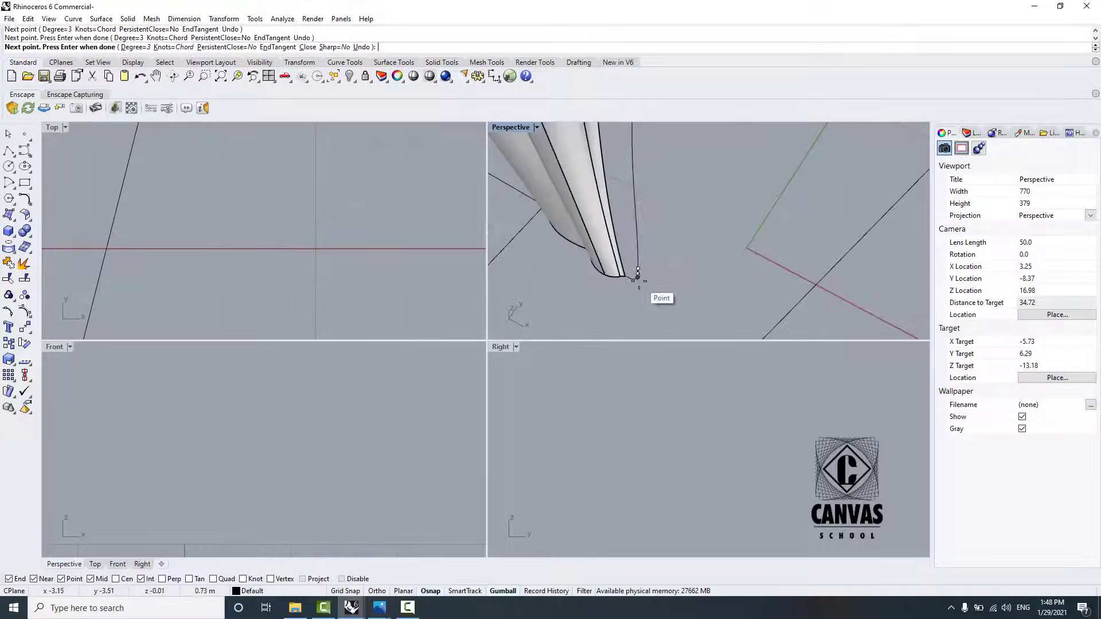
pyautogui.click(637, 227)
pyautogui.click(632, 199)
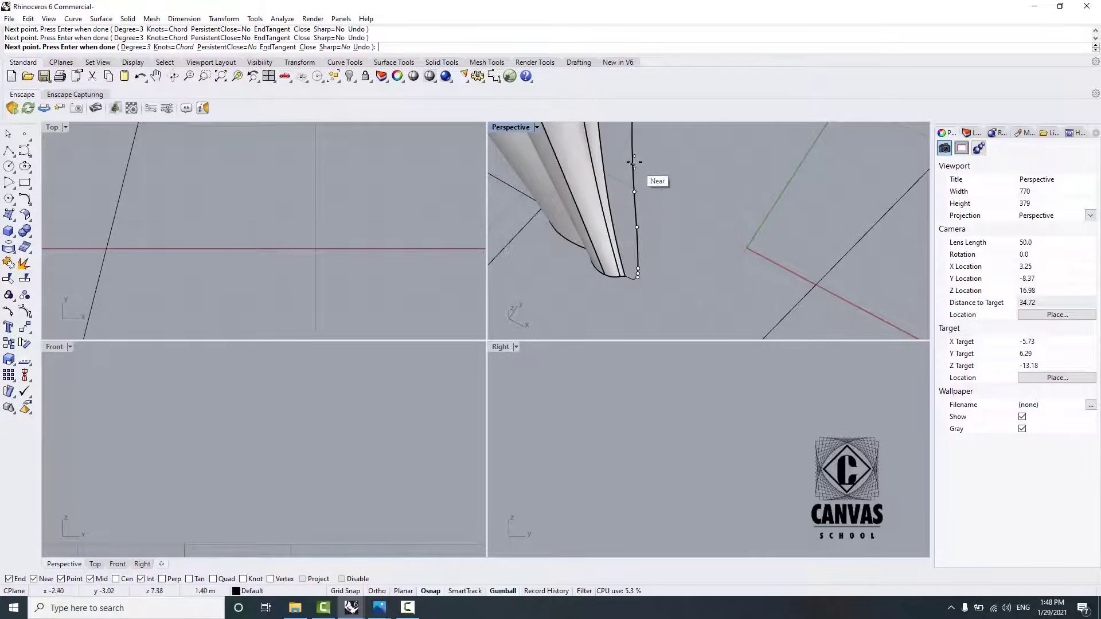
# Step: Continue tracing the interpolated curve up the outermost edge, and finish it at the end point below the outer upper corner
pyautogui.scroll(-3, 626, 196)
pyautogui.scroll(3, 634, 248)
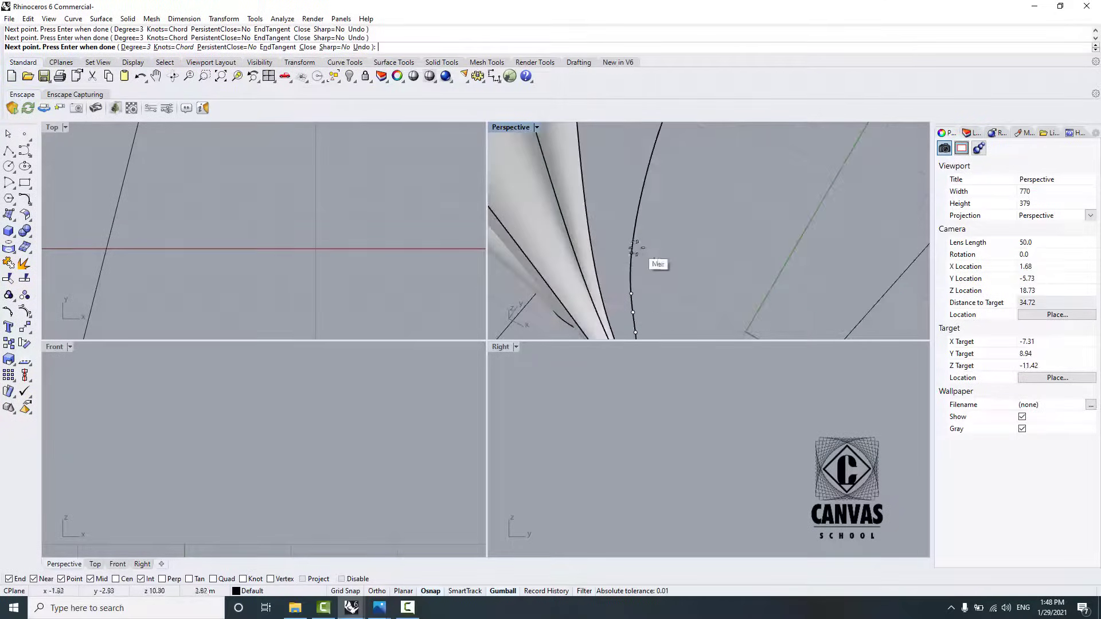
pyautogui.click(643, 200)
pyautogui.scroll(-6, 642, 252)
pyautogui.scroll(6, 644, 246)
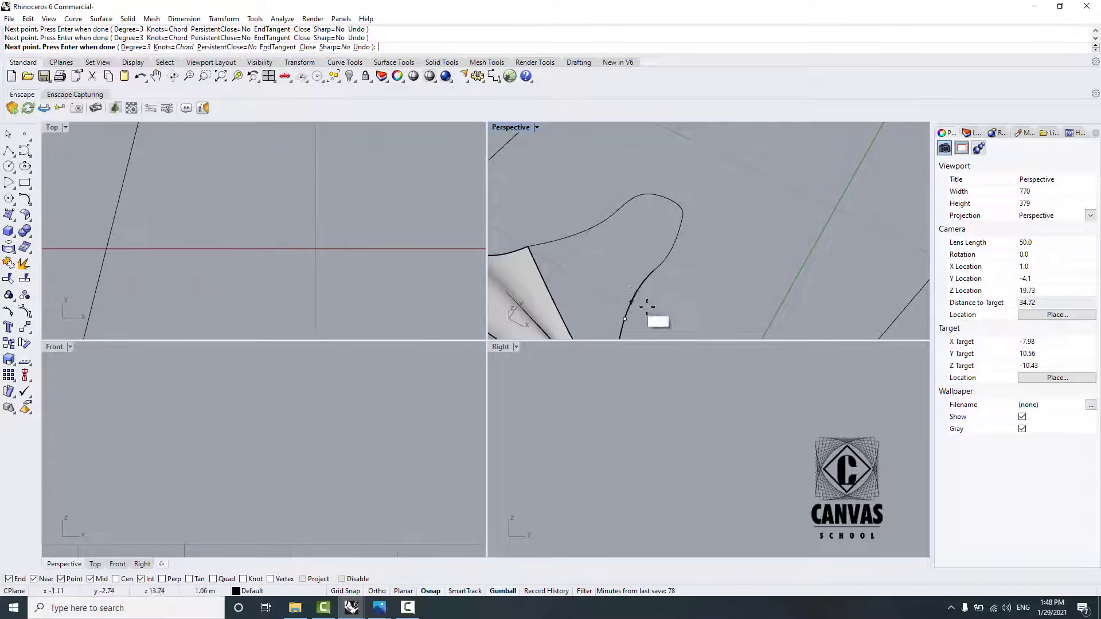
pyautogui.click(636, 292)
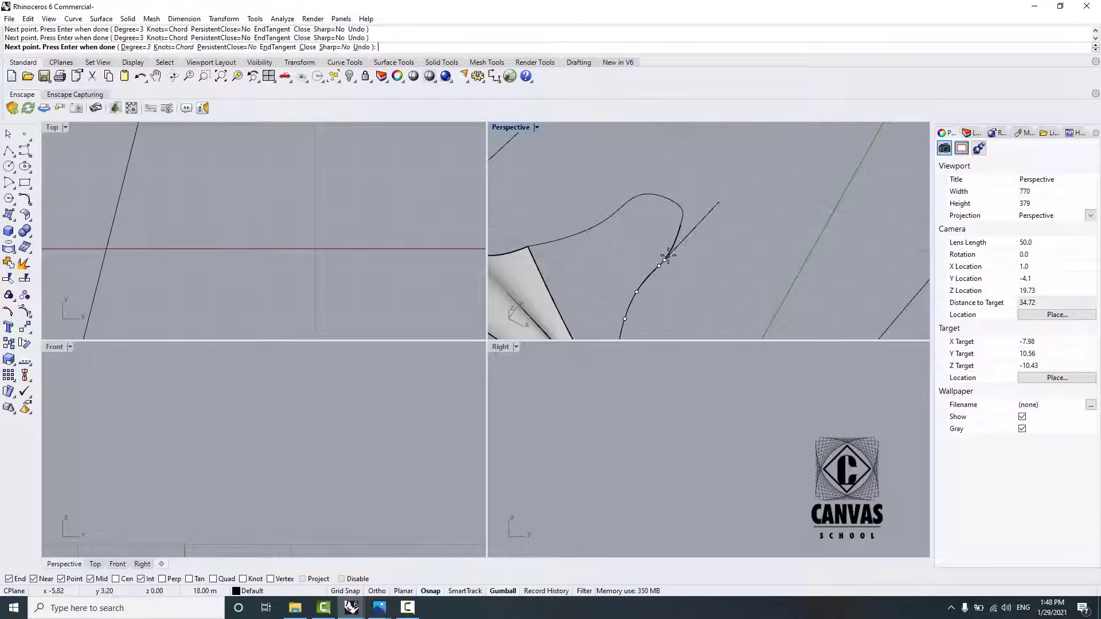
pyautogui.click(679, 225)
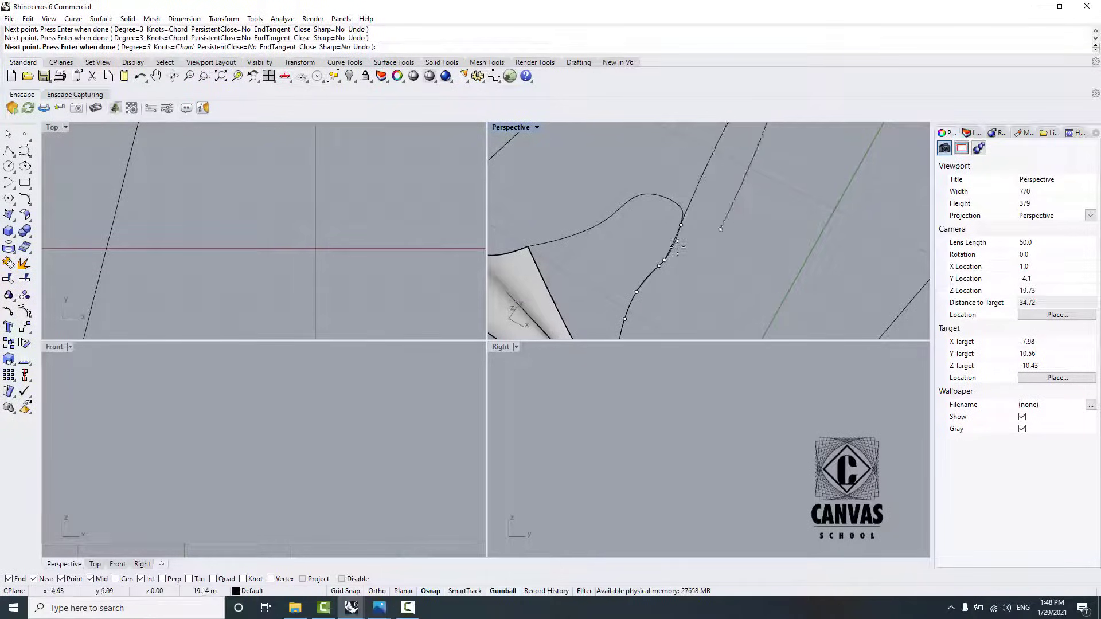
pyautogui.scroll(3, 680, 248)
pyautogui.scroll(-3, 685, 252)
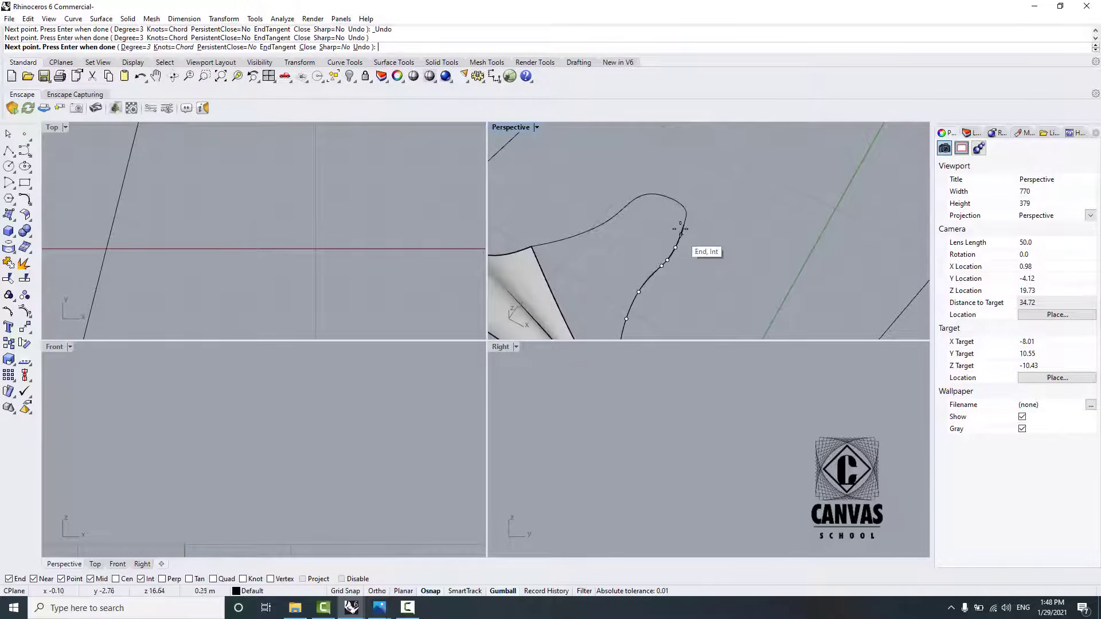
pyautogui.click(681, 229)
# Step: Check the newly traced edge curve and its lower end where it meets the last strip's bottom curve
pyautogui.click(653, 276)
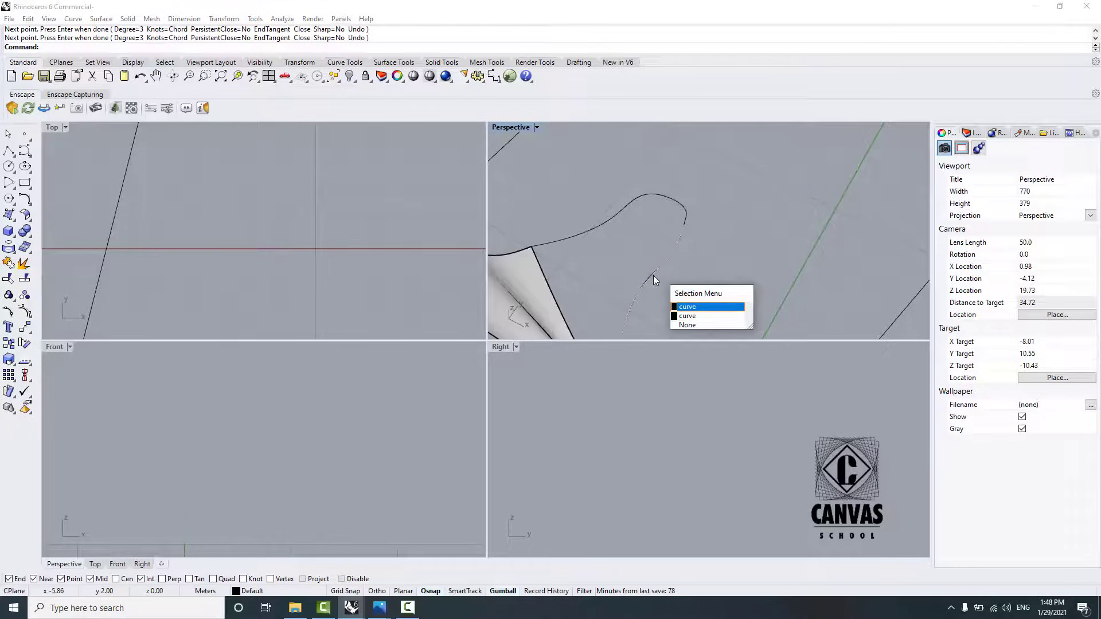
pyautogui.rightClick(709, 210)
pyautogui.scroll(-10, 707, 200)
pyautogui.click(665, 264)
pyautogui.scroll(6, 666, 264)
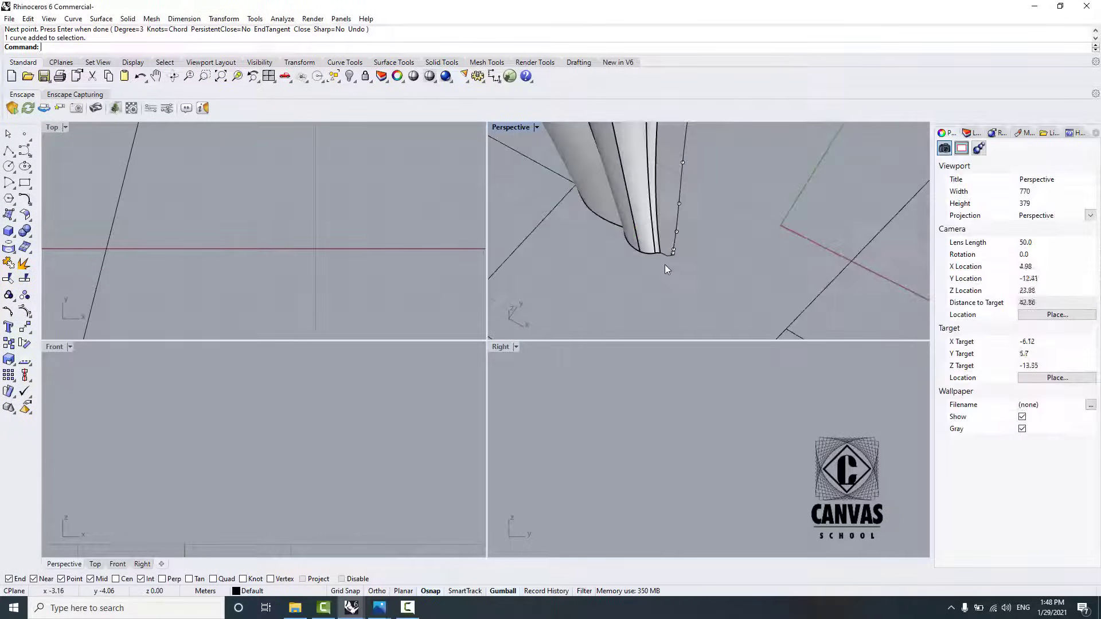
pyautogui.rightClick(625, 236)
pyautogui.press('Escape')
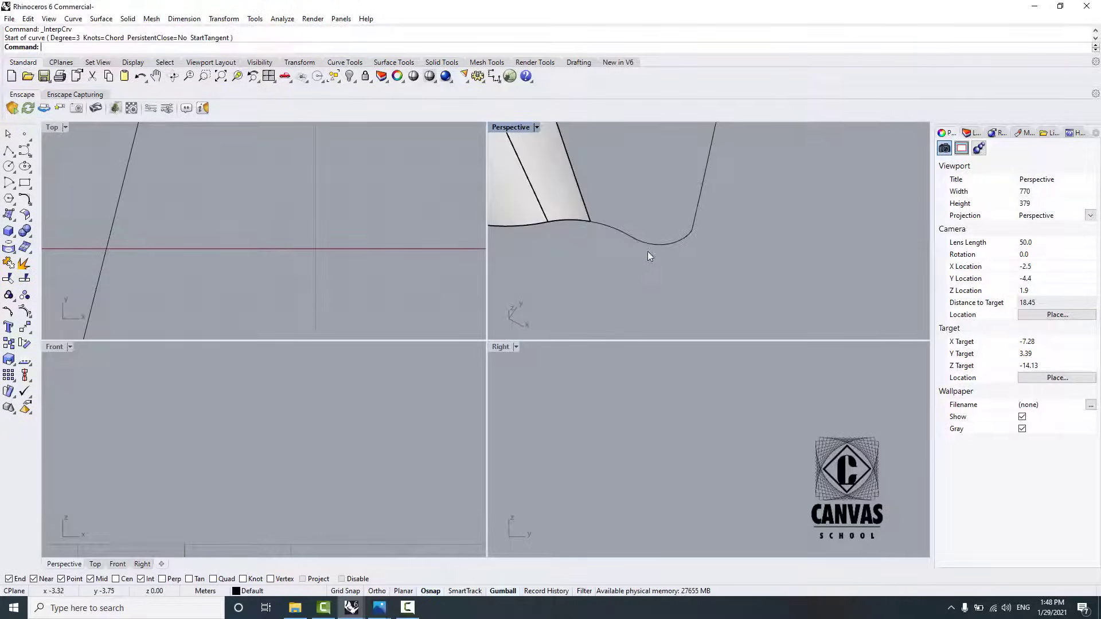
# Step: Inspect the last strip's top curve and its end at the traced edge curve, and clear the selection
pyautogui.scroll(-8, 658, 268)
pyautogui.click(657, 163)
pyautogui.press('Escape')
pyautogui.click(672, 133)
pyautogui.press('Escape')
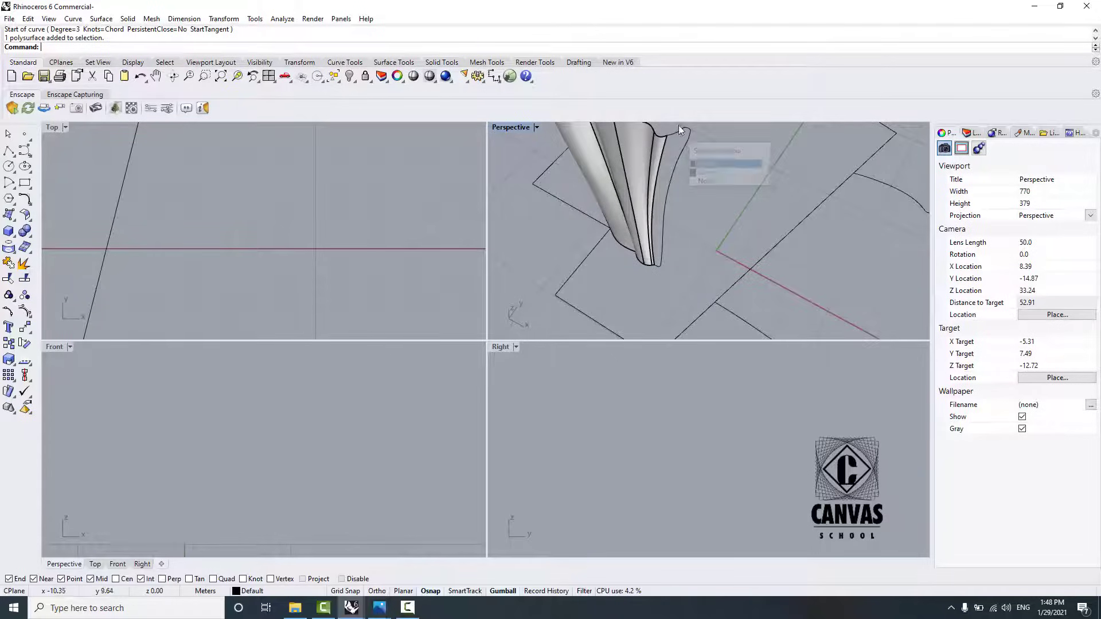
pyautogui.scroll(10, 679, 125)
pyautogui.click(713, 157)
pyautogui.press('Escape')
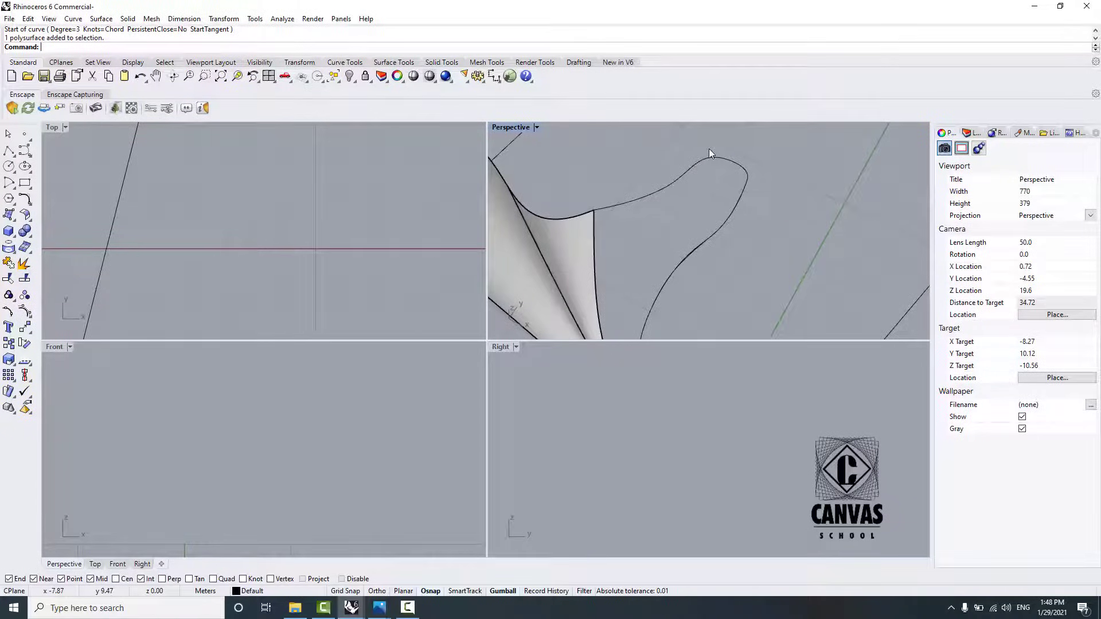
pyautogui.write('sweep2')
pyautogui.press('Return')
pyautogui.click(713, 157)
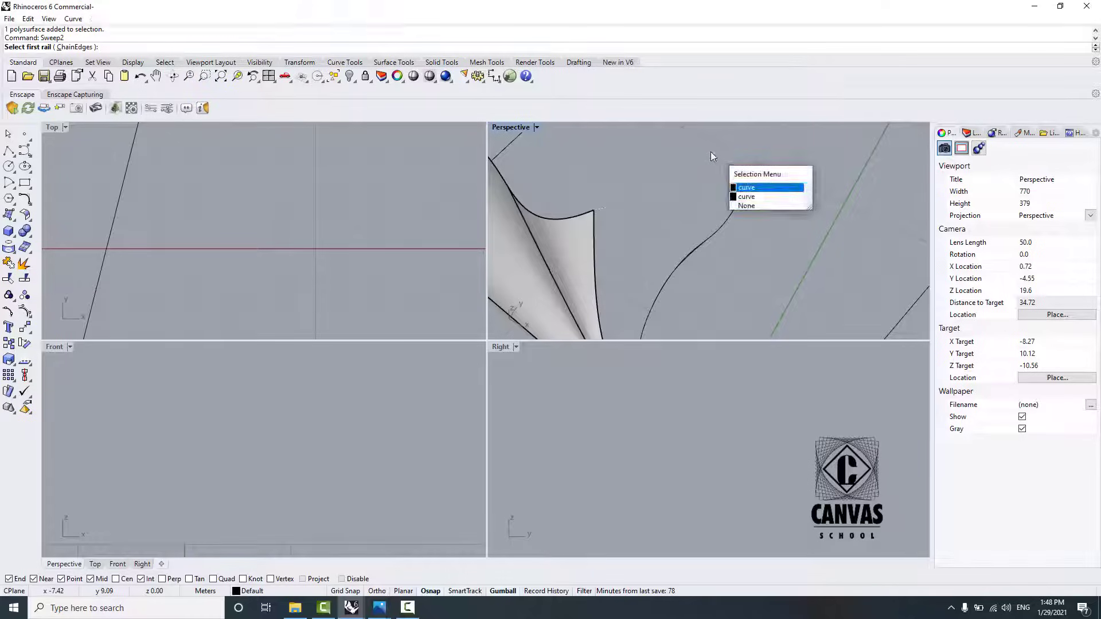
pyautogui.click(737, 199)
pyautogui.click(737, 203)
pyautogui.click(789, 245)
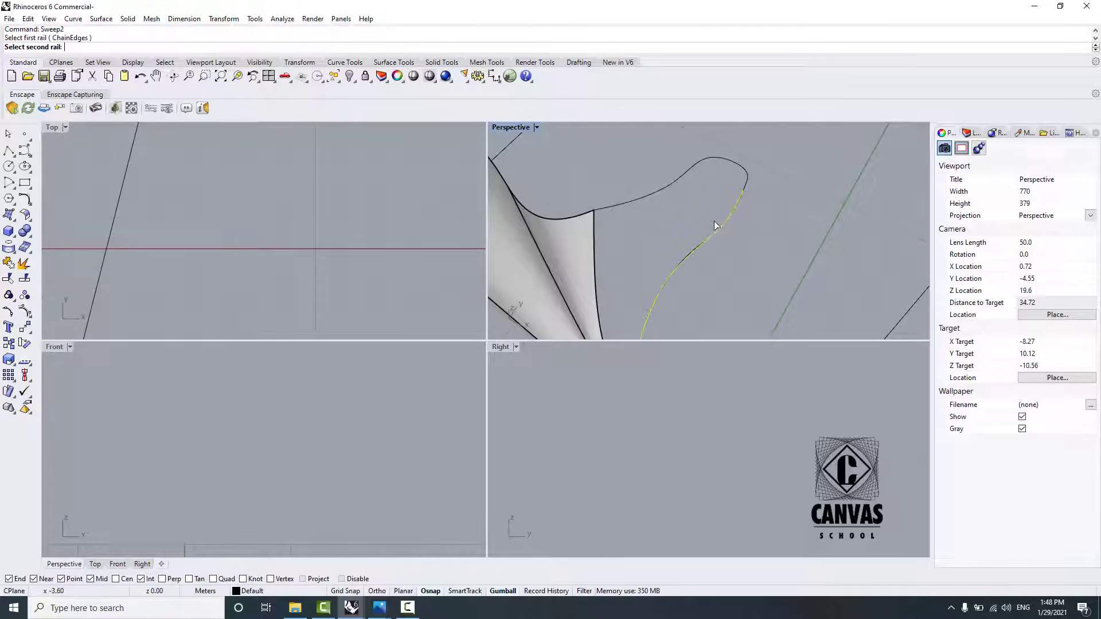
pyautogui.click(594, 233)
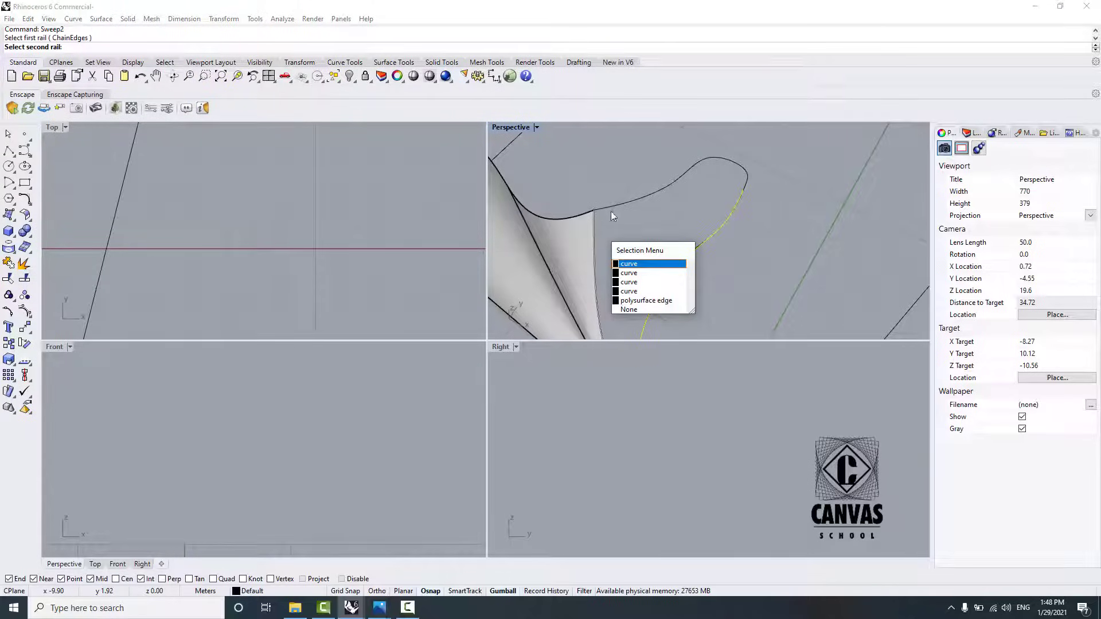
pyautogui.scroll(-5, 649, 183)
pyautogui.scroll(3, 649, 183)
pyautogui.click(633, 231)
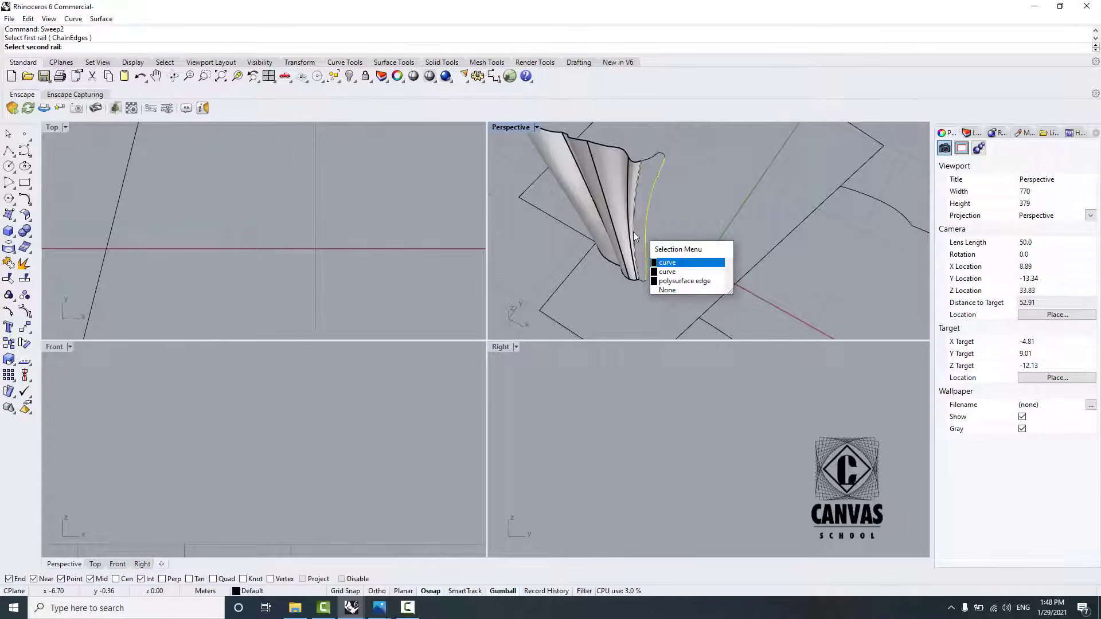
pyautogui.click(673, 263)
pyautogui.press('Escape')
# Step: Try to sweep the last strip along the outermost edge and the shell's adjacent edge, using the small end curves as cross sections
pyautogui.rightClick(642, 280)
pyautogui.click(645, 264)
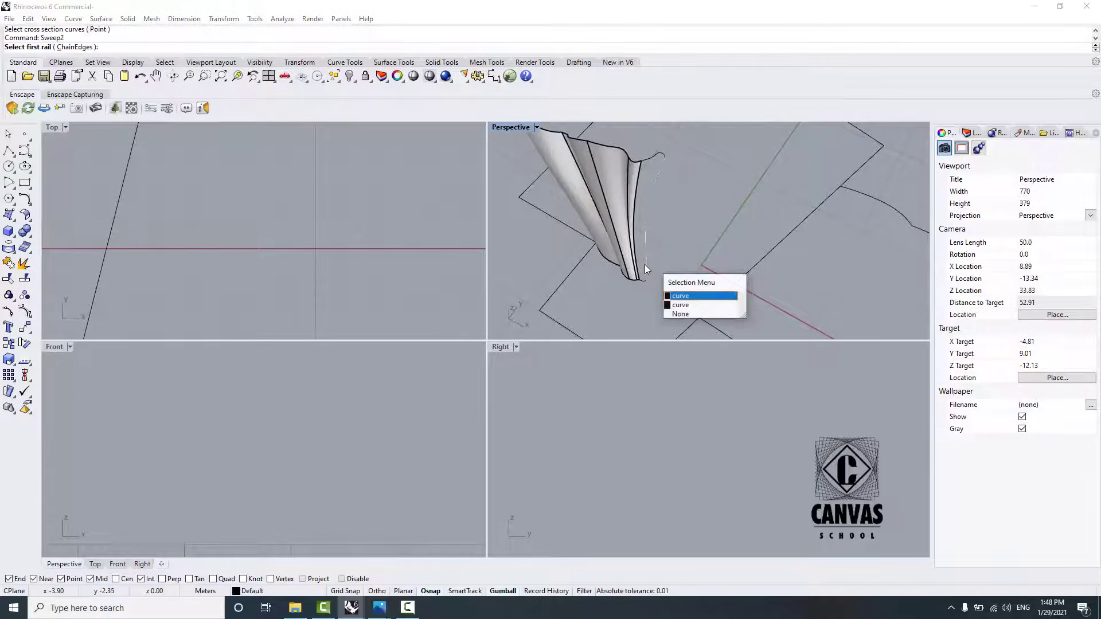
pyautogui.click(678, 295)
pyautogui.click(636, 257)
pyautogui.click(636, 258)
pyautogui.click(642, 280)
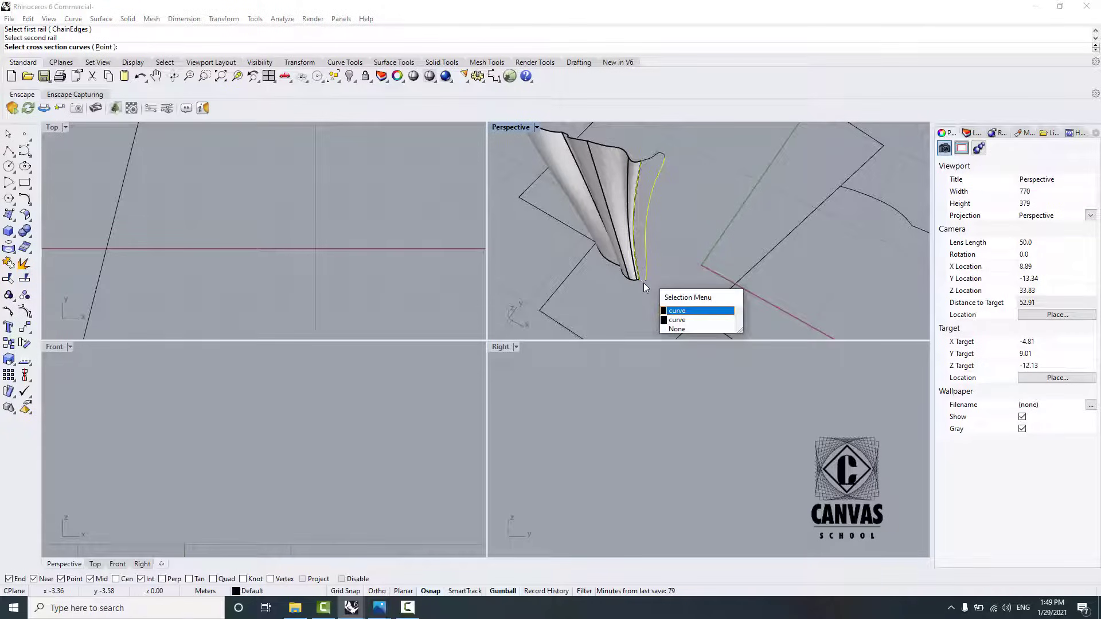
pyautogui.click(643, 280)
pyautogui.scroll(2, 643, 278)
pyautogui.scroll(3, 644, 275)
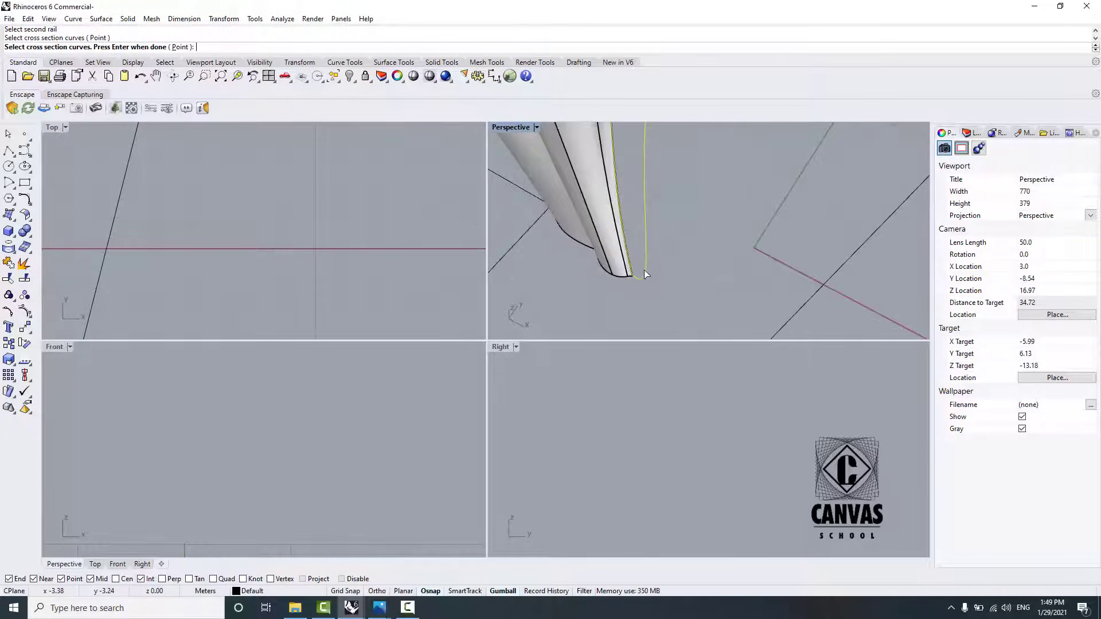
pyautogui.scroll(-6, 644, 287)
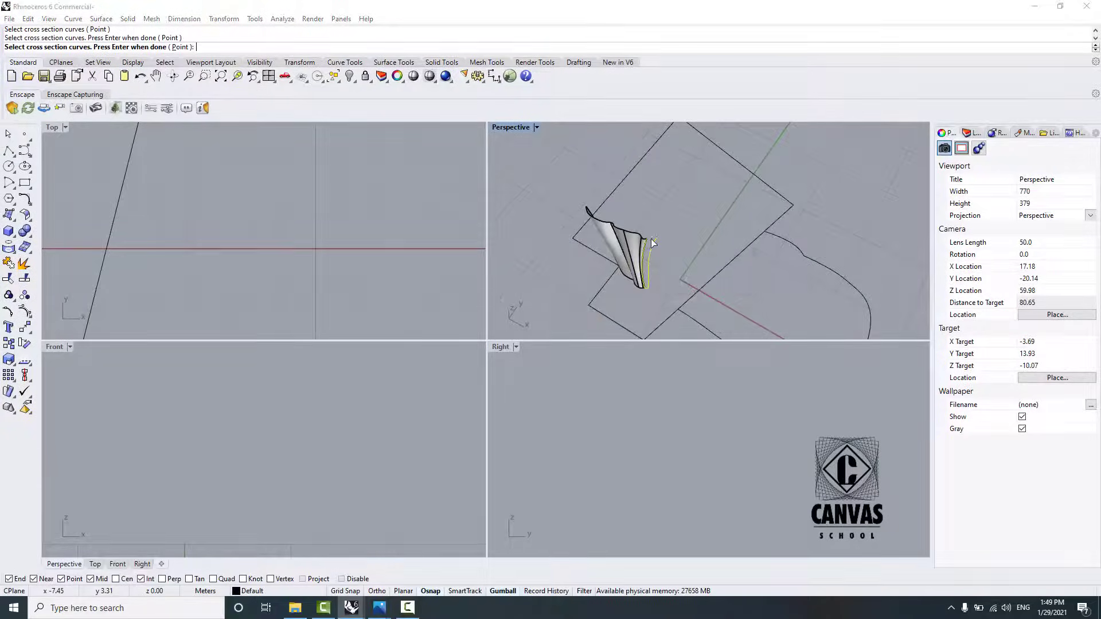
pyautogui.press('Return')
# Step: Delete two of the overlapping duplicate curves along the top of the last strip, keeping one
pyautogui.scroll(3, 652, 240)
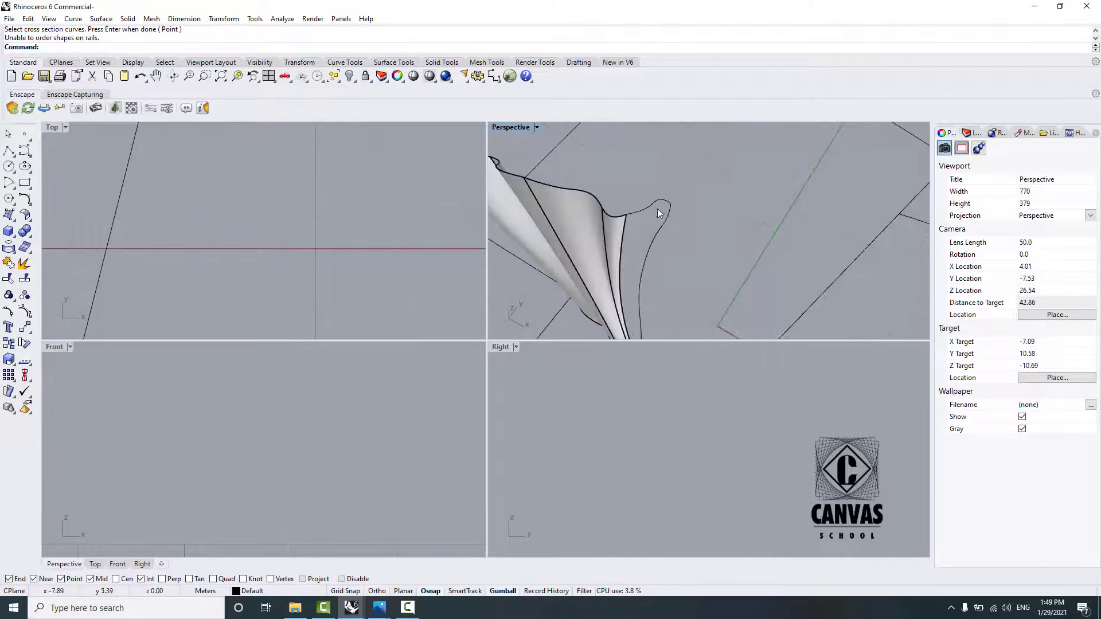
pyautogui.click(657, 205)
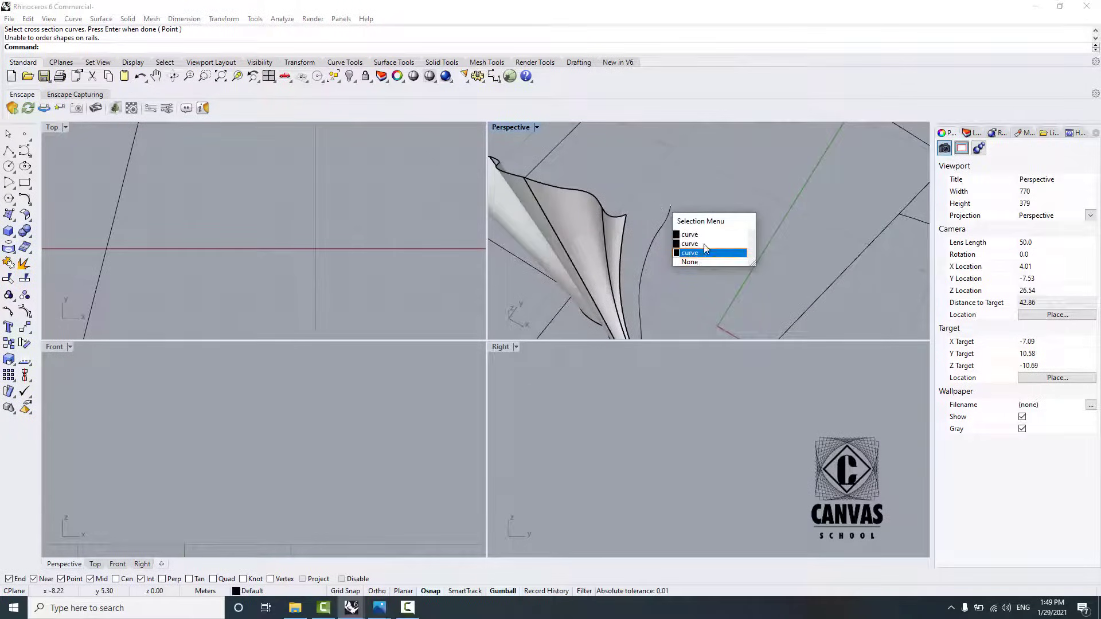
pyautogui.click(705, 251)
pyautogui.press('Delete')
pyautogui.click(656, 205)
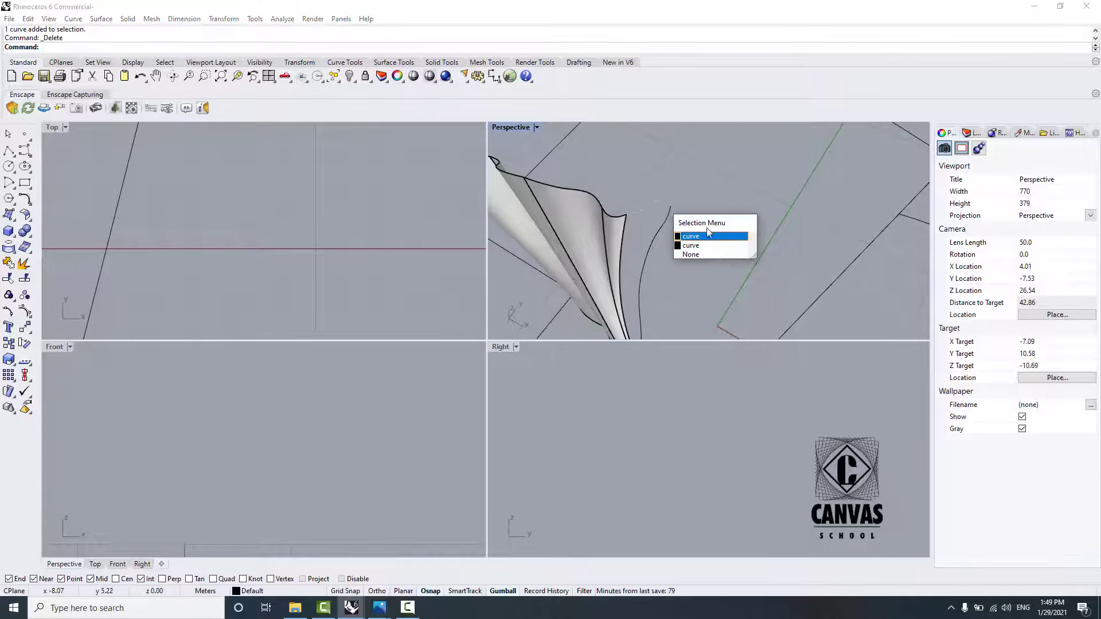
pyautogui.click(708, 246)
pyautogui.press('Delete')
# Step: Check the last strip's bottom curve between the shell and the outermost edge, and clear the selection
pyautogui.scroll(-9, 707, 245)
pyautogui.scroll(13, 698, 234)
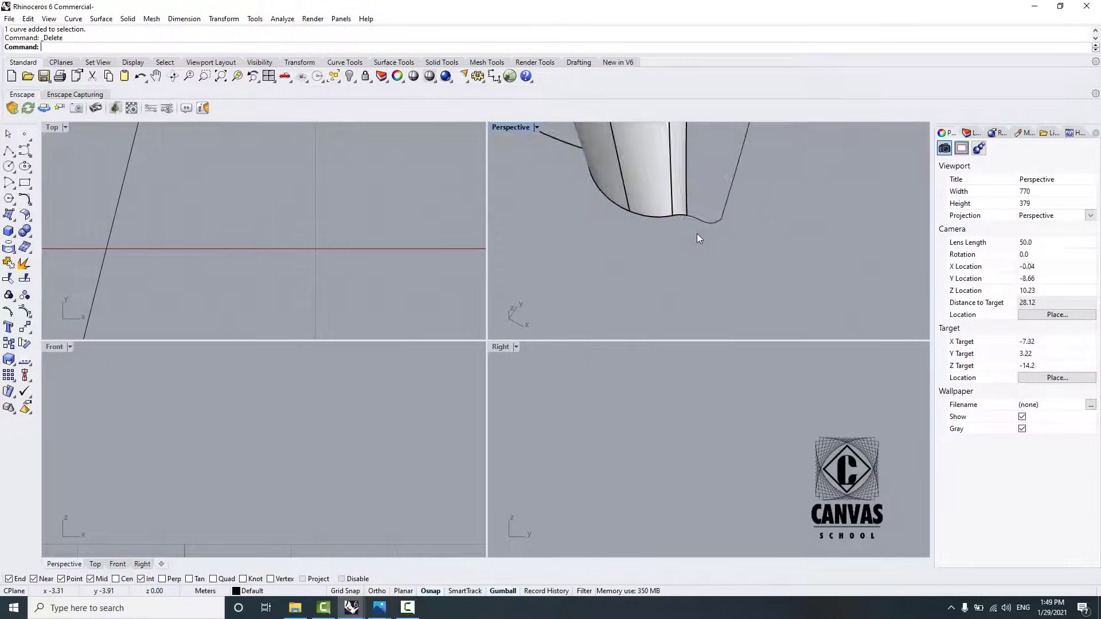
pyautogui.scroll(3, 702, 229)
pyautogui.click(711, 197)
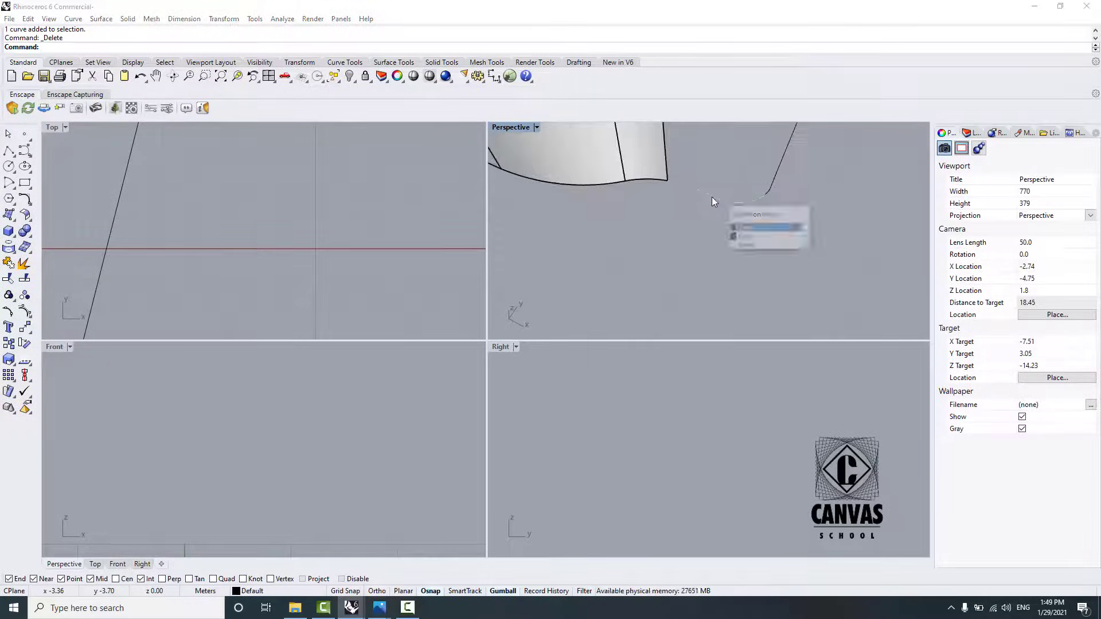
pyautogui.click(759, 239)
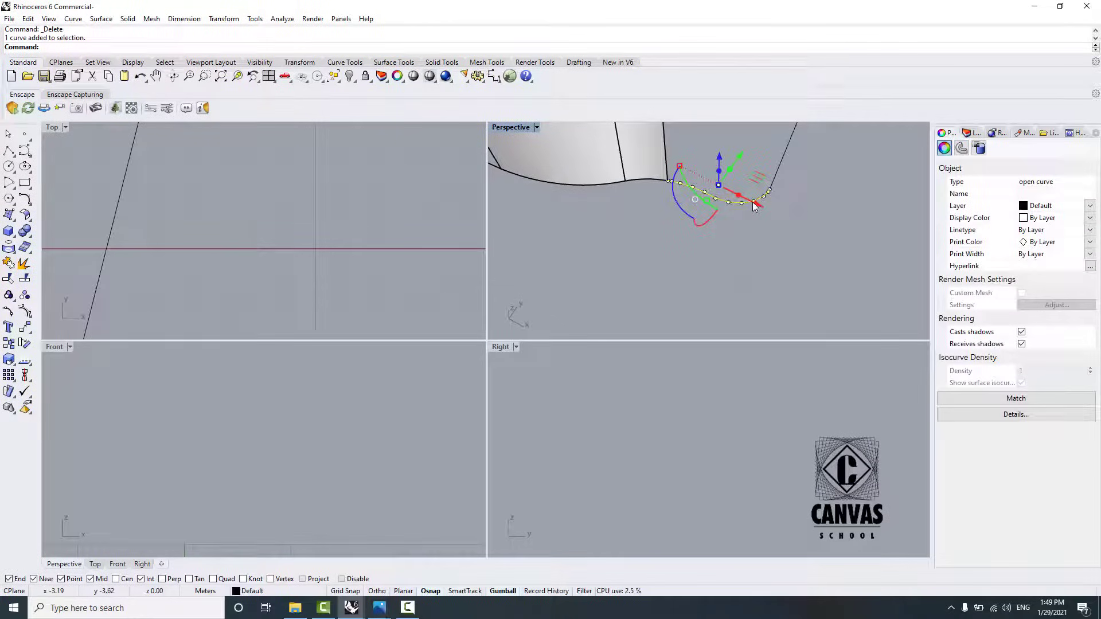
pyautogui.click(648, 277)
# Step: Sweep the last strip with Sweep2, using the outermost edge and the shell's adjacent edge as rails and the top and bottom curves as cross sections
pyautogui.scroll(-16, 648, 277)
pyautogui.scroll(-2, 659, 252)
pyautogui.scroll(2, 653, 254)
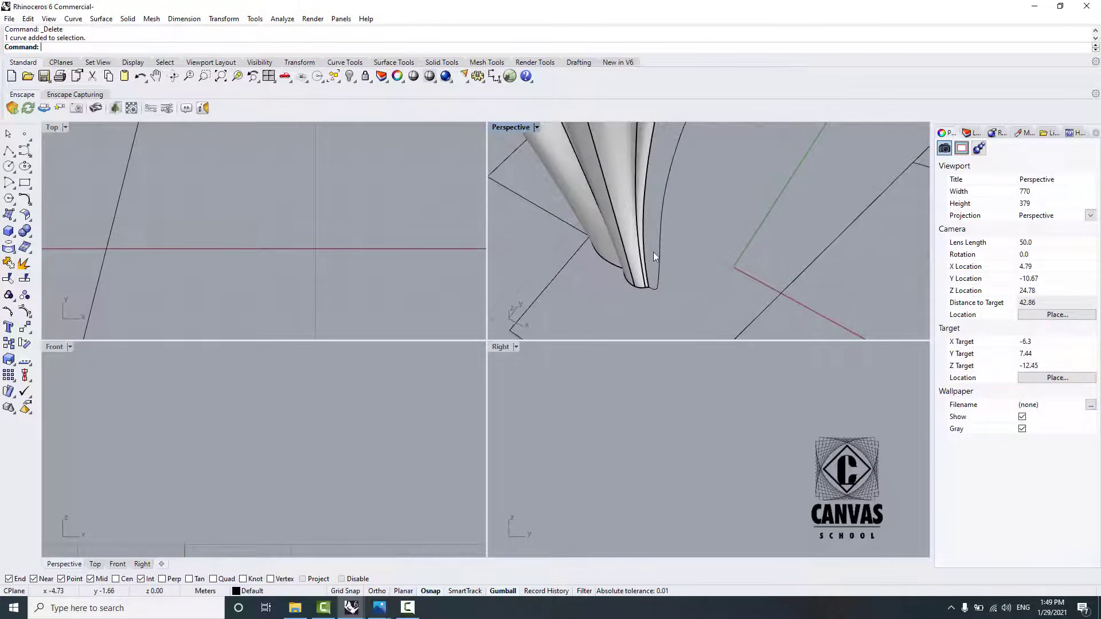
pyautogui.press('Return')
pyautogui.scroll(-2, 658, 239)
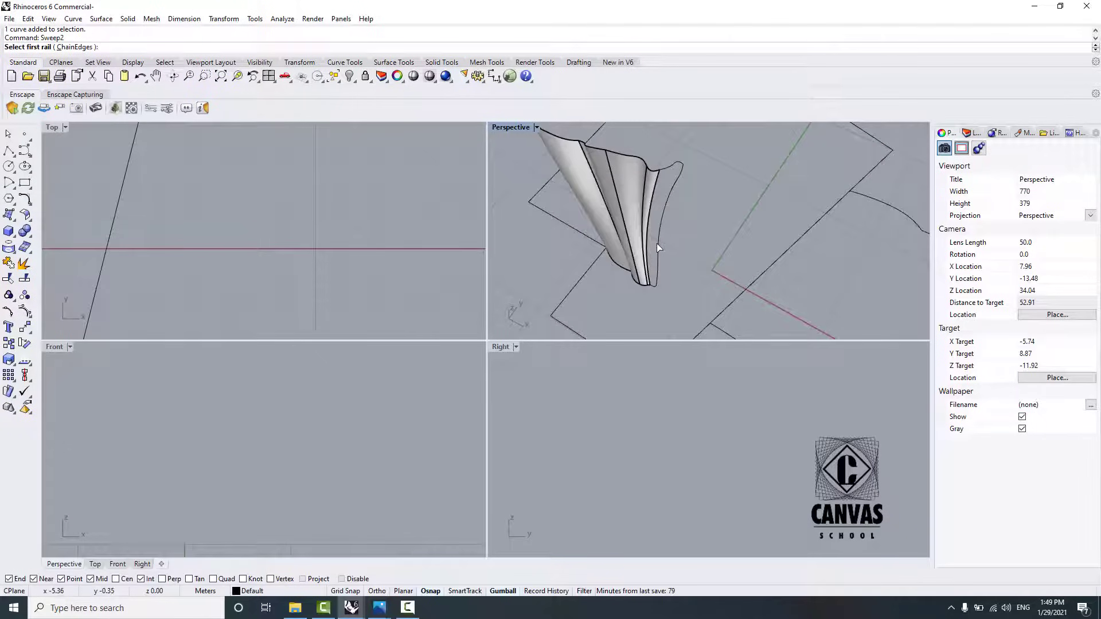
pyautogui.click(659, 243)
pyautogui.click(655, 188)
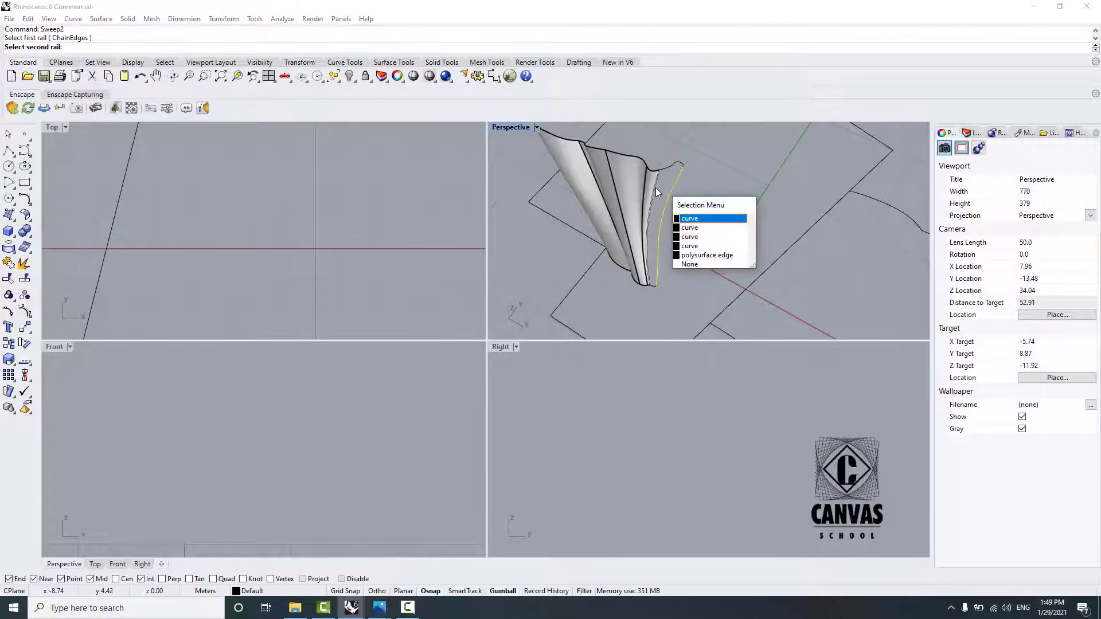
pyautogui.press('Return')
pyautogui.click(670, 166)
pyautogui.press('Return')
pyautogui.click(655, 288)
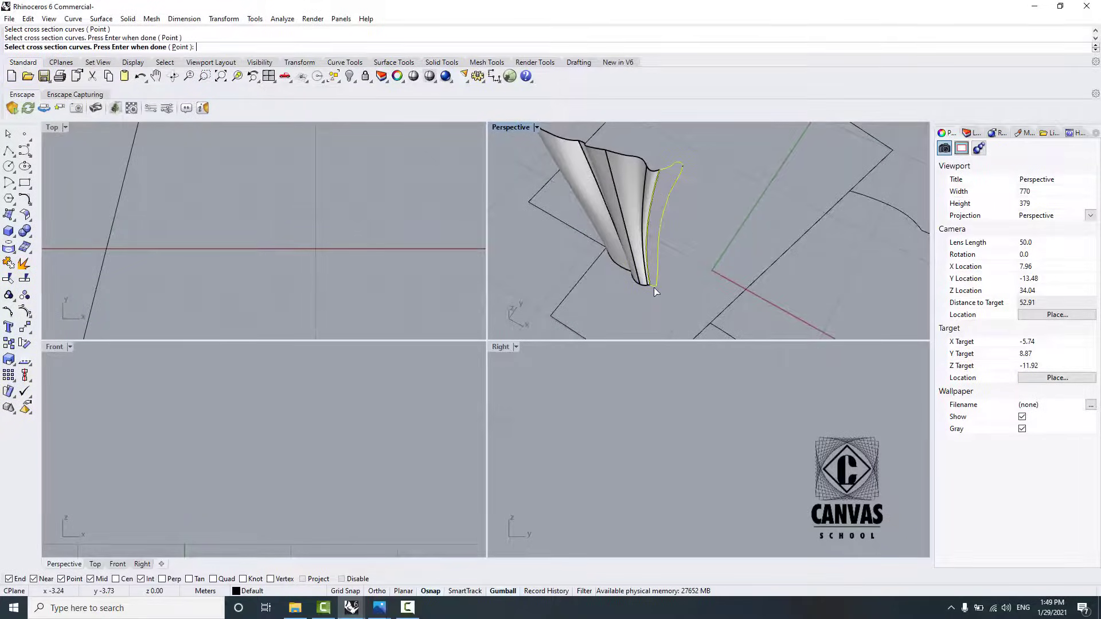
pyautogui.press('Return')
pyautogui.click(561, 535)
pyautogui.moveTo(737, 178); pyautogui.dragTo(616, 261, button='right')
pyautogui.scroll(-5, 699, 212)
pyautogui.scroll(5, 677, 223)
pyautogui.scroll(-4, 612, 212)
pyautogui.scroll(2, 617, 210)
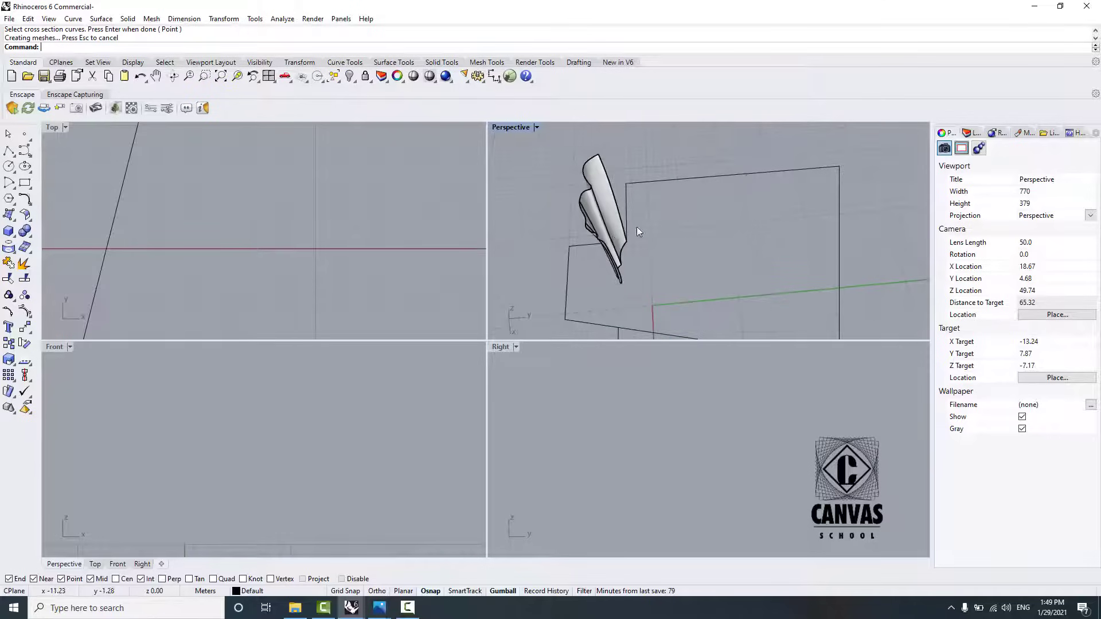
pyautogui.moveTo(408, 607)
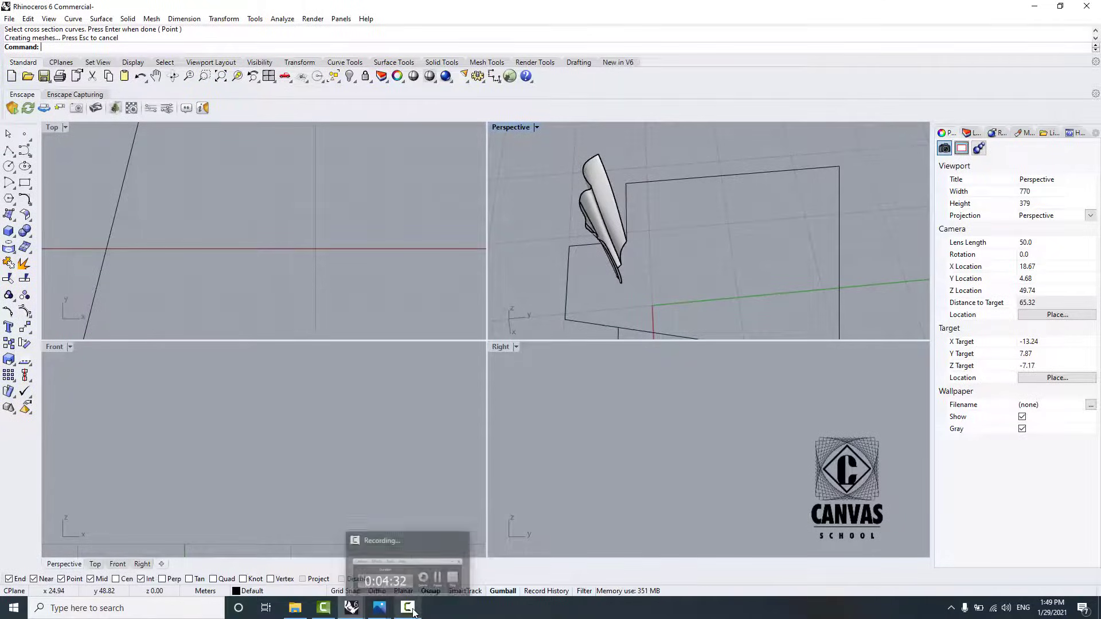
pyautogui.click(410, 565)
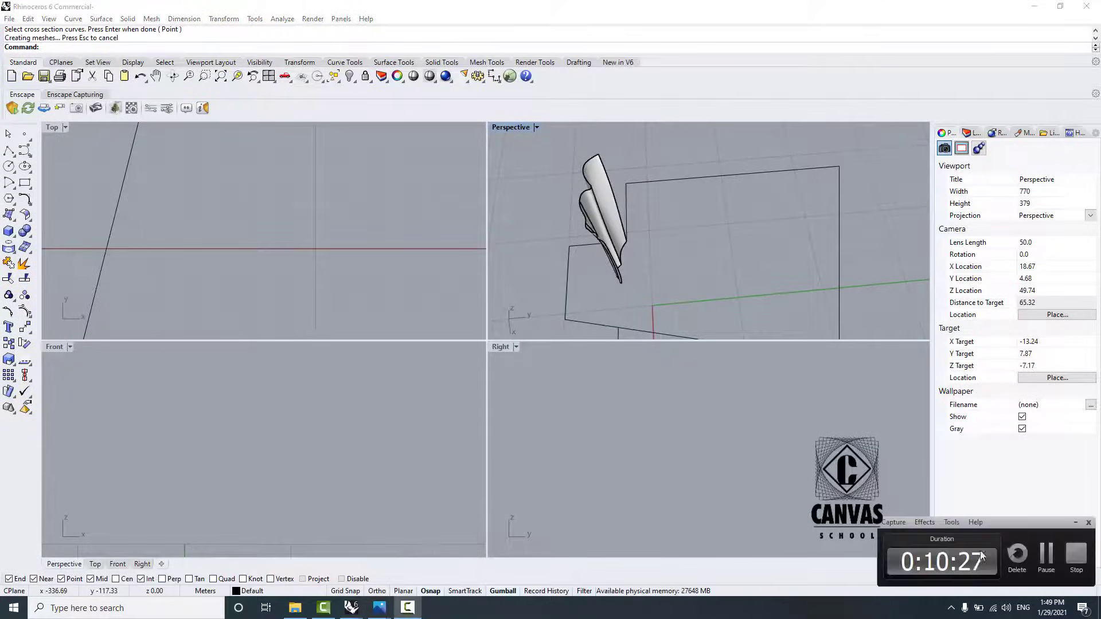
pyautogui.click(1047, 553)
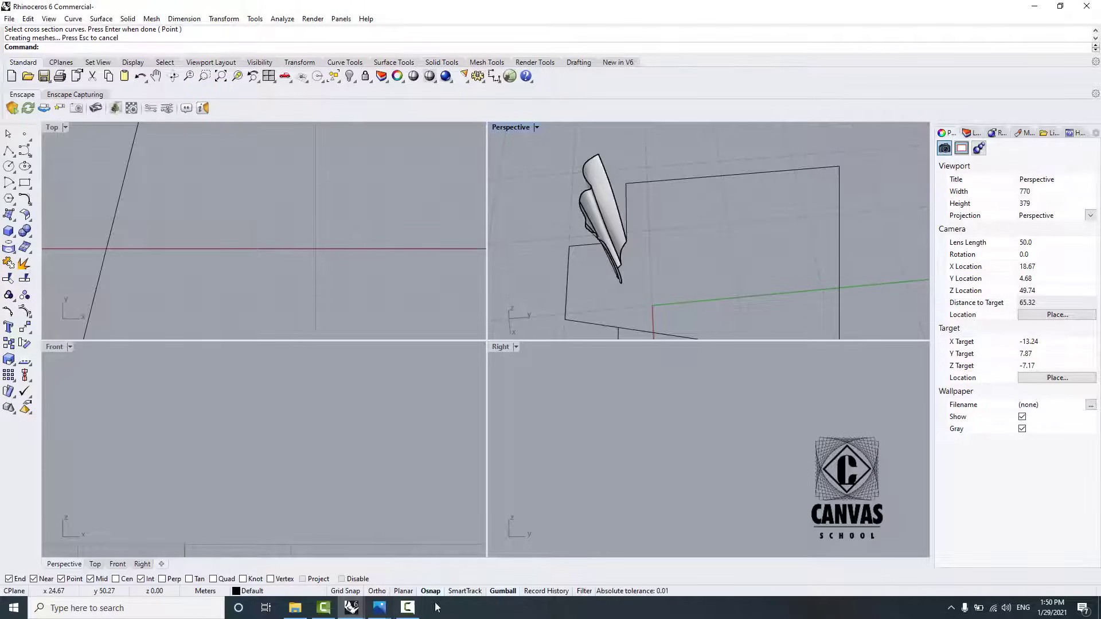
pyautogui.click(408, 609)
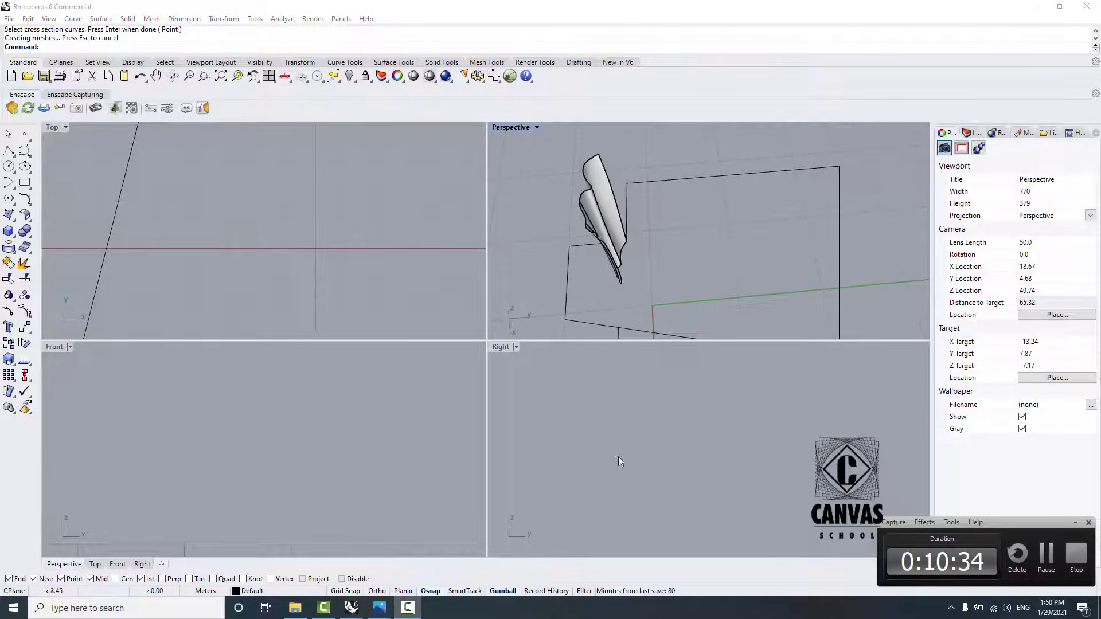
pyautogui.click(408, 608)
# Step: Start ExtrudeSrf on the wide strip at the shell's end, and define the direction by two points at its lower outer corner
pyautogui.moveTo(710, 141); pyautogui.dragTo(596, 225, button='right')
pyautogui.write('tr')
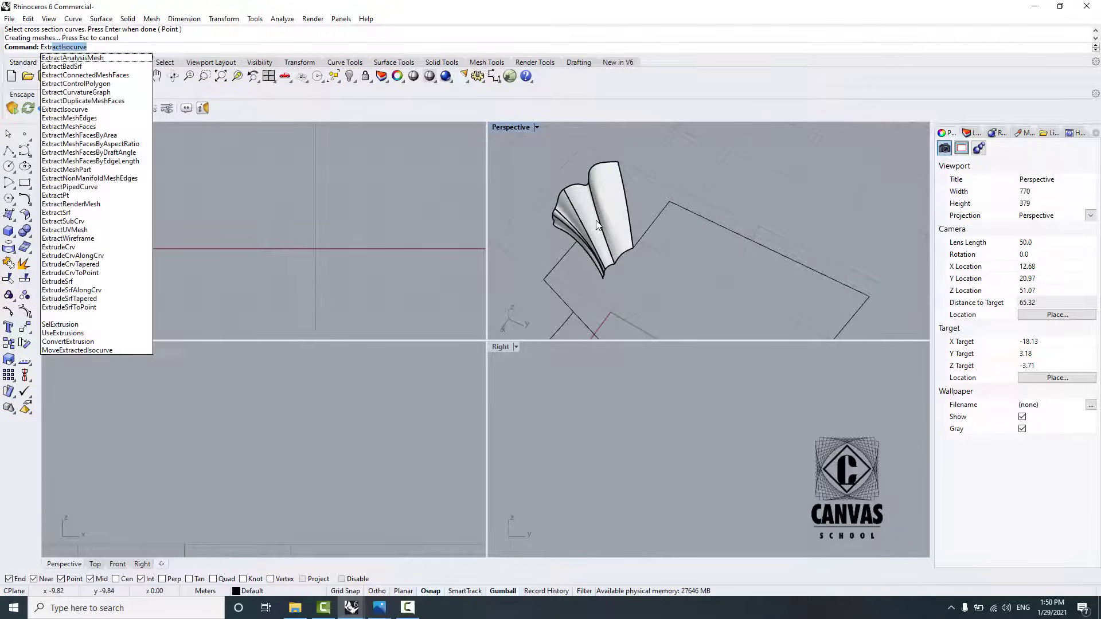
pyautogui.write('u')
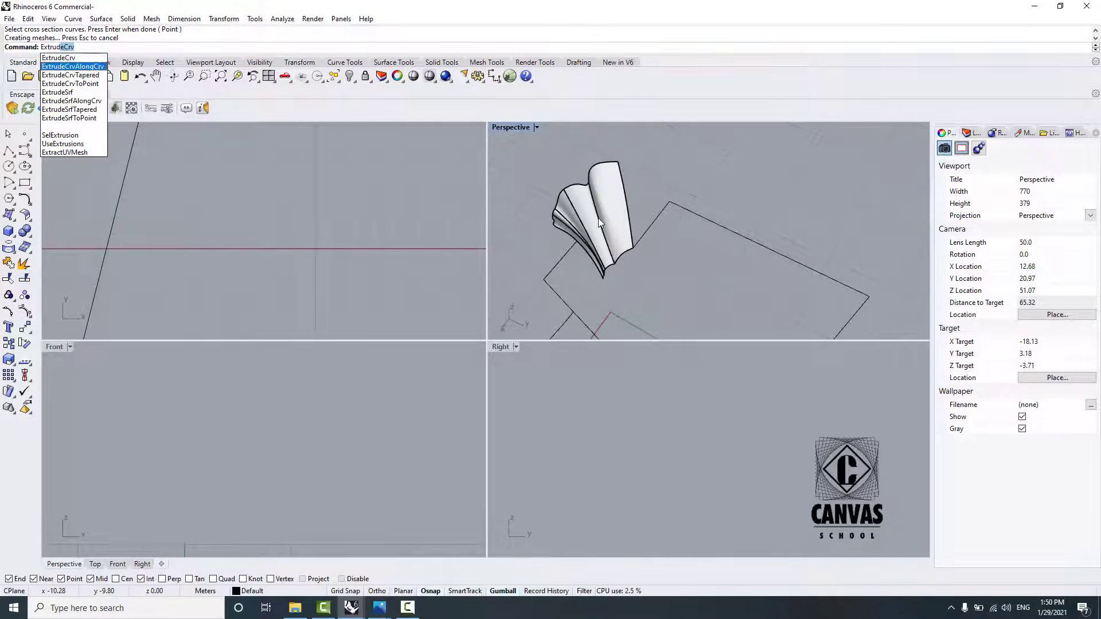
pyautogui.write('de')
pyautogui.click(63, 93)
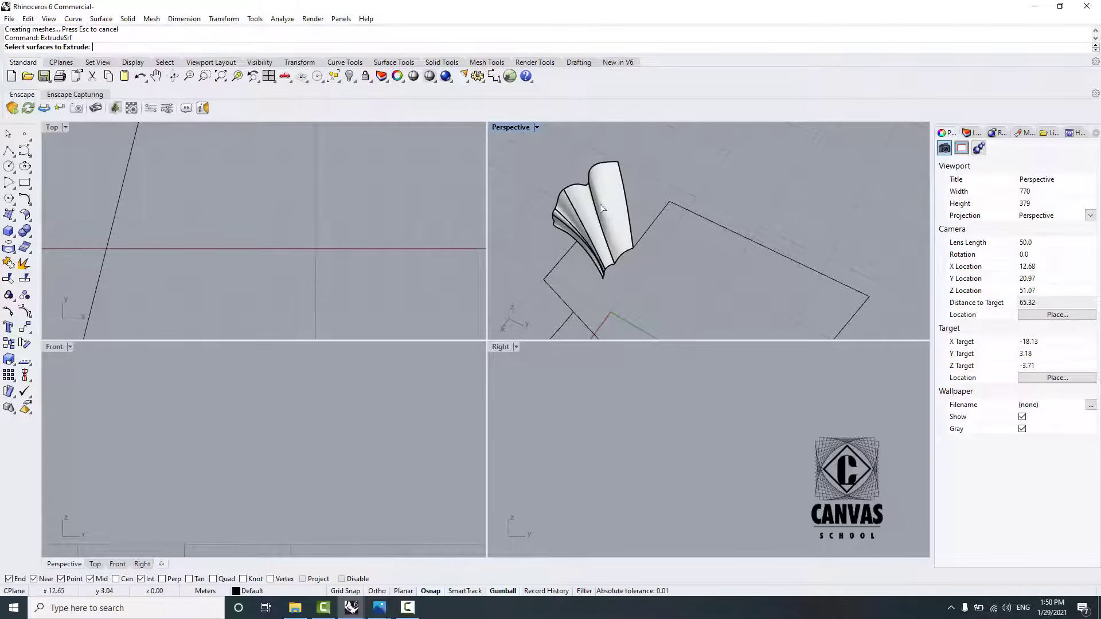
pyautogui.click(602, 206)
pyautogui.press('Return')
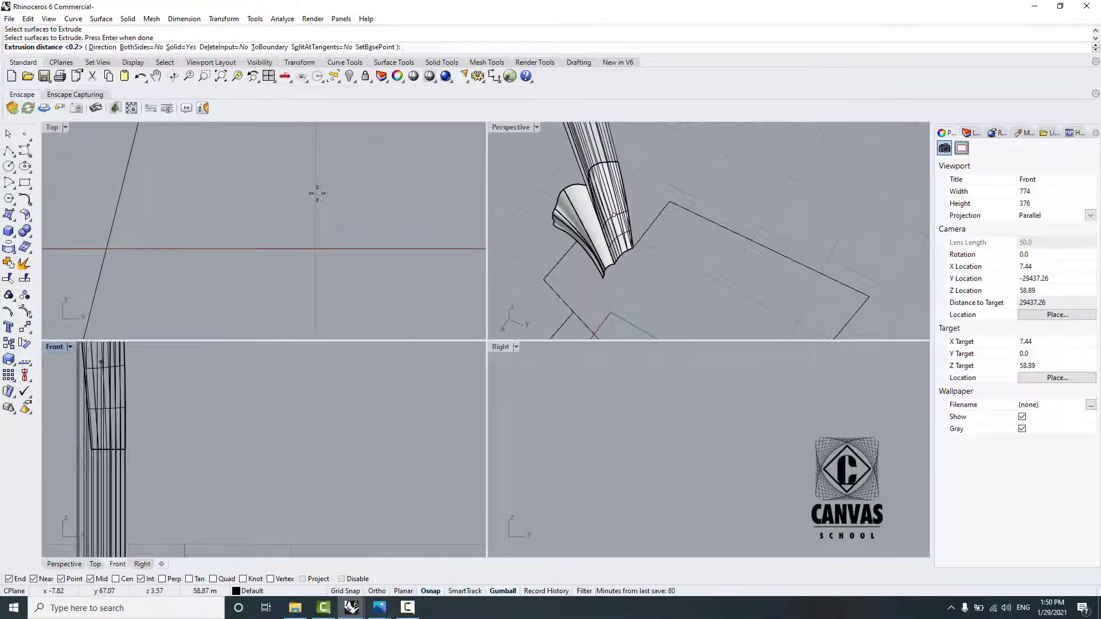
pyautogui.click(103, 46)
pyautogui.scroll(9, 662, 258)
pyautogui.scroll(5, 662, 259)
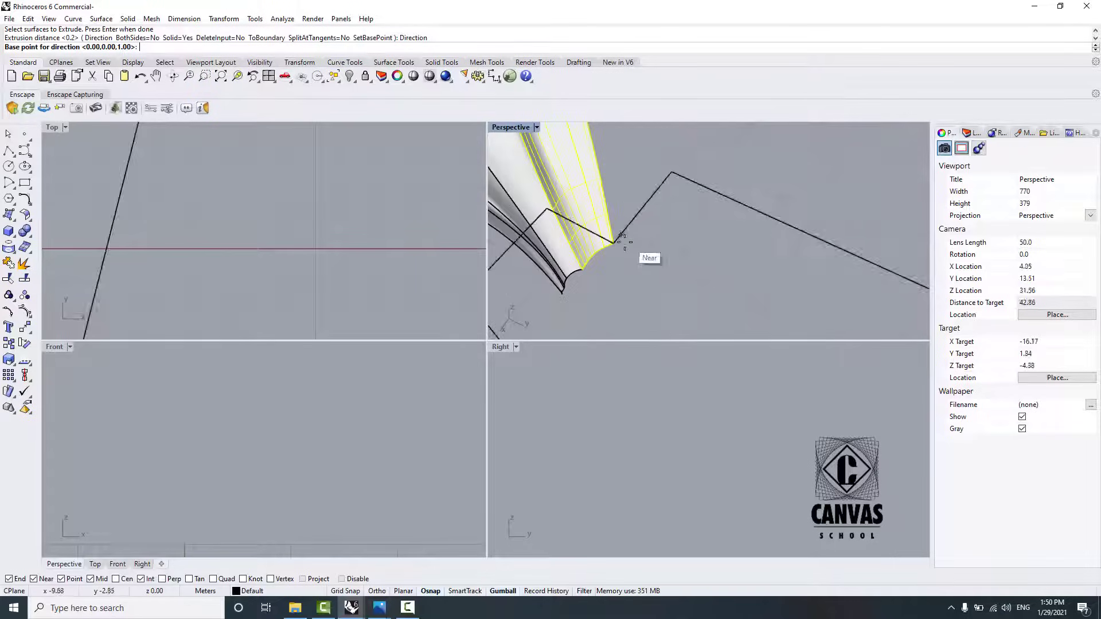
pyautogui.click(590, 246)
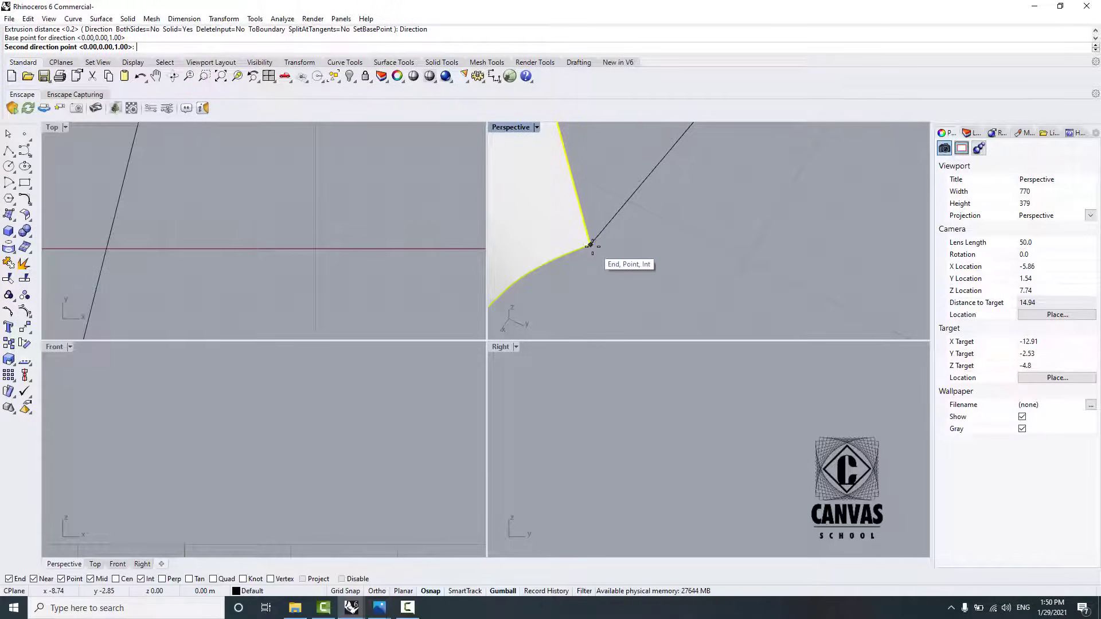
pyautogui.scroll(4, 590, 245)
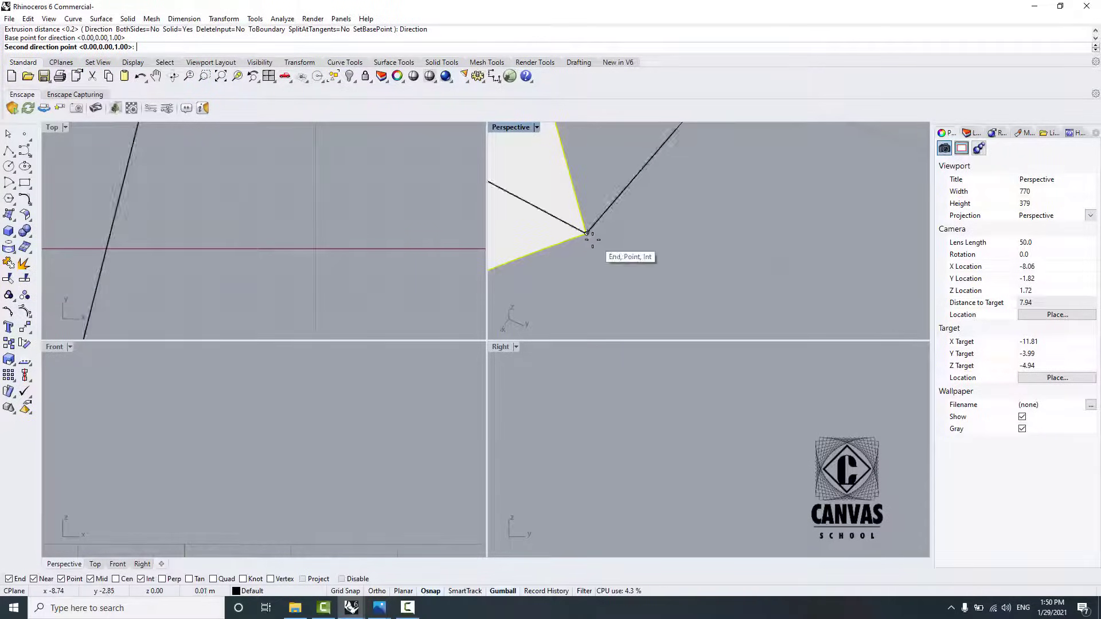
pyautogui.click(594, 240)
# Step: Set the wide end strip's extrusion distance to 0.5 m and finish the solid extrusion
pyautogui.scroll(-5, 613, 241)
pyautogui.scroll(-6, 617, 241)
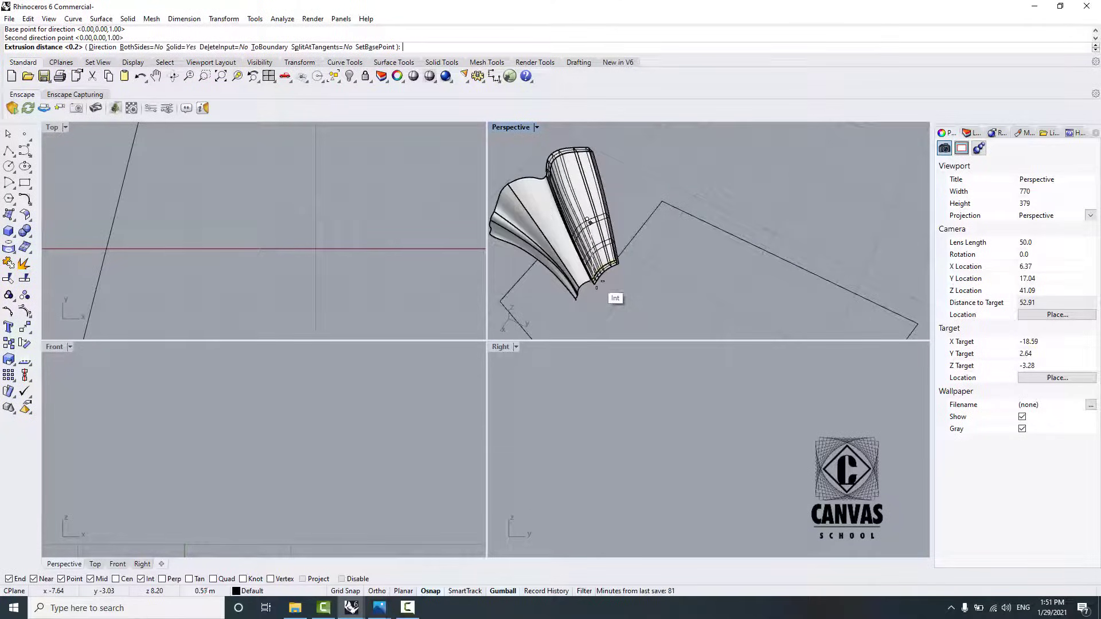
pyautogui.write('.5')
pyautogui.press('Return')
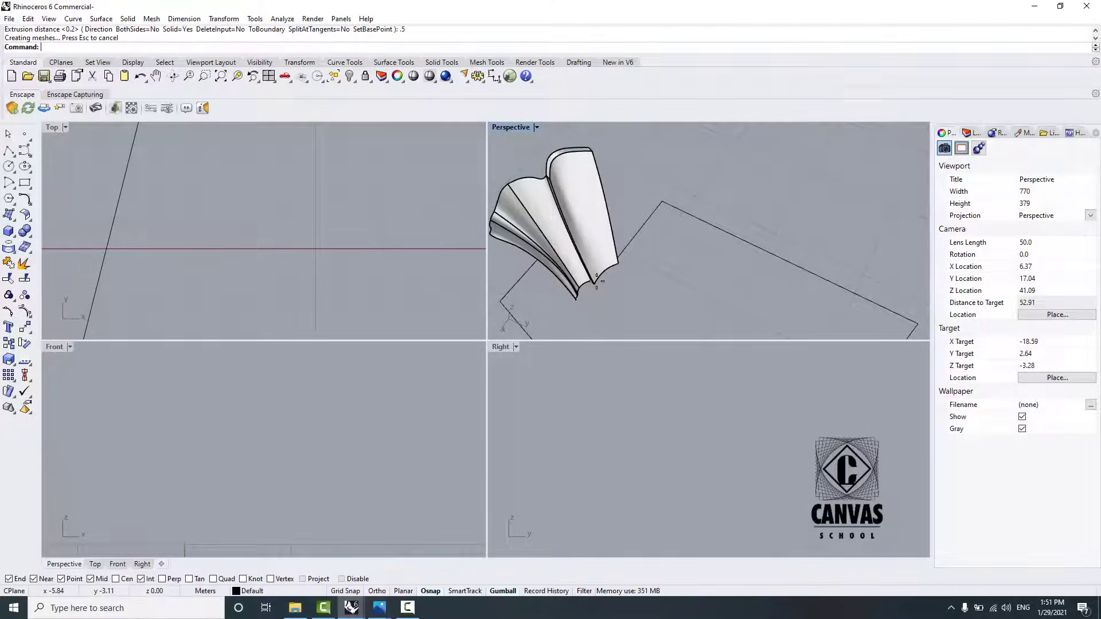
pyautogui.press('Return')
pyautogui.click(531, 205)
pyautogui.press('Return')
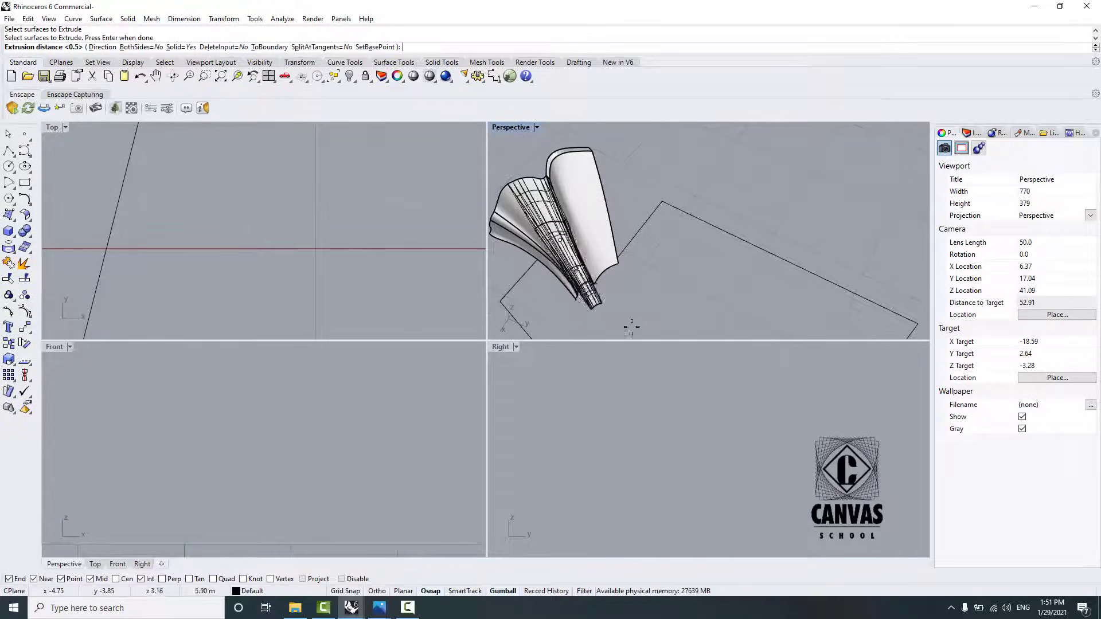
pyautogui.press('Escape')
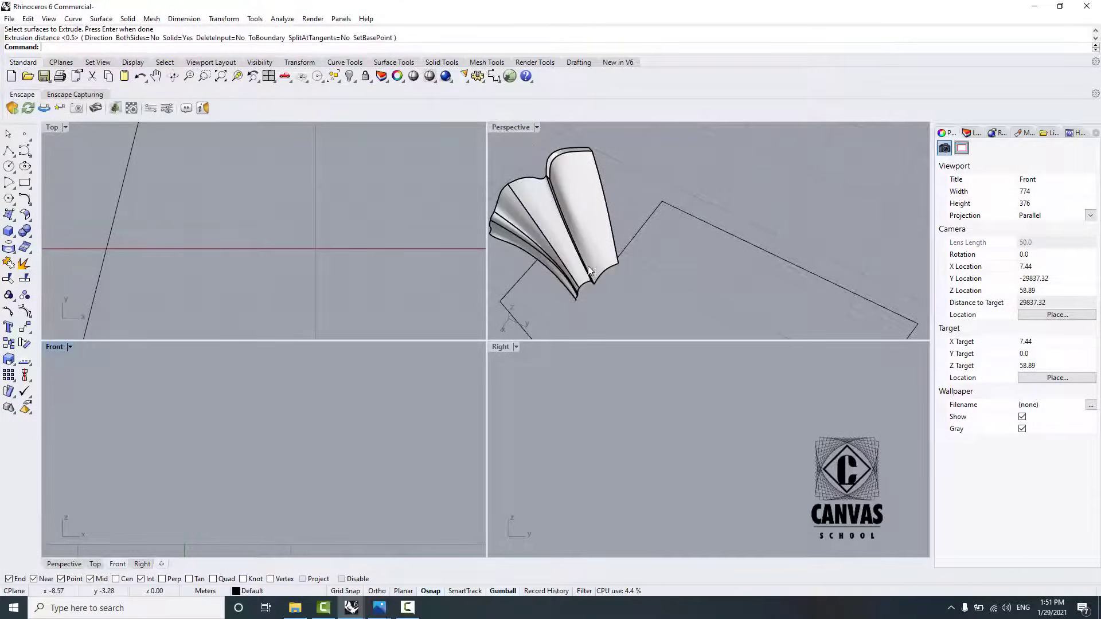
# Step: Extrude the wide strip beside the finished end strip with ExtrudeSrf, accepting the default 0.5 m distance
pyautogui.press('Return')
pyautogui.click(545, 205)
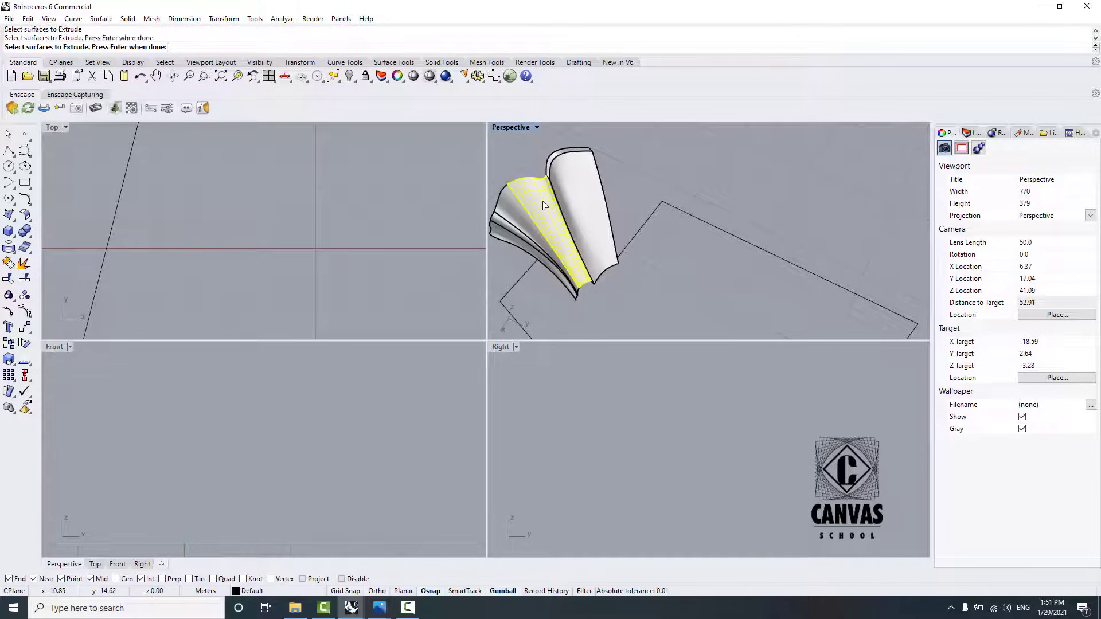
pyautogui.press('Return')
pyautogui.press('Return')
# Step: Extrude the strips beside the end strip 0.5 m as solids, defining the direction by two points at the lower corner next to the end strip
pyautogui.click(541, 205)
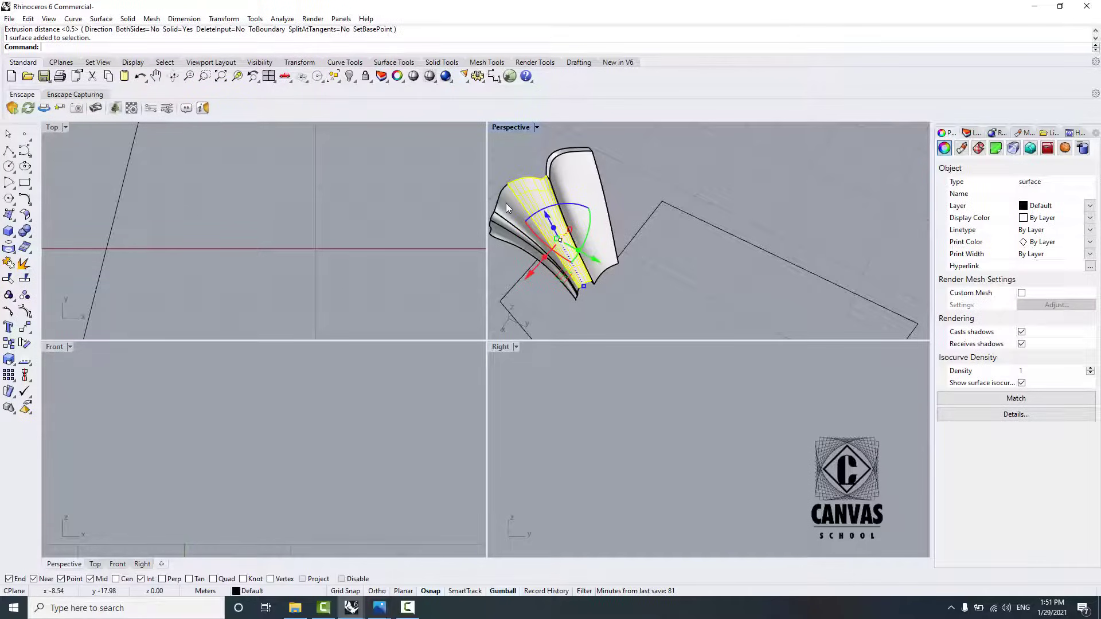
pyautogui.press('Return')
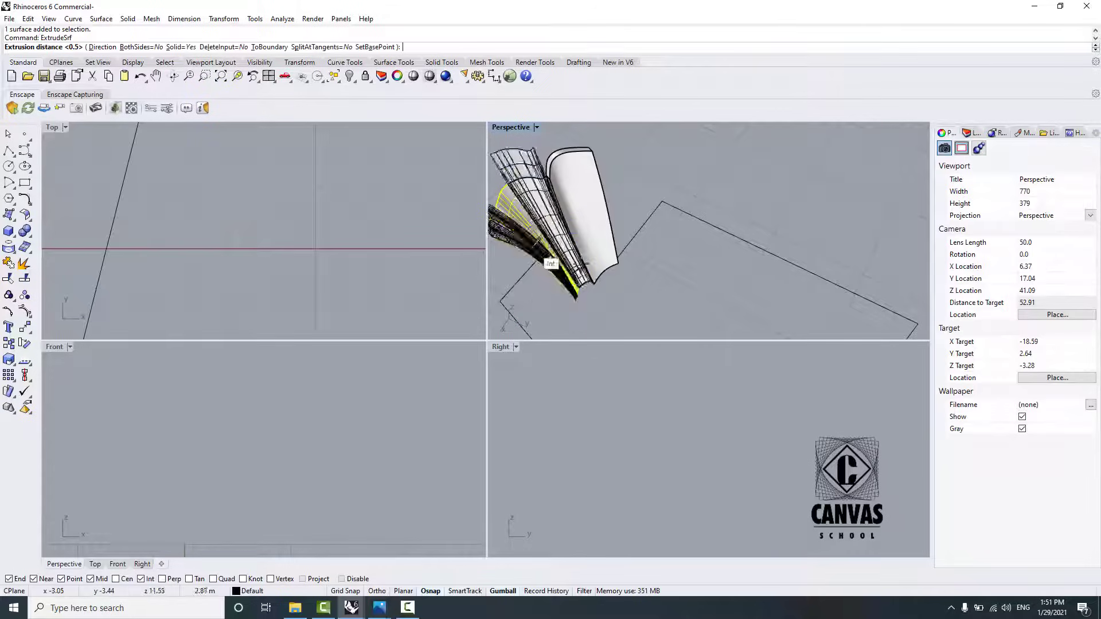
pyautogui.write('d')
pyautogui.press('Return')
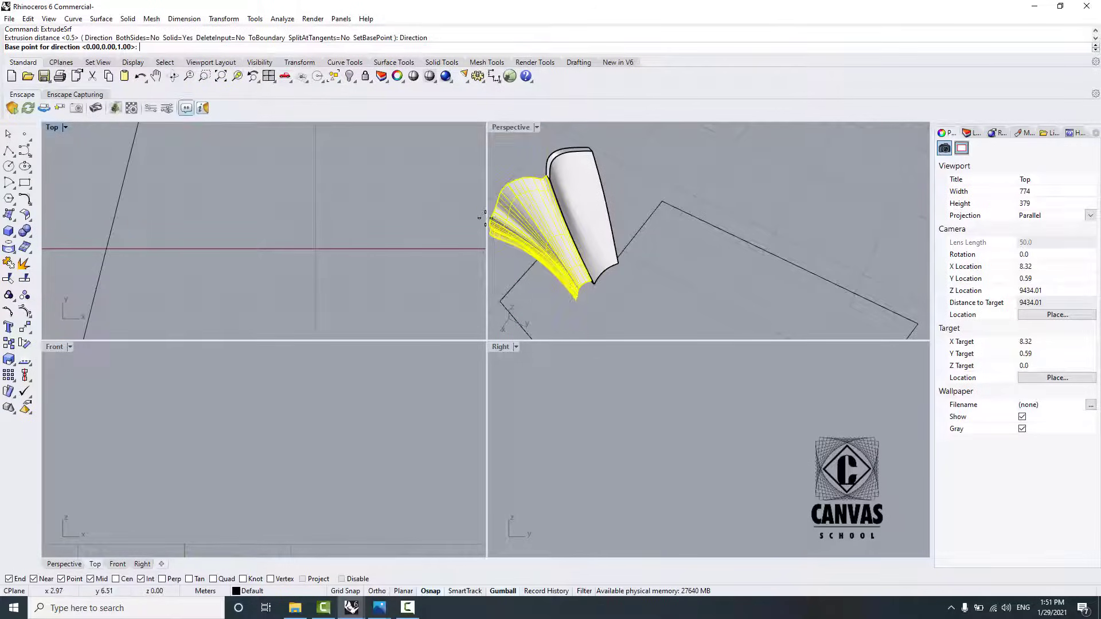
pyautogui.scroll(5, 597, 295)
pyautogui.click(574, 266)
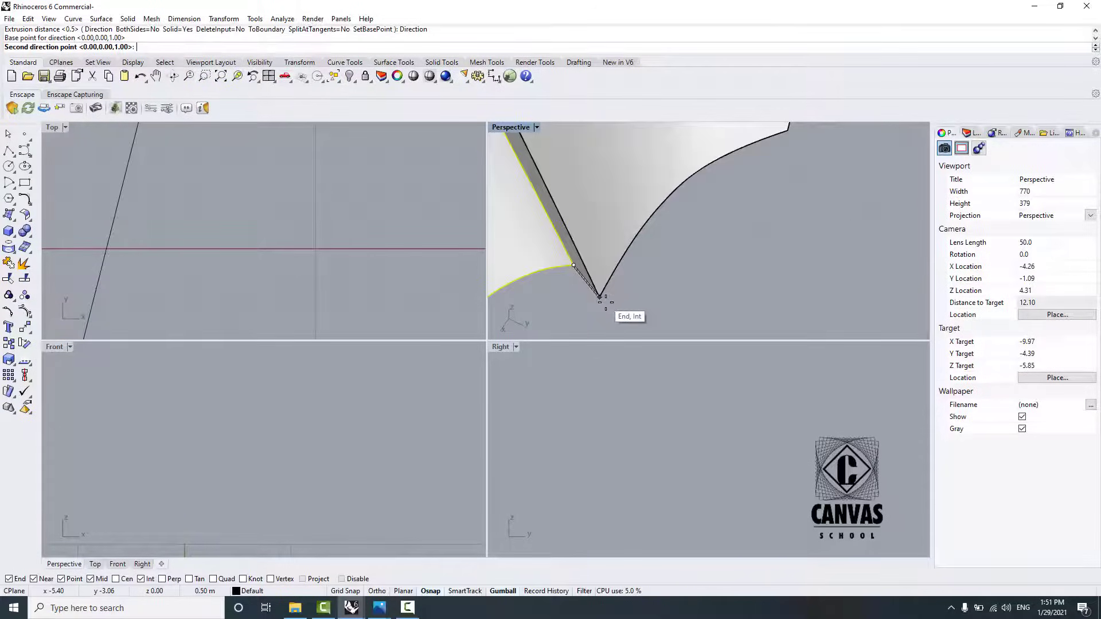
pyautogui.click(600, 297)
pyautogui.scroll(-8, 769, 270)
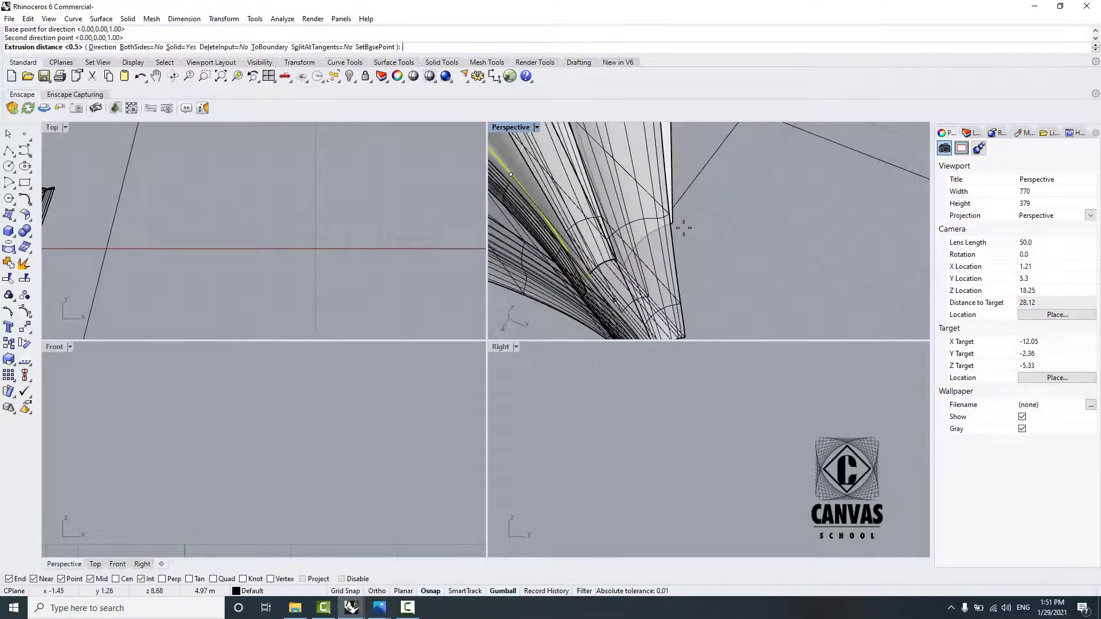
pyautogui.write('.')
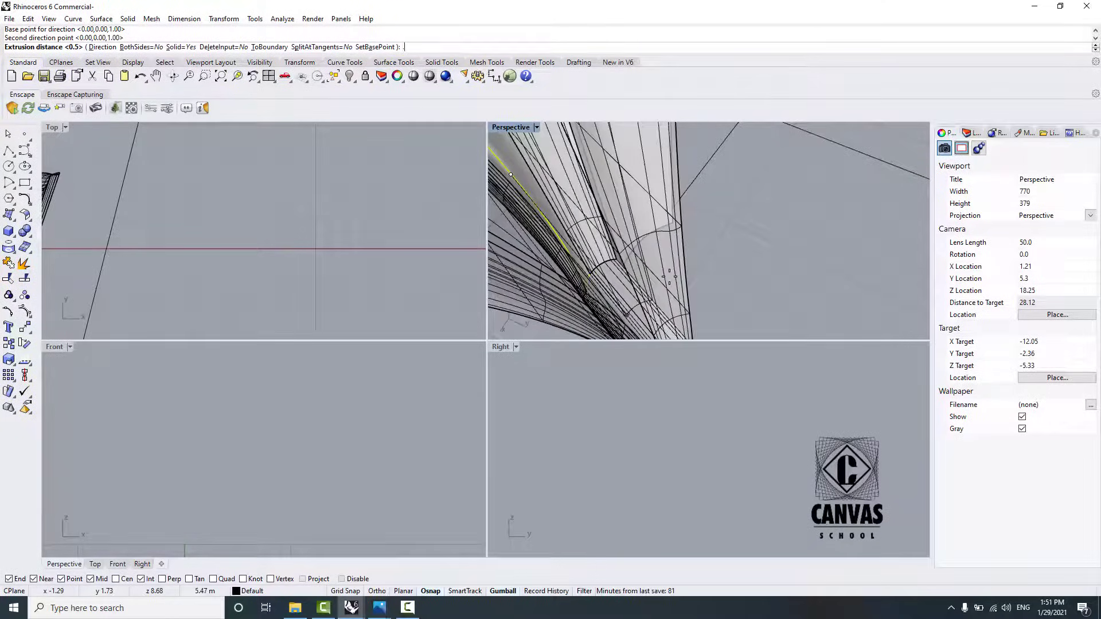
pyautogui.write('5')
pyautogui.press('Return')
# Step: Extrude the next darker strip of the fan with ExtrudeSrf, accepting the default 0.5 m distance
pyautogui.scroll(-2, 669, 276)
pyautogui.click(553, 292)
pyautogui.moveTo(552, 292)
pyautogui.mouseDown(button='right')
pyautogui.moveTo(613, 287)
pyautogui.moveTo(652, 302)
pyautogui.moveTo(559, 280)
pyautogui.mouseUp(button='right')
pyautogui.rightClick(530, 230)
pyautogui.click(525, 222)
pyautogui.rightClick(525, 221)
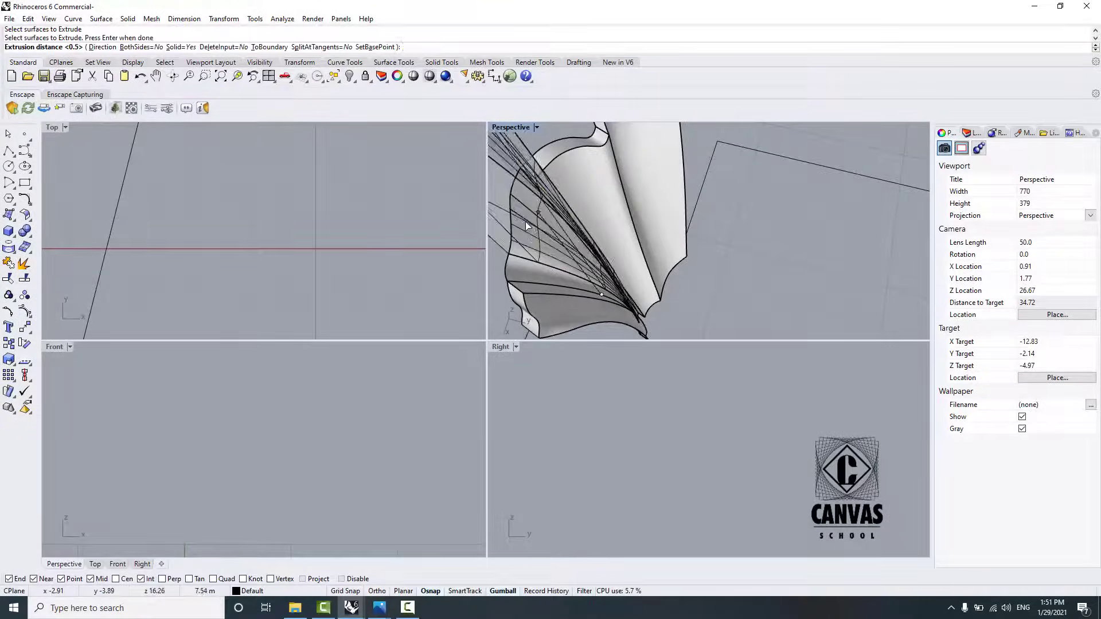
pyautogui.press('Return')
pyautogui.click(529, 250)
pyautogui.press('Return')
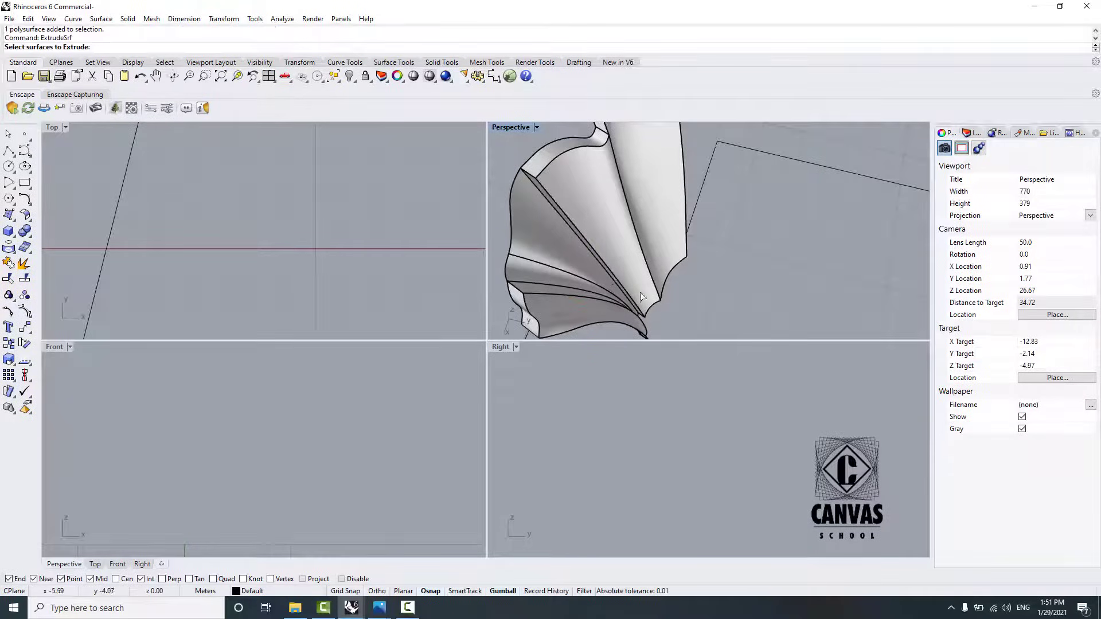
pyautogui.press('Return')
# Step: Start ExtrudeSrf on the two strips beside the last thickened one and redefine the extrusion direction at their lower corner
pyautogui.press('Return')
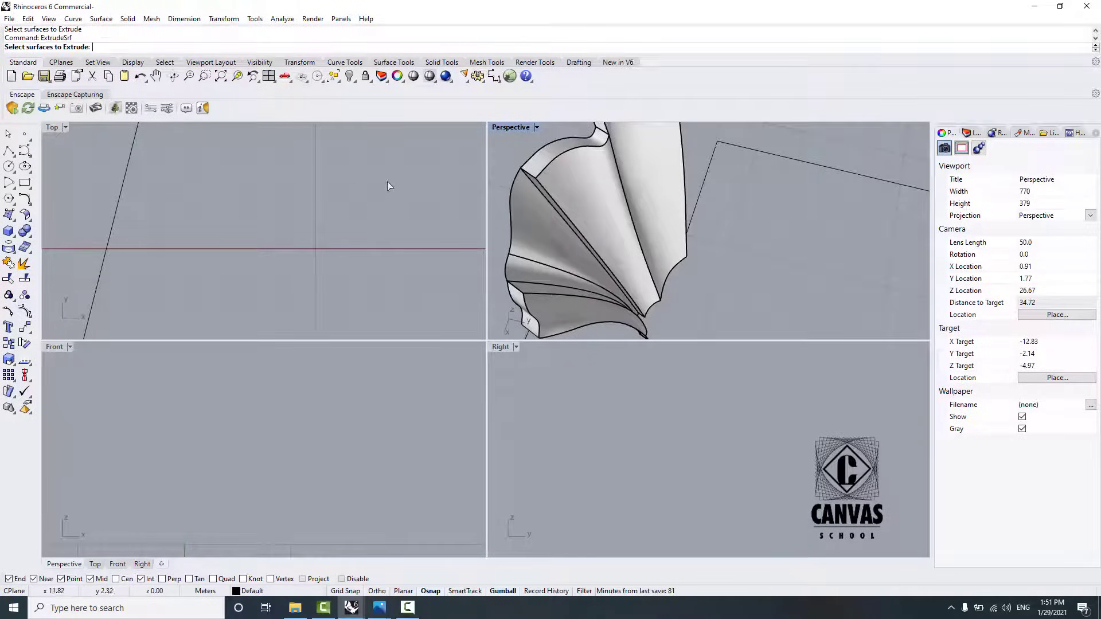
pyautogui.click(548, 249)
pyautogui.click(539, 277)
pyautogui.press('Return')
pyautogui.scroll(-8, 597, 241)
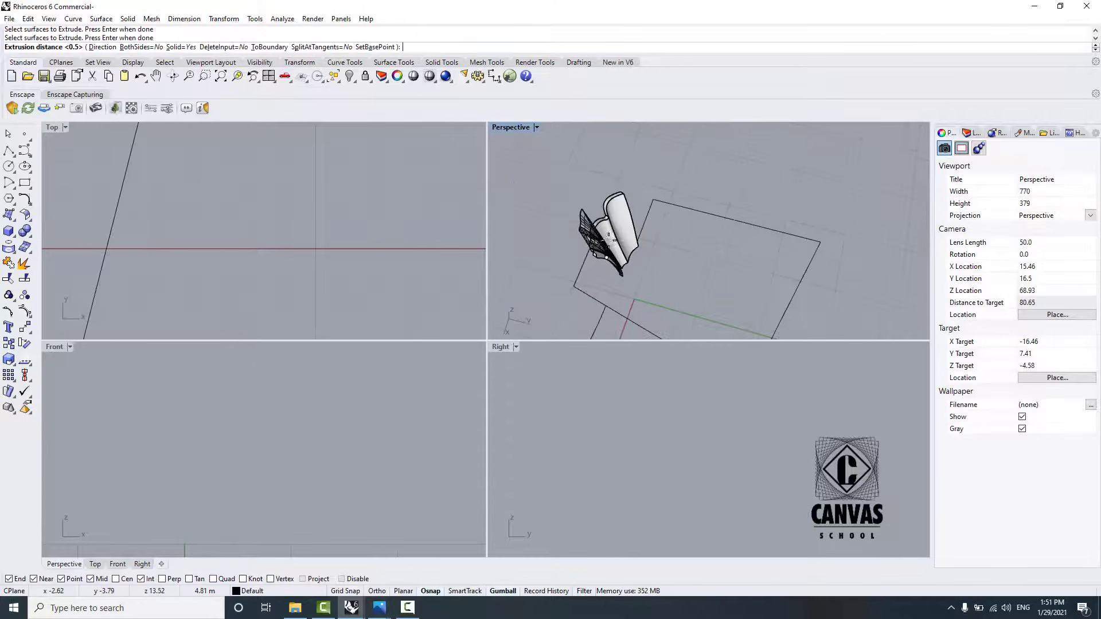
pyautogui.scroll(2, 599, 247)
pyautogui.click(104, 48)
pyautogui.scroll(8, 636, 282)
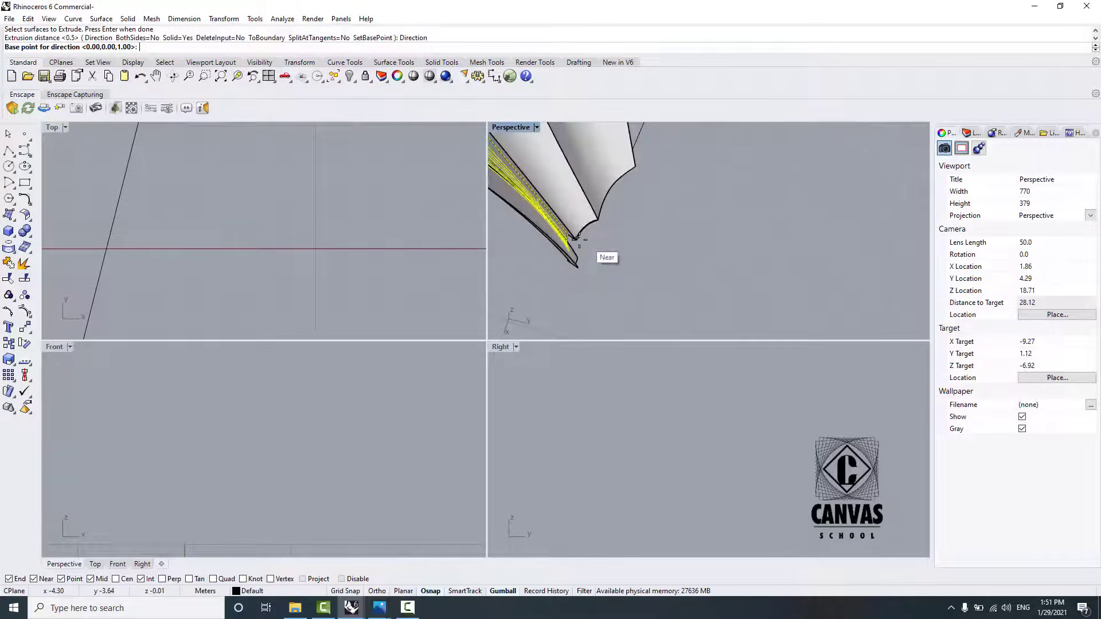
pyautogui.scroll(6, 581, 241)
pyautogui.press('Return')
pyautogui.press('Return')
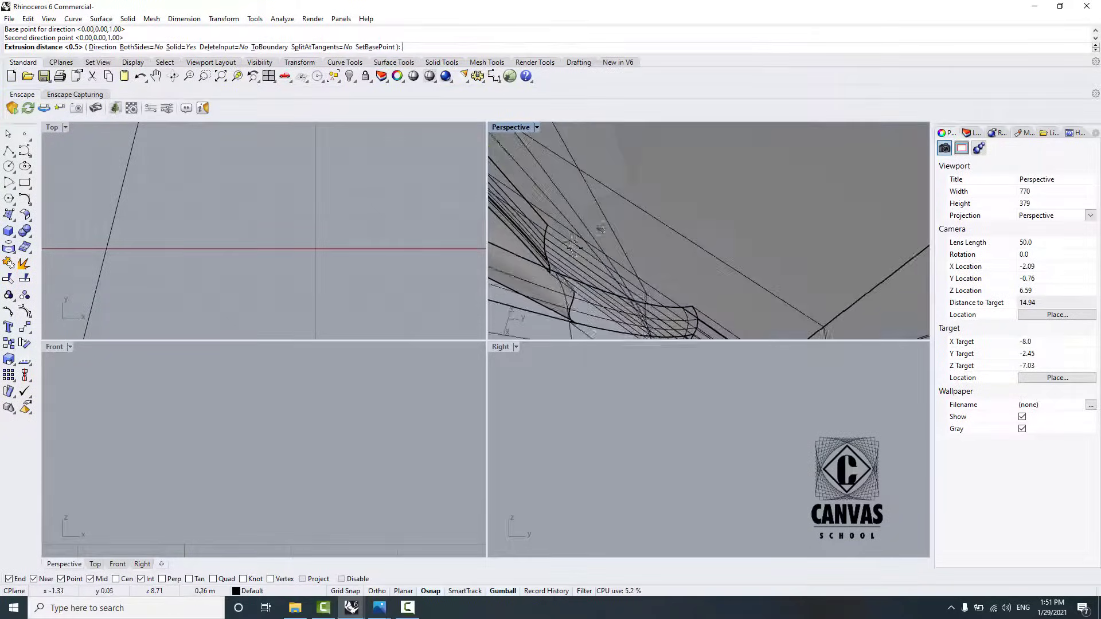
# Step: Set the extrusion distance of the two strips to 0.5 m and finish the solids
pyautogui.write('.5')
pyautogui.press('Return')
pyautogui.scroll(-10, 642, 260)
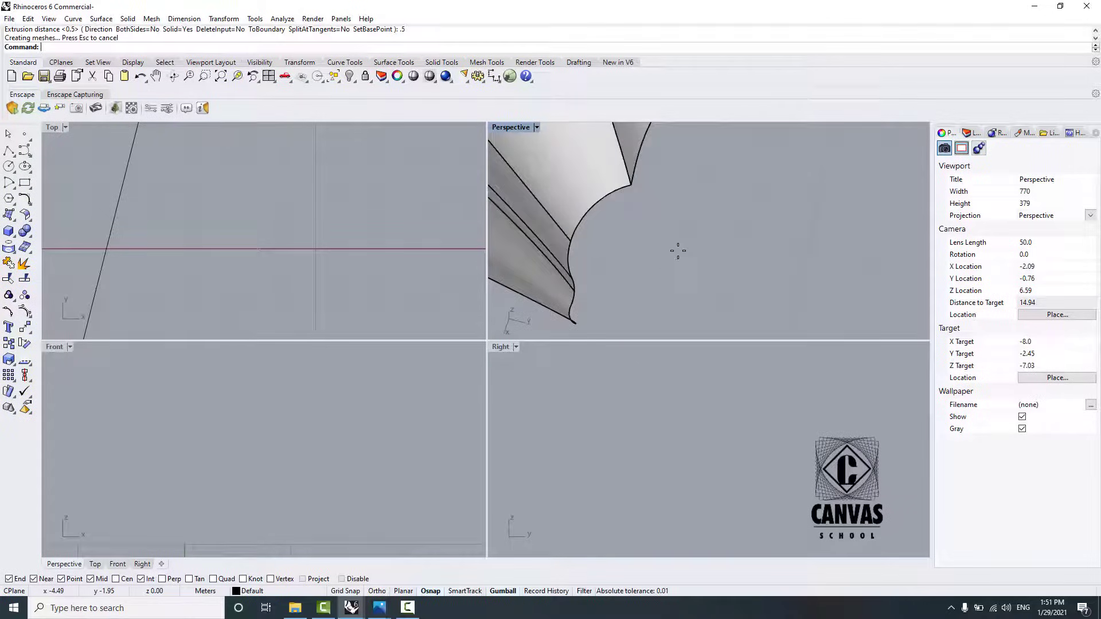
# Step: Select the complete shell with its construction curves and move it over to the curved part of the plan outline
pyautogui.moveTo(547, 232); pyautogui.dragTo(709, 255, button='right')
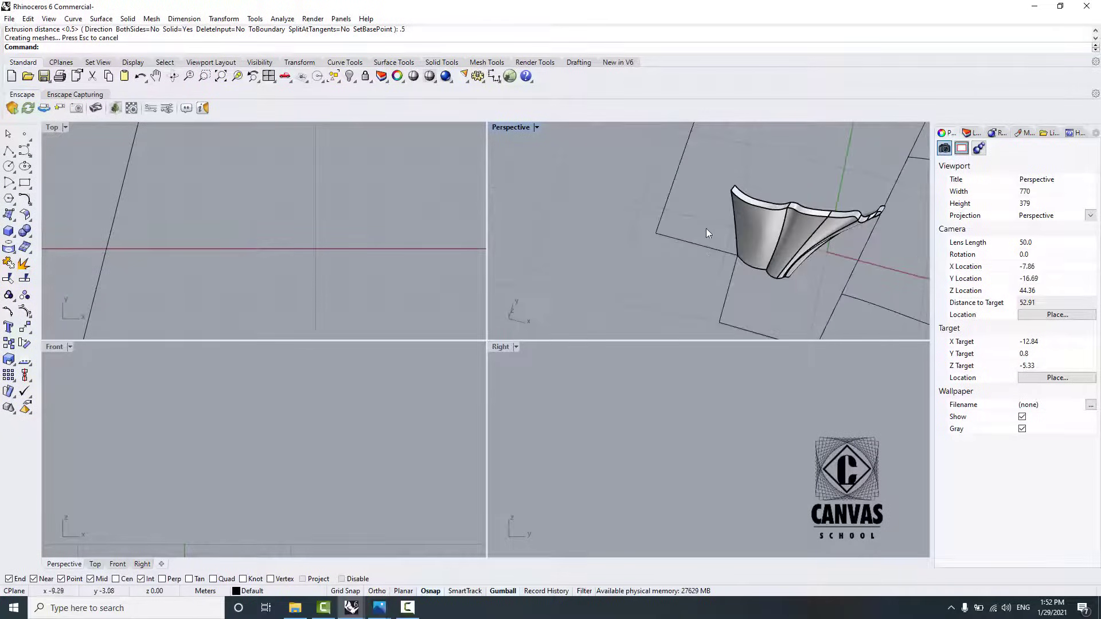
pyautogui.moveTo(801, 213); pyautogui.dragTo(786, 191, button='right')
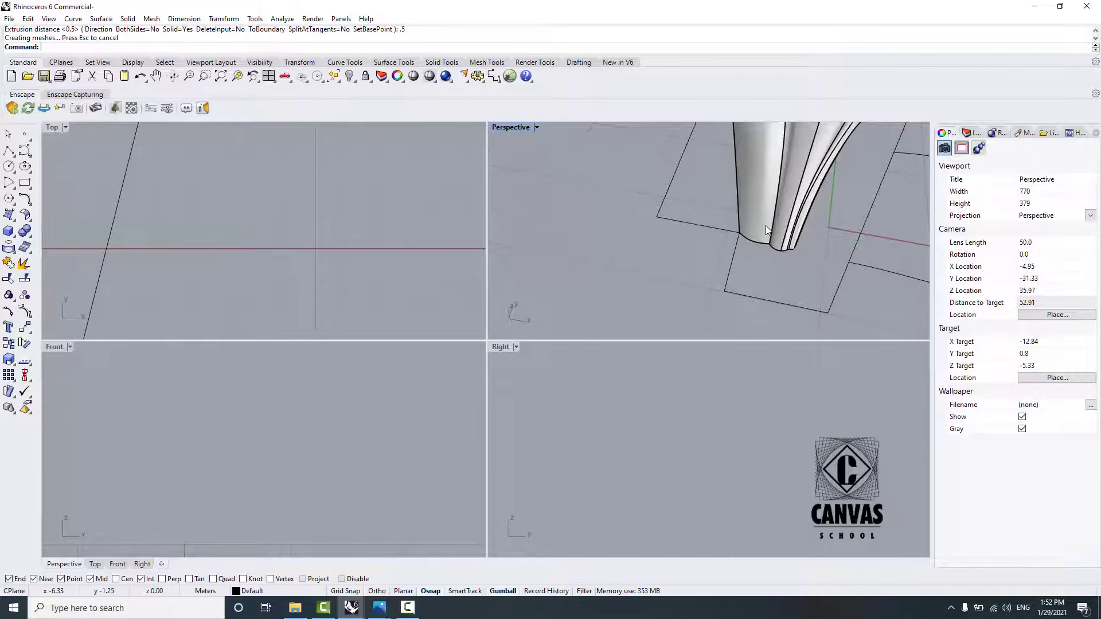
pyautogui.scroll(-5, 765, 225)
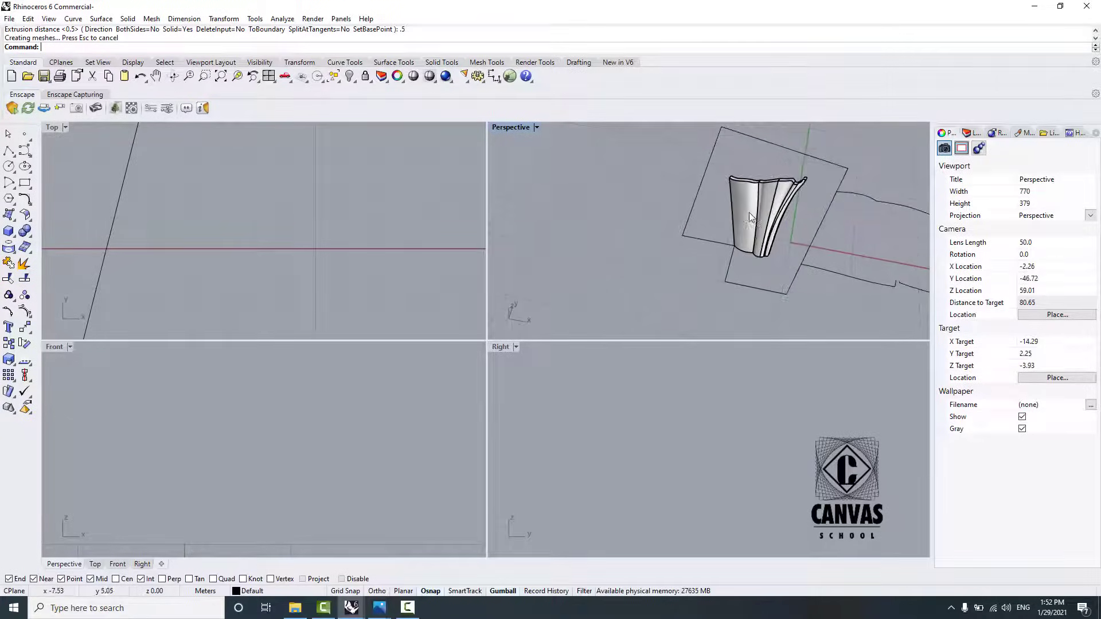
pyautogui.scroll(2, 737, 221)
pyautogui.scroll(-2, 710, 215)
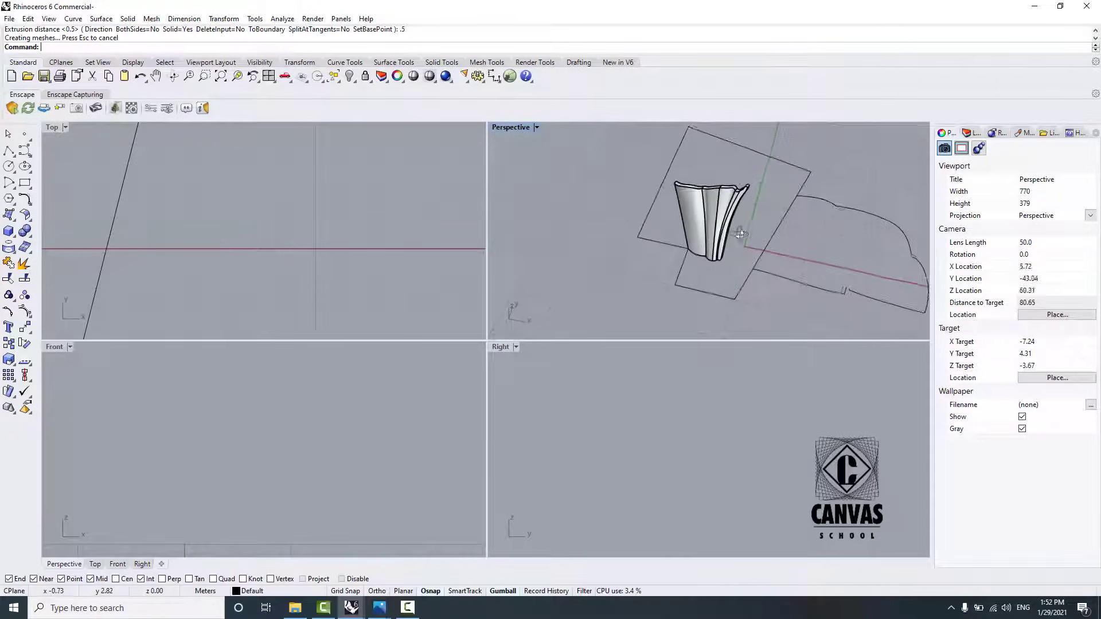
pyautogui.moveTo(759, 185); pyautogui.dragTo(894, 249)
pyautogui.scroll(-2, 641, 206)
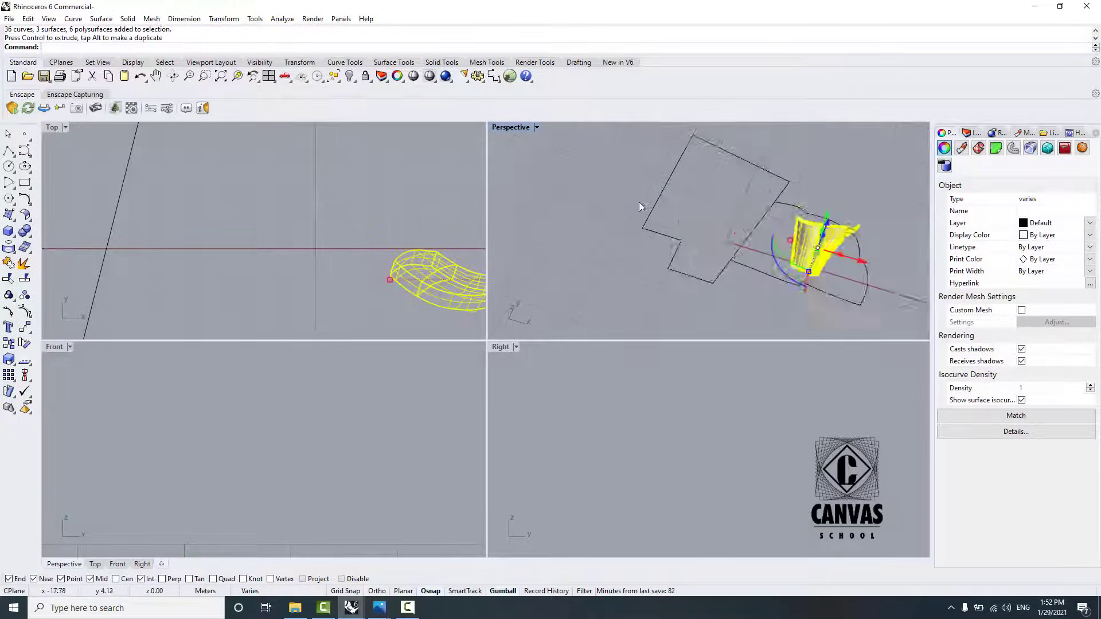
# Step: Try to rotate the shell freehand and move it to the far end of the plan outline, and undo both changes
pyautogui.keyDown('shift'); pyautogui.moveTo(849, 246); pyautogui.dragTo(682, 227, button='right'); pyautogui.keyUp('shift')
pyautogui.moveTo(608, 204); pyautogui.dragTo(696, 216)
pyautogui.scroll(2, 740, 232)
pyautogui.moveTo(801, 267); pyautogui.dragTo(706, 217, button='right')
pyautogui.moveTo(706, 217); pyautogui.dragTo(721, 212)
pyautogui.scroll(4, 694, 202)
pyautogui.moveTo(668, 310); pyautogui.dragTo(668, 330, button='right')
pyautogui.scroll(-2, 670, 172)
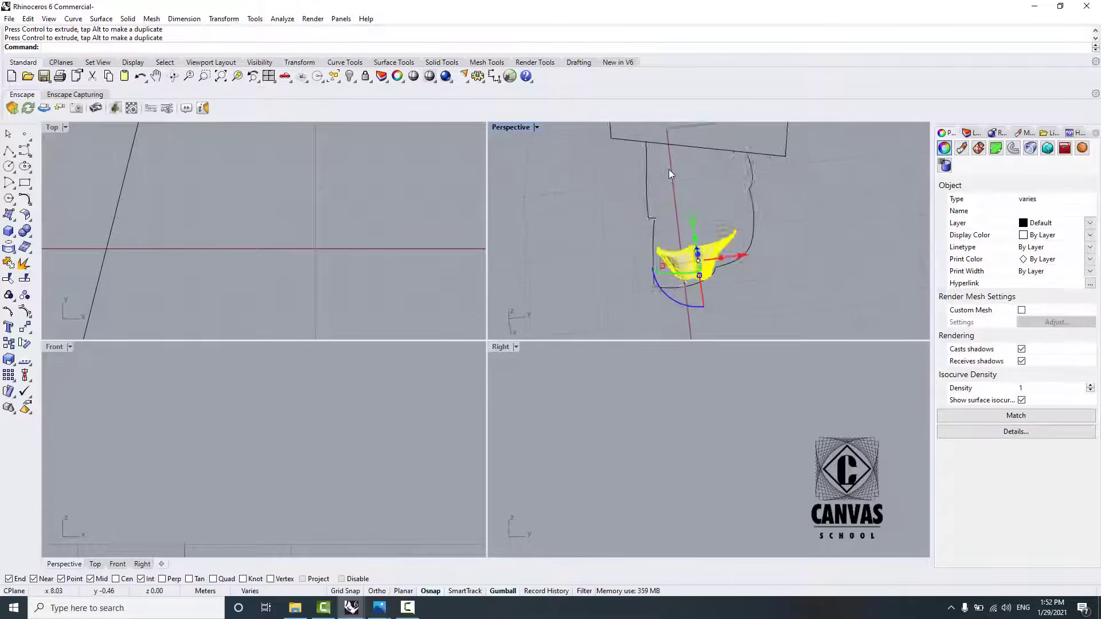
pyautogui.moveTo(672, 278); pyautogui.dragTo(681, 278)
pyautogui.scroll(-6, 736, 195)
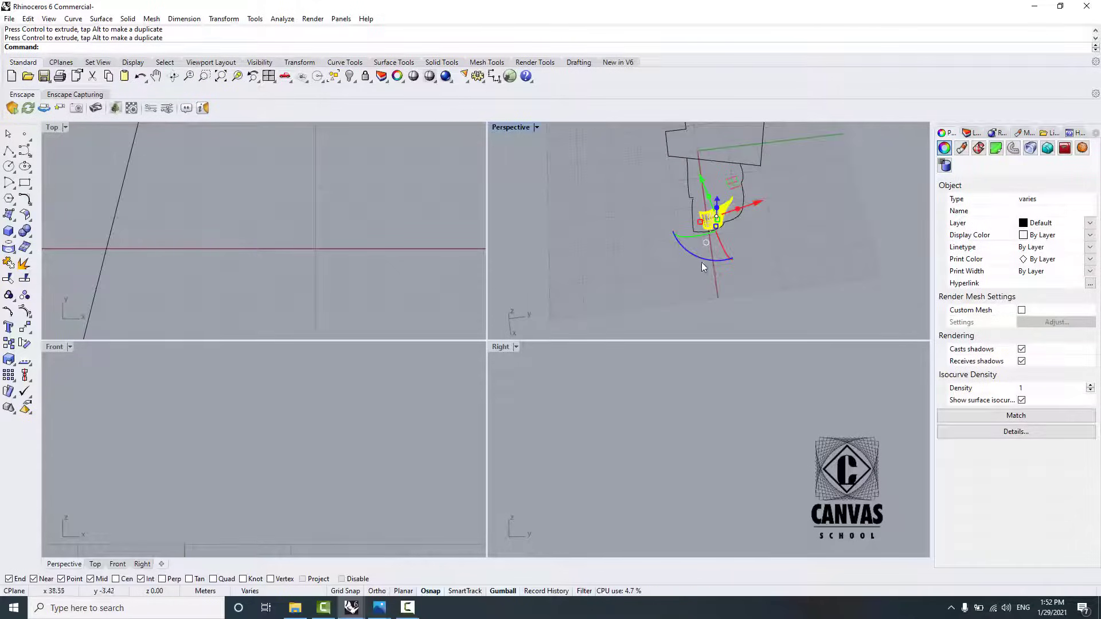
pyautogui.hotkey('ctrl', 'z')
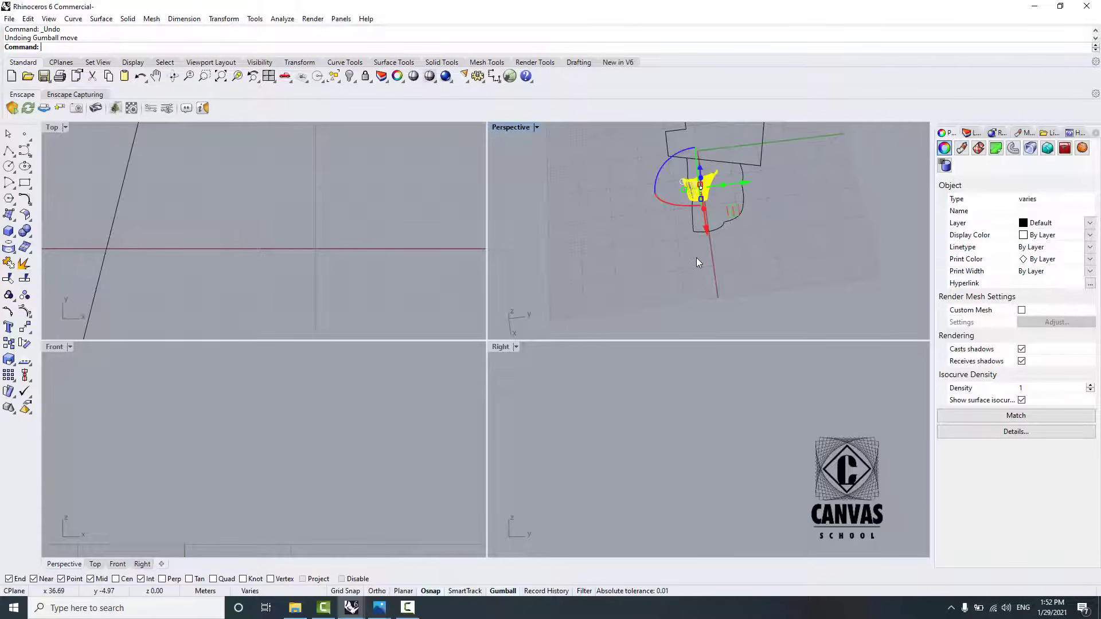
pyautogui.hotkey('ctrl', 'z')
# Step: Rotate the shell 90 degrees, move it along the red axis to just beyond the plan outline's far end, and clear the selection
pyautogui.scroll(1, 702, 178)
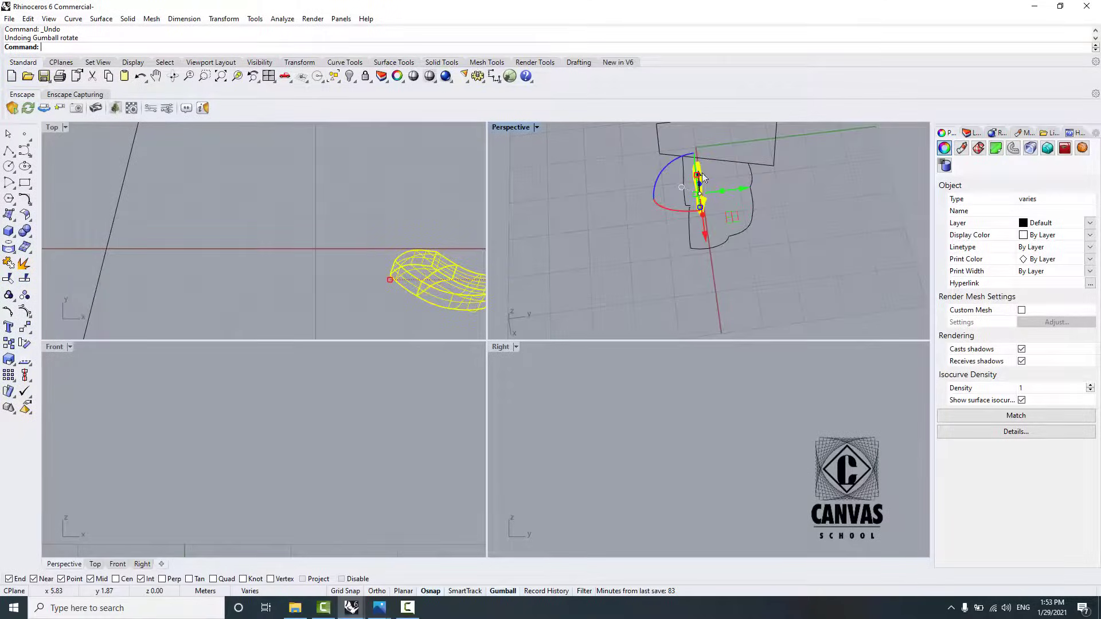
pyautogui.click(662, 179)
pyautogui.write('90')
pyautogui.press('Return')
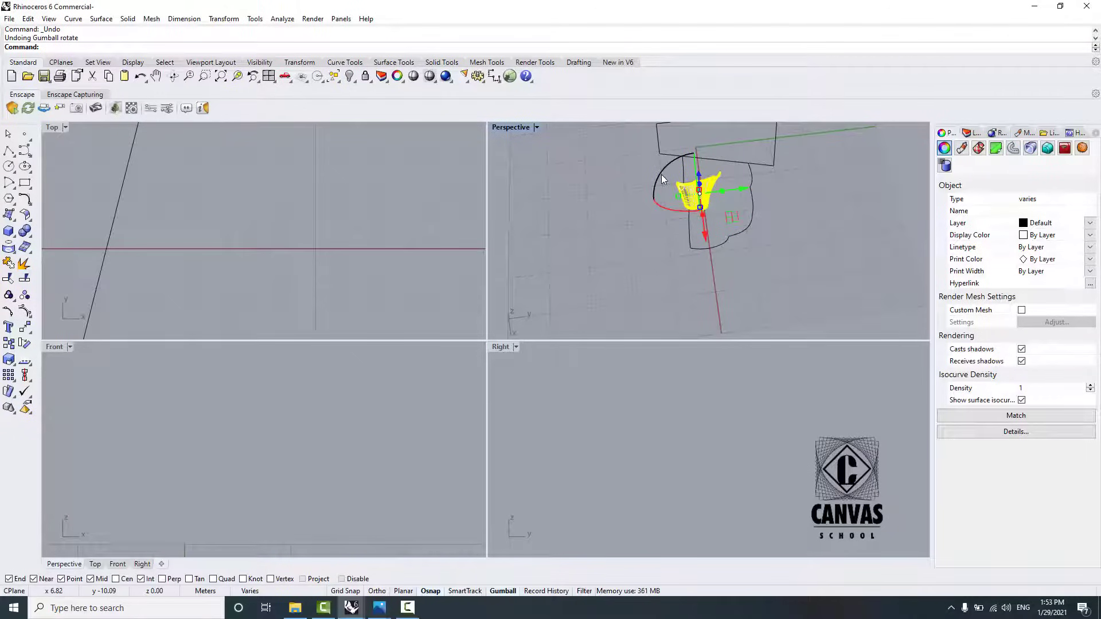
pyautogui.moveTo(733, 230); pyautogui.dragTo(746, 292)
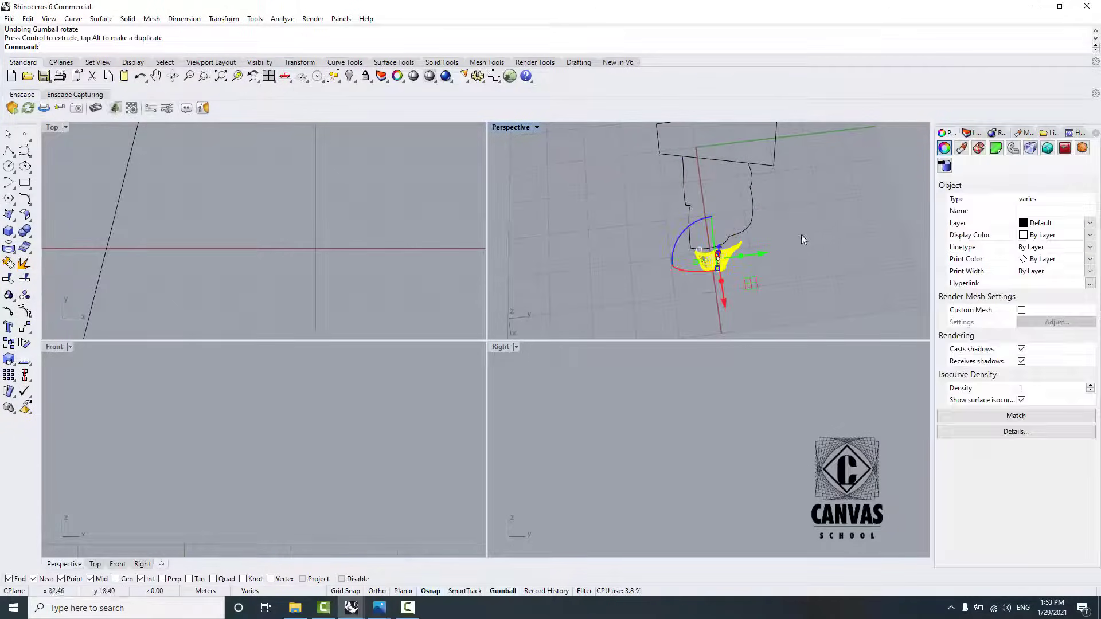
pyautogui.scroll(-4, 753, 220)
pyautogui.click(793, 225)
pyautogui.moveTo(793, 224); pyautogui.dragTo(762, 190, button='right')
pyautogui.scroll(5, 684, 246)
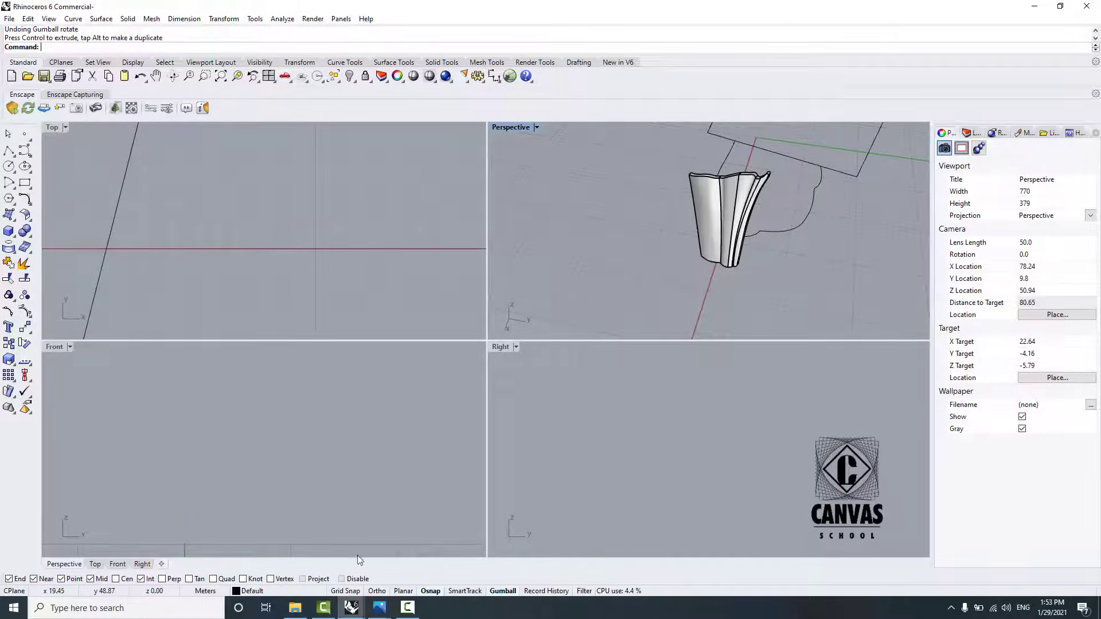
# Step: Switch to the House Of Dior model window and extract the Silhouette curves of the curved panel polysurface beside the entrance shell
pyautogui.moveTo(351, 609)
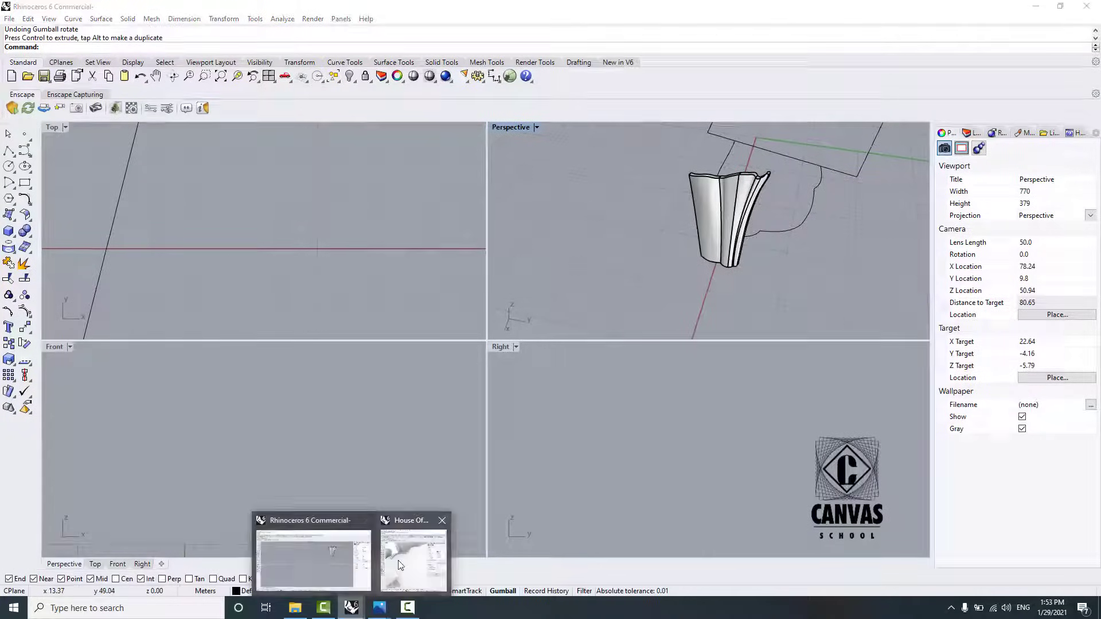
pyautogui.click(416, 539)
pyautogui.moveTo(719, 306); pyautogui.dragTo(842, 319, button='right')
pyautogui.scroll(6, 790, 325)
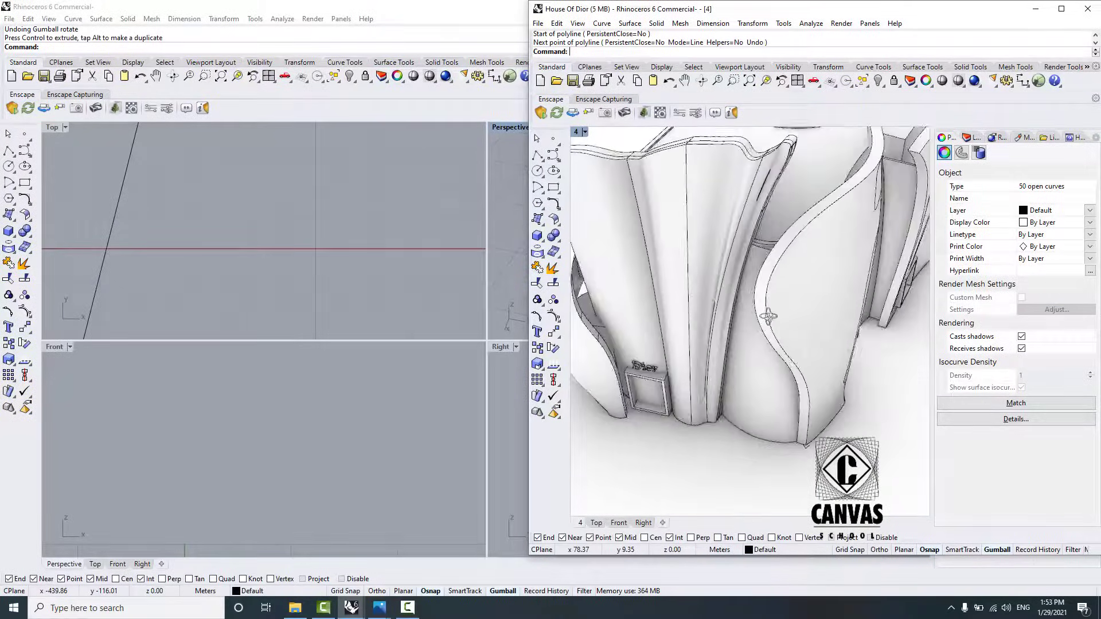
pyautogui.click(807, 298)
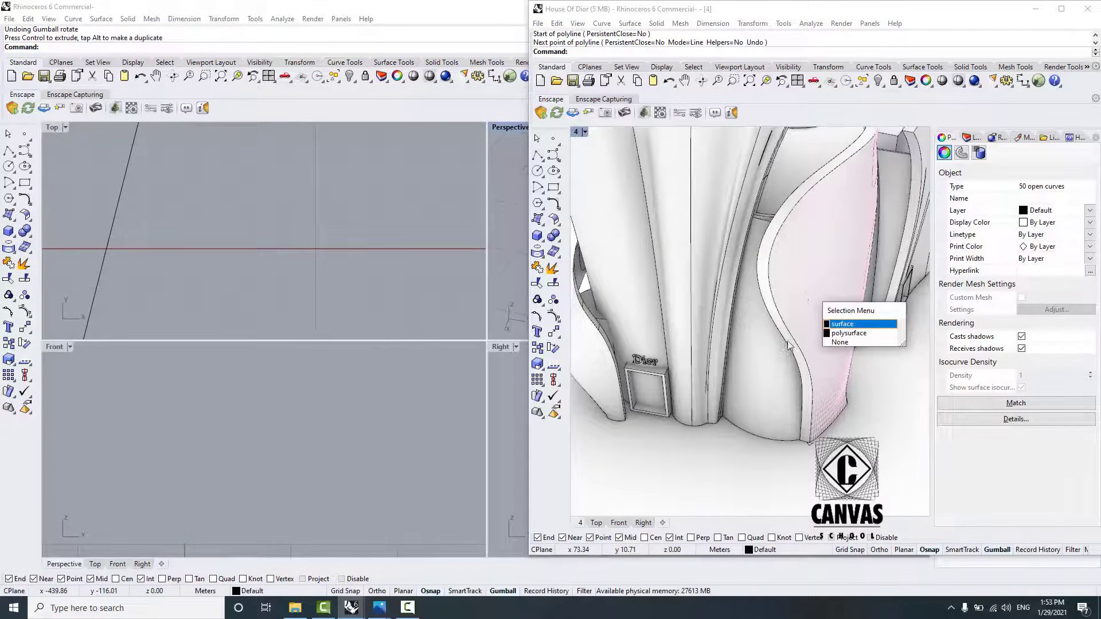
pyautogui.press('Down')
pyautogui.press('Return')
pyautogui.write('S')
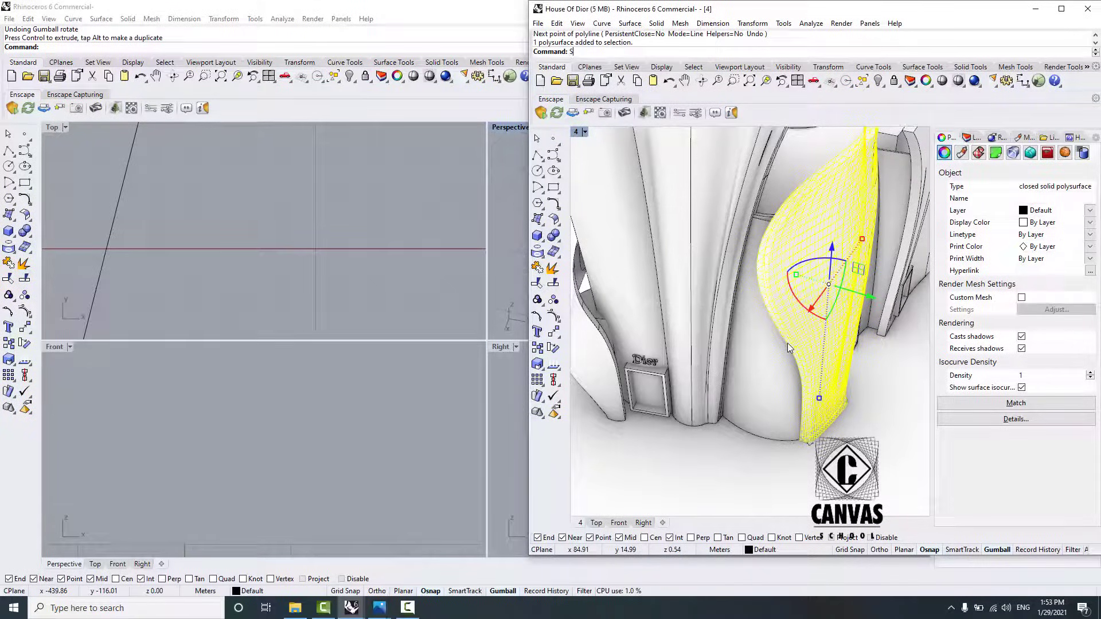
pyautogui.write('ilhouette')
pyautogui.press('Return')
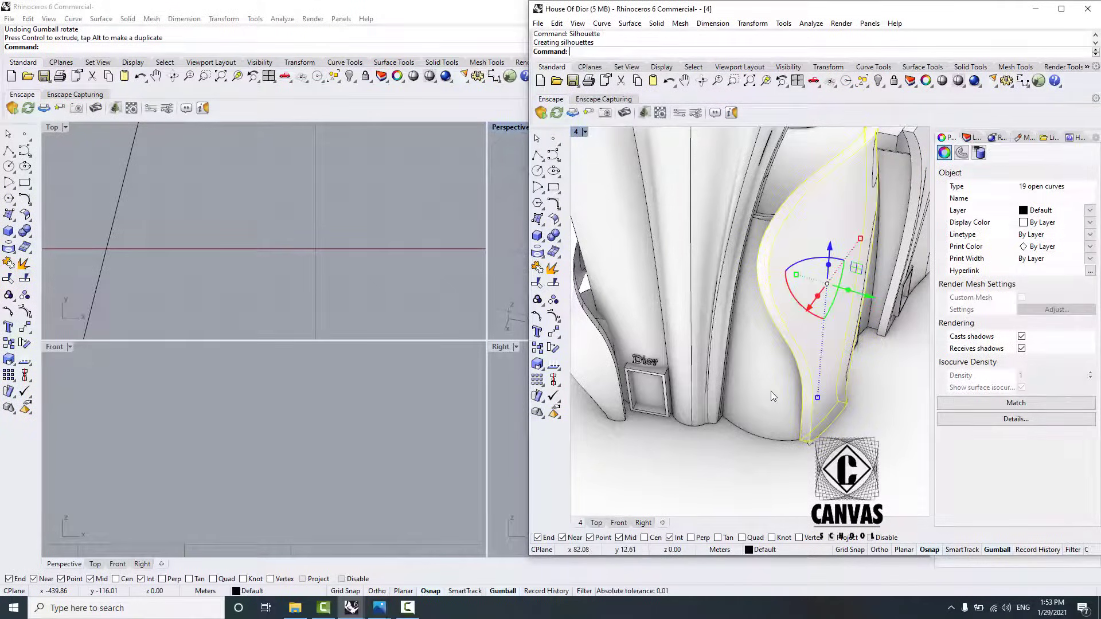
# Step: Return to the working model, paste the panel's silhouette curves, and move them along the red axis towards the shell
pyautogui.click(1036, 8)
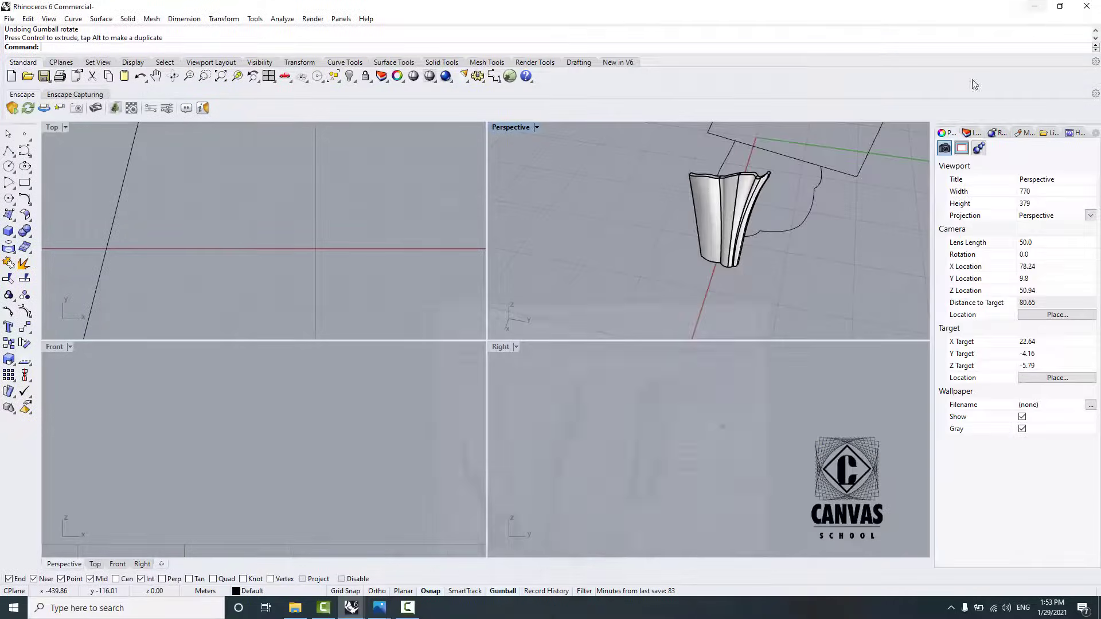
pyautogui.hotkey('ctrl', 'v')
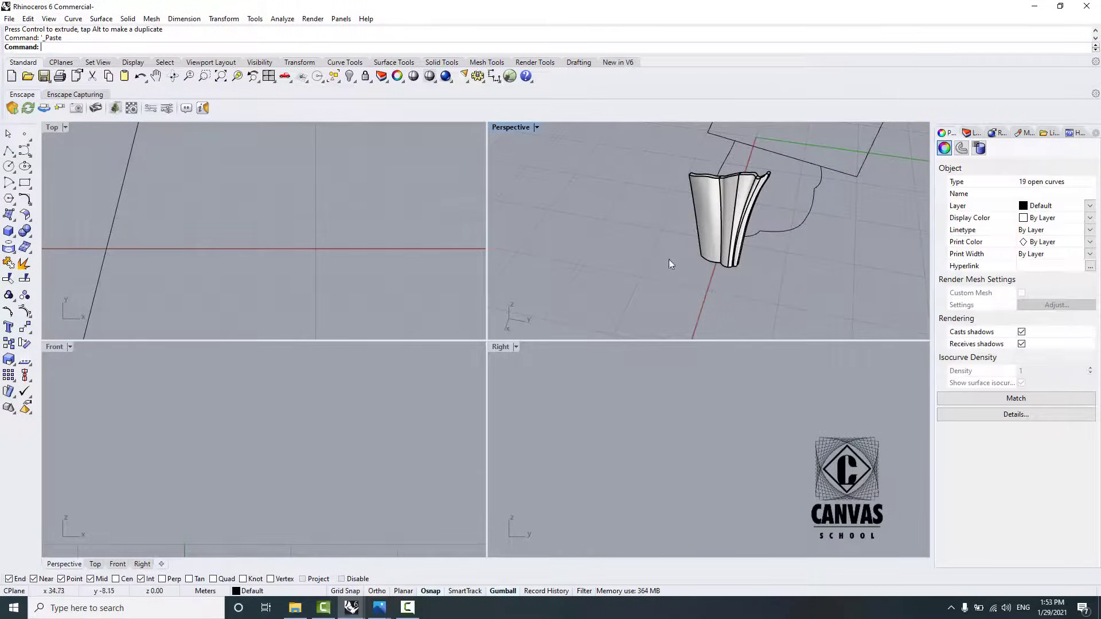
pyautogui.scroll(-5, 669, 259)
pyautogui.scroll(-4, 726, 308)
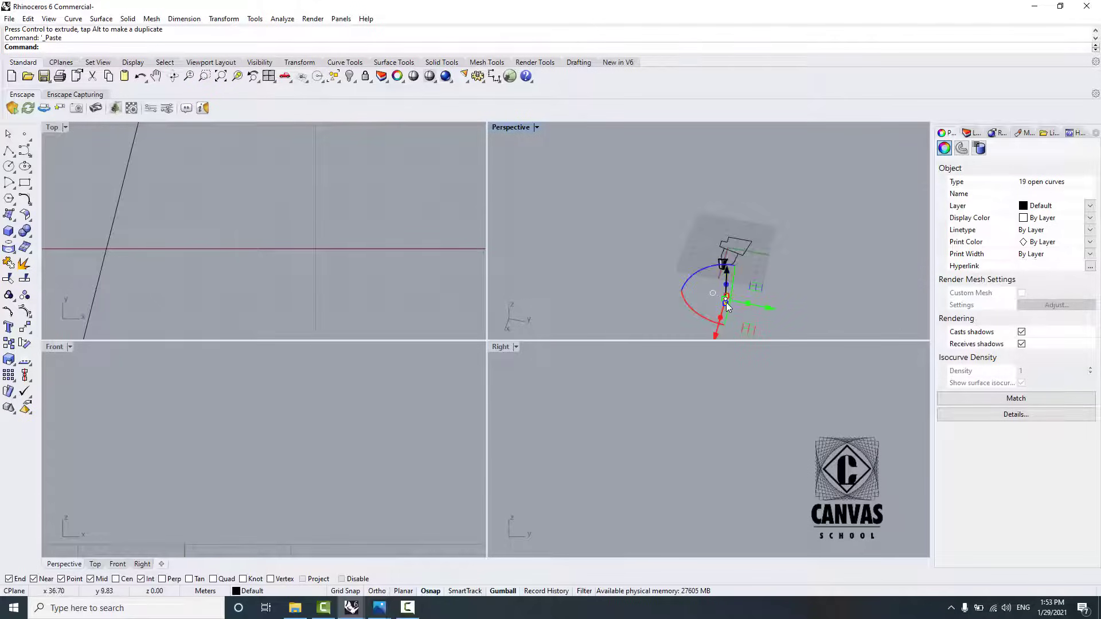
pyautogui.moveTo(717, 331); pyautogui.dragTo(725, 295)
# Step: Move the pasted silhouette curves sideways along the green axis, clear of the shell, and deselect them
pyautogui.scroll(8, 733, 275)
pyautogui.scroll(6, 734, 271)
pyautogui.moveTo(735, 272); pyautogui.dragTo(805, 291, button='right')
pyautogui.moveTo(799, 222); pyautogui.dragTo(862, 238)
pyautogui.click(862, 250)
pyautogui.scroll(5, 864, 254)
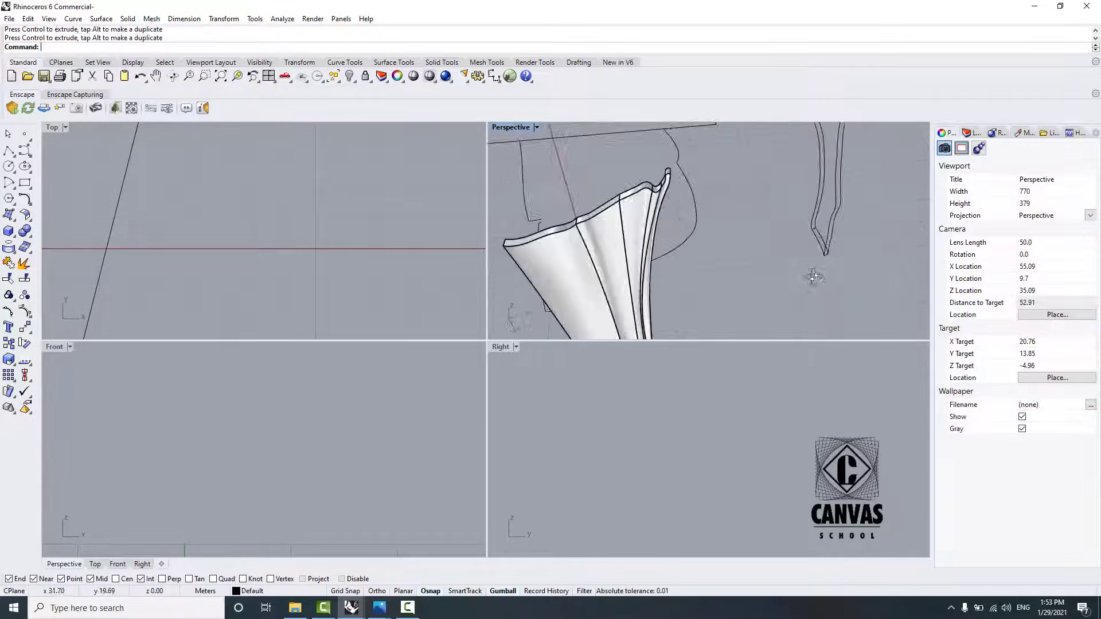
# Step: Delete the duplicate inner and thickness curves from the pasted silhouette, keeping a single outline of the panel's face
pyautogui.click(819, 240)
pyautogui.press('Delete')
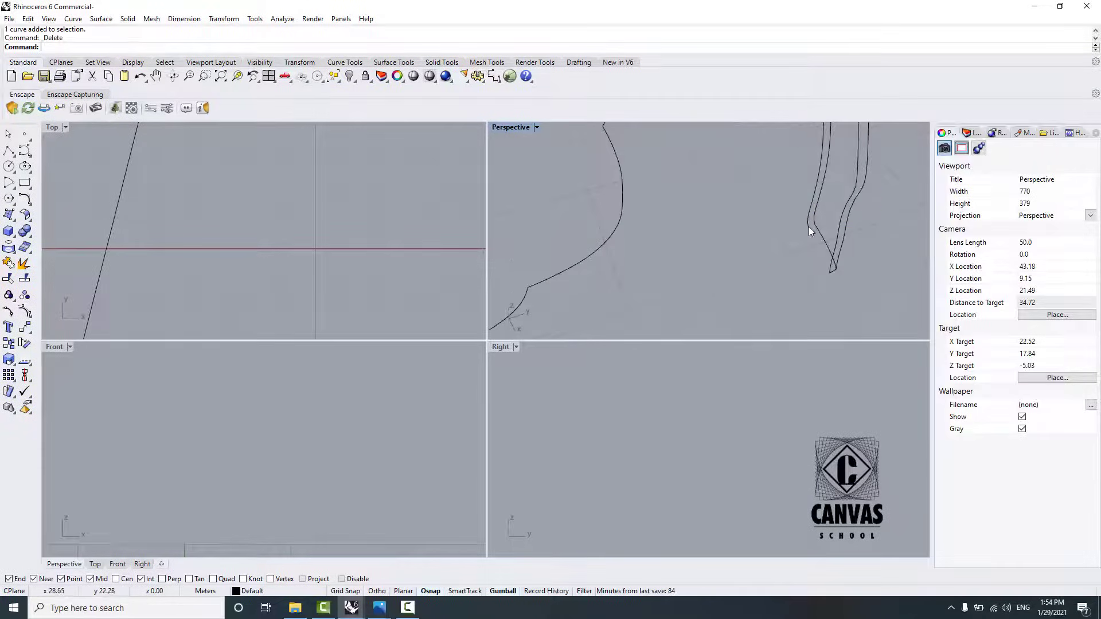
pyautogui.keyDown('shift'); pyautogui.moveTo(808, 226); pyautogui.dragTo(809, 271, button='right'); pyautogui.keyUp('shift')
pyautogui.moveTo(806, 267); pyautogui.dragTo(734, 232, button='right')
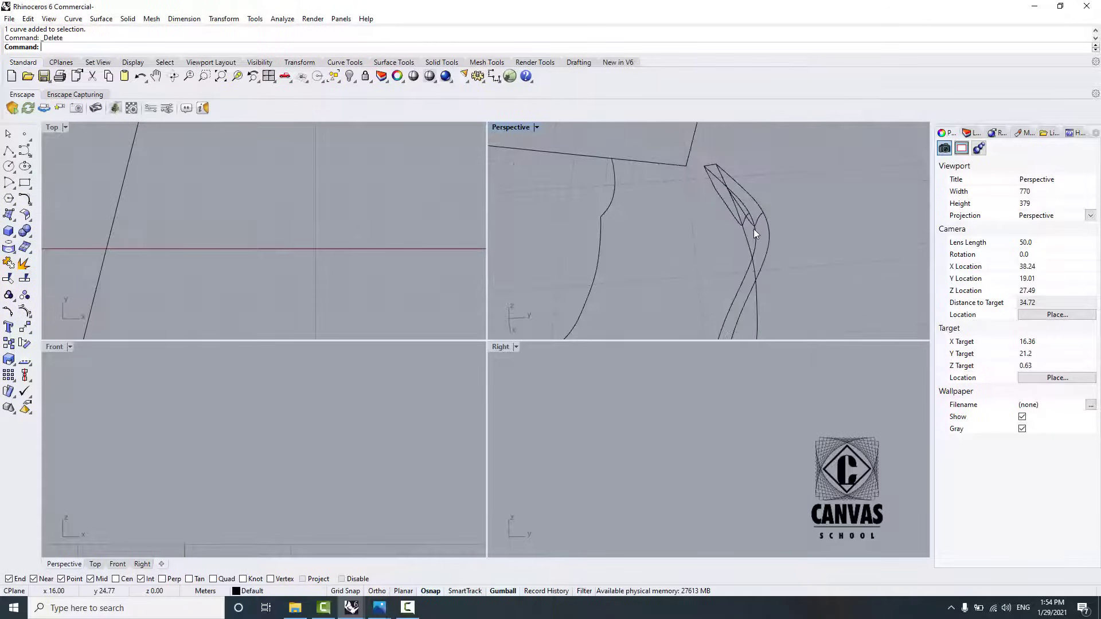
pyautogui.click(754, 227)
pyautogui.press('Delete')
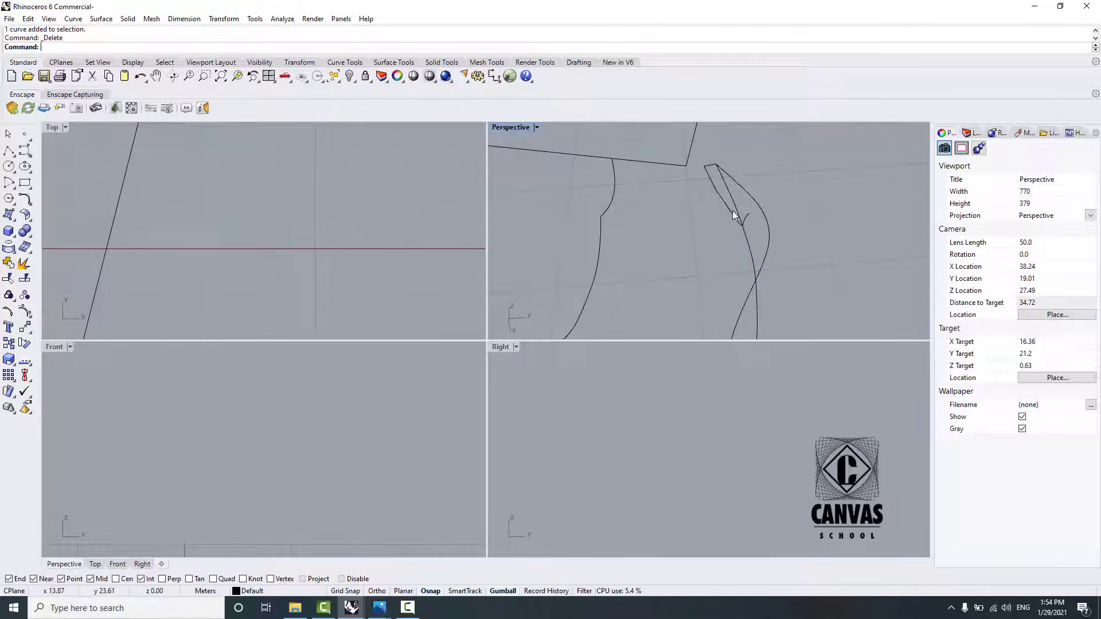
pyautogui.click(740, 216)
pyautogui.press('Delete')
pyautogui.click(705, 179)
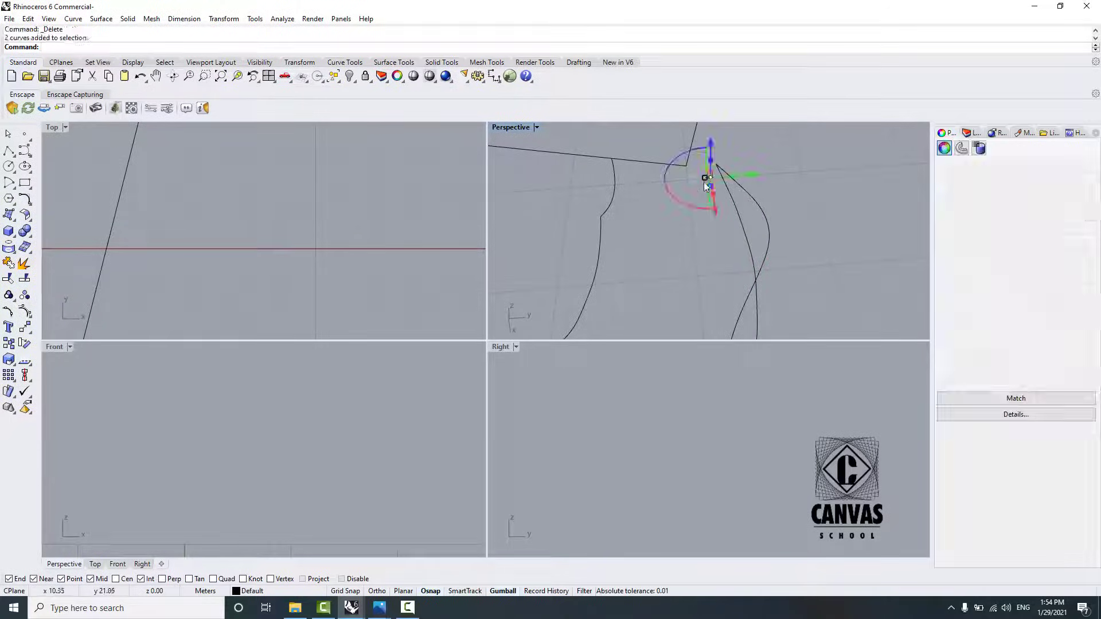
pyautogui.press('Delete')
# Step: Join the two segments of the panel outline's inner side edge into one curve
pyautogui.moveTo(705, 179); pyautogui.dragTo(712, 204, button='right')
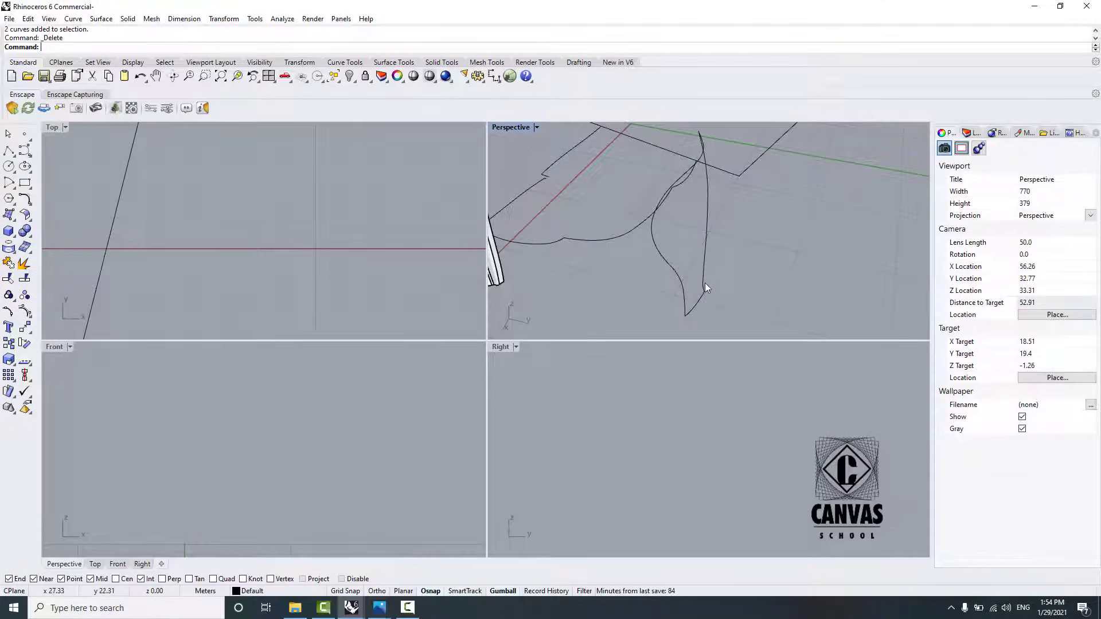
pyautogui.click(704, 283)
pyautogui.moveTo(743, 277); pyautogui.dragTo(597, 301, button='right')
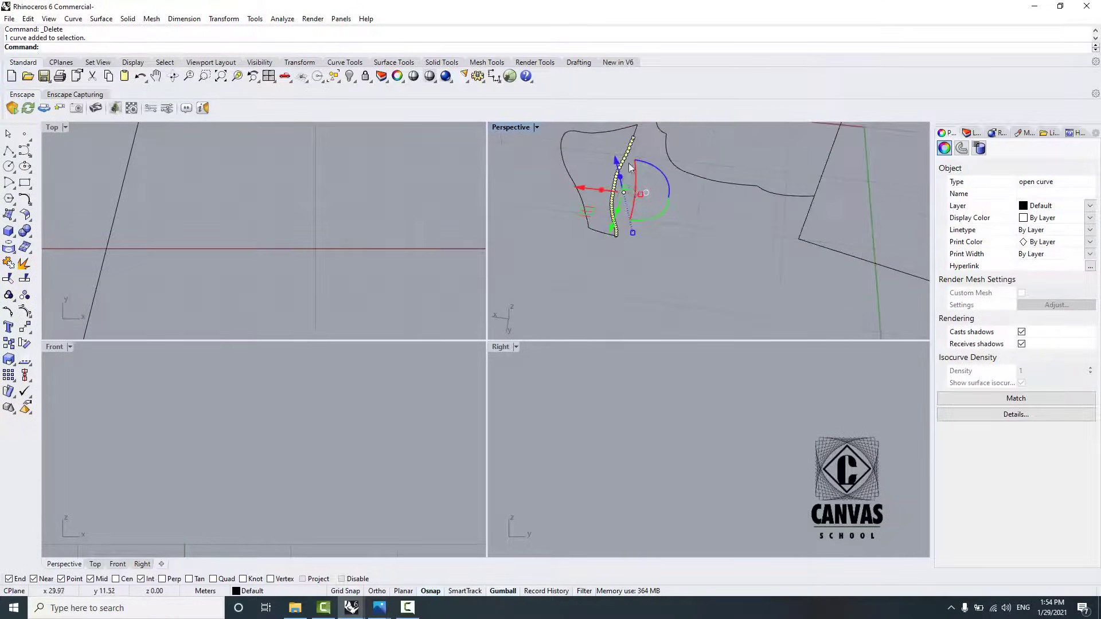
pyautogui.scroll(3, 638, 156)
pyautogui.keyDown('shift'); pyautogui.click(633, 156); pyautogui.keyUp('shift')
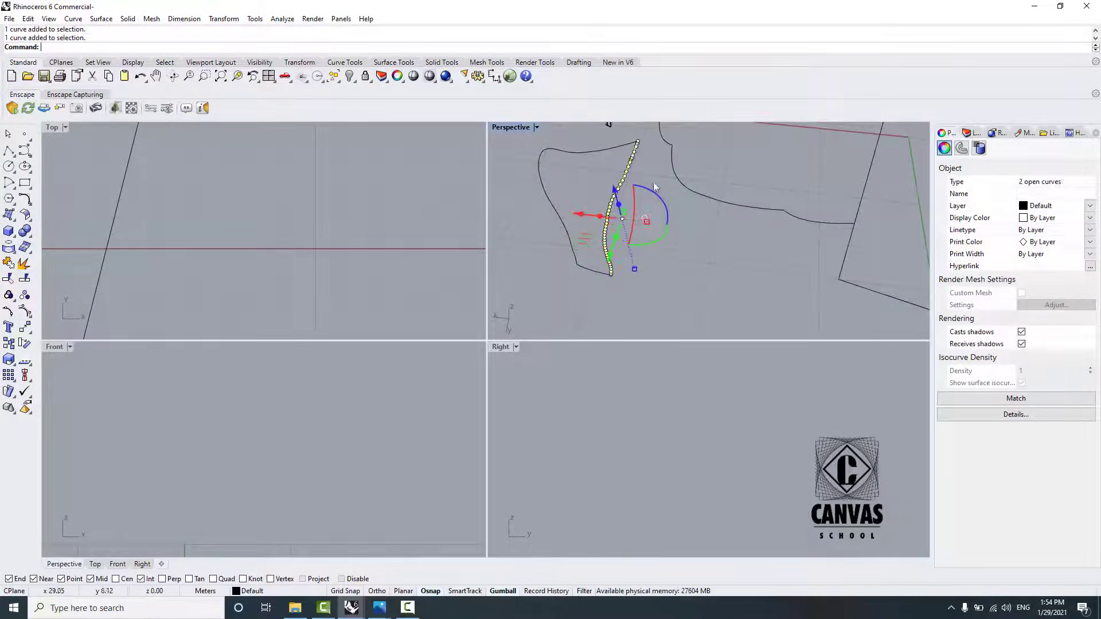
pyautogui.click(24, 262)
# Step: Join the two segments of the panel outline's upper edge into one curve, and leave nothing selected
pyautogui.click(540, 182)
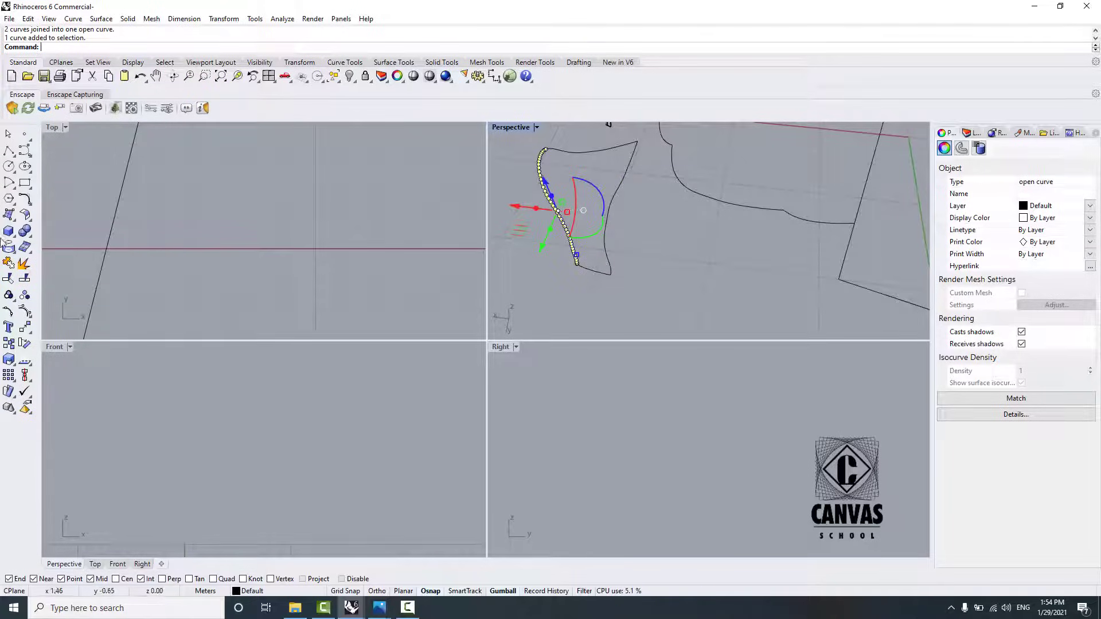
pyautogui.click(583, 154)
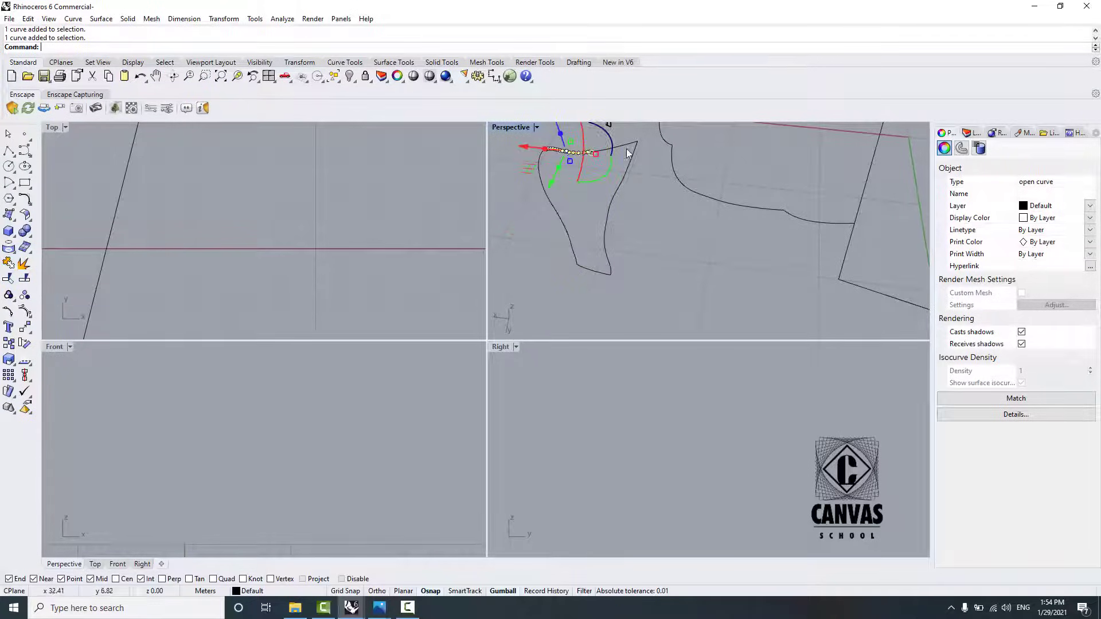
pyautogui.click(24, 263)
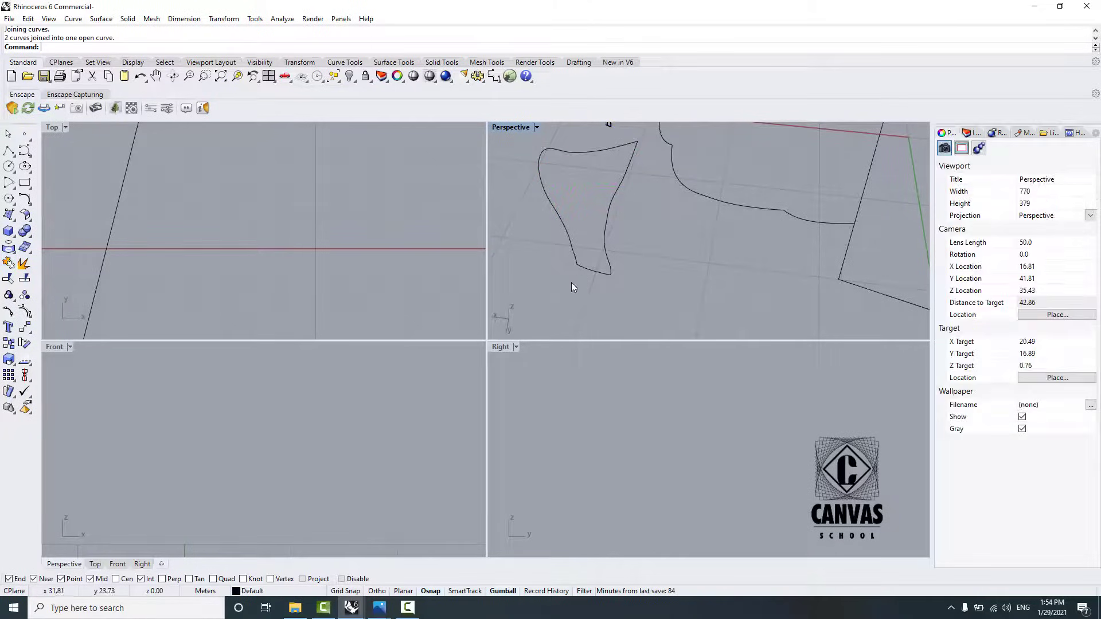
pyautogui.click(587, 273)
pyautogui.click(709, 288)
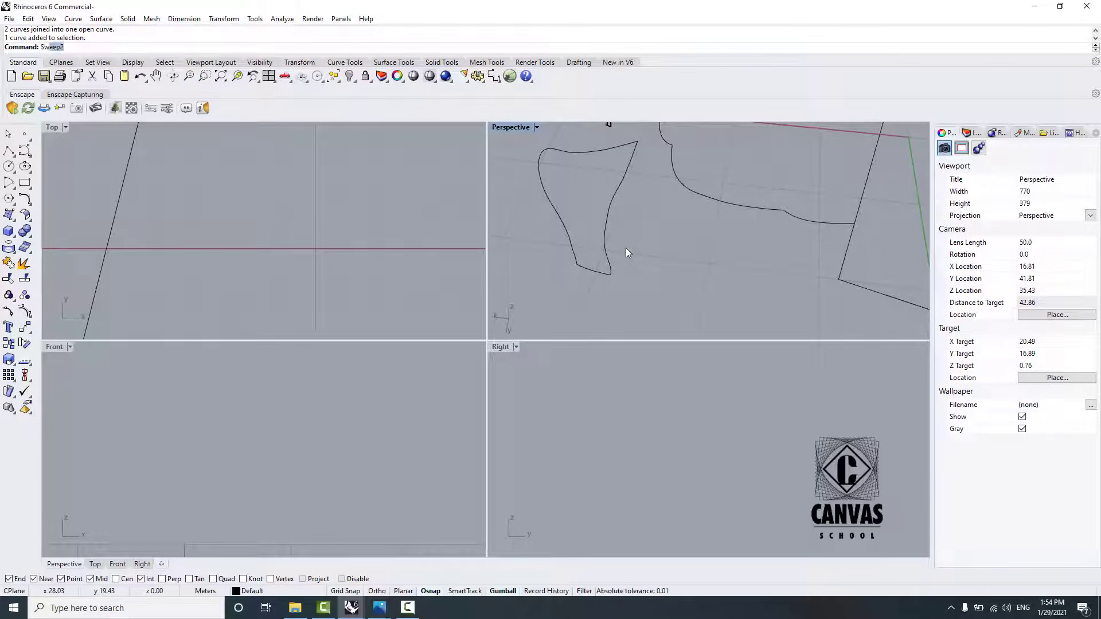
pyautogui.write('Sw')
pyautogui.press('Return')
pyautogui.click(593, 270)
pyautogui.press('Escape')
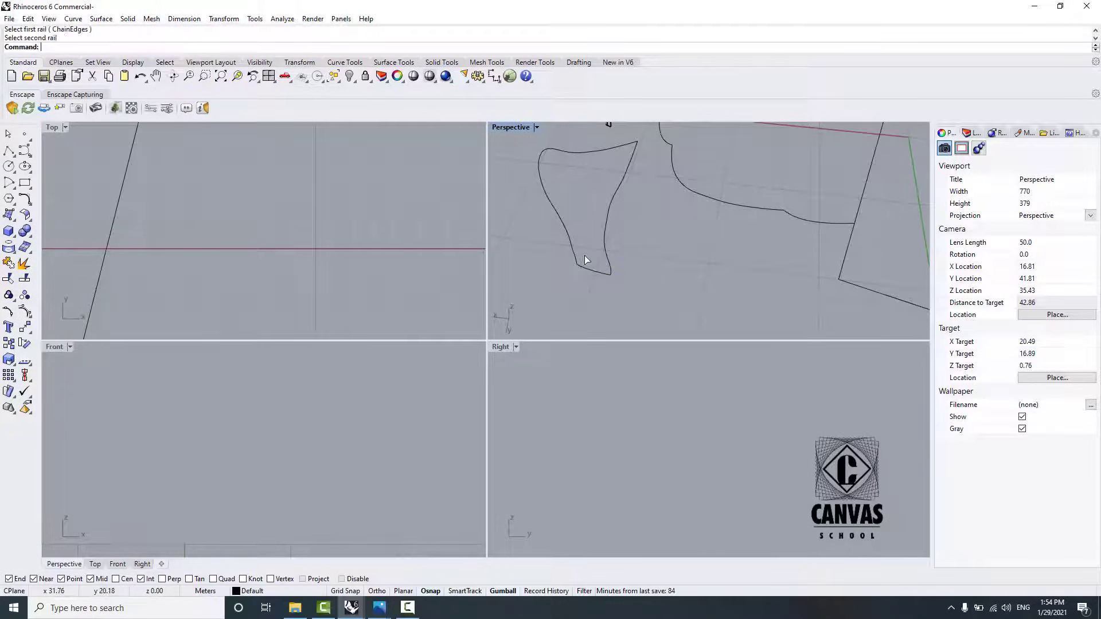
pyautogui.rightClick(586, 260)
pyautogui.click(591, 269)
pyautogui.press('Escape')
# Step: Create a Sweep2 surface using the outline's two side curves as rails and its upper and lower curves as cross sections
pyautogui.rightClick(574, 228)
pyautogui.click(566, 228)
pyautogui.click(609, 226)
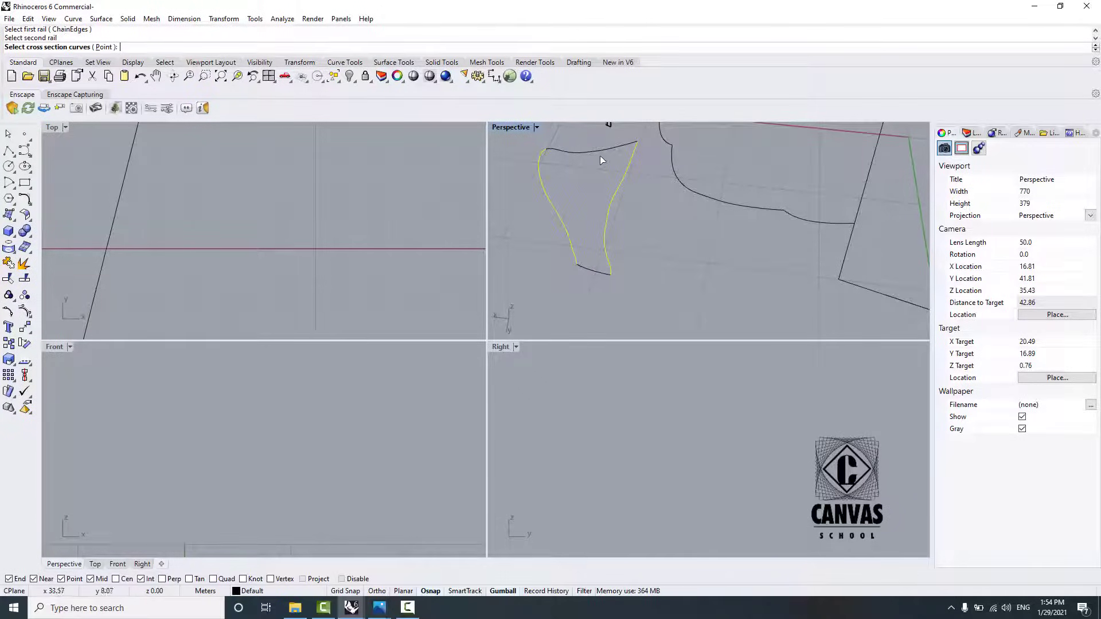
pyautogui.click(597, 151)
pyautogui.click(597, 270)
pyautogui.press('Return')
pyautogui.click(562, 533)
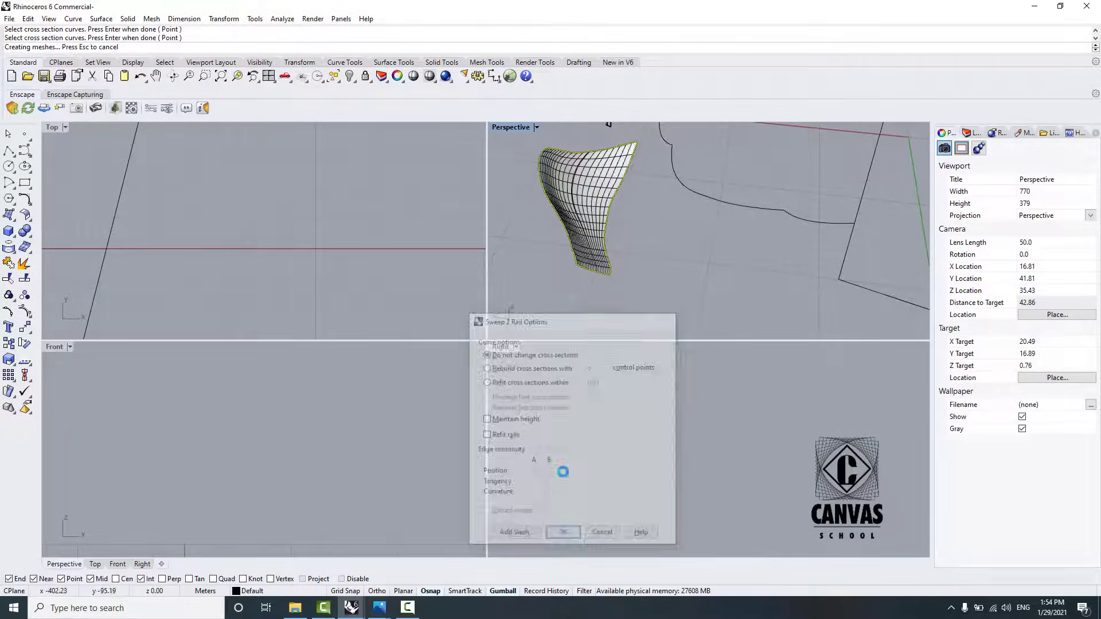
# Step: Extrude the swept panel surface into a solid by 0.5 m with ExtrudeSrf, along a custom direction picked from its lower corner
pyautogui.moveTo(591, 256); pyautogui.dragTo(824, 264, button='right')
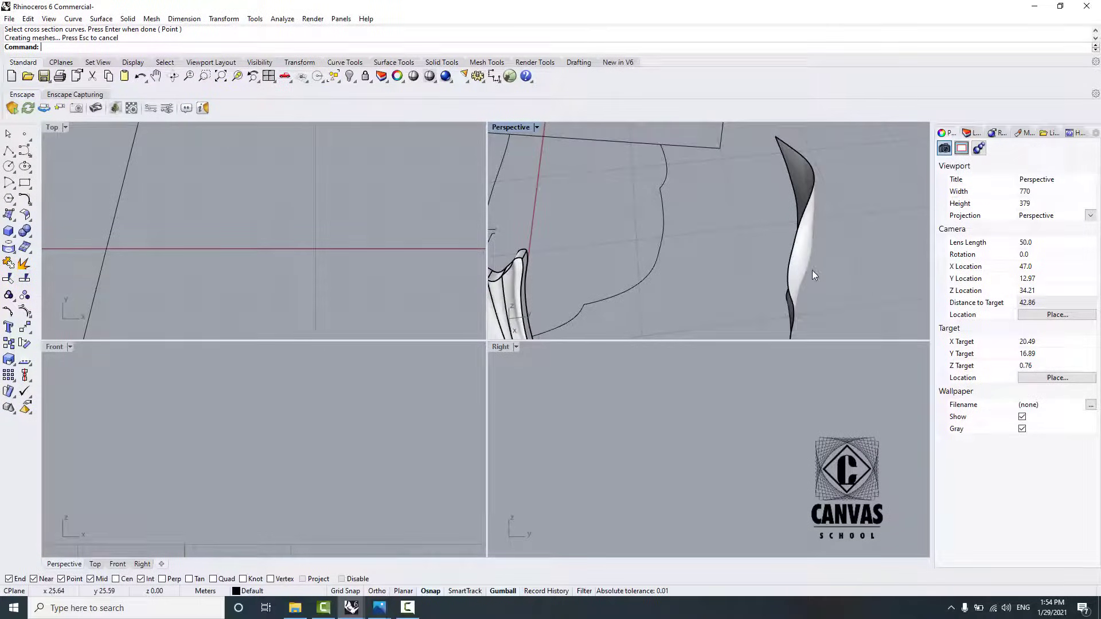
pyautogui.write('Ext')
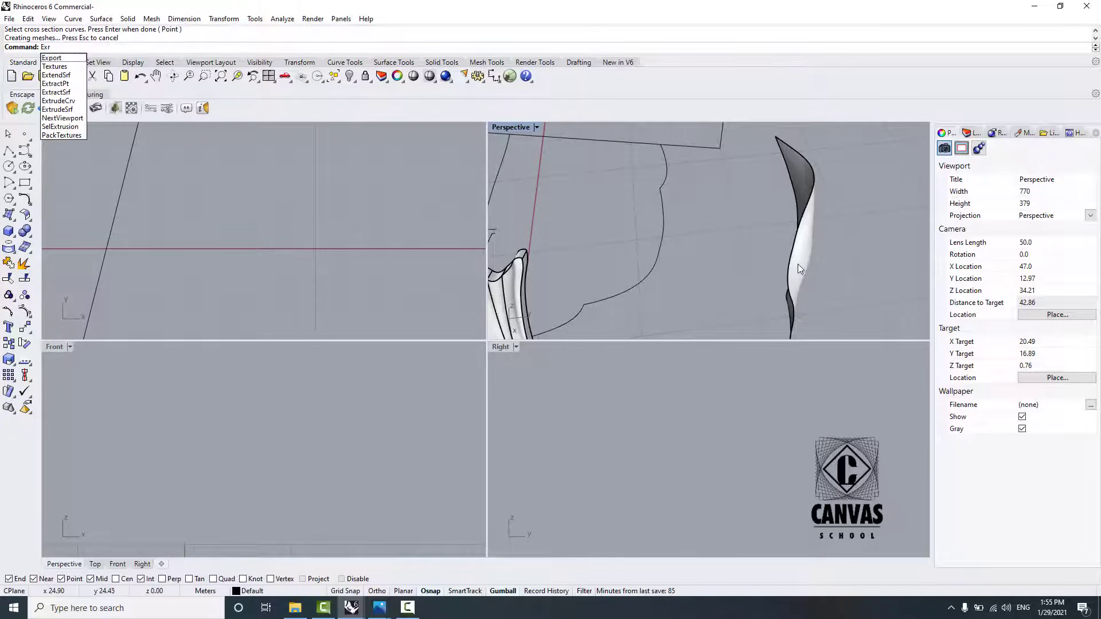
pyautogui.press('BackSpace')
pyautogui.write('trudeSrf')
pyautogui.press('Return')
pyautogui.click(798, 265)
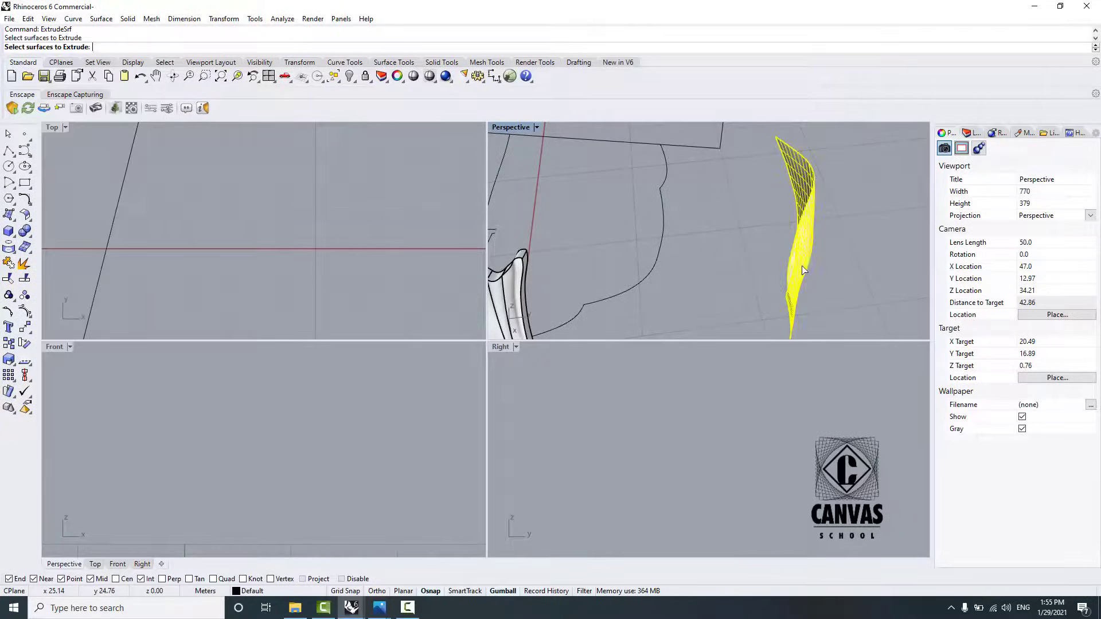
pyautogui.press('Return')
pyautogui.click(103, 46)
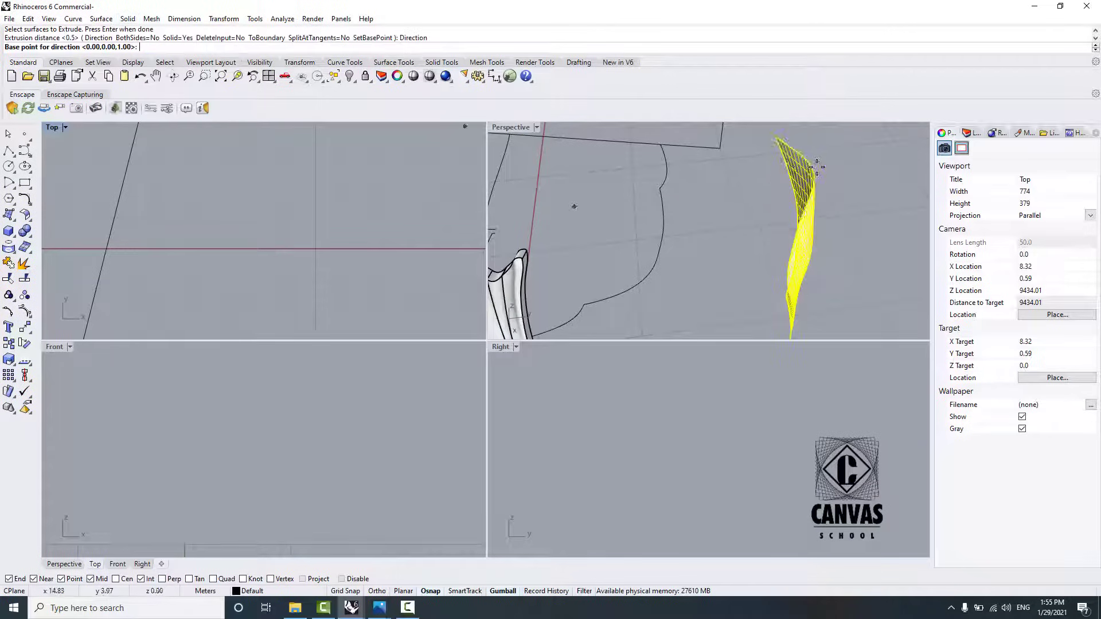
pyautogui.scroll(5, 803, 238)
pyautogui.click(809, 218)
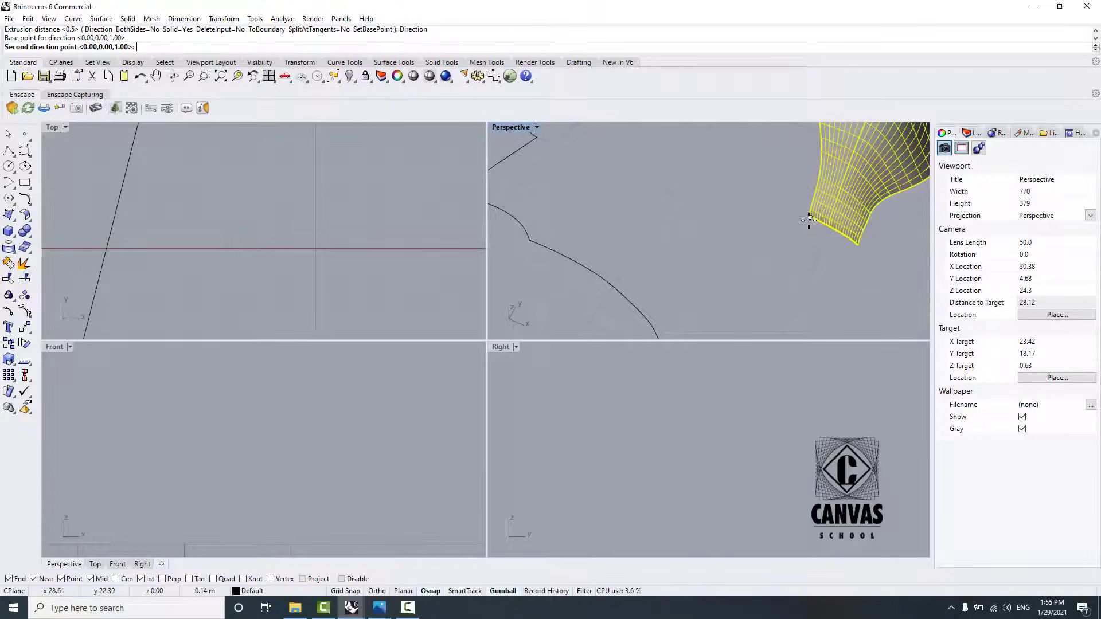
pyautogui.click(801, 226)
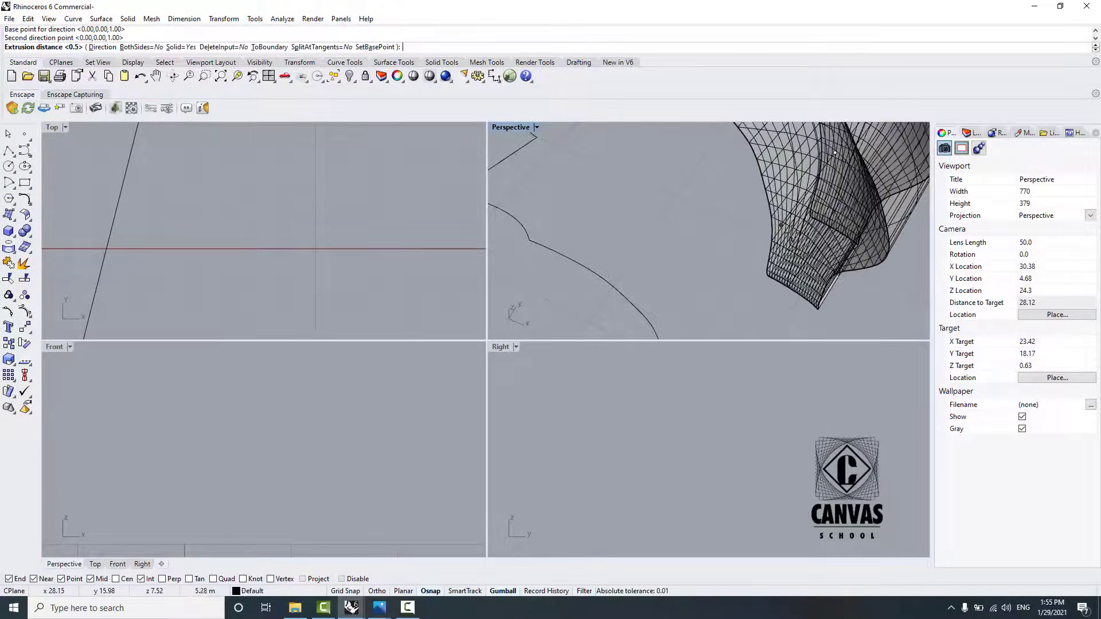
pyautogui.write('.5')
pyautogui.press('Return')
pyautogui.scroll(-10, 792, 232)
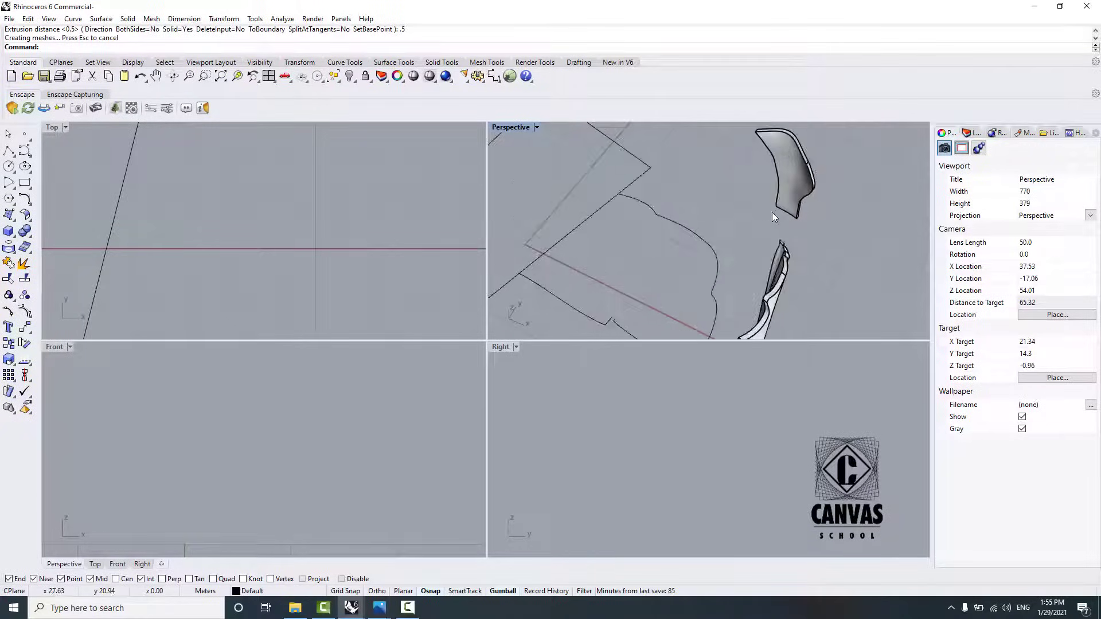
pyautogui.moveTo(812, 215); pyautogui.dragTo(691, 294, button='right')
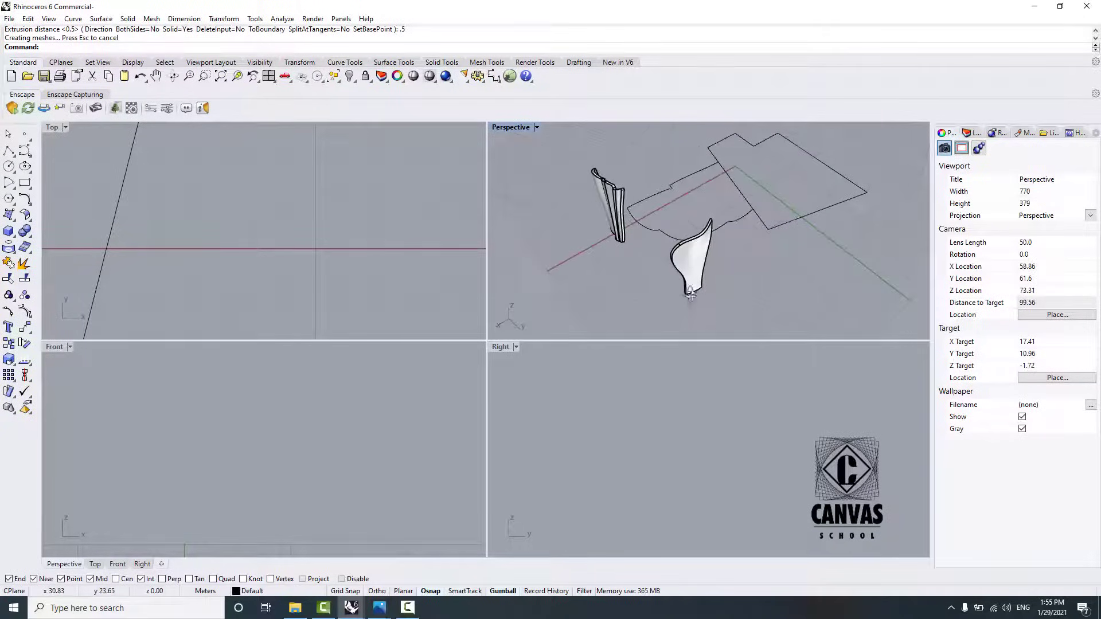
# Step: Switch to the House Of Dior model window, extract the Silhouette curves of the next curved panel's surface, and copy them
pyautogui.moveTo(351, 608)
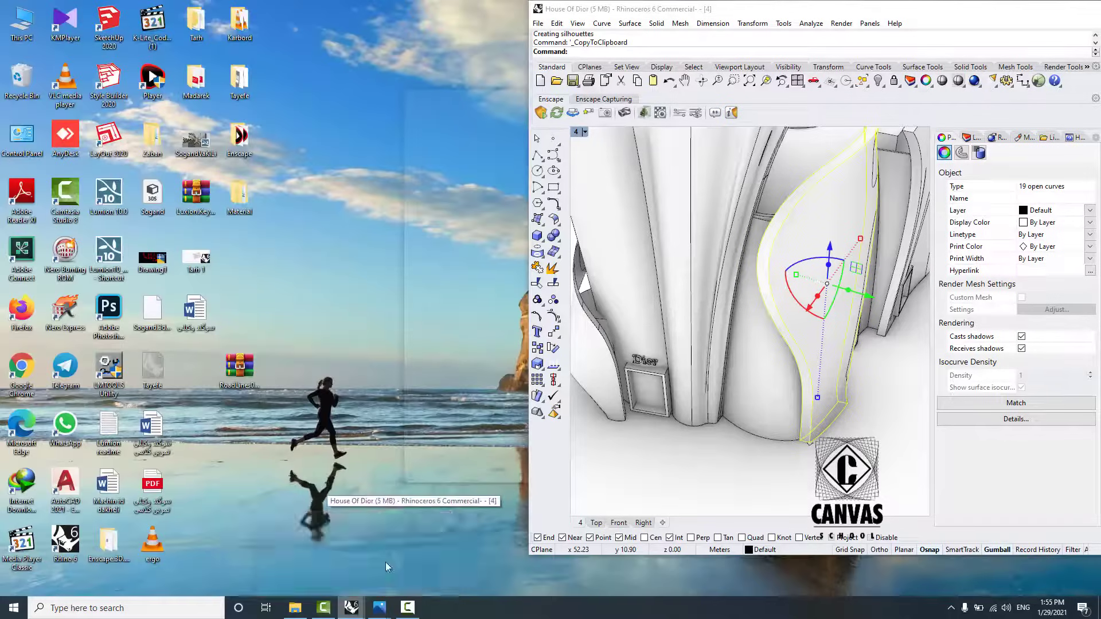
pyautogui.click(387, 566)
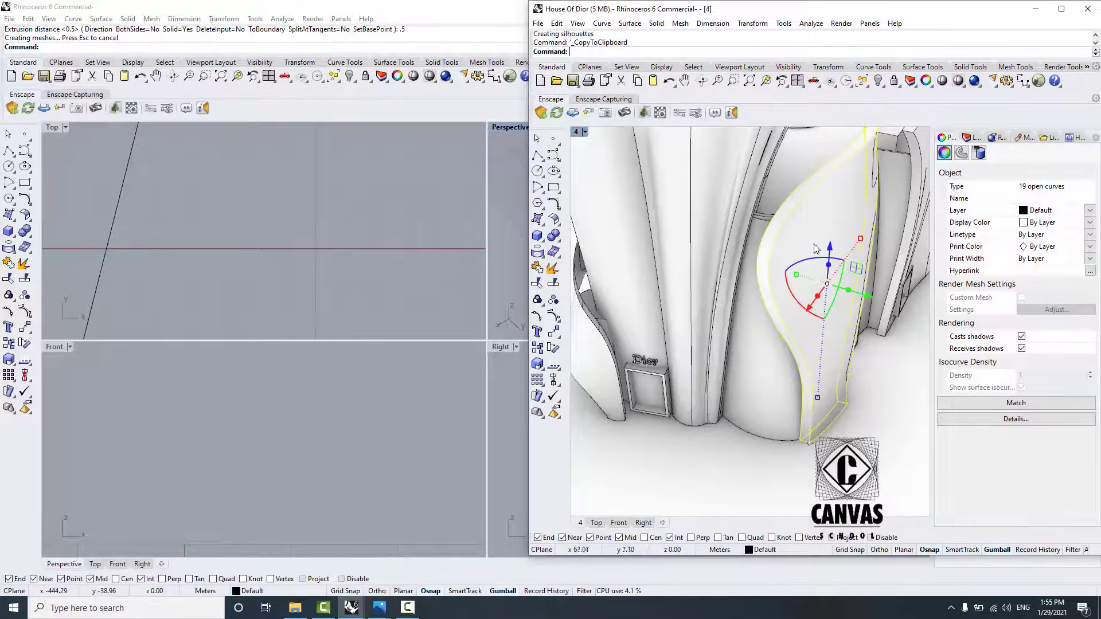
pyautogui.moveTo(817, 249); pyautogui.dragTo(758, 242, button='right')
pyautogui.click(772, 250)
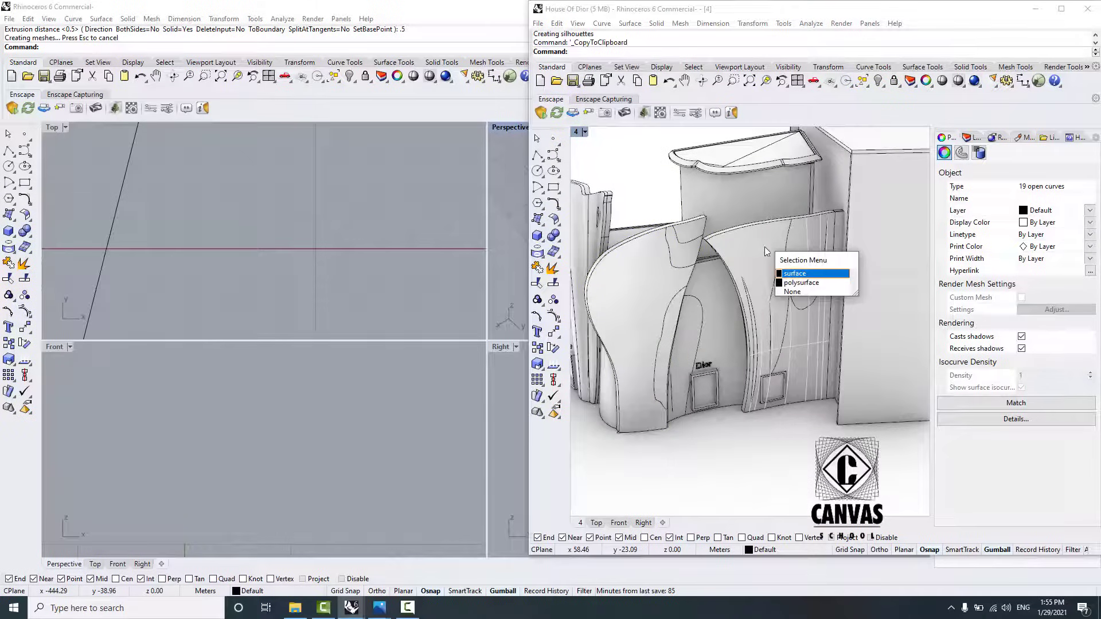
pyautogui.click(804, 283)
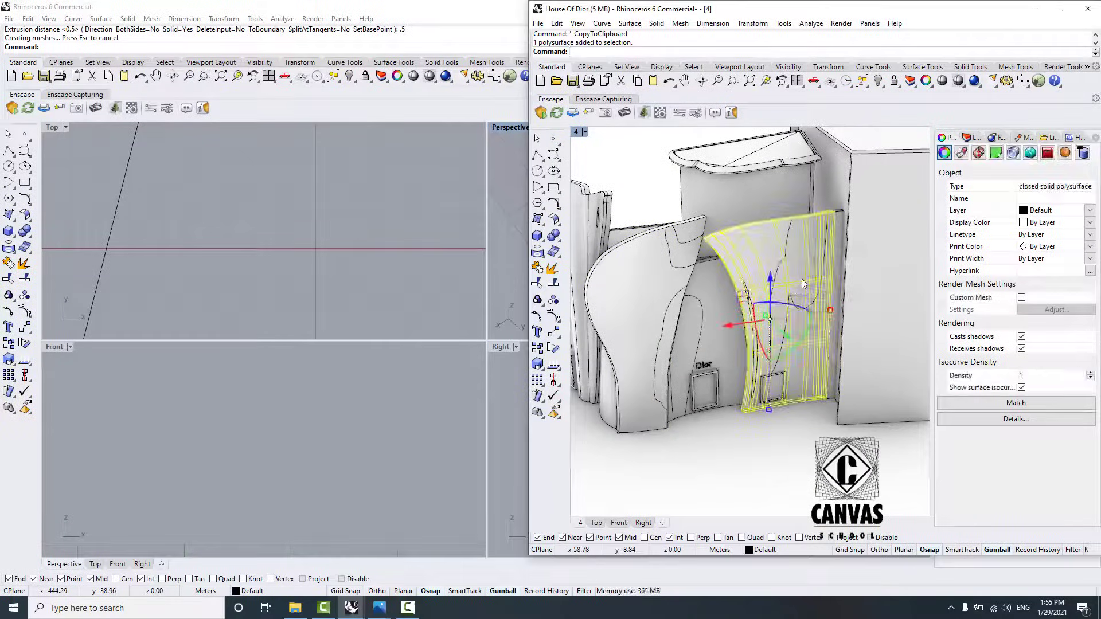
pyautogui.click(763, 246)
pyautogui.click(764, 247)
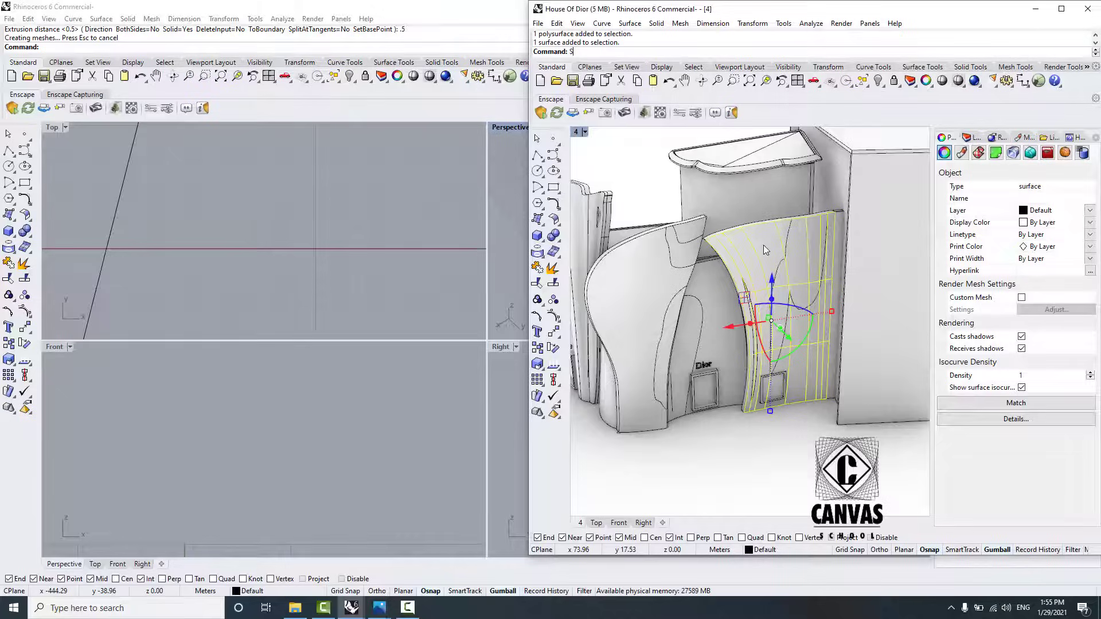
pyautogui.press('Return')
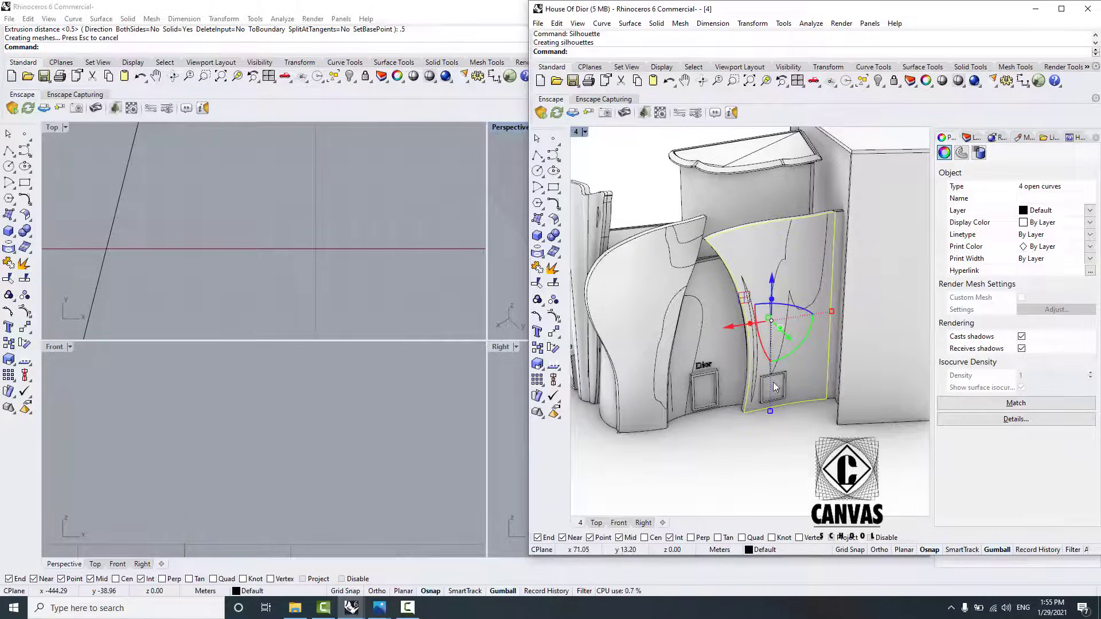
pyautogui.hotkey('ctrl', 'c')
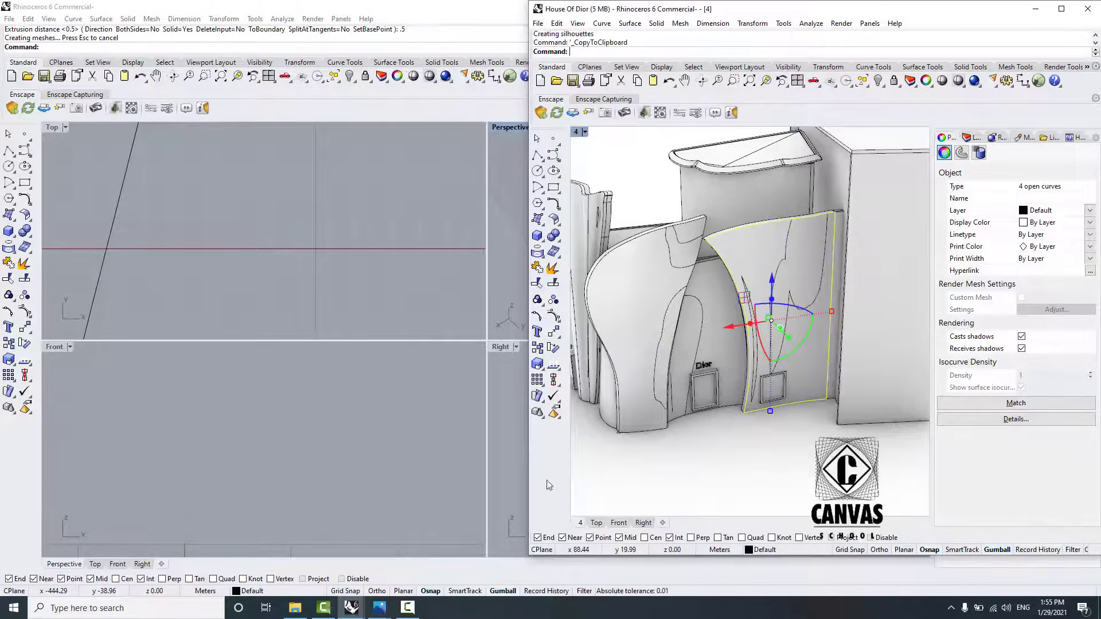
# Step: Paste the silhouette curves into the working model, move them horizontally to beside the solid panel, and deselect them
pyautogui.click(400, 11)
pyautogui.hotkey('ctrl', 'v')
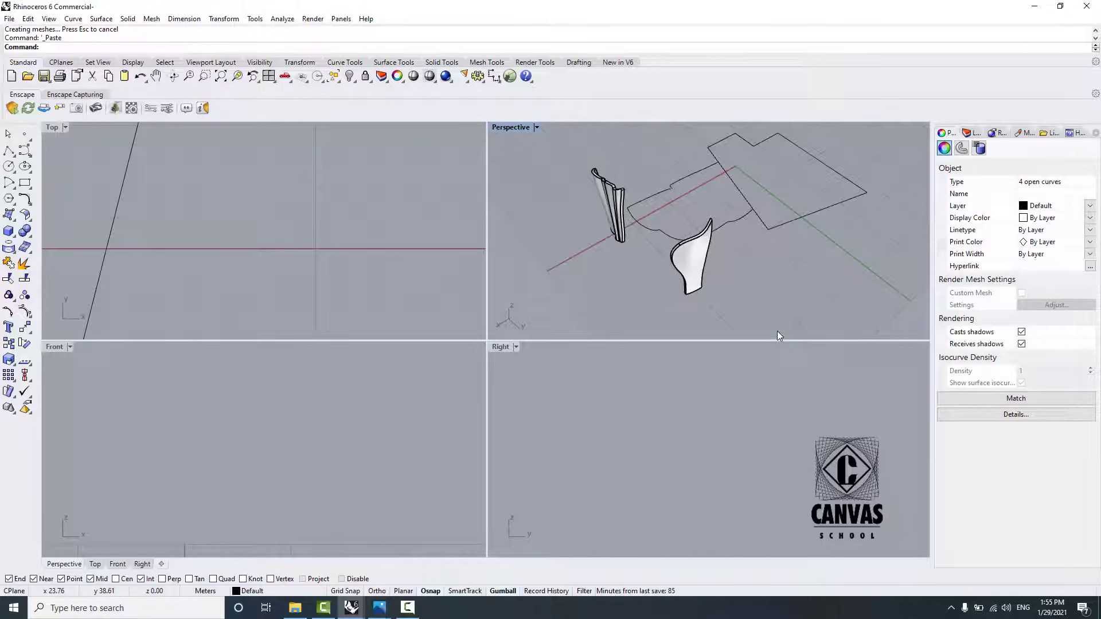
pyautogui.scroll(-3, 711, 307)
pyautogui.scroll(-5, 668, 301)
pyautogui.scroll(3, 666, 292)
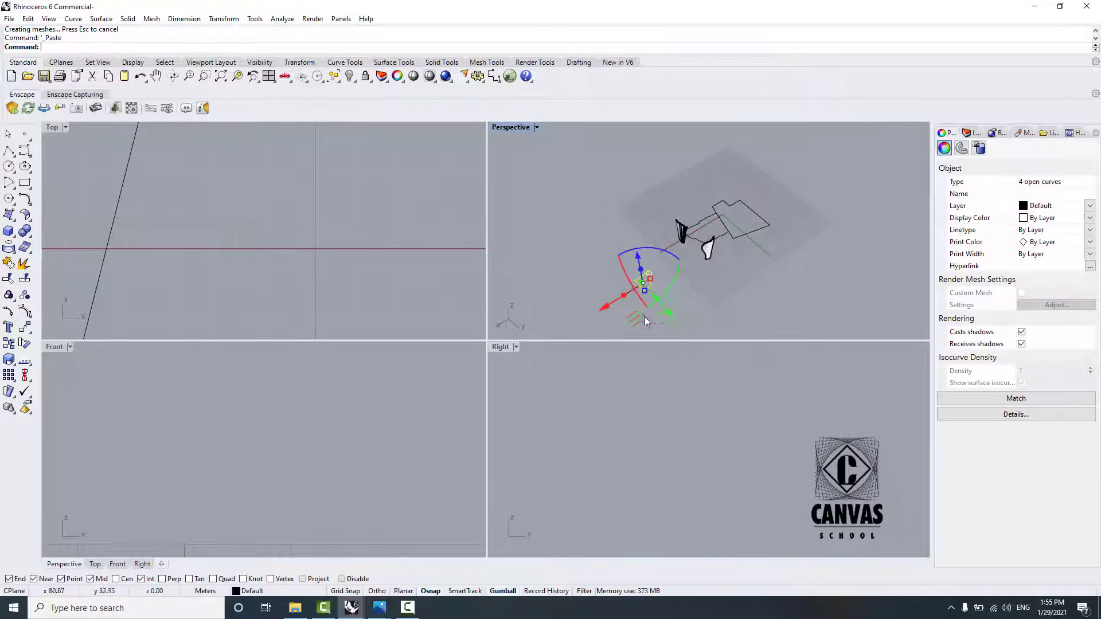
pyautogui.moveTo(642, 316); pyautogui.dragTo(726, 274)
pyautogui.scroll(5, 721, 242)
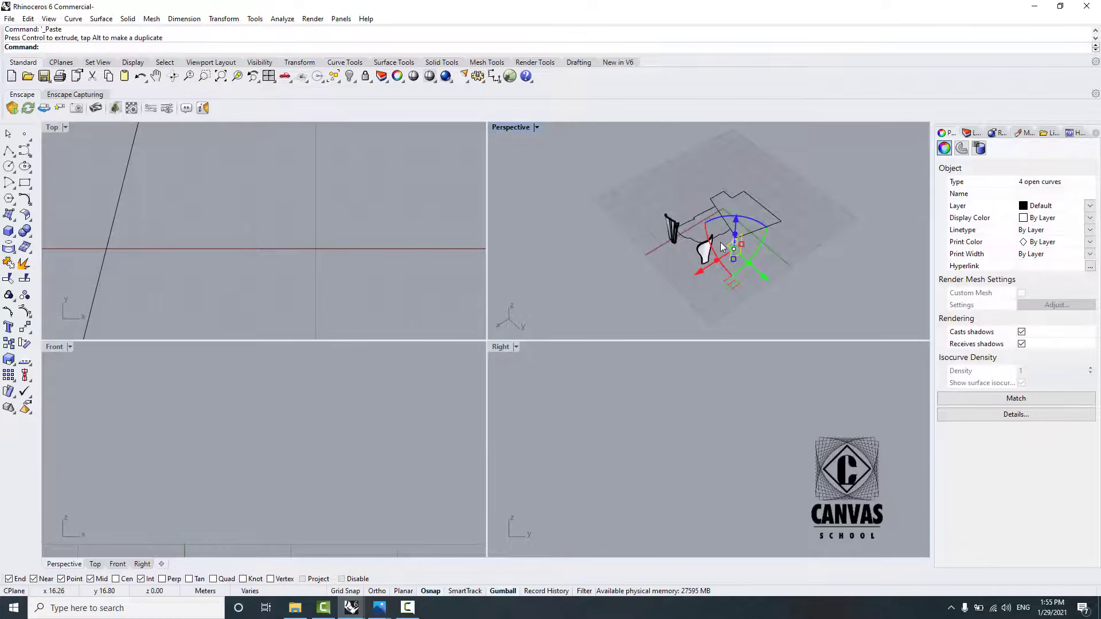
pyautogui.click(757, 241)
# Step: Create a Sweep2 surface from the pasted outline, using its two side curves as rails and its upper and lower curves as cross sections
pyautogui.moveTo(755, 241); pyautogui.dragTo(642, 224, button='right')
pyautogui.scroll(3, 631, 222)
pyautogui.click(598, 216)
pyautogui.click(649, 268)
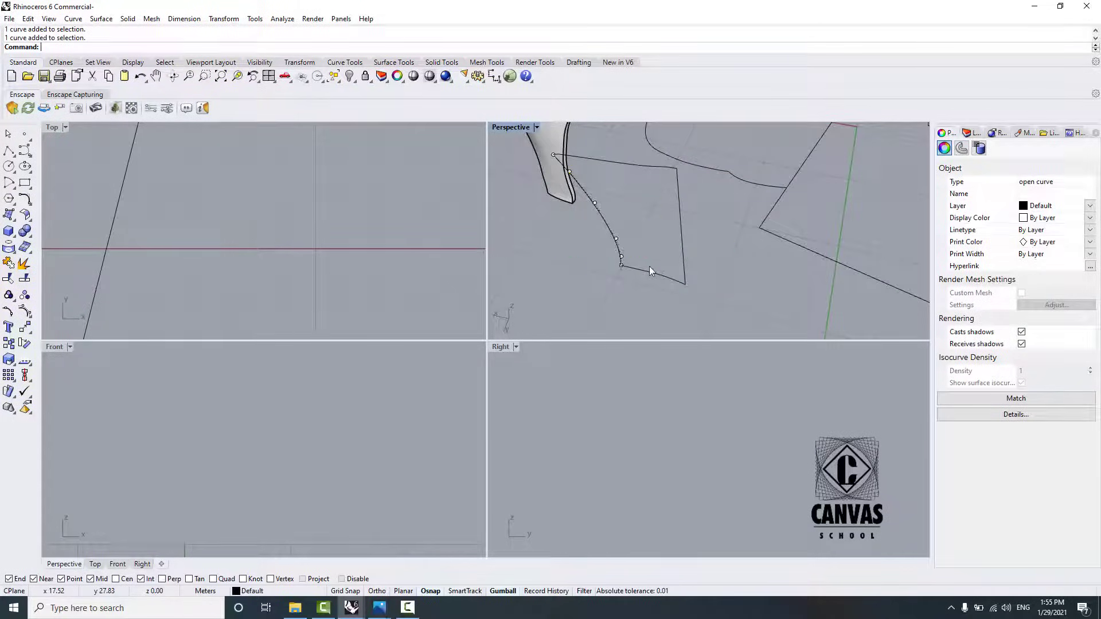
pyautogui.click(637, 164)
pyautogui.click(746, 295)
pyautogui.moveTo(593, 227); pyautogui.dragTo(649, 236, button='right')
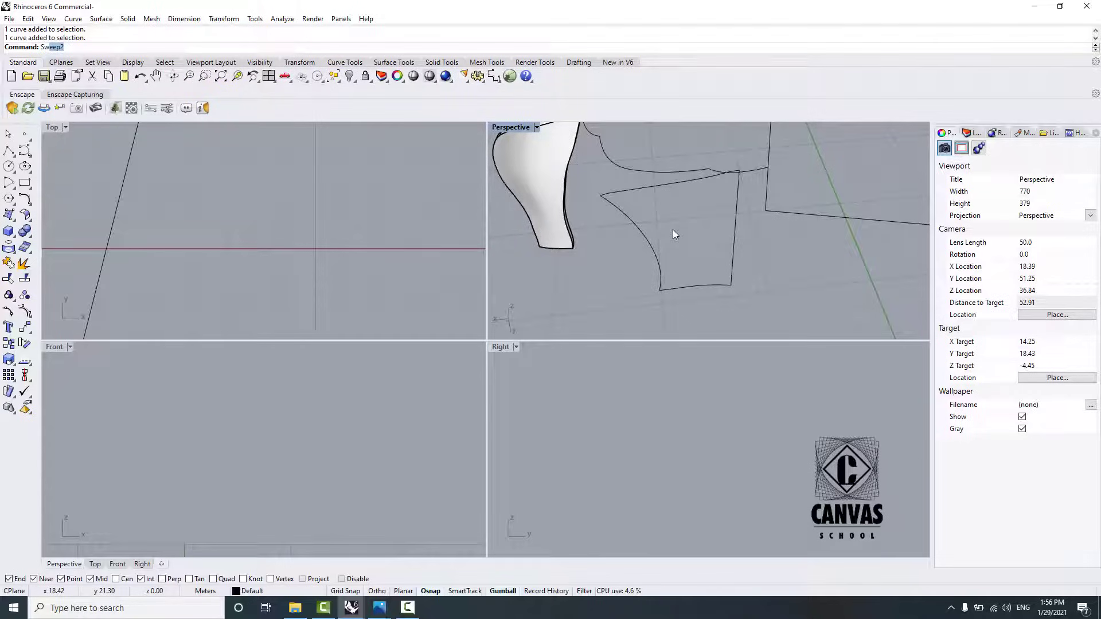
pyautogui.press('Return')
pyautogui.click(651, 243)
pyautogui.click(736, 242)
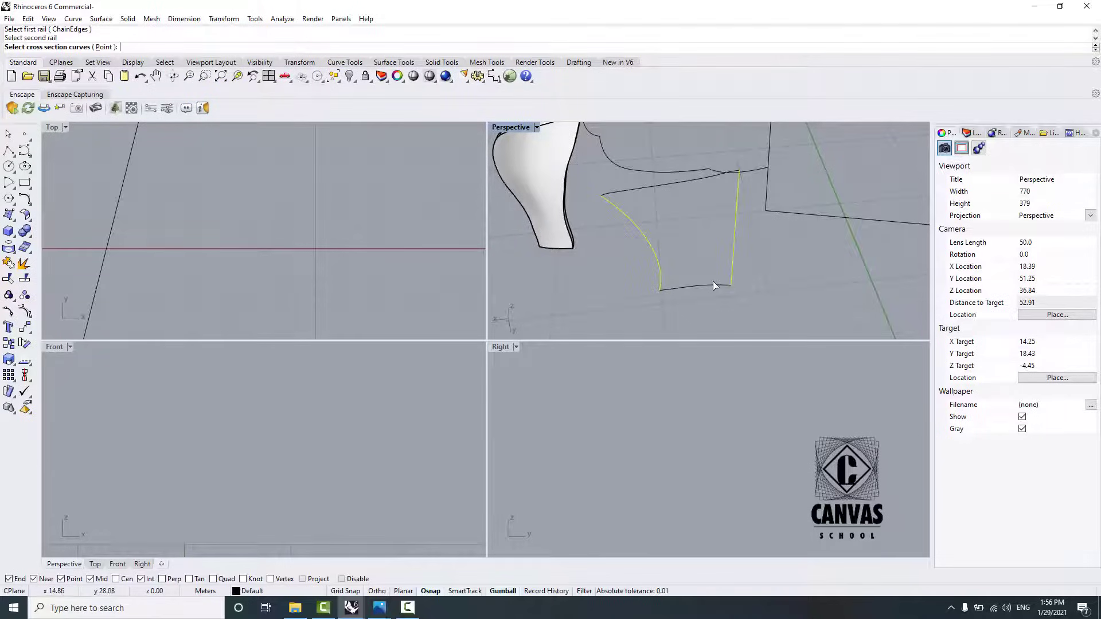
pyautogui.click(636, 191)
pyautogui.press('Return')
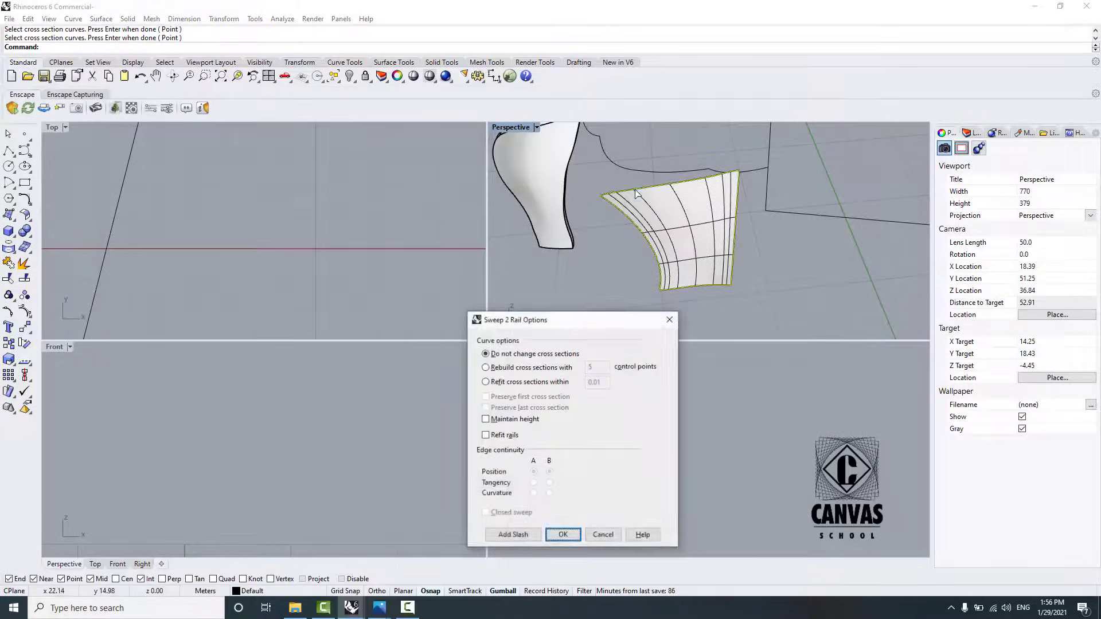
pyautogui.click(566, 532)
# Step: Extrude the new swept surface into a 0.5 m thick solid with ExtrudeSrf, along a custom direction picked from its lower corner
pyautogui.moveTo(702, 271); pyautogui.dragTo(833, 241, button='right')
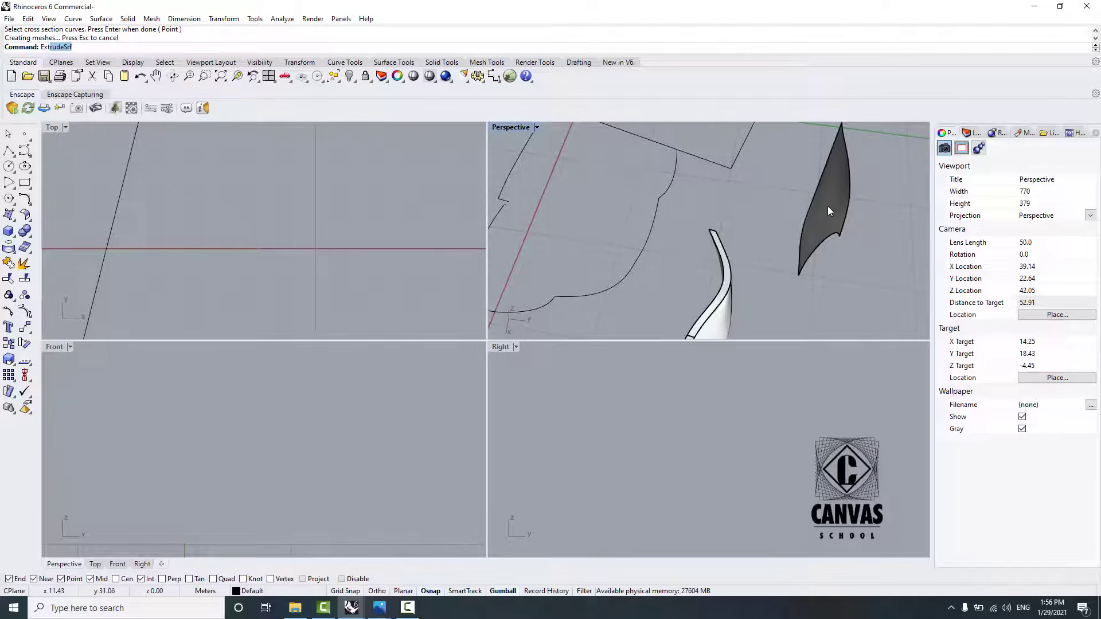
pyautogui.press('Return')
pyautogui.click(828, 211)
pyautogui.press('Return')
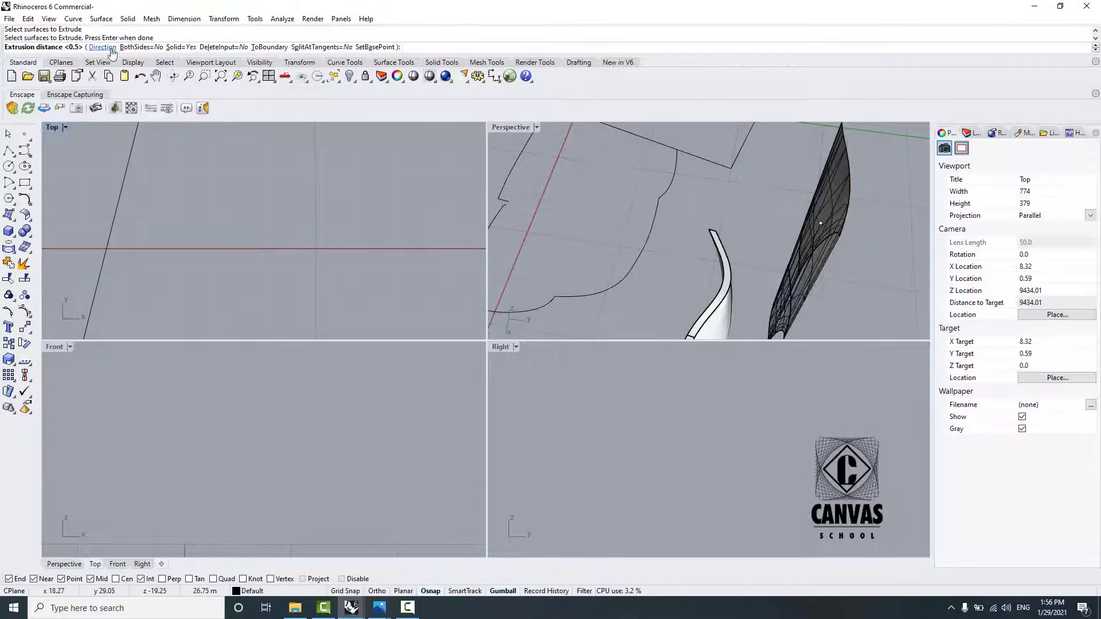
pyautogui.click(112, 52)
pyautogui.click(798, 276)
pyautogui.click(776, 272)
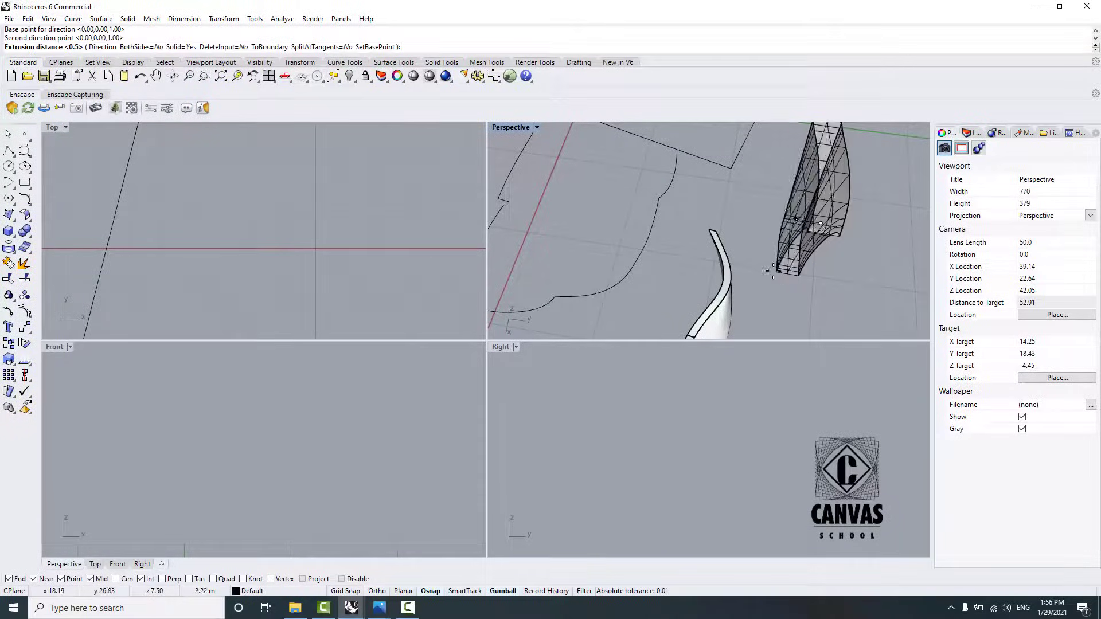
pyautogui.write('.5')
pyautogui.press('Return')
pyautogui.scroll(-5, 784, 267)
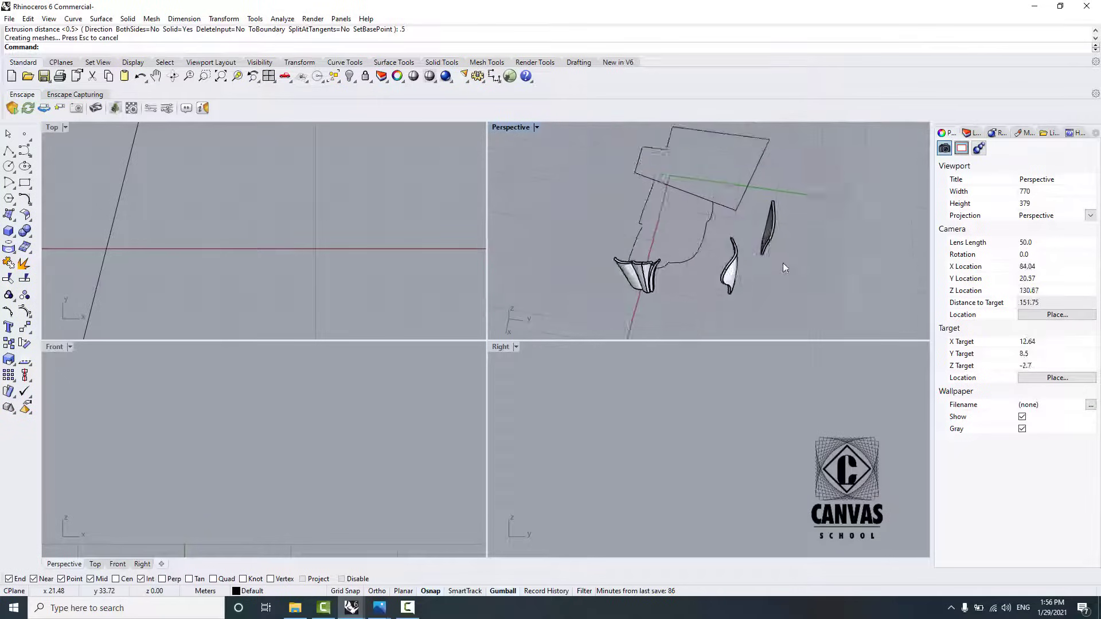
pyautogui.scroll(5, 683, 239)
pyautogui.moveTo(683, 239); pyautogui.dragTo(612, 234, button='right')
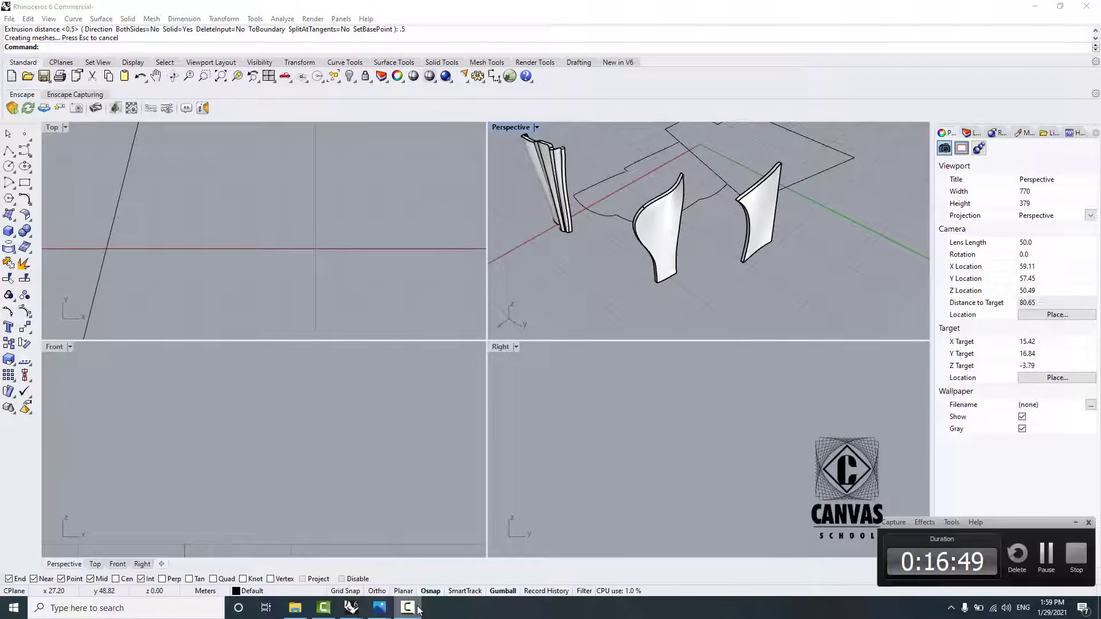
# Step: Switch to the House Of Dior model window, extract the Silhouette curves of the small twisted panel's surface beside the Dior entrance, and copy them
pyautogui.moveTo(352, 609)
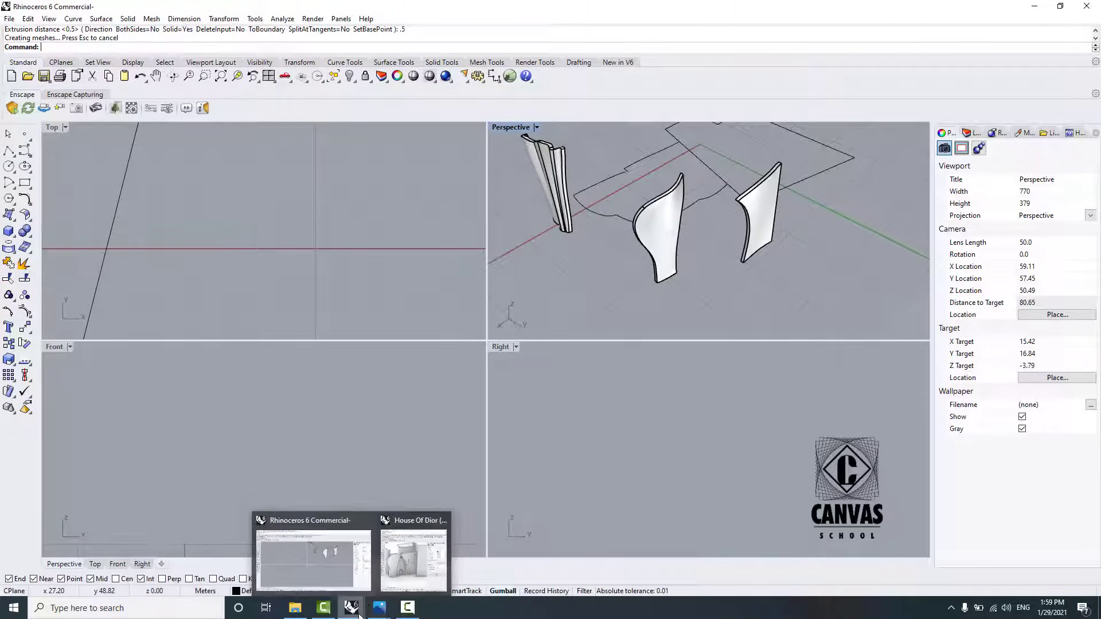
pyautogui.moveTo(403, 565)
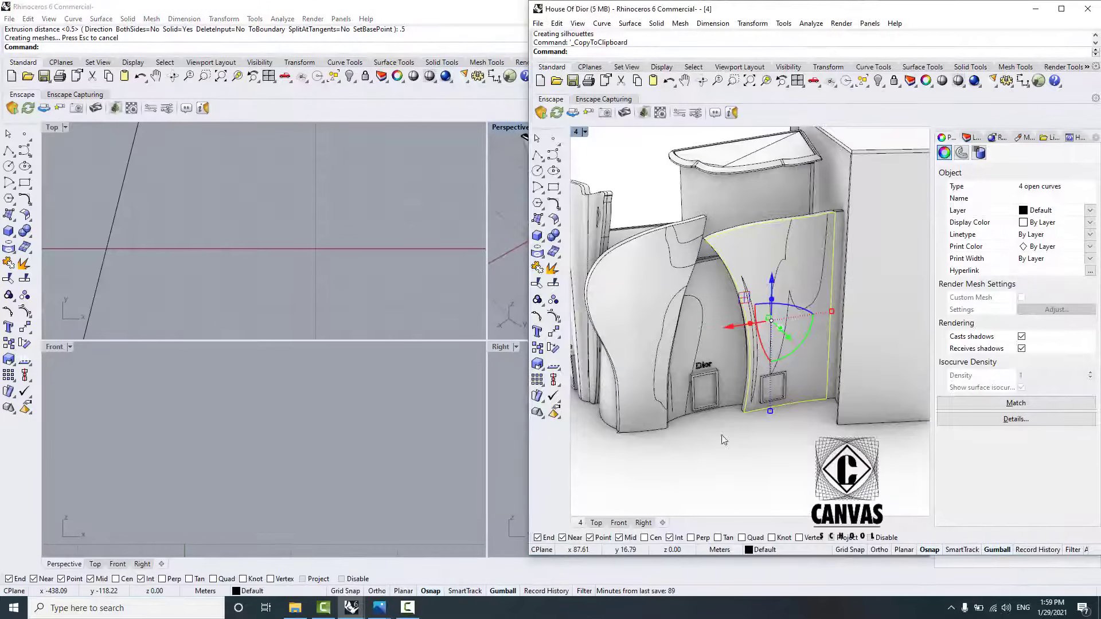
pyautogui.scroll(-3, 767, 346)
pyautogui.moveTo(767, 346); pyautogui.dragTo(896, 368, button='right')
pyautogui.scroll(4, 776, 412)
pyautogui.moveTo(777, 413); pyautogui.dragTo(734, 399, button='right')
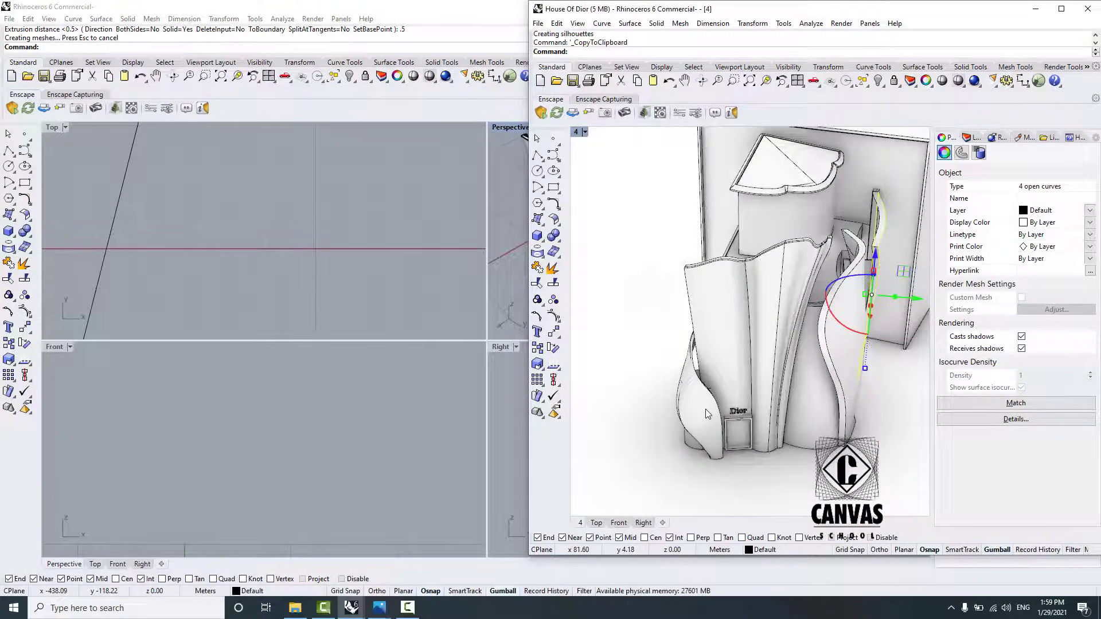
pyautogui.click(706, 409)
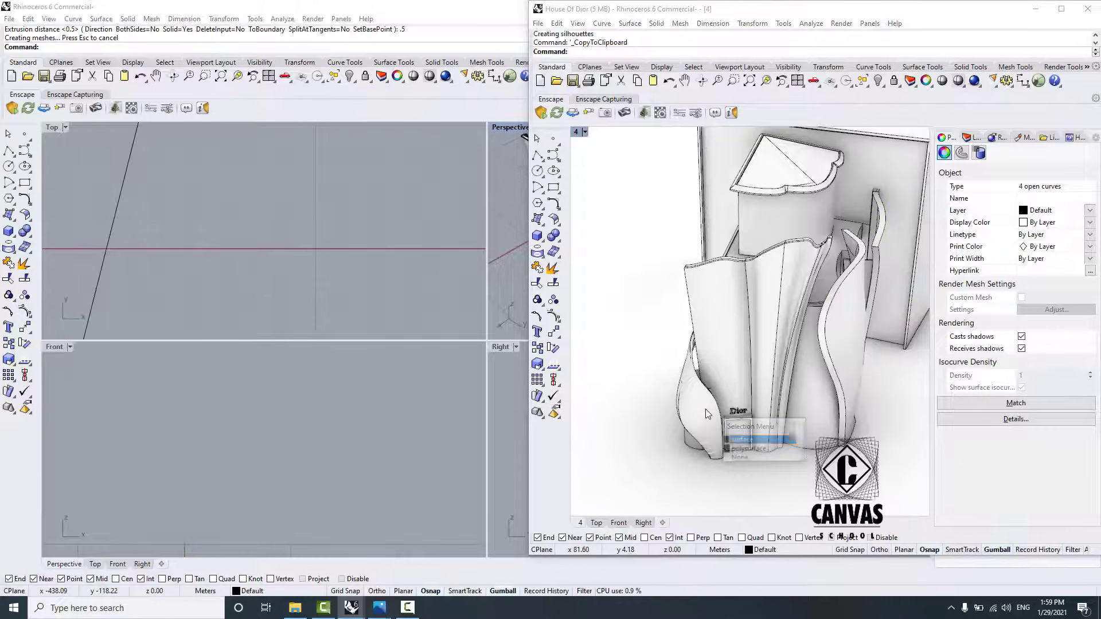
pyautogui.rightClick(706, 409)
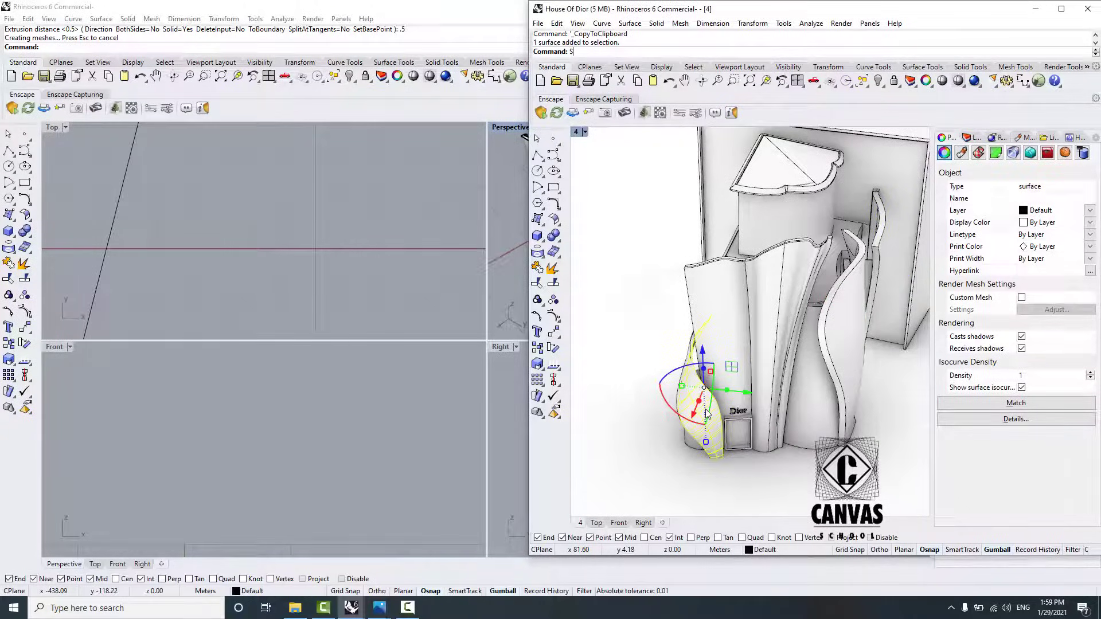
pyautogui.write('Silhouette')
pyautogui.press('Return')
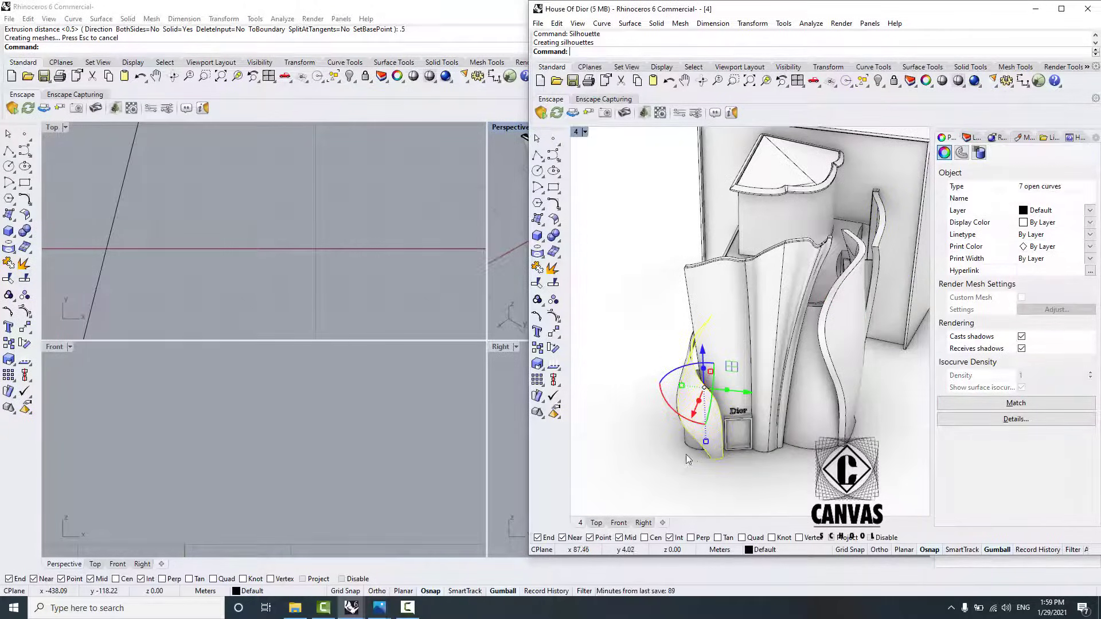
pyautogui.hotkey('ctrl', 'c')
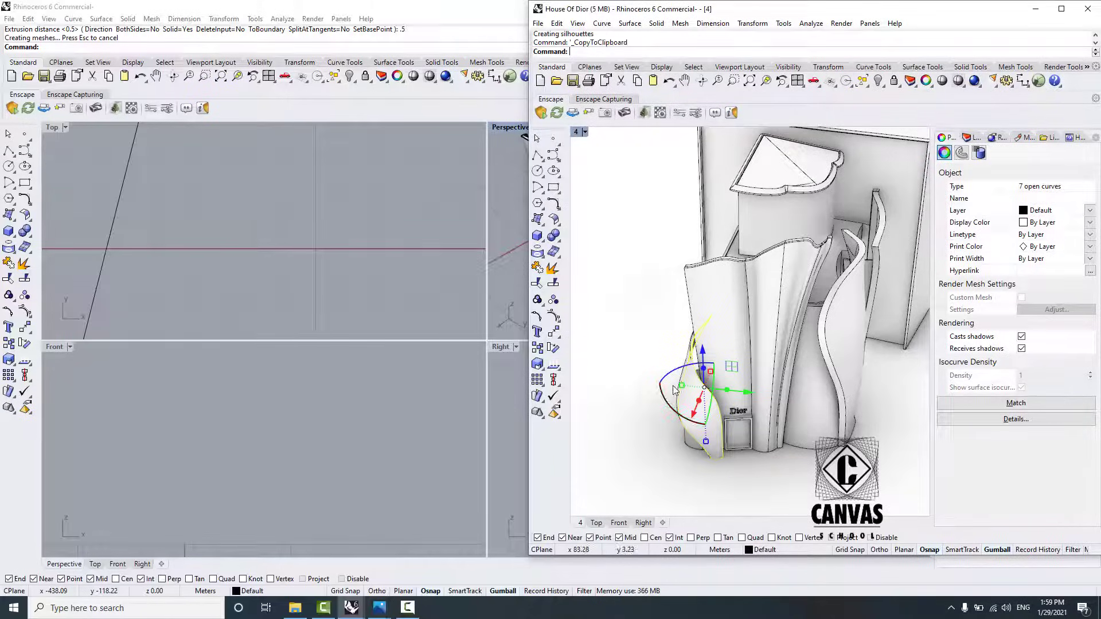
# Step: Paste the twisted panel's silhouette curves into the working model and deselect them
pyautogui.click(500, 202)
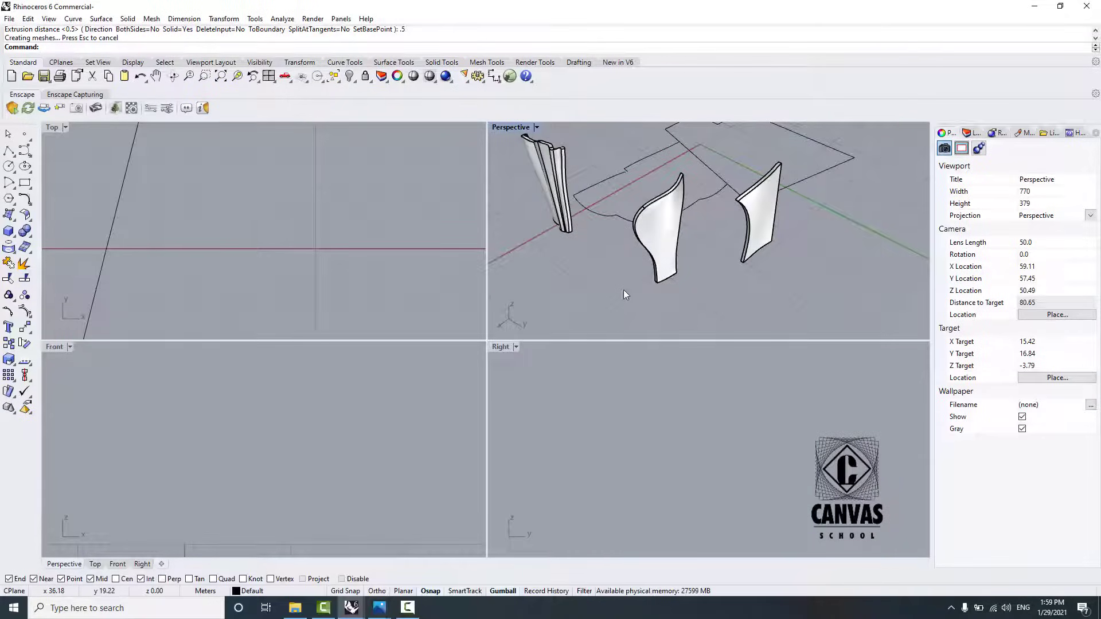
pyautogui.hotkey('ctrl', 'v')
pyautogui.scroll(-4, 580, 295)
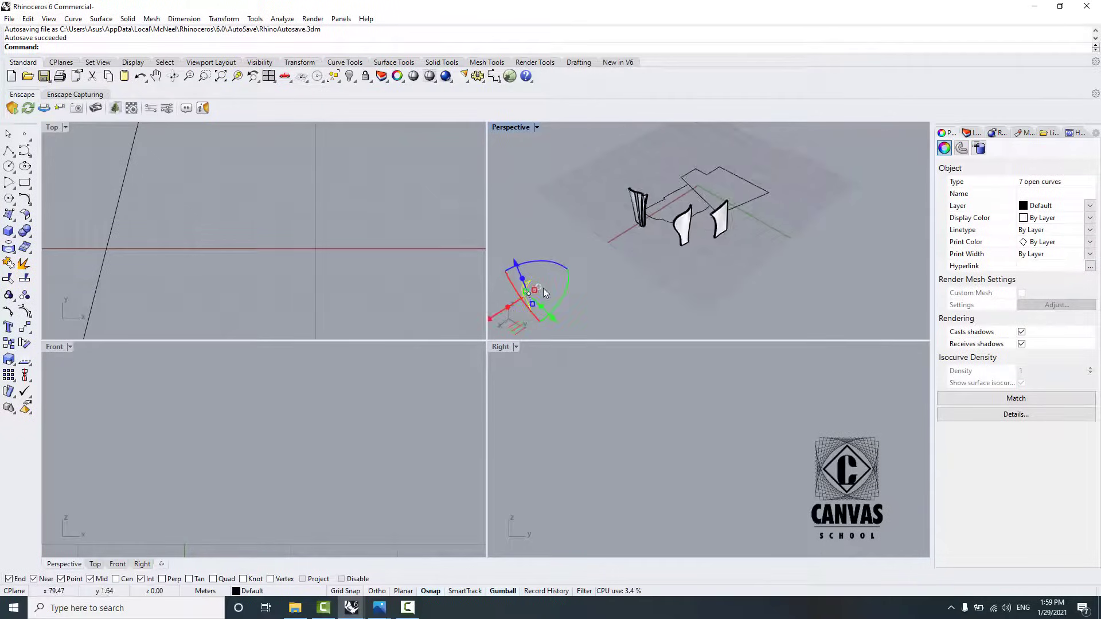
pyautogui.moveTo(543, 288); pyautogui.dragTo(641, 183, button='right')
pyautogui.click(676, 294)
# Step: Delete the extra silhouette curves crossing the upper part of the twisted outline, keeping only its boundary curves
pyautogui.scroll(7, 632, 301)
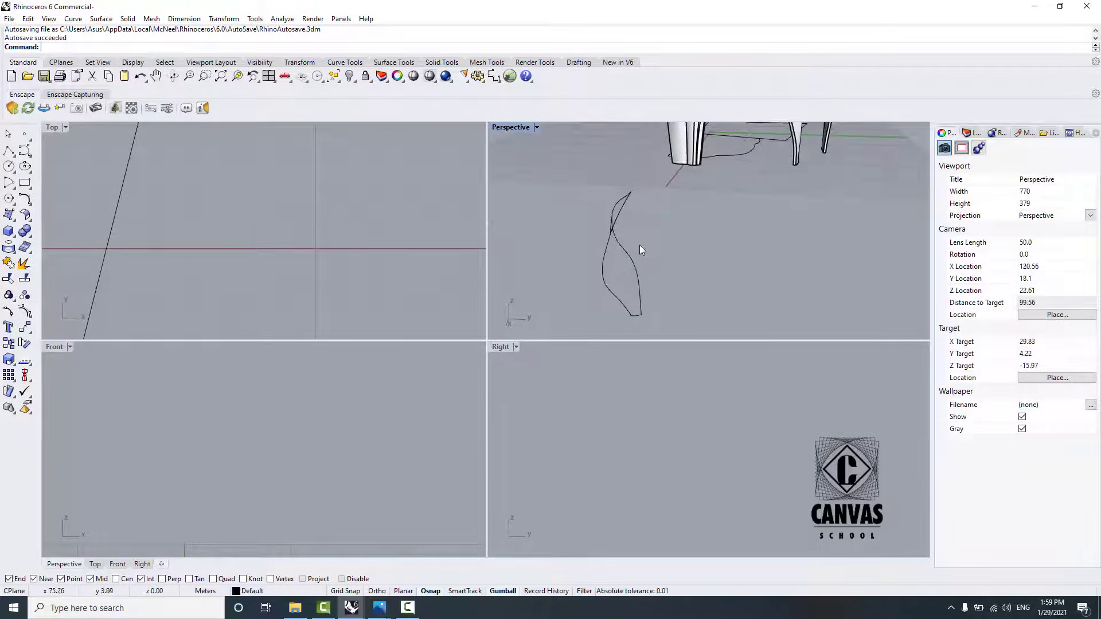
pyautogui.moveTo(626, 261); pyautogui.dragTo(675, 262, button='right')
pyautogui.click(887, 225)
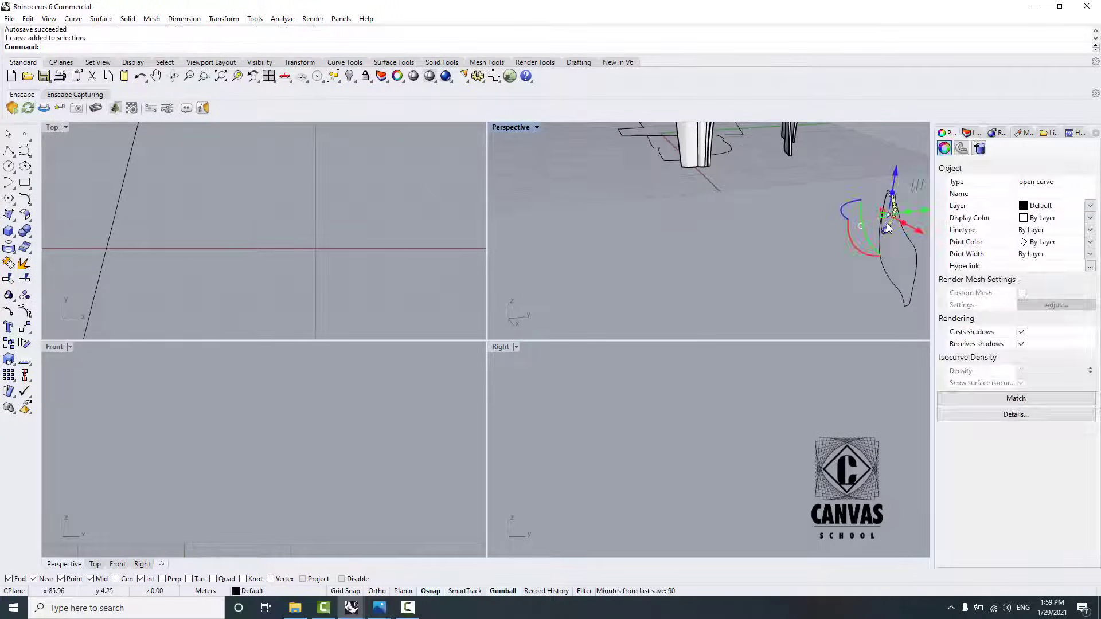
pyautogui.press('Delete')
pyautogui.moveTo(886, 225); pyautogui.dragTo(842, 233, button='right')
pyautogui.scroll(4, 833, 227)
pyautogui.click(833, 225)
pyautogui.click(820, 222)
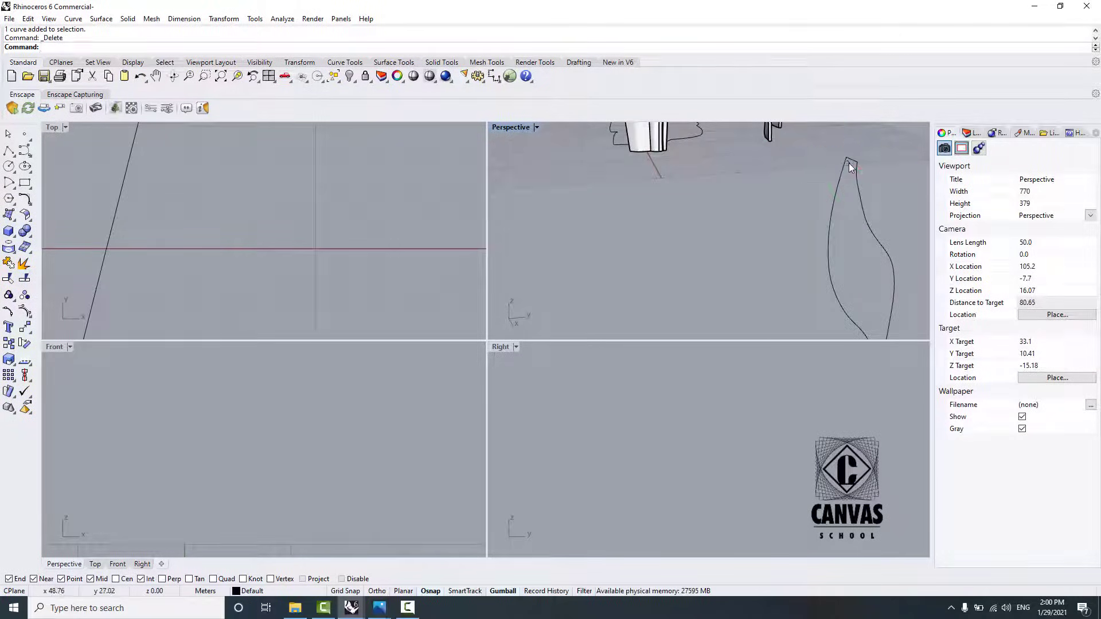
pyautogui.click(849, 161)
pyautogui.click(819, 227)
# Step: Create a Sweep2 surface for the twisted panel, with its two long side curves as rails and its short end curves as cross sections
pyautogui.scroll(-4, 818, 228)
pyautogui.moveTo(784, 250); pyautogui.dragTo(763, 268, button='right')
pyautogui.scroll(-4, 718, 279)
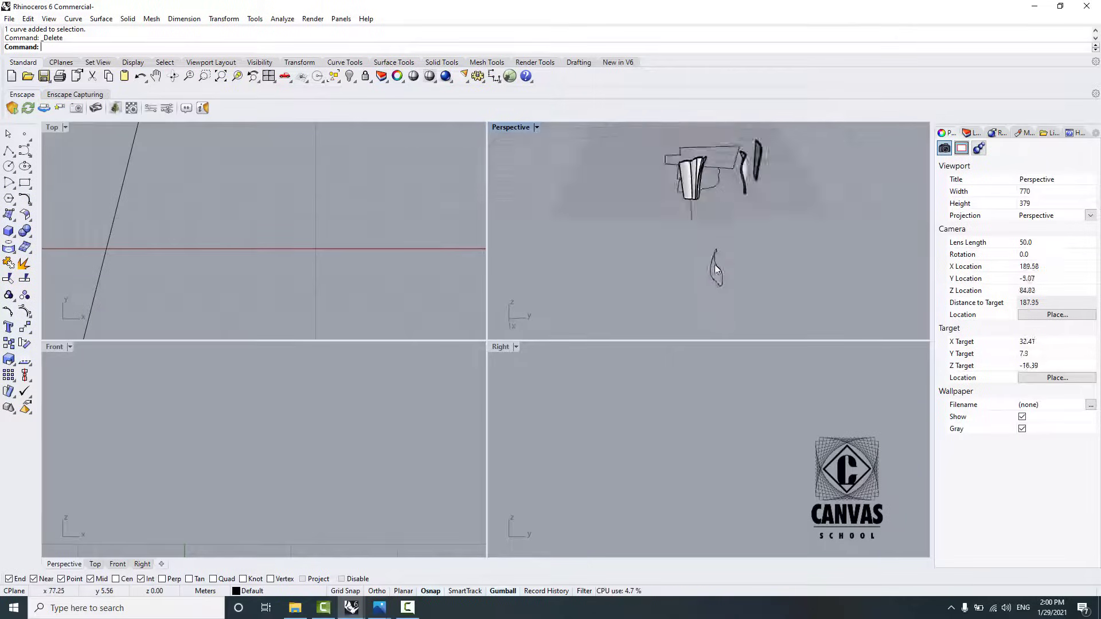
pyautogui.scroll(6, 718, 280)
pyautogui.click(731, 275)
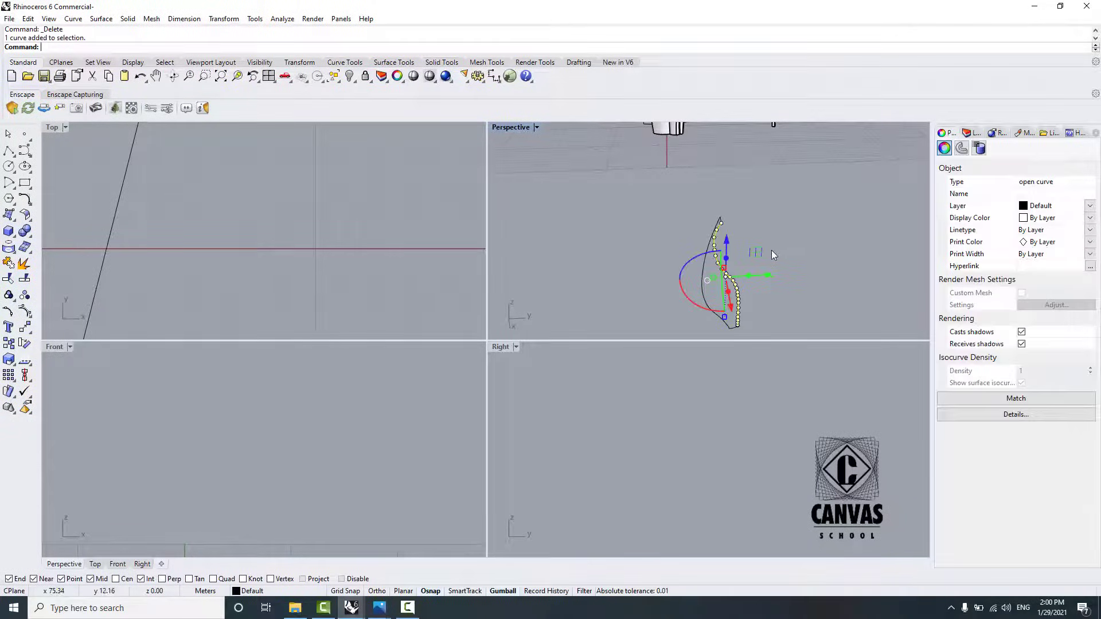
pyautogui.press('Escape')
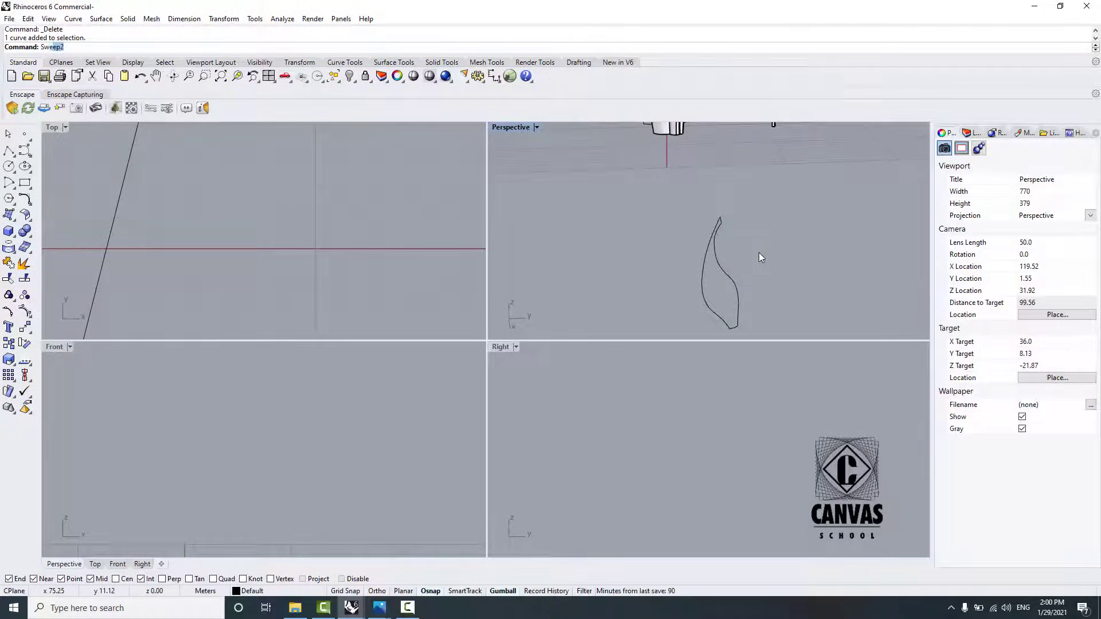
pyautogui.press('Return')
pyautogui.click(737, 301)
pyautogui.click(701, 273)
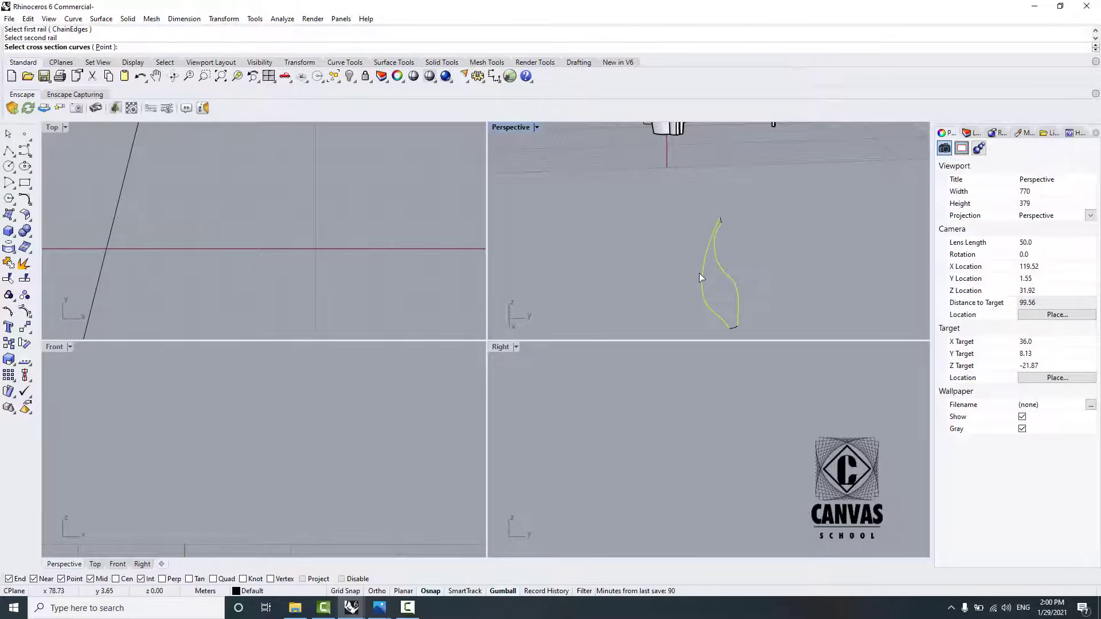
pyautogui.click(721, 226)
pyautogui.press('Return')
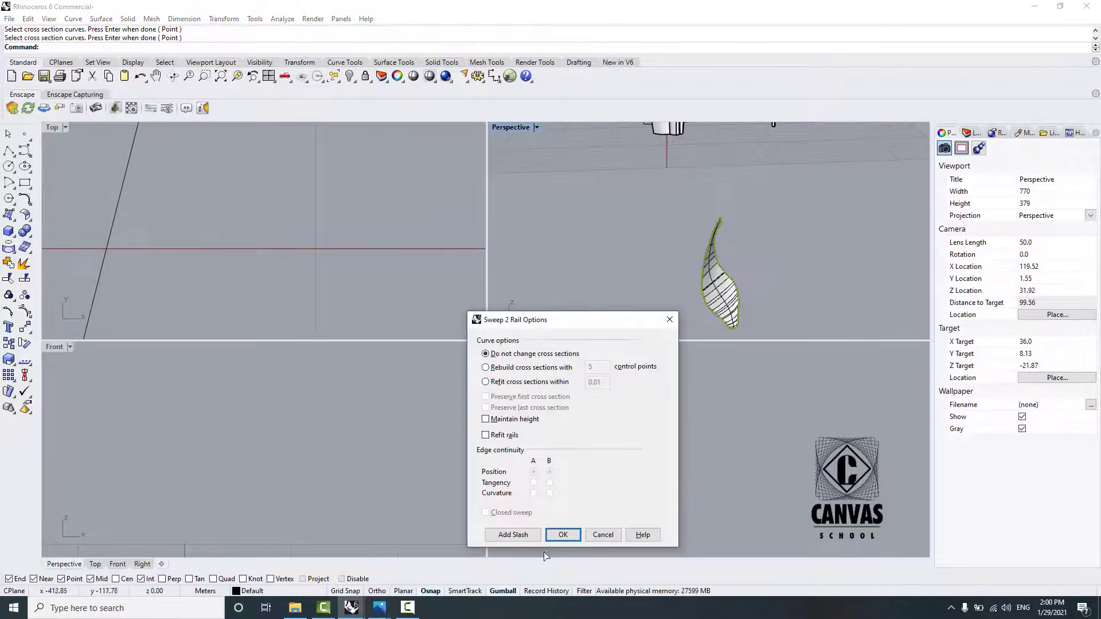
pyautogui.click(564, 534)
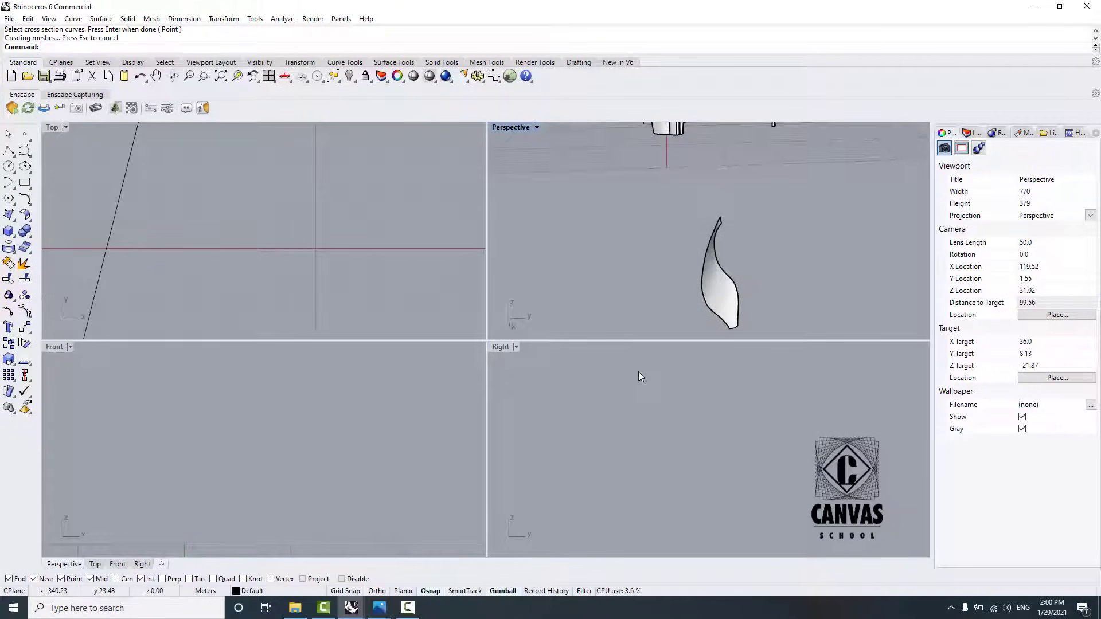
pyautogui.click(711, 289)
pyautogui.press('Escape')
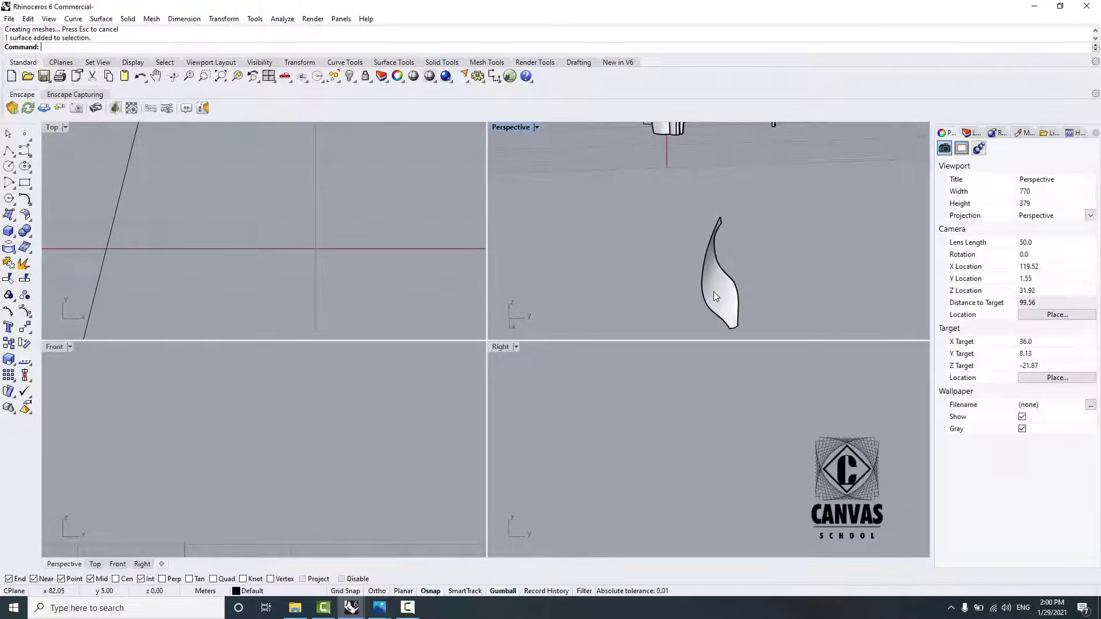
pyautogui.write('Sweep2')
pyautogui.press('Return')
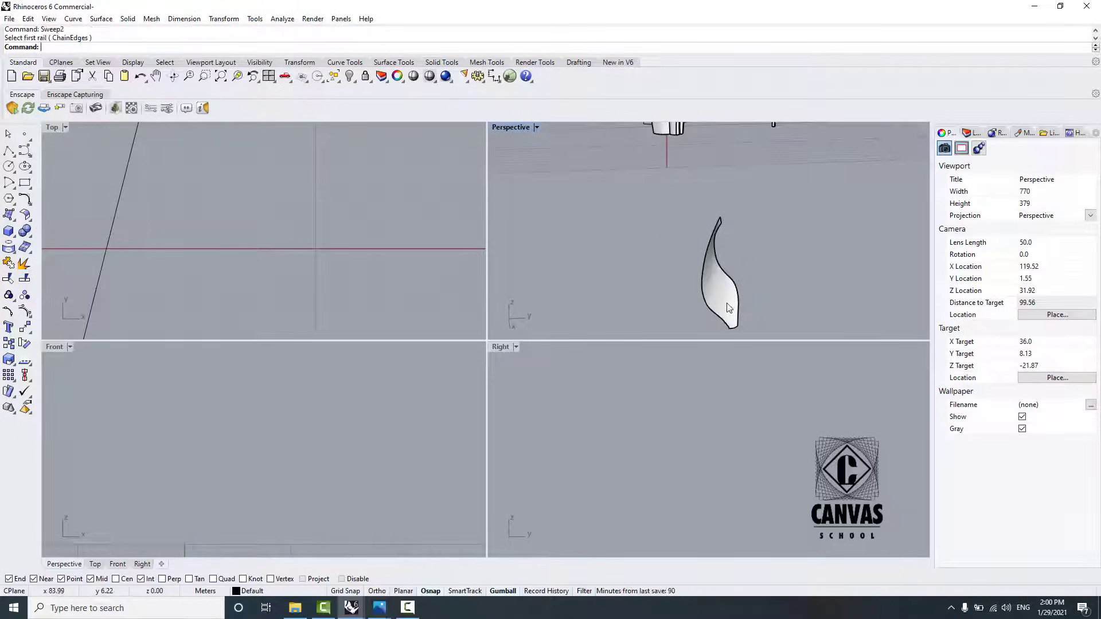
pyautogui.write('ExtrudeSrf')
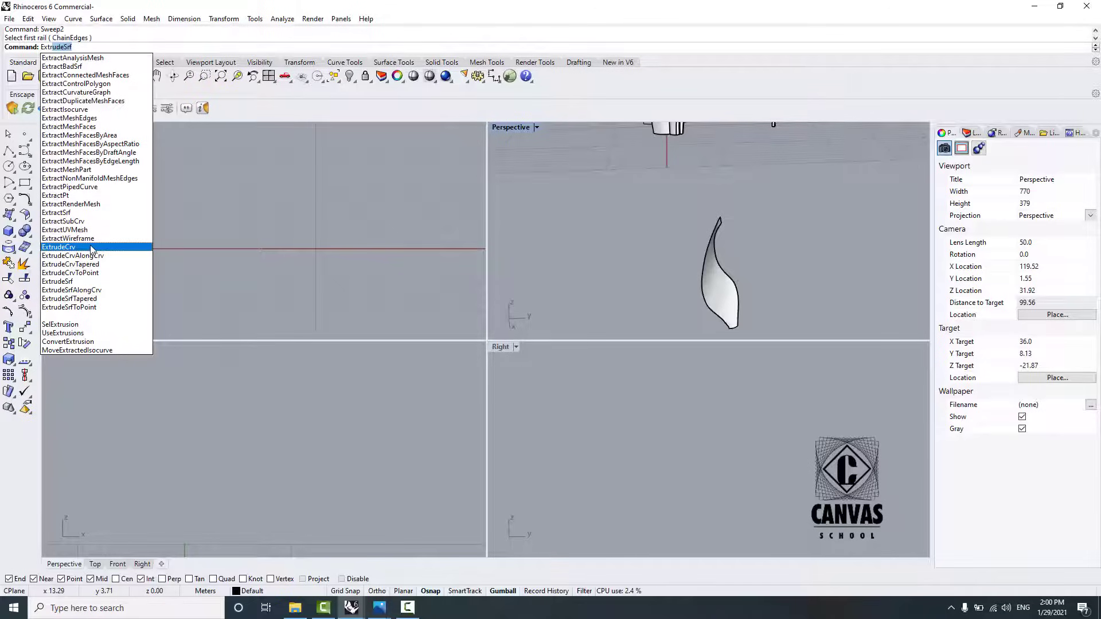
pyautogui.click(97, 282)
pyautogui.click(720, 287)
pyautogui.press('Return')
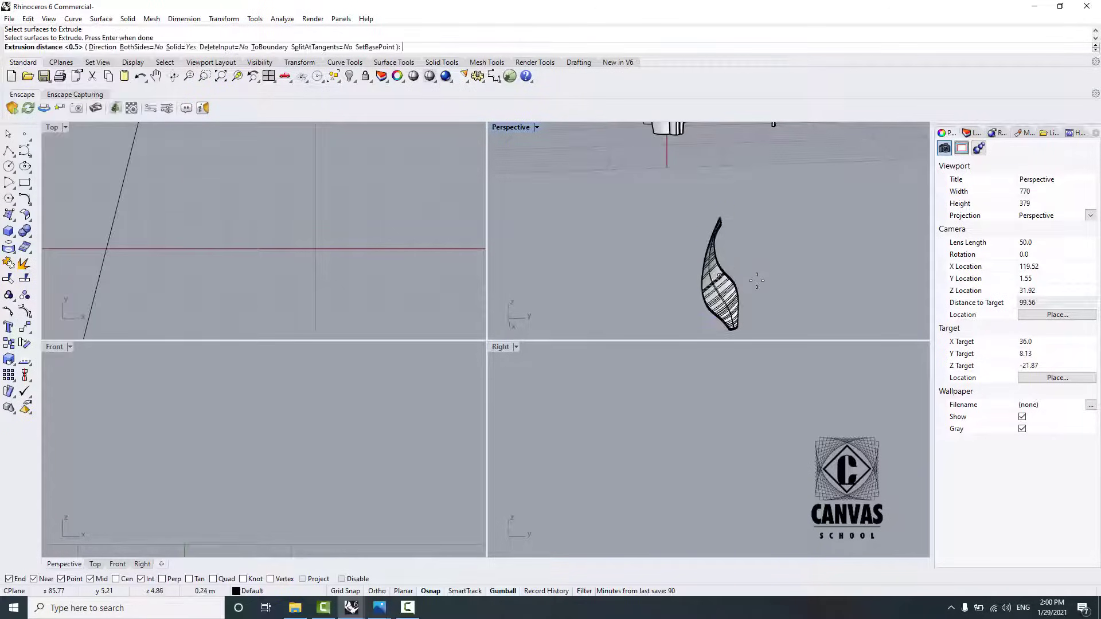
pyautogui.moveTo(695, 269); pyautogui.dragTo(717, 272, button='right')
pyautogui.scroll(-7, 717, 272)
pyautogui.scroll(4, 628, 276)
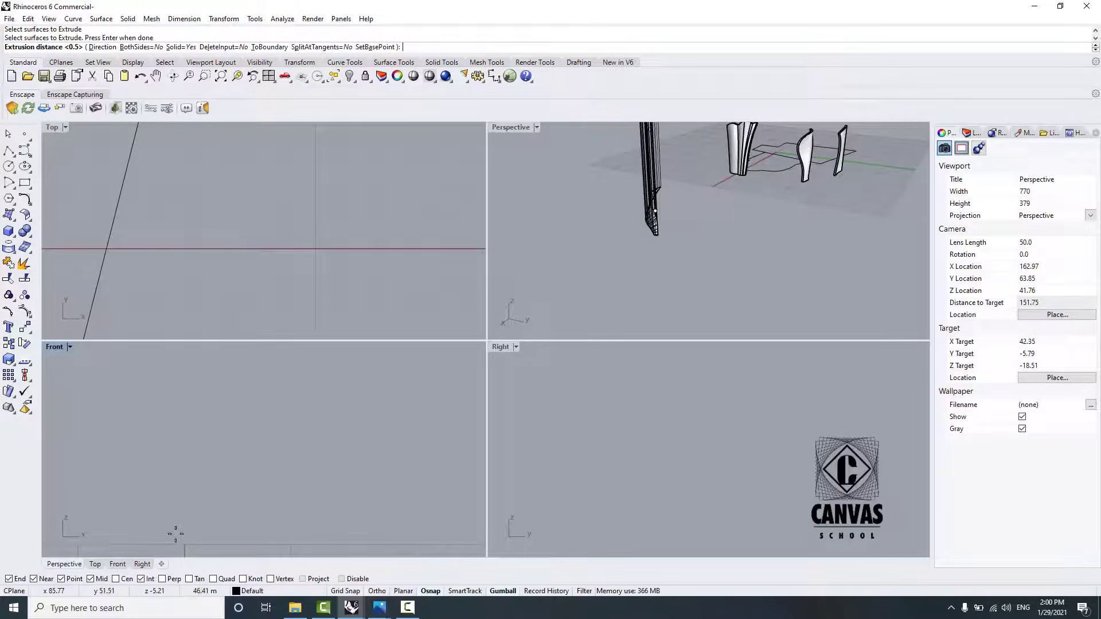
pyautogui.click(106, 51)
pyautogui.scroll(3, 635, 246)
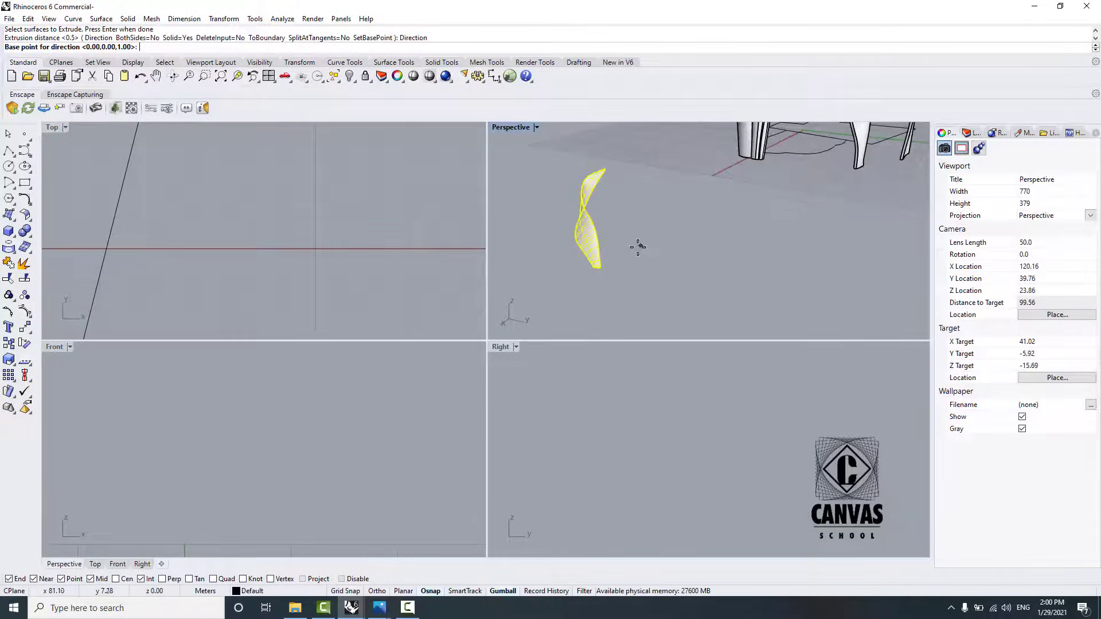
pyautogui.click(601, 267)
pyautogui.scroll(-5, 622, 256)
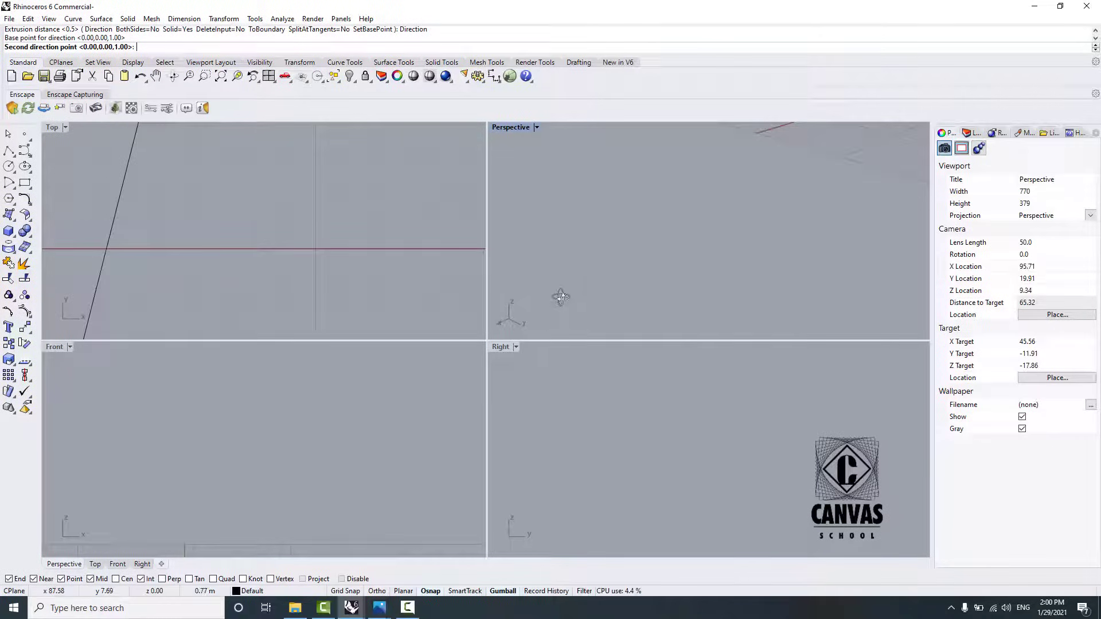
pyautogui.scroll(9, 585, 229)
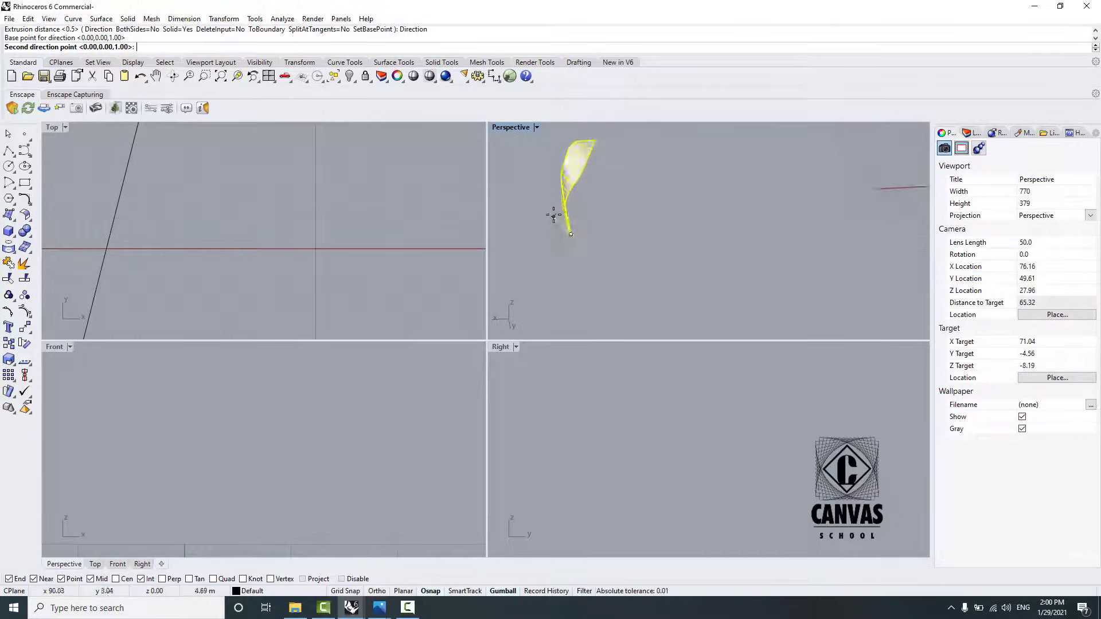
pyautogui.click(590, 244)
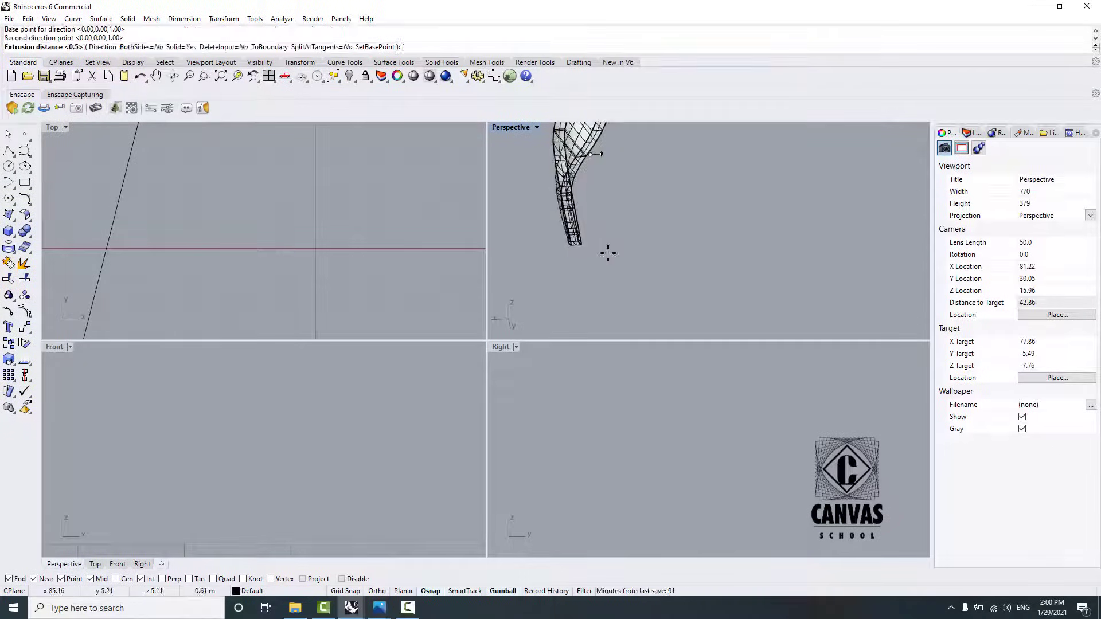
pyautogui.scroll(-2, 609, 252)
pyautogui.moveTo(617, 260); pyautogui.dragTo(728, 265, button='right')
pyautogui.scroll(2, 726, 323)
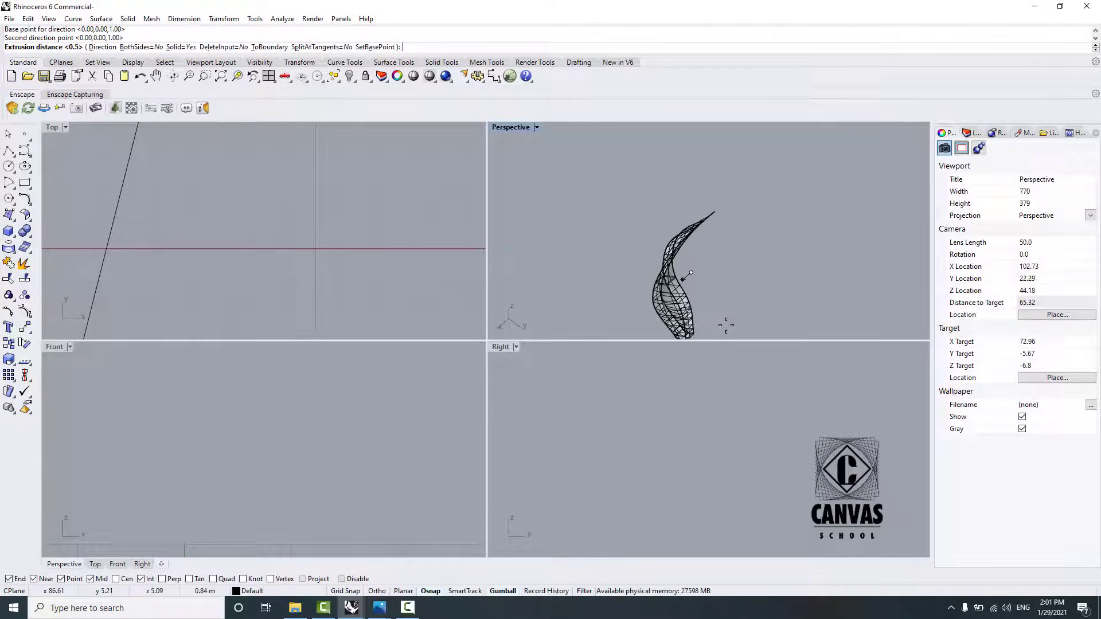
pyautogui.press('Escape')
# Step: Try extruding the twisted surface into a solid 0.5 thick, along a direction picked from its upper tip
pyautogui.scroll(4, 712, 249)
pyautogui.rightClick(710, 247)
pyautogui.click(660, 202)
pyautogui.press('Return')
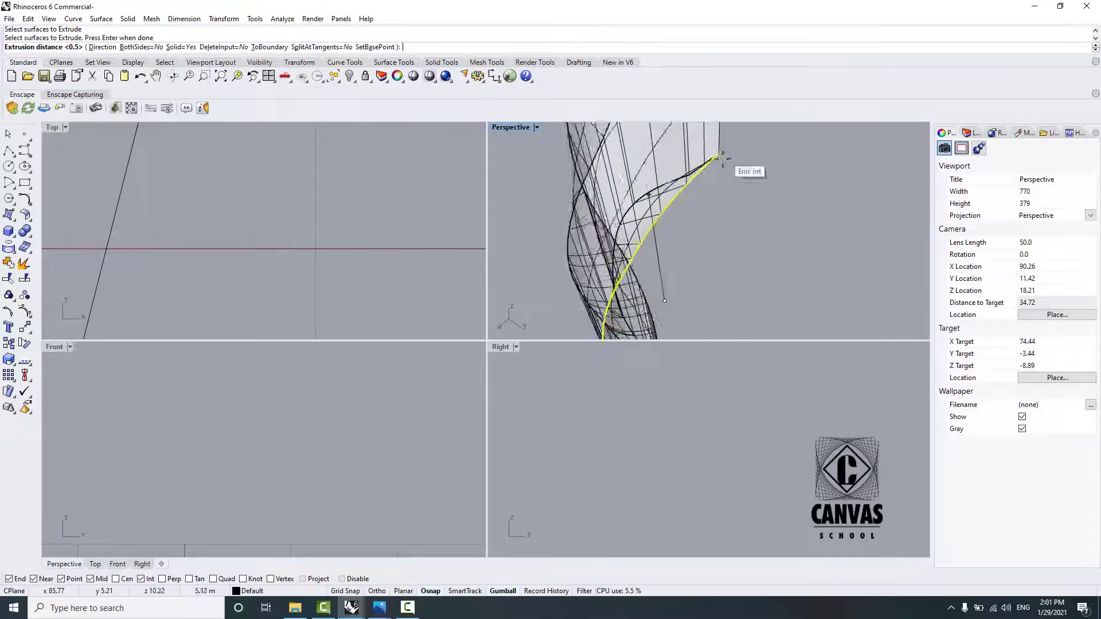
pyautogui.click(99, 48)
pyautogui.click(717, 155)
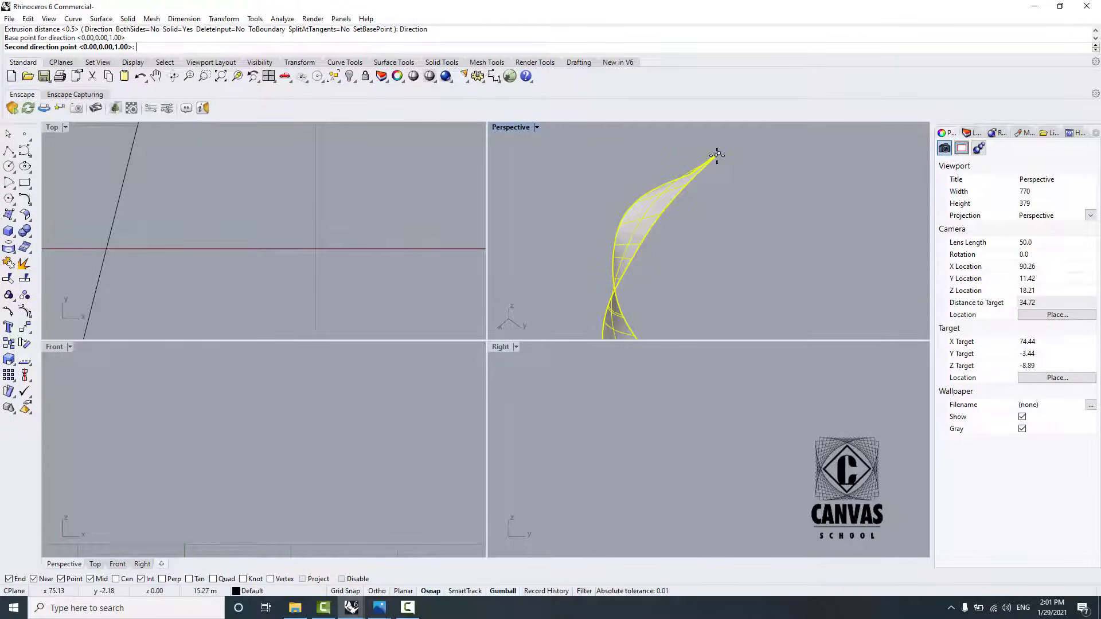
pyautogui.click(737, 160)
pyautogui.scroll(-4, 735, 252)
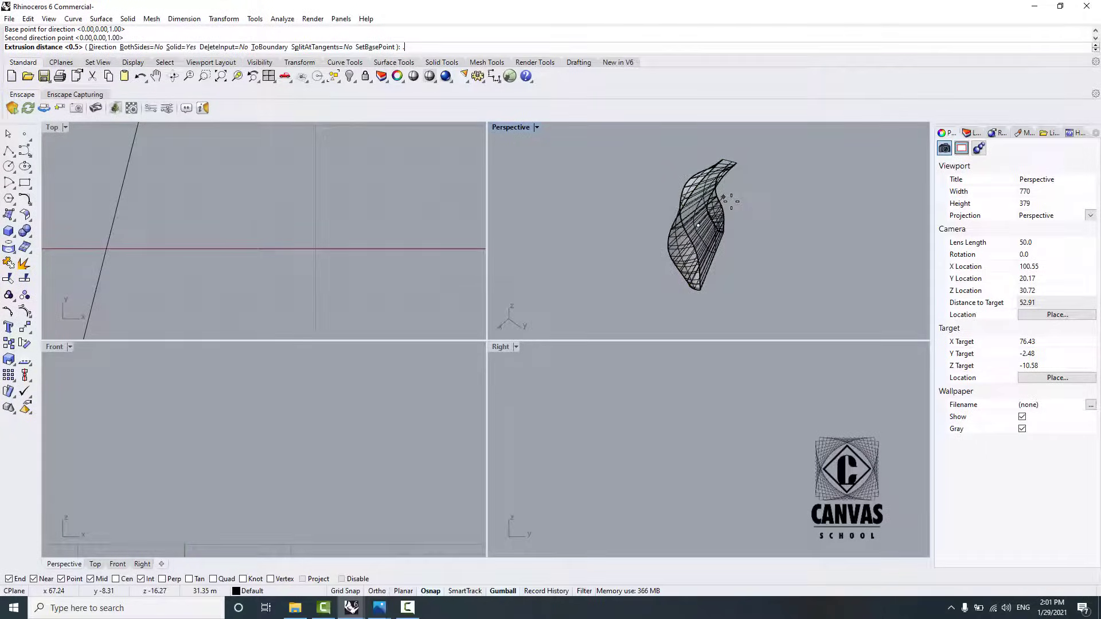
pyautogui.write('.5')
pyautogui.press('Return')
# Step: Inspect the extruded twisted panel from several sides and undo the extrusion
pyautogui.moveTo(731, 201); pyautogui.dragTo(573, 225, button='right')
pyautogui.keyDown('shift'); pyautogui.moveTo(586, 187); pyautogui.dragTo(619, 230, button='right'); pyautogui.keyUp('shift')
pyautogui.scroll(8, 638, 149)
pyautogui.moveTo(668, 195); pyautogui.dragTo(710, 253, button='right')
pyautogui.click(829, 185)
pyautogui.click(674, 158)
pyautogui.click(672, 208)
pyautogui.hotkey('ctrl', 'z')
# Step: Copy the twisted surface 0.5 sideways, using its lower tip as the base point
pyautogui.click(675, 260)
pyautogui.moveTo(681, 305); pyautogui.dragTo(702, 313, button='right')
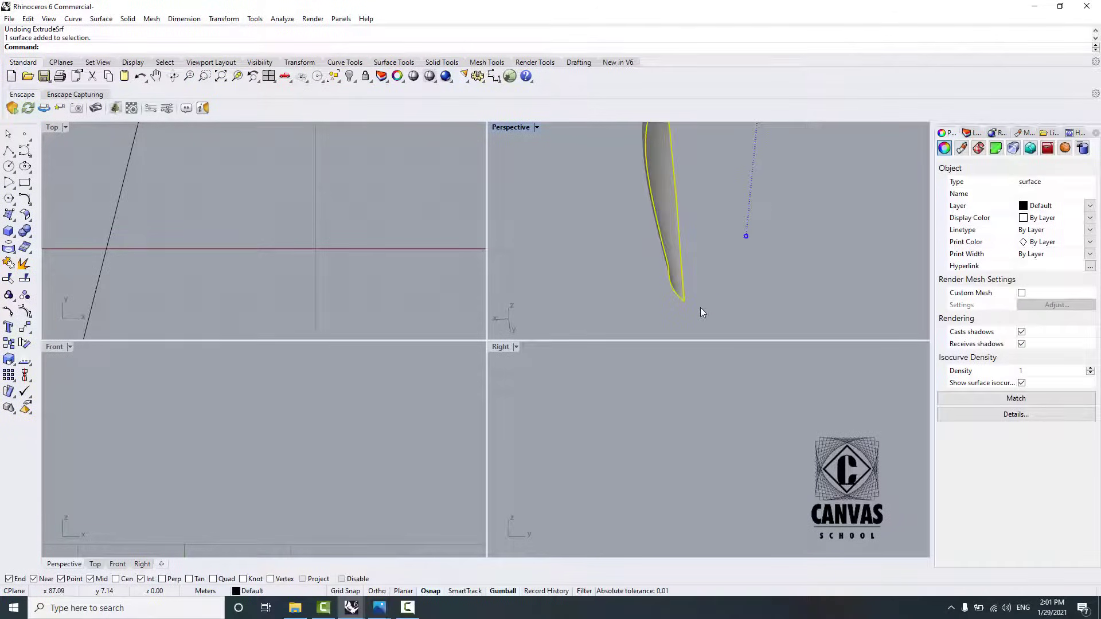
pyautogui.write('opy')
pyautogui.press('Return')
pyautogui.click(684, 299)
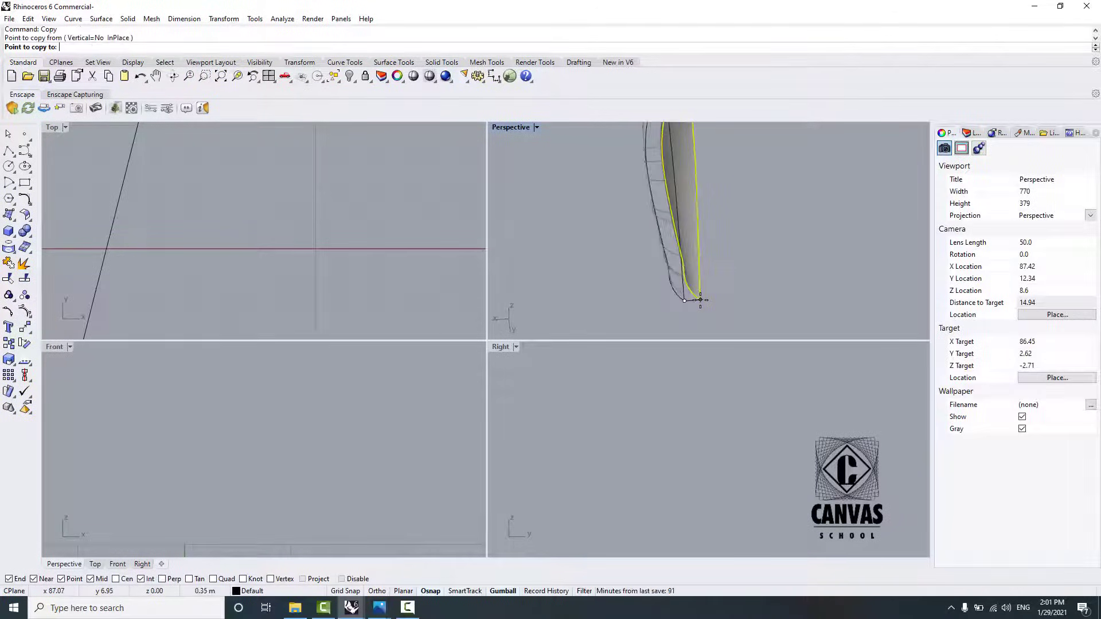
pyautogui.write('.5')
pyautogui.press('Return')
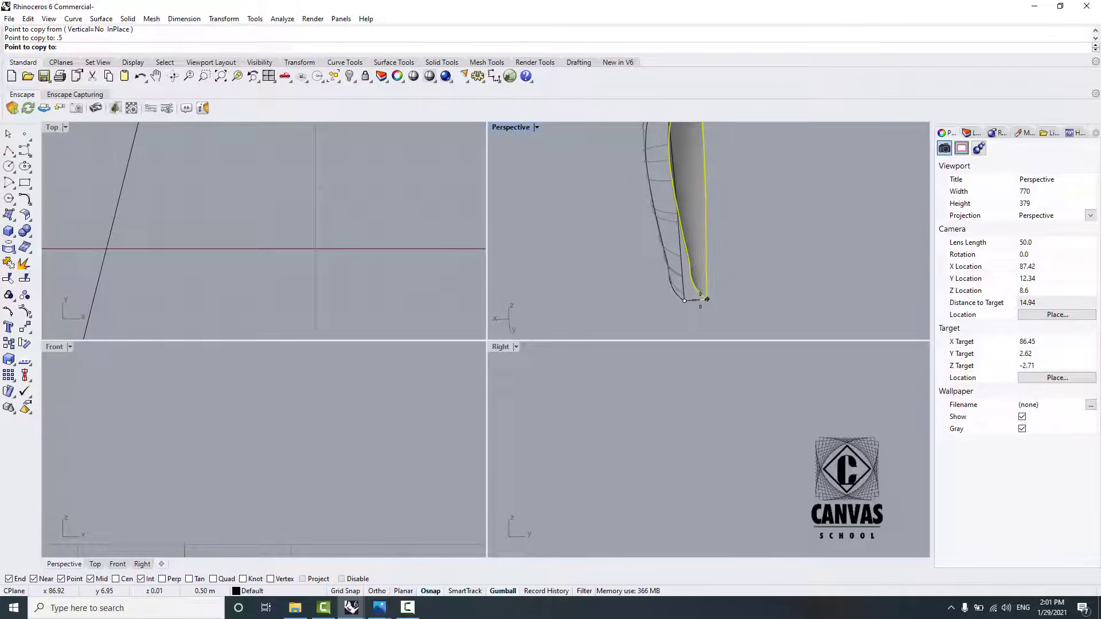
pyautogui.click(781, 284)
pyautogui.press('Return')
pyautogui.scroll(-8, 625, 315)
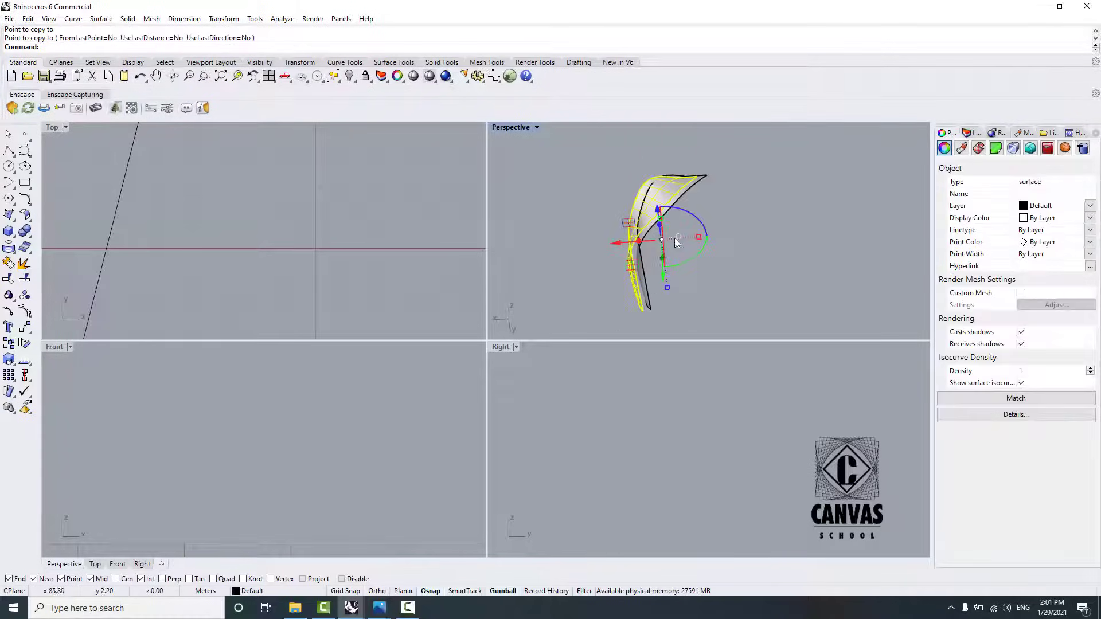
# Step: Nudge one of the two twisted surfaces within the gumball plane so it sits closely alongside the other, then deselect it
pyautogui.click(676, 242)
pyautogui.moveTo(616, 231); pyautogui.dragTo(665, 300, button='right')
pyautogui.click(665, 279)
pyautogui.moveTo(659, 301); pyautogui.dragTo(657, 308)
pyautogui.scroll(3, 641, 249)
pyautogui.scroll(4, 642, 252)
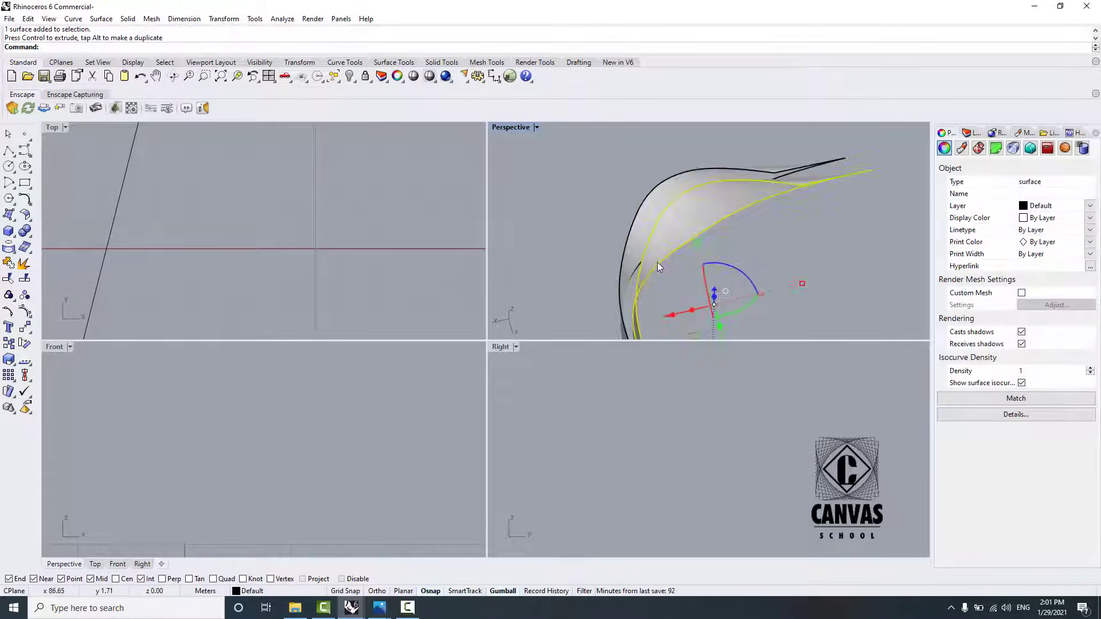
pyautogui.moveTo(655, 262); pyautogui.dragTo(660, 220, button='right')
pyautogui.scroll(-6, 660, 219)
pyautogui.scroll(5, 707, 282)
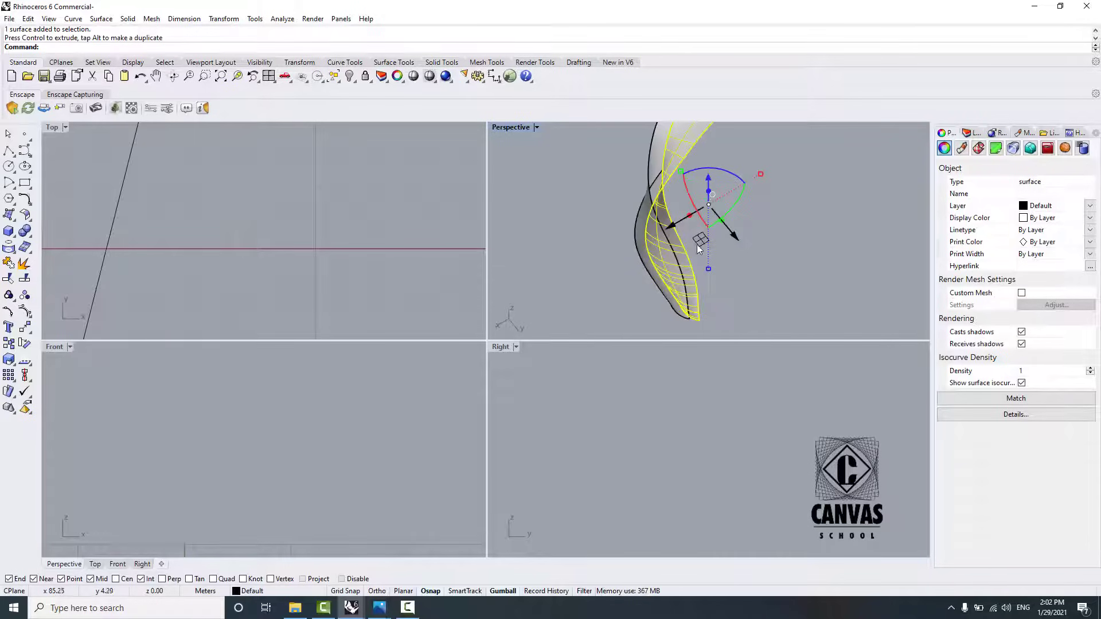
pyautogui.moveTo(696, 242); pyautogui.dragTo(692, 239)
pyautogui.scroll(-2, 690, 236)
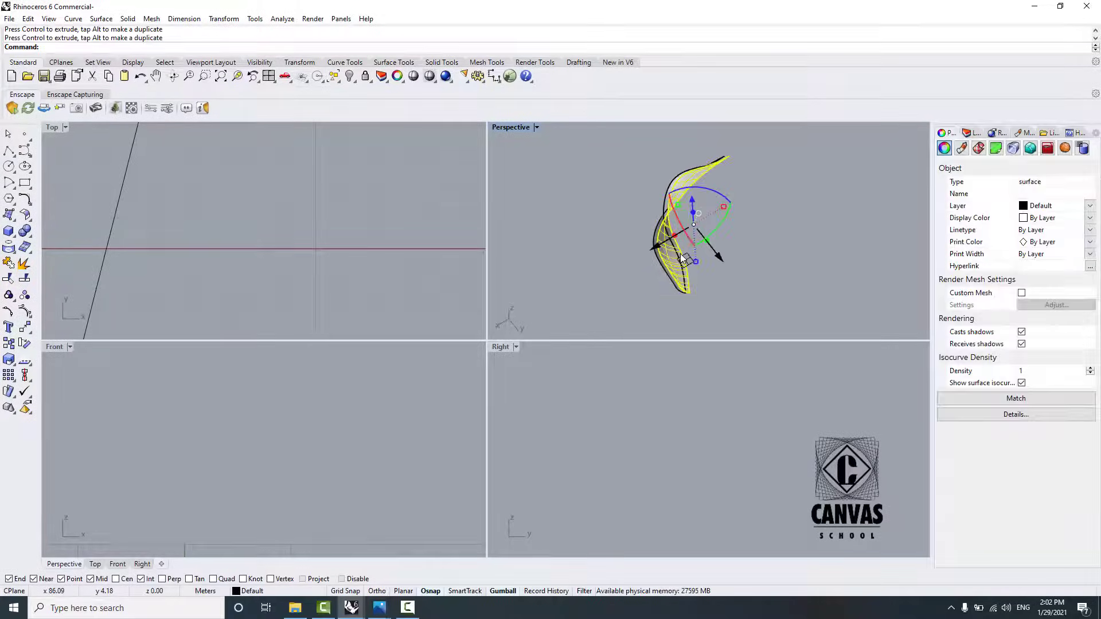
pyautogui.click(753, 219)
pyautogui.moveTo(752, 219); pyautogui.dragTo(696, 268, button='right')
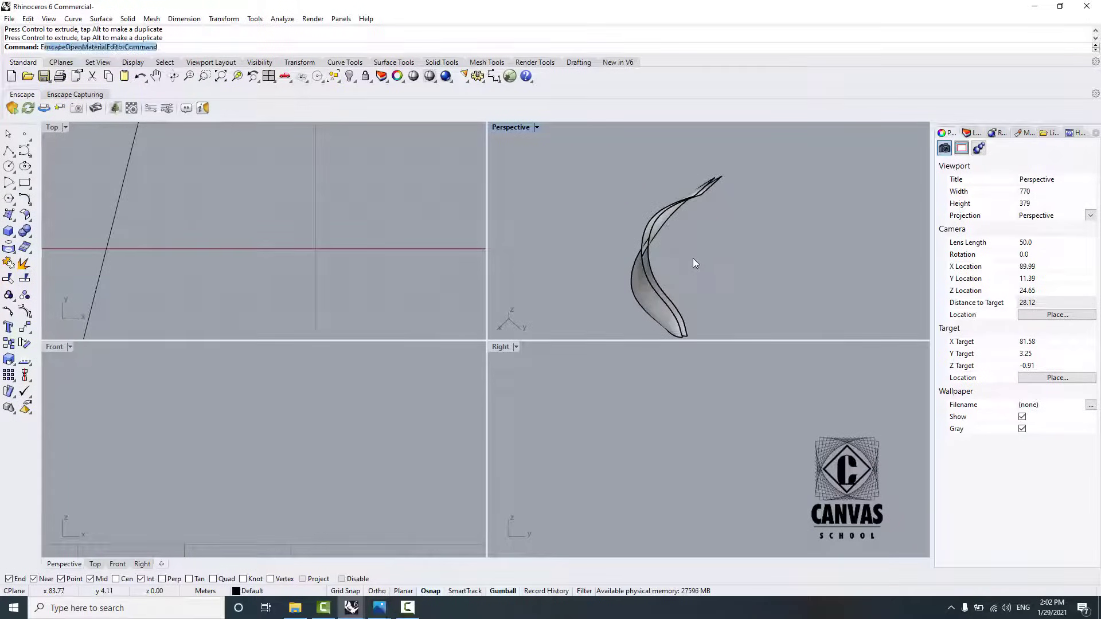
# Step: Extrude the twisted surface into a solid 0.5 thick, with the direction picked from its upper tip toward the neighbouring surface's tip
pyautogui.press('Return')
pyautogui.click(677, 258)
pyautogui.press('Return')
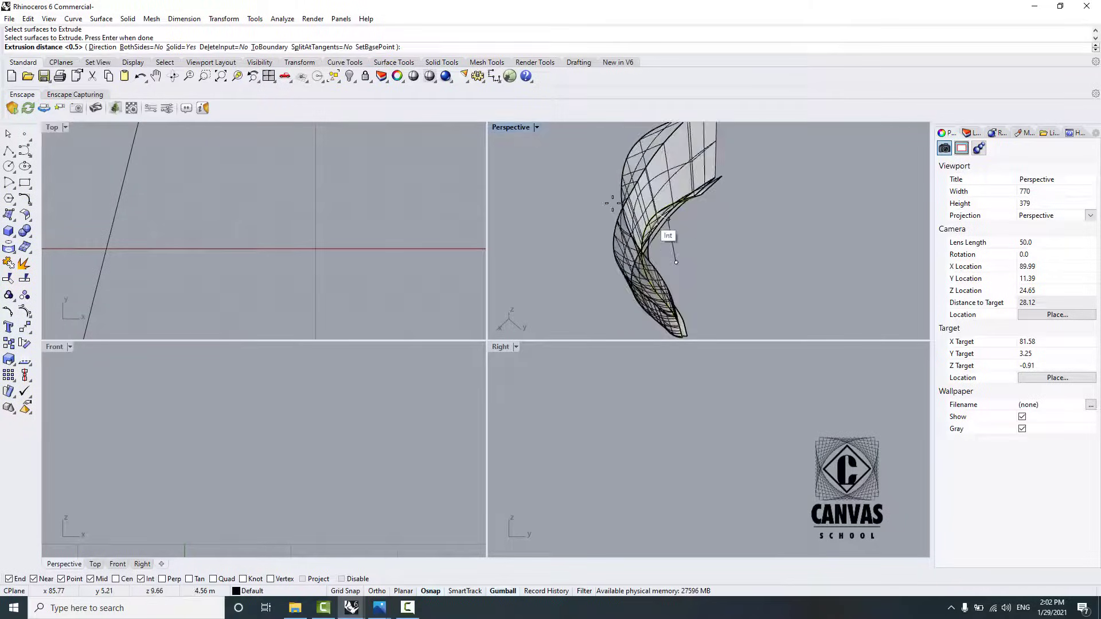
pyautogui.click(102, 48)
pyautogui.scroll(5, 727, 179)
pyautogui.click(690, 171)
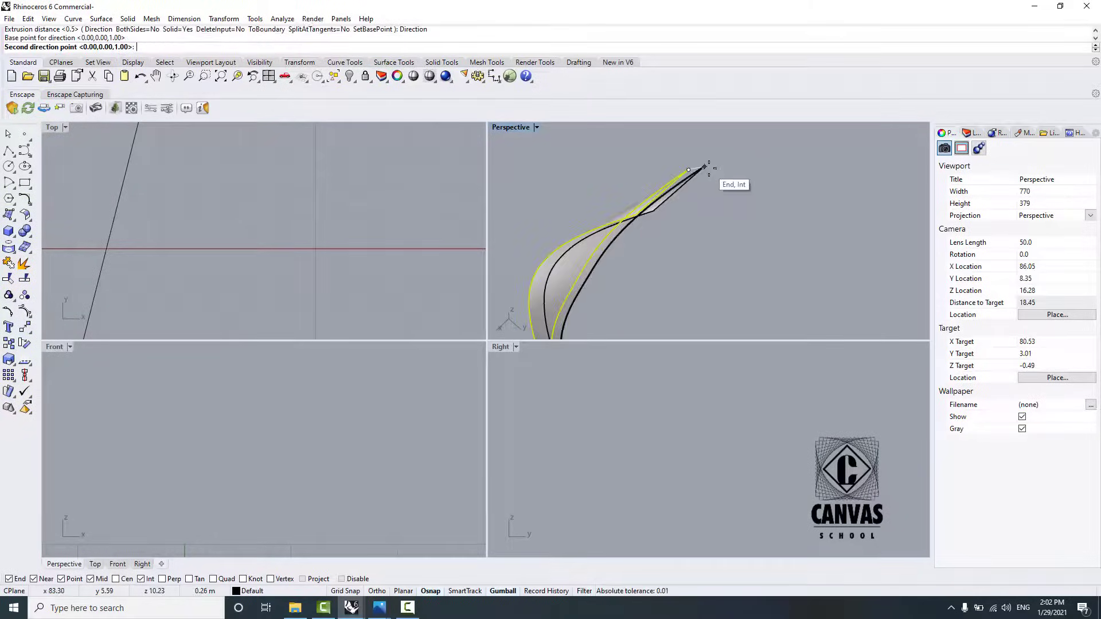
pyautogui.click(710, 167)
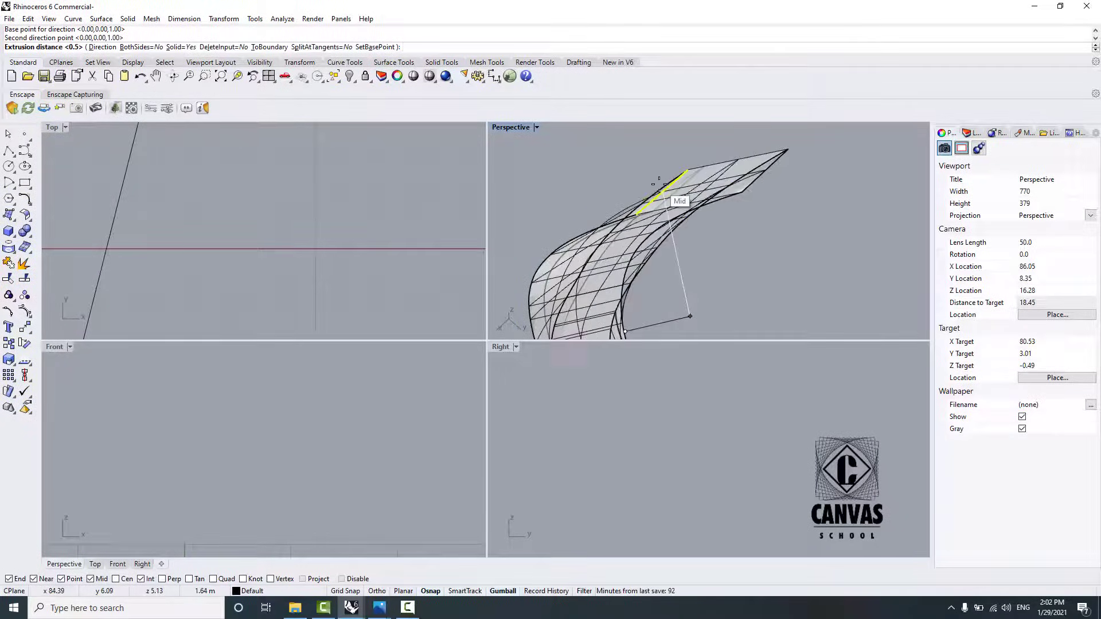
pyautogui.write('.5')
pyautogui.press('Return')
pyautogui.click(583, 260)
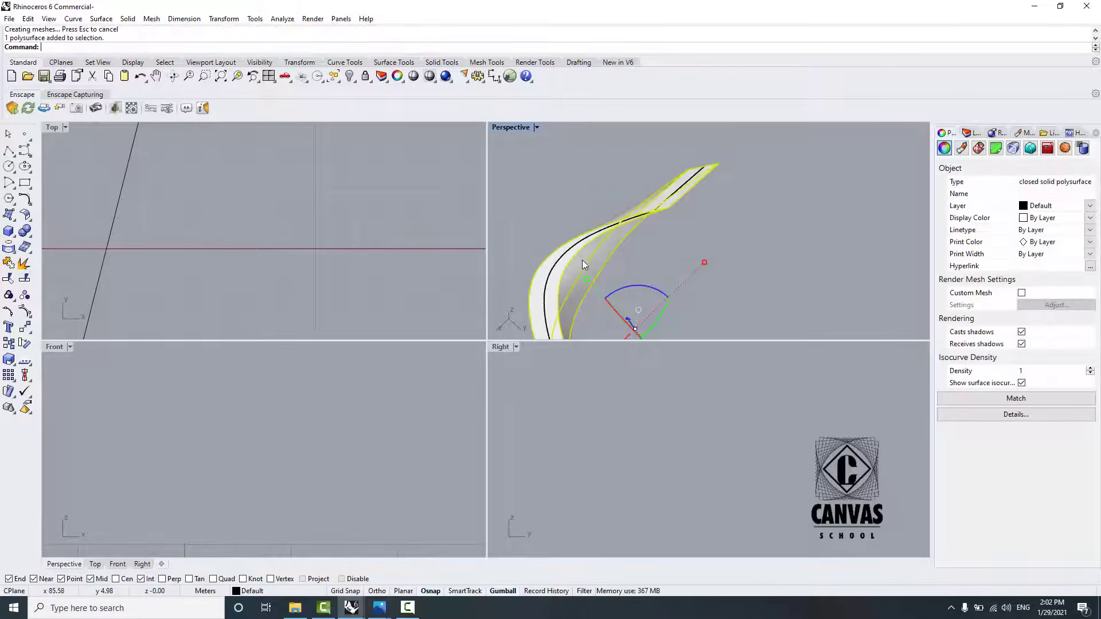
pyautogui.scroll(-8, 582, 260)
pyautogui.click(620, 226)
# Step: Move the twisted solid sideways, clear of its source surfaces and curves
pyautogui.scroll(2, 621, 226)
pyautogui.moveTo(621, 226); pyautogui.dragTo(583, 161, button='right')
pyautogui.scroll(4, 621, 186)
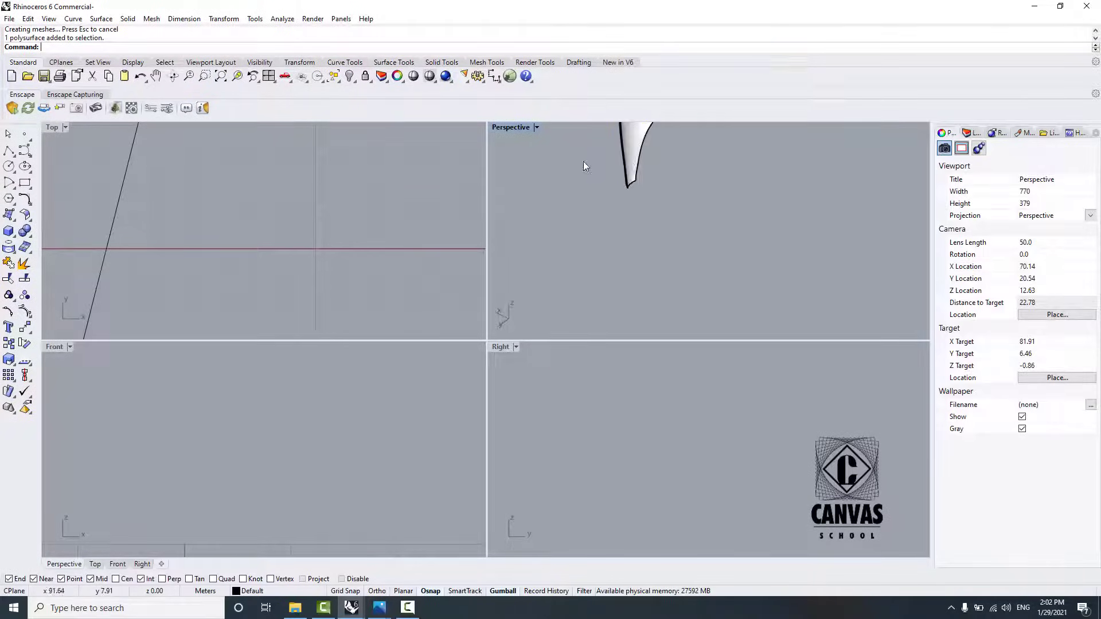
pyautogui.click(633, 162)
pyautogui.write('m')
pyautogui.press('Return')
pyautogui.click(617, 219)
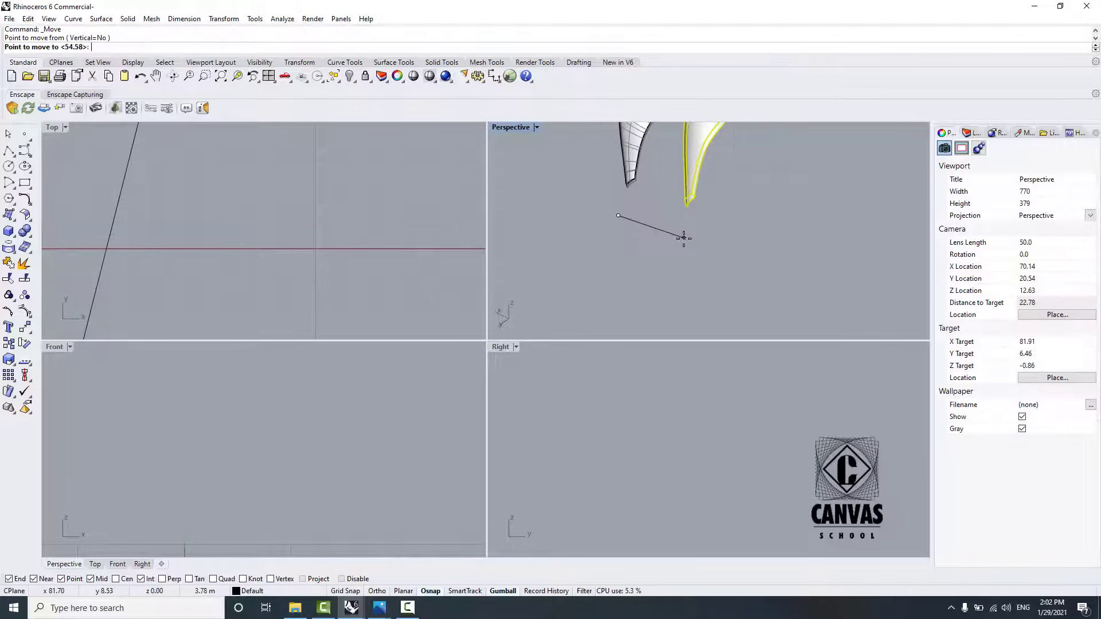
pyautogui.click(687, 238)
# Step: Bring the twisted solid over to the building plan, beside the group of fluted corner panels
pyautogui.scroll(-6, 625, 234)
pyautogui.moveTo(633, 271); pyautogui.dragTo(658, 265, button='right')
pyautogui.scroll(2, 658, 265)
pyautogui.moveTo(637, 292); pyautogui.dragTo(724, 181)
pyautogui.keyDown('shift'); pyautogui.moveTo(723, 182); pyautogui.dragTo(715, 275, button='right'); pyautogui.keyUp('shift')
pyautogui.scroll(-4, 715, 276)
pyautogui.moveTo(705, 311); pyautogui.dragTo(683, 238)
pyautogui.scroll(5, 682, 234)
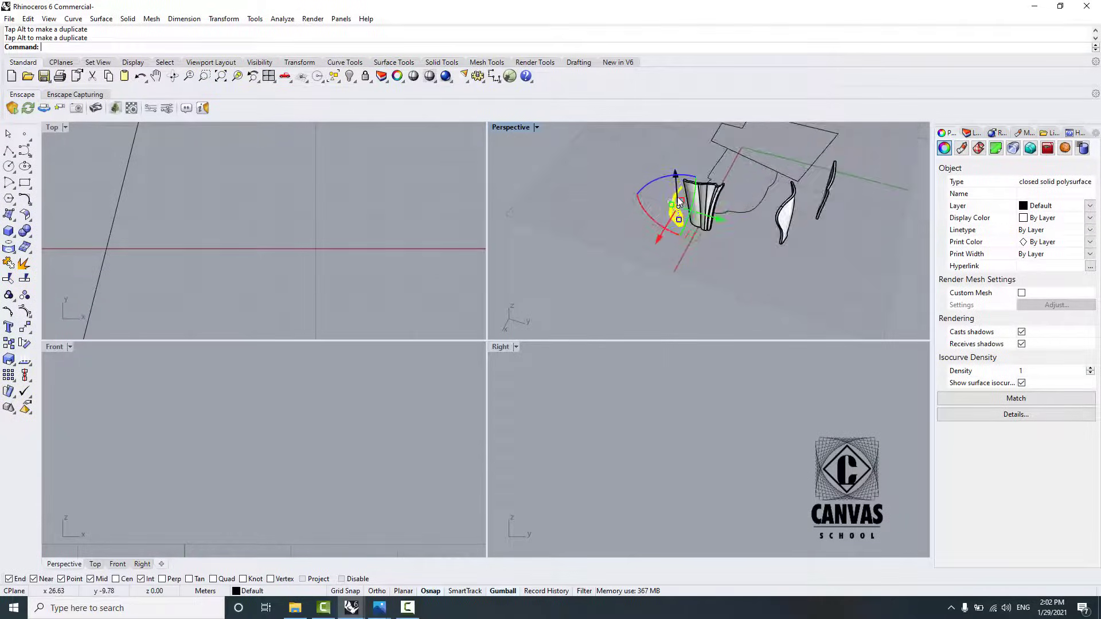
# Step: Slide the twisted solid along the Y axis against the outer side of the fluted panels and deselect it
pyautogui.moveTo(642, 313); pyautogui.dragTo(708, 302, button='right')
pyautogui.click(709, 301)
pyautogui.scroll(2, 645, 286)
pyautogui.click(643, 285)
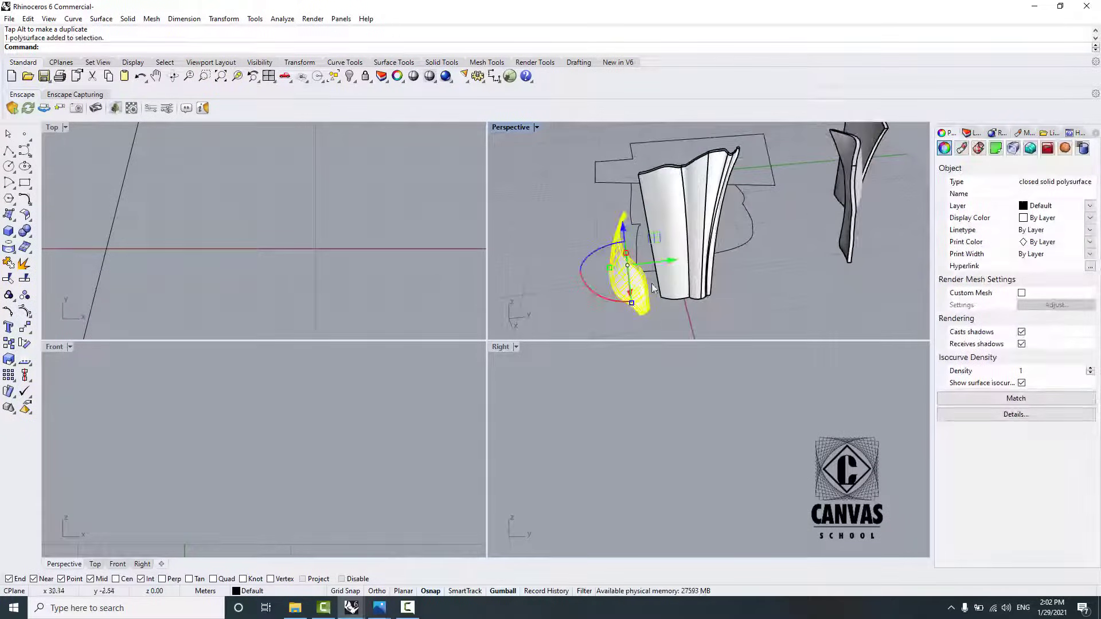
pyautogui.moveTo(643, 277); pyautogui.dragTo(638, 307, button='right')
pyautogui.moveTo(664, 244); pyautogui.dragTo(688, 237)
pyautogui.click(755, 271)
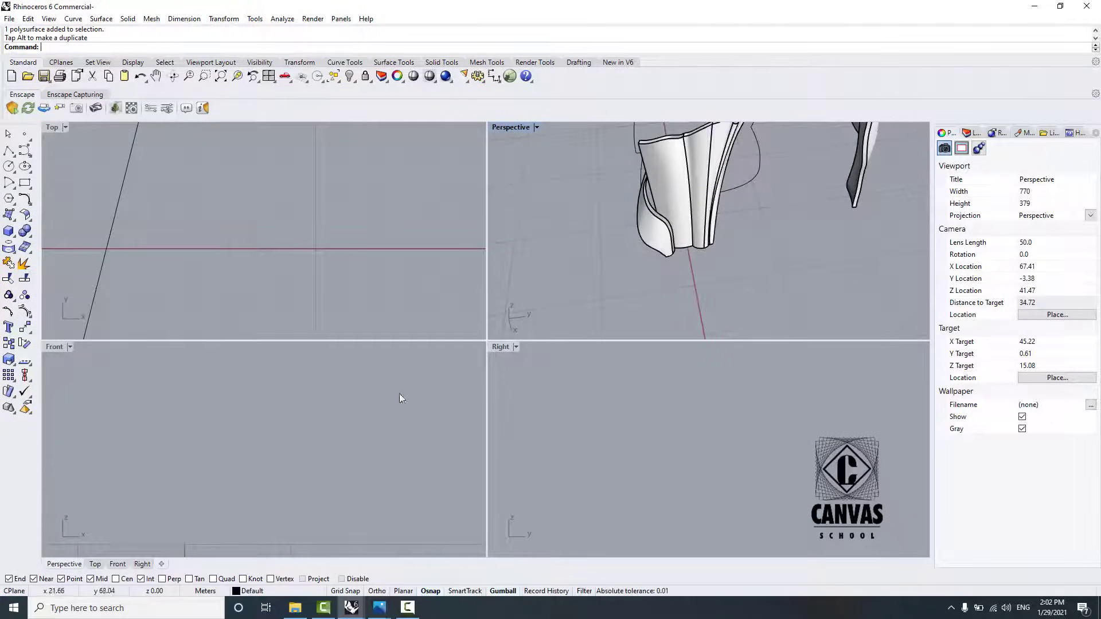
# Step: Hide the leftover base surfaces of the two curved panels standing on the other side of the plan
pyautogui.scroll(-7, 653, 247)
pyautogui.scroll(5, 654, 247)
pyautogui.moveTo(654, 246); pyautogui.dragTo(579, 336, button='right')
pyautogui.scroll(-7, 654, 247)
pyautogui.scroll(7, 757, 227)
pyautogui.click(749, 248)
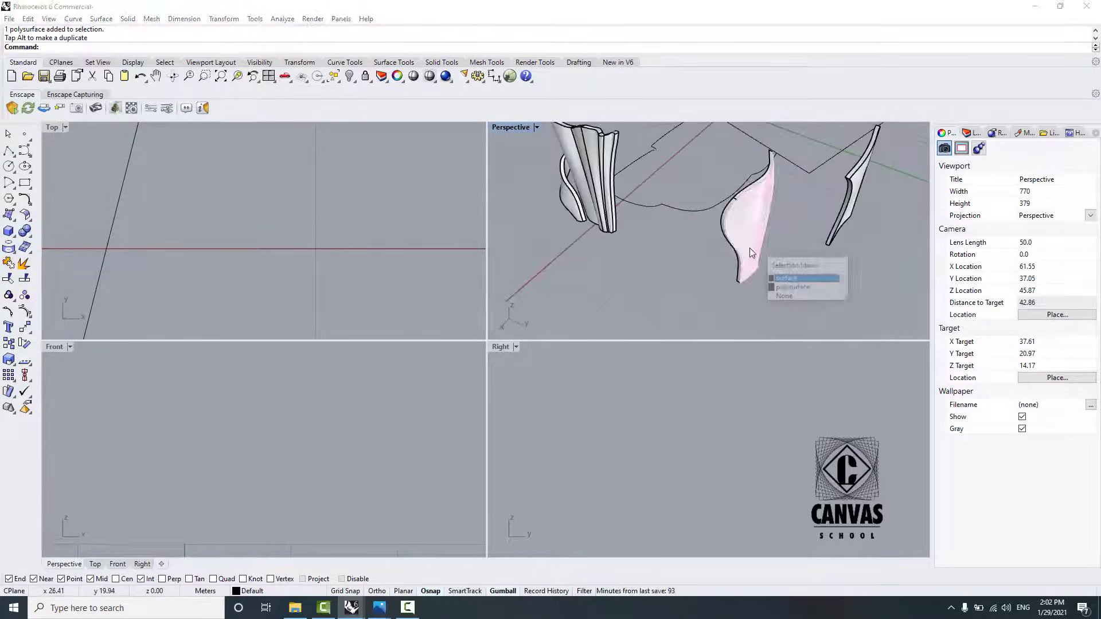
pyautogui.click(792, 279)
pyautogui.click(350, 77)
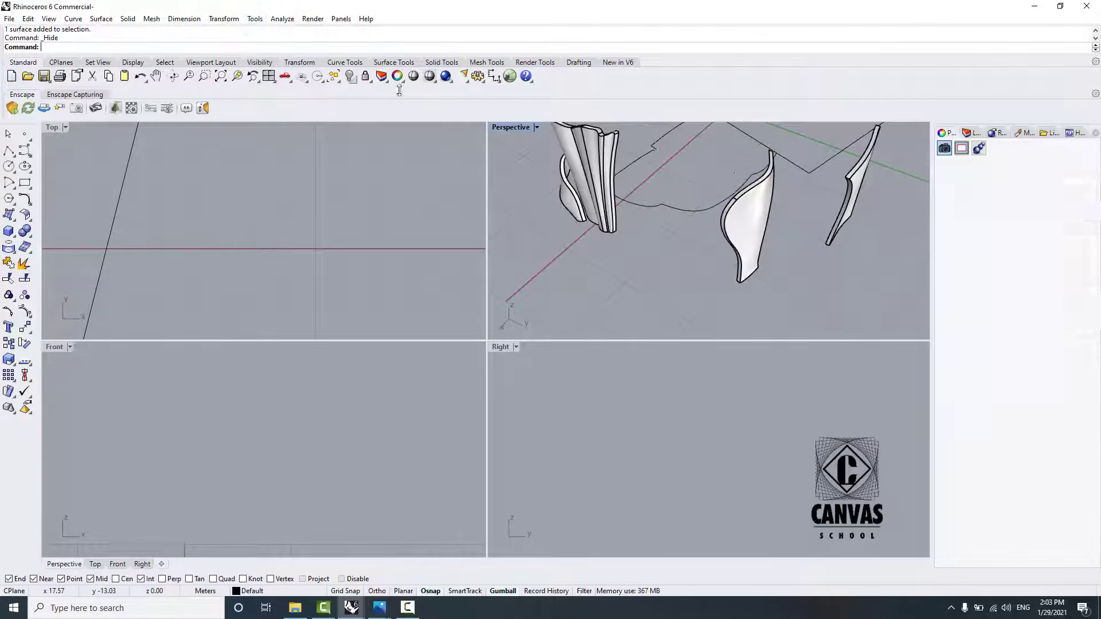
pyautogui.click(857, 183)
pyautogui.click(892, 216)
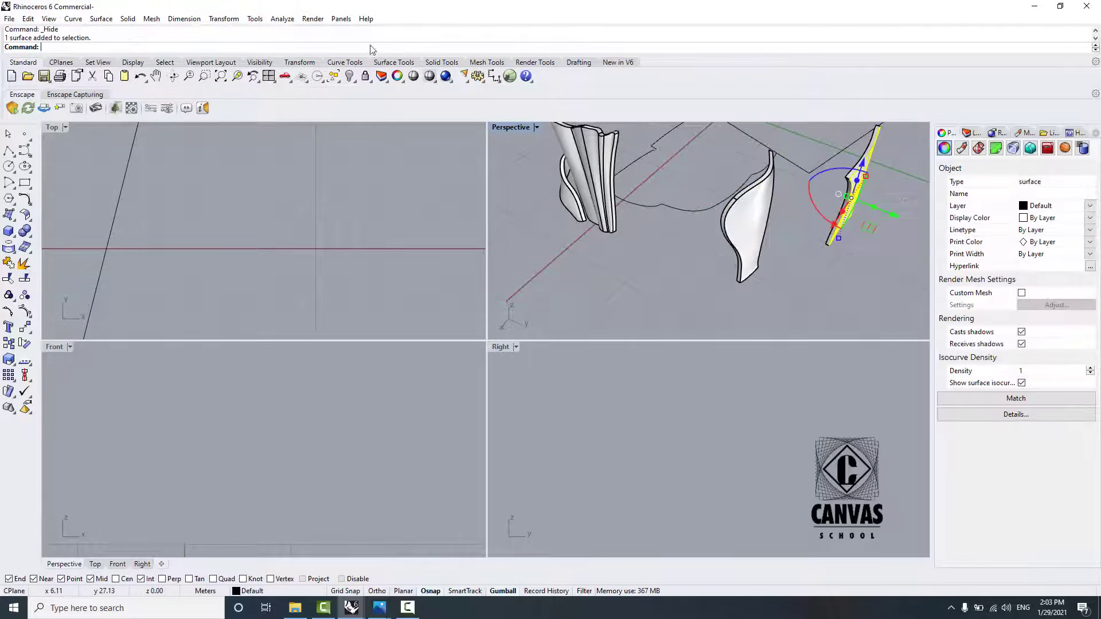
pyautogui.click(351, 76)
# Step: Move the solid of the farther curved panel along the Y axis toward the plan, off its outline curves
pyautogui.click(858, 197)
pyautogui.click(776, 273)
pyautogui.moveTo(776, 274); pyautogui.dragTo(808, 247, button='right')
pyautogui.click(807, 198)
pyautogui.click(837, 211)
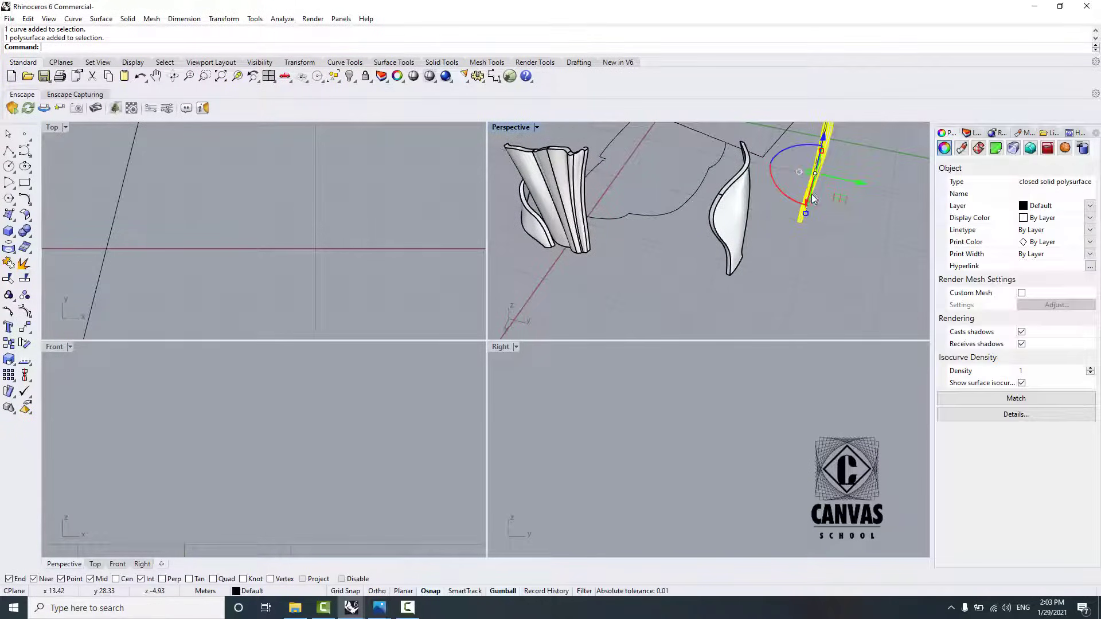
pyautogui.moveTo(859, 183); pyautogui.dragTo(811, 182)
# Step: Select the farther panel's four leftover outline curves and hide them
pyautogui.moveTo(811, 212); pyautogui.dragTo(844, 215, button='right')
pyautogui.scroll(-5, 845, 215)
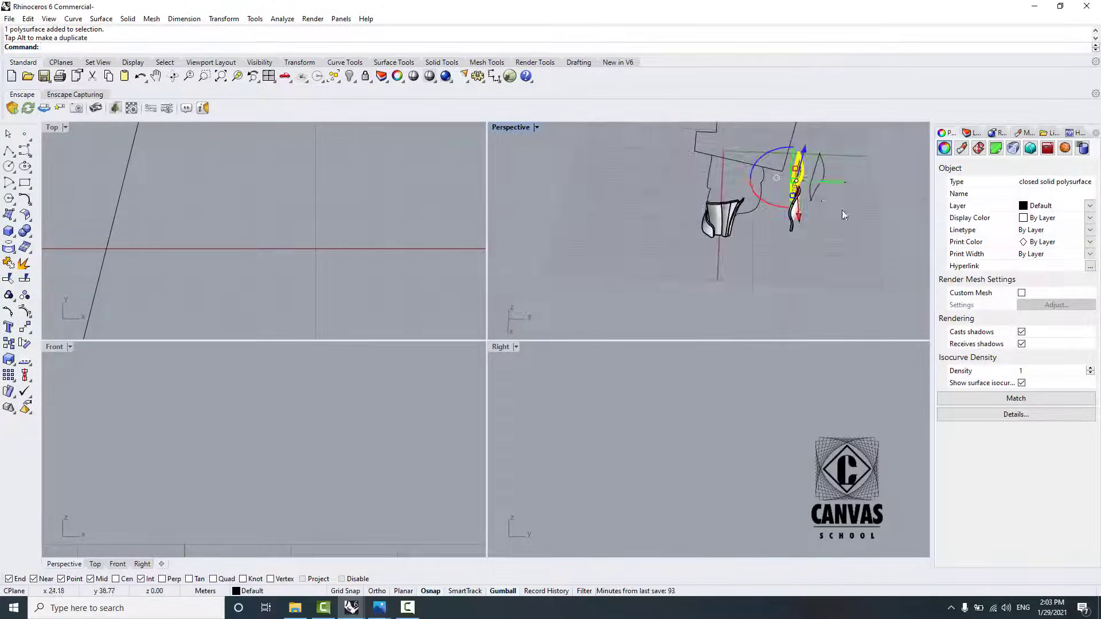
pyautogui.scroll(4, 844, 215)
pyautogui.click(862, 215)
pyautogui.moveTo(800, 218); pyautogui.dragTo(852, 137)
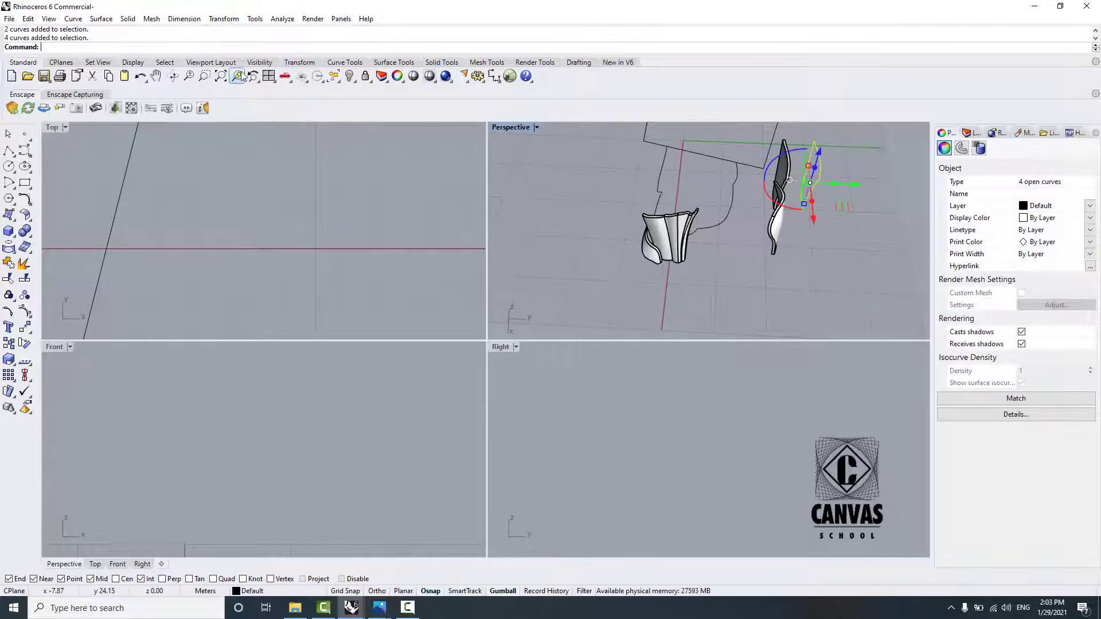
pyautogui.click(348, 74)
# Step: Move the nearer curved panel solid along the Y axis toward the plan's curved edge
pyautogui.scroll(4, 787, 216)
pyautogui.click(780, 230)
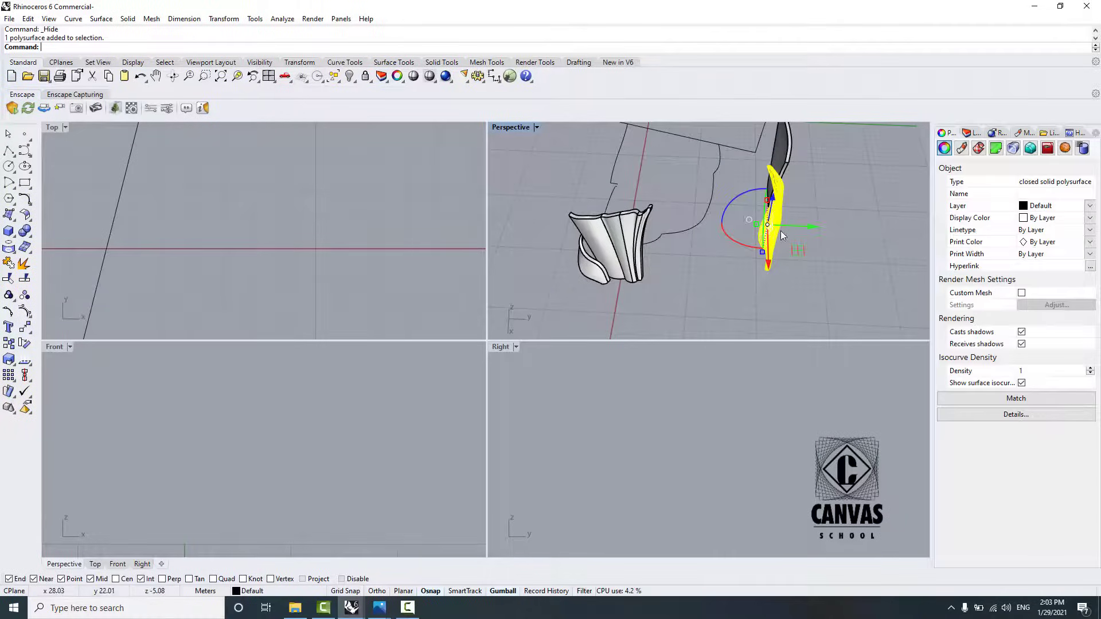
pyautogui.moveTo(779, 230); pyautogui.dragTo(730, 229)
# Step: Select the outline curves left behind by the nearer curved panel and hide them
pyautogui.moveTo(820, 320); pyautogui.dragTo(761, 192, button='right')
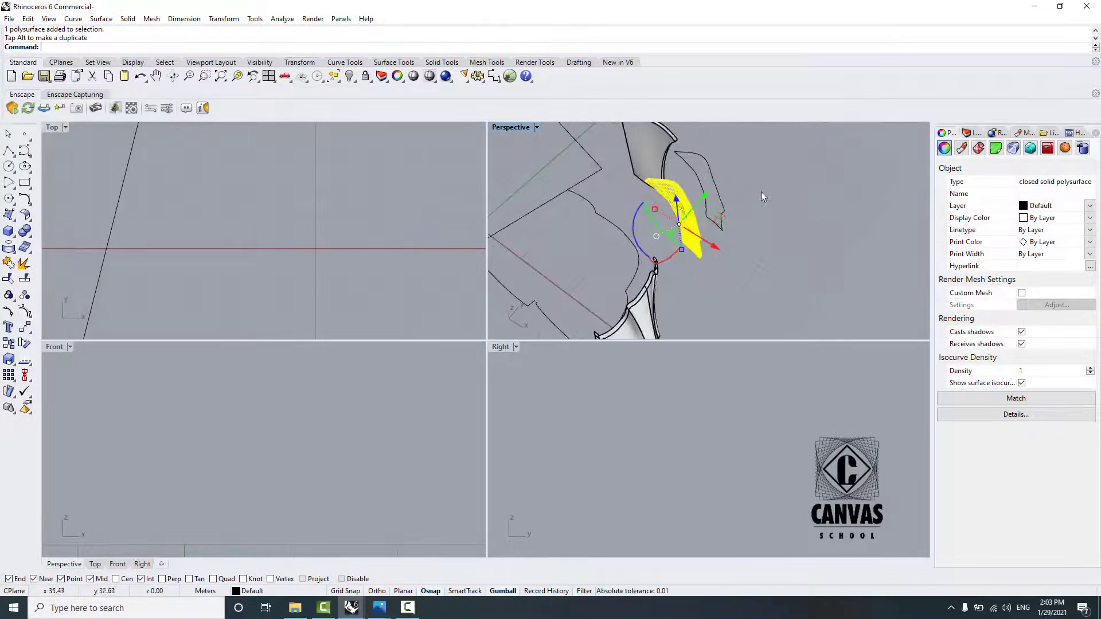
pyautogui.scroll(4, 719, 148)
pyautogui.moveTo(717, 144); pyautogui.dragTo(666, 182)
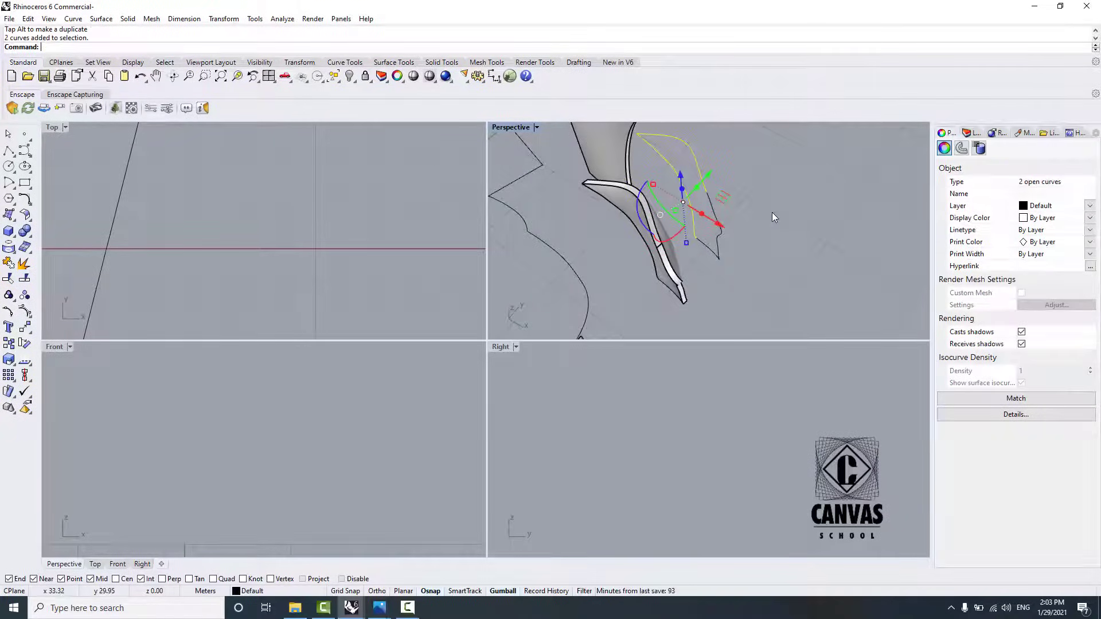
pyautogui.keyDown('shift'); pyautogui.moveTo(771, 212); pyautogui.dragTo(711, 268); pyautogui.keyUp('shift')
pyautogui.click(350, 76)
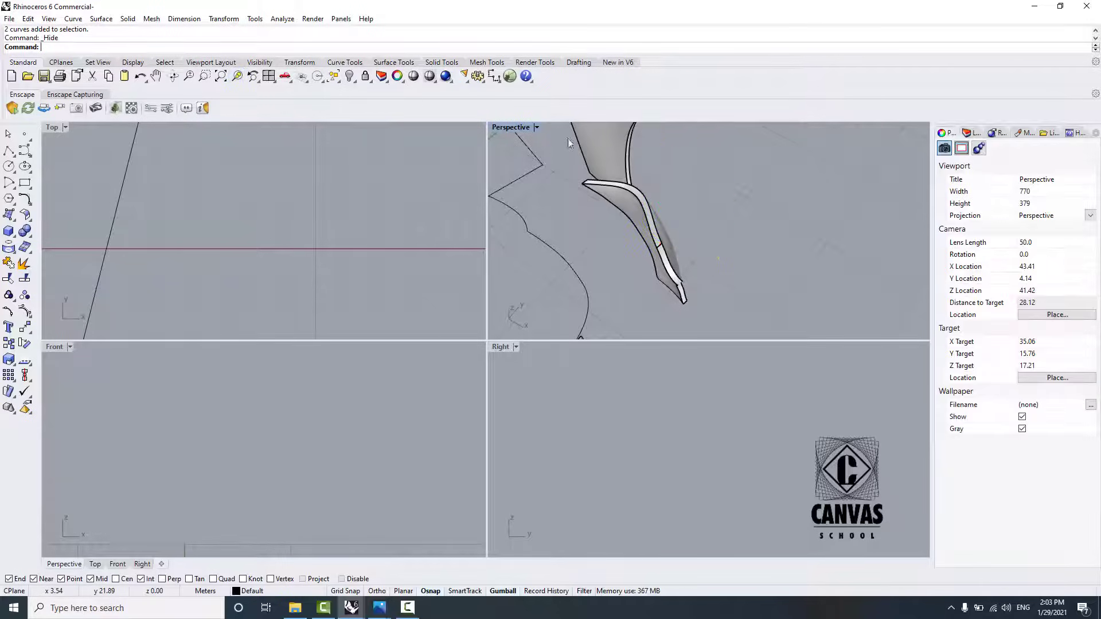
# Step: Switch to the House Of Dior model and select the two curved surfaces of the doorway recess between the front facade panels
pyautogui.scroll(-7, 757, 222)
pyautogui.moveTo(757, 221); pyautogui.dragTo(657, 208, button='right')
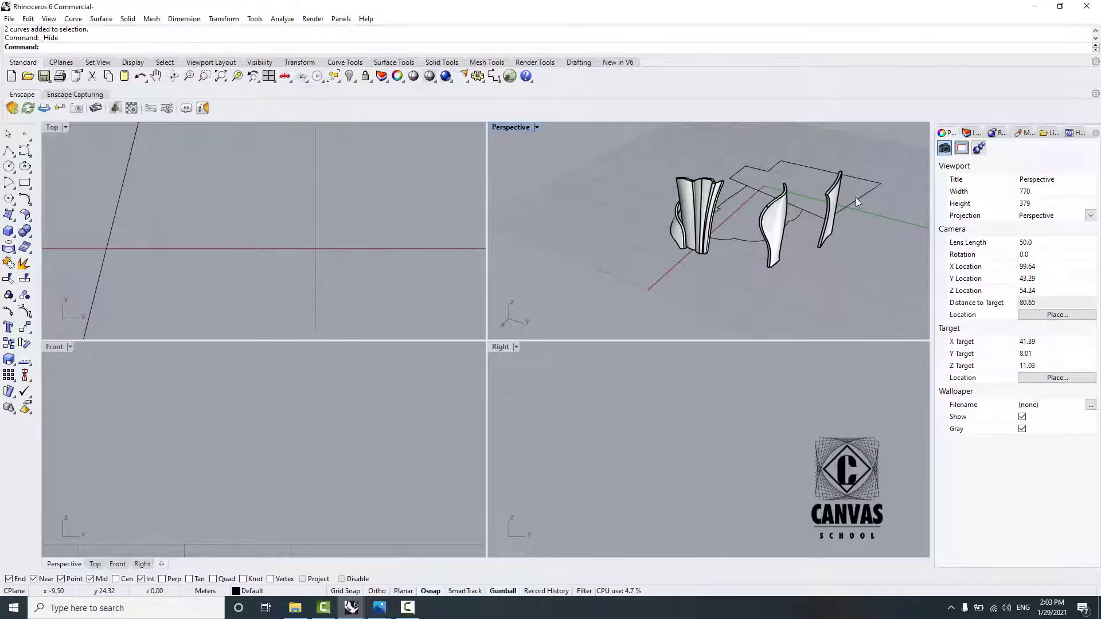
pyautogui.moveTo(351, 608)
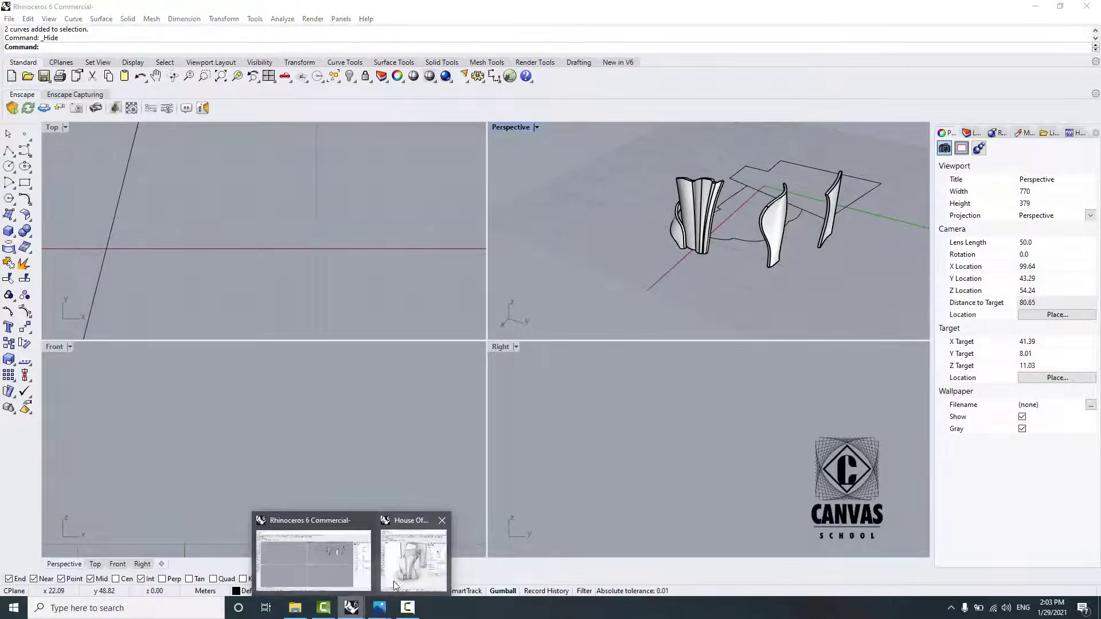
pyautogui.click(413, 542)
pyautogui.moveTo(674, 288); pyautogui.dragTo(979, 325, button='right')
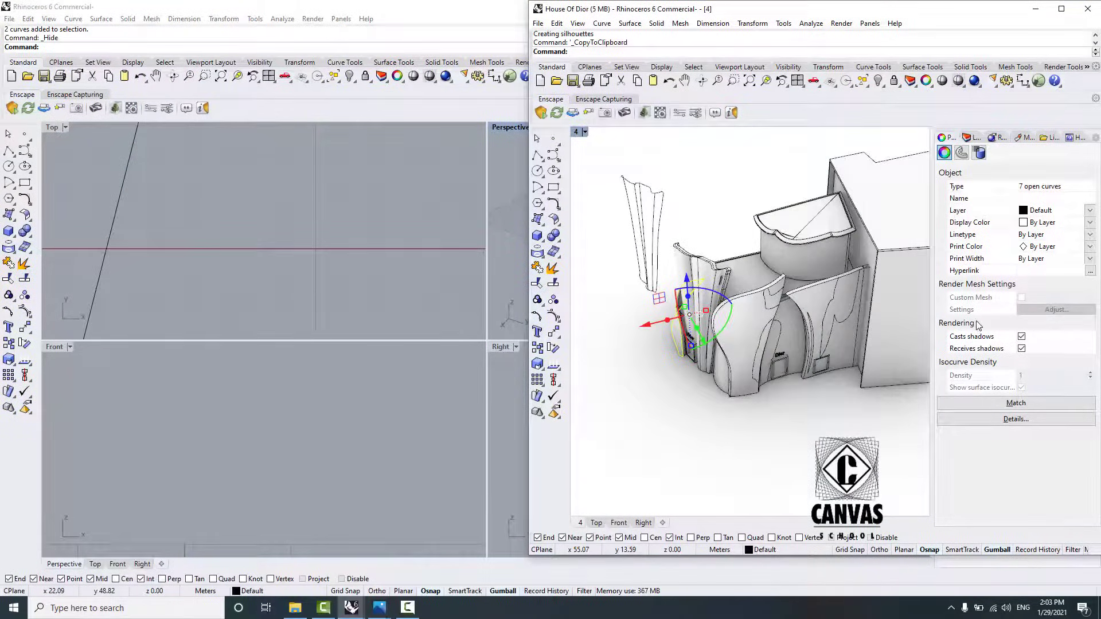
pyautogui.scroll(6, 806, 281)
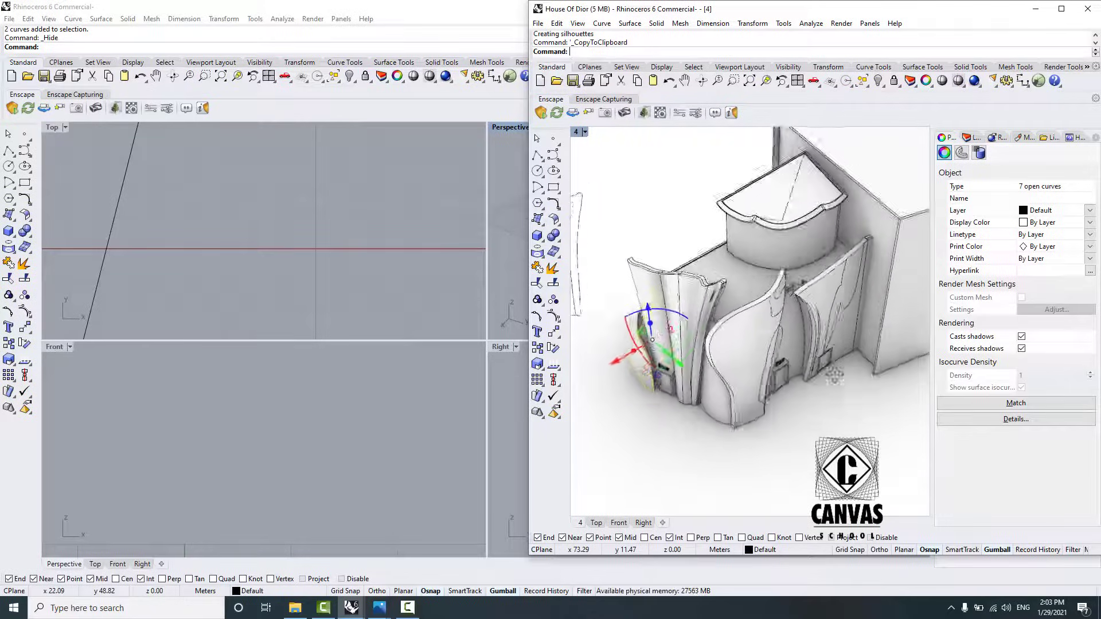
pyautogui.scroll(3, 805, 281)
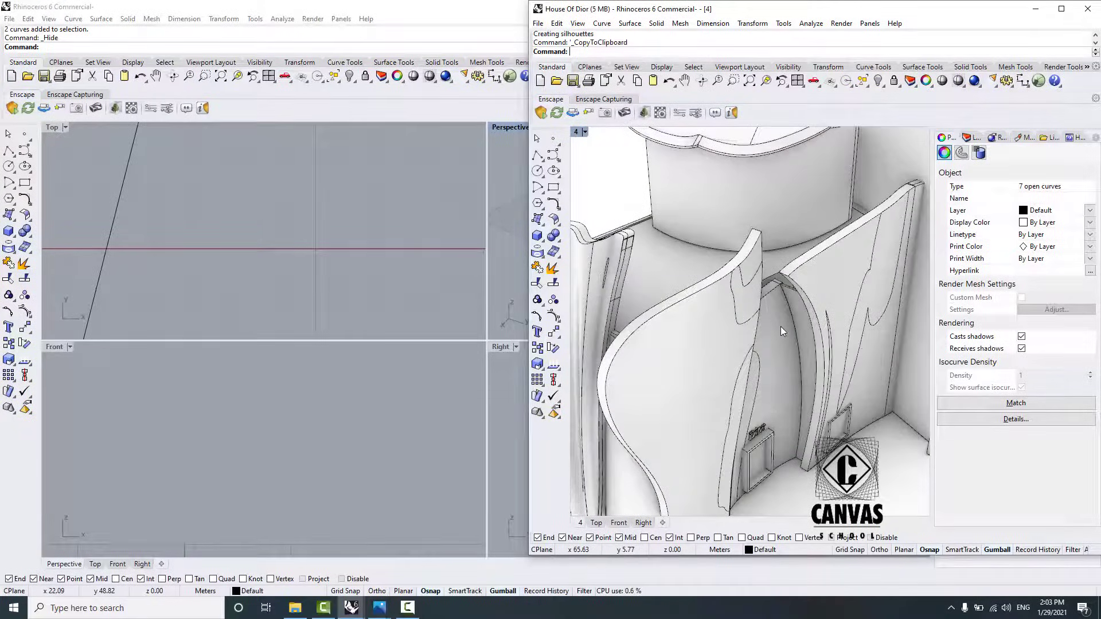
pyautogui.click(780, 326)
pyautogui.click(809, 356)
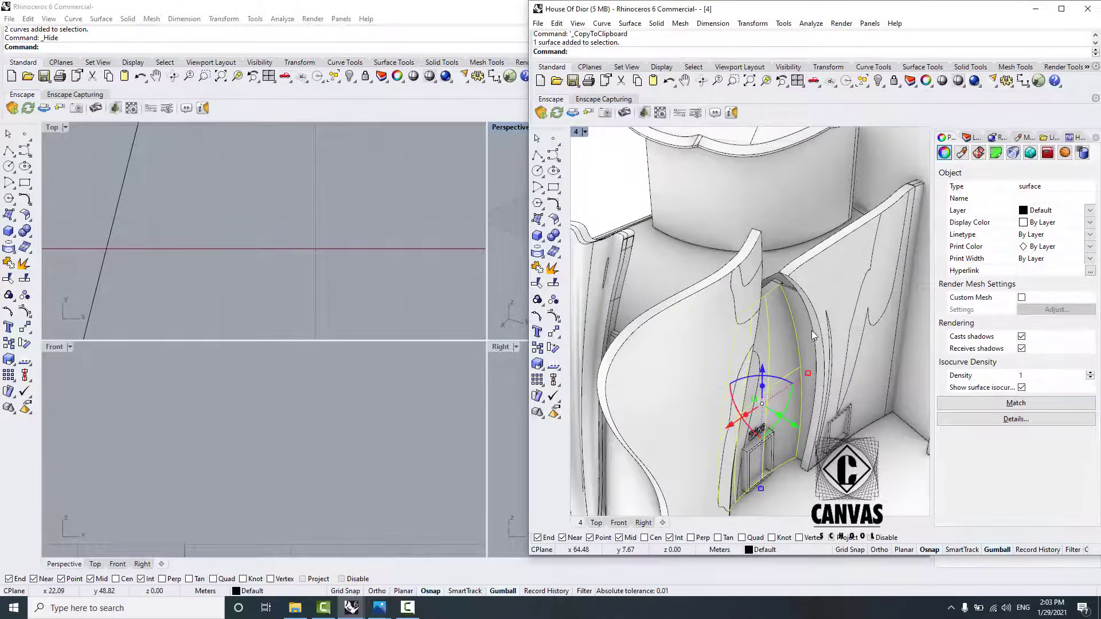
pyautogui.scroll(4, 803, 338)
pyautogui.keyDown('shift'); pyautogui.click(797, 318); pyautogui.keyUp('shift')
pyautogui.press('Return')
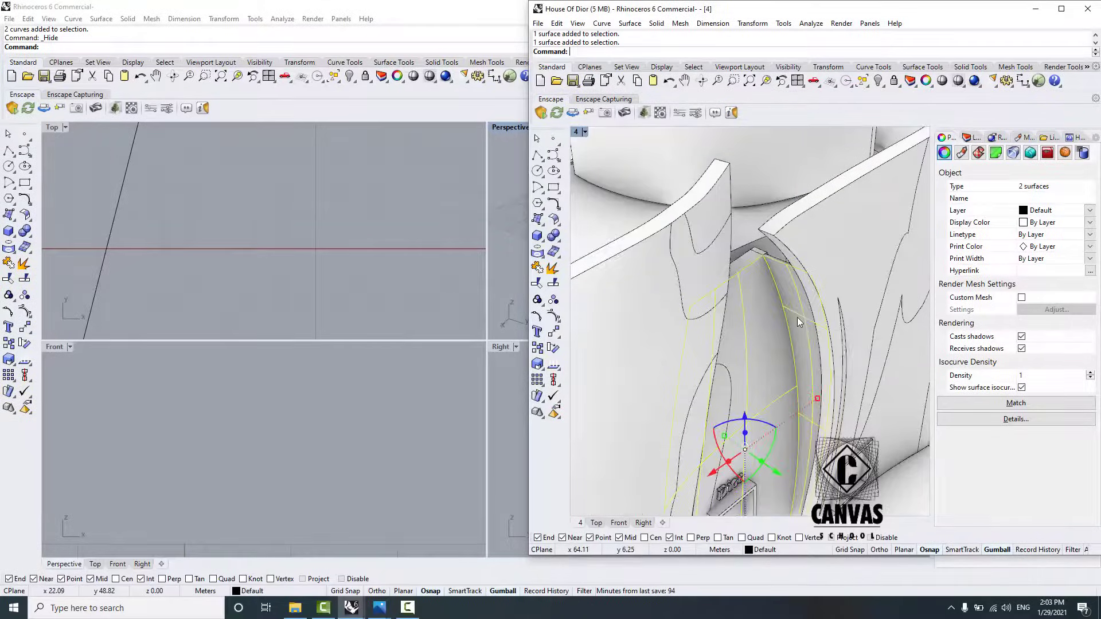
pyautogui.scroll(-5, 794, 315)
pyautogui.scroll(8, 787, 312)
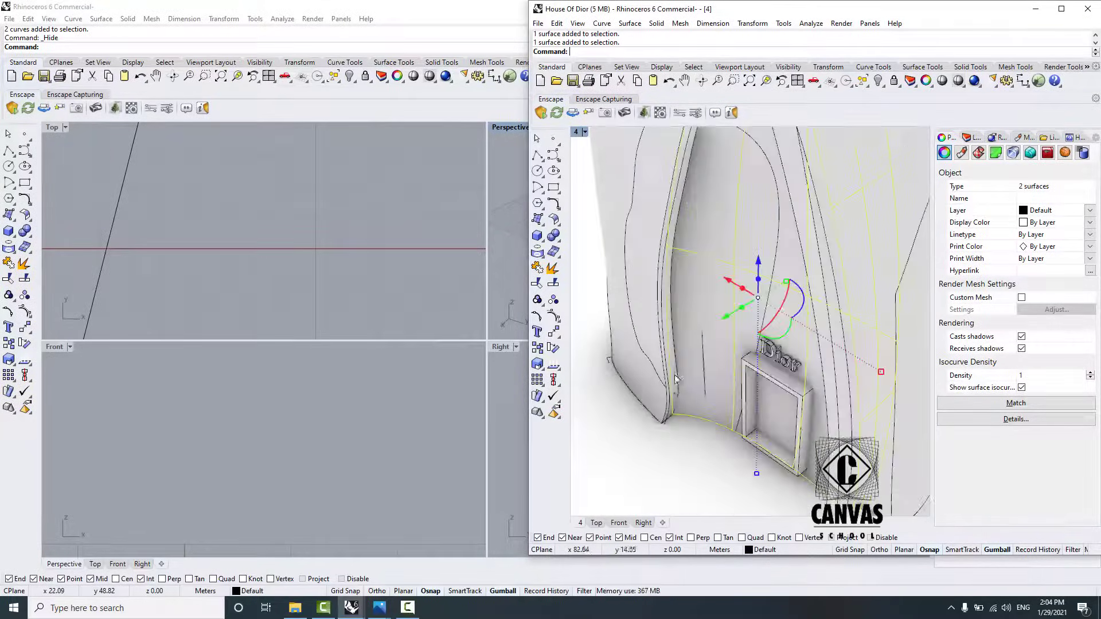
pyautogui.keyDown('shift'); pyautogui.click(705, 296); pyautogui.keyUp('shift')
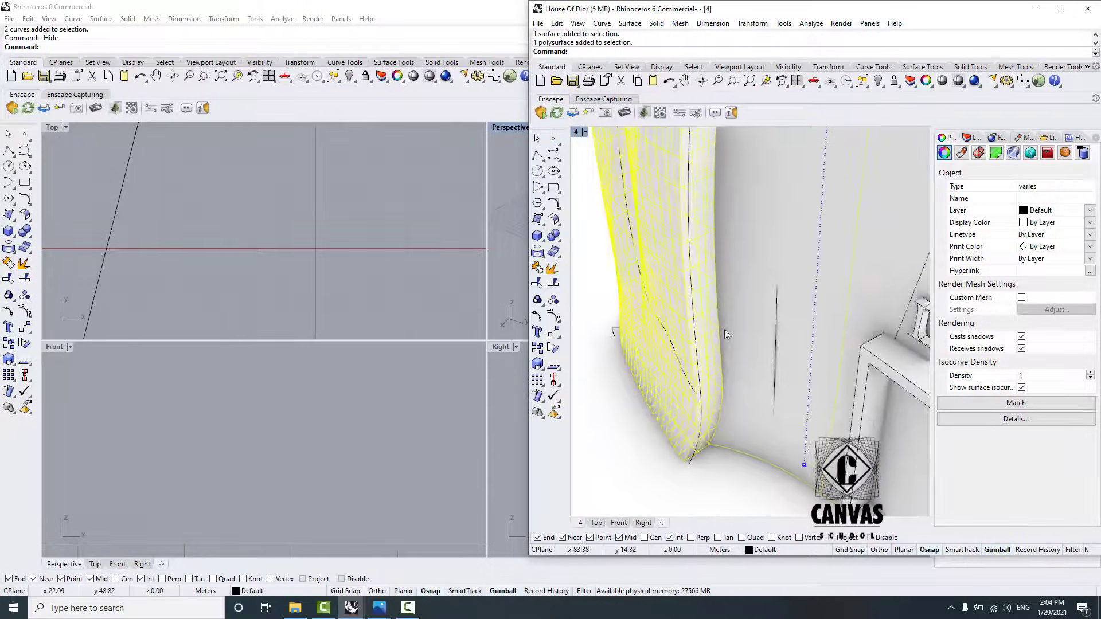
pyautogui.scroll(-8, 726, 334)
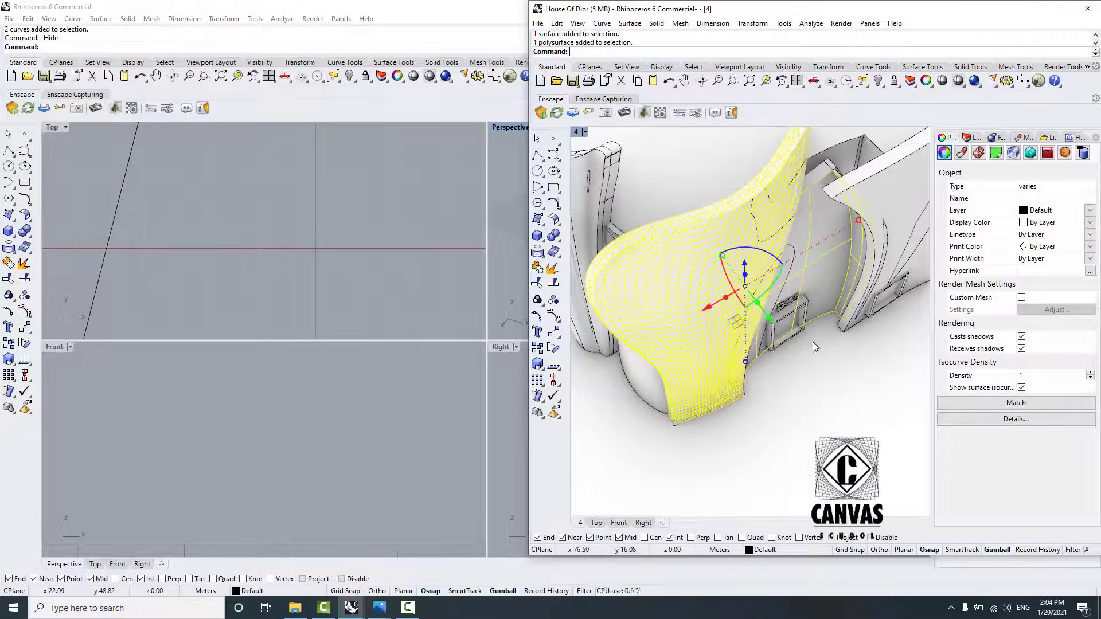
pyautogui.keyDown('ctrl'); pyautogui.click(696, 332); pyautogui.keyUp('ctrl')
pyautogui.moveTo(715, 341); pyautogui.dragTo(772, 351, button='right')
pyautogui.scroll(-5, 832, 342)
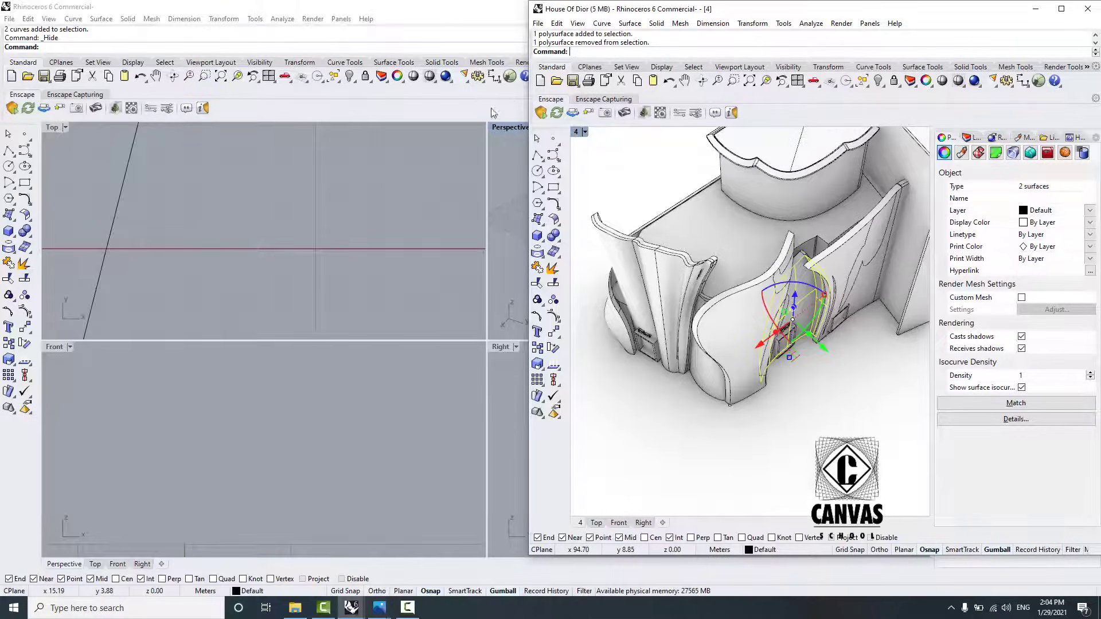
# Step: Create silhouette curves from the two selected doorway surfaces with Silhouette, copy them, and return to the untitled model
pyautogui.click(471, 18)
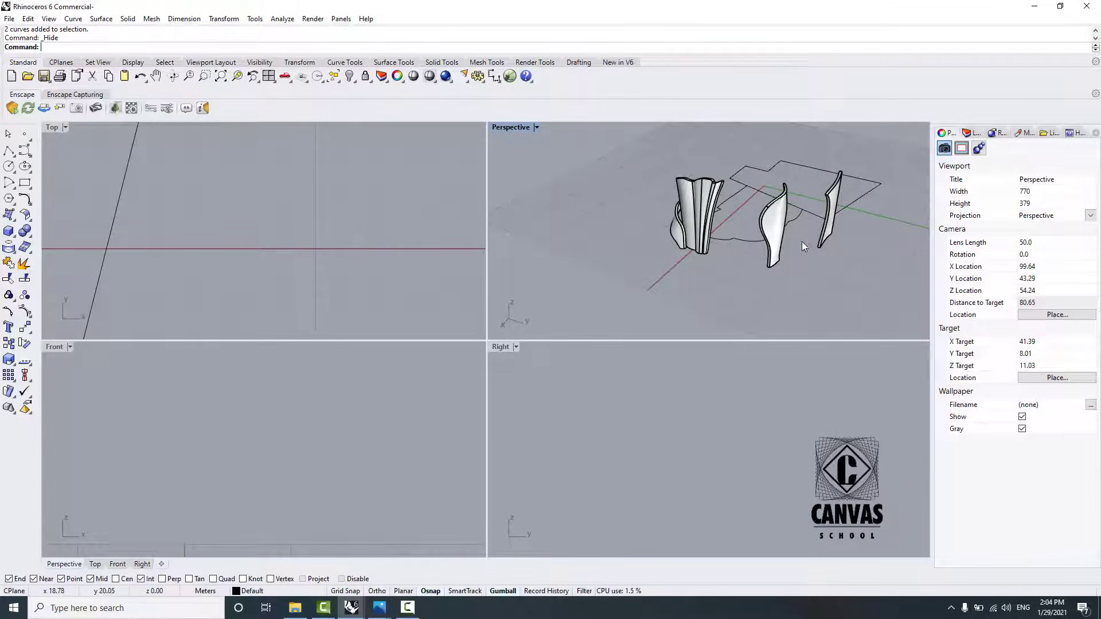
pyautogui.moveTo(379, 611)
pyautogui.click(416, 554)
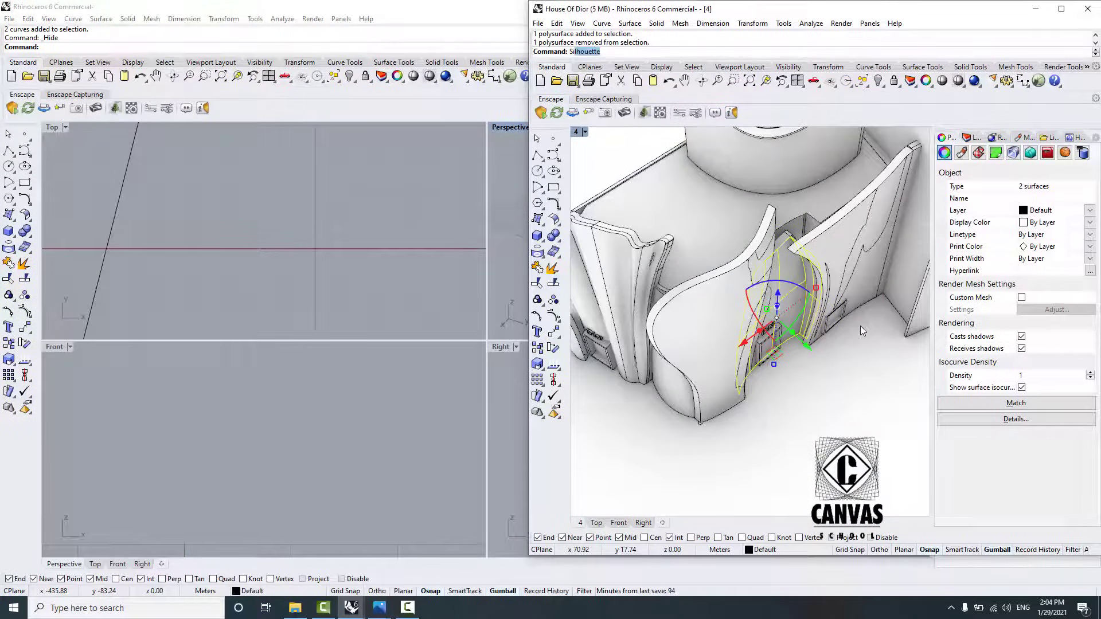
pyautogui.press('Return')
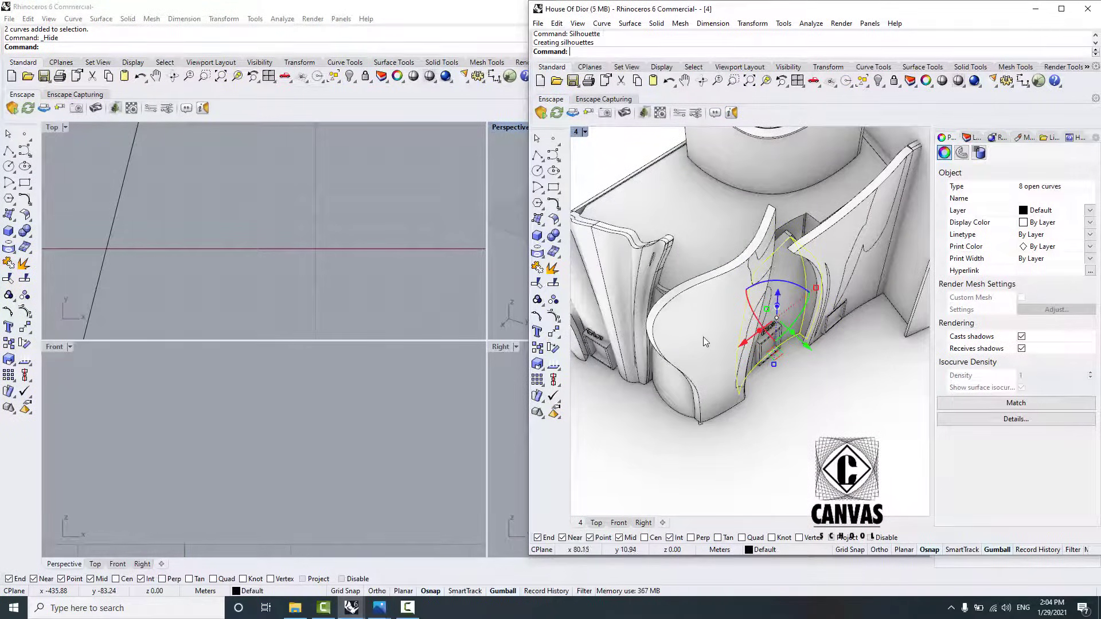
pyautogui.click(1036, 9)
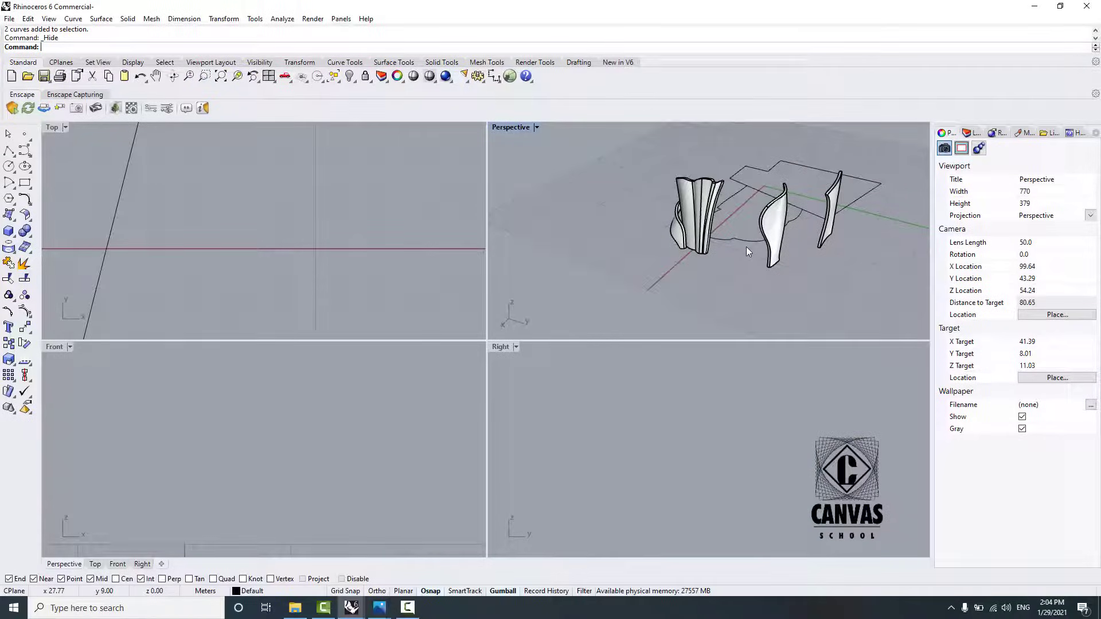
# Step: Paste the silhouette curves into the untitled model and move them onto the lower end point of the farthest curved panel
pyautogui.hotkey('ctrl', 'v')
pyautogui.scroll(-3, 762, 263)
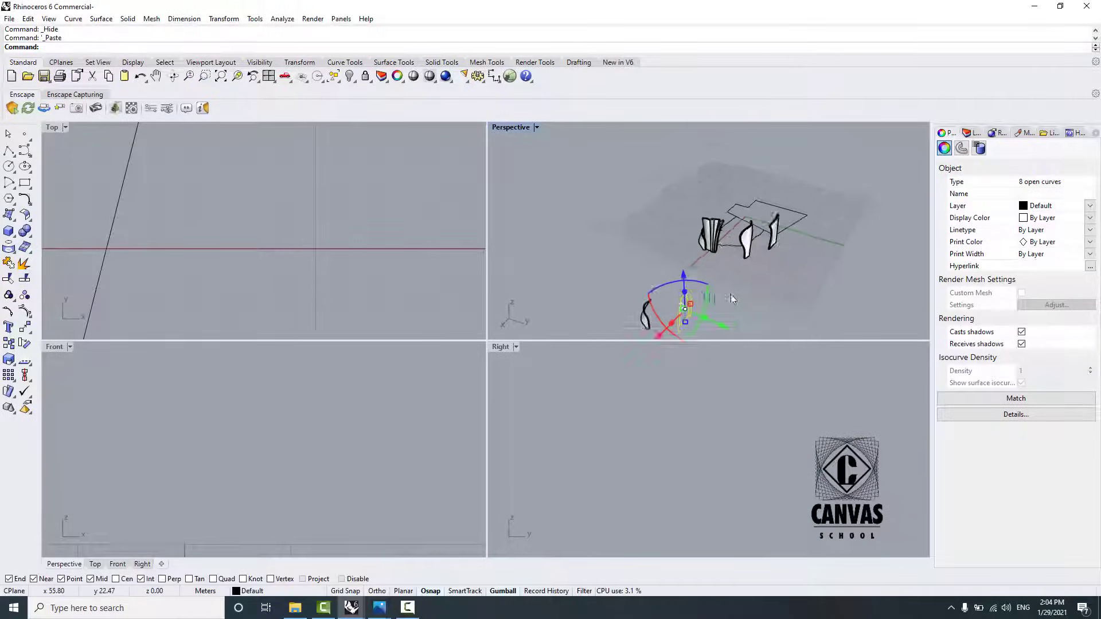
pyautogui.scroll(2, 734, 297)
pyautogui.write('m')
pyautogui.press('Return')
pyautogui.click(674, 328)
pyautogui.scroll(9, 774, 232)
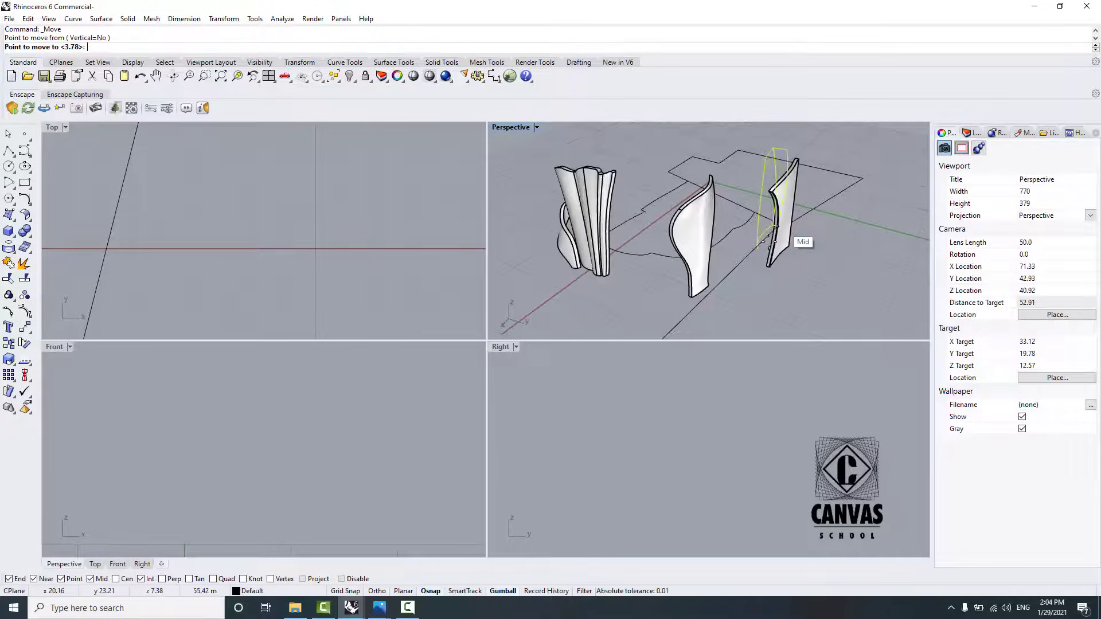
pyautogui.scroll(3, 776, 229)
pyautogui.scroll(-2, 763, 263)
pyautogui.scroll(3, 767, 289)
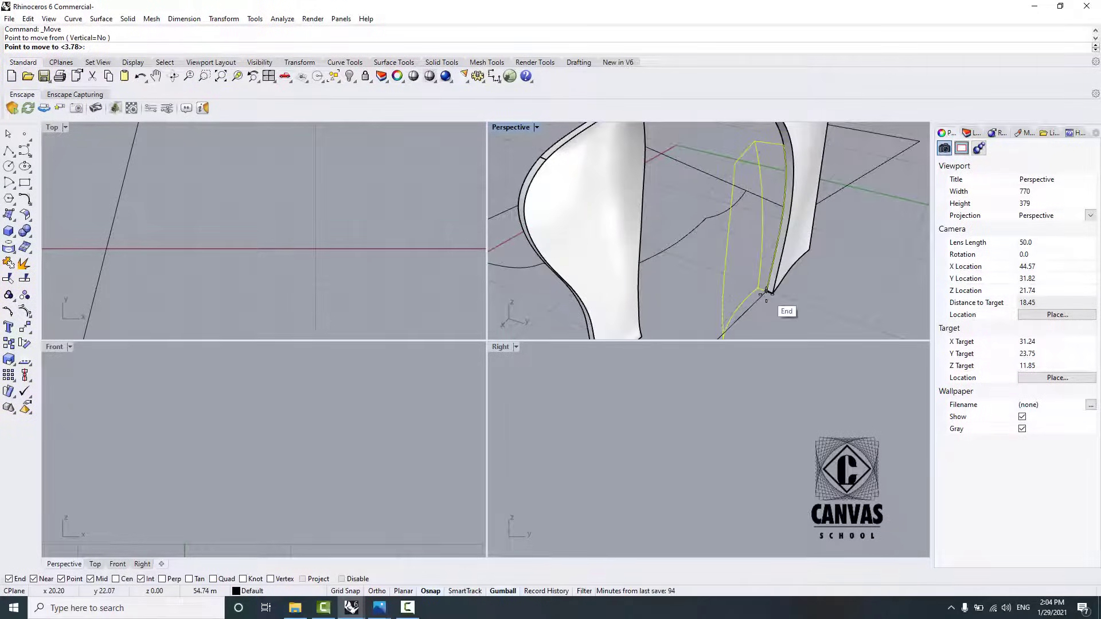
pyautogui.click(767, 290)
pyautogui.scroll(-4, 760, 193)
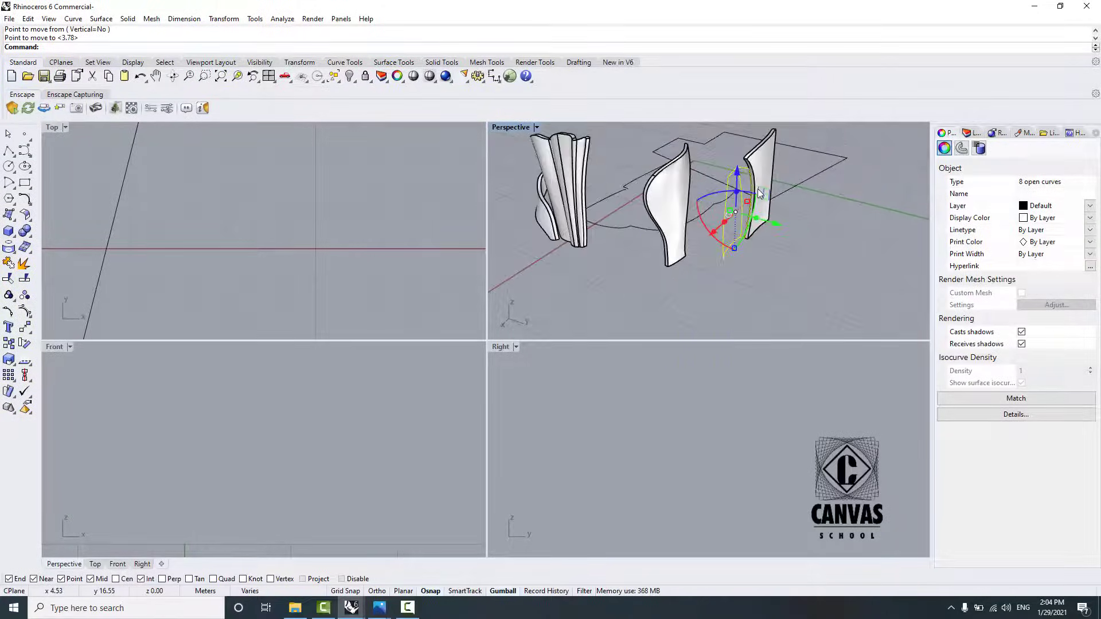
# Step: Move the pasted curves along the green axis into free space away from the curved panels
pyautogui.scroll(6, 760, 194)
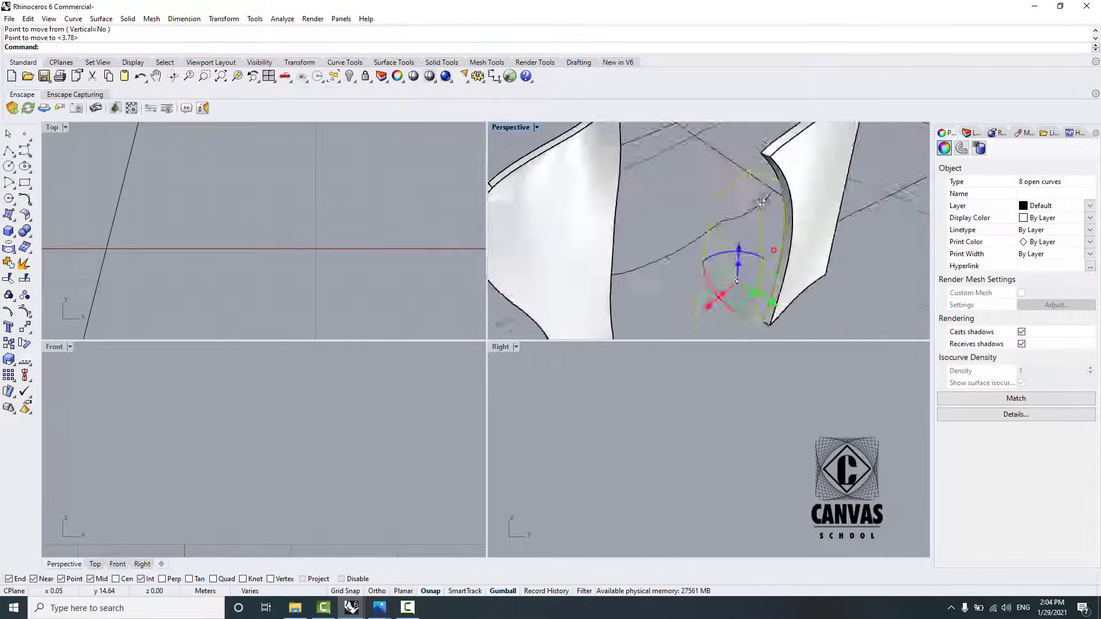
pyautogui.scroll(-6, 761, 201)
pyautogui.moveTo(767, 244); pyautogui.dragTo(873, 259)
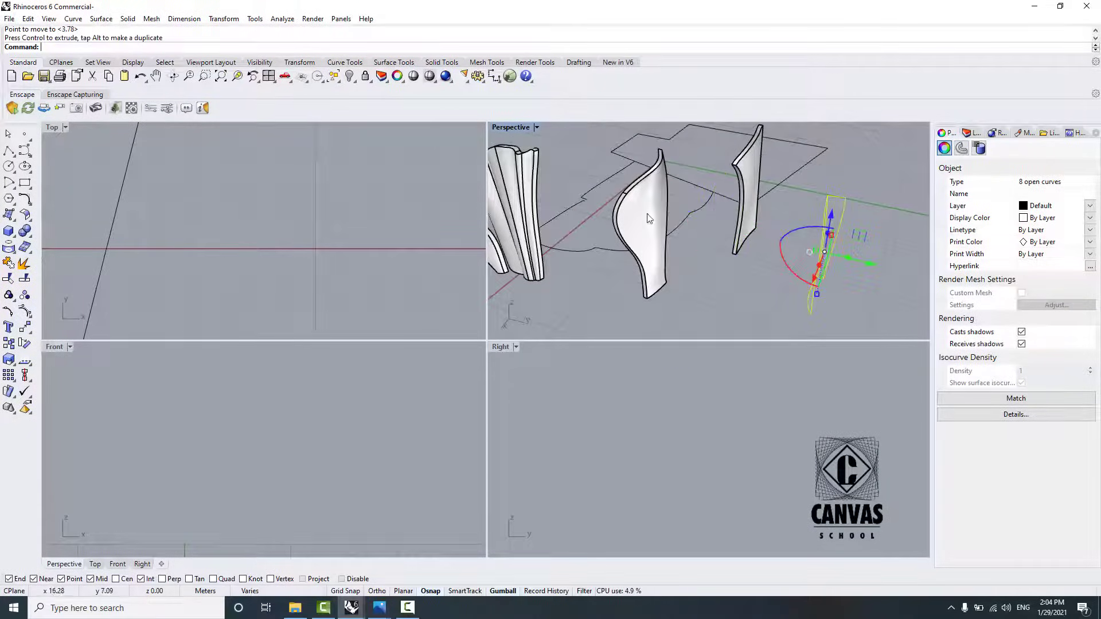
pyautogui.scroll(-3, 649, 215)
pyautogui.scroll(5, 841, 245)
# Step: Check the individual segments of the pasted outline by selecting its curves one at a time
pyautogui.click(840, 245)
pyautogui.click(749, 246)
pyautogui.scroll(5, 749, 256)
pyautogui.scroll(-6, 755, 257)
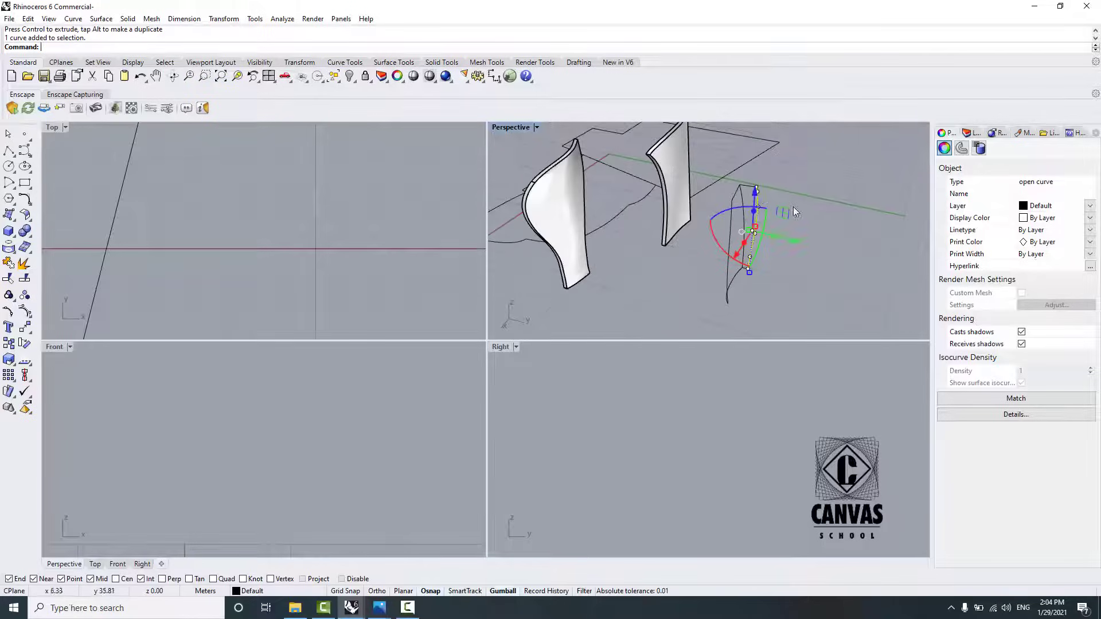
pyautogui.scroll(5, 768, 194)
pyautogui.click(726, 201)
pyautogui.click(734, 177)
pyautogui.click(734, 180)
pyautogui.click(730, 322)
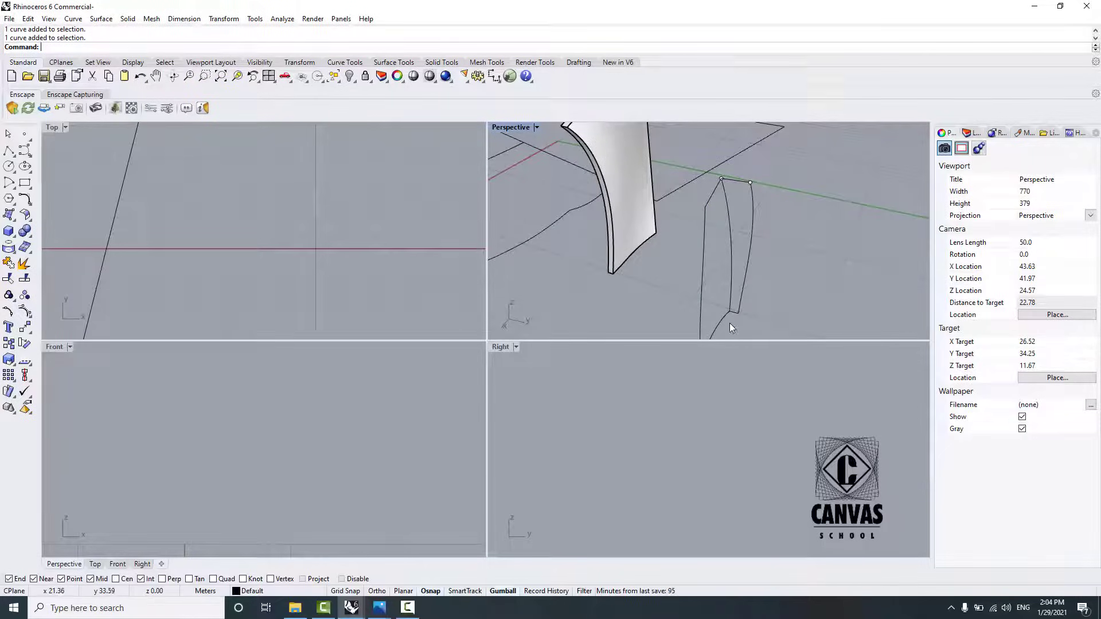
pyautogui.click(734, 311)
pyautogui.click(776, 284)
# Step: Create the narrow side surface with Sweep2, using its two long curves as rails and the short end curves as cross sections
pyautogui.write('Sweep2')
pyautogui.press('Return')
pyautogui.click(729, 205)
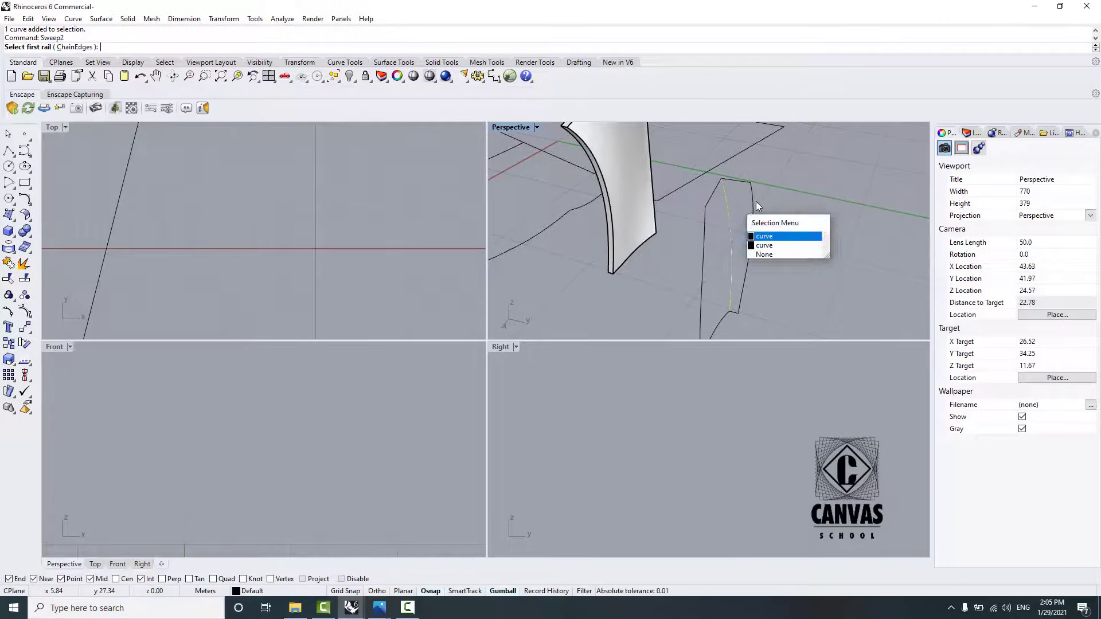
pyautogui.click(755, 202)
pyautogui.click(753, 202)
pyautogui.click(731, 312)
pyautogui.click(742, 181)
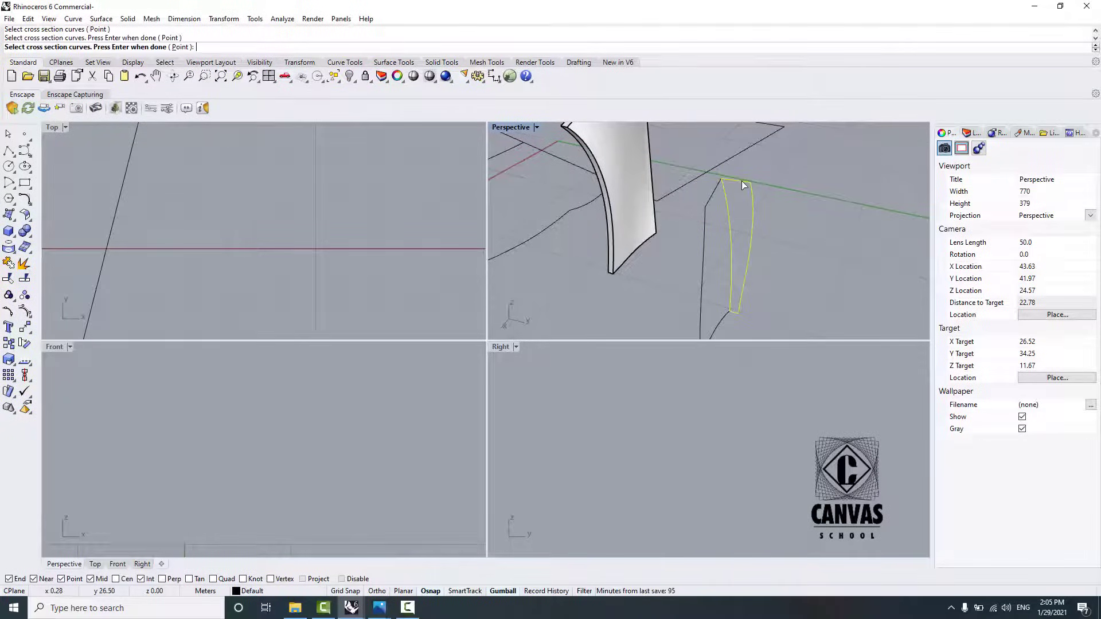
pyautogui.press('Return')
pyautogui.click(562, 538)
# Step: Create the wide adjoining surface with Sweep2 between its two long rails, using the upper and lower curves as unchanged cross sections
pyautogui.scroll(-3, 659, 168)
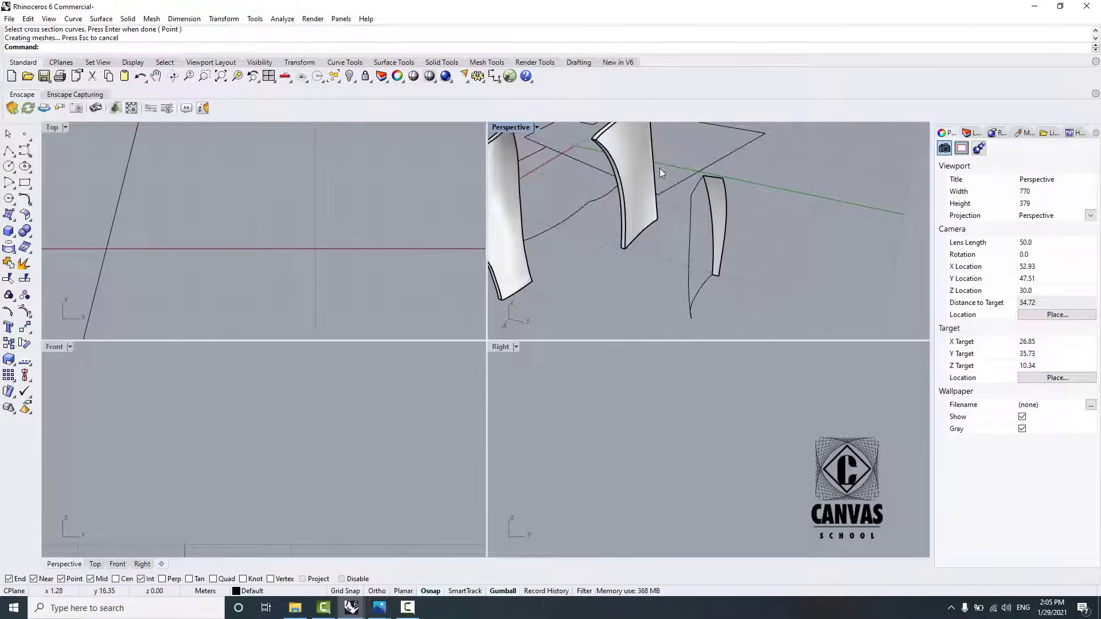
pyautogui.scroll(3, 694, 246)
pyautogui.press('Return')
pyautogui.click(683, 250)
pyautogui.click(717, 208)
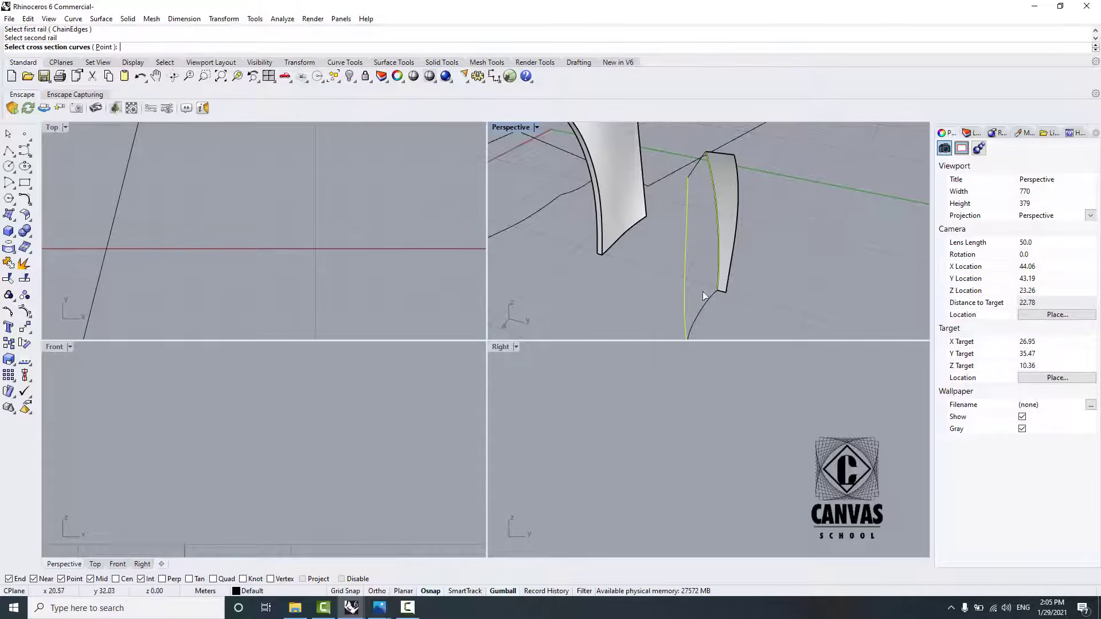
pyautogui.press('Return')
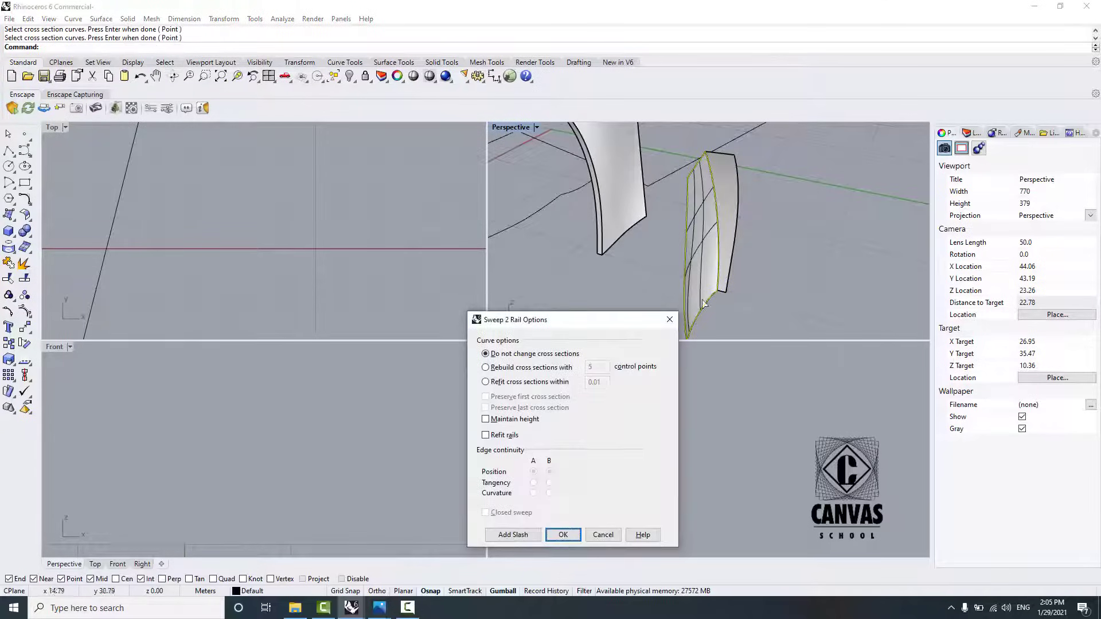
pyautogui.click(563, 536)
# Step: Extrude the wide swept surface 0.5 m into a solid with ExtrudeSrf, along a custom direction picked from its lower corner
pyautogui.scroll(-6, 682, 301)
pyautogui.scroll(4, 691, 316)
pyautogui.moveTo(693, 327); pyautogui.dragTo(748, 329, button='right')
pyautogui.click(705, 243)
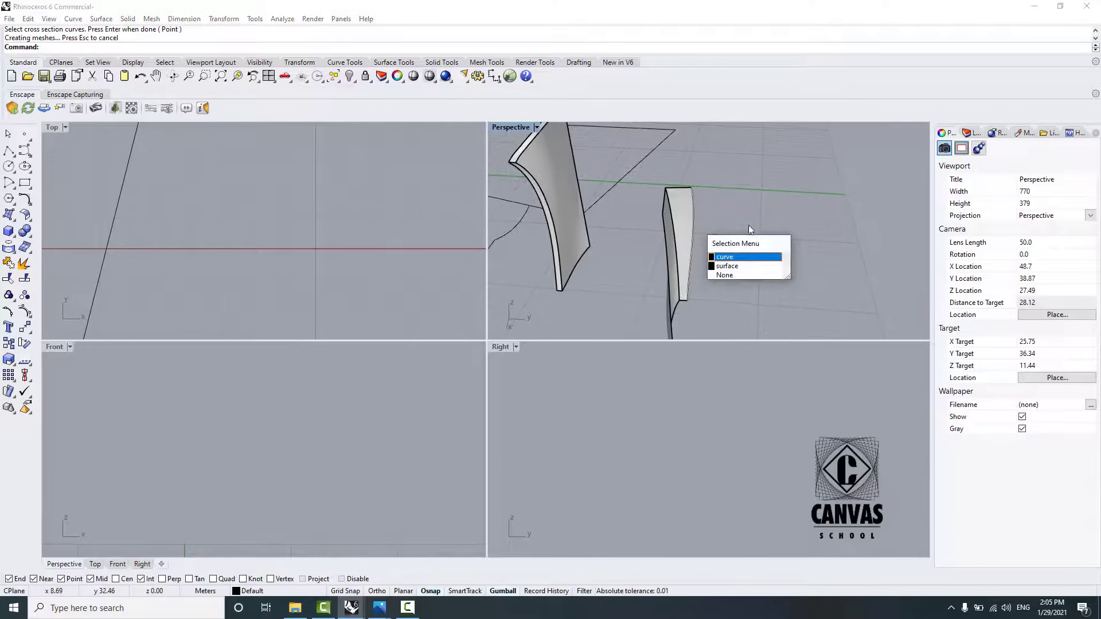
pyautogui.click(756, 225)
pyautogui.moveTo(755, 224); pyautogui.dragTo(703, 233, button='right')
pyautogui.click(707, 234)
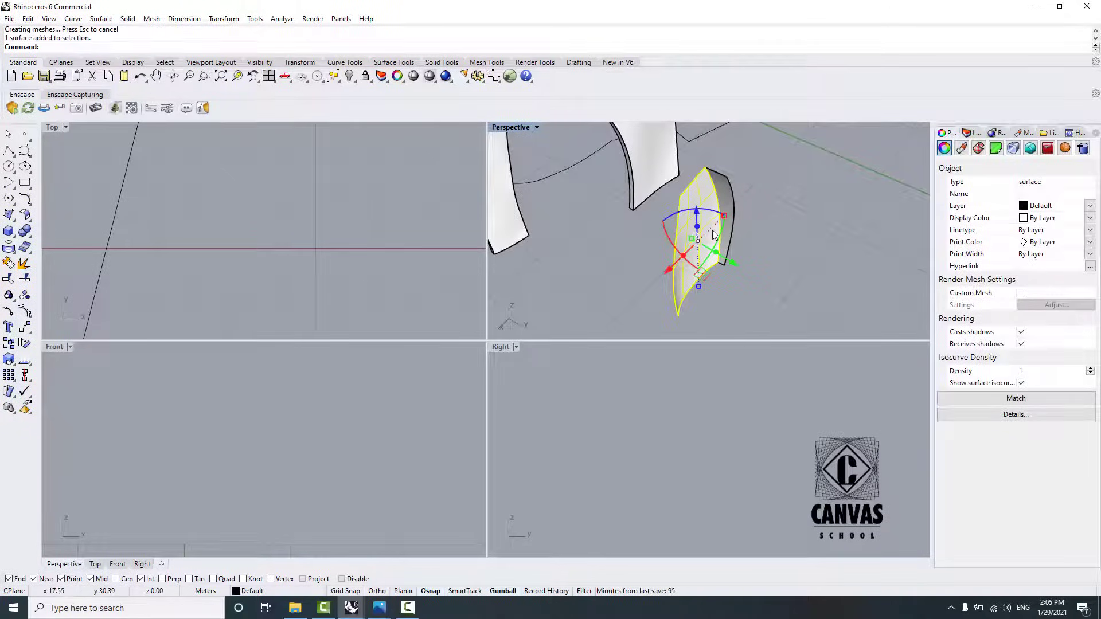
pyautogui.press('Return')
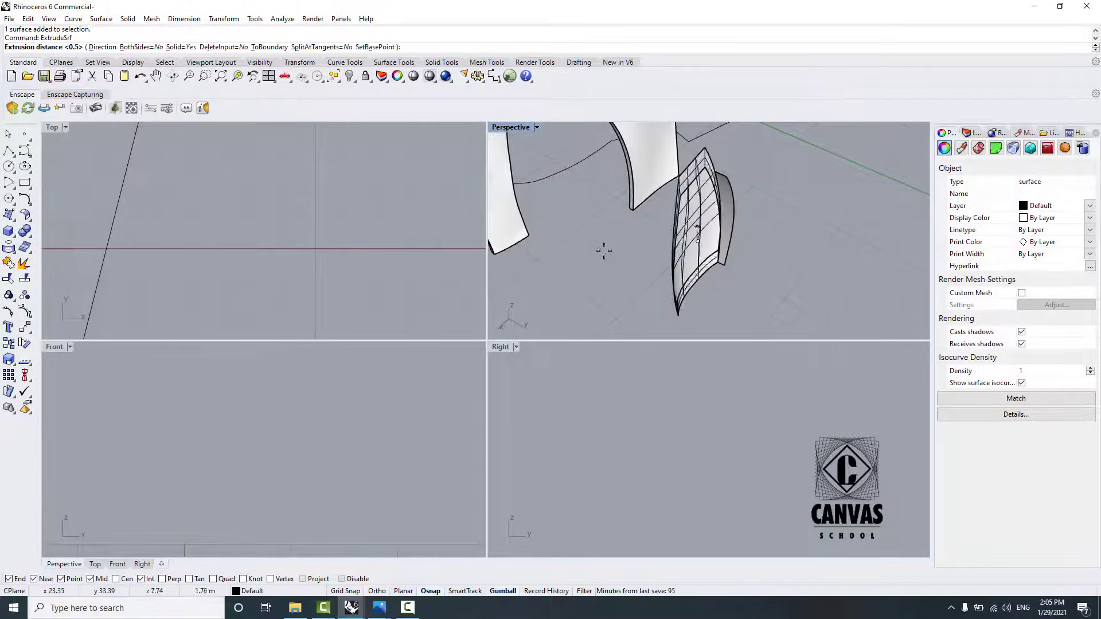
pyautogui.click(103, 48)
pyautogui.click(661, 314)
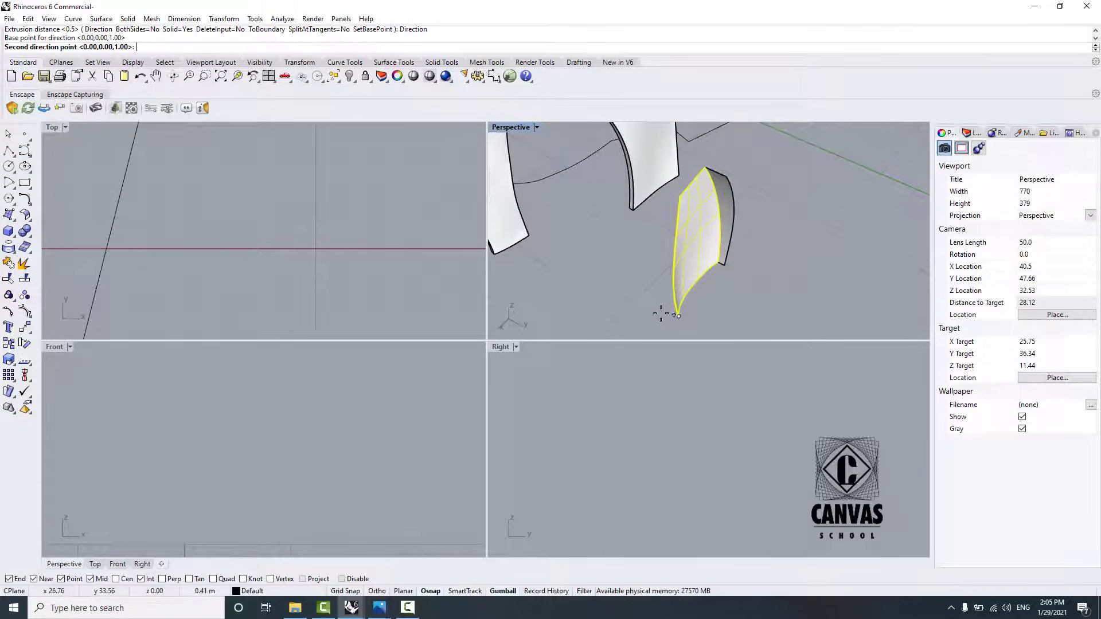
pyautogui.click(644, 282)
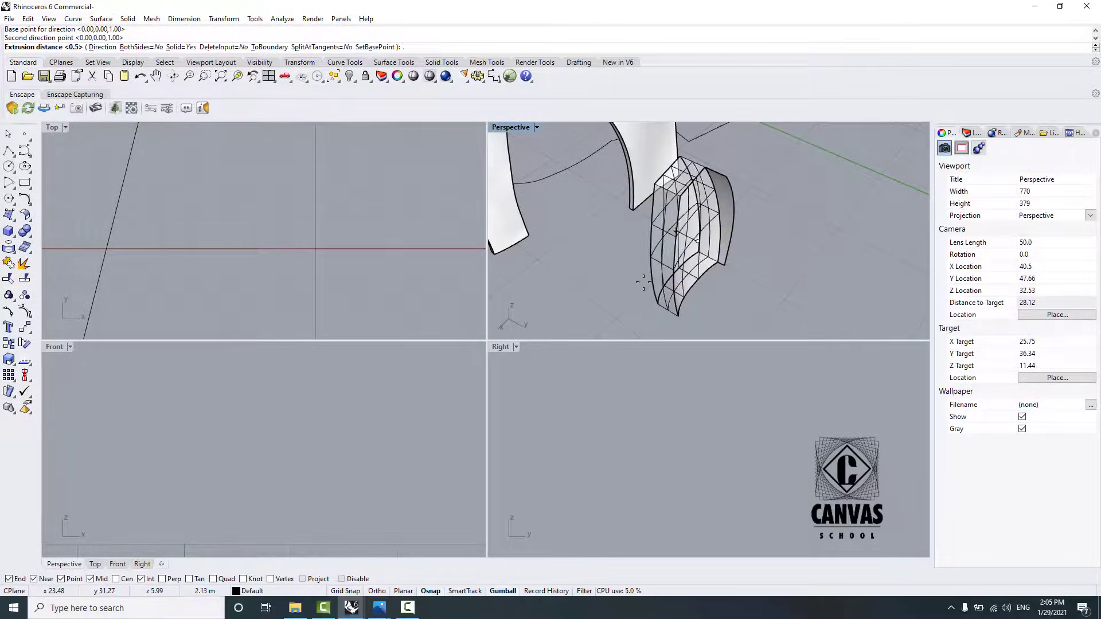
pyautogui.press('Return')
pyautogui.press('Escape')
# Step: Extrude the narrow swept side surface 0.5 m into a solid with ExtrudeSrf, along a custom direction picked from its lower corner
pyautogui.scroll(4, 725, 212)
pyautogui.click(726, 212)
pyautogui.press('Return')
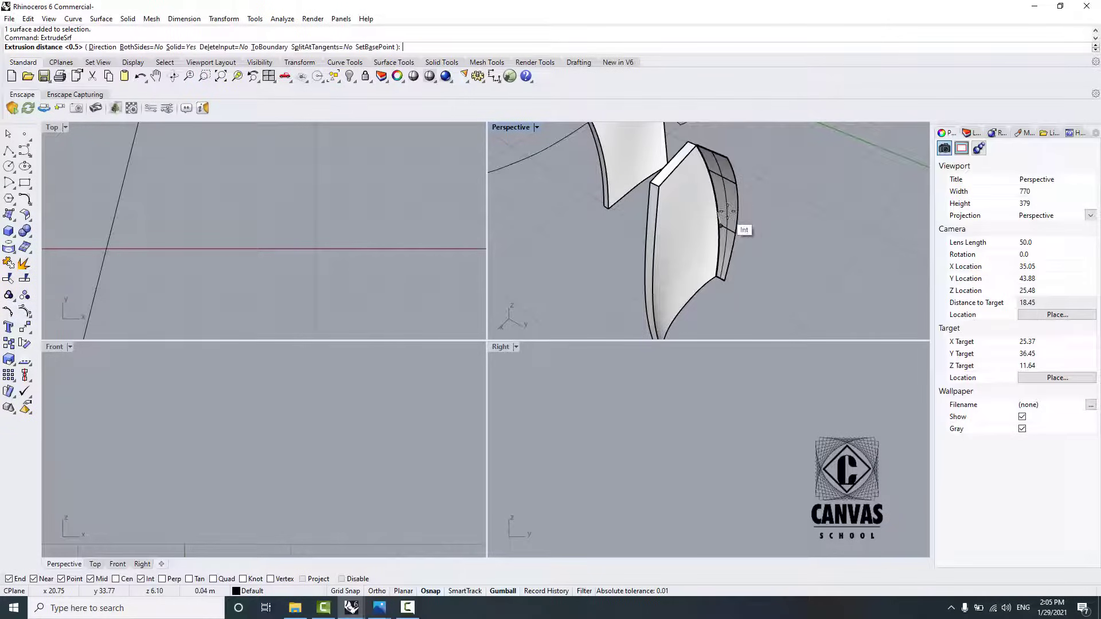
pyautogui.click(103, 47)
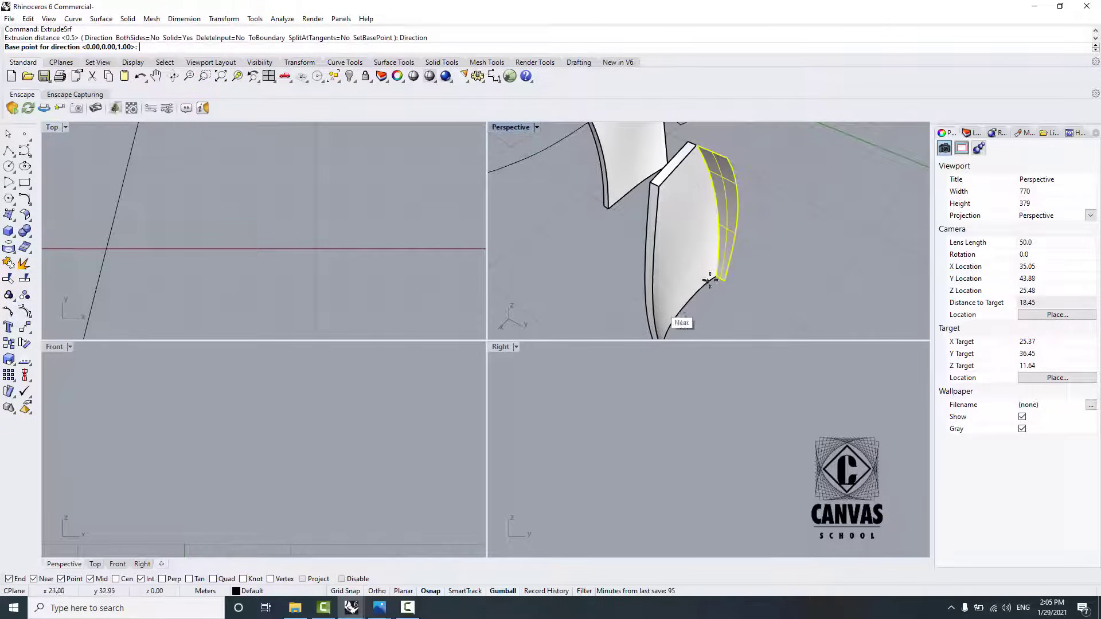
pyautogui.click(725, 280)
pyautogui.scroll(3, 739, 269)
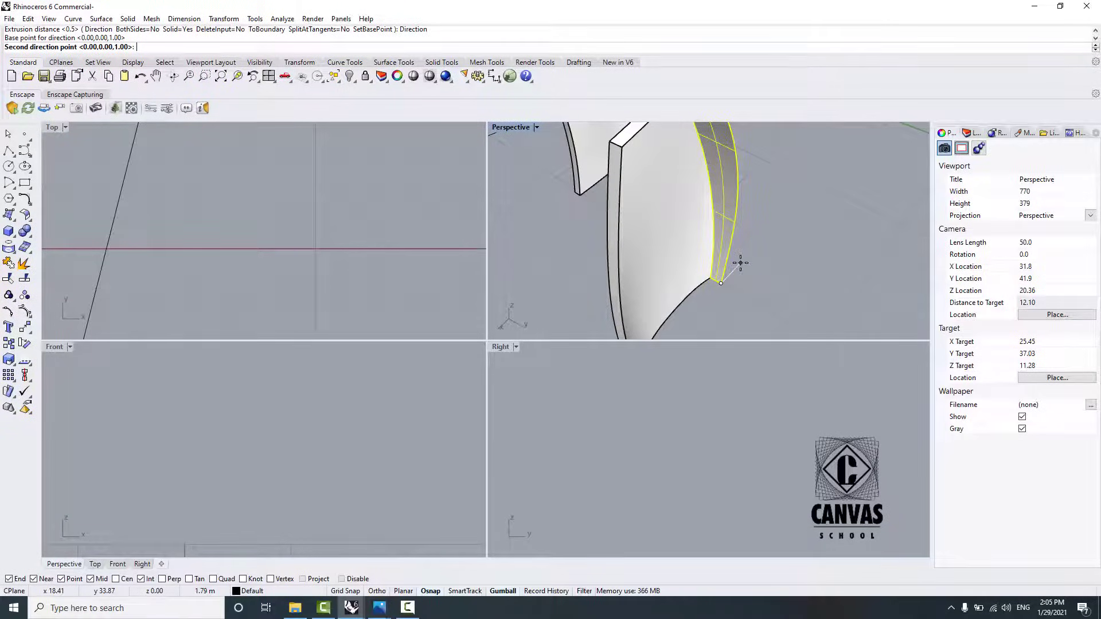
pyautogui.click(741, 262)
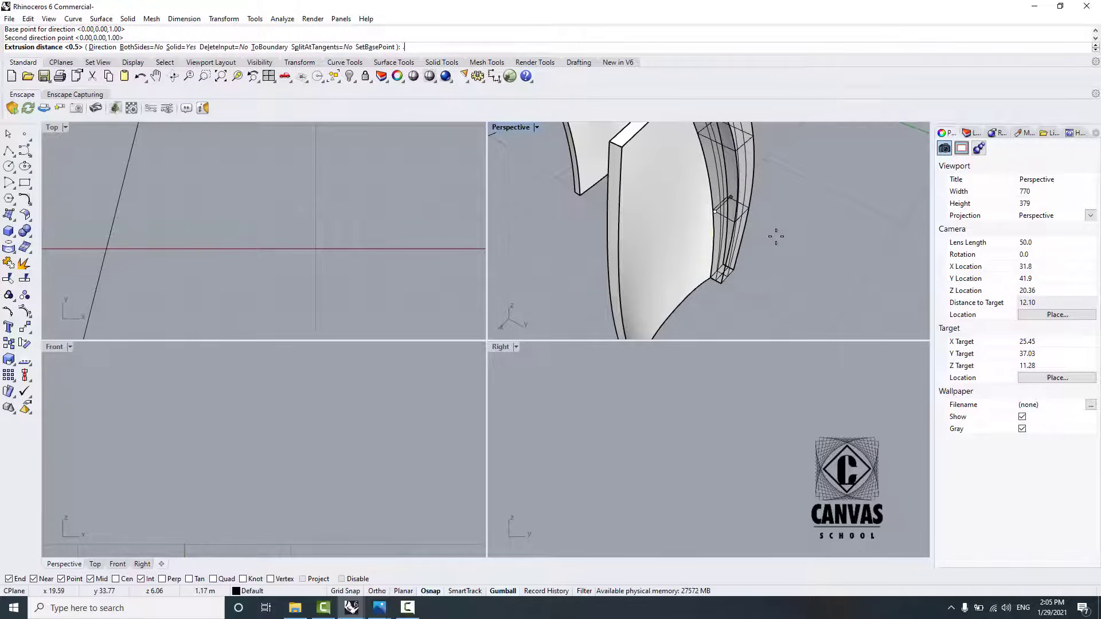
pyautogui.write('.5')
pyautogui.press('Return')
pyautogui.scroll(-5, 792, 242)
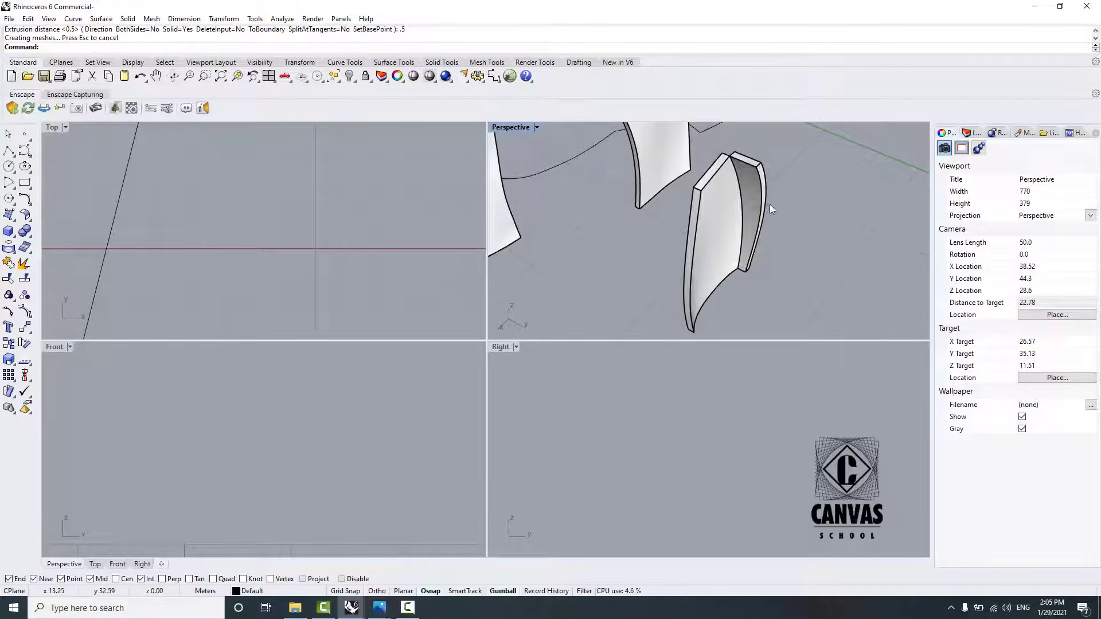
# Step: Fill the gap between the two solids by extruding the long edge face with ExtrudeSrf, along a direction picked to the wide panel's lower corner
pyautogui.click(740, 156)
pyautogui.moveTo(733, 148); pyautogui.dragTo(395, 232, button='right')
pyautogui.scroll(-2, 370, 226)
pyautogui.scroll(-4, 658, 266)
pyautogui.click(591, 243)
pyautogui.scroll(2, 601, 276)
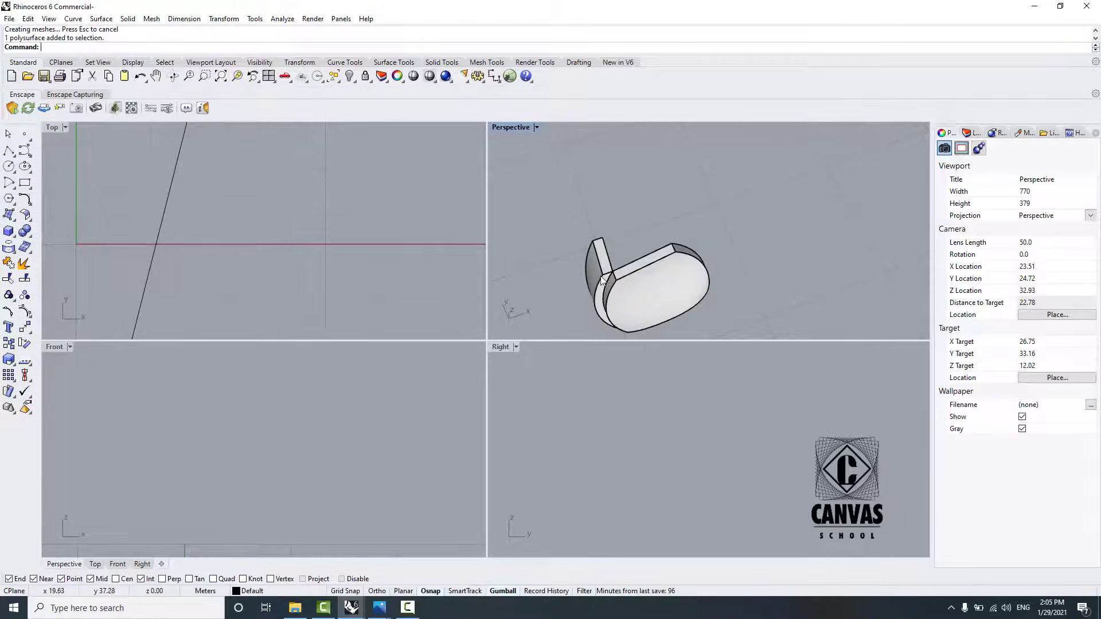
pyautogui.press('Return')
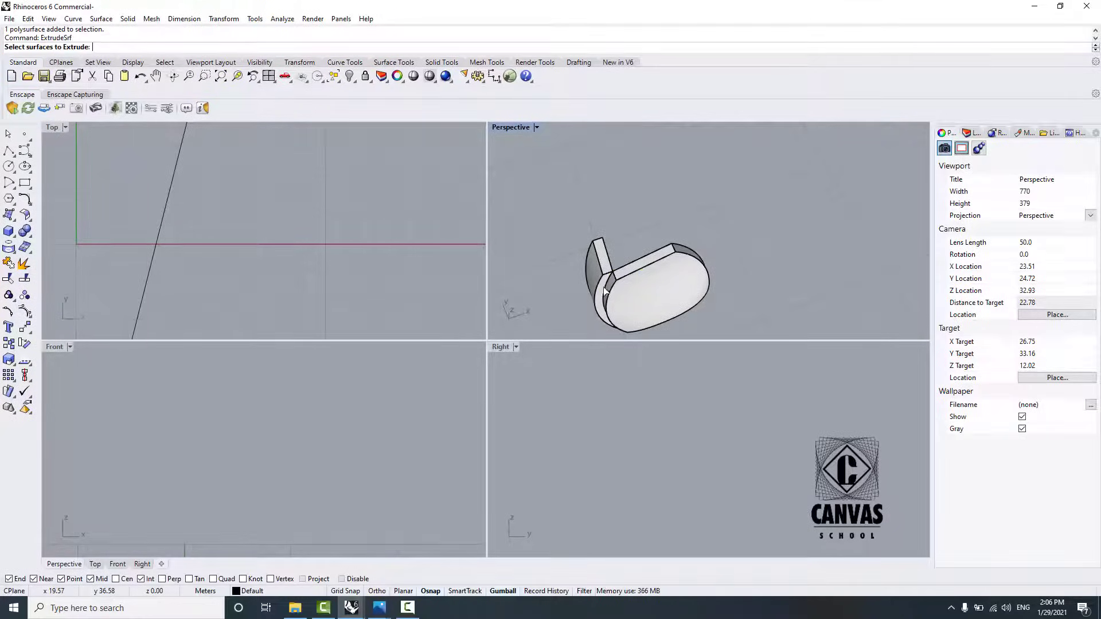
pyautogui.click(602, 285)
pyautogui.click(648, 327)
pyautogui.press('Return')
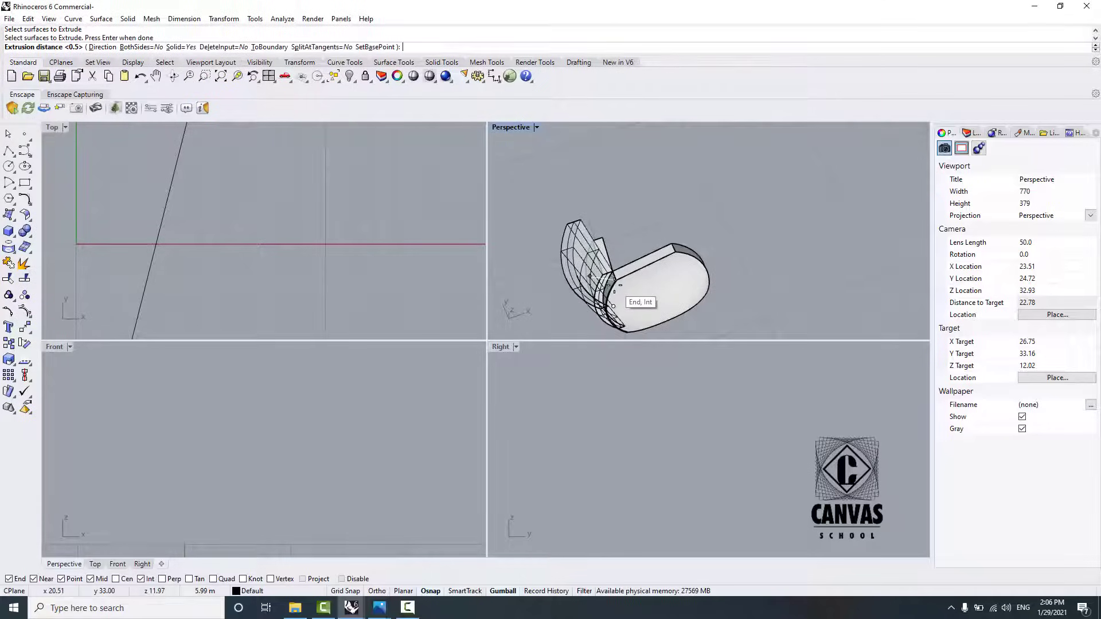
pyautogui.click(102, 47)
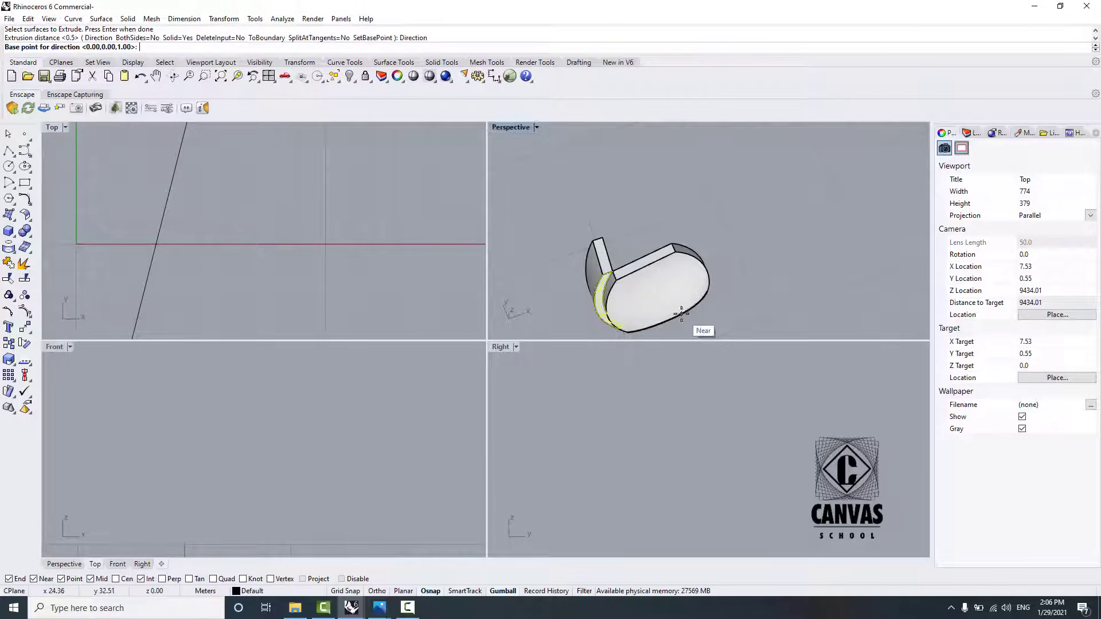
pyautogui.moveTo(700, 327); pyautogui.dragTo(708, 283, button='right')
pyautogui.scroll(4, 708, 283)
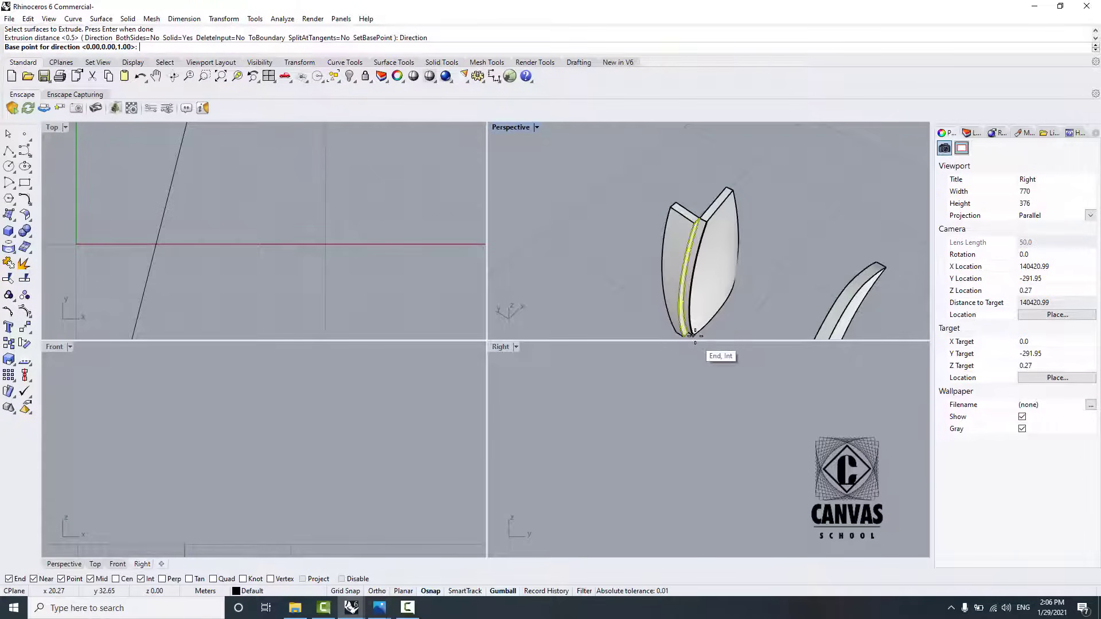
pyautogui.scroll(8, 690, 334)
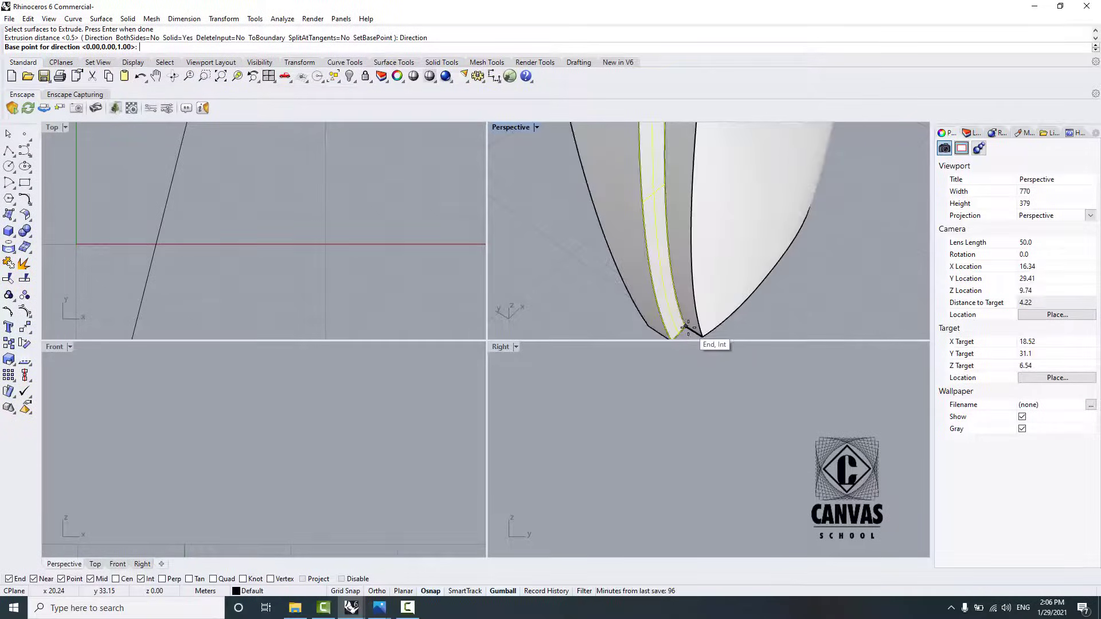
pyautogui.click(701, 340)
pyautogui.click(704, 340)
pyautogui.scroll(-10, 704, 340)
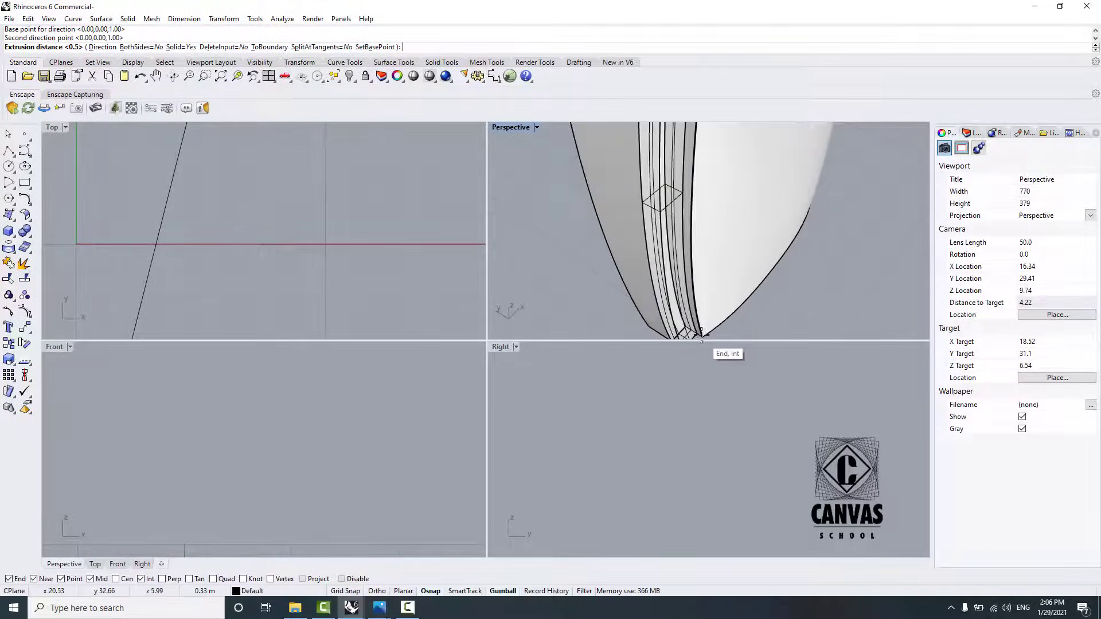
pyautogui.scroll(2, 705, 275)
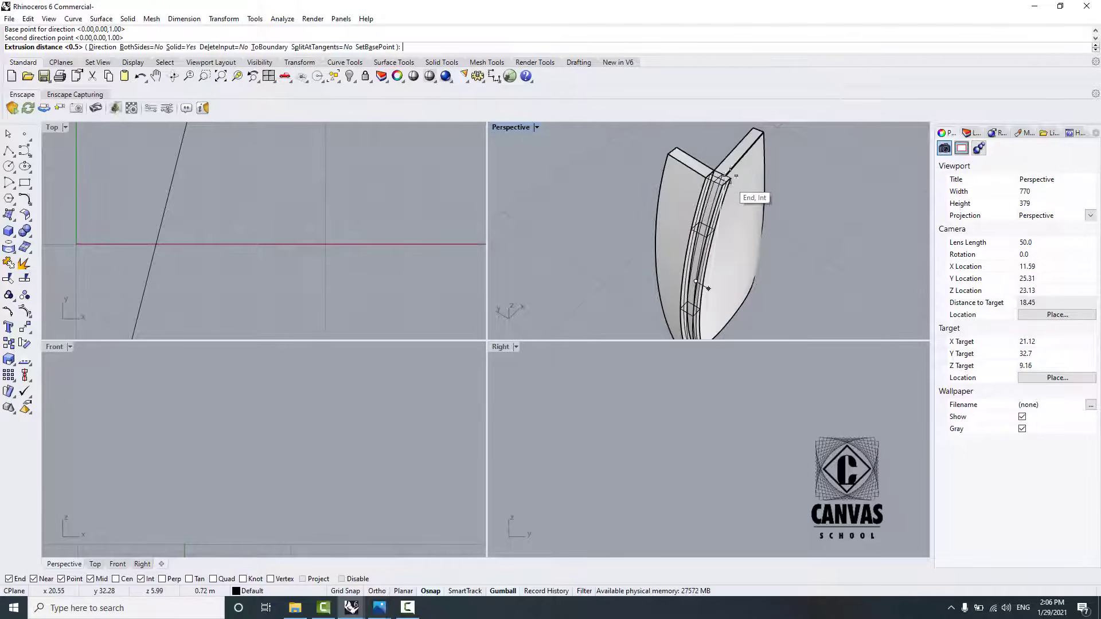
pyautogui.click(764, 133)
pyautogui.scroll(-6, 757, 194)
# Step: Hide the two swept source surfaces lying on the new panel solids
pyautogui.moveTo(740, 227); pyautogui.dragTo(546, 212, button='right')
pyautogui.scroll(-6, 545, 212)
pyautogui.moveTo(690, 265); pyautogui.dragTo(600, 247, button='right')
pyautogui.scroll(4, 747, 177)
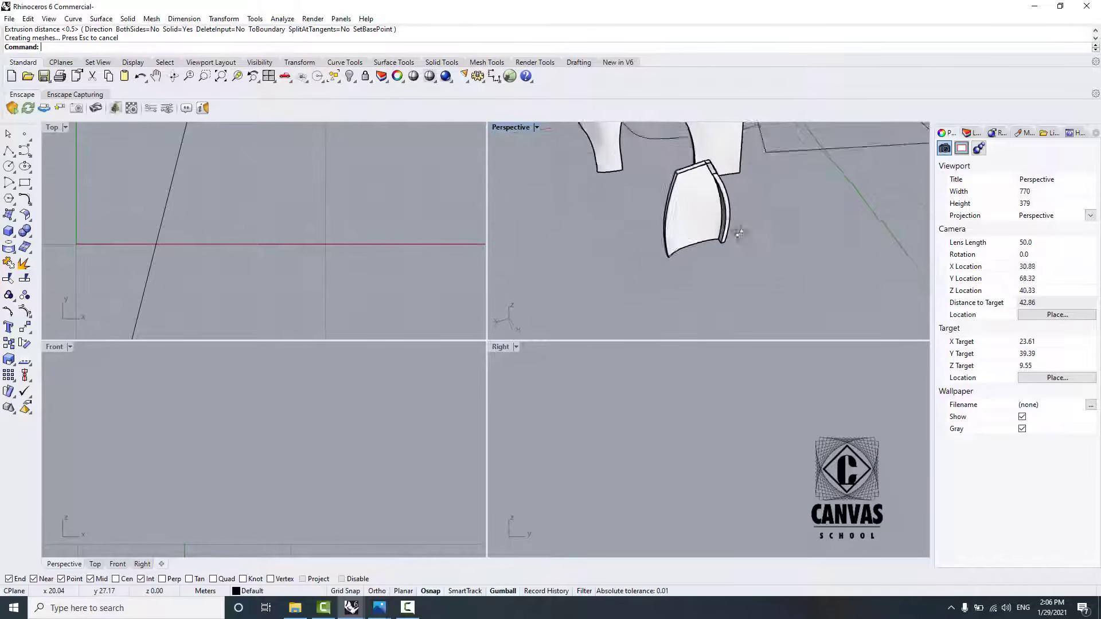
pyautogui.moveTo(740, 234); pyautogui.dragTo(717, 223, button='right')
pyautogui.click(680, 202)
pyautogui.click(709, 232)
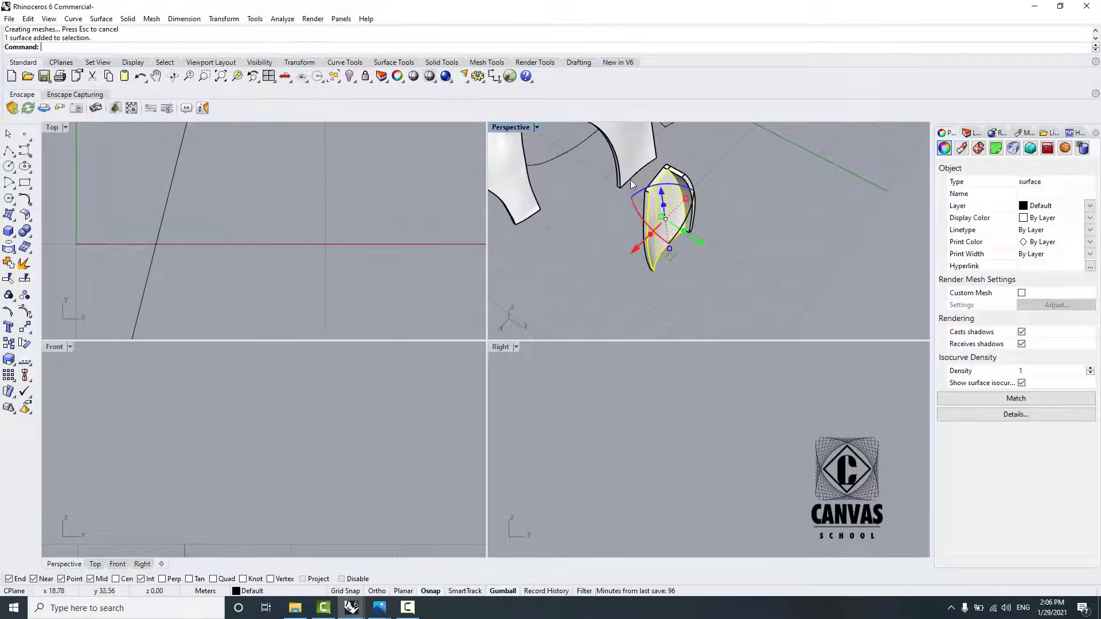
pyautogui.click(286, 77)
pyautogui.click(683, 192)
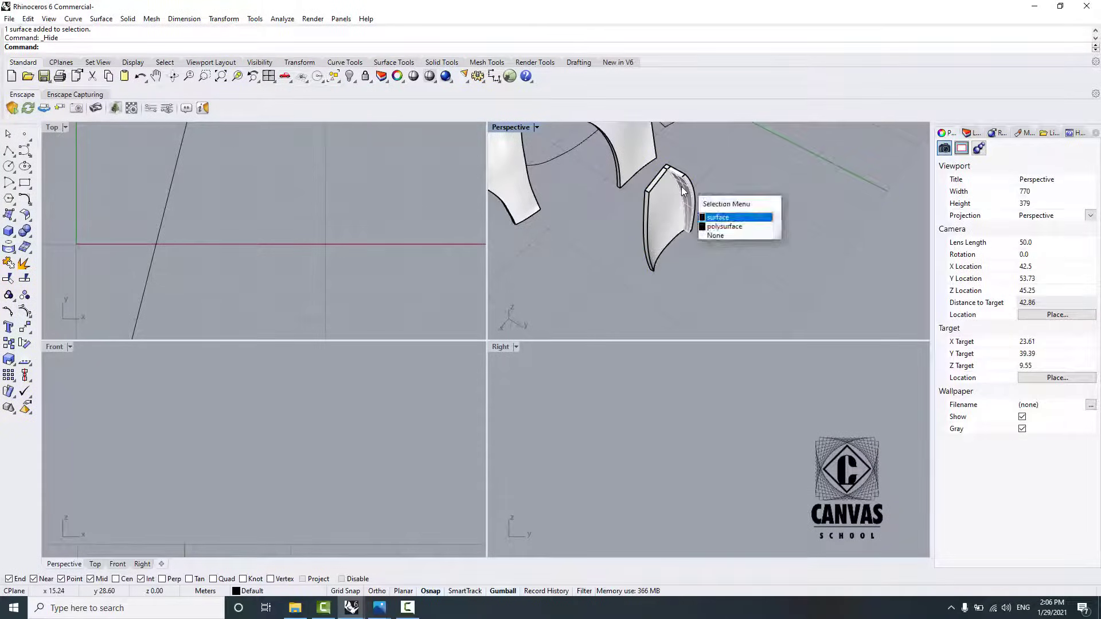
pyautogui.click(737, 216)
pyautogui.click(349, 74)
# Step: Select the three new panel solids and try to merge them with a Boolean union
pyautogui.click(689, 208)
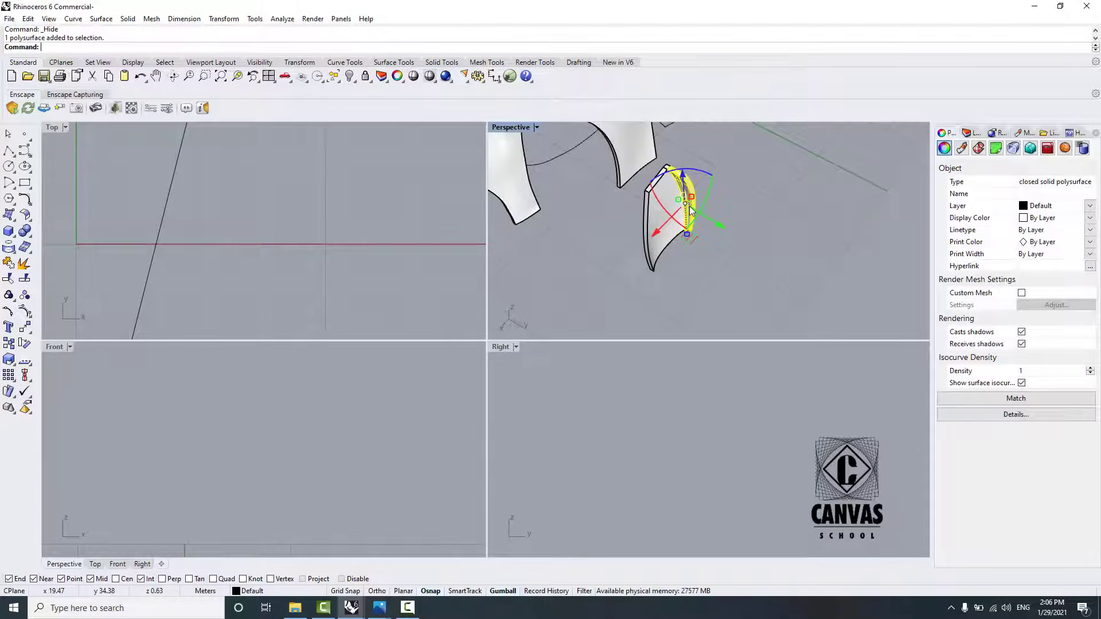
pyautogui.scroll(5, 666, 165)
pyautogui.keyDown('shift'); pyautogui.click(662, 171); pyautogui.keyUp('shift')
pyautogui.keyDown('shift'); pyautogui.click(650, 199); pyautogui.keyUp('shift')
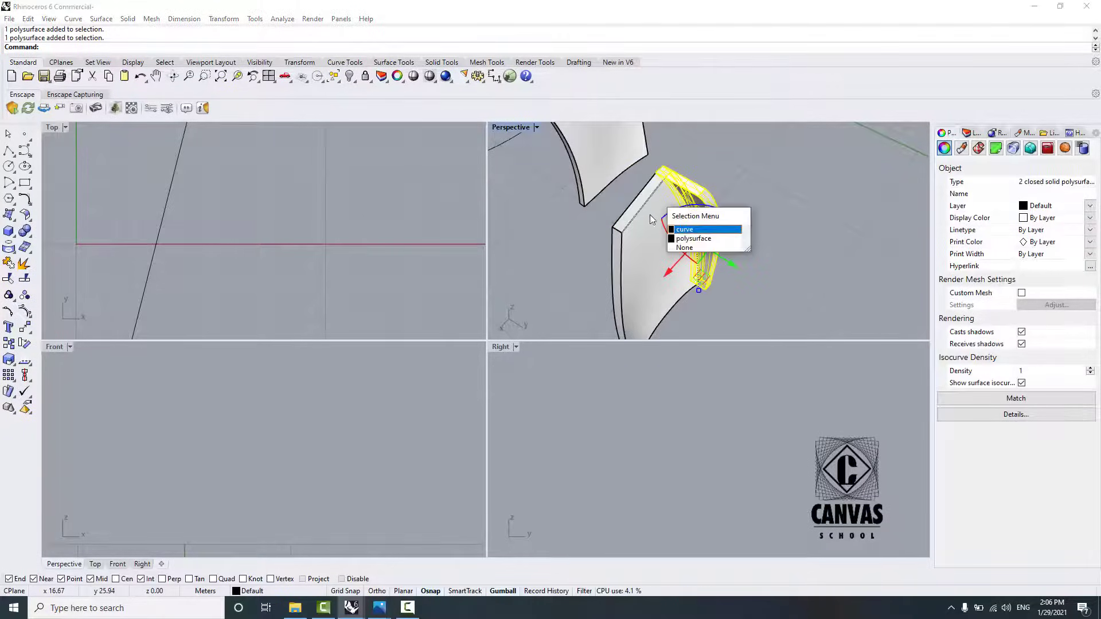
pyautogui.click(674, 226)
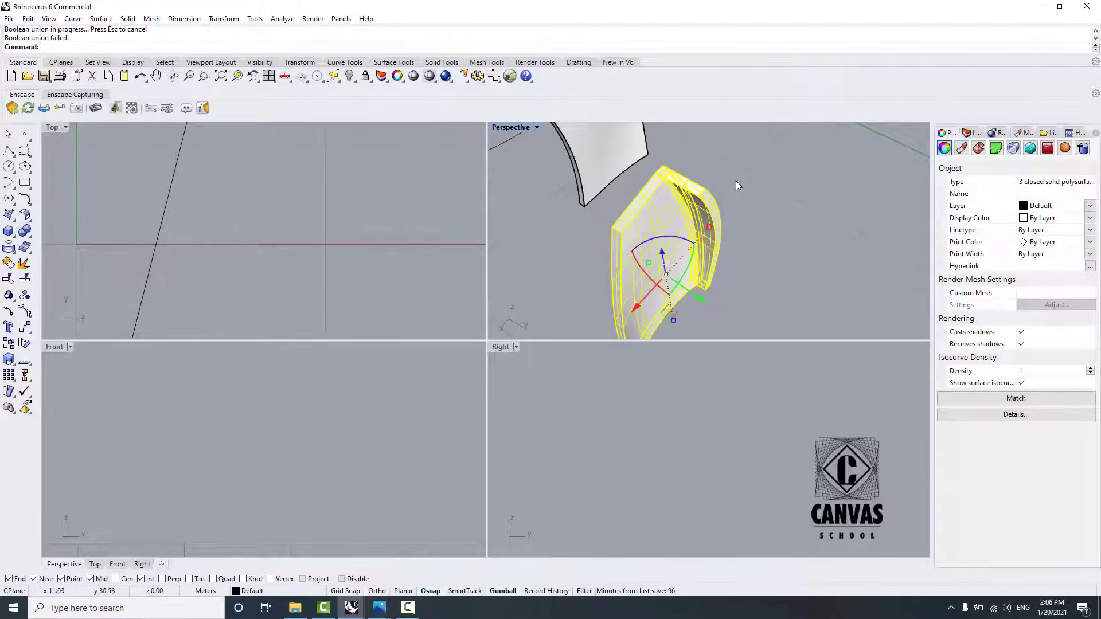
# Step: Move the three selected solids freehand with the gumball until they sit beside the tall curved panel
pyautogui.scroll(-3, 735, 181)
pyautogui.moveTo(717, 268); pyautogui.dragTo(604, 199)
pyautogui.scroll(-8, 613, 253)
pyautogui.scroll(6, 549, 166)
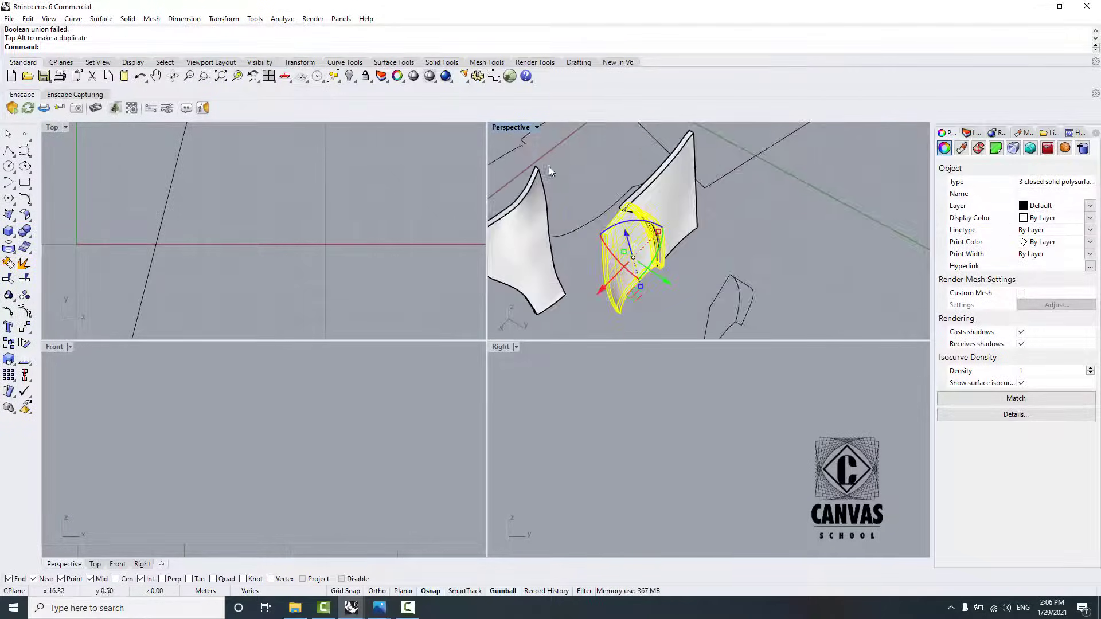
pyautogui.moveTo(548, 170); pyautogui.dragTo(616, 156, button='right')
pyautogui.scroll(-4, 677, 186)
pyautogui.scroll(4, 654, 229)
pyautogui.moveTo(678, 298); pyautogui.dragTo(641, 292)
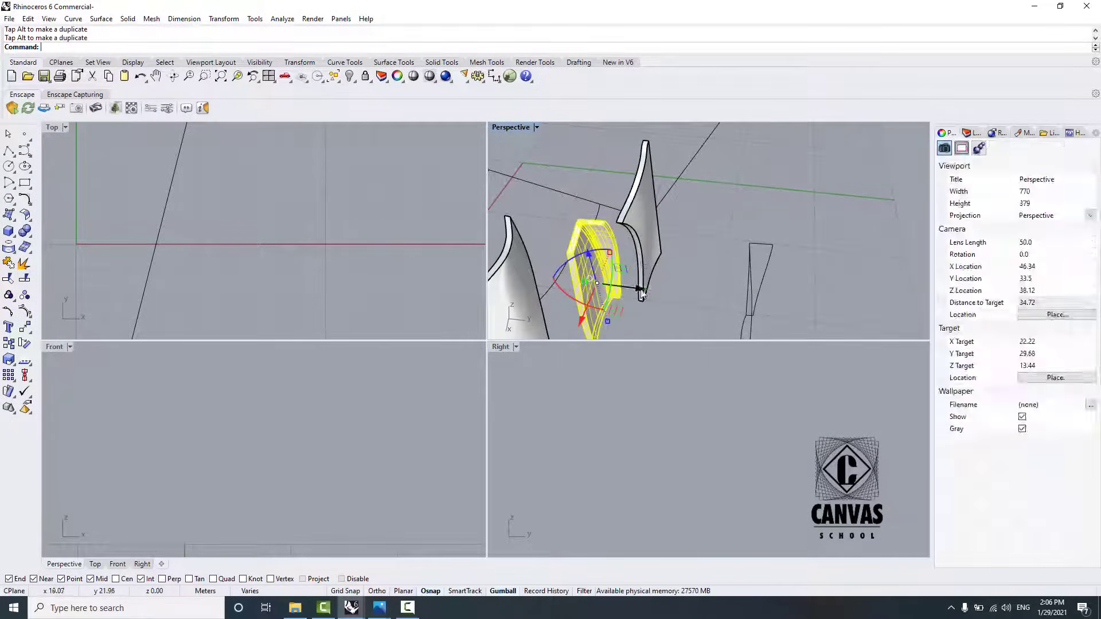
# Step: Shift the three solids against the tall panel with two snapped moves, one based on the upper edge and one on the lower corner
pyautogui.scroll(6, 629, 230)
pyautogui.write('m')
pyautogui.press('Return')
pyautogui.click(582, 223)
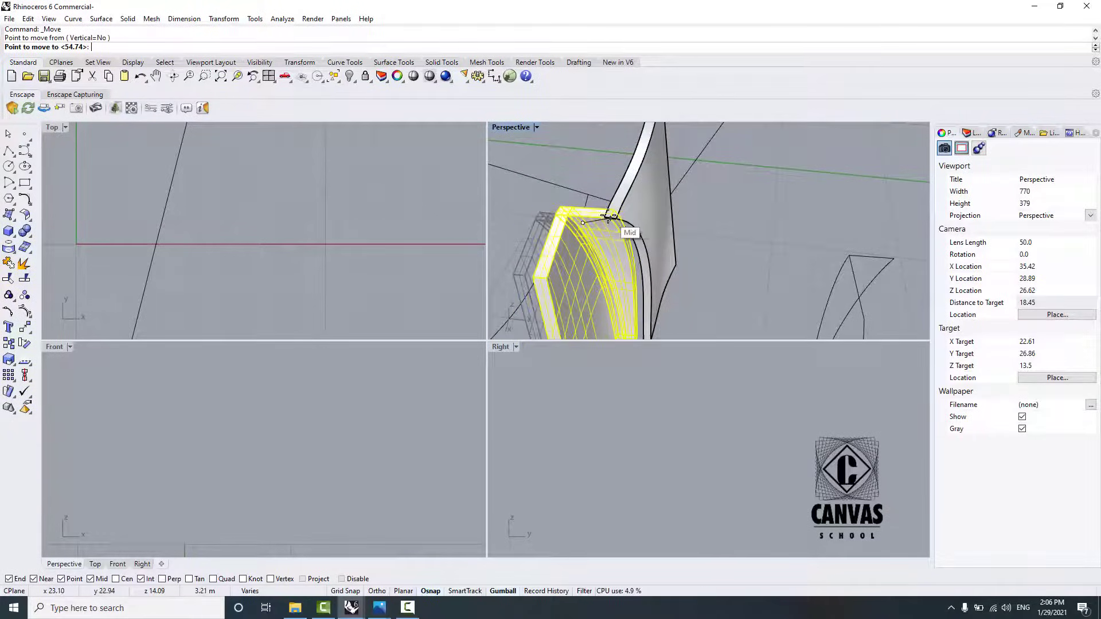
pyautogui.click(608, 217)
pyautogui.scroll(-6, 603, 201)
pyautogui.scroll(7, 597, 281)
pyautogui.write('m')
pyautogui.press('Return')
pyautogui.click(598, 270)
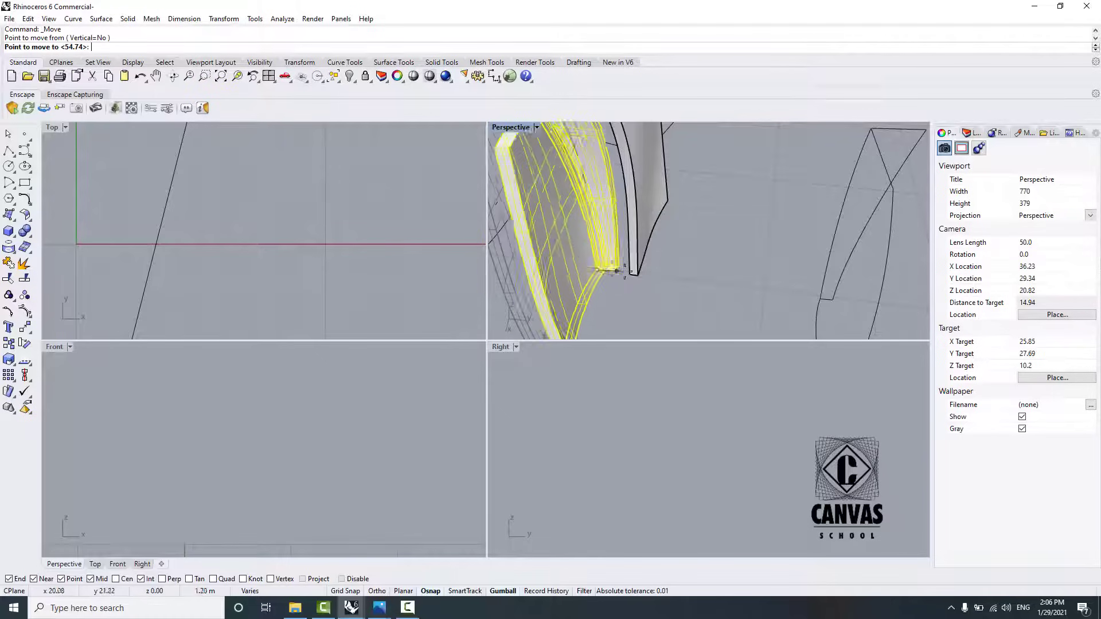
pyautogui.click(617, 270)
pyautogui.scroll(-4, 676, 253)
# Step: Move the S-shaped curved panel from its lower corner toward the outer side of the three joined solids
pyautogui.moveTo(691, 259); pyautogui.dragTo(622, 250, button='right')
pyautogui.click(598, 256)
pyautogui.scroll(-2, 679, 252)
pyautogui.scroll(2, 680, 252)
pyautogui.write('m')
pyautogui.press('Return')
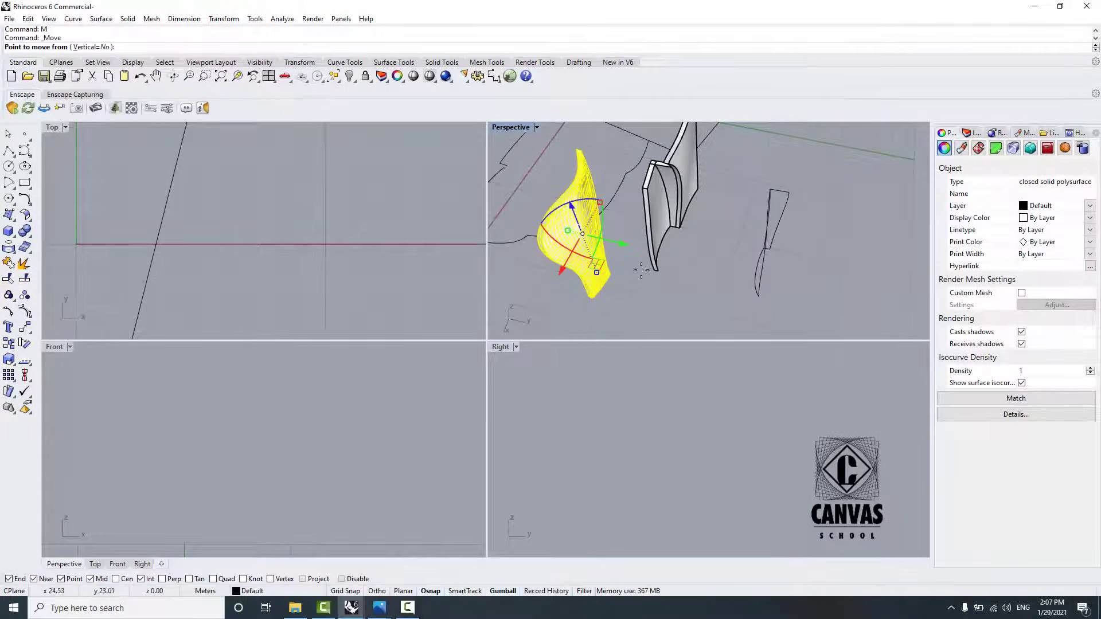
pyautogui.click(610, 275)
pyautogui.click(695, 280)
pyautogui.scroll(4, 691, 275)
pyautogui.moveTo(665, 267); pyautogui.dragTo(708, 256, button='right')
pyautogui.scroll(-3, 707, 255)
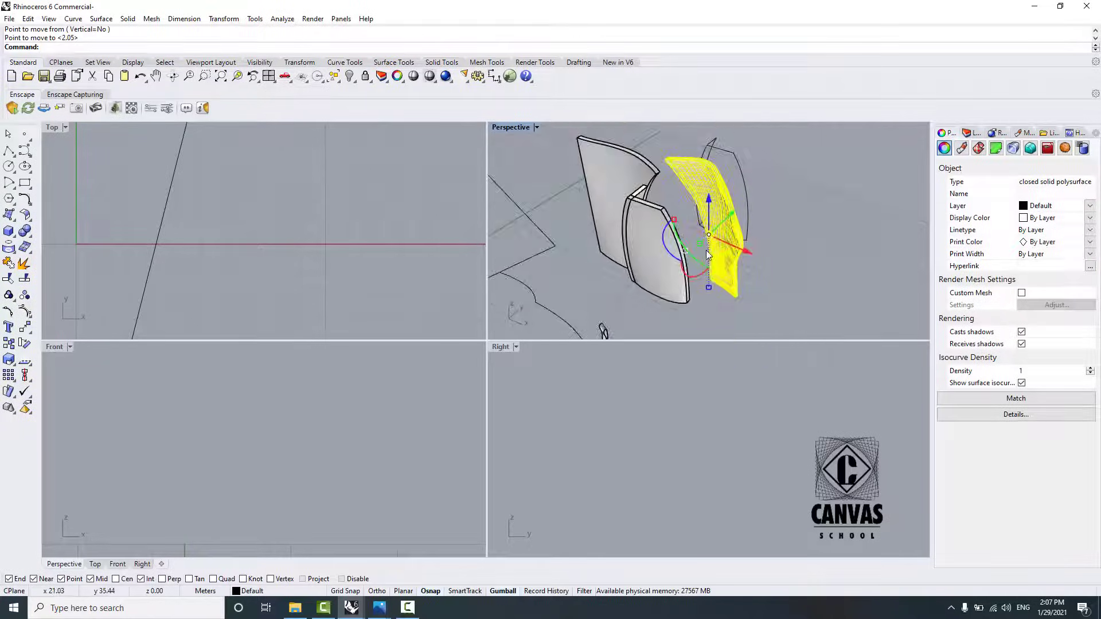
# Step: Move the S-shaped panel again by its lower corner so it meets the outer edge of the wide panel
pyautogui.scroll(5, 705, 286)
pyautogui.write('m')
pyautogui.press('Return')
pyautogui.click(723, 263)
pyautogui.click(678, 304)
pyautogui.scroll(-6, 671, 304)
pyautogui.click(651, 302)
pyautogui.moveTo(645, 302); pyautogui.dragTo(1042, 199, button='right')
pyautogui.scroll(6, 803, 193)
pyautogui.moveTo(803, 194); pyautogui.dragTo(513, 136, button='right')
pyautogui.scroll(-3, 696, 240)
pyautogui.scroll(3, 694, 247)
pyautogui.moveTo(694, 246); pyautogui.dragTo(757, 141, button='right')
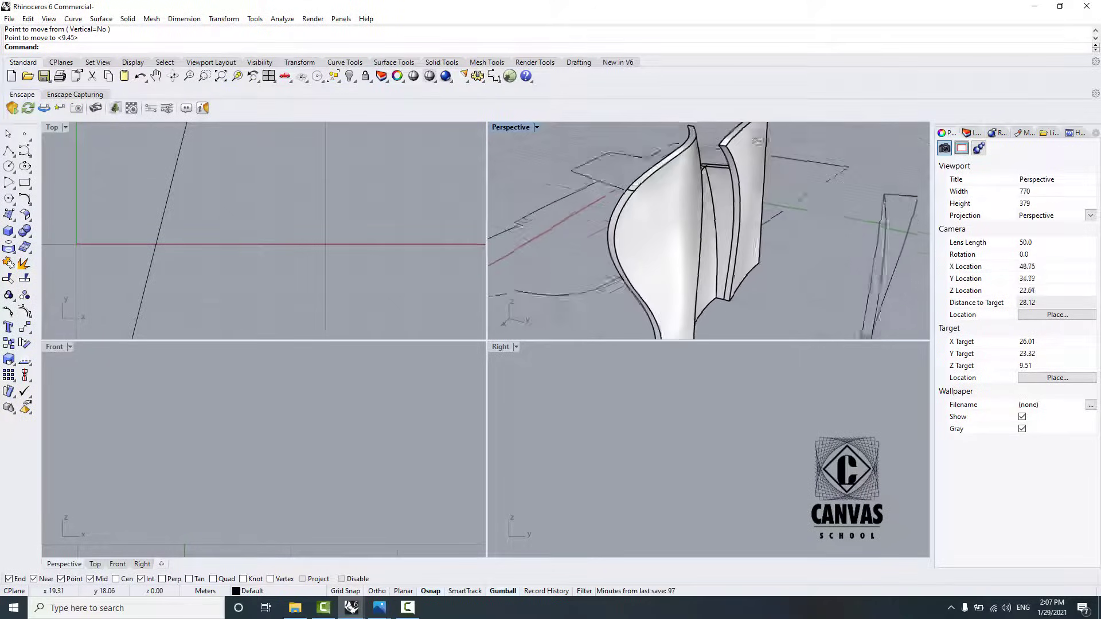
# Step: Select the five solids of the assembled panel group
pyautogui.scroll(-10, 743, 144)
pyautogui.moveTo(729, 218); pyautogui.dragTo(756, 275, button='right')
pyautogui.scroll(-8, 731, 213)
pyautogui.scroll(4, 730, 213)
pyautogui.moveTo(711, 288); pyautogui.dragTo(707, 291)
pyautogui.write('m')
pyautogui.press('Return')
pyautogui.scroll(-8, 709, 167)
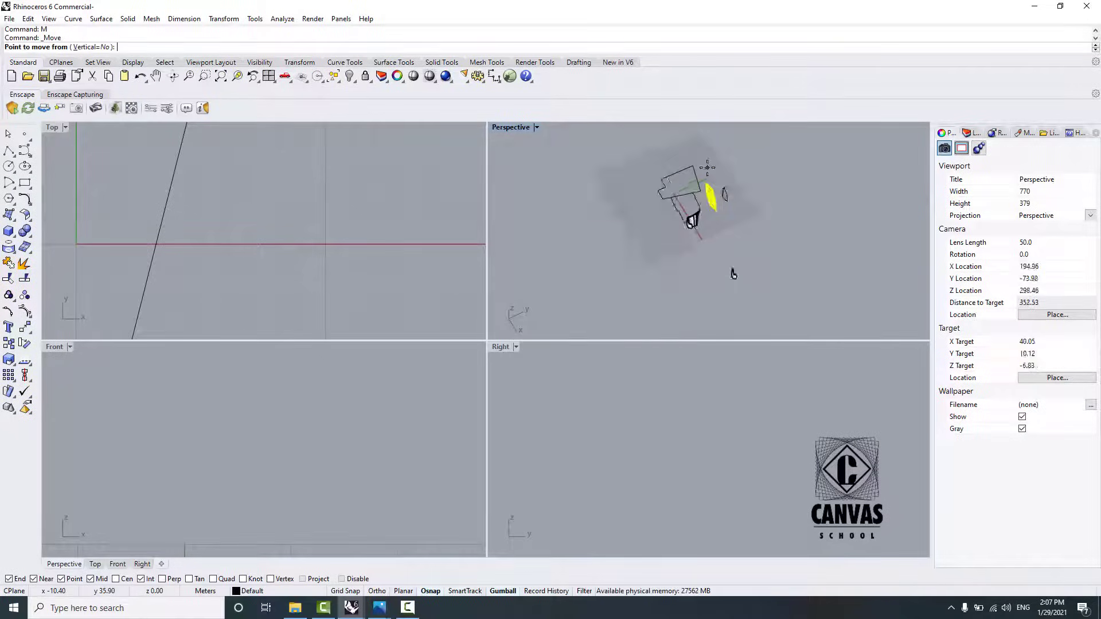
pyautogui.scroll(8, 774, 270)
pyautogui.scroll(-7, 691, 212)
pyautogui.scroll(6, 672, 198)
pyautogui.press('Escape')
# Step: Move the five selected solids with the gumball onto the building outline, next to the fluted panel group
pyautogui.moveTo(712, 224); pyautogui.dragTo(693, 242)
pyautogui.click(412, 612)
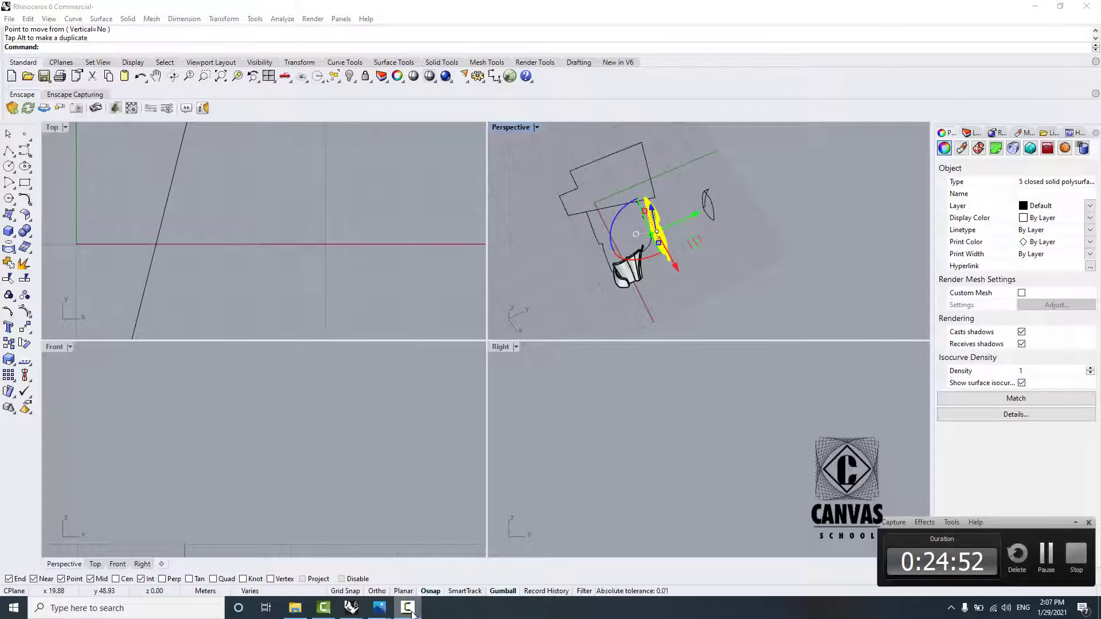
pyautogui.click(412, 612)
pyautogui.moveTo(650, 270); pyautogui.dragTo(666, 314, button='right')
pyautogui.click(666, 314)
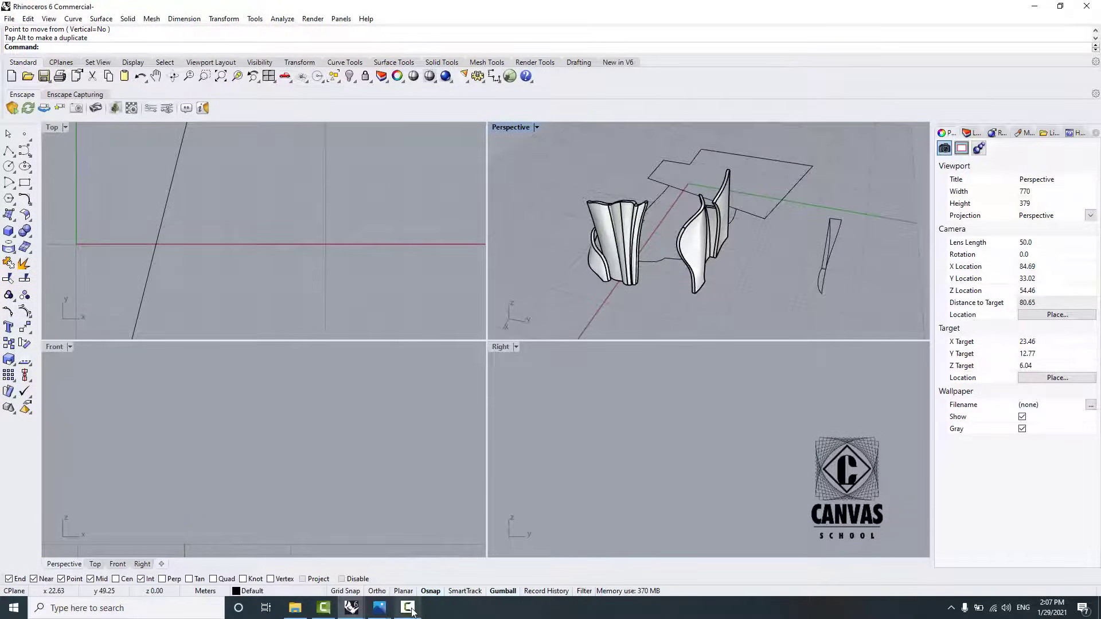
# Step: Switch to the House Of Dior model, extract the Silhouette of the curved surface behind the S-shaped panel, and paste its curves into the rebuild model
pyautogui.moveTo(352, 608)
pyautogui.click(403, 571)
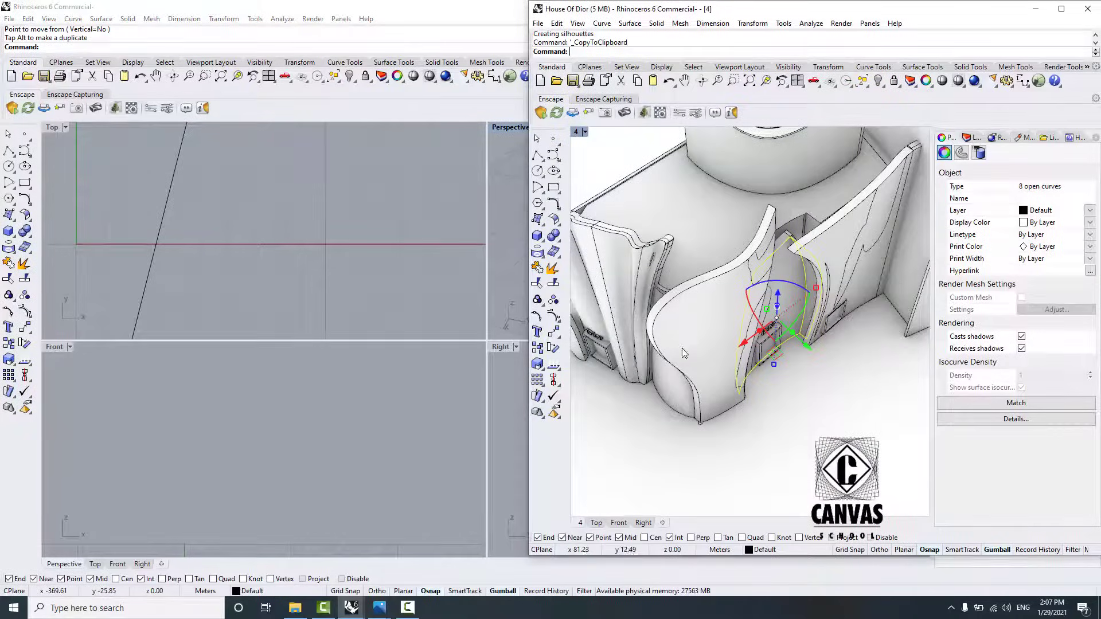
pyautogui.moveTo(690, 353); pyautogui.dragTo(731, 408, button='right')
pyautogui.click(732, 411)
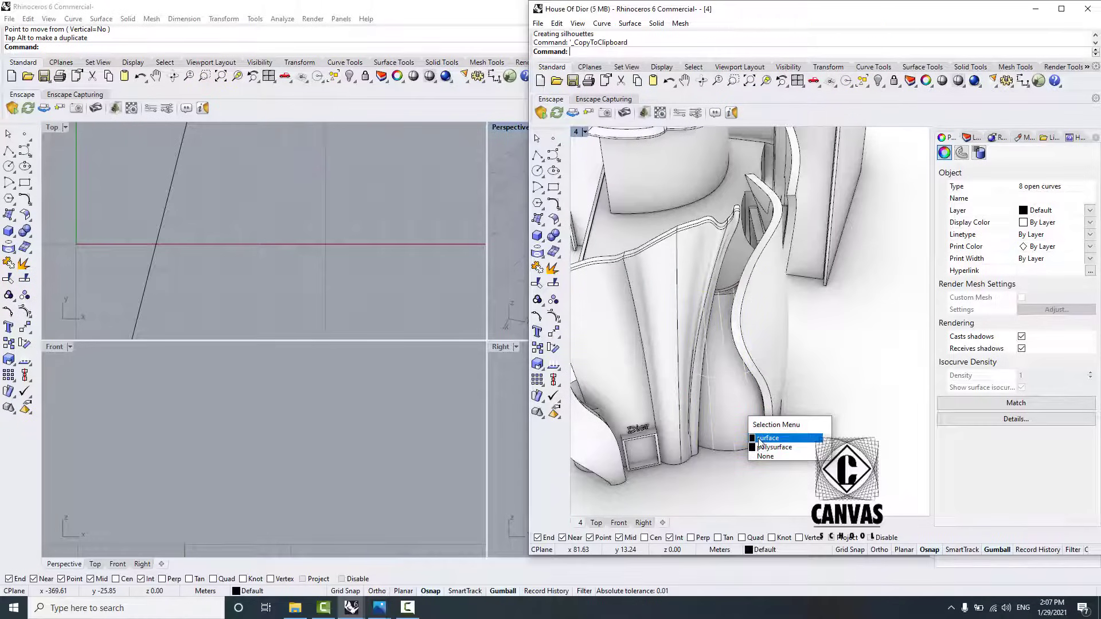
pyautogui.click(763, 439)
pyautogui.scroll(3, 734, 375)
pyautogui.scroll(-3, 719, 327)
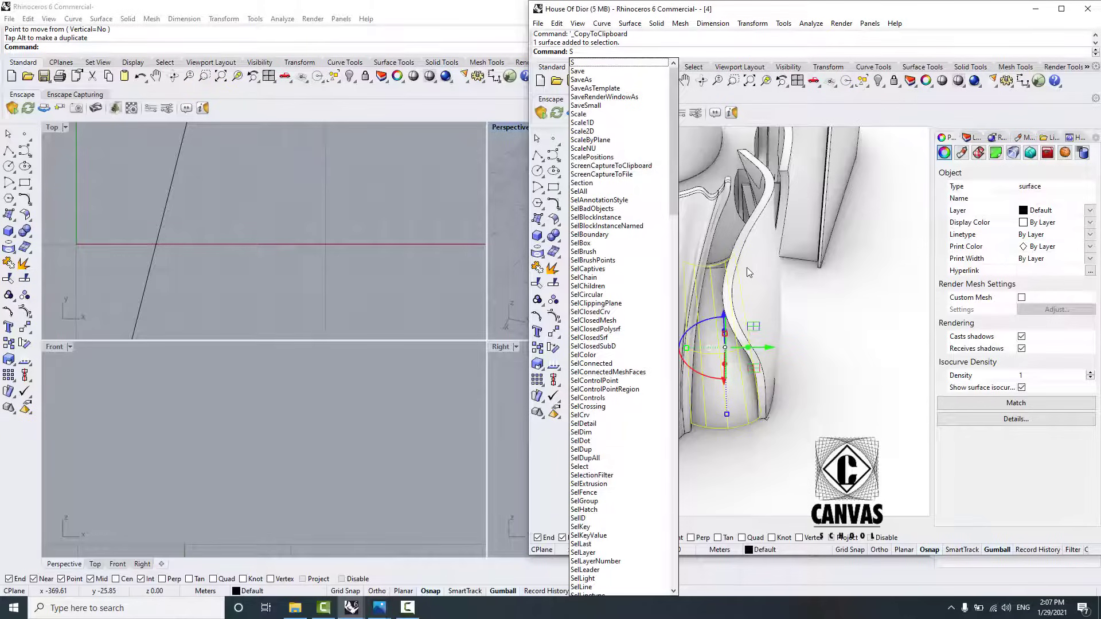
pyautogui.write('ilhouette')
pyautogui.press('Return')
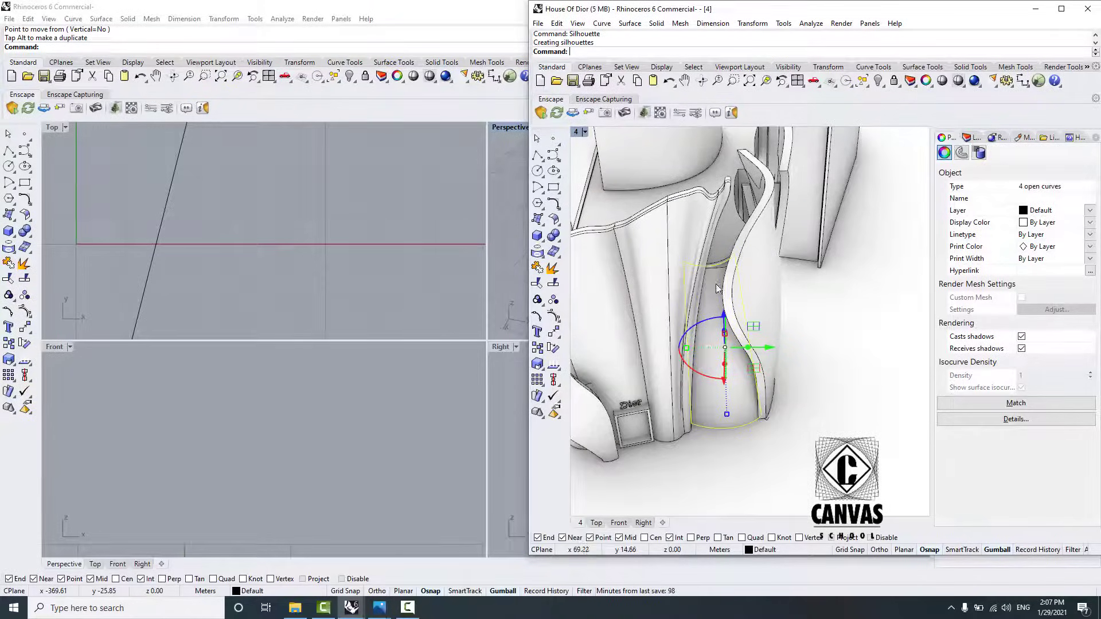
pyautogui.click(353, 12)
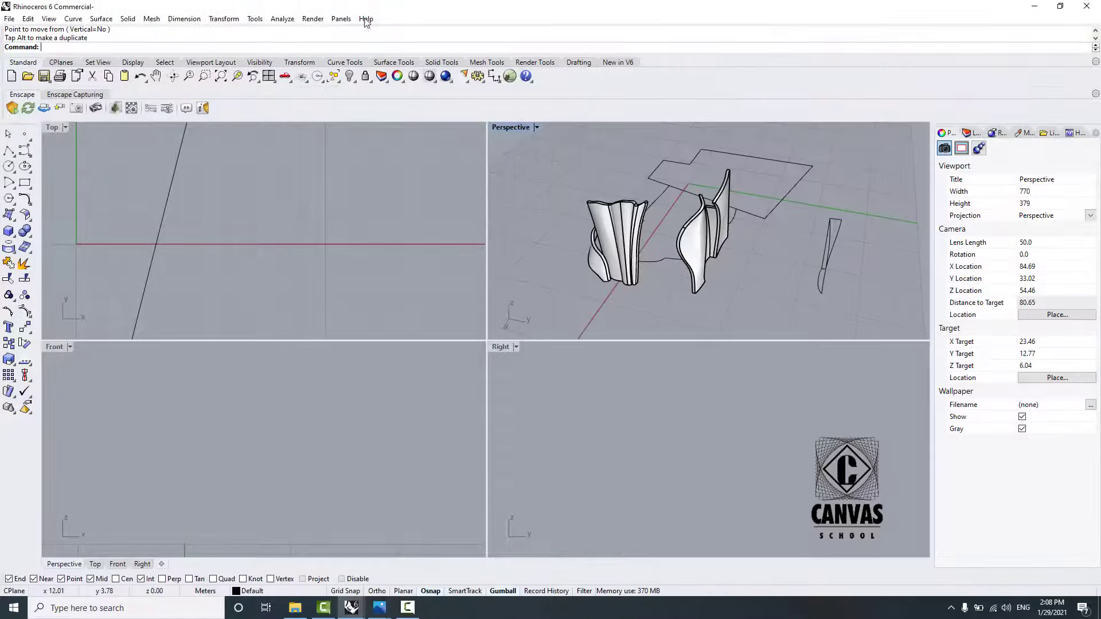
pyautogui.hotkey('ctrl', 'v')
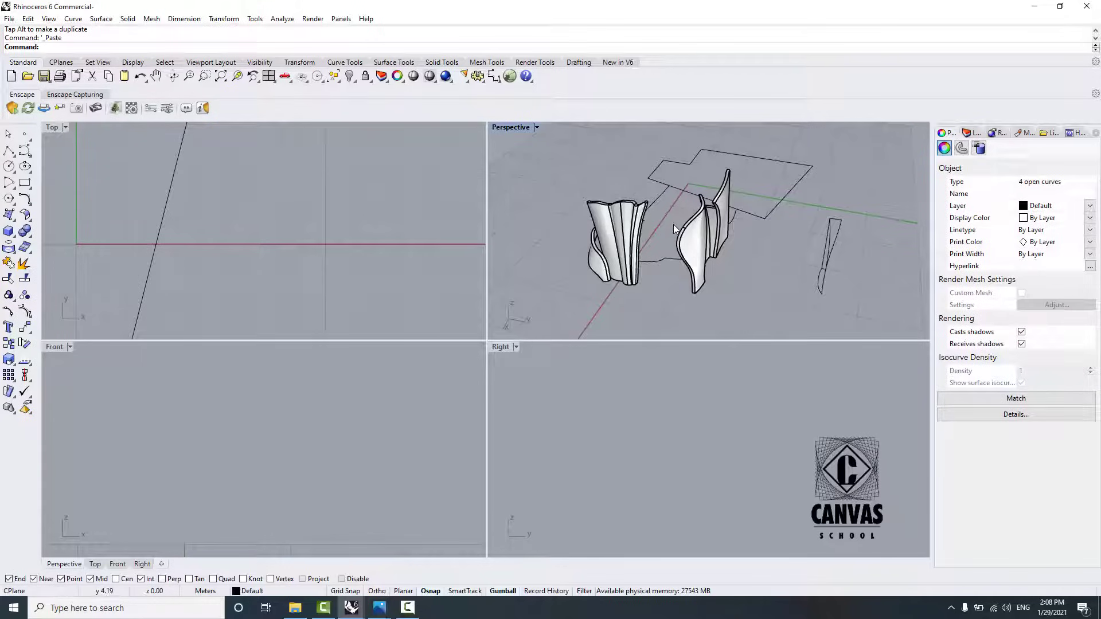
# Step: Move the four pasted silhouette curves with the gumball close to the rebuilt panel groups and clear the selection
pyautogui.scroll(-5, 675, 228)
pyautogui.scroll(4, 666, 287)
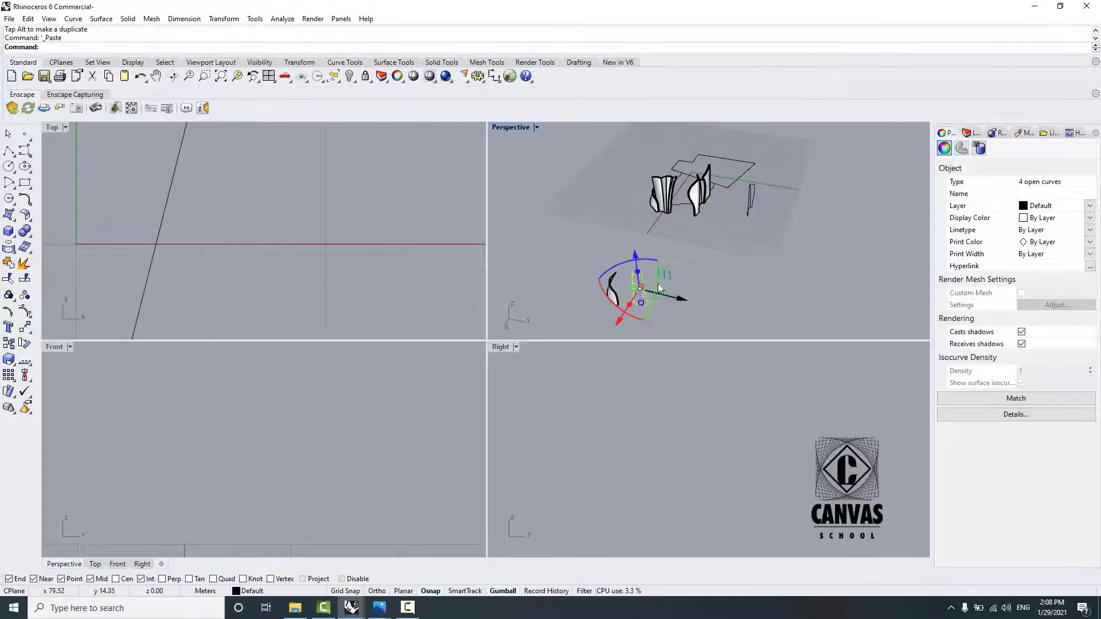
pyautogui.moveTo(701, 252); pyautogui.dragTo(565, 300, button='right')
pyautogui.scroll(3, 559, 301)
pyautogui.moveTo(597, 305); pyautogui.dragTo(729, 204)
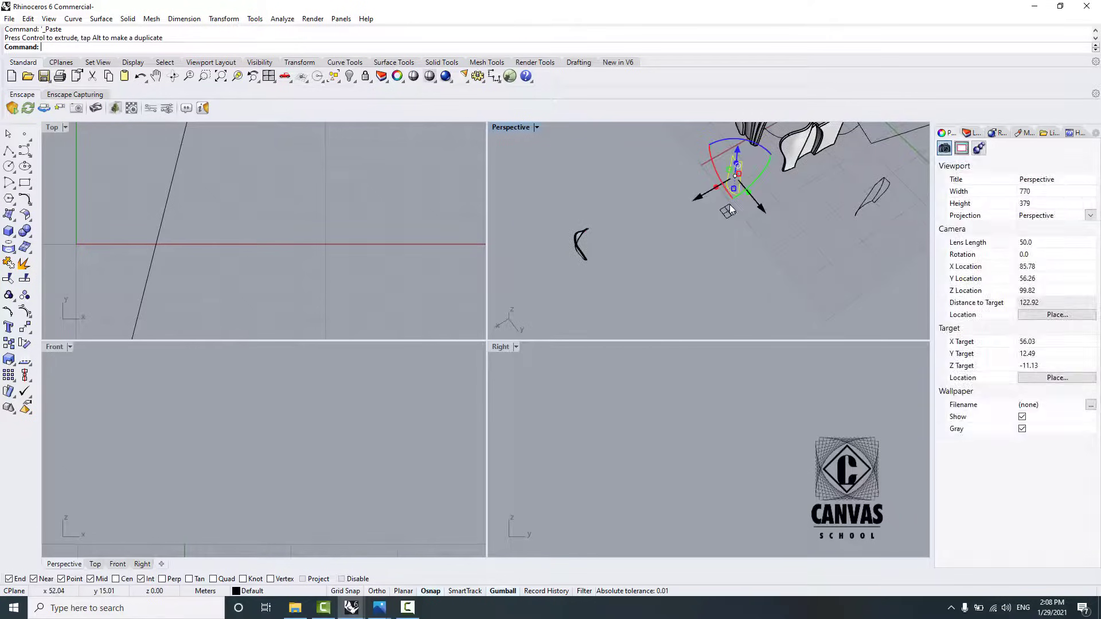
pyautogui.scroll(2, 729, 204)
pyautogui.moveTo(725, 205); pyautogui.dragTo(801, 185, button='right')
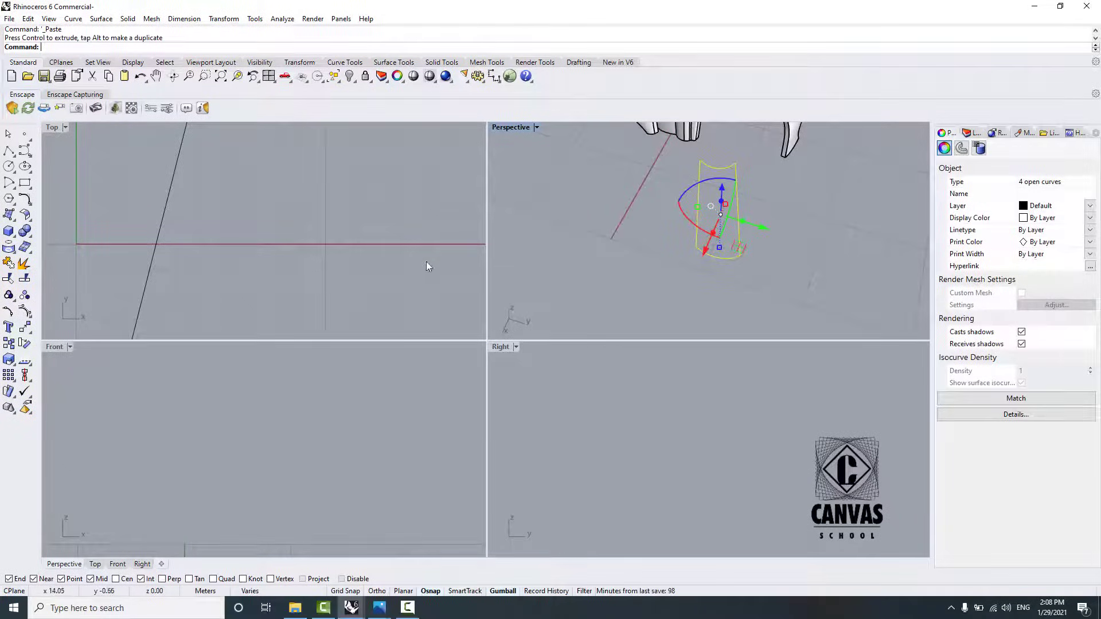
pyautogui.click(782, 213)
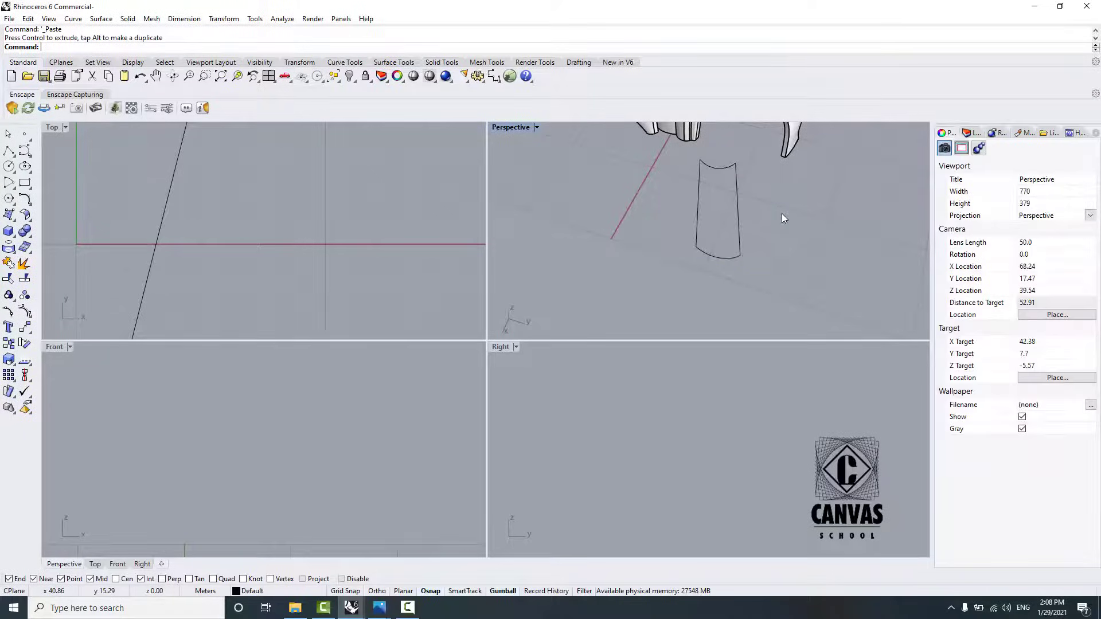
# Step: Create a two-rail sweep (Sweep2) using the two long side curves as rails and the lower and upper arcs as cross sections
pyautogui.write('ExtrudeSrf')
pyautogui.press('Escape')
pyautogui.write('Sweep2')
pyautogui.press('Return')
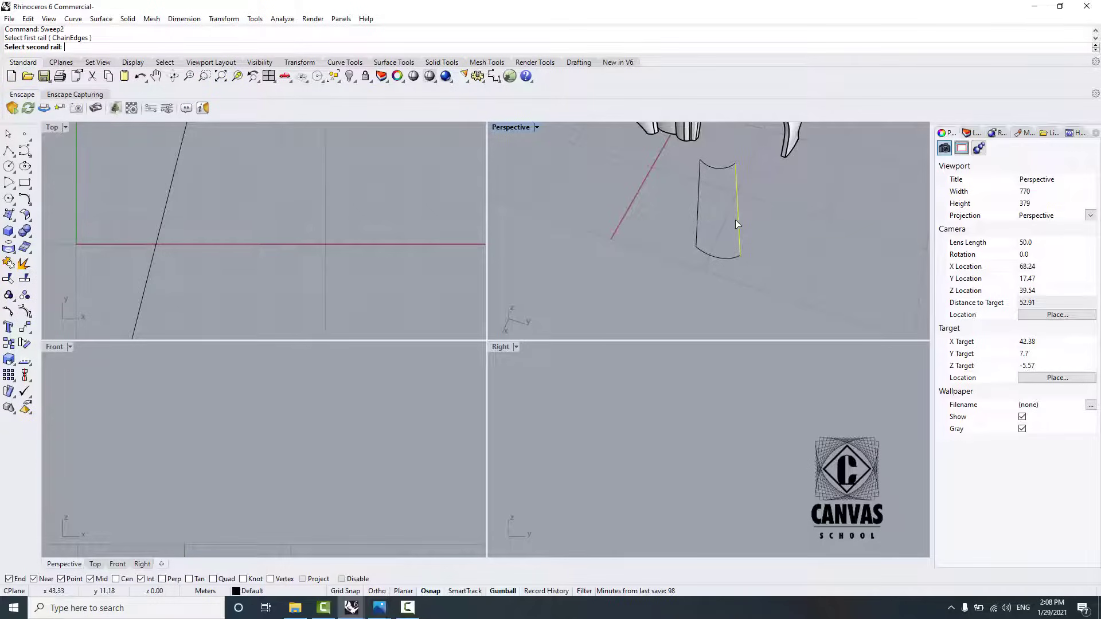
pyautogui.click(698, 210)
pyautogui.click(710, 257)
pyautogui.click(718, 165)
pyautogui.press('Return')
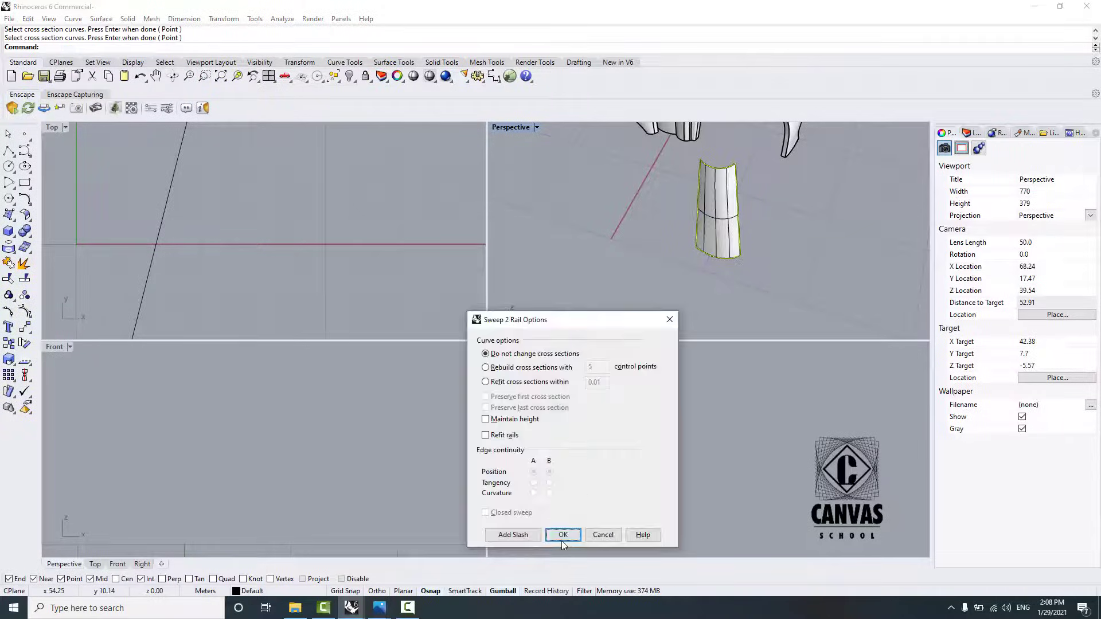
pyautogui.click(562, 538)
# Step: Extrude the swept surface 0.5 m into a solid with ExtrudeSrf, along a direction picked from its lower corner
pyautogui.click(716, 238)
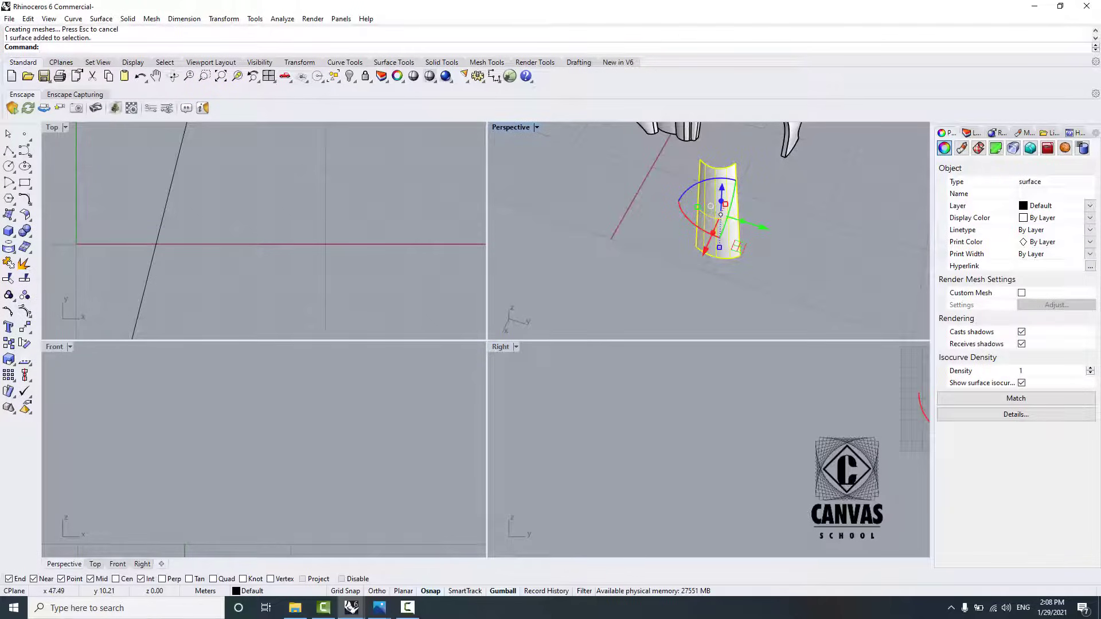
pyautogui.press('Return')
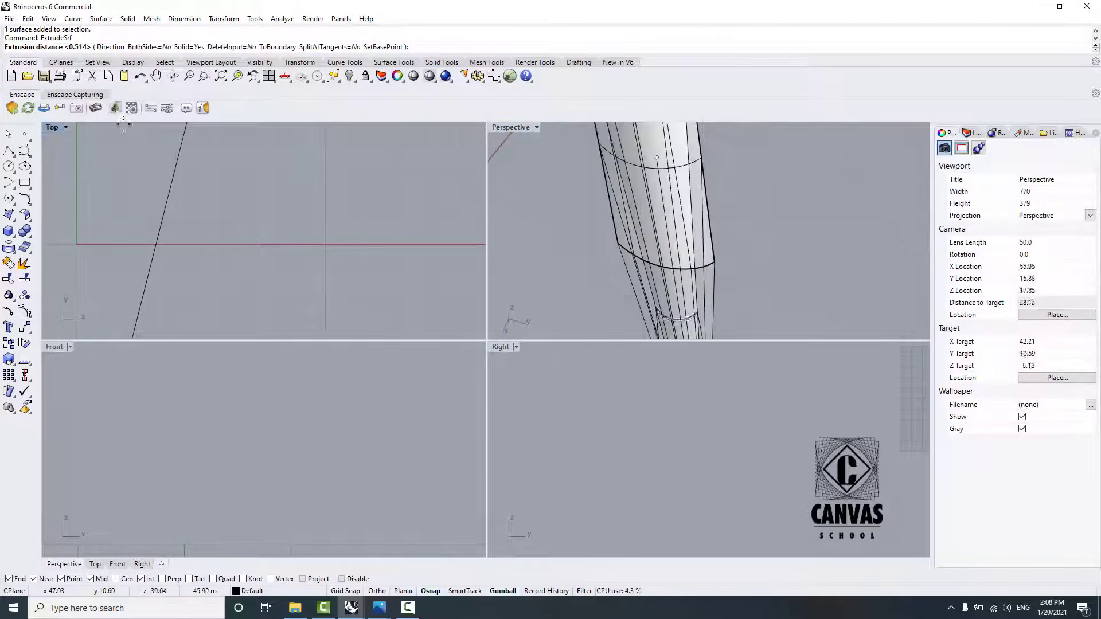
pyautogui.click(112, 47)
pyautogui.click(716, 261)
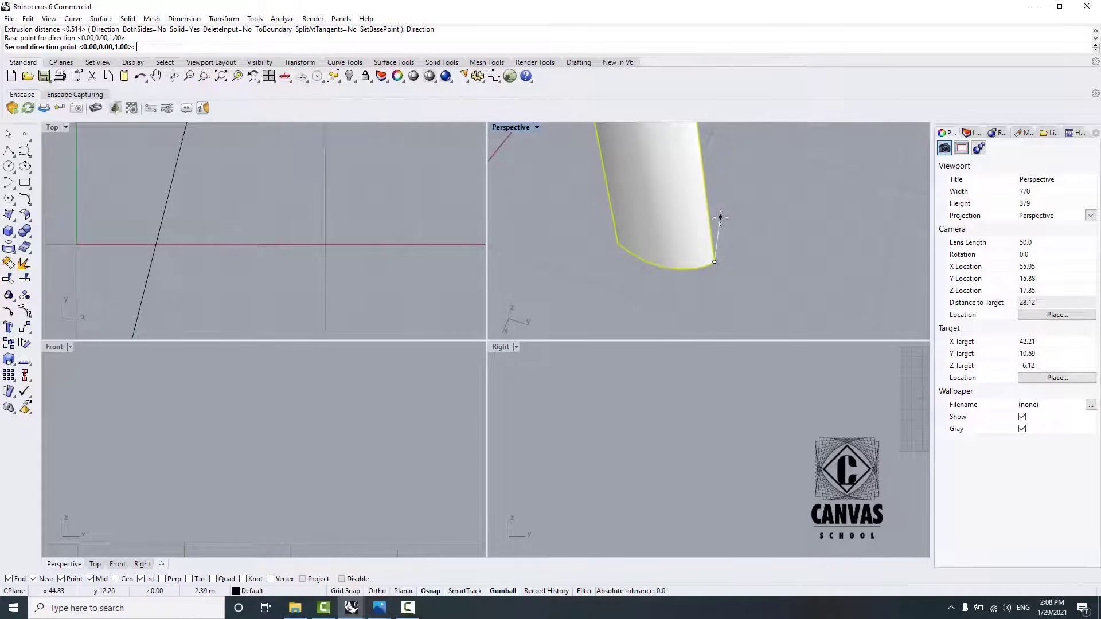
pyautogui.moveTo(721, 218); pyautogui.dragTo(623, 193, button='right')
pyautogui.scroll(3, 608, 201)
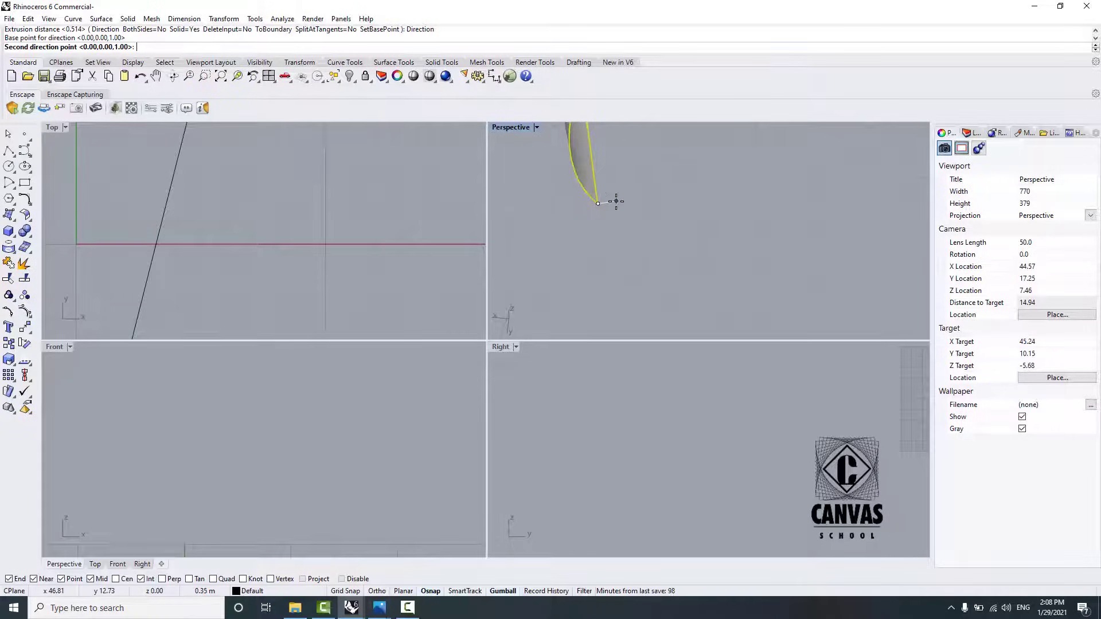
pyautogui.click(615, 202)
pyautogui.click(636, 200)
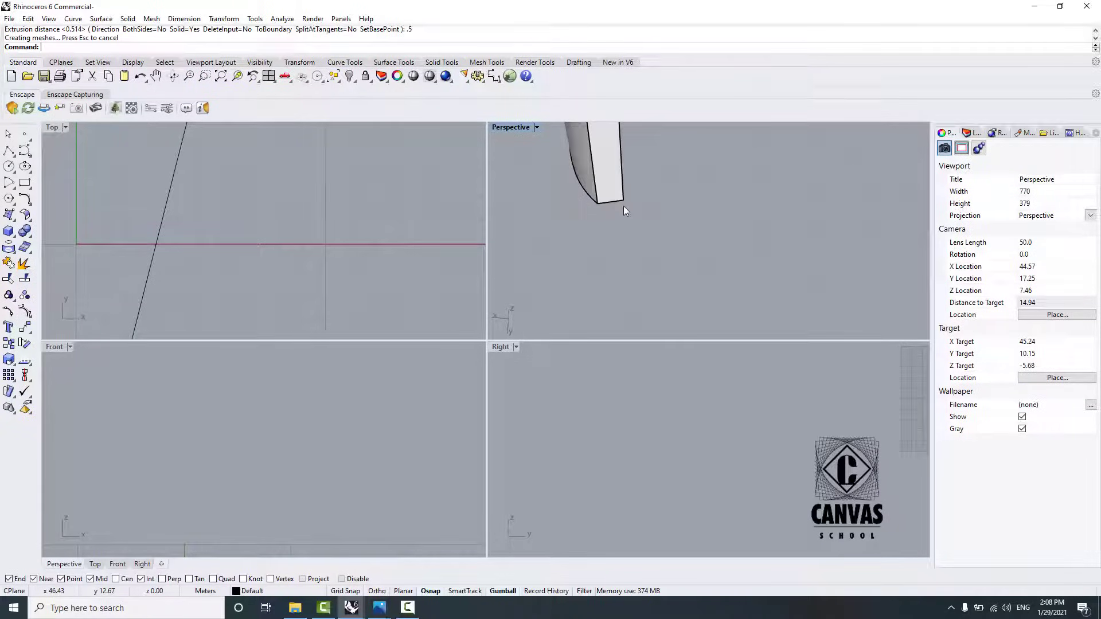
# Step: Move the new curved solid with the gumball next to the S-shaped panel
pyautogui.moveTo(624, 205); pyautogui.dragTo(631, 184, button='right')
pyautogui.click(590, 229)
pyautogui.moveTo(590, 229); pyautogui.dragTo(732, 290, button='right')
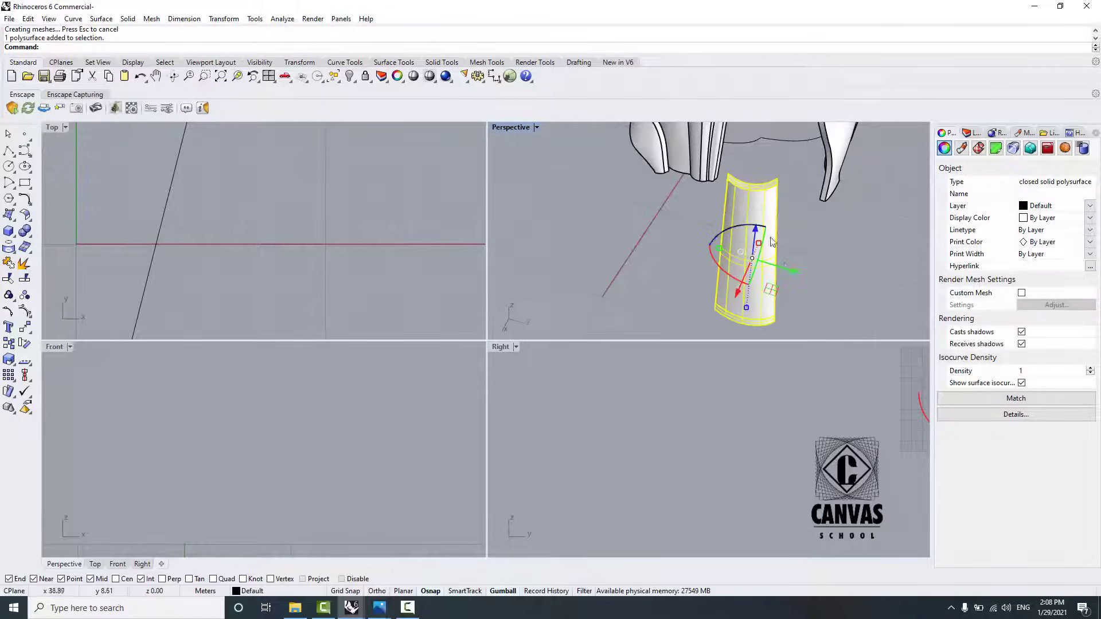
pyautogui.moveTo(732, 290); pyautogui.dragTo(803, 205)
pyautogui.scroll(5, 817, 222)
pyautogui.moveTo(810, 235); pyautogui.dragTo(769, 253, button='right')
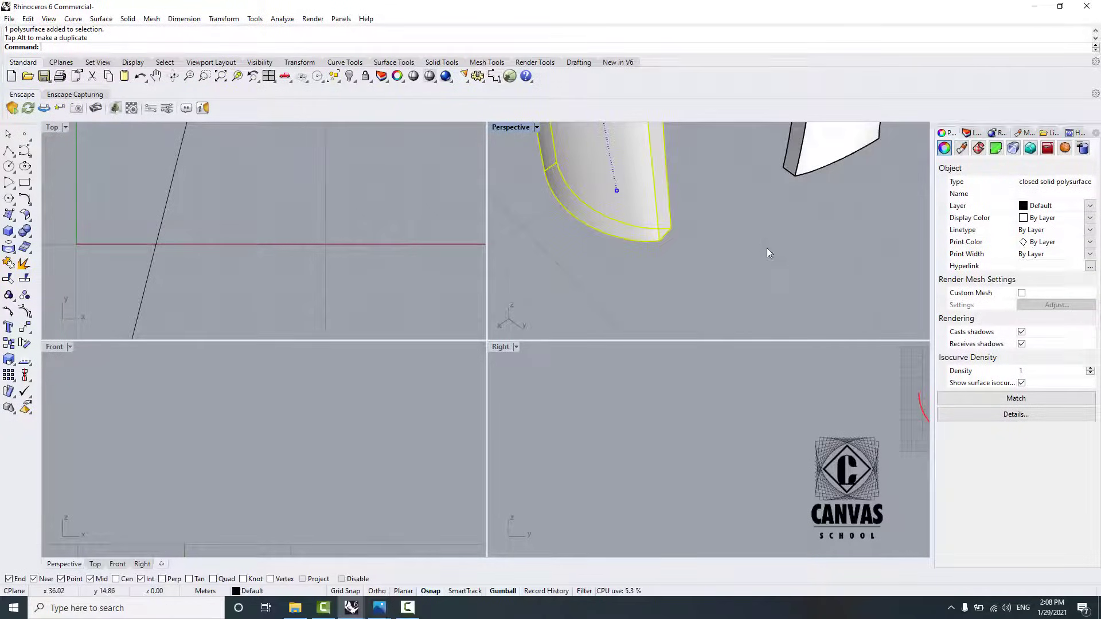
# Step: Move the curved solid by its lower corner onto the lower corner of the S-shaped panel and deselect it
pyautogui.write('m')
pyautogui.press('Return')
pyautogui.click(661, 239)
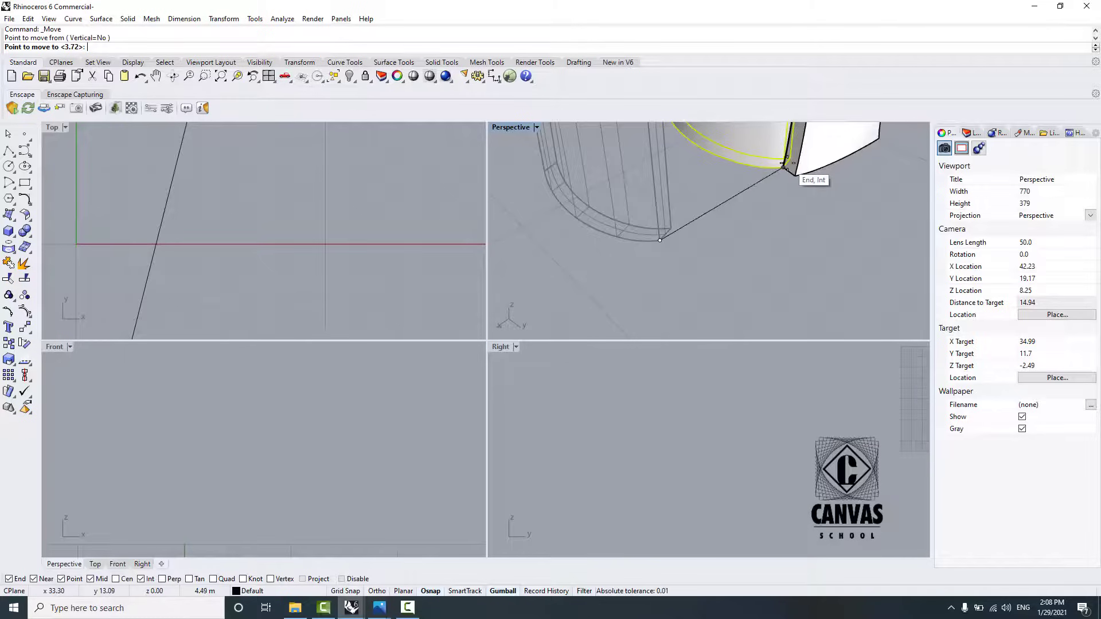
pyautogui.click(786, 169)
pyautogui.scroll(-6, 787, 182)
pyautogui.click(776, 206)
pyautogui.moveTo(776, 205); pyautogui.dragTo(721, 134, button='right')
pyautogui.scroll(5, 722, 172)
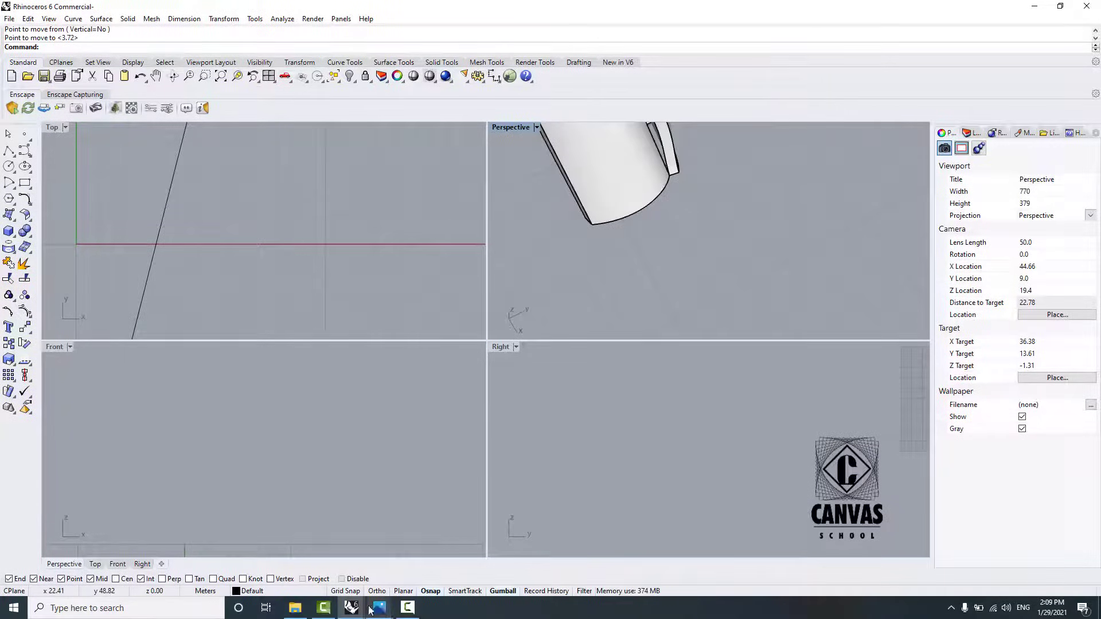
# Step: Check the panel junction in the House Of Dior model and shift the curved solid by its lower corner onto the S-shaped panel's lower edge
pyautogui.moveTo(353, 608)
pyautogui.click(405, 550)
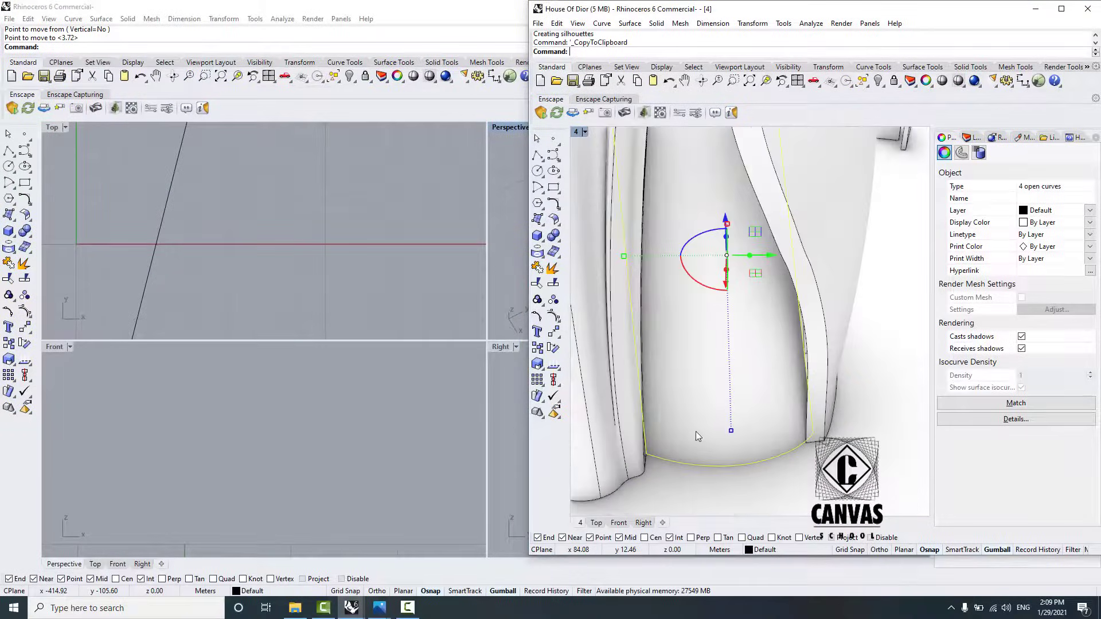
pyautogui.moveTo(696, 431); pyautogui.dragTo(681, 406, button='right')
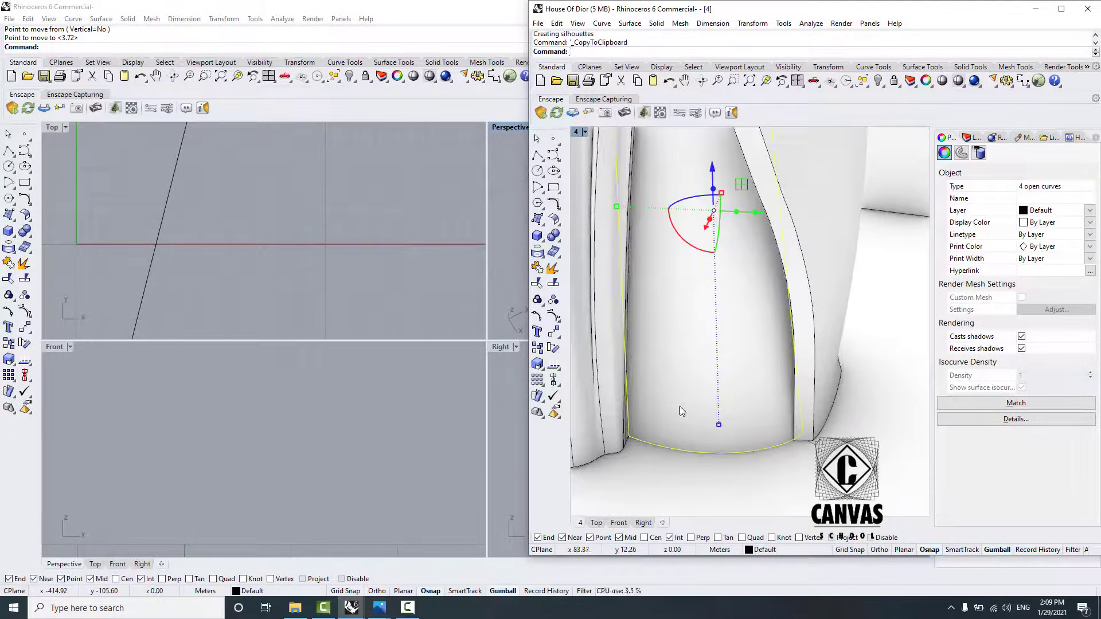
pyautogui.click(362, 14)
pyautogui.moveTo(699, 217); pyautogui.dragTo(669, 198, button='right')
pyautogui.click(670, 199)
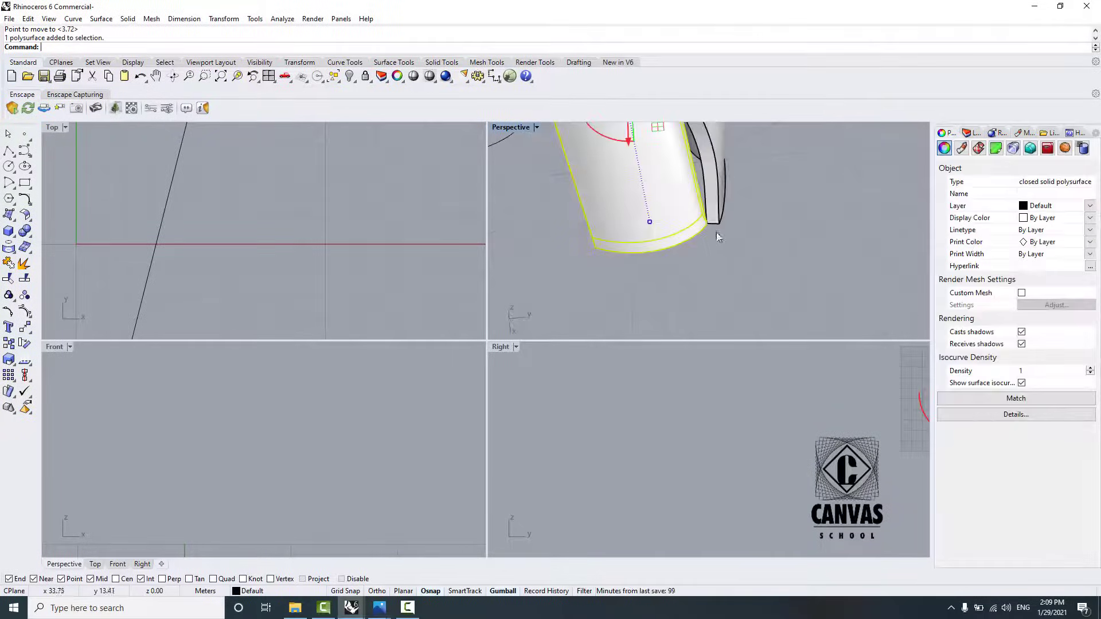
pyautogui.scroll(4, 717, 234)
pyautogui.write('m')
pyautogui.press('Return')
pyautogui.click(691, 244)
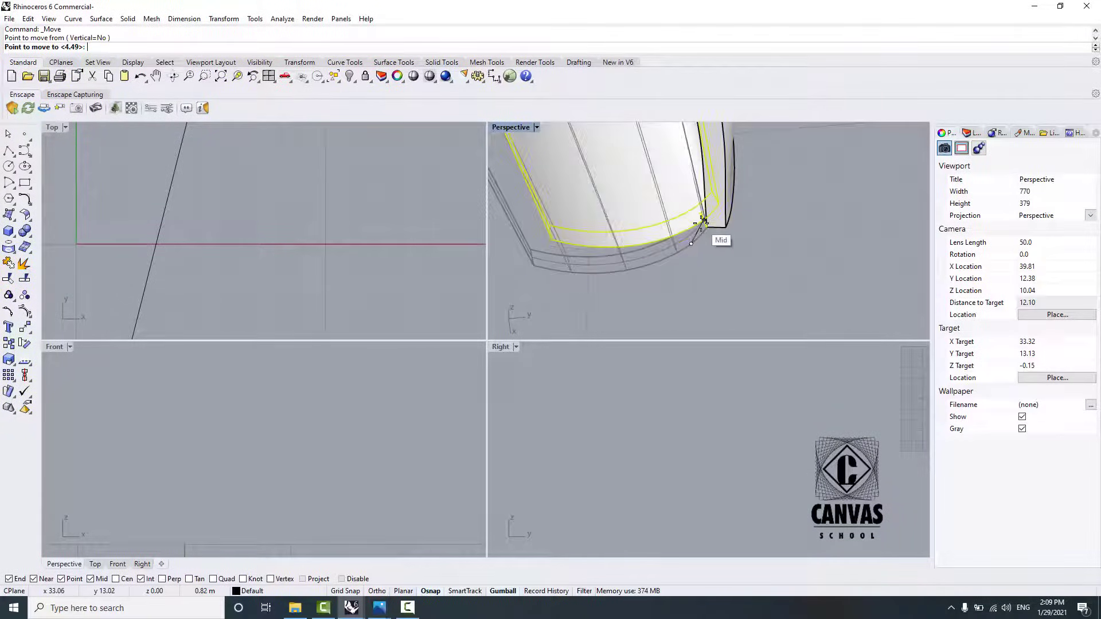
pyautogui.click(705, 222)
# Step: Move the curved solid again from its lower edge so it meets the rear lower corner of the S-shaped panel
pyautogui.moveTo(704, 221)
pyautogui.mouseDown(button='right')
pyautogui.moveTo(619, 245)
pyautogui.moveTo(704, 236)
pyautogui.mouseUp(button='right')
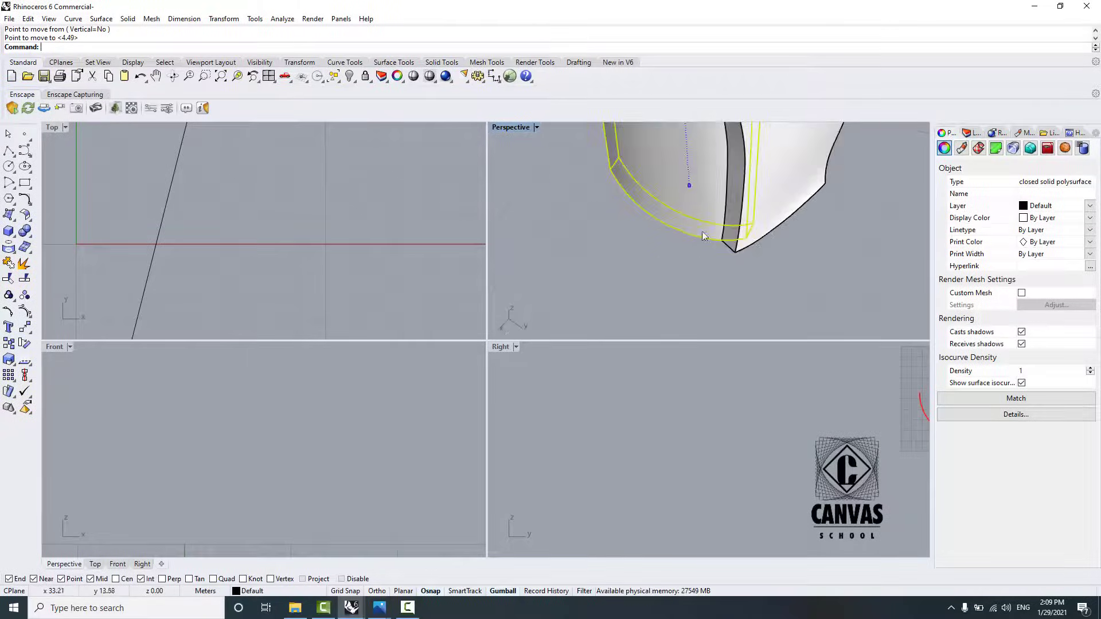
pyautogui.scroll(4, 704, 237)
pyautogui.write('m')
pyautogui.press('Return')
pyautogui.click(759, 250)
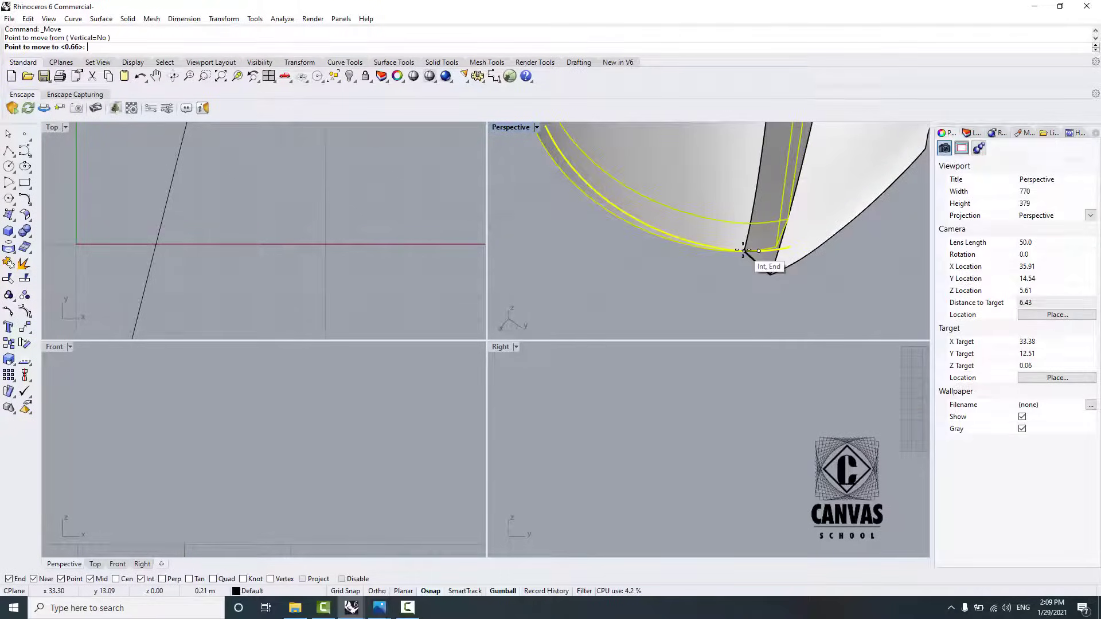
pyautogui.click(744, 250)
pyautogui.scroll(-3, 720, 222)
pyautogui.press('Escape')
# Step: Hide the leftover surface overlapping the outer panel of the fluted group
pyautogui.moveTo(652, 240)
pyautogui.mouseDown(button='right')
pyautogui.moveTo(807, 227)
pyautogui.moveTo(748, 225)
pyautogui.moveTo(693, 191)
pyautogui.moveTo(660, 236)
pyautogui.mouseUp(button='right')
pyautogui.click(658, 235)
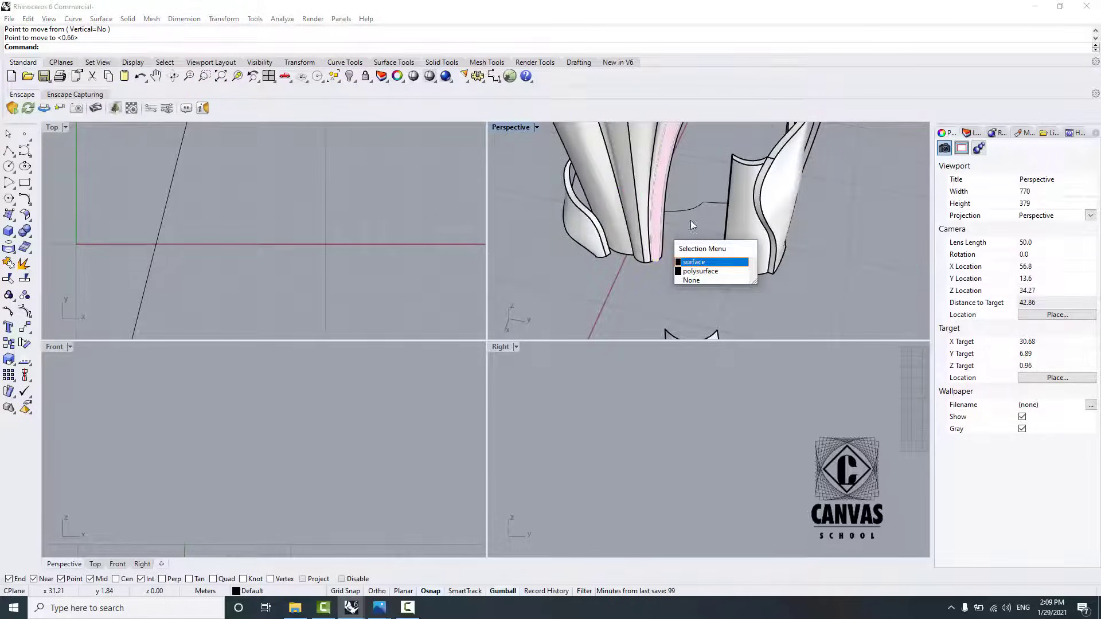
pyautogui.press('Return')
pyautogui.click(349, 76)
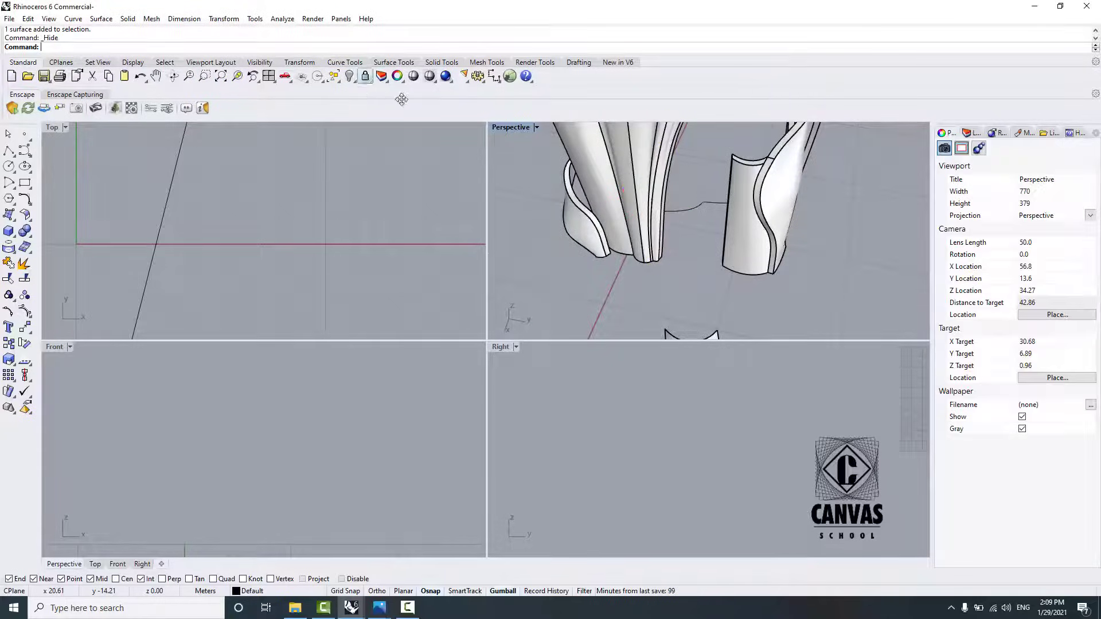
# Step: Select the five closed solids of the fluted panel group, choosing polysurfaces where objects overlap
pyautogui.click(639, 195)
pyautogui.scroll(-5, 663, 305)
pyautogui.moveTo(662, 305); pyautogui.dragTo(600, 290, button='right')
pyautogui.scroll(8, 628, 177)
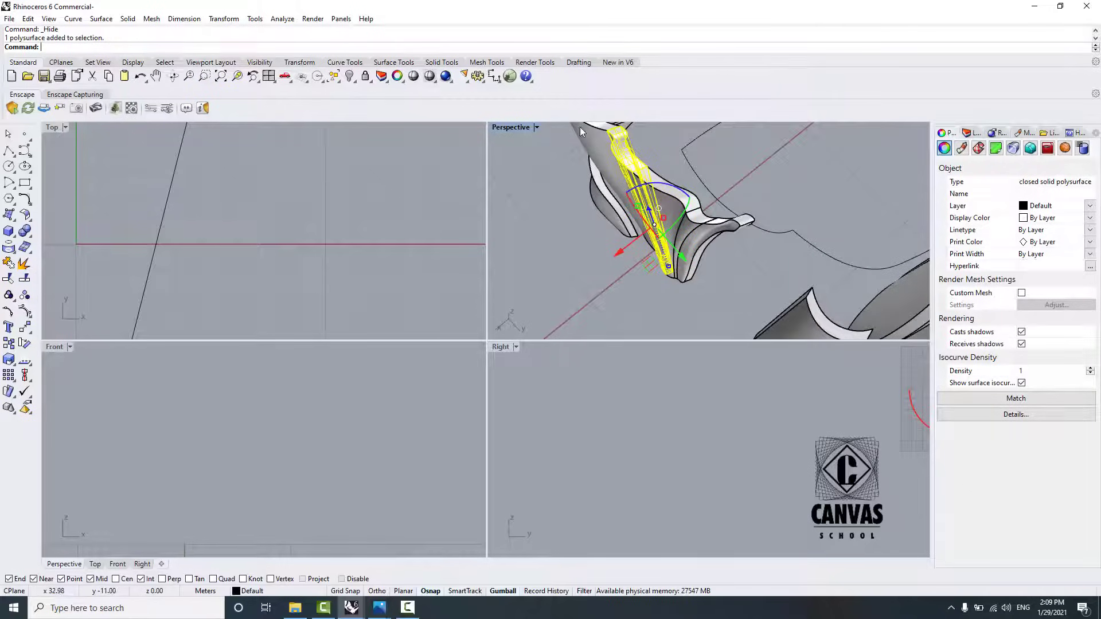
pyautogui.click(607, 154)
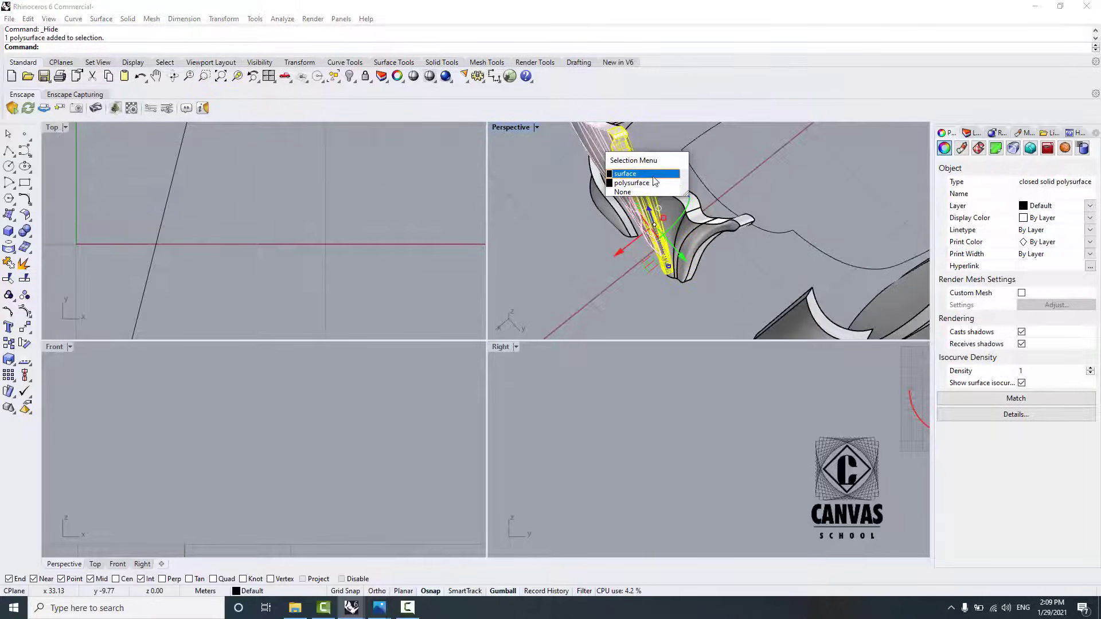
pyautogui.click(631, 182)
pyautogui.click(697, 216)
pyautogui.click(716, 246)
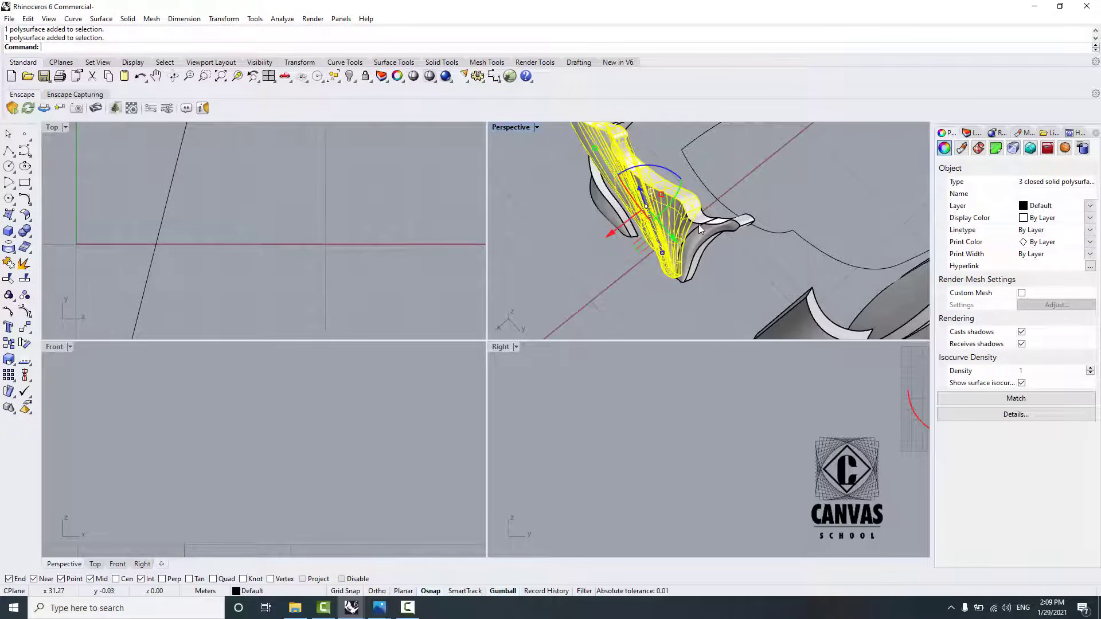
pyautogui.keyDown('shift'); pyautogui.click(700, 225); pyautogui.keyUp('shift')
pyautogui.click(725, 255)
pyautogui.scroll(6, 679, 222)
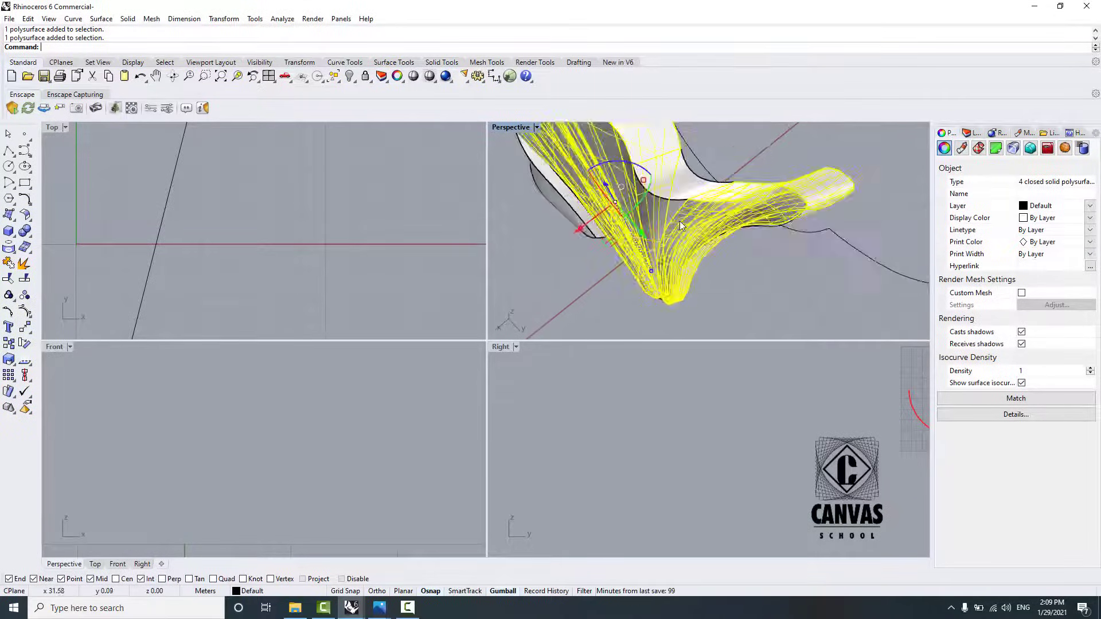
pyautogui.scroll(1, 681, 225)
pyautogui.click(664, 225)
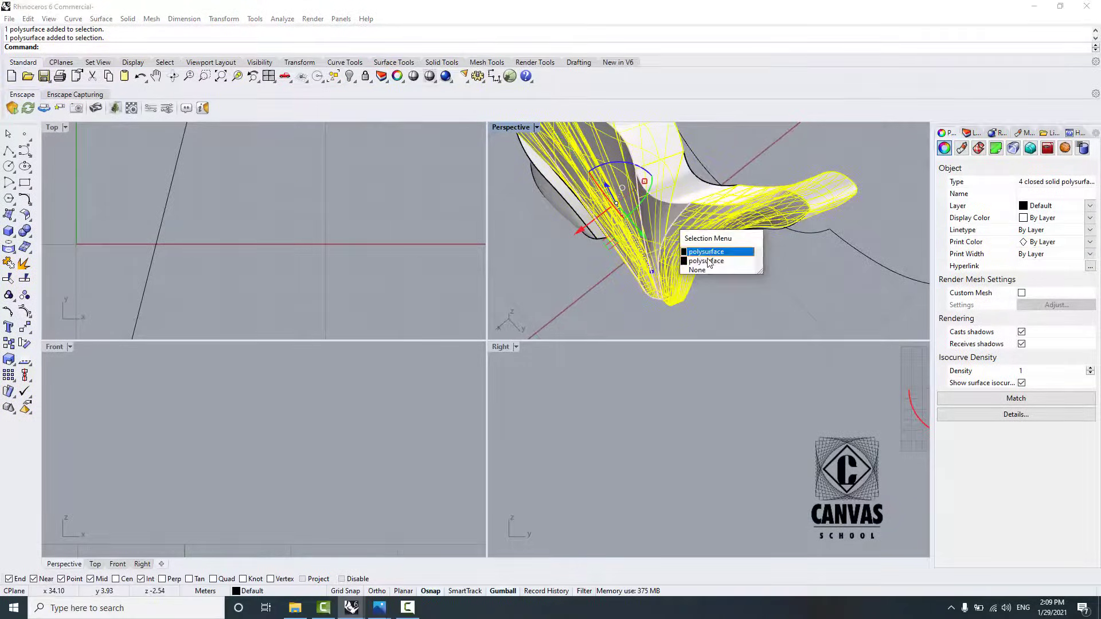
pyautogui.click(709, 262)
pyautogui.scroll(-9, 708, 207)
pyautogui.scroll(7, 688, 198)
pyautogui.moveTo(671, 210); pyautogui.dragTo(722, 218, button='right')
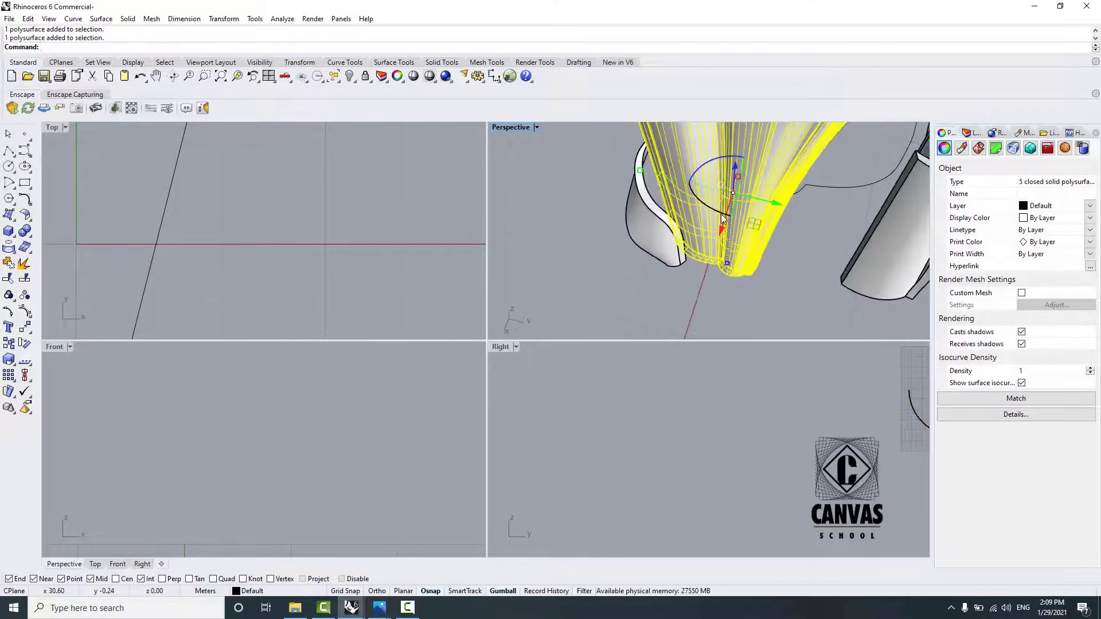
# Step: Move the five fluted solids by their lower outer corner to the lower corner of the newly added curved panel
pyautogui.write('m')
pyautogui.press('Return')
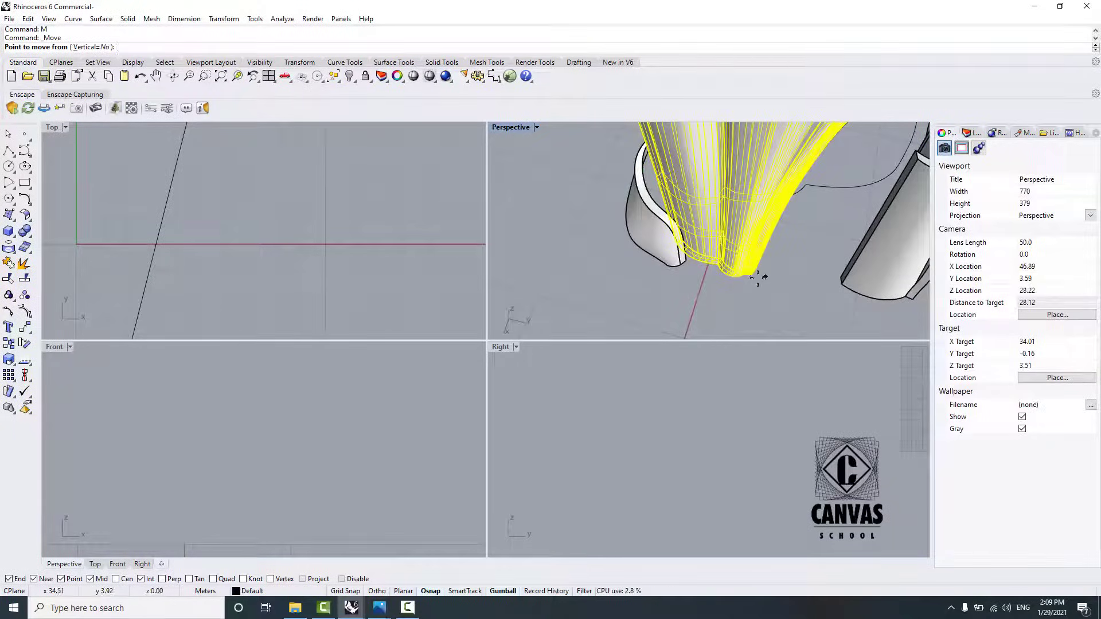
pyautogui.moveTo(762, 275); pyautogui.dragTo(722, 268, button='right')
pyautogui.scroll(5, 720, 276)
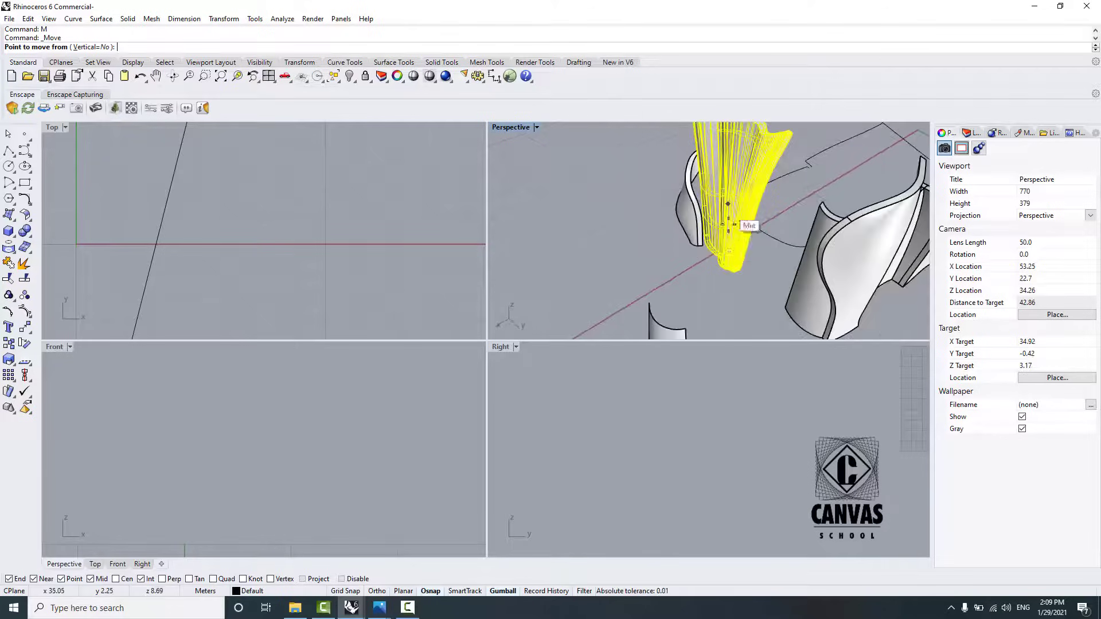
pyautogui.click(737, 275)
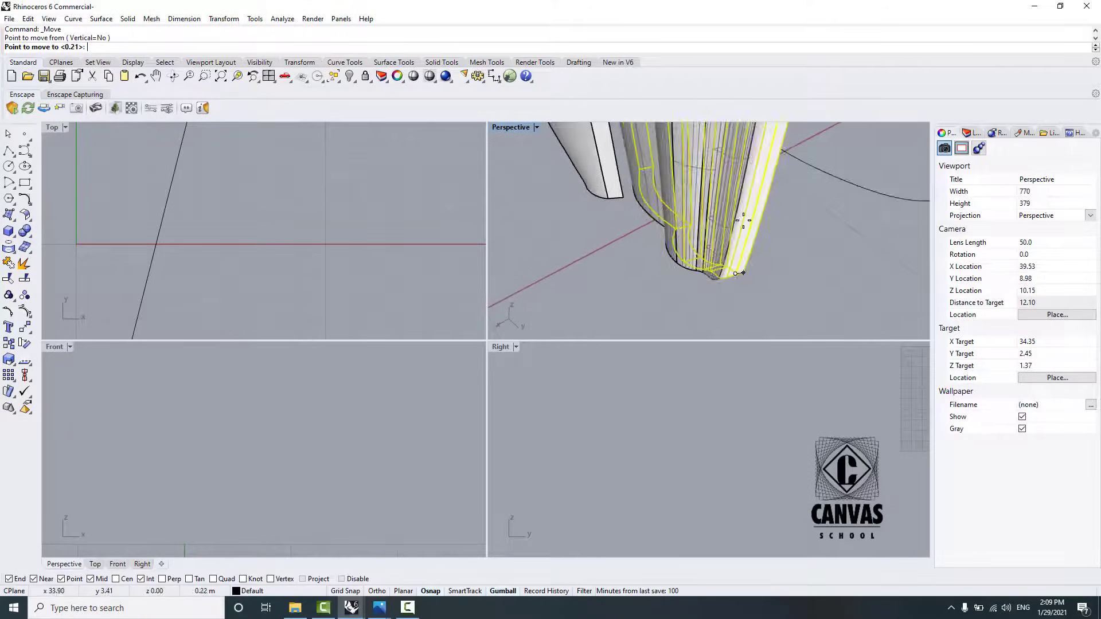
pyautogui.scroll(-5, 737, 204)
pyautogui.click(825, 306)
# Step: Hide the leftover surface and curves between the curved end panel and the relocated fluted group
pyautogui.scroll(-11, 709, 207)
pyautogui.moveTo(700, 206); pyautogui.dragTo(656, 140, button='right')
pyautogui.scroll(4, 692, 231)
pyautogui.click(706, 237)
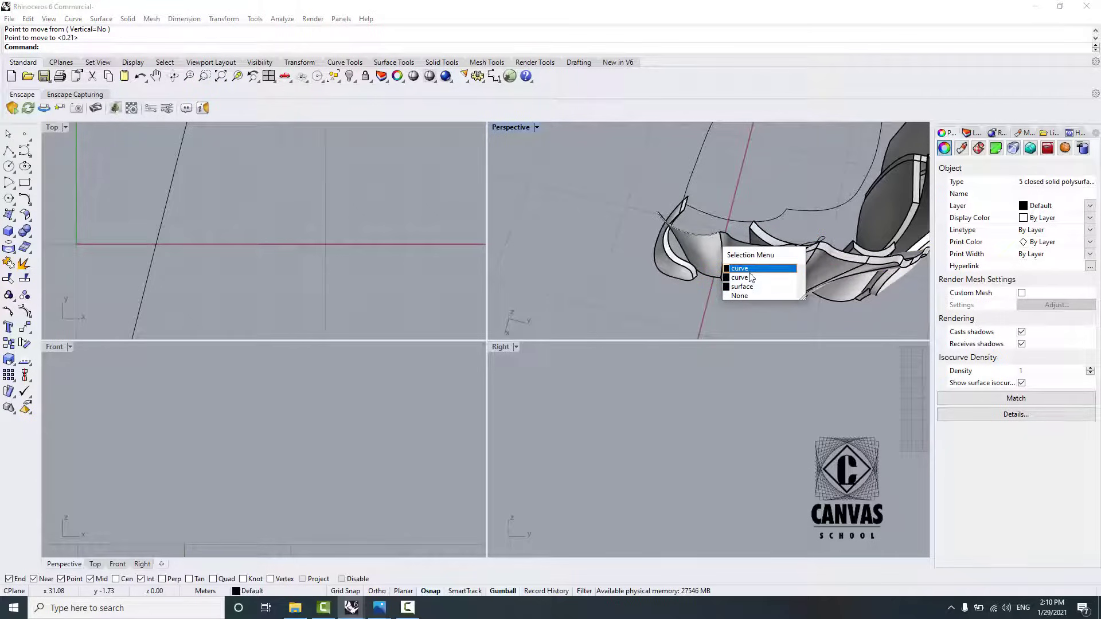
pyautogui.press('Escape')
pyautogui.click(700, 244)
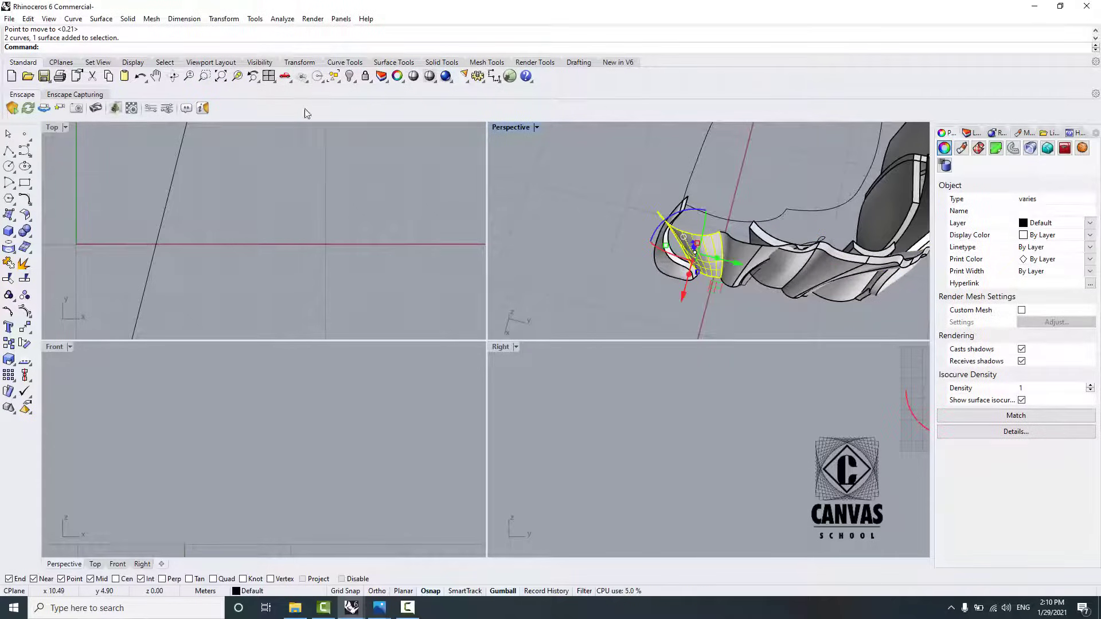
pyautogui.click(349, 76)
pyautogui.click(733, 261)
pyautogui.rightClick(732, 260)
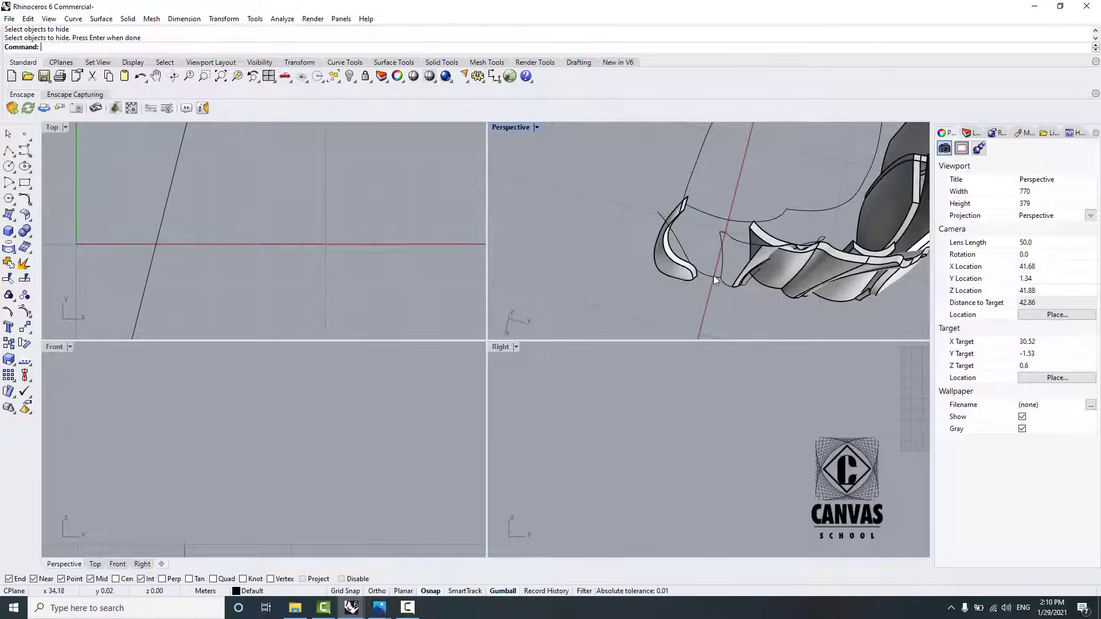
# Step: Hide the loose curves lying between the curved end panel and the lower outer corner of the fluted group
pyautogui.scroll(6, 713, 277)
pyautogui.click(725, 281)
pyautogui.rightClick(725, 281)
pyautogui.click(725, 280)
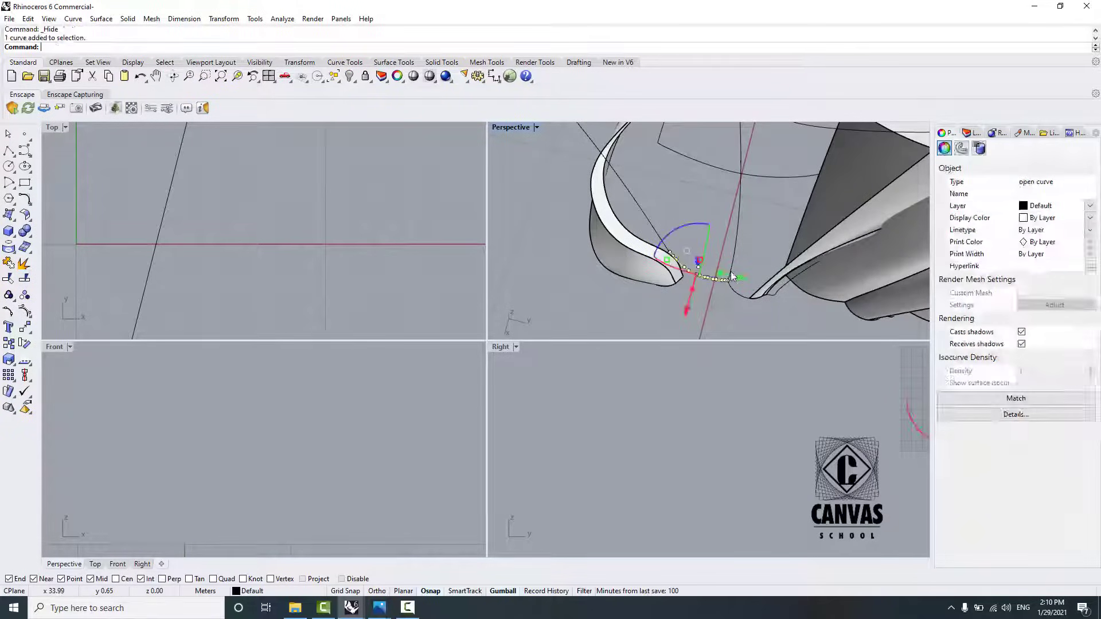
pyautogui.rightClick(725, 281)
pyautogui.click(730, 274)
pyautogui.rightClick(731, 275)
pyautogui.rightClick(732, 278)
pyautogui.moveTo(737, 277); pyautogui.dragTo(727, 289)
pyautogui.press('Return')
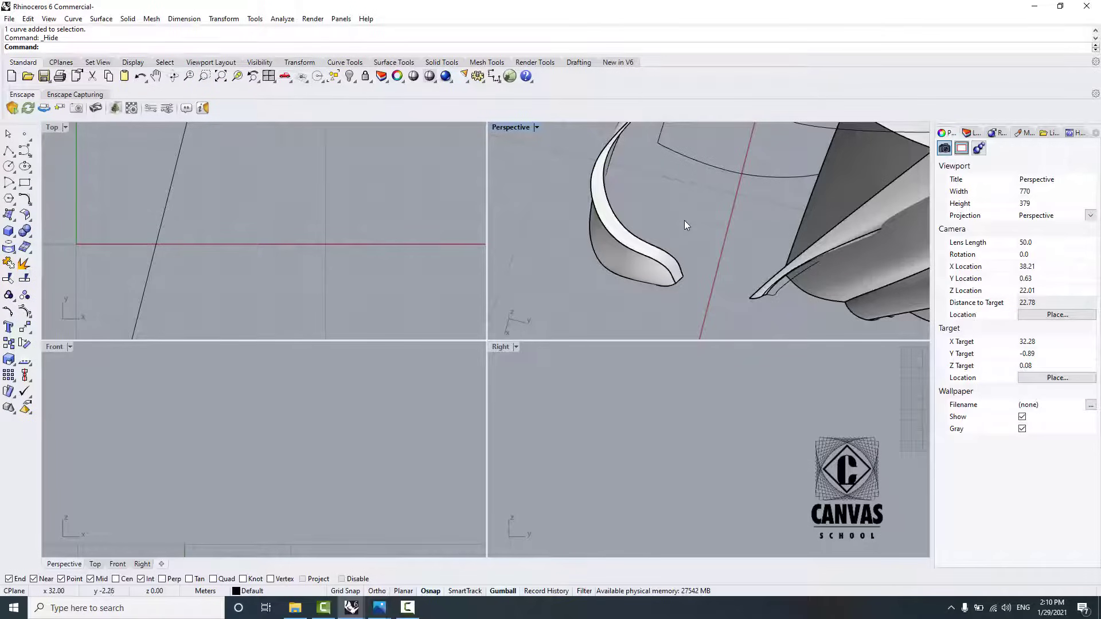
# Step: Hide the narrow polysurface and its construction curves at the outer edge of the fluted group
pyautogui.moveTo(683, 222); pyautogui.dragTo(741, 273, button='right')
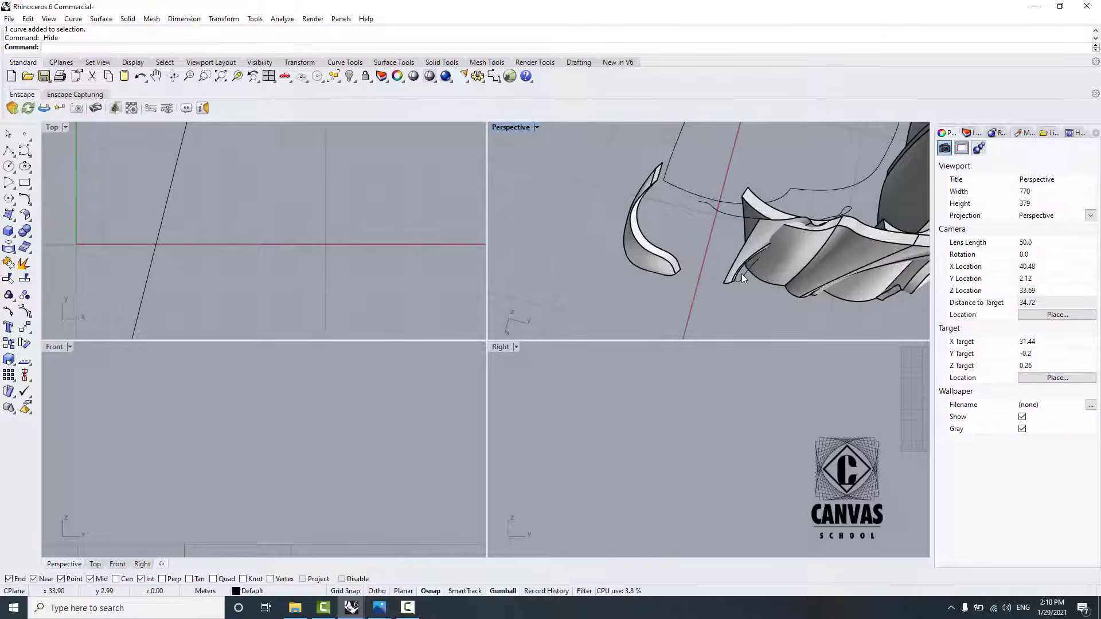
pyautogui.scroll(5, 742, 278)
pyautogui.click(740, 274)
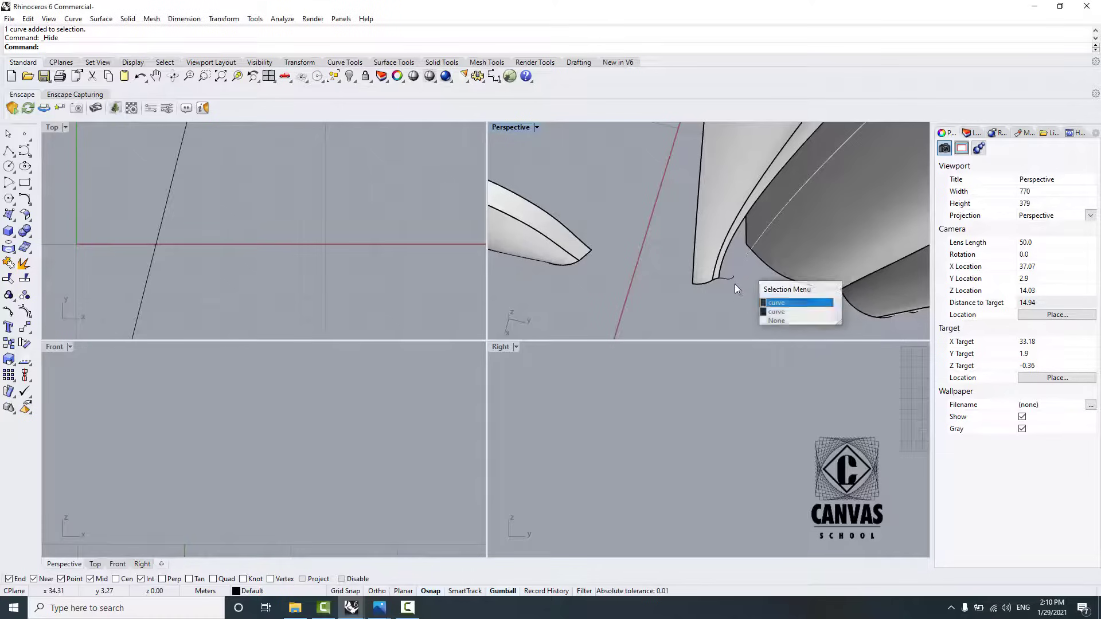
pyautogui.moveTo(738, 280); pyautogui.dragTo(652, 309)
pyautogui.hotkey('ctrl', 'h')
pyautogui.scroll(-10, 699, 273)
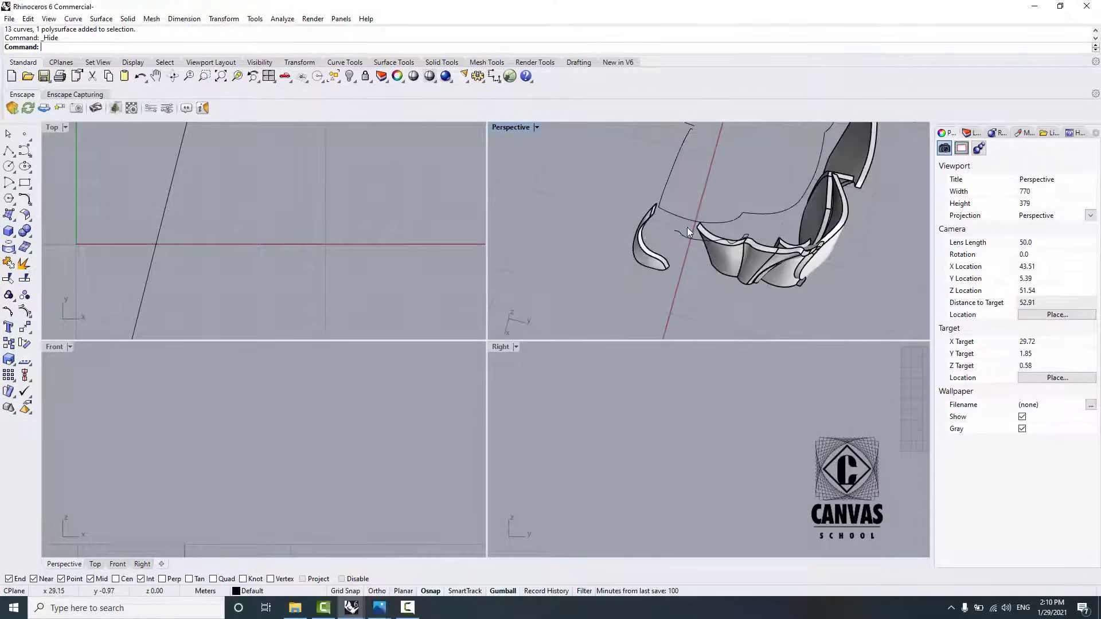
# Step: Hide the two stray curves beside the upper outer corner of the fluted group
pyautogui.scroll(10, 686, 228)
pyautogui.scroll(-6, 669, 228)
pyautogui.moveTo(659, 197); pyautogui.dragTo(630, 232)
pyautogui.hotkey('ctrl', 'h')
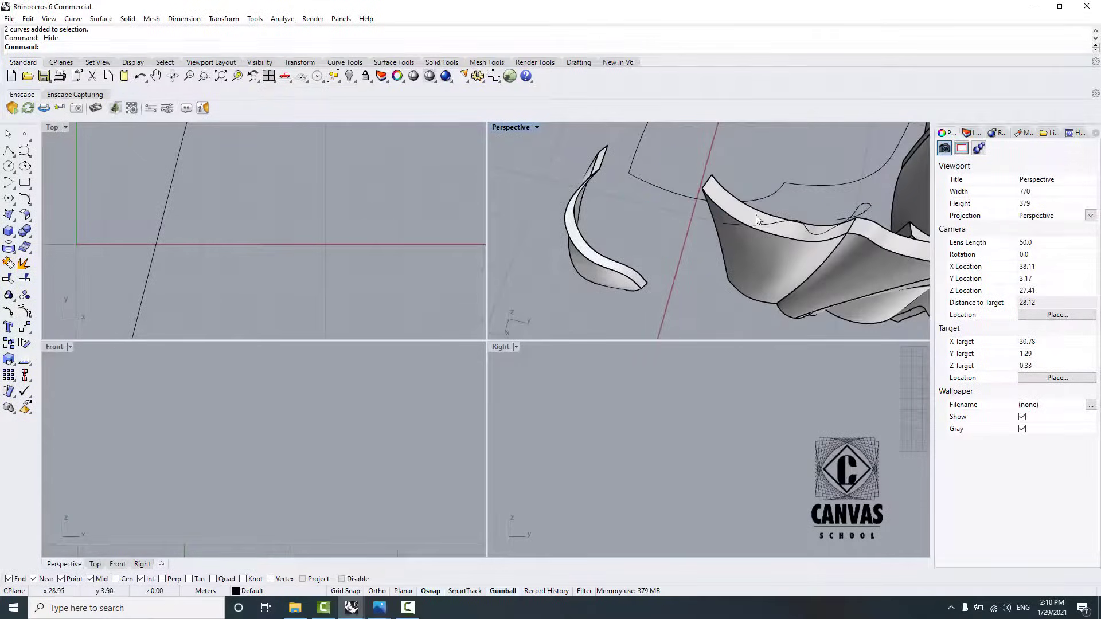
# Step: Hide the two leftover curves running along the top edge of the fluted group's outer panel
pyautogui.scroll(4, 839, 222)
pyautogui.moveTo(842, 248); pyautogui.dragTo(832, 235, button='right')
pyautogui.scroll(-4, 810, 242)
pyautogui.scroll(2, 801, 248)
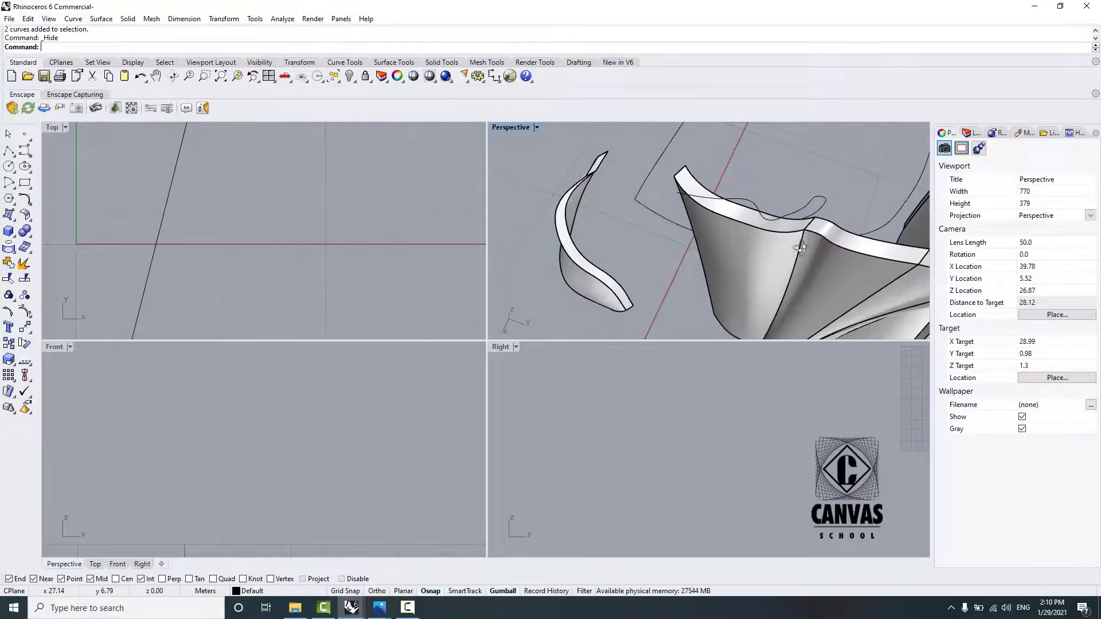
pyautogui.click(749, 204)
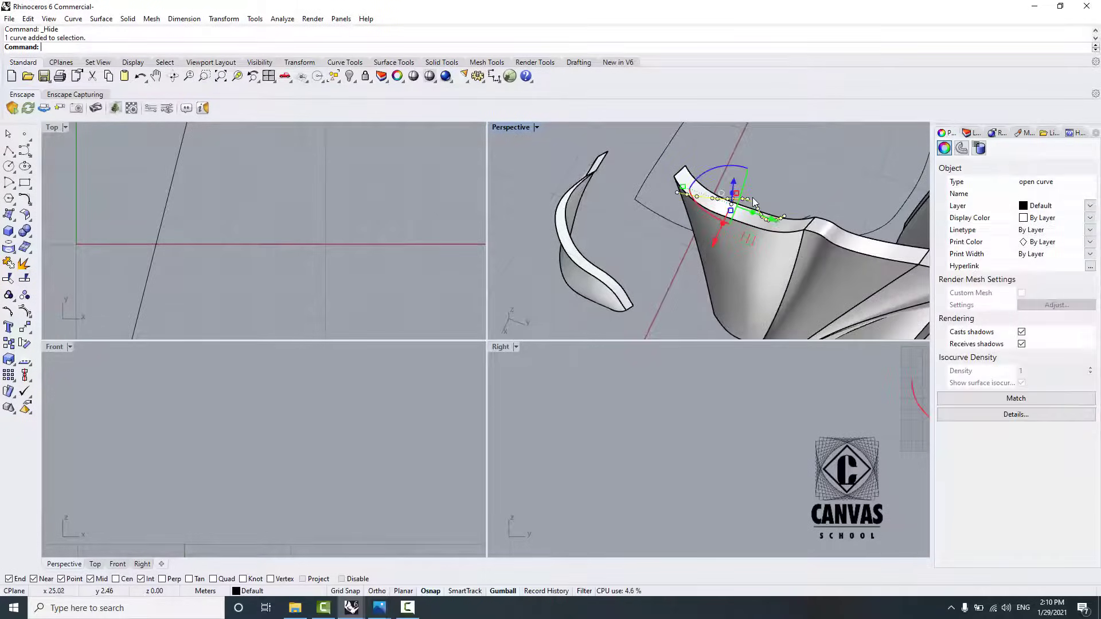
pyautogui.hotkey('ctrl', 'h')
pyautogui.scroll(2, 810, 218)
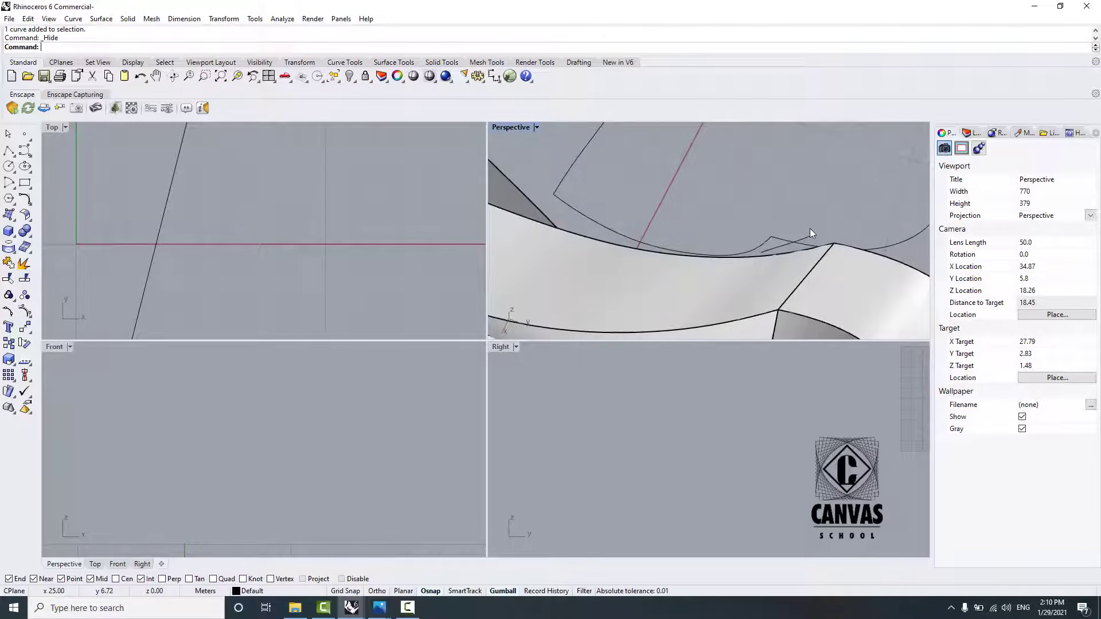
pyautogui.click(810, 228)
pyautogui.hotkey('ctrl', 'h')
pyautogui.scroll(-3, 830, 240)
pyautogui.moveTo(830, 240); pyautogui.dragTo(737, 224, button='right')
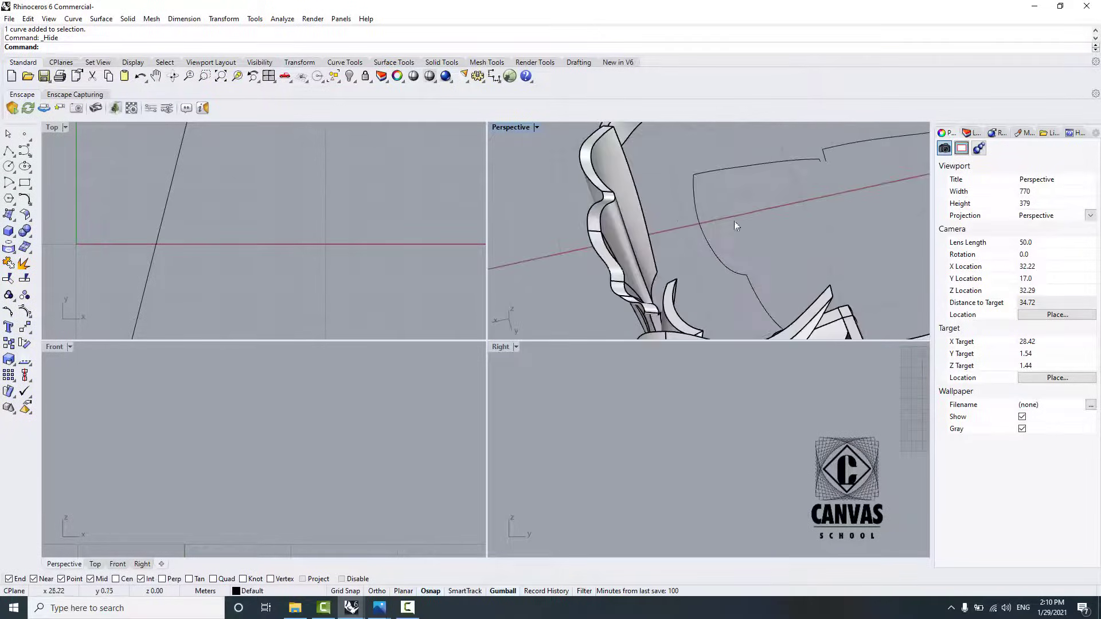
# Step: Move the curved end panel against the lower outer edge of the fluted group
pyautogui.scroll(-4, 803, 221)
pyautogui.moveTo(656, 218); pyautogui.dragTo(800, 172, button='right')
pyautogui.moveTo(838, 232); pyautogui.dragTo(775, 258, button='right')
pyautogui.scroll(-5, 752, 224)
pyautogui.scroll(3, 748, 221)
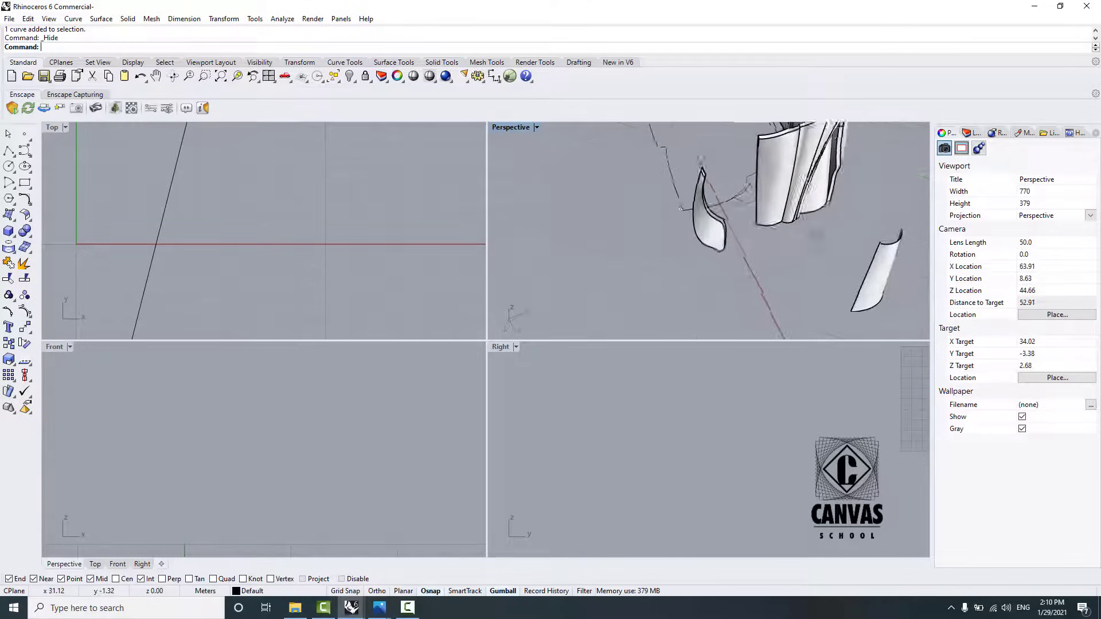
pyautogui.click(727, 236)
pyautogui.scroll(1, 727, 235)
pyautogui.moveTo(724, 236); pyautogui.dragTo(774, 211)
pyautogui.moveTo(788, 226); pyautogui.dragTo(787, 251, button='right')
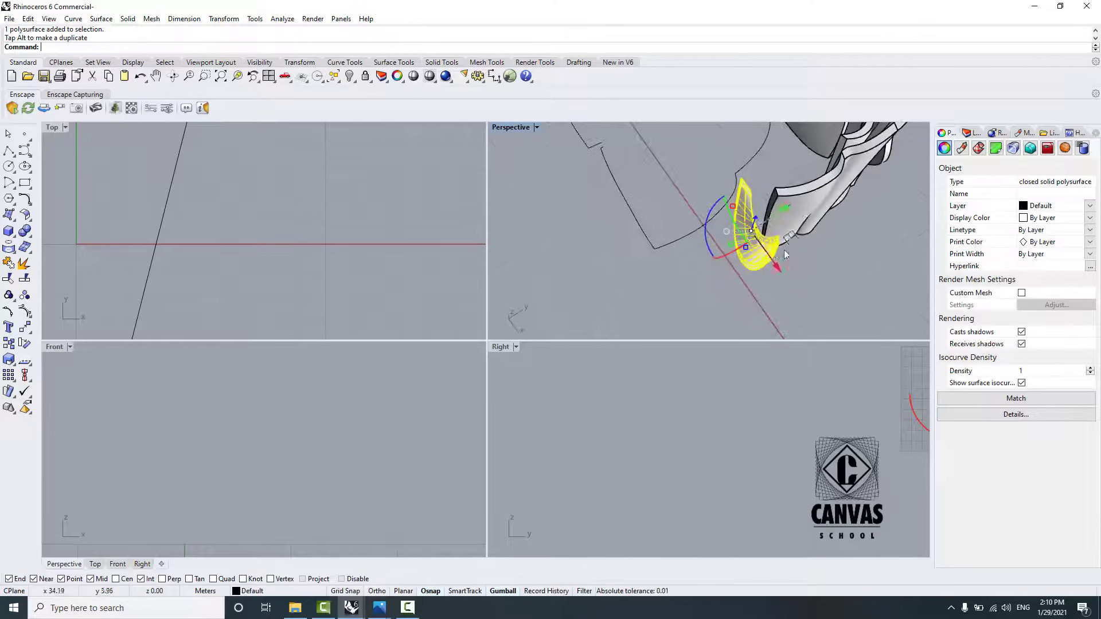
pyautogui.scroll(5, 785, 250)
pyautogui.moveTo(749, 223); pyautogui.dragTo(771, 219)
pyautogui.scroll(-6, 764, 238)
pyautogui.click(799, 244)
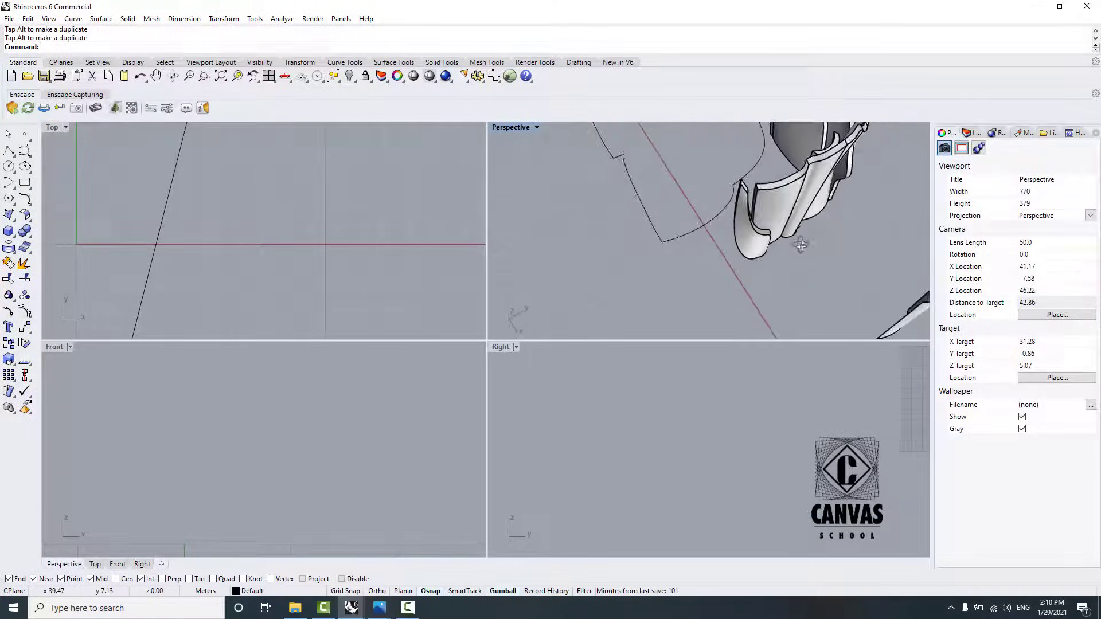
# Step: Hide the leftover curved surface standing detached in front of the facade
pyautogui.moveTo(799, 243); pyautogui.dragTo(685, 195, button='right')
pyautogui.scroll(-7, 737, 241)
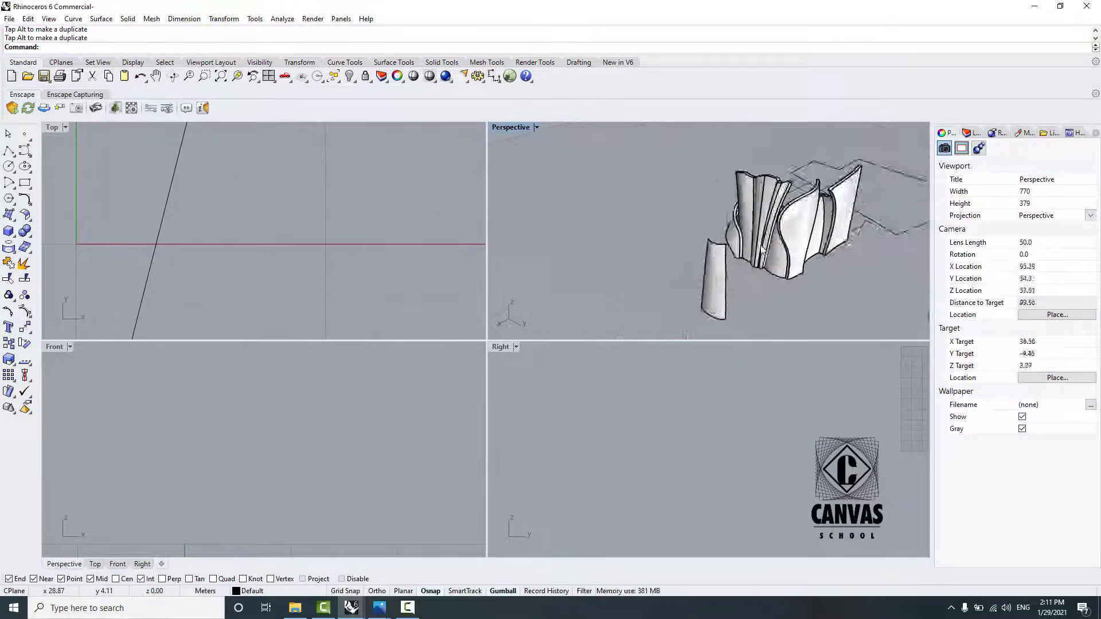
pyautogui.scroll(5, 737, 257)
pyautogui.scroll(-8, 695, 257)
pyautogui.moveTo(686, 236); pyautogui.dragTo(738, 282, button='right')
pyautogui.click(744, 268)
pyautogui.click(349, 76)
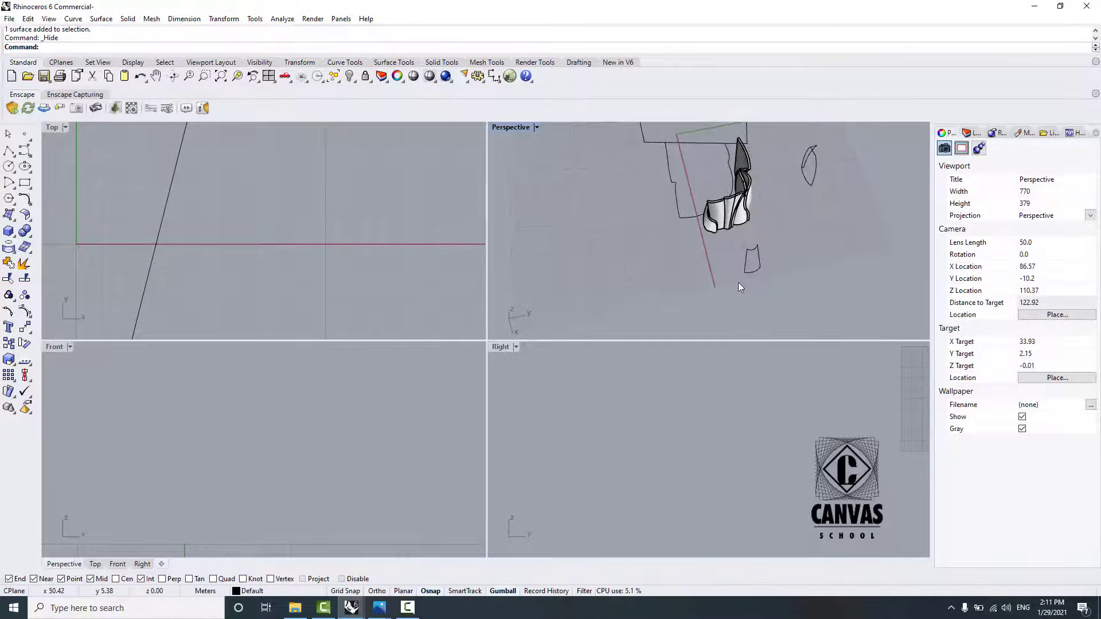
# Step: Hide the outline curves left by the detached surface and the separate leaf-shaped curves beside the building
pyautogui.moveTo(738, 282); pyautogui.dragTo(610, 172)
pyautogui.click(345, 75)
pyautogui.scroll(4, 817, 137)
pyautogui.moveTo(817, 138); pyautogui.dragTo(794, 154, button='right')
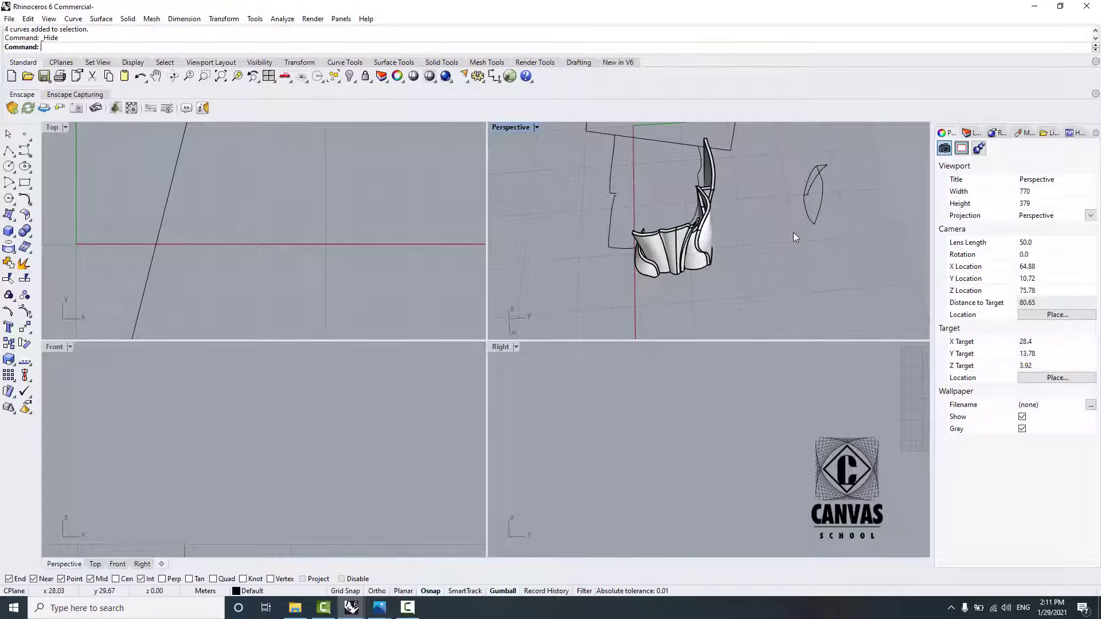
pyautogui.moveTo(794, 232); pyautogui.dragTo(851, 152)
pyautogui.click(349, 76)
pyautogui.moveTo(769, 200); pyautogui.dragTo(449, 494, button='right')
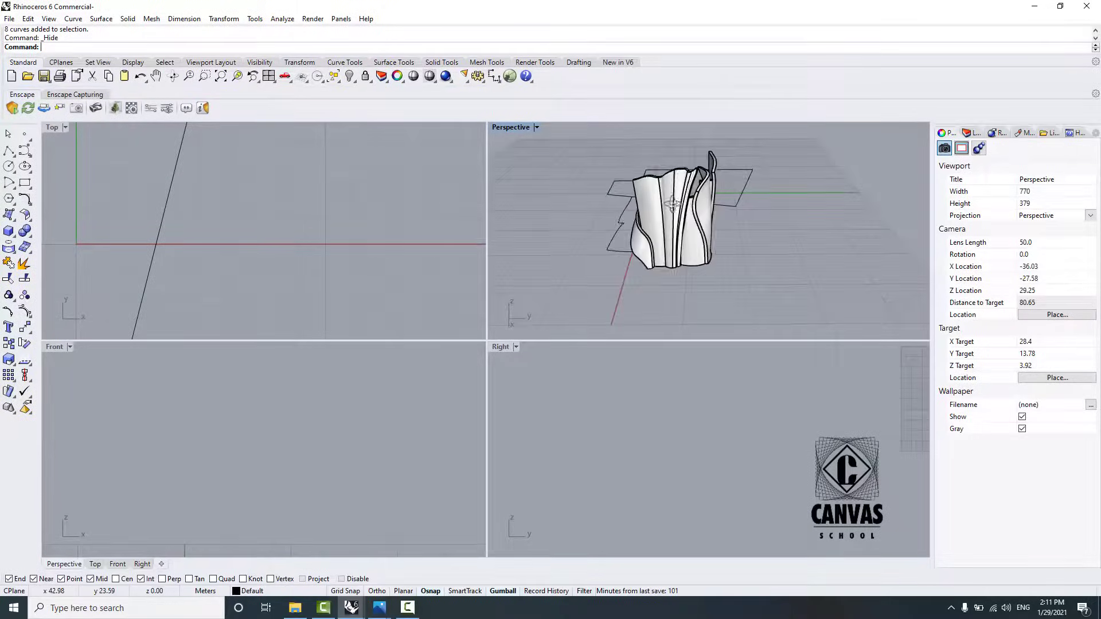
# Step: Switch to the House of dior folder and view the street photo showing the facade with the Dior sign frame
pyautogui.click(295, 608)
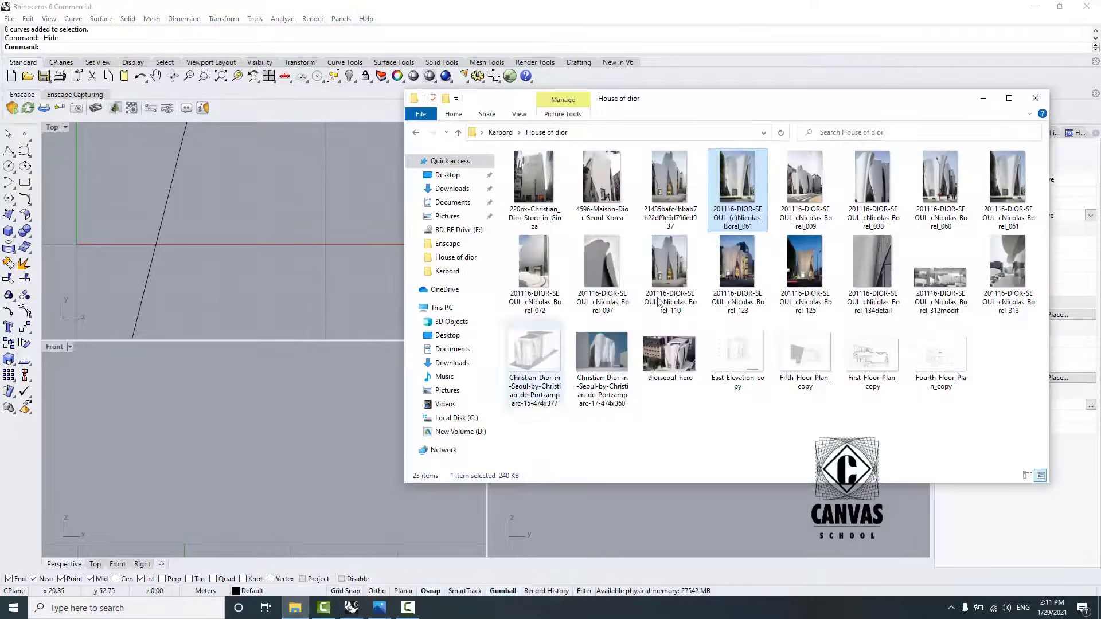
pyautogui.click(672, 183)
pyautogui.doubleClick(676, 183)
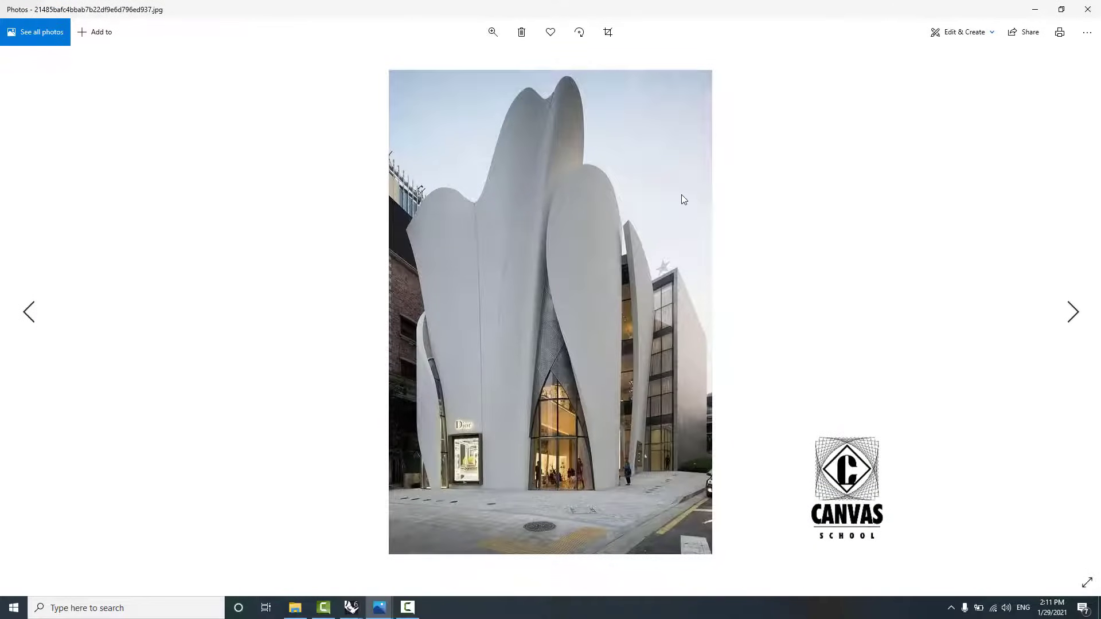
pyautogui.click(1034, 11)
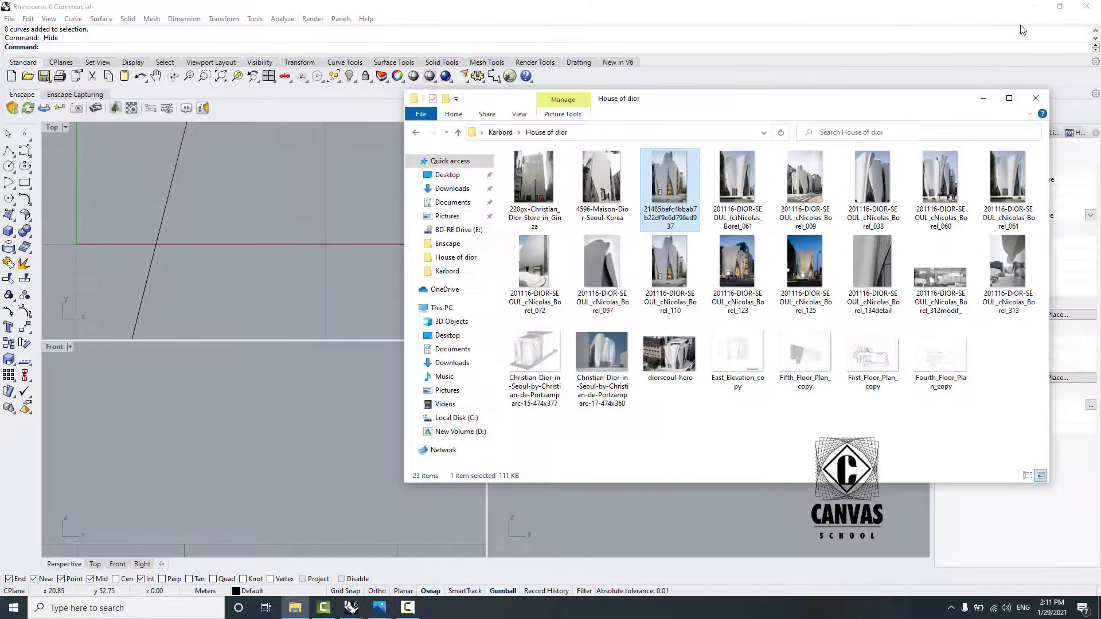
pyautogui.click(984, 100)
# Step: In the House Of Dior model, create silhouette curves from the box frame extrusion under the Dior lettering
pyautogui.moveTo(361, 610)
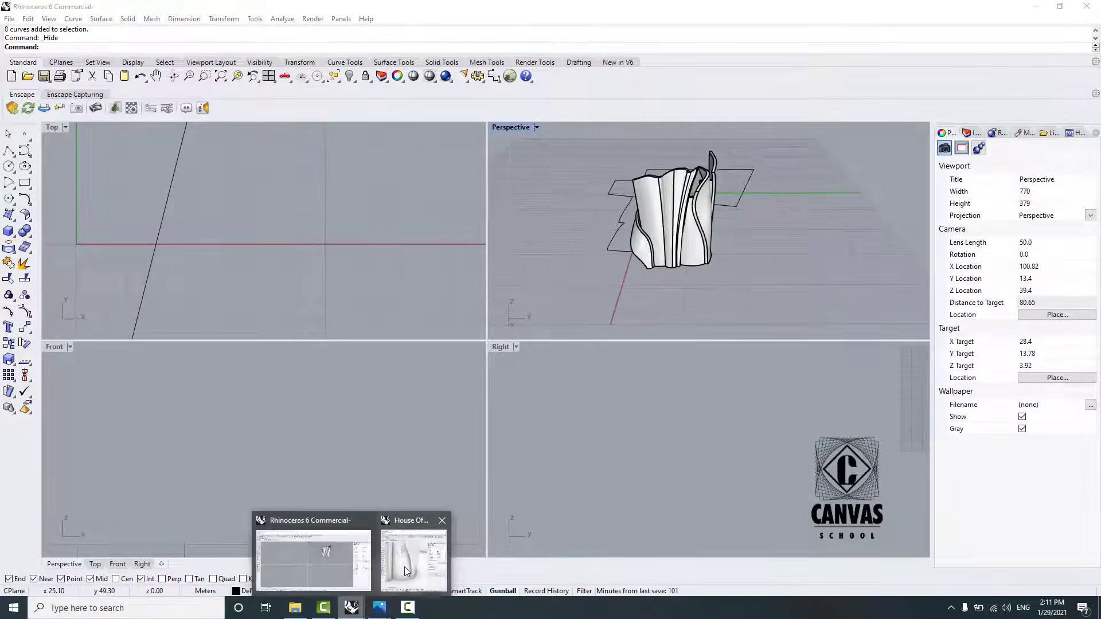
pyautogui.click(411, 559)
pyautogui.scroll(8, 723, 365)
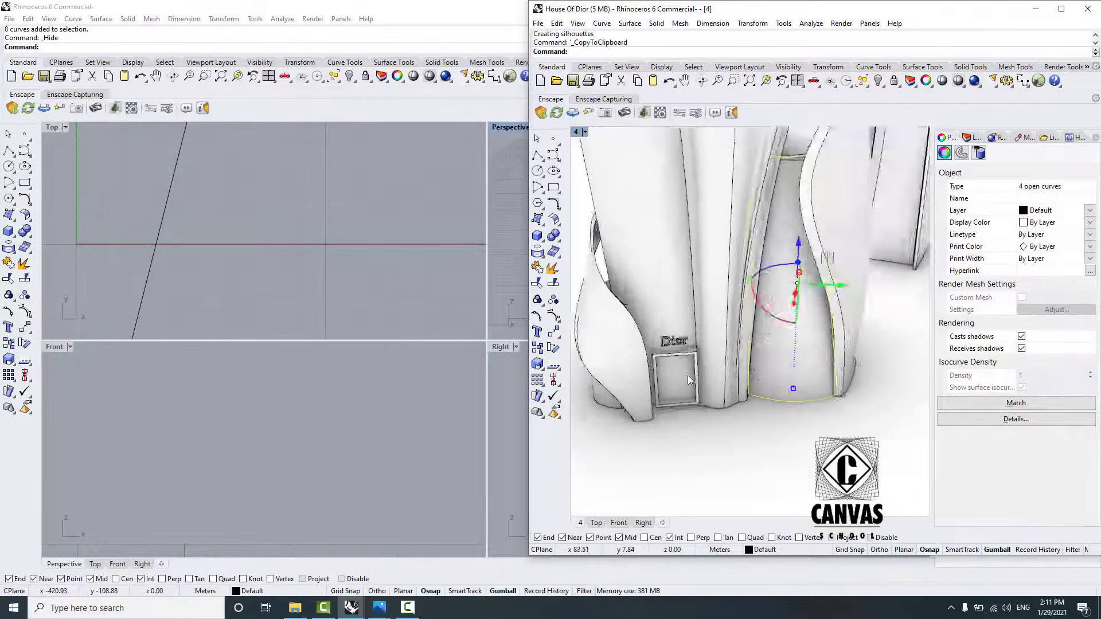
pyautogui.click(693, 327)
pyautogui.click(706, 336)
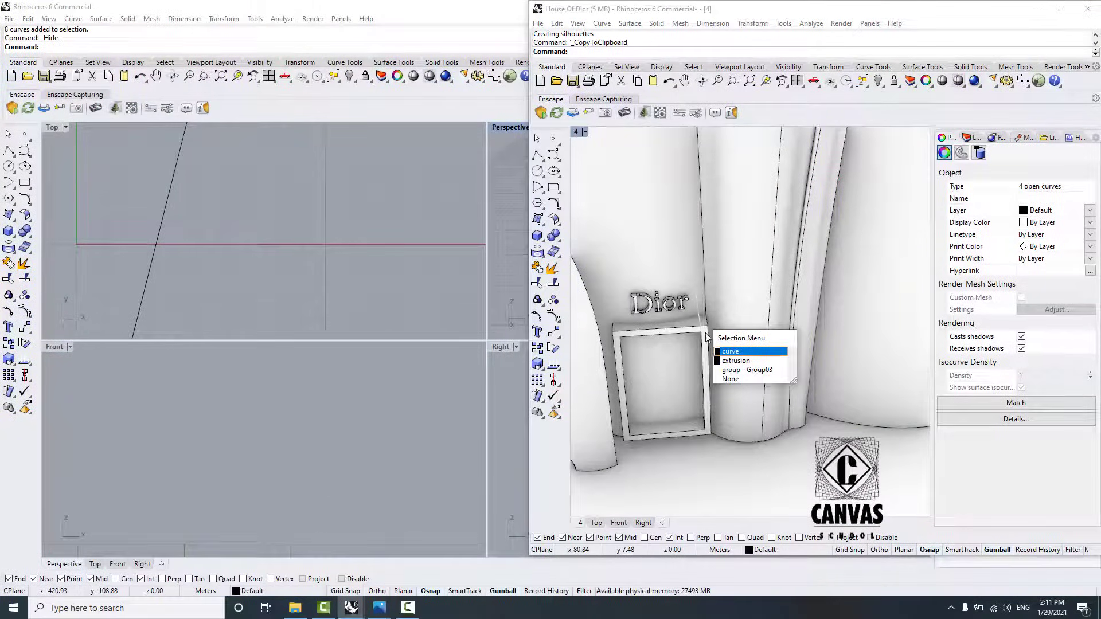
pyautogui.click(704, 339)
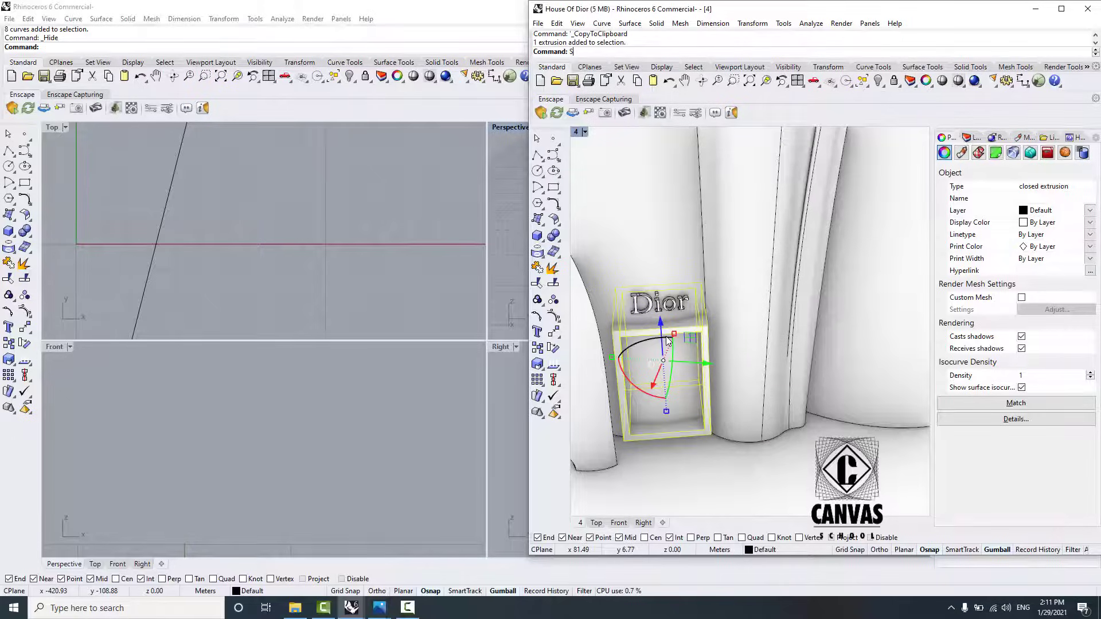
pyautogui.write('Silhouette')
pyautogui.press('Return')
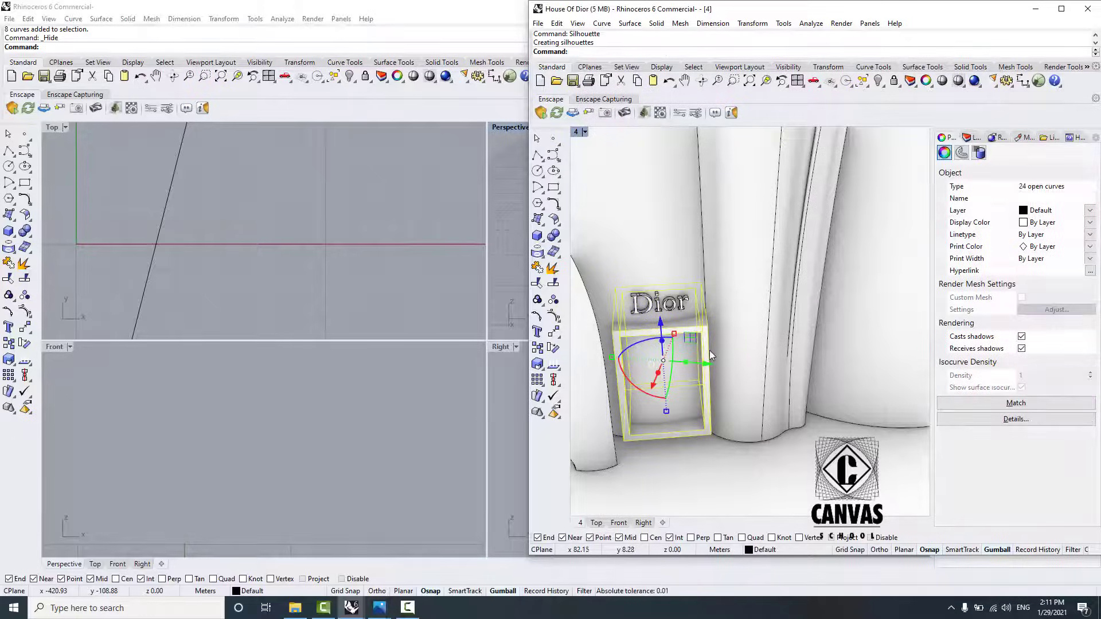
# Step: Paste the frame's silhouette curves into the rebuild file and move them clear of the neighbouring panel
pyautogui.click(472, 293)
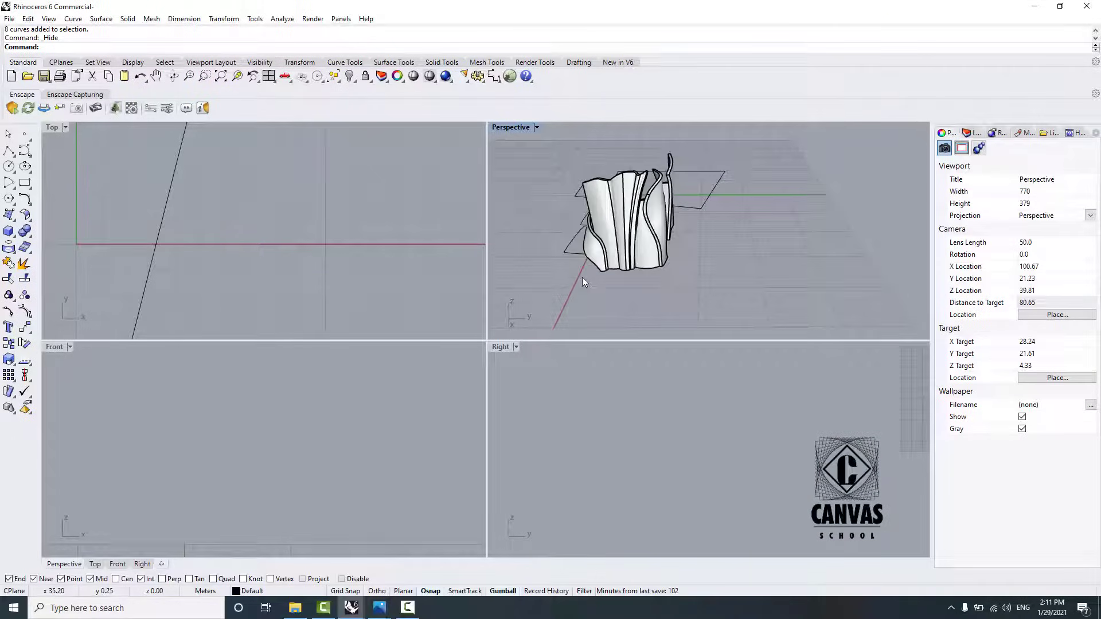
pyautogui.hotkey('ctrl', 'v')
pyautogui.scroll(-8, 654, 309)
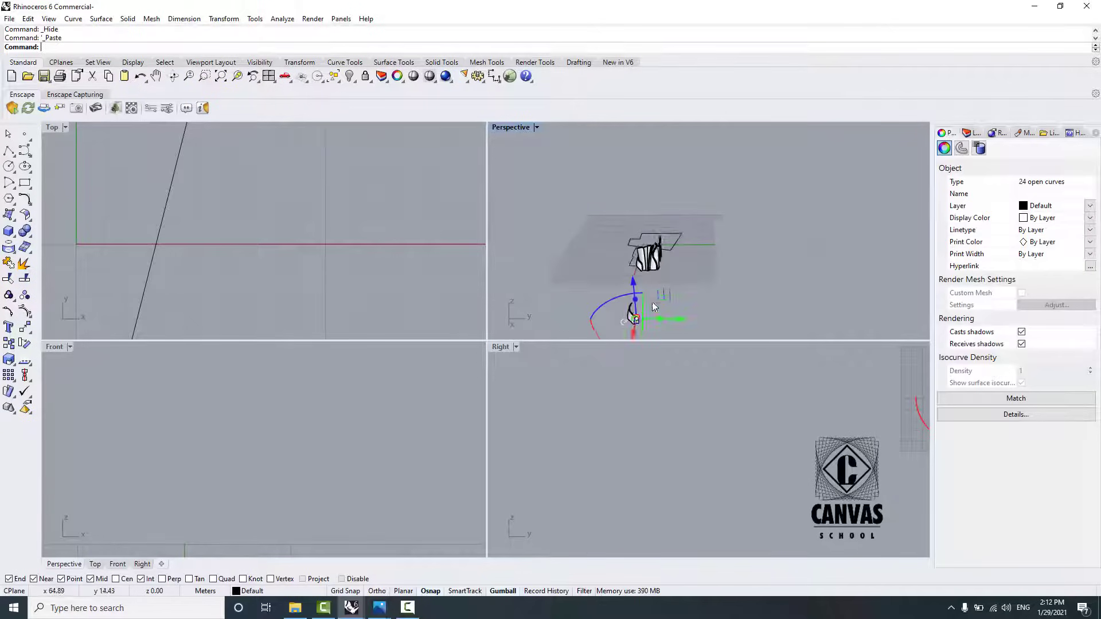
pyautogui.scroll(8, 637, 317)
pyautogui.scroll(-3, 697, 294)
pyautogui.scroll(6, 701, 271)
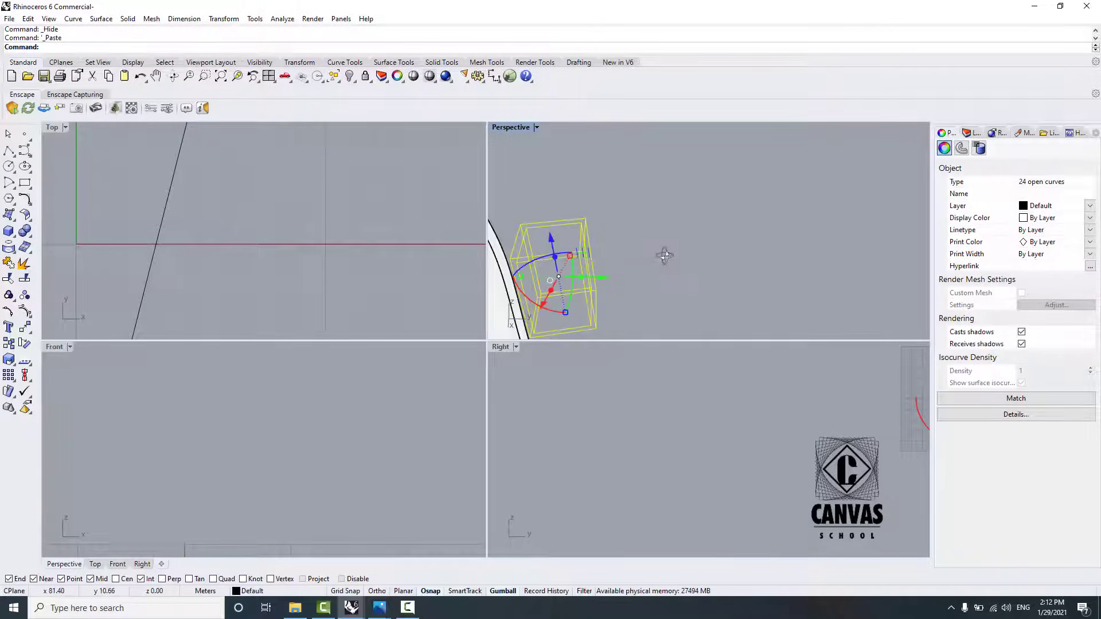
pyautogui.moveTo(571, 286); pyautogui.dragTo(590, 295, button='right')
pyautogui.scroll(-5, 594, 287)
pyautogui.moveTo(601, 253); pyautogui.dragTo(610, 294, button='right')
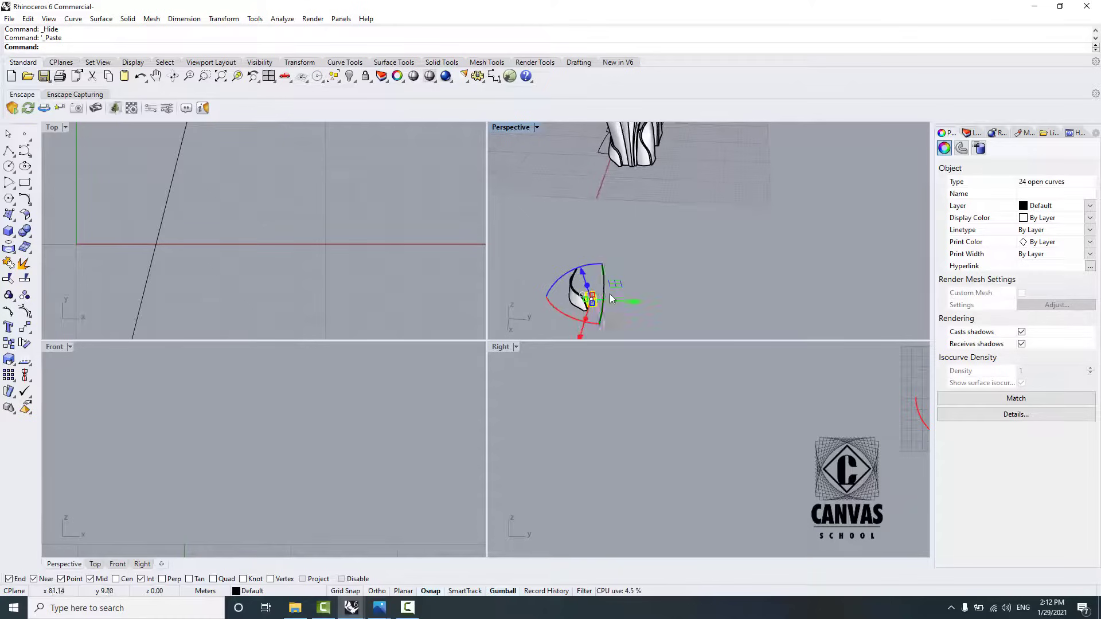
pyautogui.moveTo(616, 327); pyautogui.dragTo(706, 281)
pyautogui.click(703, 275)
# Step: Delete the box's rear and depth curves, keeping only the double outline of its front face
pyautogui.scroll(10, 700, 274)
pyautogui.scroll(-5, 598, 248)
pyautogui.moveTo(590, 244); pyautogui.dragTo(717, 263, button='right')
pyautogui.scroll(5, 628, 215)
pyautogui.scroll(-2, 642, 243)
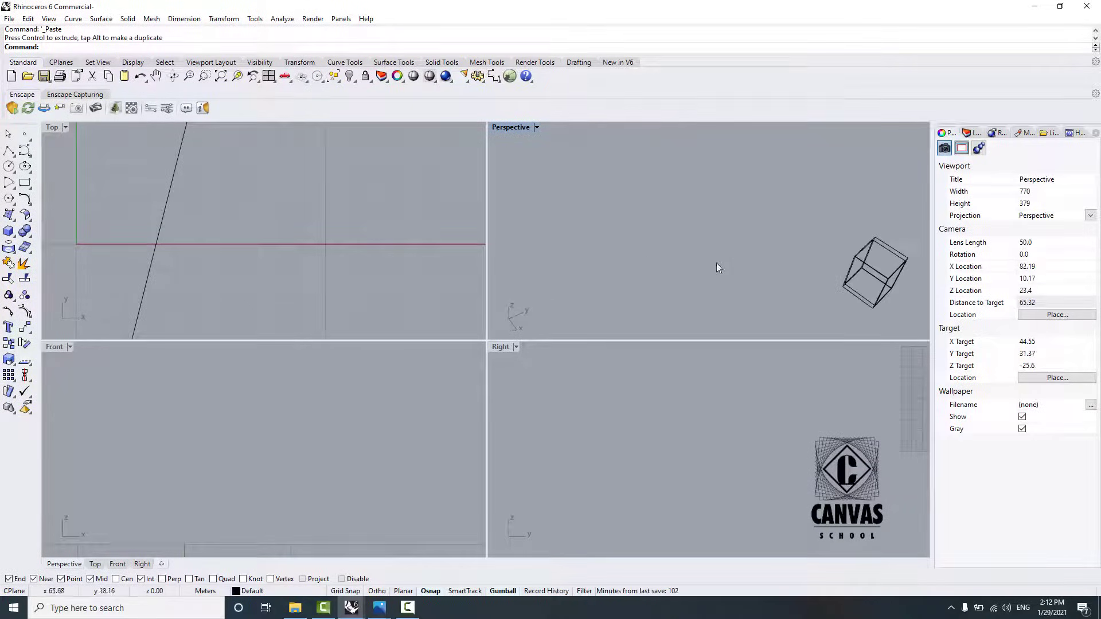
pyautogui.moveTo(809, 287); pyautogui.dragTo(811, 286)
pyautogui.press('Delete')
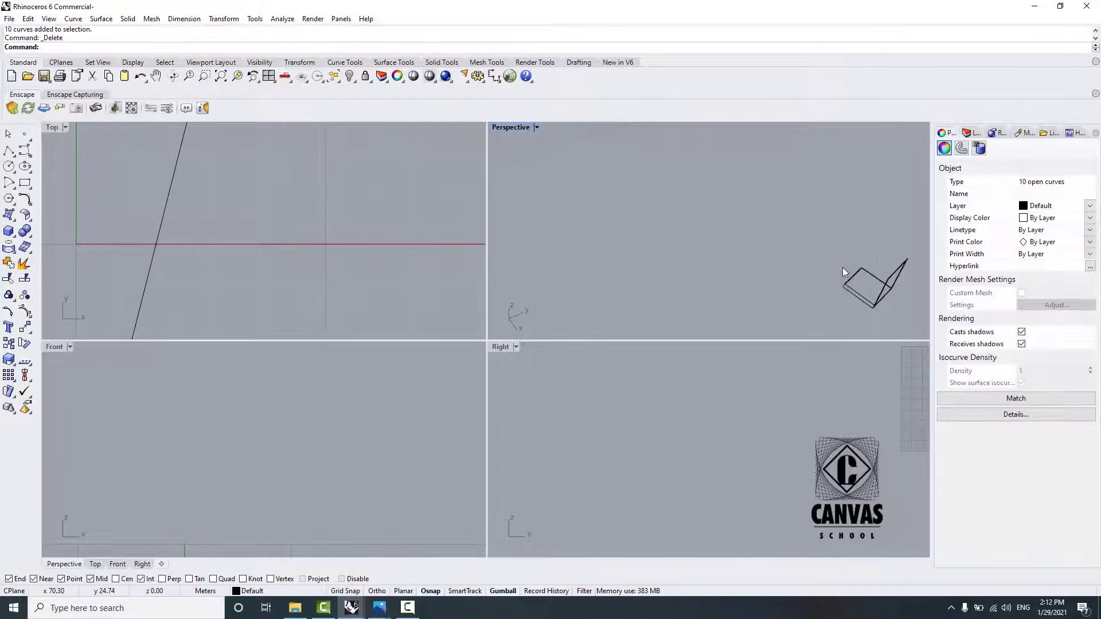
pyautogui.click(867, 272)
pyautogui.press('Delete')
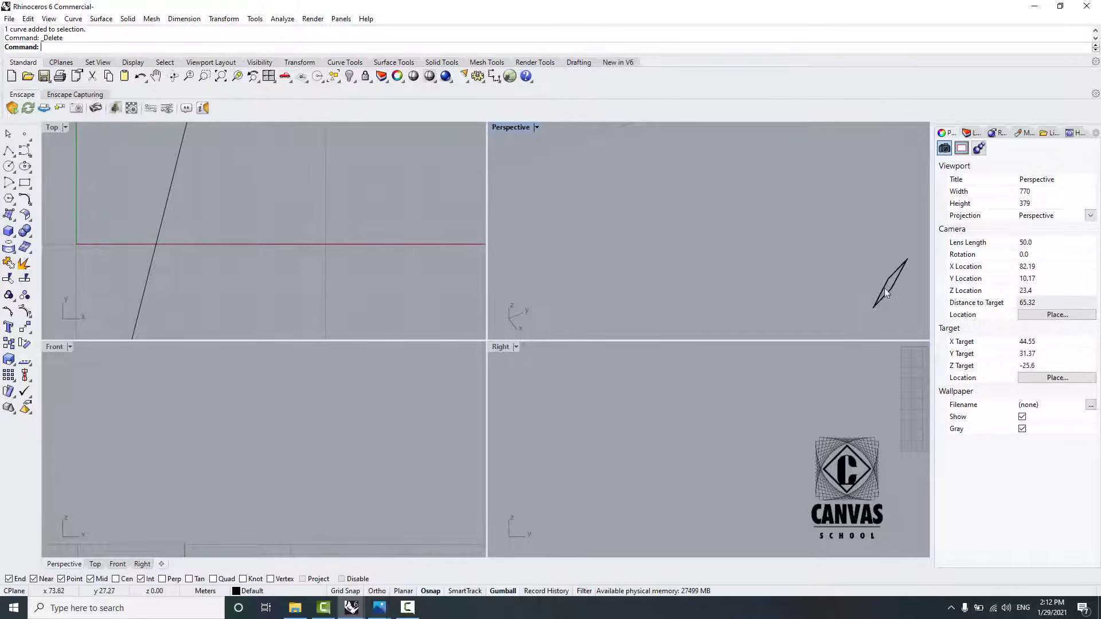
pyautogui.scroll(5, 866, 312)
pyautogui.moveTo(879, 312); pyautogui.dragTo(858, 304, button='right')
pyautogui.scroll(-5, 739, 281)
pyautogui.scroll(6, 656, 218)
pyautogui.scroll(-3, 670, 233)
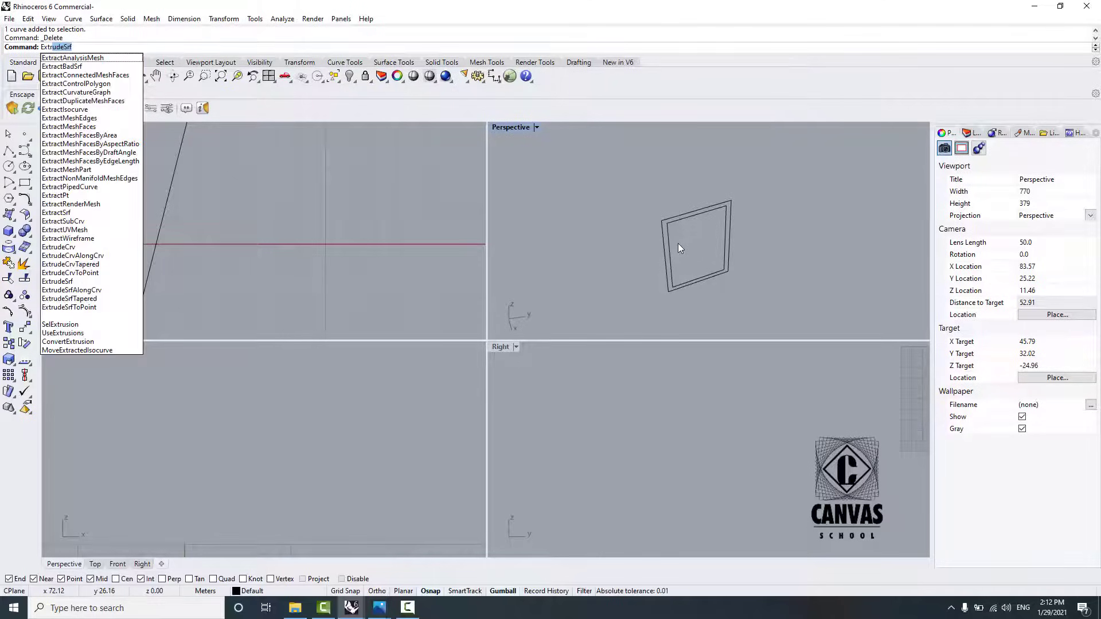
pyautogui.press('Escape')
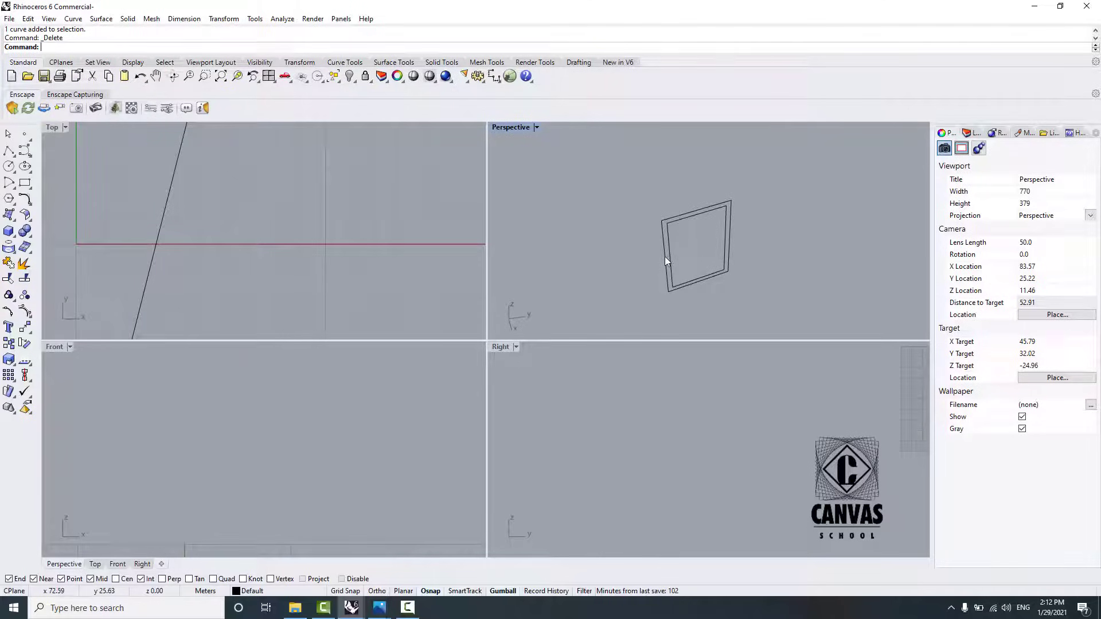
pyautogui.write('Loft')
pyautogui.press('Return')
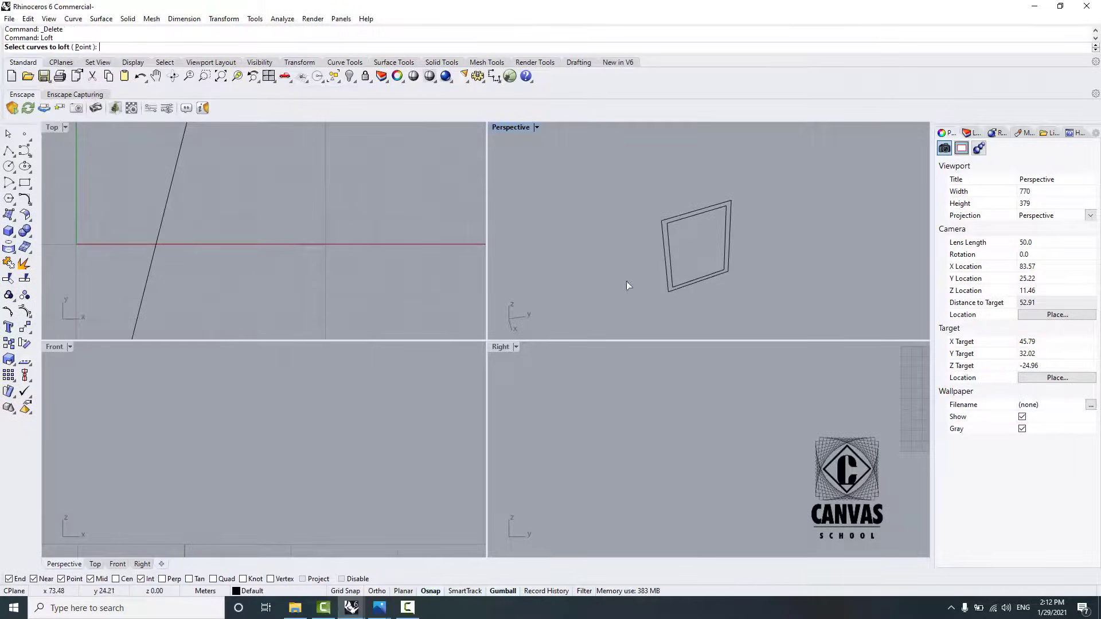
pyautogui.click(672, 215)
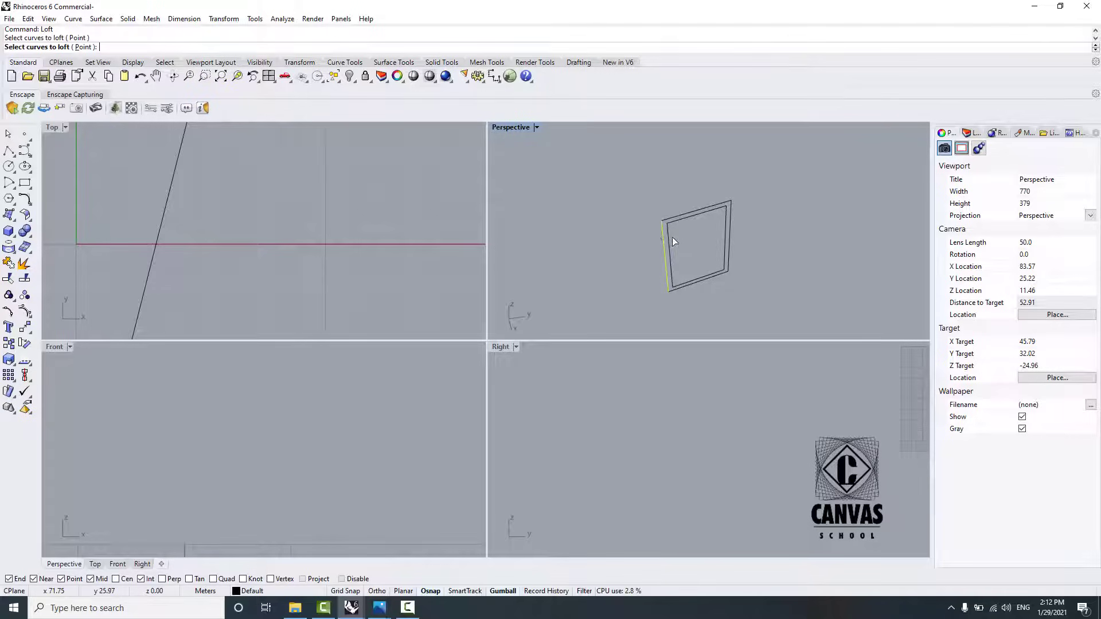
pyautogui.press('Escape')
# Step: Join the four outer edge curves of the frame's front face into one closed curve
pyautogui.click(677, 215)
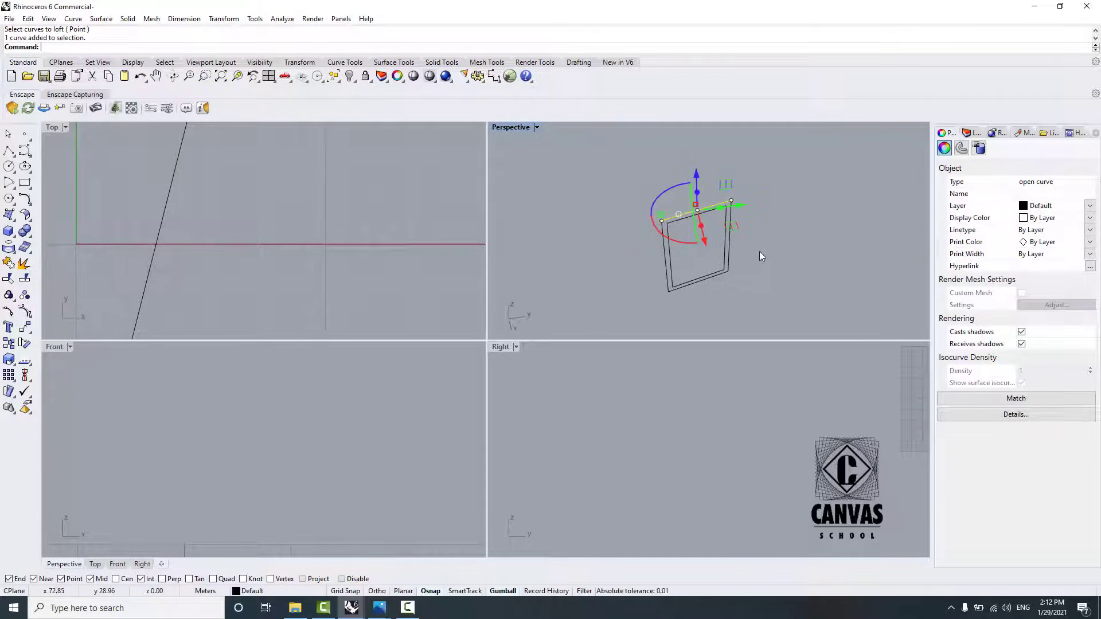
pyautogui.keyDown('shift'); pyautogui.click(728, 254); pyautogui.keyUp('shift')
pyautogui.keyDown('shift'); pyautogui.click(668, 282); pyautogui.keyUp('shift')
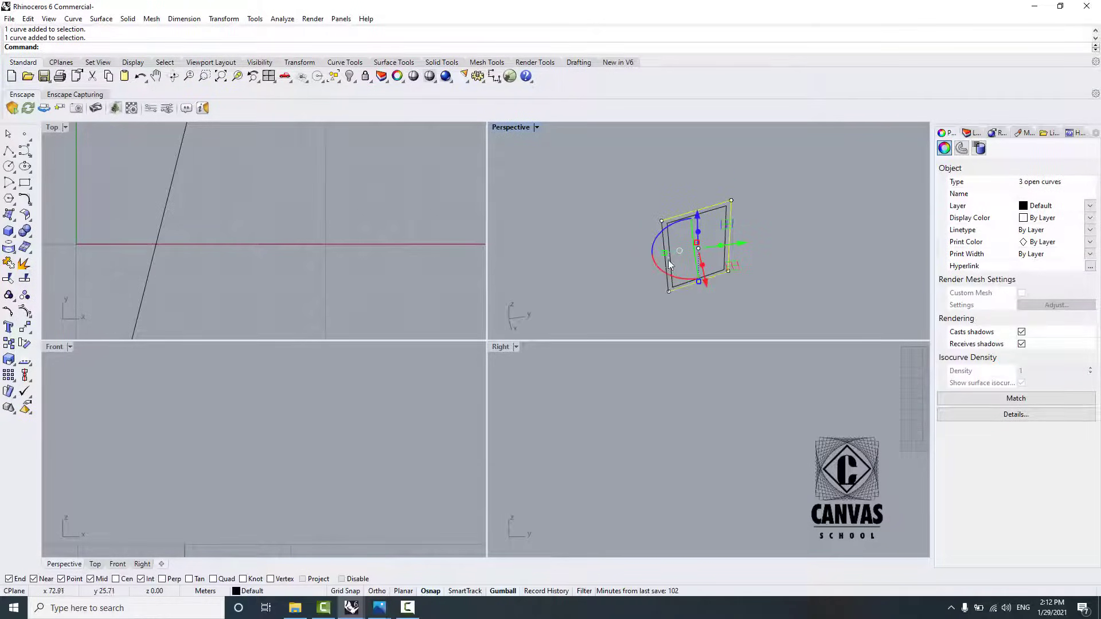
pyautogui.keyDown('shift'); pyautogui.click(669, 291); pyautogui.keyUp('shift')
pyautogui.scroll(-5, 669, 292)
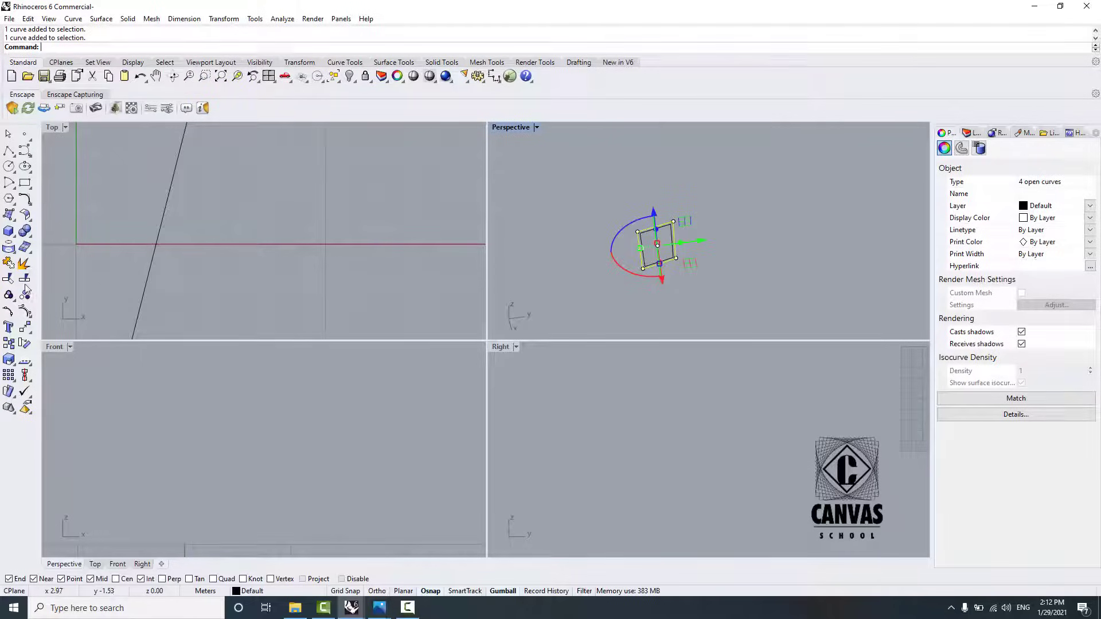
pyautogui.click(10, 263)
# Step: Join the four inner edge curves of the frame's front face into one closed curve
pyautogui.scroll(3, 645, 254)
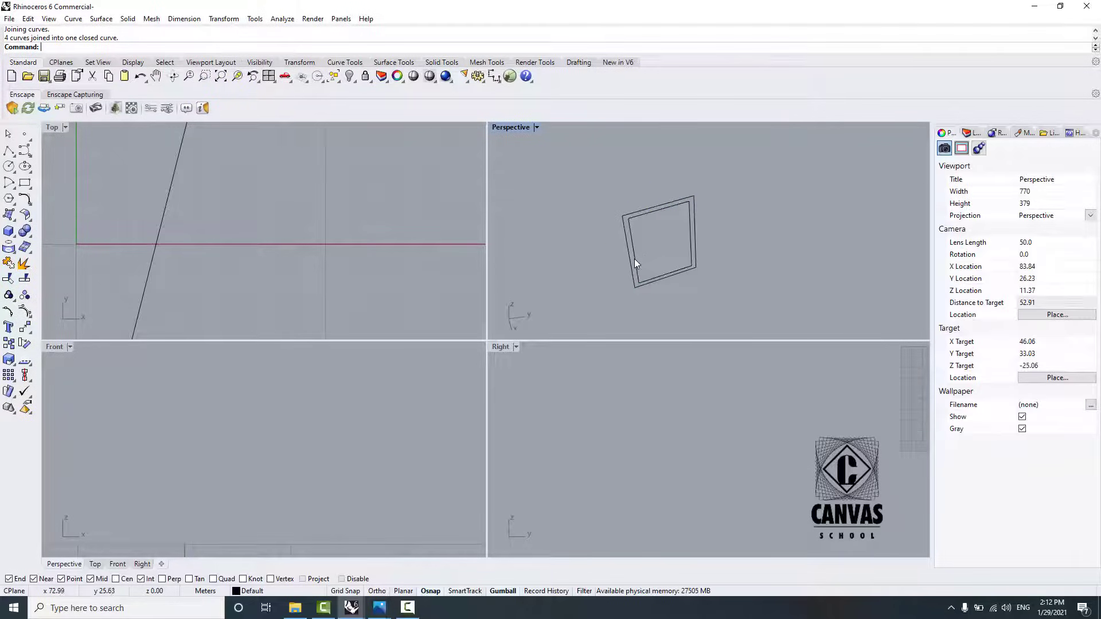
pyautogui.click(634, 259)
pyautogui.keyDown('shift'); pyautogui.click(692, 214); pyautogui.keyUp('shift')
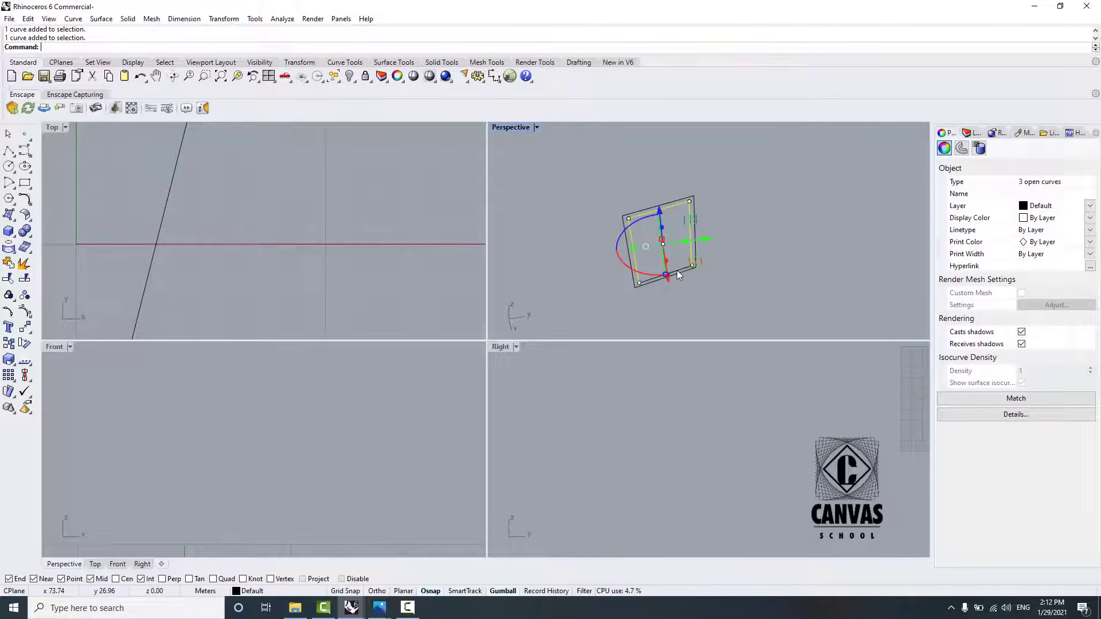
pyautogui.click(9, 263)
pyautogui.click(752, 229)
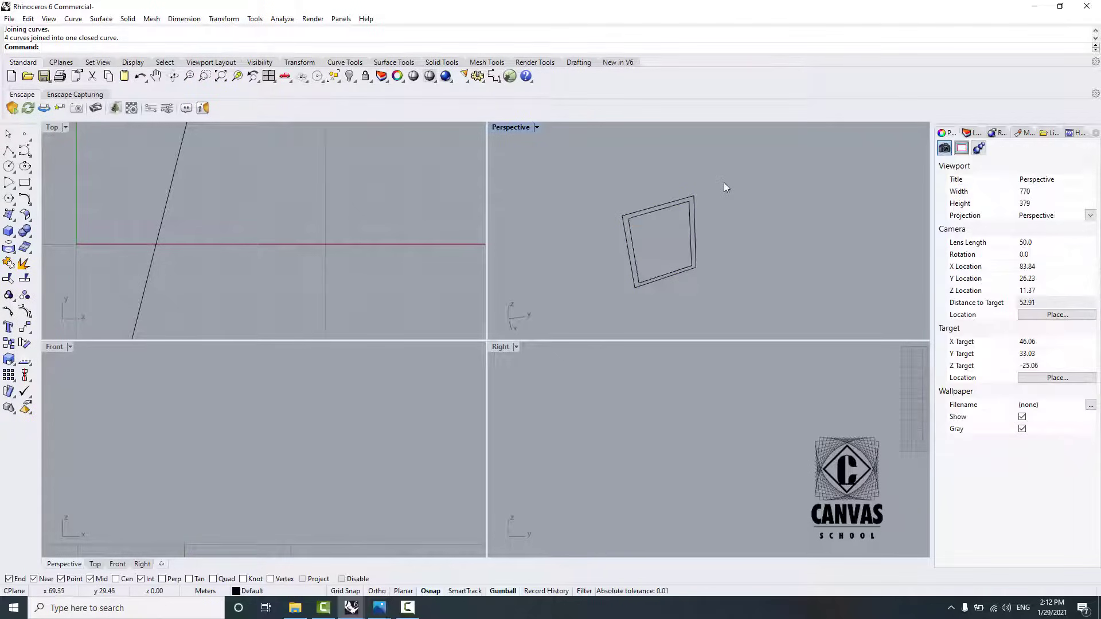
pyautogui.moveTo(724, 182); pyautogui.dragTo(668, 225)
pyautogui.write('ExtrudeSrf')
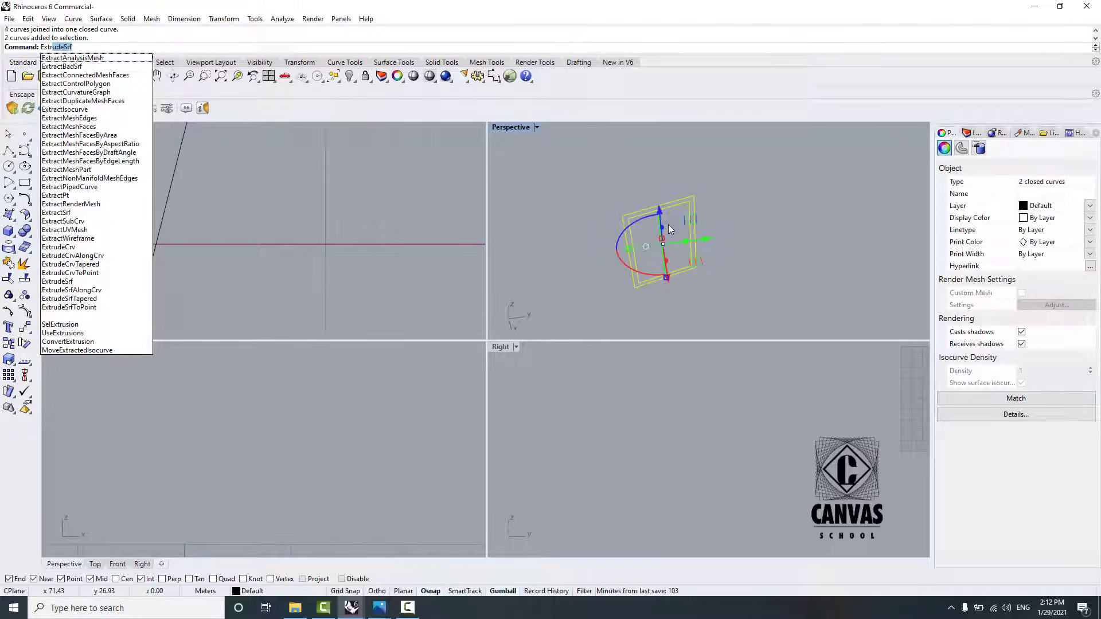
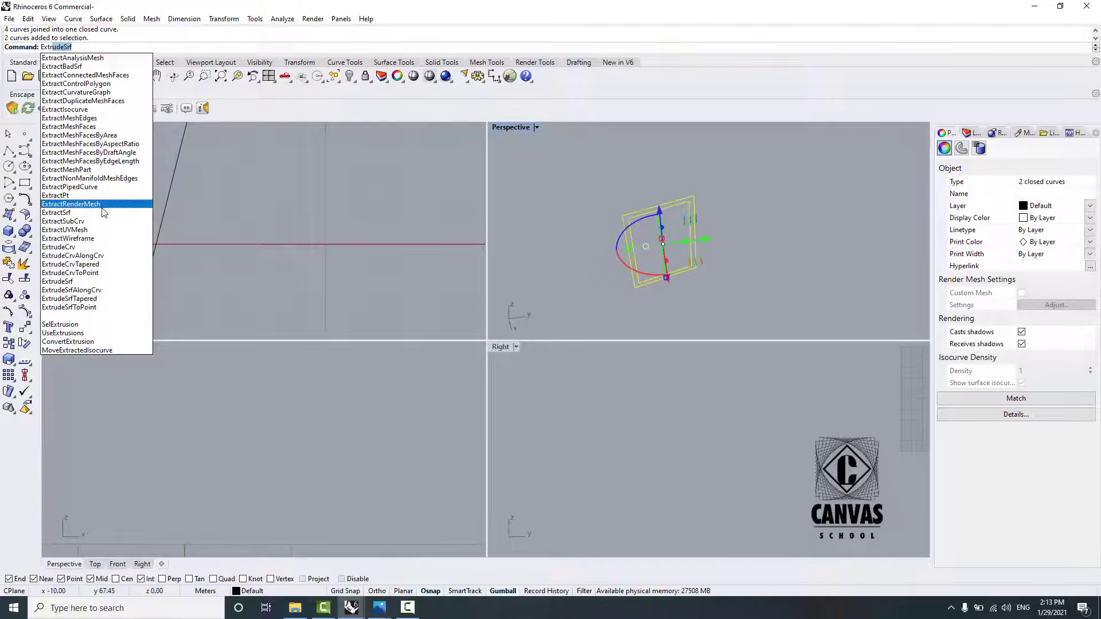
pyautogui.click(420, 597)
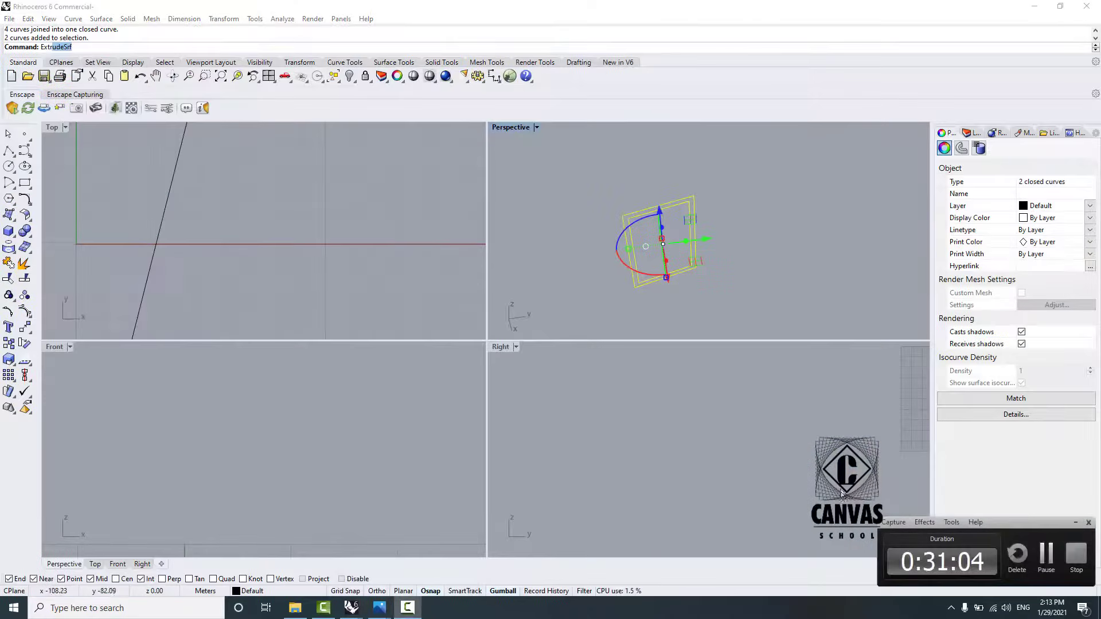
pyautogui.click(1047, 555)
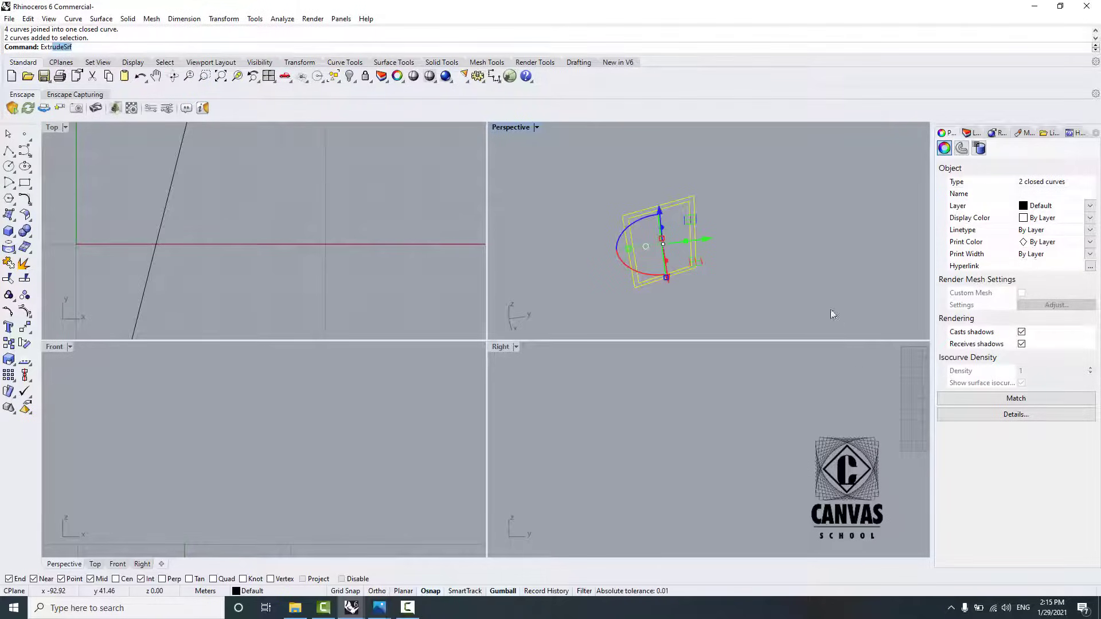
pyautogui.click(820, 269)
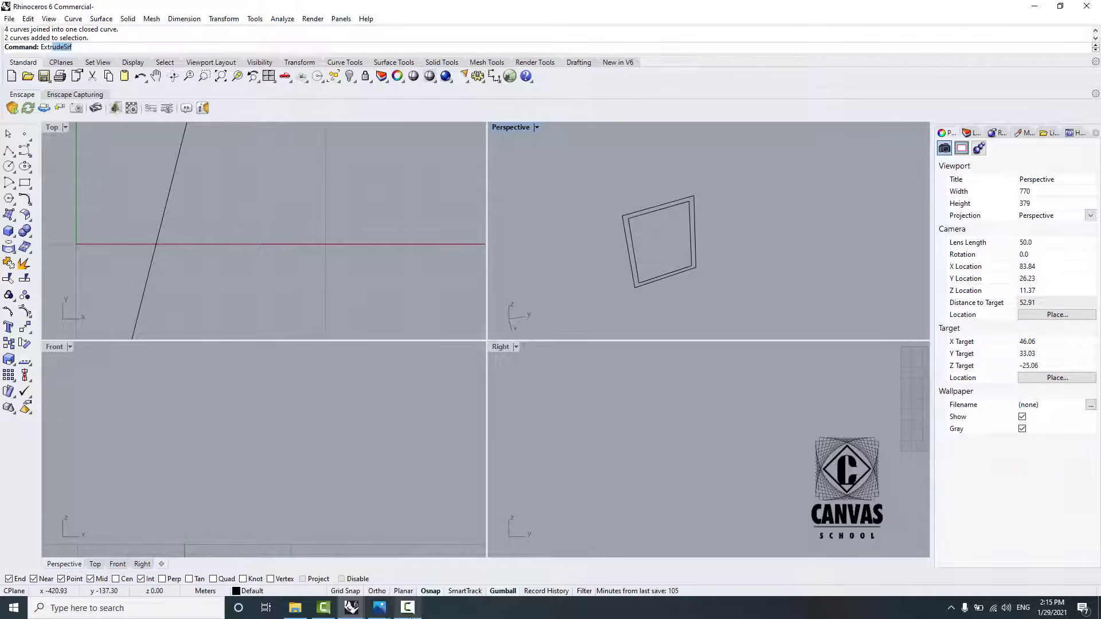
pyautogui.write('Extrloft')
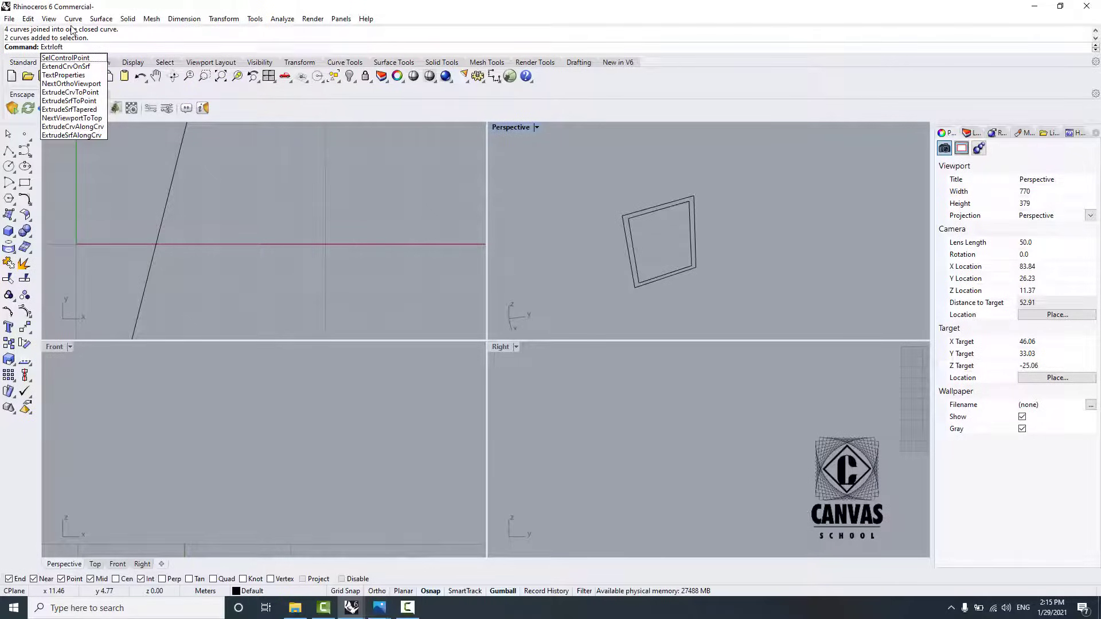
pyautogui.press('BackSpace')
pyautogui.press('BackSpace')
pyautogui.press('BackSpace')
pyautogui.press('BackSpace')
pyautogui.press('BackSpace')
pyautogui.press('BackSpace')
pyautogui.press('BackSpace')
pyautogui.press('BackSpace')
# Step: Loft a surface between the frame's inner and outer outlines with the Normal style and no simplification
pyautogui.write('Lo')
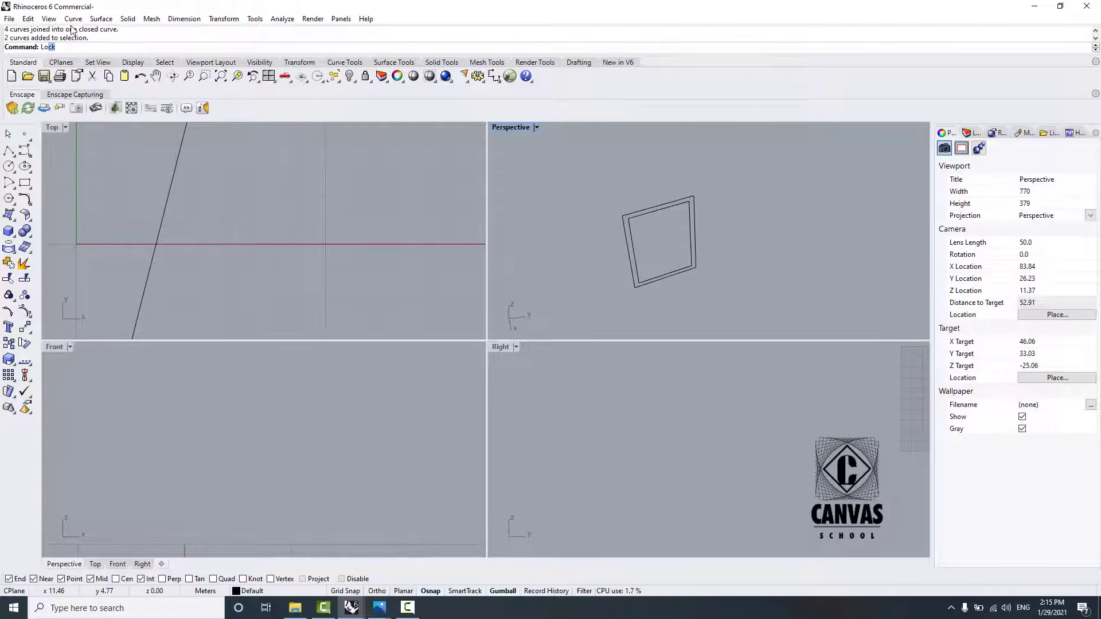
pyautogui.write('ft')
pyautogui.press('Return')
pyautogui.click(632, 241)
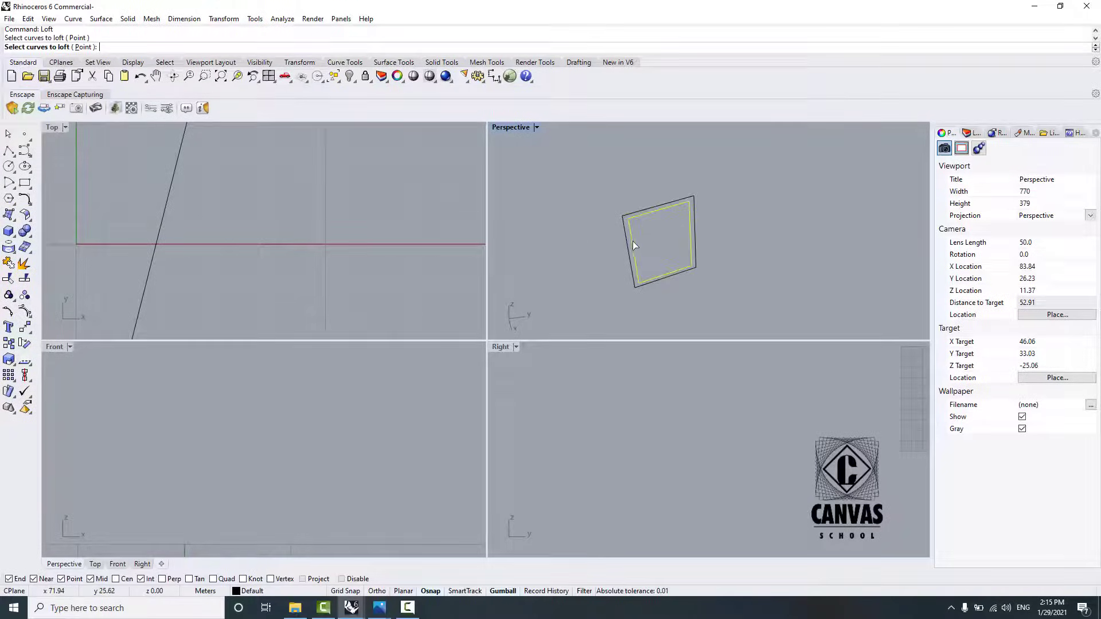
pyautogui.click(625, 254)
pyautogui.press('Return')
pyautogui.press('Return')
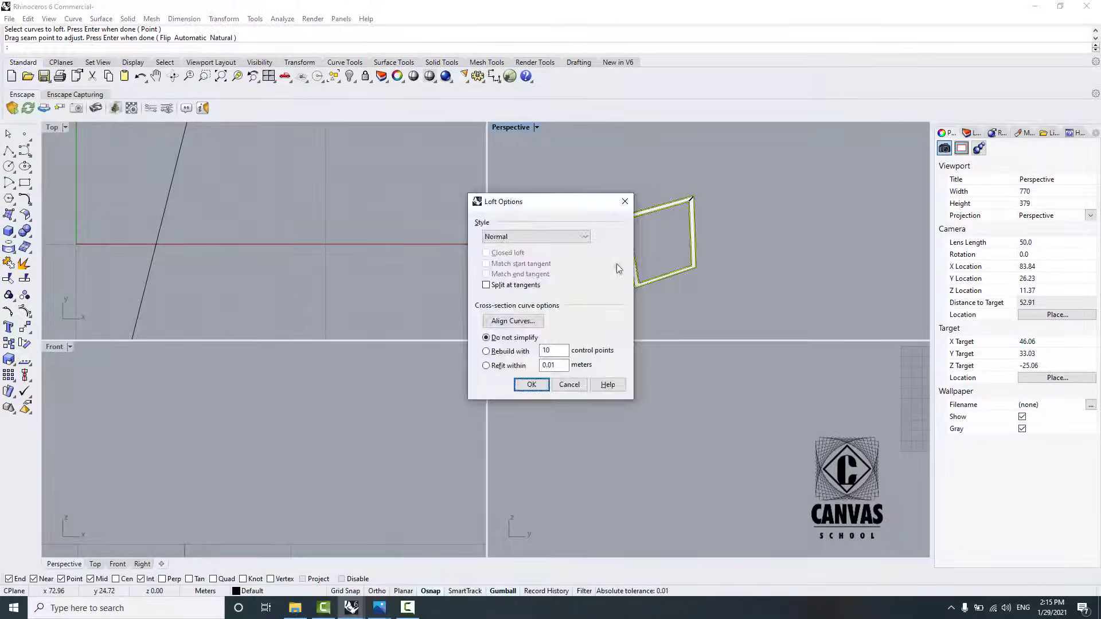
pyautogui.click(539, 381)
# Step: Extrude the lofted frame surfaces with ExtrudeSrf into a solid hollow box
pyautogui.scroll(5, 631, 229)
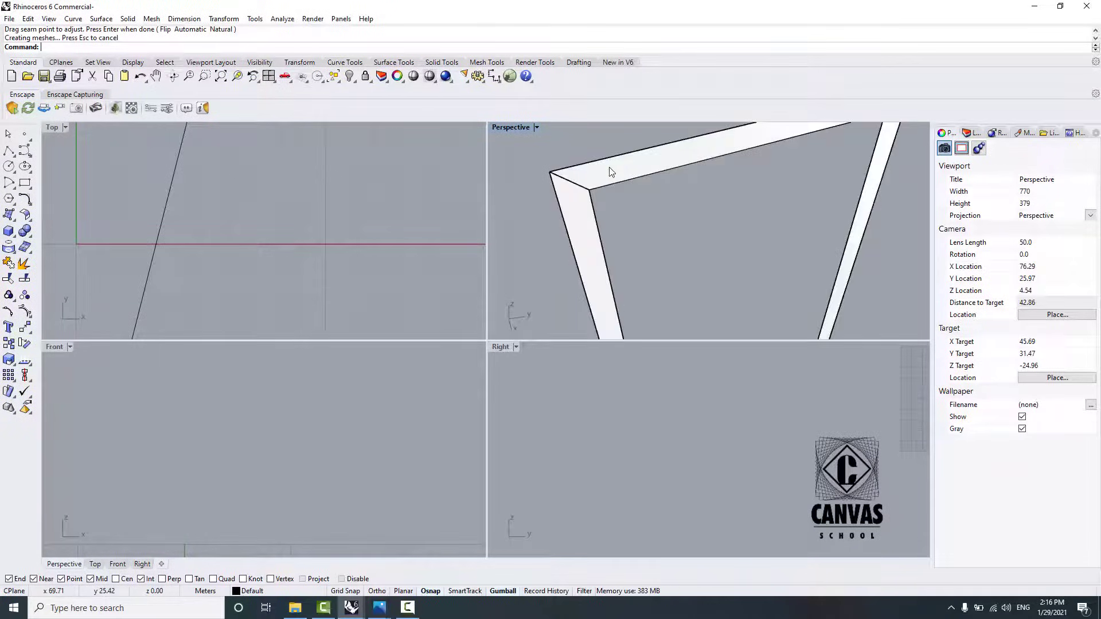
pyautogui.click(611, 172)
pyautogui.write('ExtrudeSrf')
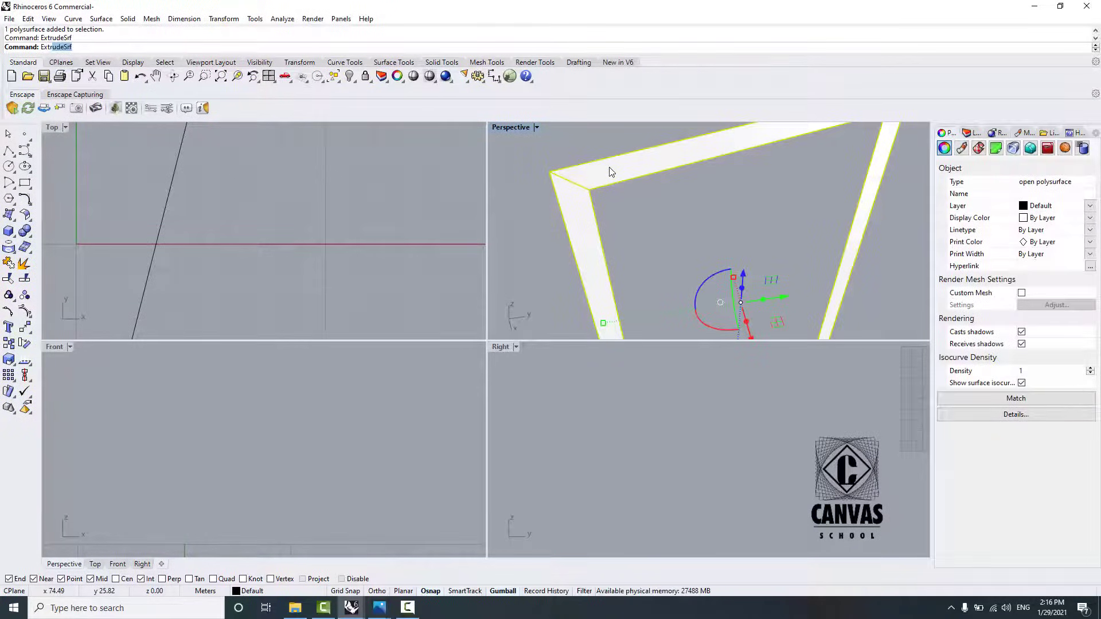
pyautogui.press('Return')
pyautogui.click(603, 184)
pyautogui.click(577, 219)
pyautogui.scroll(-3, 600, 196)
pyautogui.scroll(4, 562, 151)
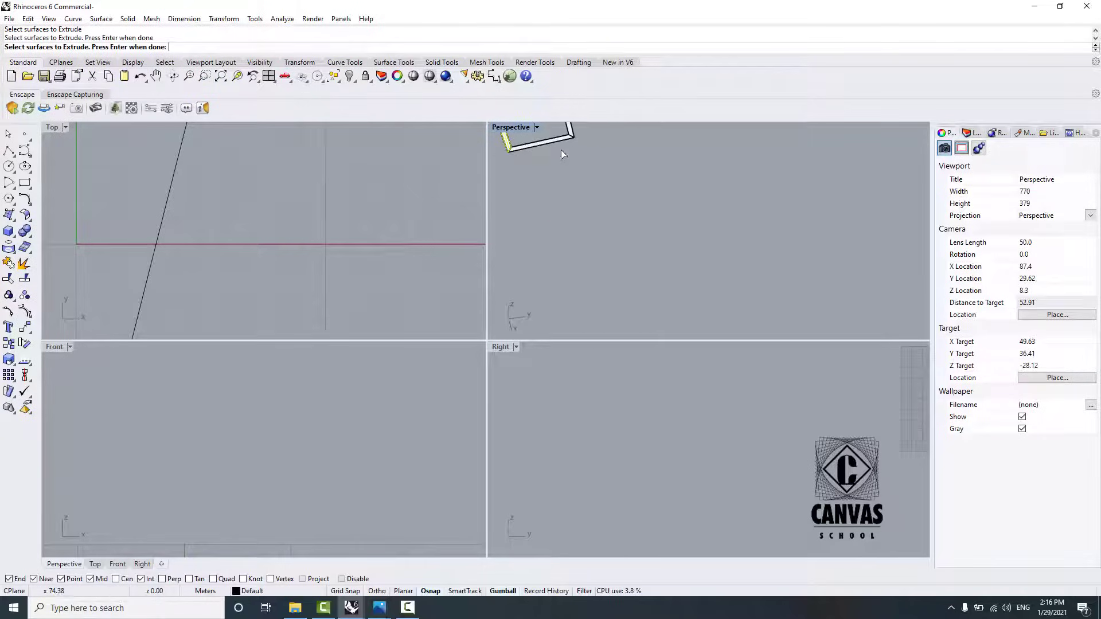
pyautogui.scroll(-1, 549, 144)
pyautogui.press('Return')
pyautogui.scroll(-8, 684, 229)
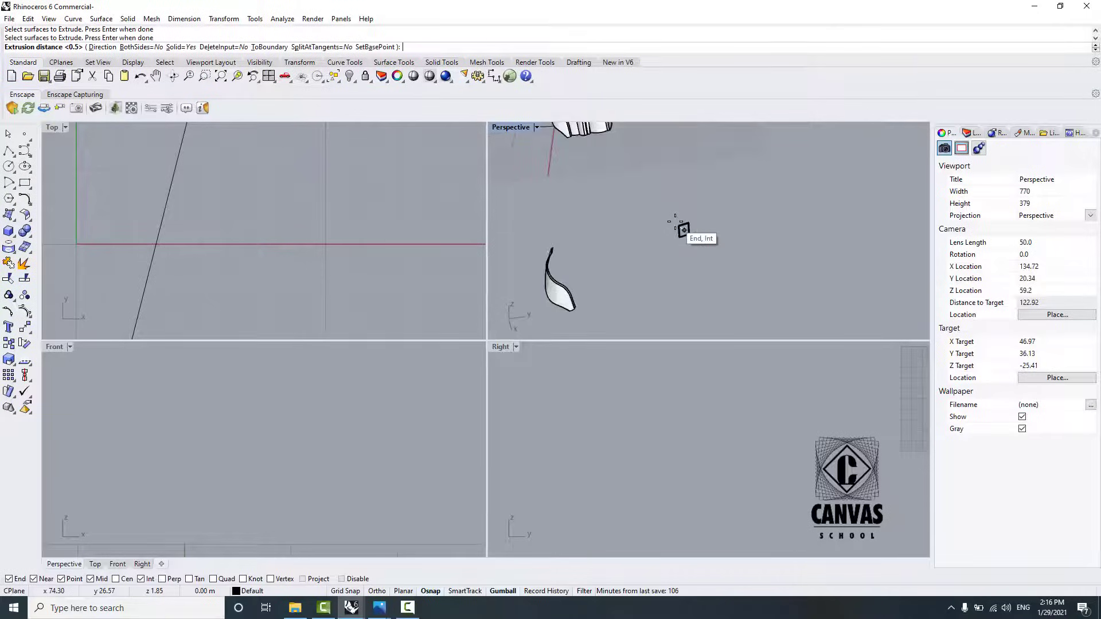
pyautogui.scroll(4, 683, 228)
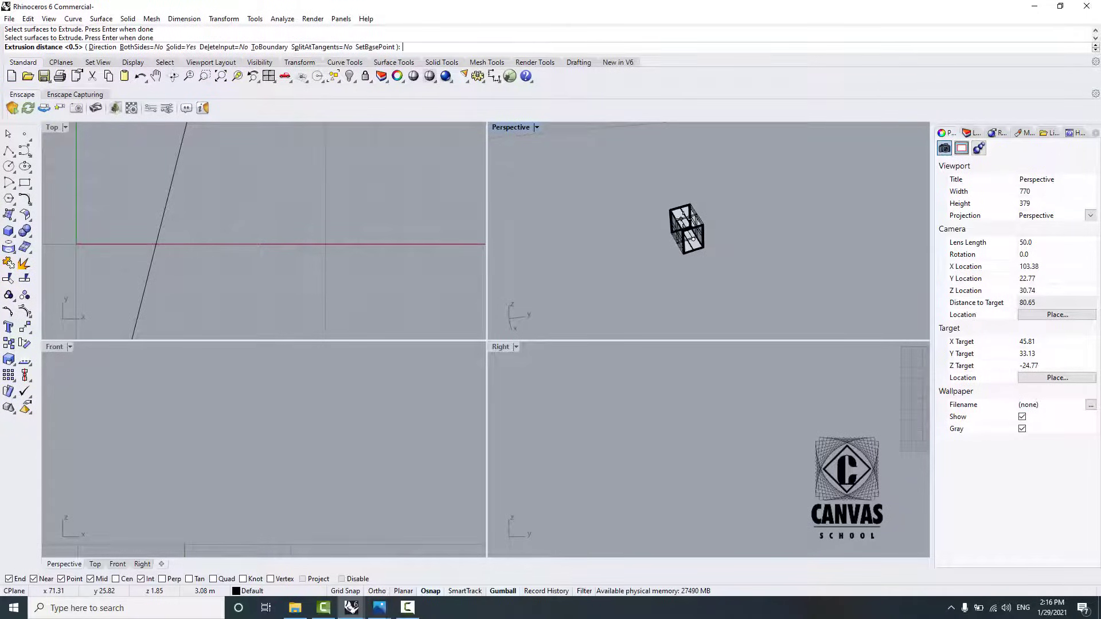
pyautogui.scroll(2, 681, 219)
pyautogui.click(682, 219)
pyautogui.click(696, 233)
pyautogui.click(725, 222)
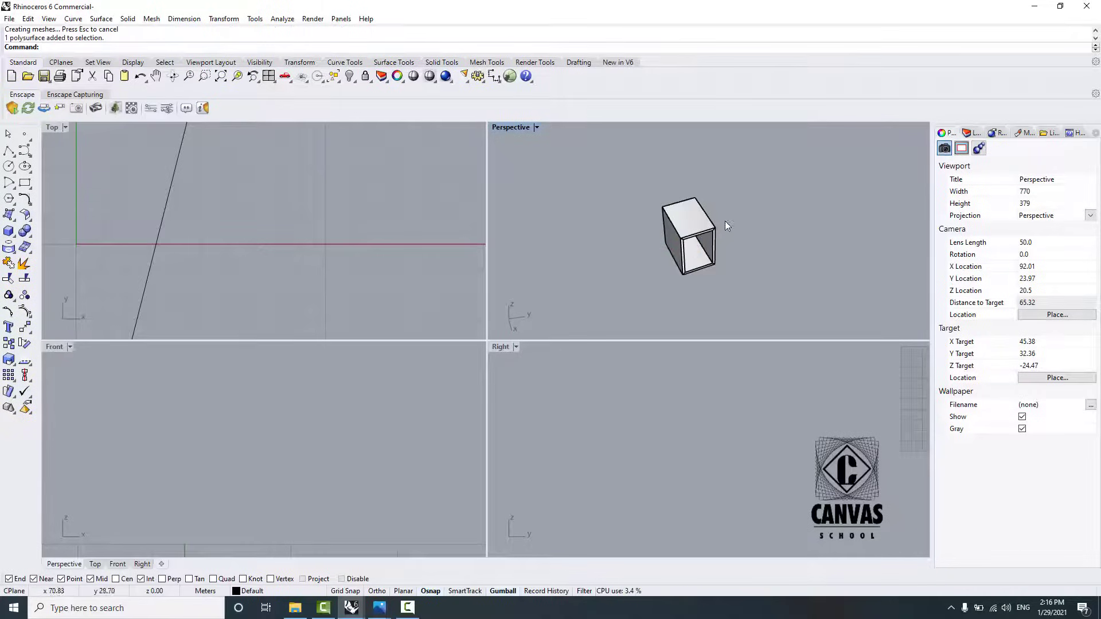
# Step: Undo the surface extrusion and the loft, going back to the two closed frame outlines
pyautogui.moveTo(720, 219); pyautogui.dragTo(697, 202, button='right')
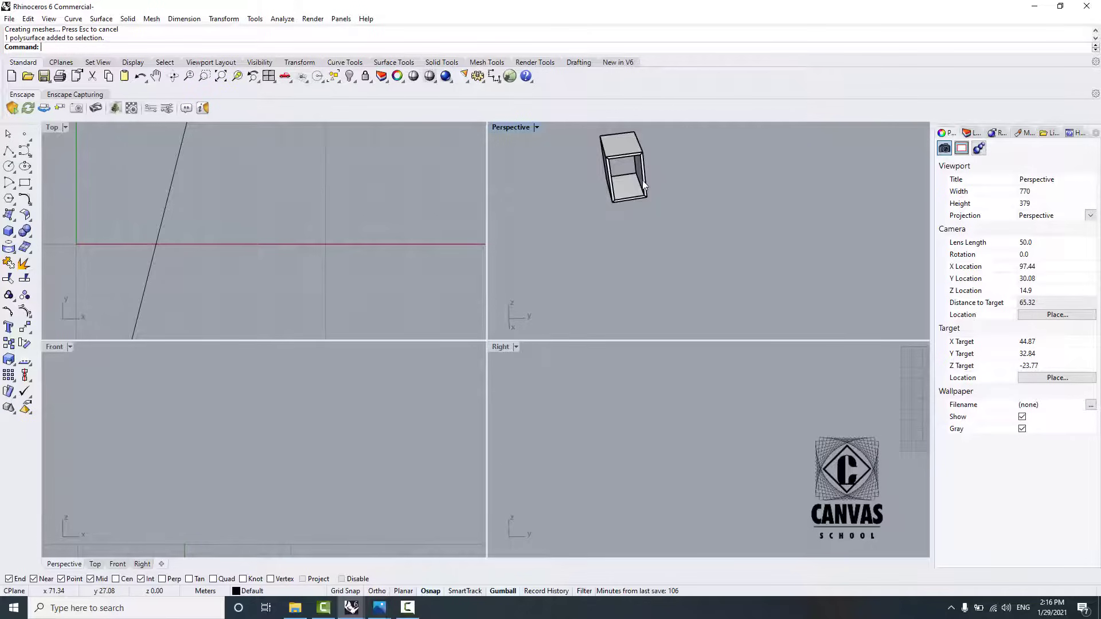
pyautogui.hotkey('ctrl', 'z')
pyautogui.scroll(2, 620, 144)
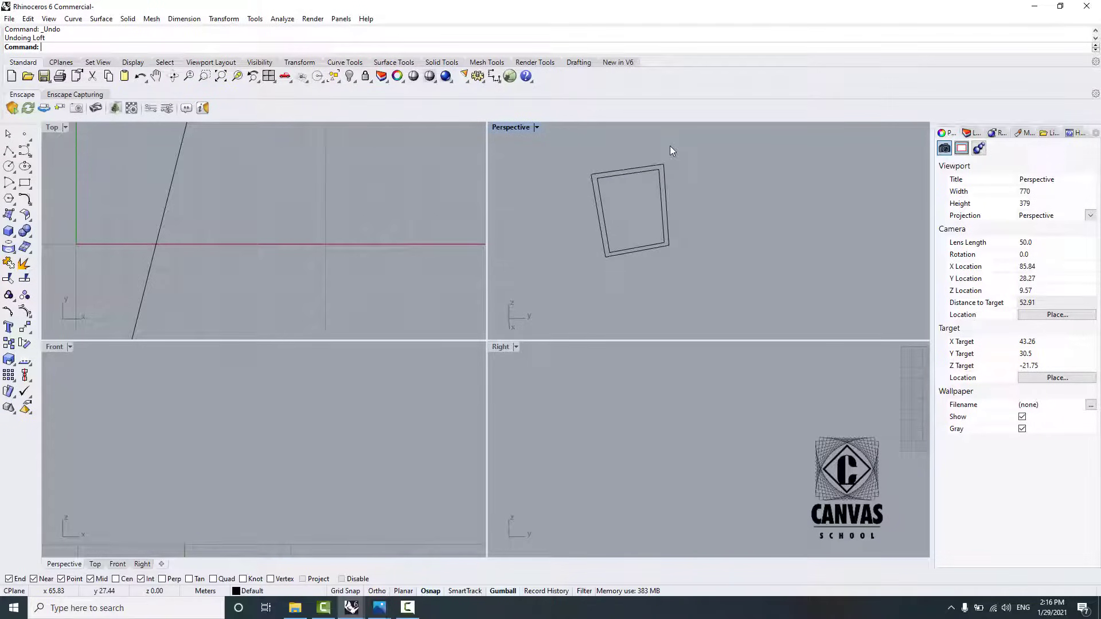
# Step: Extrude both closed frame outlines with ExtrudeCrv as a solid, using a distance of 54 m
pyautogui.write('ExtrudeSrf')
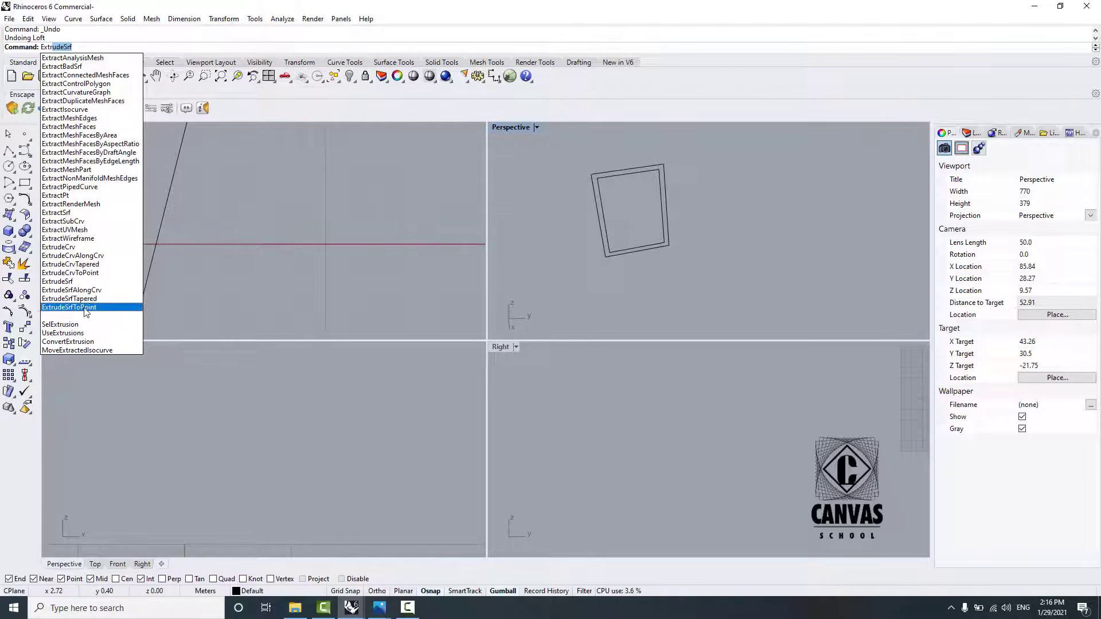
pyautogui.click(84, 247)
pyautogui.click(667, 190)
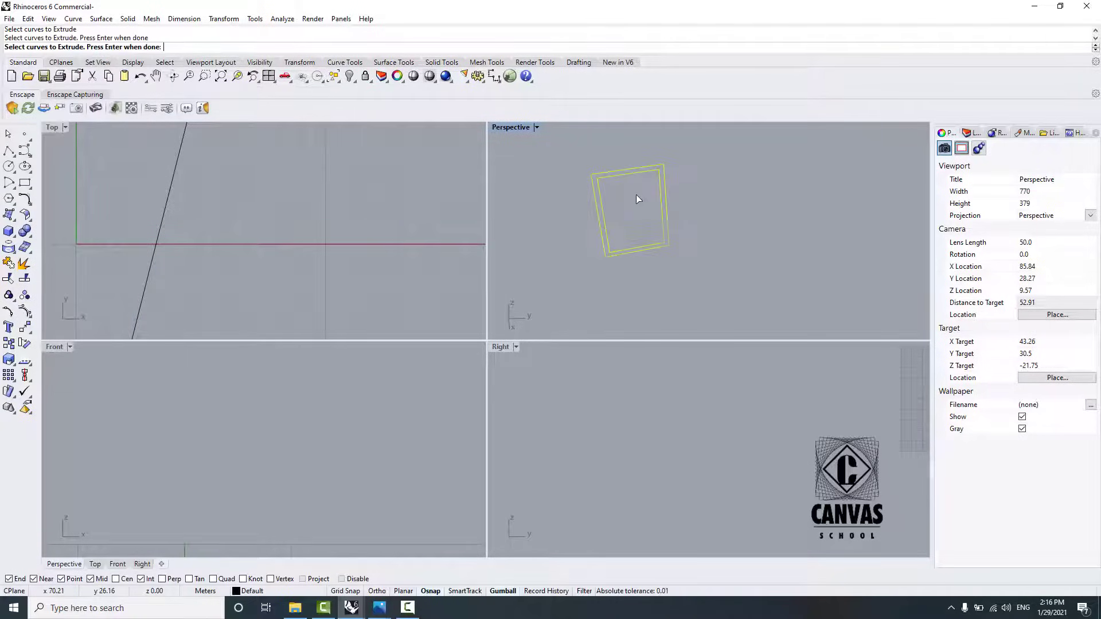
pyautogui.press('Return')
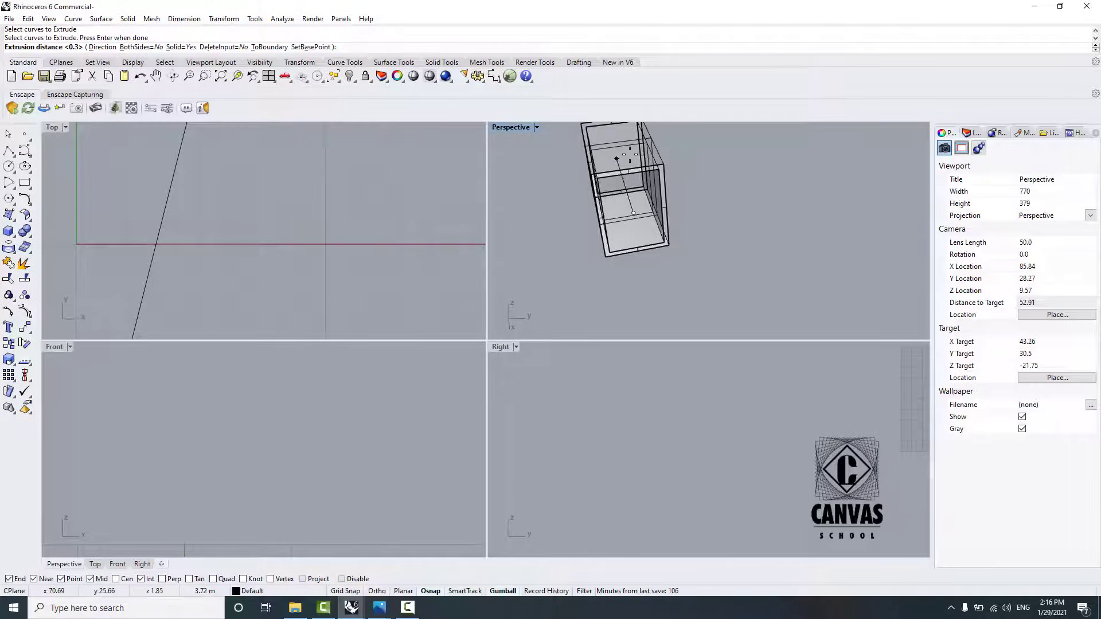
pyautogui.write('5')
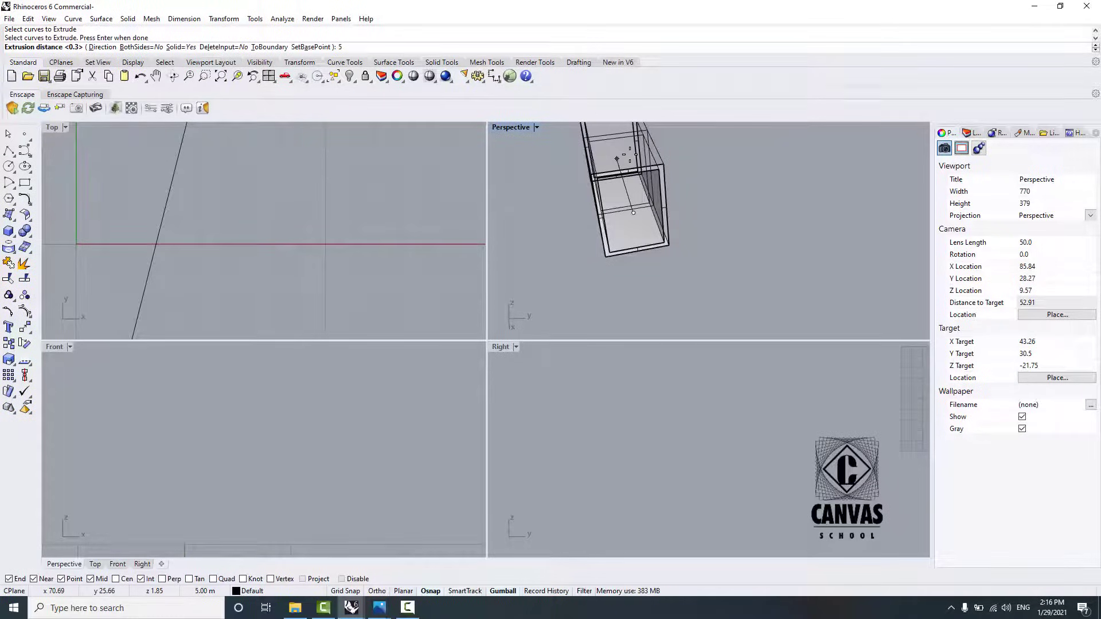
pyautogui.write('4')
pyautogui.press('Return')
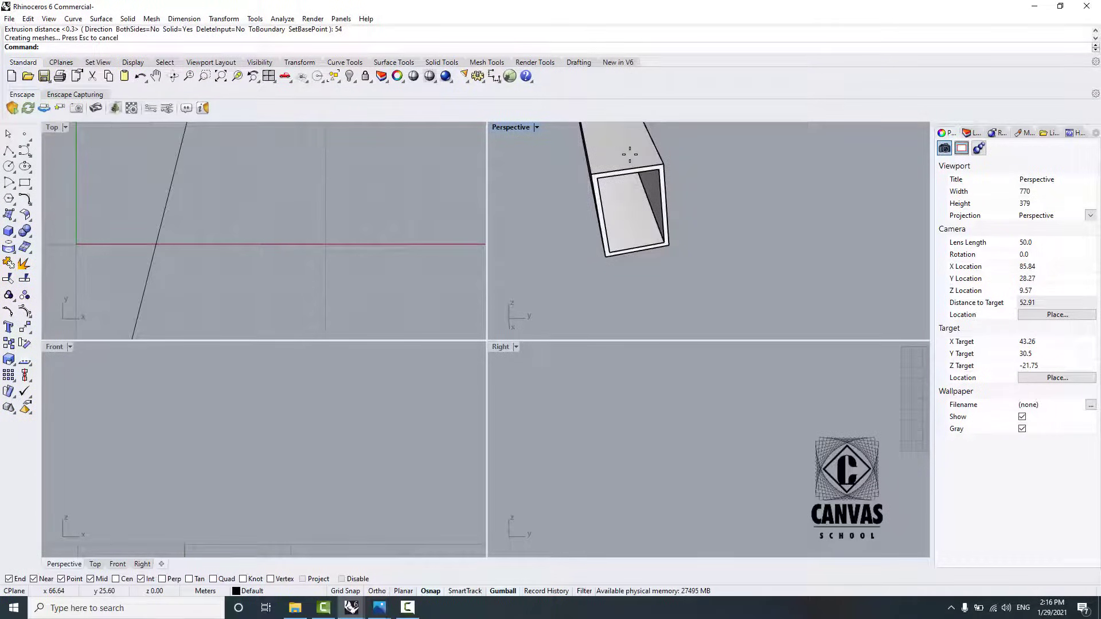
# Step: Undo the 54 m curve extrusion of the frame outlines
pyautogui.scroll(-8, 611, 172)
pyautogui.scroll(4, 606, 175)
pyautogui.hotkey('ctrl', 'z')
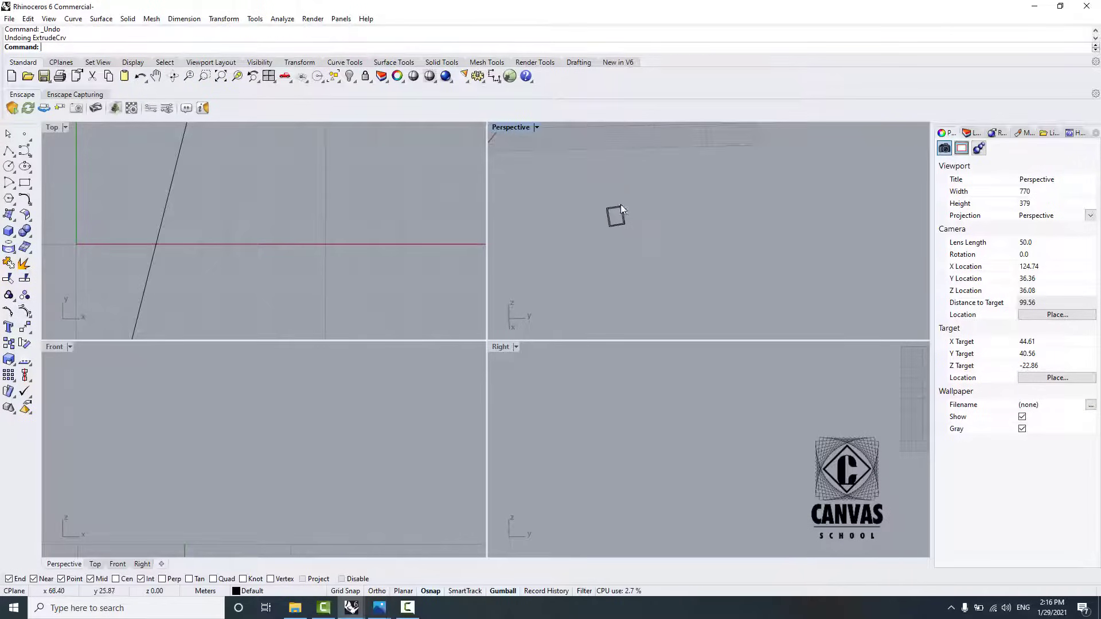
# Step: Extrude both closed frame outlines with ExtrudeCrv as a solid, about 2.88 m deep
pyautogui.moveTo(622, 204); pyautogui.dragTo(607, 221)
pyautogui.press('Return')
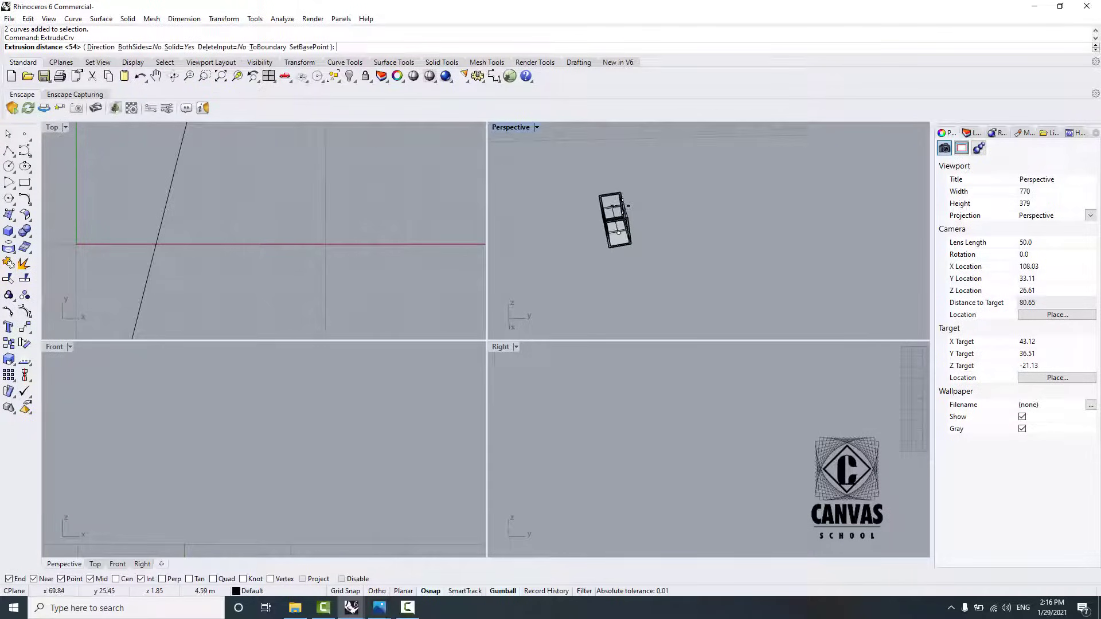
pyautogui.scroll(4, 643, 207)
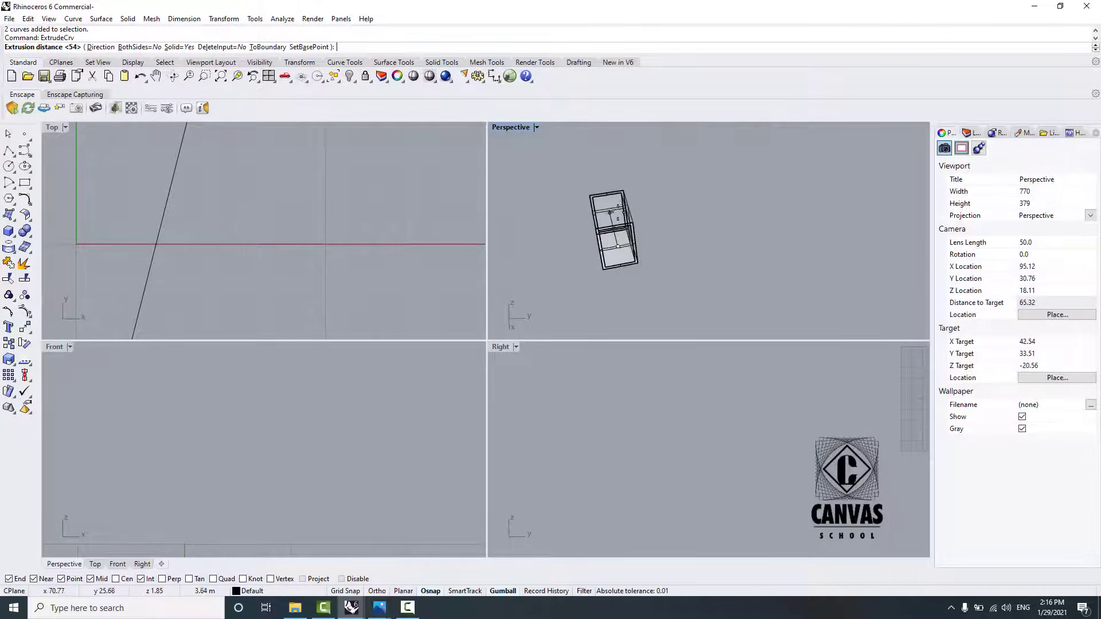
pyautogui.click(645, 208)
# Step: Move the extruded frame box to the foot of the facade, into the gap between the two curved panels
pyautogui.click(659, 230)
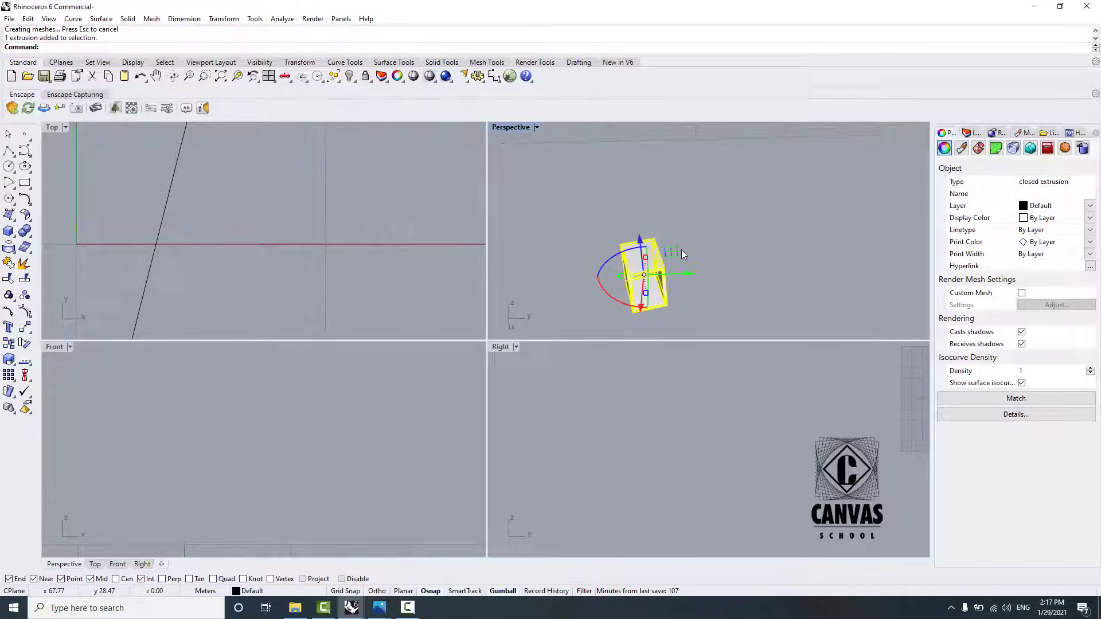
pyautogui.scroll(3, 654, 201)
pyautogui.scroll(-8, 652, 195)
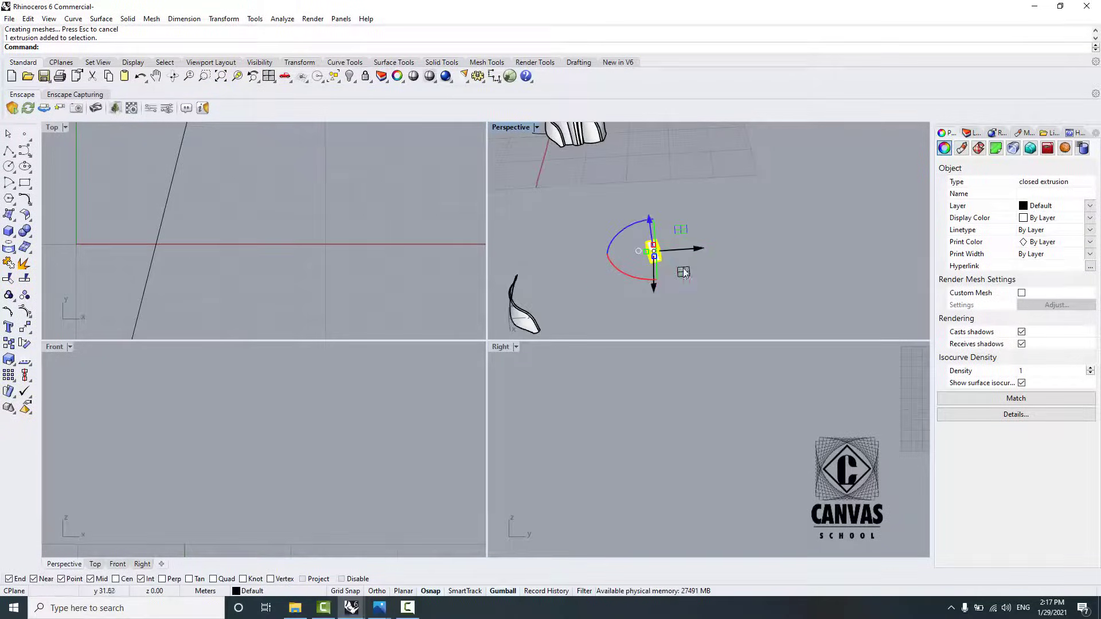
pyautogui.moveTo(684, 269); pyautogui.dragTo(617, 184)
pyautogui.scroll(10, 570, 146)
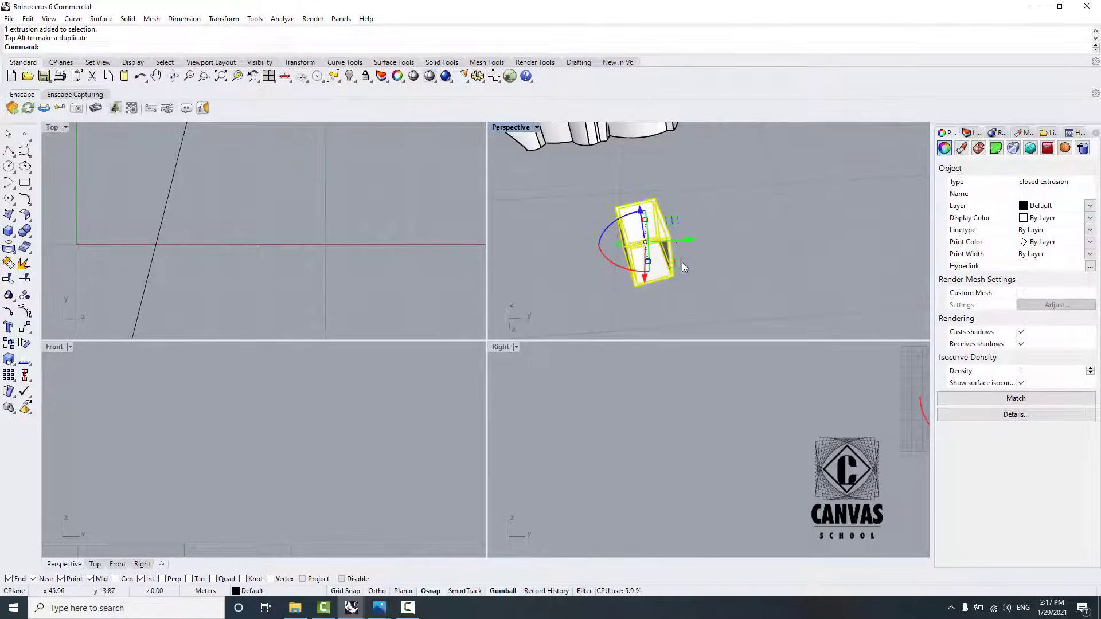
pyautogui.moveTo(648, 259); pyautogui.dragTo(562, 163)
pyautogui.scroll(-3, 638, 239)
pyautogui.keyDown('shift'); pyautogui.moveTo(639, 239); pyautogui.dragTo(663, 269, button='right'); pyautogui.keyUp('shift')
pyautogui.scroll(2, 663, 269)
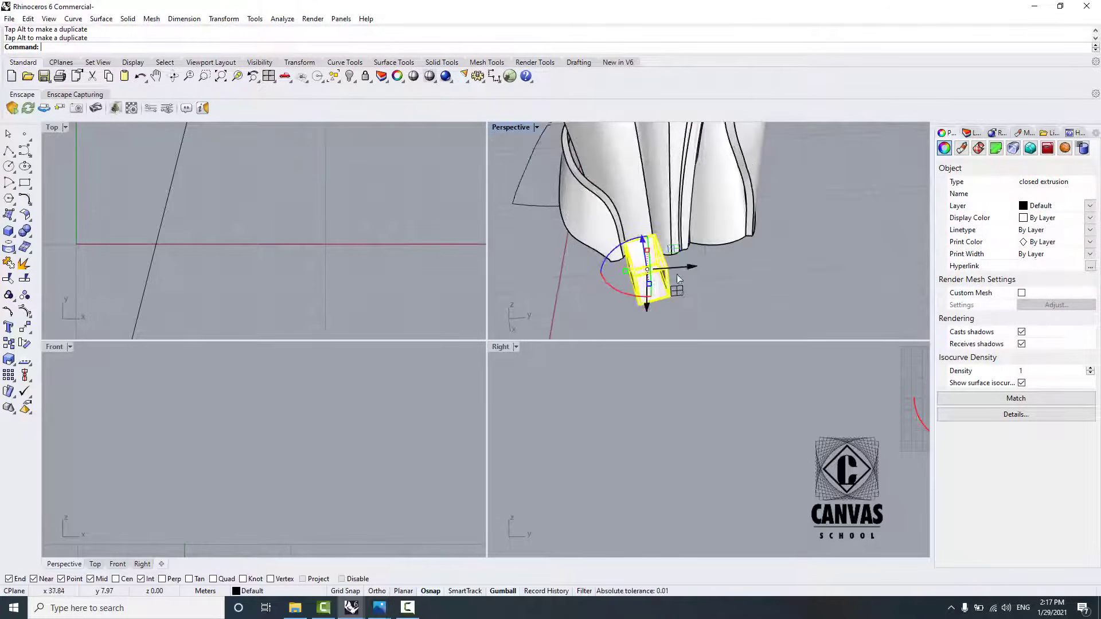
pyautogui.moveTo(677, 289); pyautogui.dragTo(664, 245)
pyautogui.scroll(5, 651, 234)
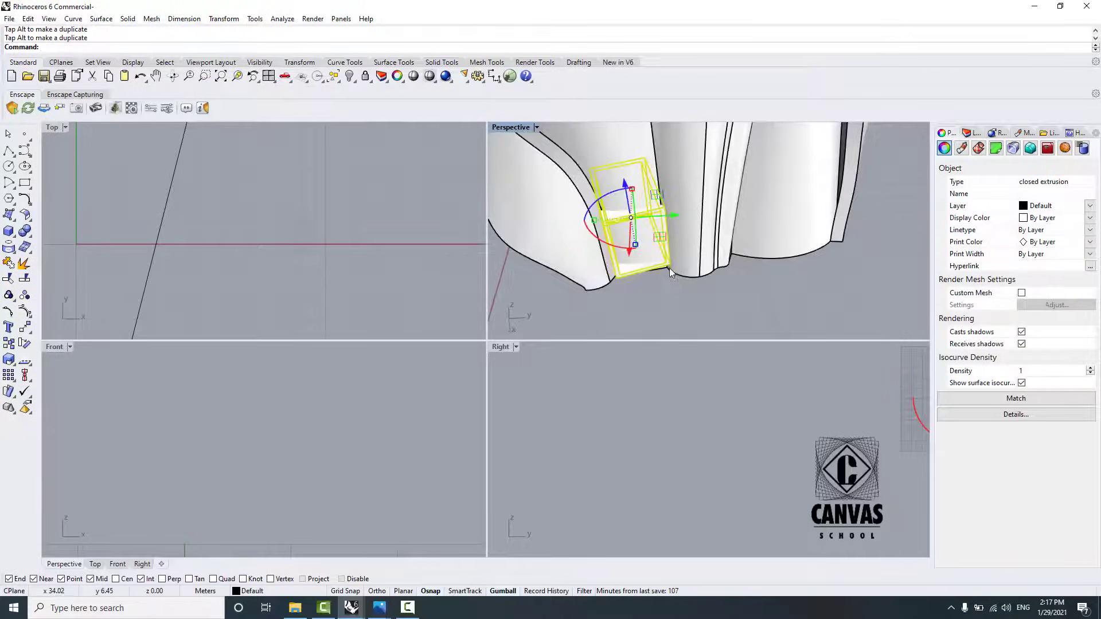
# Step: Fine-tune the frame box's position between the bases of the curved panels and deselect it
pyautogui.keyDown('shift'); pyautogui.moveTo(670, 269); pyautogui.dragTo(659, 295, button='right'); pyautogui.keyUp('shift')
pyautogui.moveTo(655, 206); pyautogui.dragTo(671, 258, button='right')
pyautogui.moveTo(647, 243); pyautogui.dragTo(649, 260)
pyautogui.moveTo(705, 316); pyautogui.dragTo(658, 280, button='right')
pyautogui.click(548, 254)
pyautogui.moveTo(585, 248); pyautogui.dragTo(597, 275, button='right')
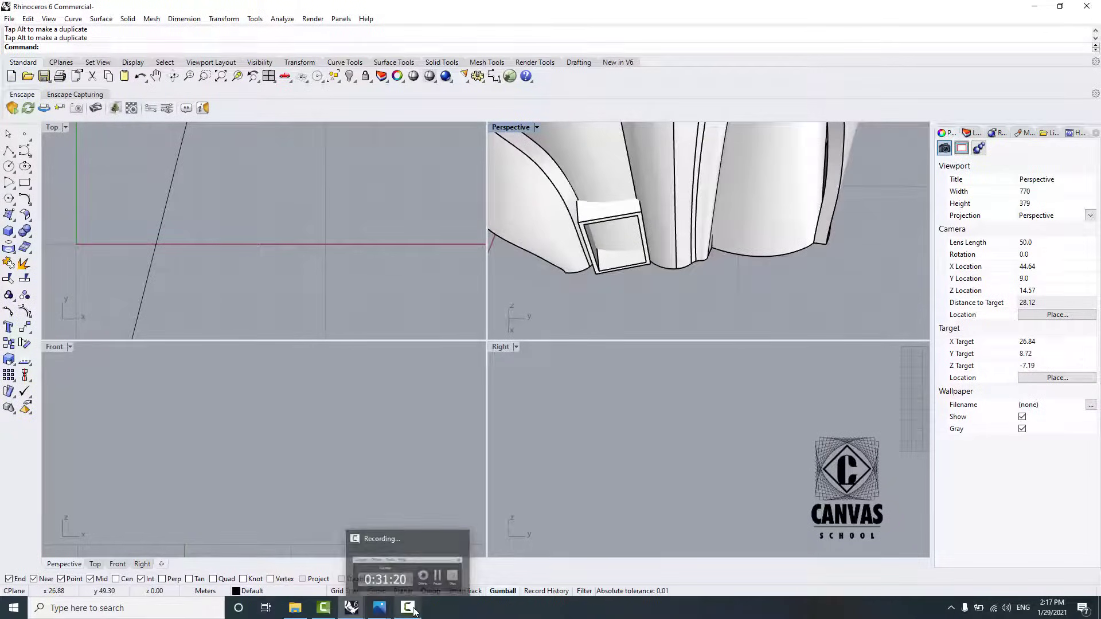
# Step: Check the sign frame in the House Of Dior reference file and adjust the frame box's rotation and position in the gap to match
pyautogui.moveTo(352, 606)
pyautogui.click(394, 559)
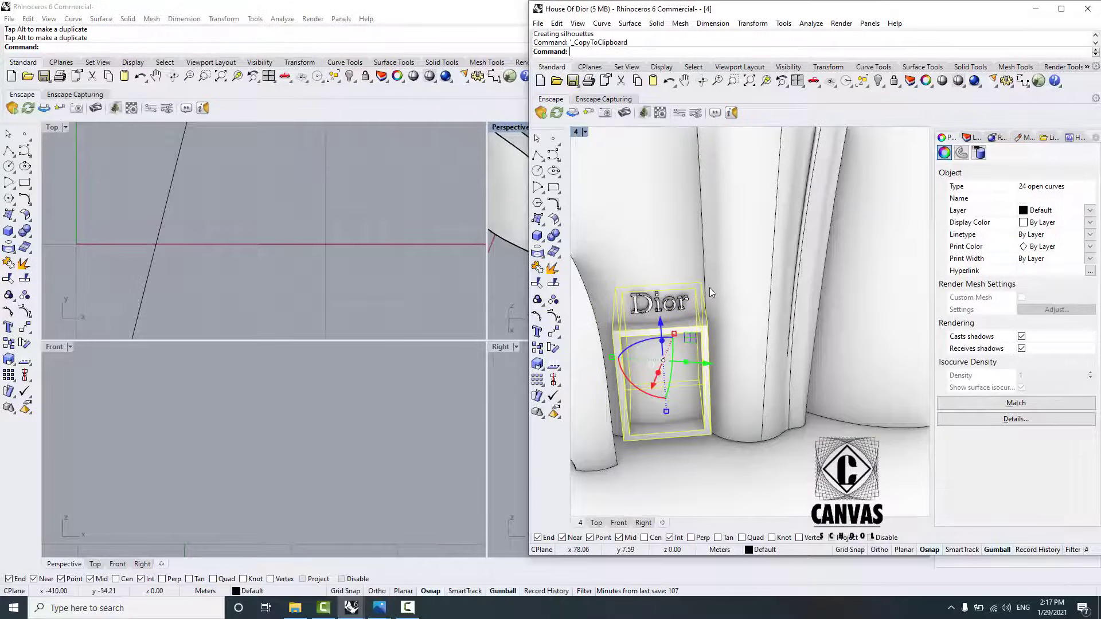
pyautogui.click(358, 222)
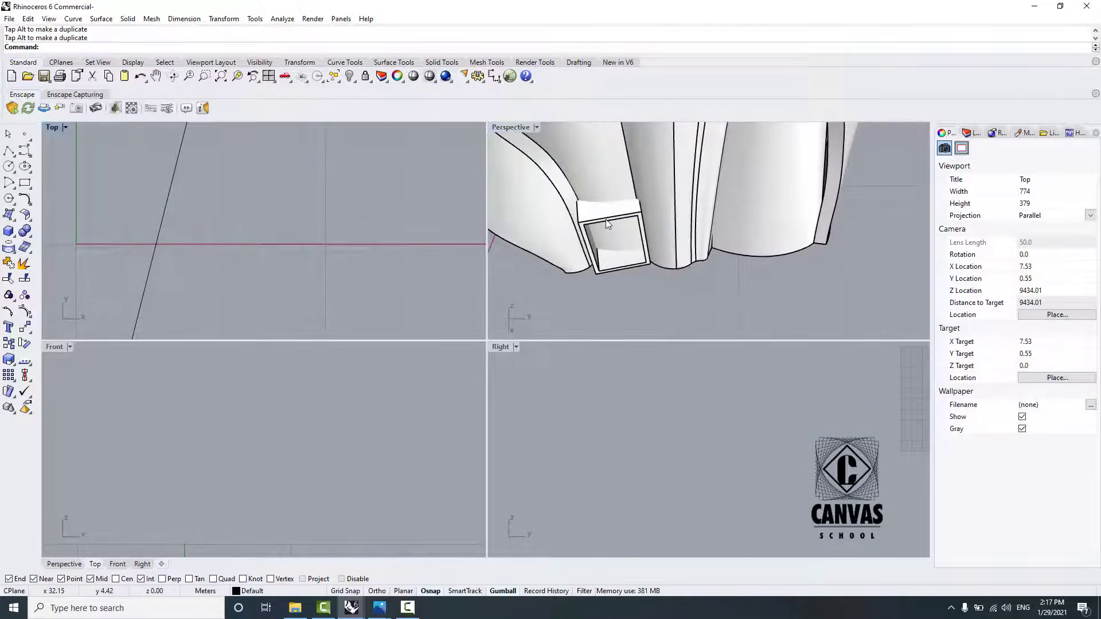
pyautogui.scroll(-3, 610, 220)
pyautogui.scroll(2, 616, 217)
pyautogui.click(616, 214)
pyautogui.scroll(2, 620, 212)
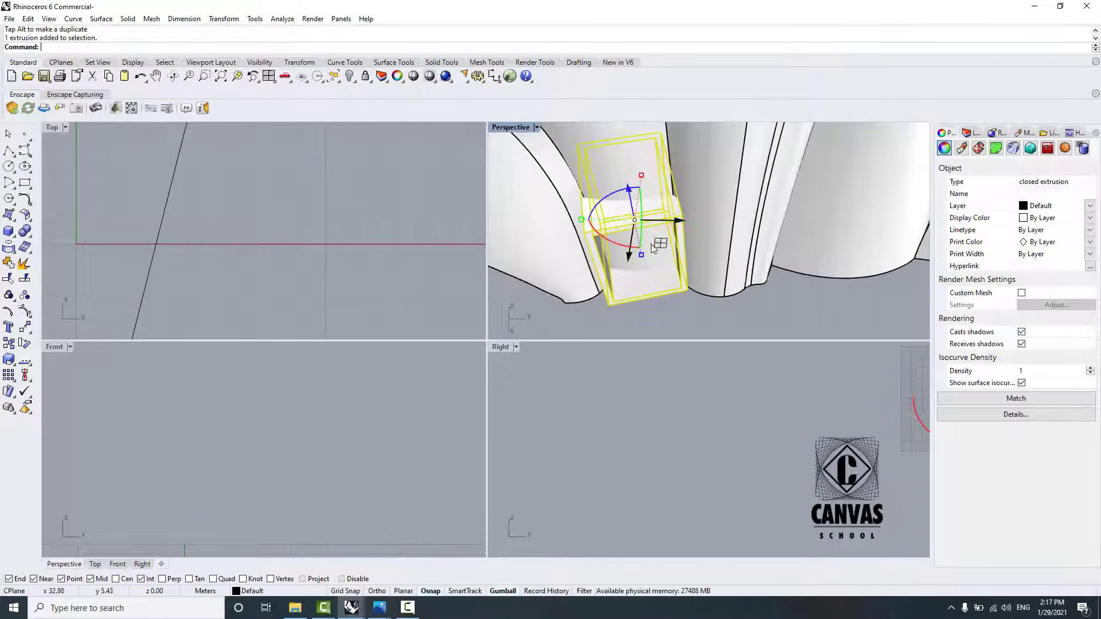
pyautogui.moveTo(658, 243); pyautogui.dragTo(658, 261, button='right')
pyautogui.moveTo(605, 214); pyautogui.dragTo(607, 212)
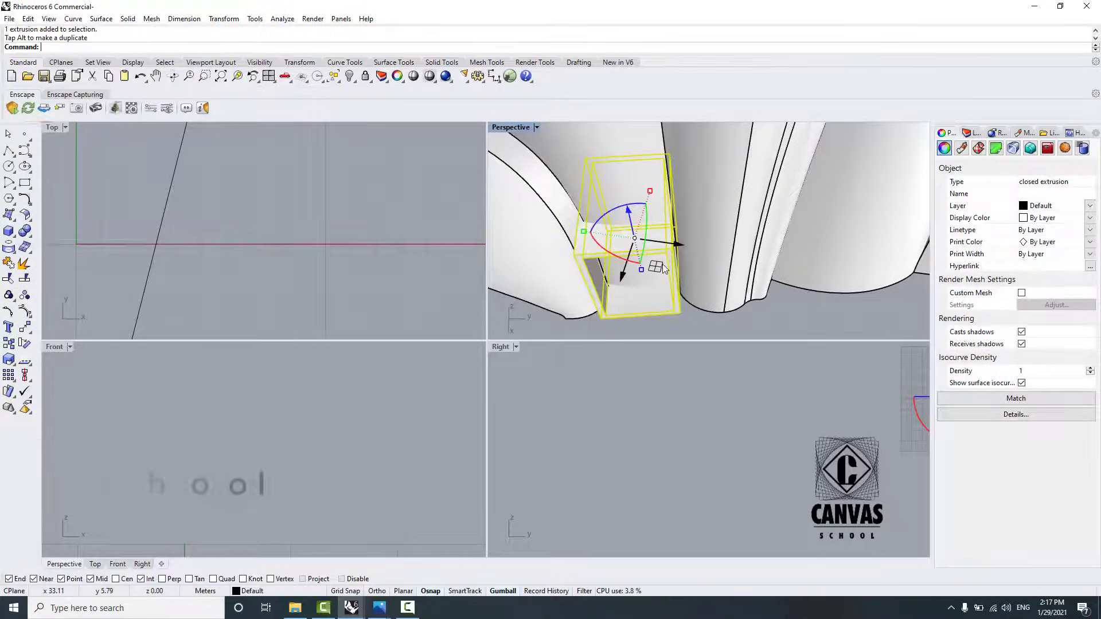
pyautogui.moveTo(656, 265); pyautogui.dragTo(608, 240)
pyautogui.scroll(-5, 668, 238)
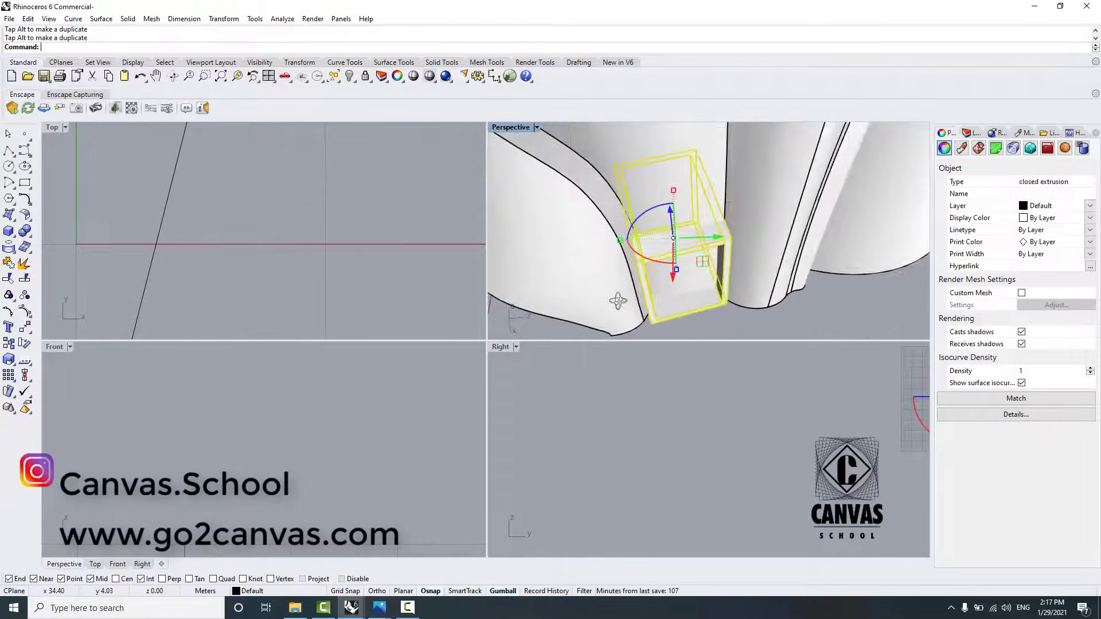
# Step: Try to shift the outermost curved panel beside the frame box and turn the box slightly about the vertical axis
pyautogui.click(644, 215)
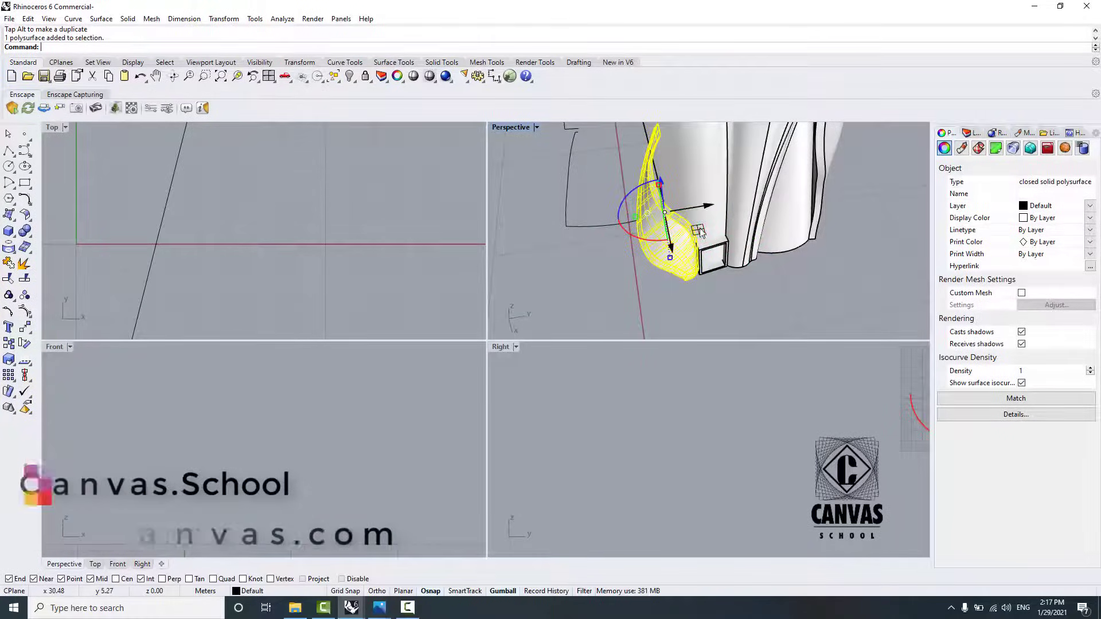
pyautogui.scroll(3, 677, 252)
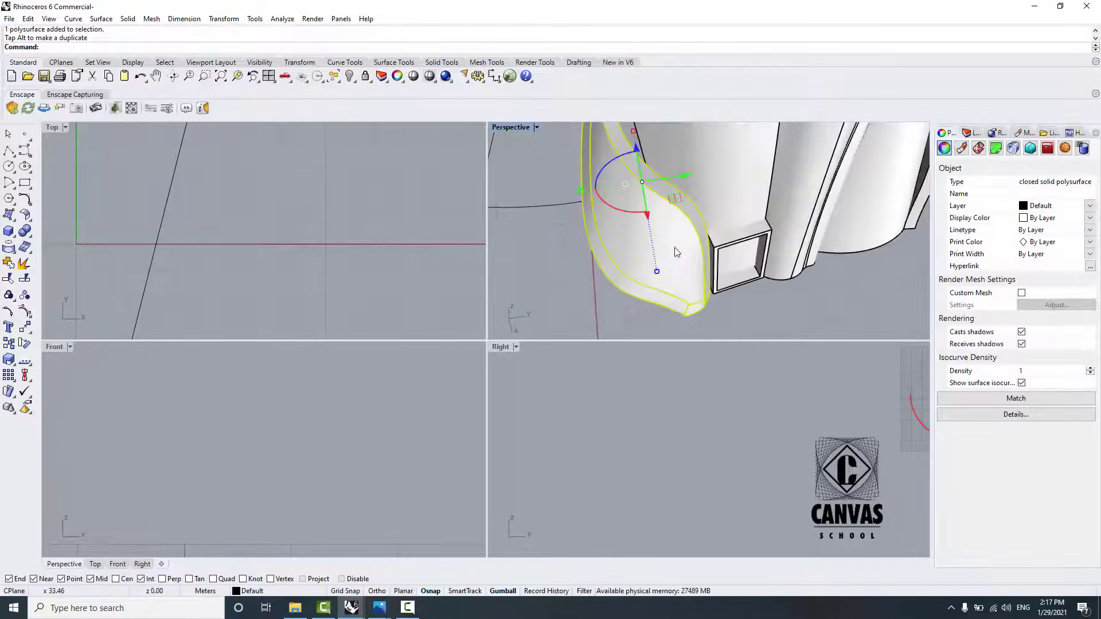
pyautogui.moveTo(679, 204); pyautogui.dragTo(674, 208)
pyautogui.click(757, 288)
pyautogui.moveTo(757, 287); pyautogui.dragTo(629, 197, button='right')
pyautogui.click(629, 198)
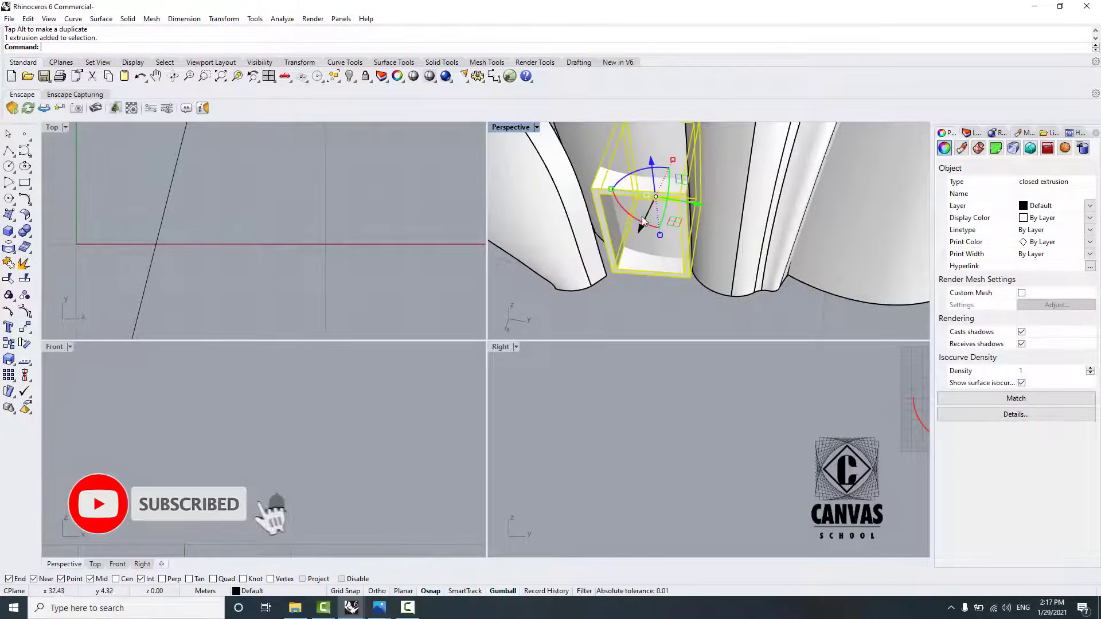
pyautogui.moveTo(621, 176); pyautogui.dragTo(624, 179)
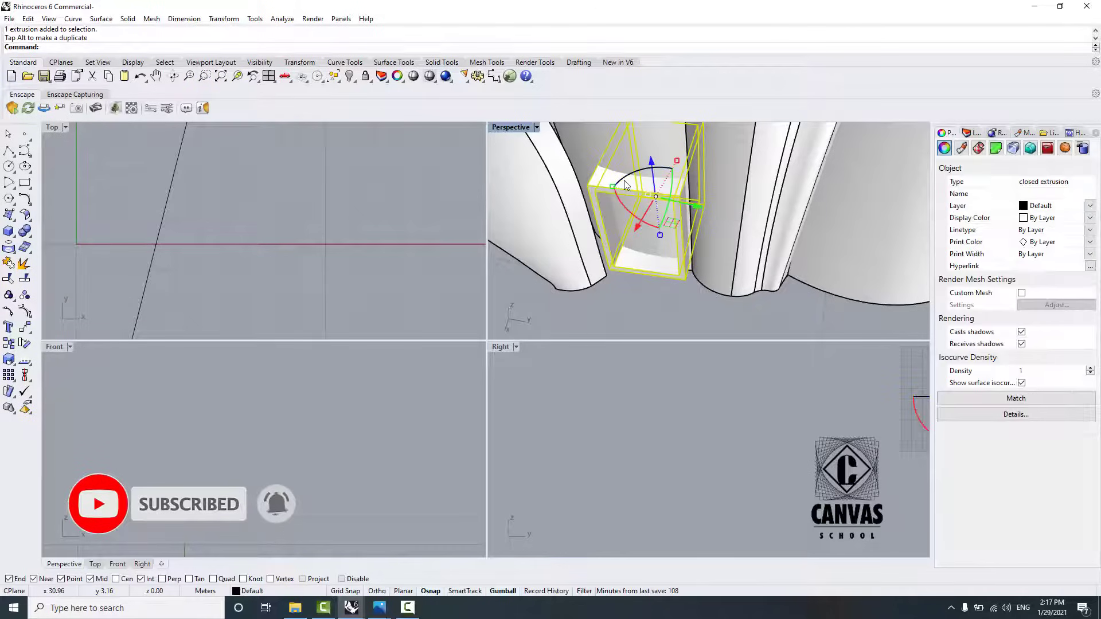
# Step: Undo the latest gumball adjustments of the frame box and the adjacent curved panel
pyautogui.hotkey('ctrl', 'z')
pyautogui.hotkey('ctrl', 'z')
pyautogui.hotkey('ctrl', 'z')
pyautogui.hotkey('ctrl', 'z')
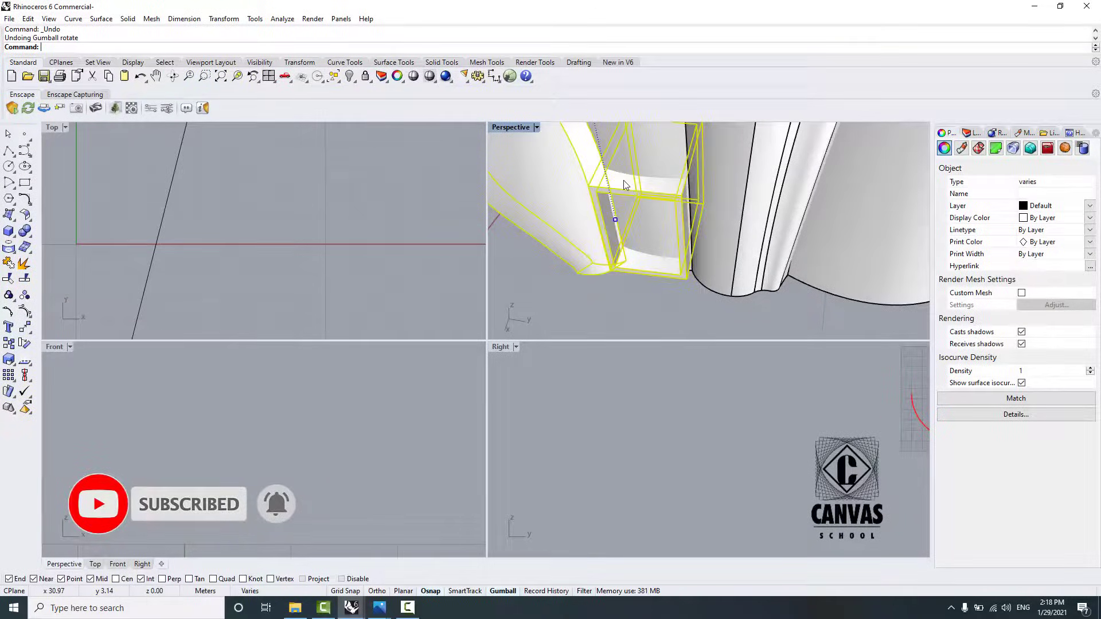
# Step: Reposition the outermost curved panel so that its lower end meets the frame box
pyautogui.click(714, 302)
pyautogui.moveTo(715, 302); pyautogui.dragTo(728, 219, button='right')
pyautogui.scroll(5, 610, 215)
pyautogui.click(610, 216)
pyautogui.scroll(-4, 727, 218)
pyautogui.scroll(3, 732, 222)
pyautogui.moveTo(775, 194); pyautogui.dragTo(781, 209)
pyautogui.scroll(-9, 768, 228)
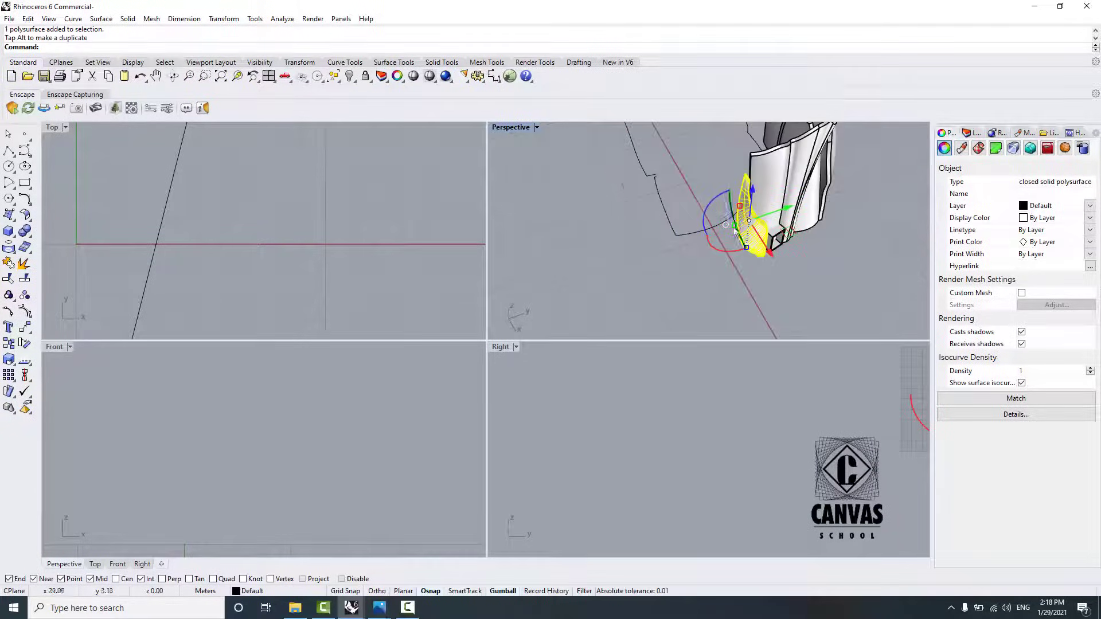
pyautogui.click(797, 259)
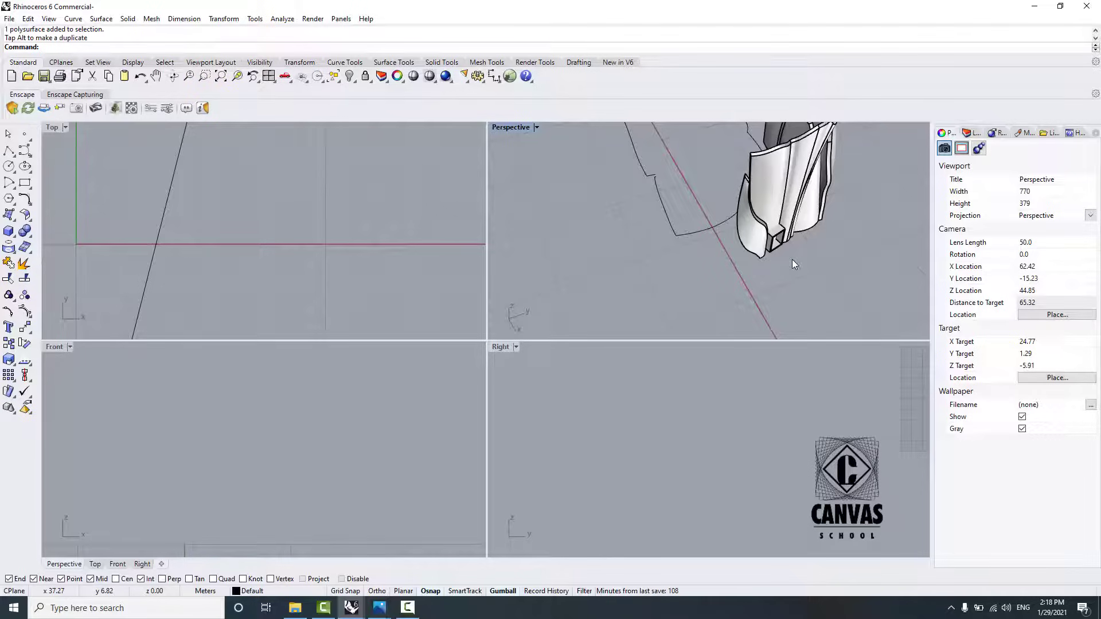
# Step: Create a text object reading "Dior" in Bell MT, 1 m high with curves as output, on the ground in front of the facade
pyautogui.scroll(2, 782, 259)
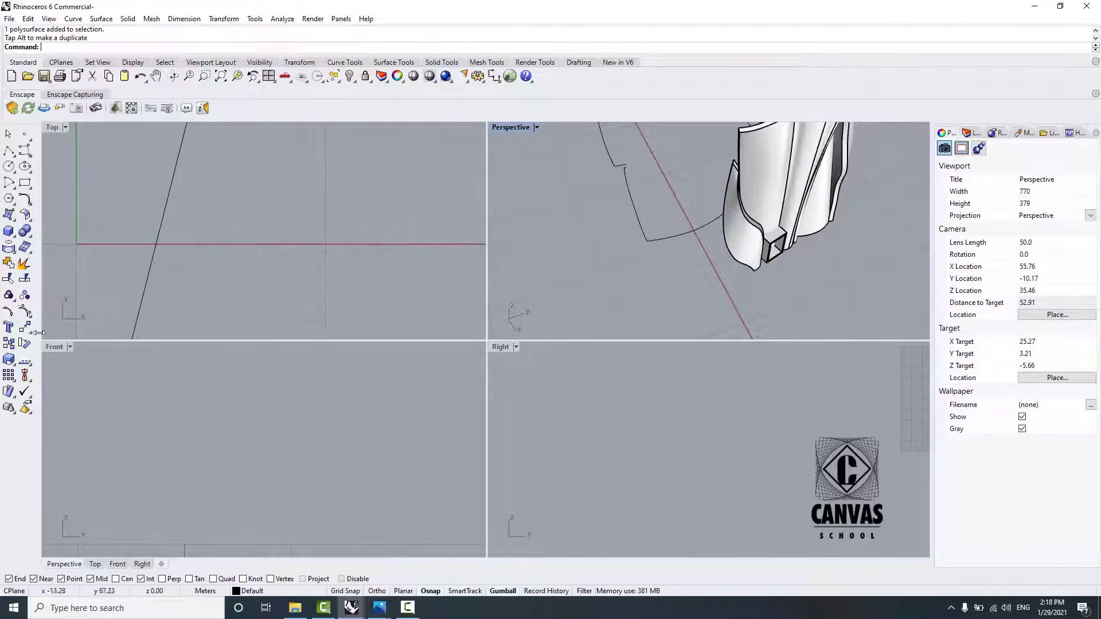
pyautogui.click(8, 327)
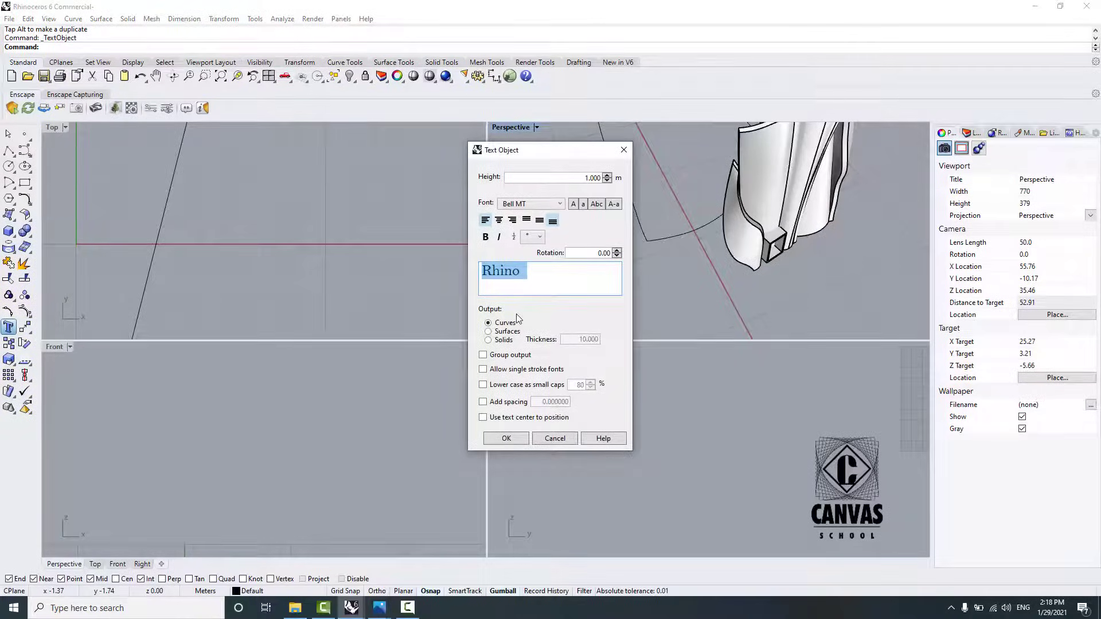
pyautogui.write('dio')
pyautogui.press('BackSpace')
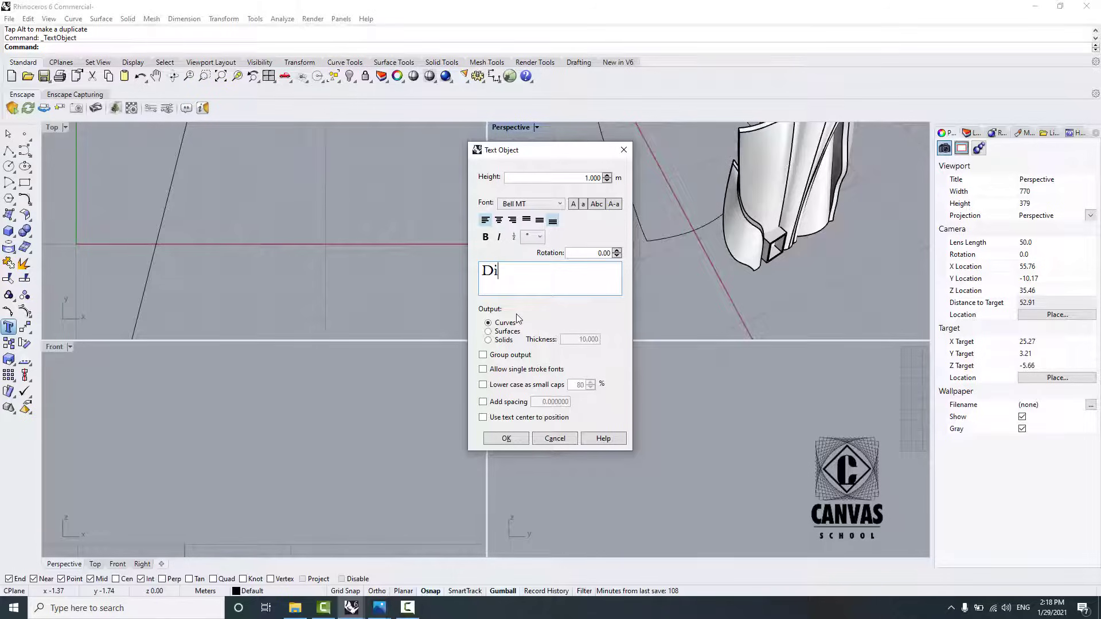
pyautogui.click(506, 438)
pyautogui.click(703, 266)
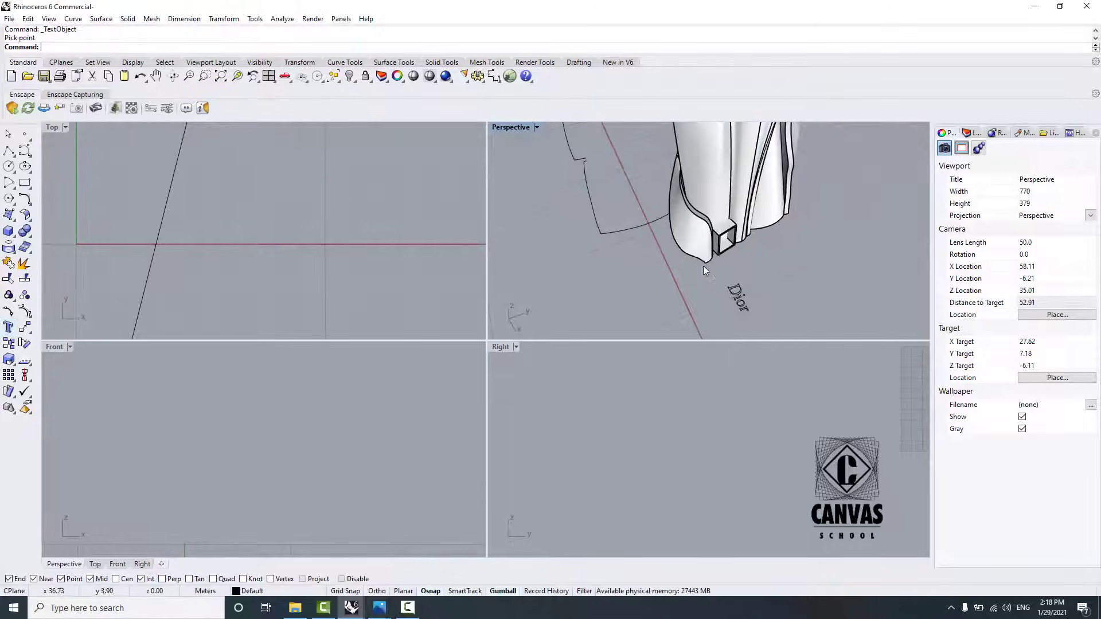
# Step: Extrude the Dior text curves with ExtrudeCrv into shallow solid letters
pyautogui.scroll(6, 701, 269)
pyautogui.scroll(-4, 776, 297)
pyautogui.moveTo(687, 284); pyautogui.dragTo(786, 288, button='right')
pyautogui.scroll(2, 667, 269)
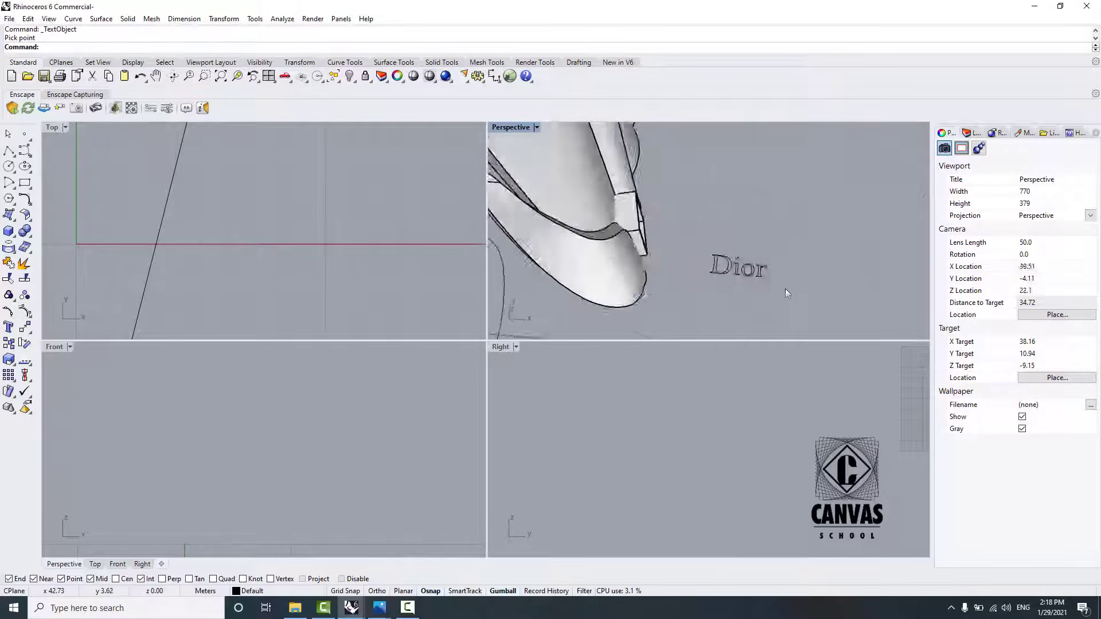
pyautogui.scroll(5, 786, 288)
pyautogui.moveTo(741, 205); pyautogui.dragTo(586, 260)
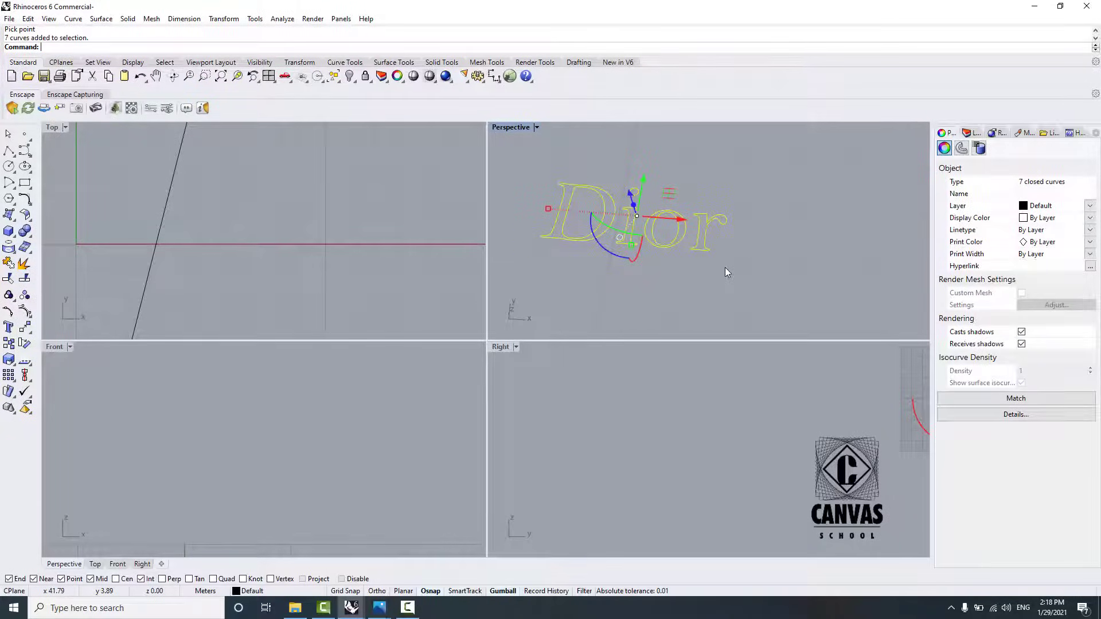
pyautogui.write('ExtrudeSrf')
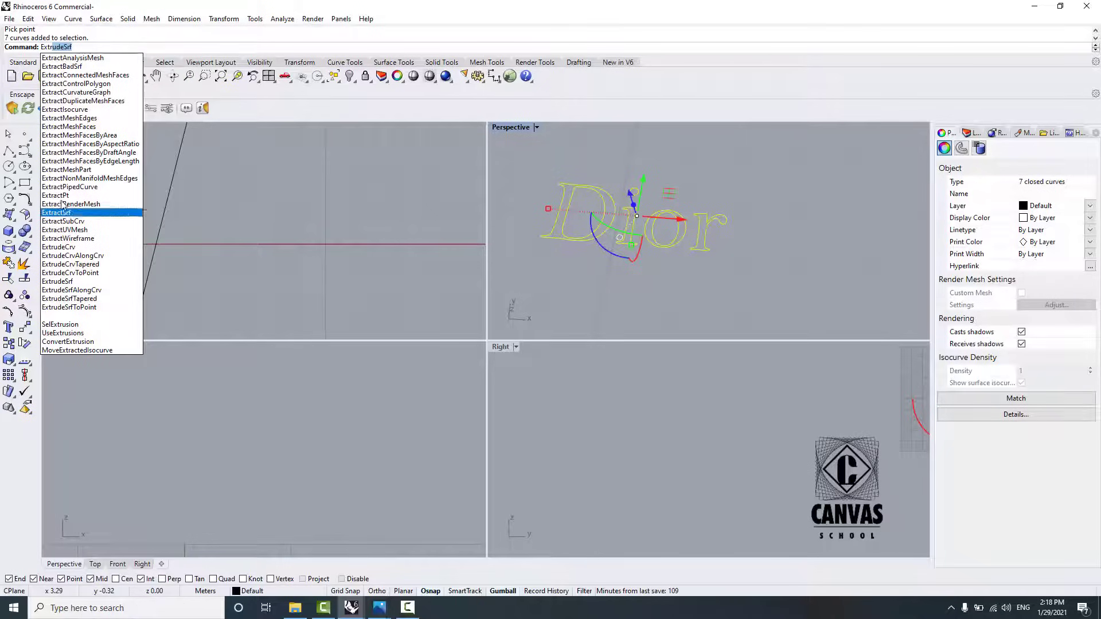
pyautogui.click(60, 246)
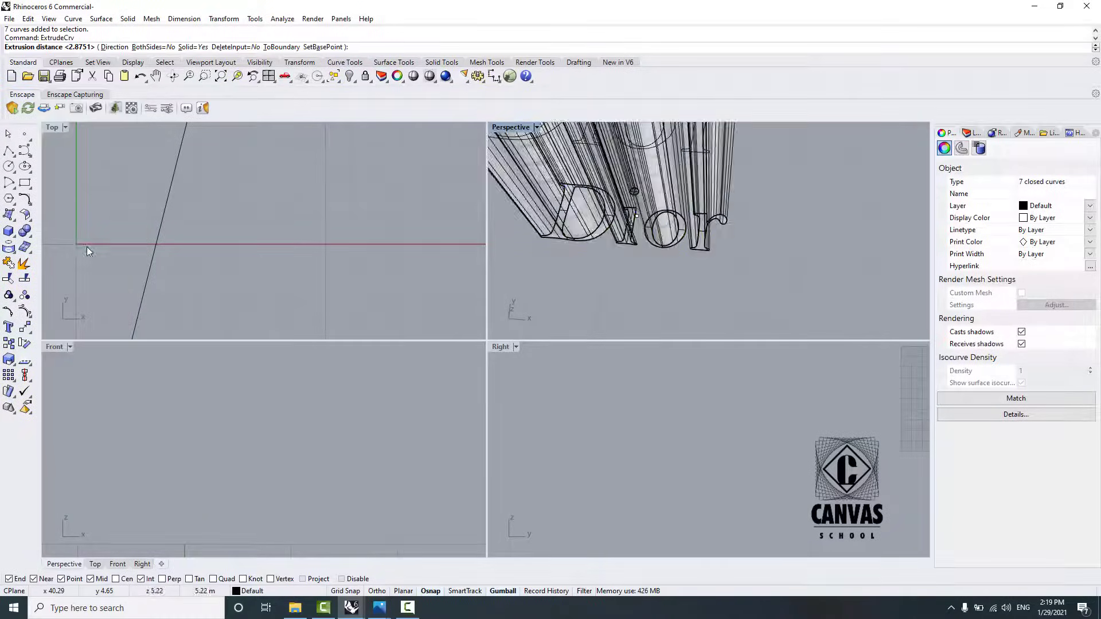
pyautogui.scroll(-2, 777, 146)
pyautogui.scroll(4, 759, 194)
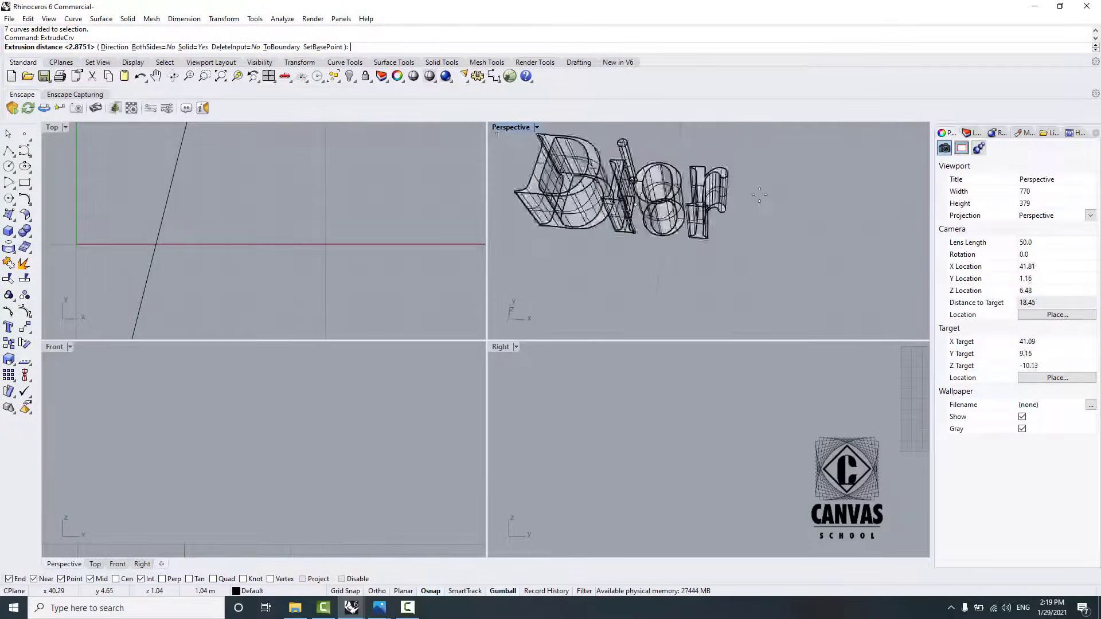
pyautogui.click(706, 204)
pyautogui.click(741, 181)
# Step: Select only the extruded Dior letters, including the dot of the i, and move them off their source curves
pyautogui.scroll(-7, 734, 185)
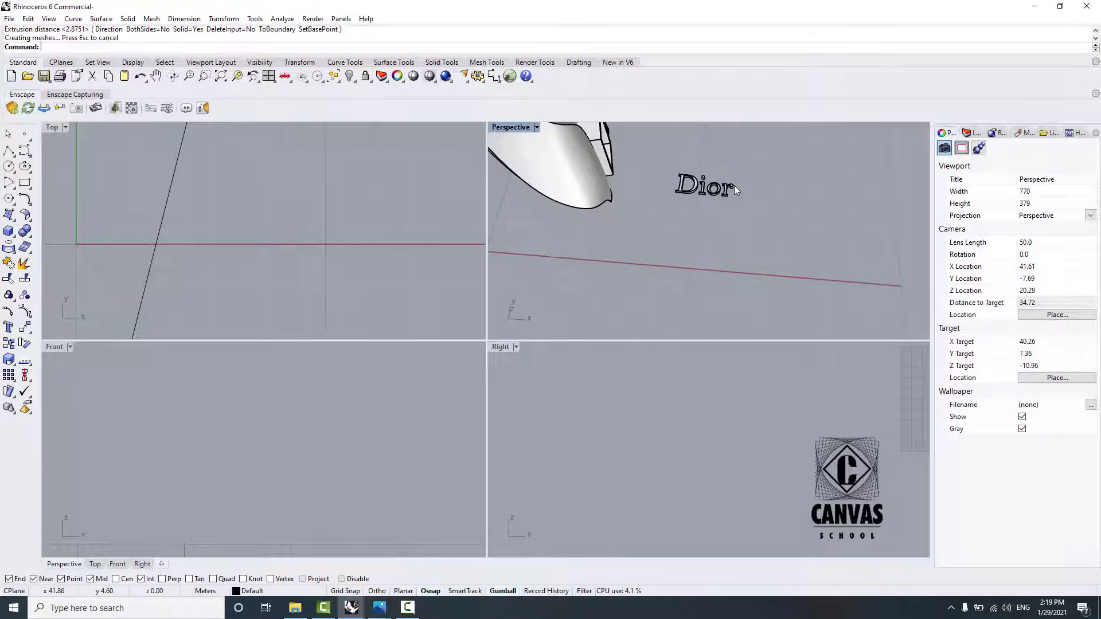
pyautogui.scroll(3, 734, 185)
pyautogui.moveTo(611, 257); pyautogui.dragTo(798, 170)
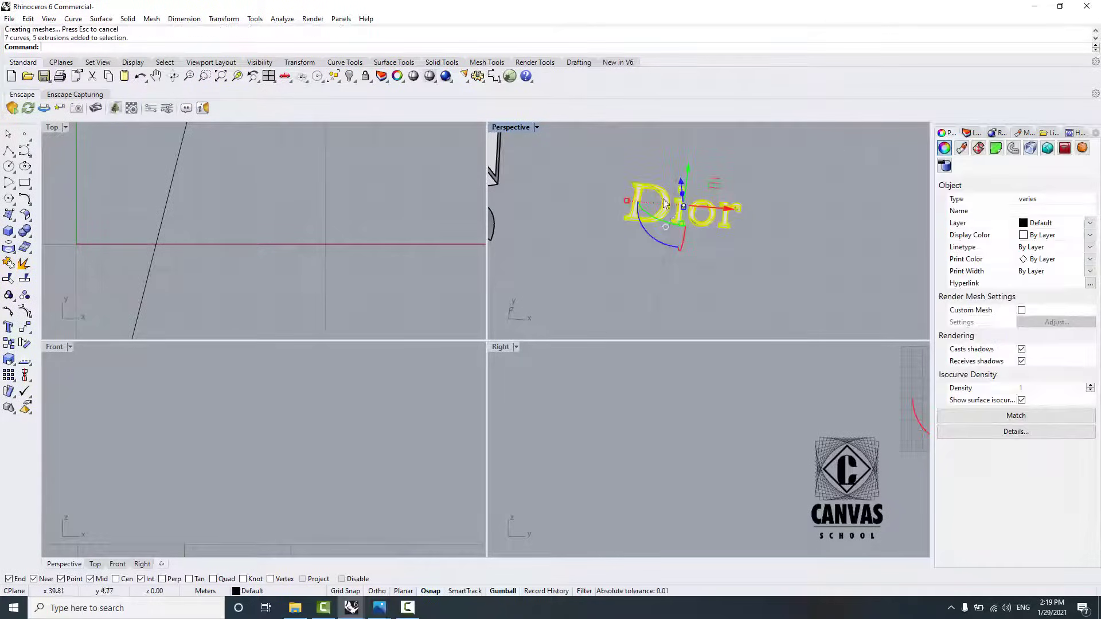
pyautogui.press('Escape')
pyautogui.scroll(2, 682, 205)
pyautogui.click(641, 216)
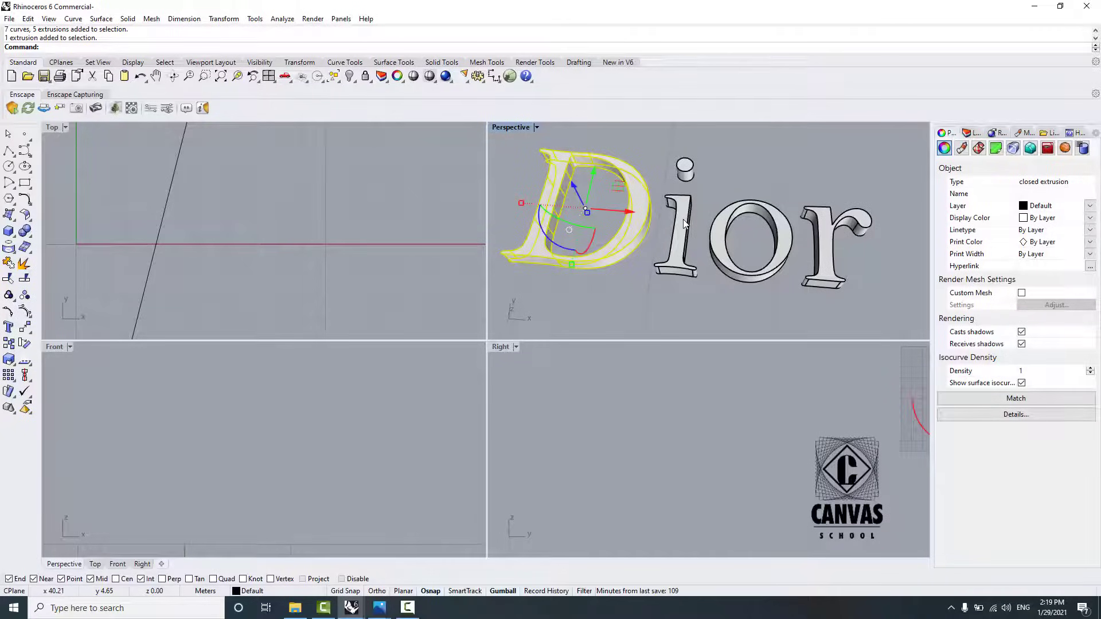
pyautogui.keyDown('shift'); pyautogui.click(685, 223); pyautogui.keyUp('shift')
pyautogui.keyDown('shift'); pyautogui.click(735, 213); pyautogui.keyUp('shift')
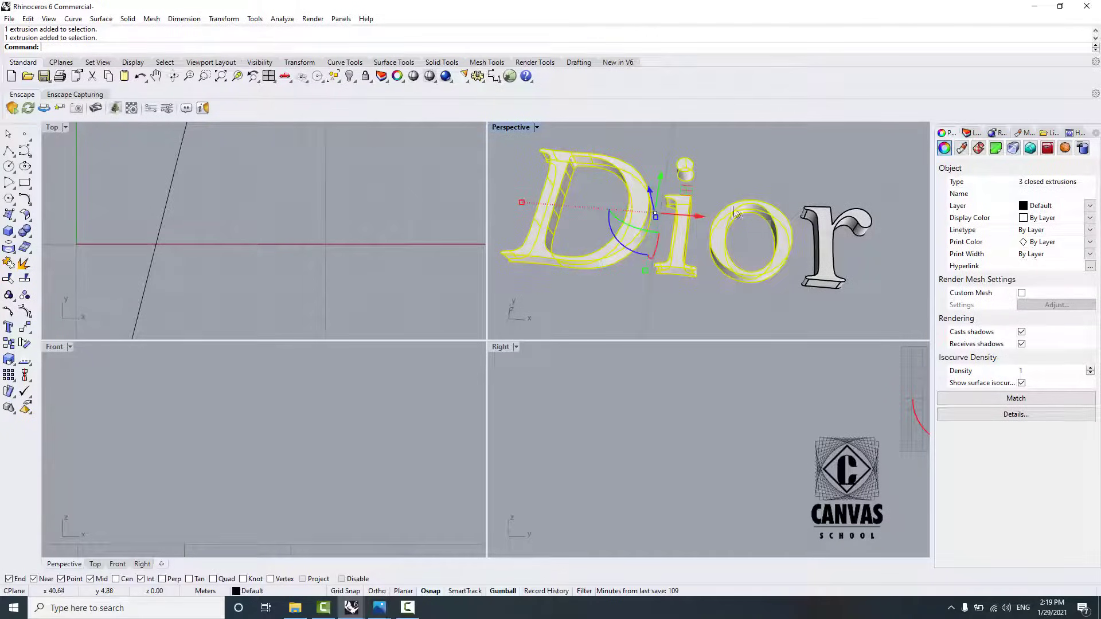
pyautogui.keyDown('shift'); pyautogui.click(831, 228); pyautogui.keyUp('shift')
pyautogui.scroll(-7, 736, 233)
pyautogui.moveTo(736, 230); pyautogui.dragTo(701, 150)
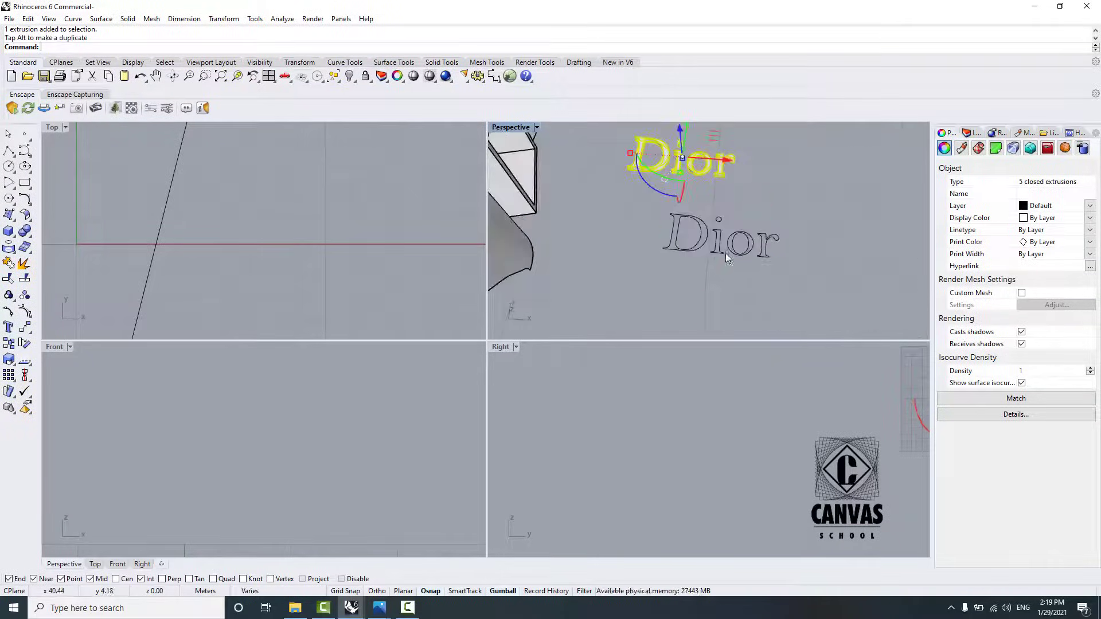
# Step: Stand the solid Dior letters upright and turn them to face outward from the facade
pyautogui.moveTo(726, 254)
pyautogui.mouseDown(button='right')
pyautogui.moveTo(754, 296)
pyautogui.moveTo(757, 229)
pyautogui.moveTo(746, 251)
pyautogui.mouseUp(button='right')
pyautogui.moveTo(660, 229); pyautogui.dragTo(708, 193)
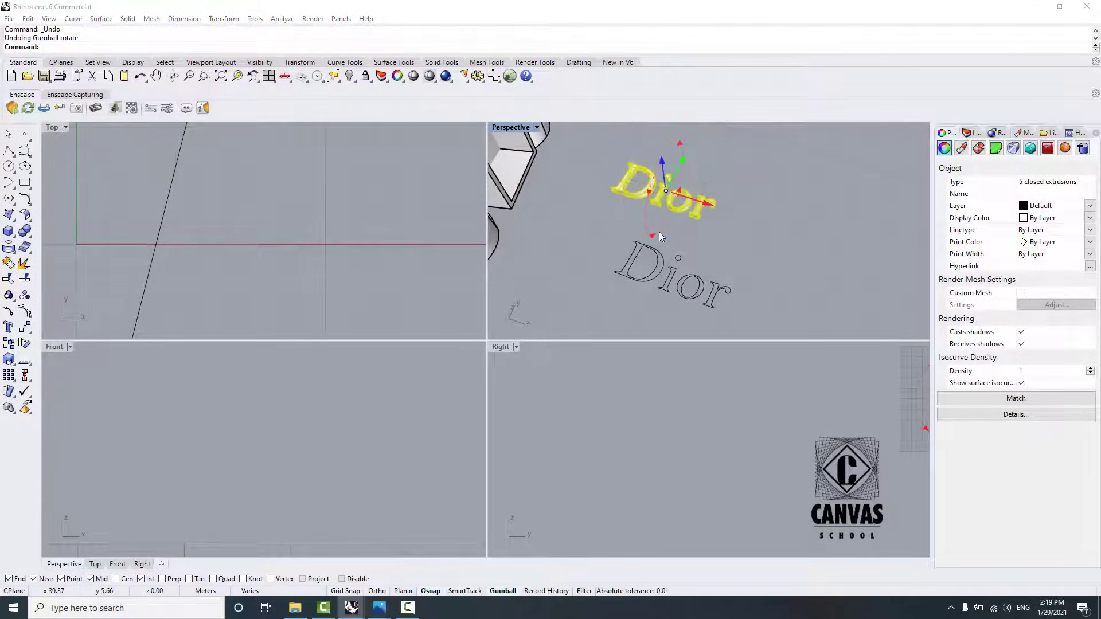
pyautogui.moveTo(659, 232); pyautogui.dragTo(623, 212)
pyautogui.moveTo(622, 213); pyautogui.dragTo(633, 245, button='right')
pyautogui.moveTo(632, 241); pyautogui.dragTo(615, 175)
pyautogui.moveTo(620, 183); pyautogui.dragTo(659, 273, button='right')
pyautogui.moveTo(633, 220); pyautogui.dragTo(639, 178)
# Step: Position the upright Dior letters over the top of the frame box, against the curved wall behind it
pyautogui.scroll(5, 634, 195)
pyautogui.scroll(4, 639, 181)
pyautogui.moveTo(677, 234)
pyautogui.mouseDown(button='right')
pyautogui.moveTo(583, 210)
pyautogui.moveTo(598, 189)
pyautogui.moveTo(590, 198)
pyautogui.moveTo(607, 221)
pyautogui.moveTo(582, 221)
pyautogui.moveTo(604, 216)
pyautogui.moveTo(665, 241)
pyautogui.mouseUp(button='right')
pyautogui.moveTo(686, 161); pyautogui.dragTo(685, 147)
pyautogui.moveTo(772, 223); pyautogui.dragTo(615, 270, button='right')
pyautogui.moveTo(726, 297); pyautogui.dragTo(733, 304)
pyautogui.moveTo(646, 265); pyautogui.dragTo(678, 254, button='right')
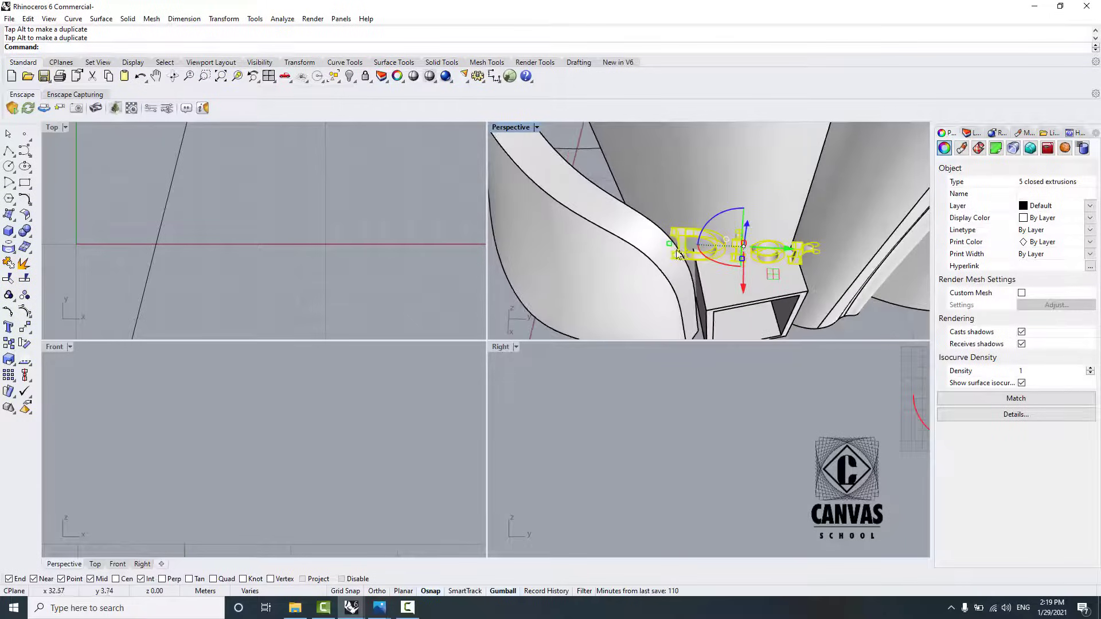
# Step: Scale the Dior letters down to about the frame box's width and rotate them slightly to line up with the curved wall
pyautogui.moveTo(669, 246); pyautogui.dragTo(700, 248)
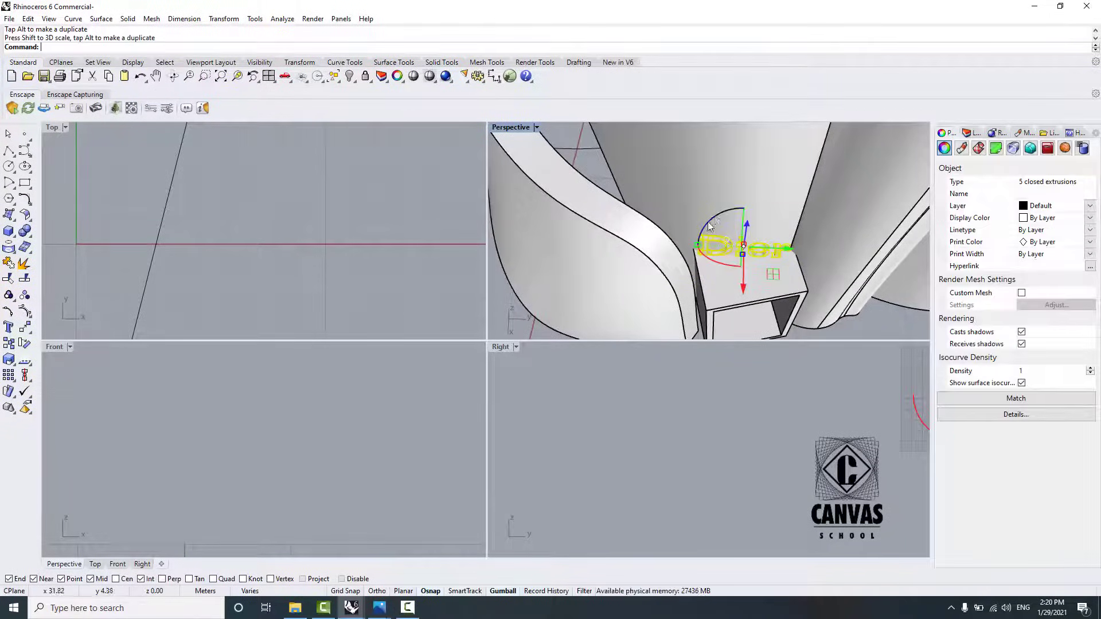
pyautogui.click(713, 220)
pyautogui.scroll(5, 754, 261)
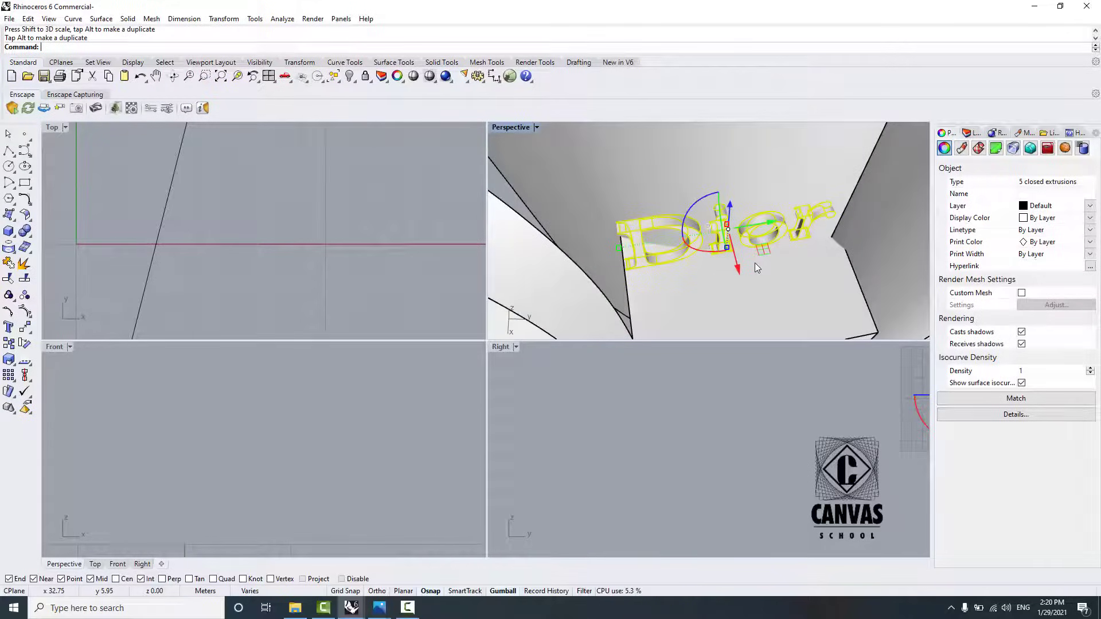
pyautogui.moveTo(689, 214); pyautogui.dragTo(699, 220)
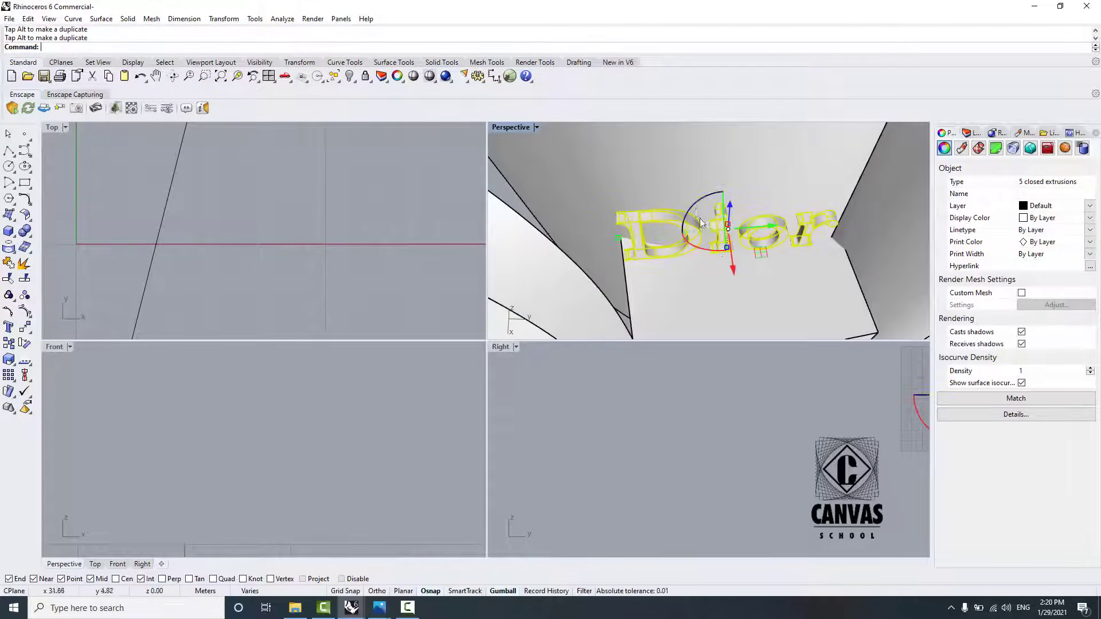
# Step: Examine how the Dior letters sit on top of the frame box, between the curved panels
pyautogui.scroll(-8, 753, 294)
pyautogui.moveTo(754, 294); pyautogui.dragTo(751, 258, button='right')
pyautogui.click(768, 245)
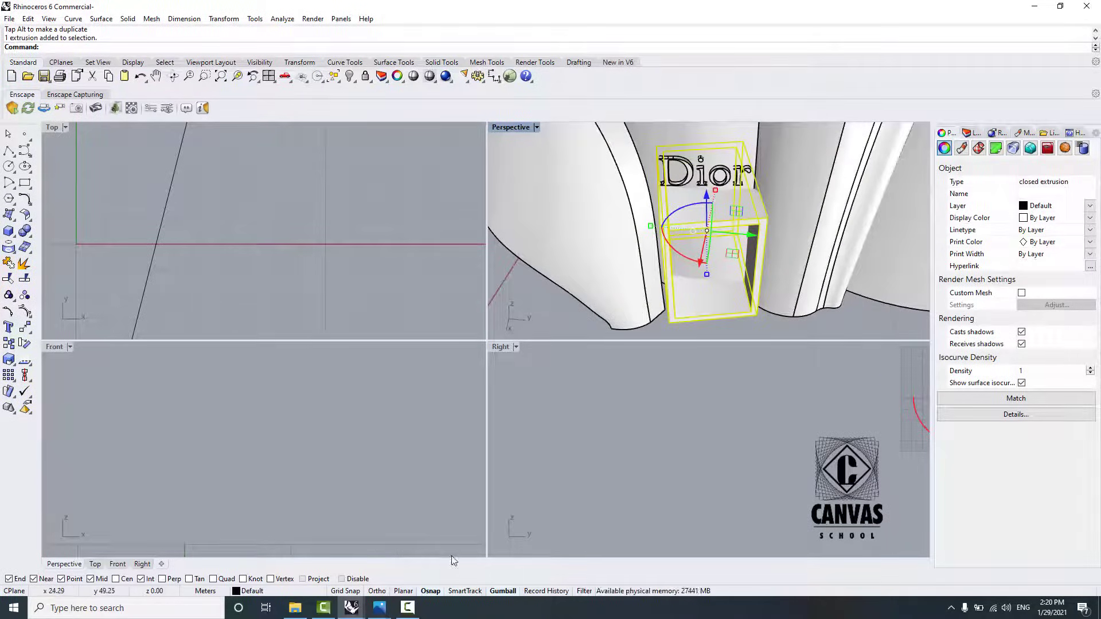
pyautogui.scroll(-5, 679, 301)
pyautogui.scroll(7, 708, 202)
pyautogui.scroll(-7, 707, 202)
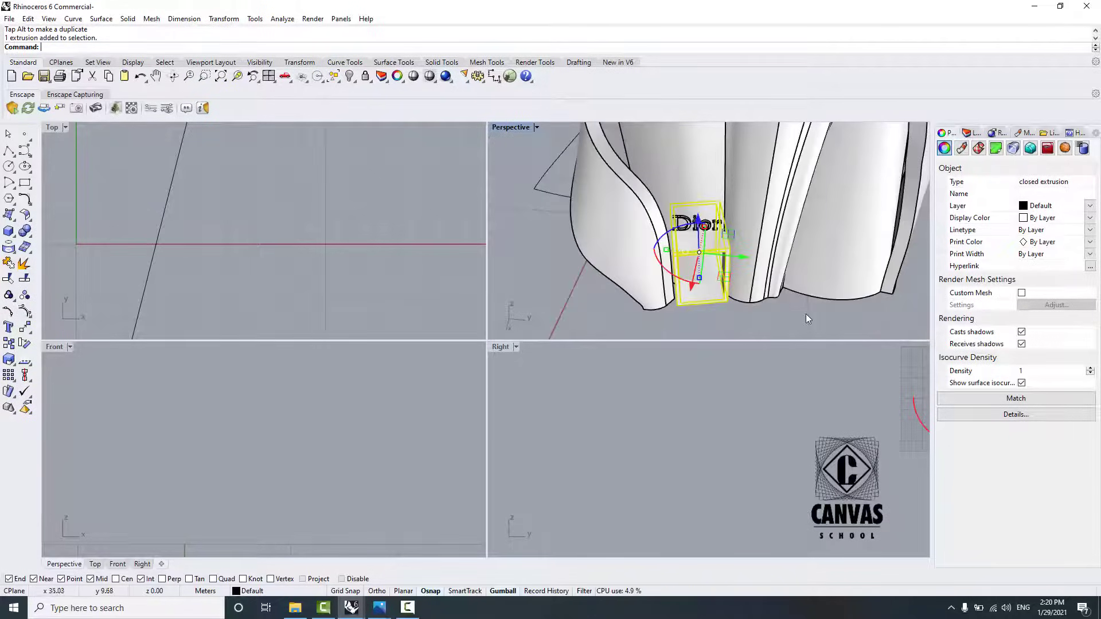
pyautogui.click(807, 314)
pyautogui.scroll(3, 728, 254)
pyautogui.moveTo(727, 259)
pyautogui.mouseDown(button='right')
pyautogui.moveTo(660, 268)
pyautogui.moveTo(721, 273)
pyautogui.moveTo(717, 247)
pyautogui.mouseUp(button='right')
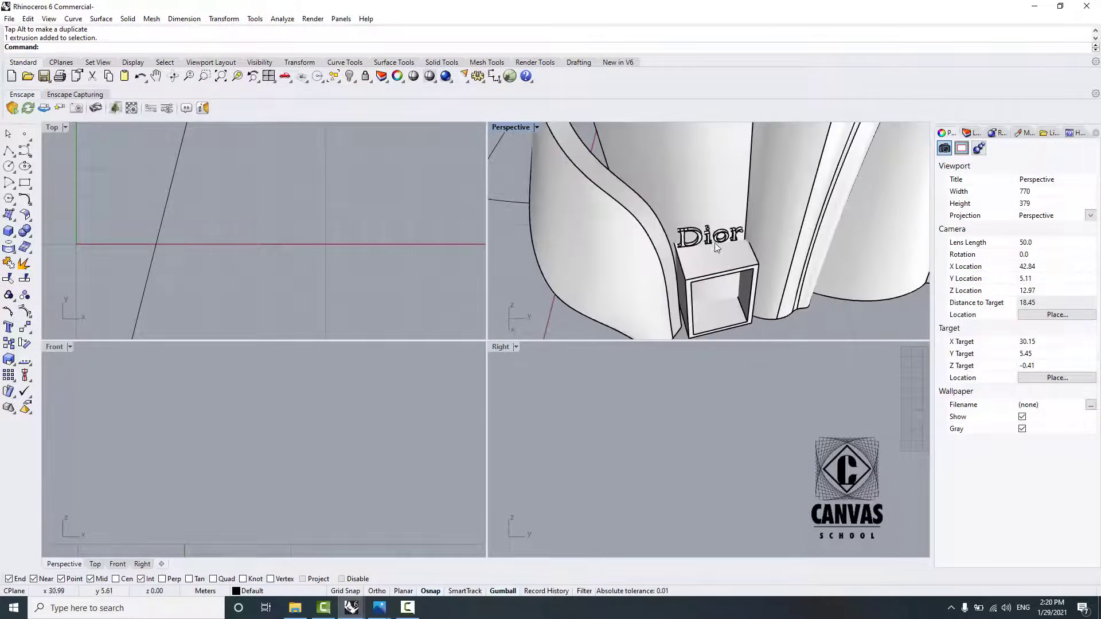
pyautogui.scroll(4, 711, 247)
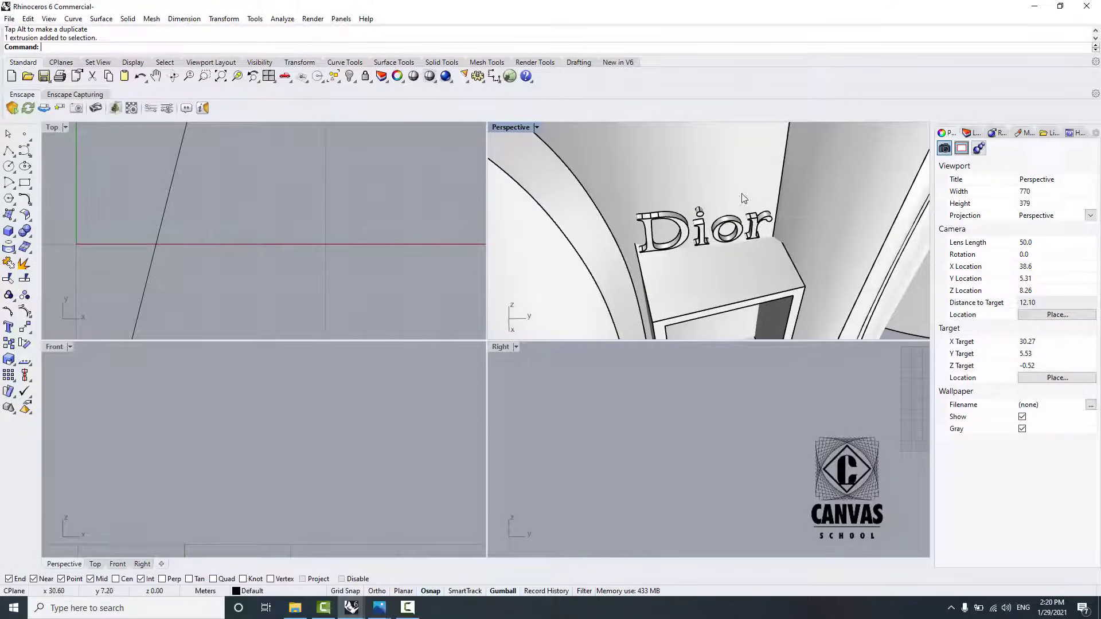
# Step: Switch to the House Of Dior file and add its extruded Dior letters to the selected frame box, excluding the letters' curves
pyautogui.moveTo(407, 612)
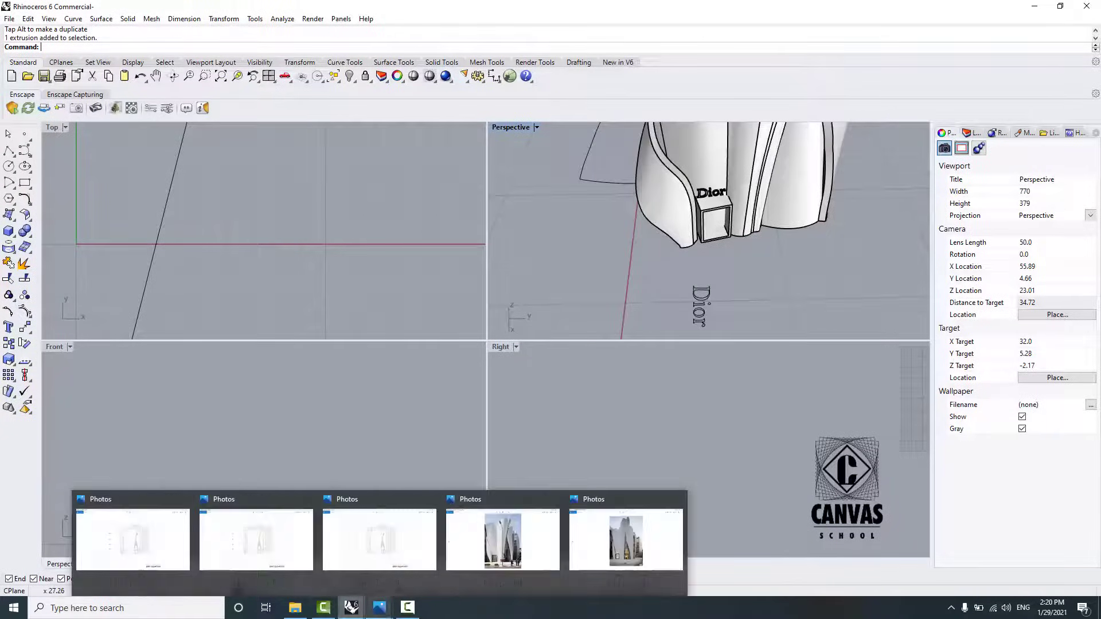
pyautogui.moveTo(353, 612)
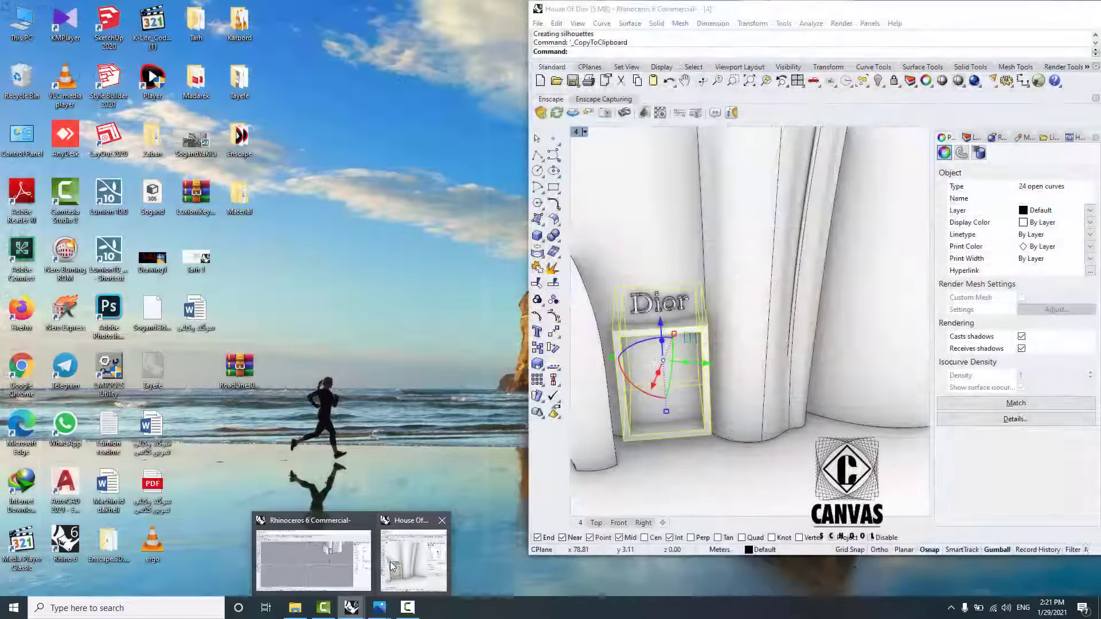
pyautogui.click(430, 555)
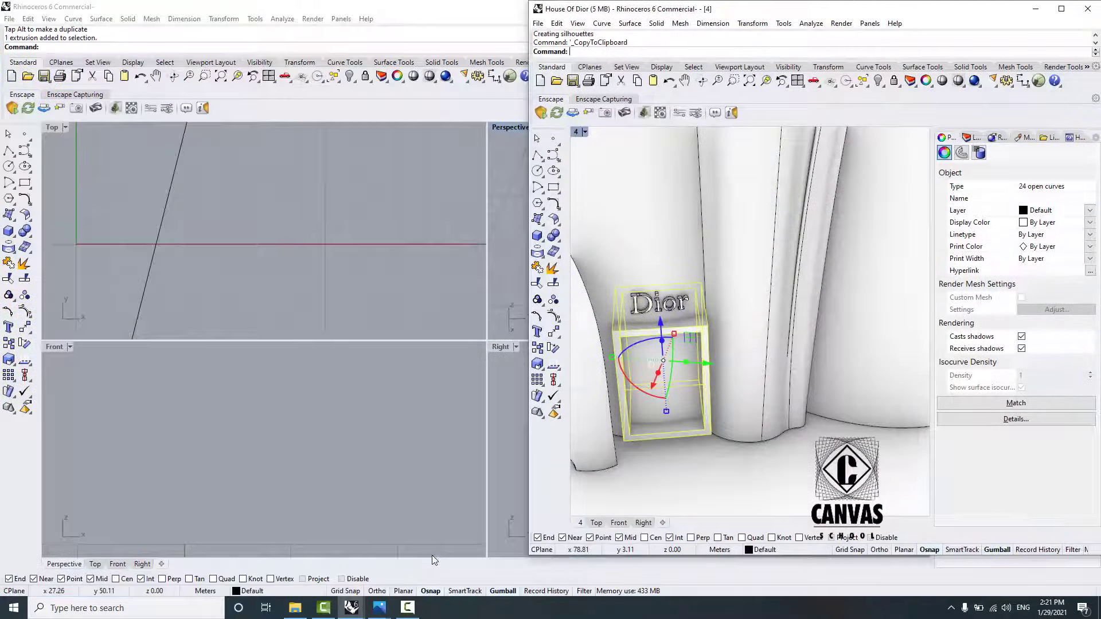
pyautogui.scroll(2, 696, 303)
pyautogui.scroll(2, 682, 301)
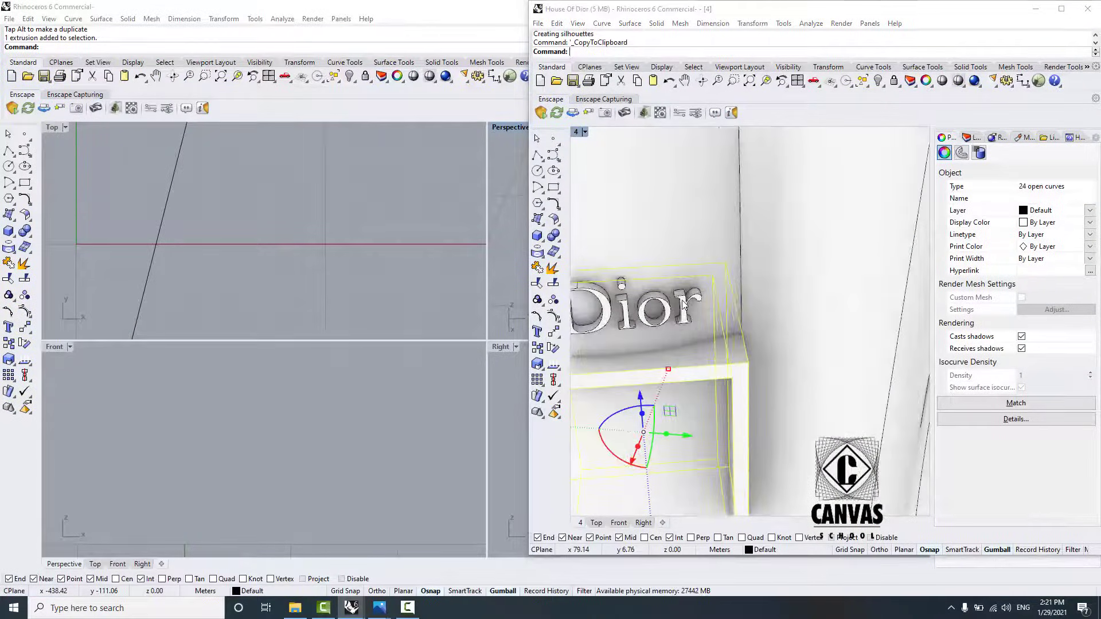
pyautogui.click(683, 302)
pyautogui.click(721, 358)
pyautogui.click(660, 301)
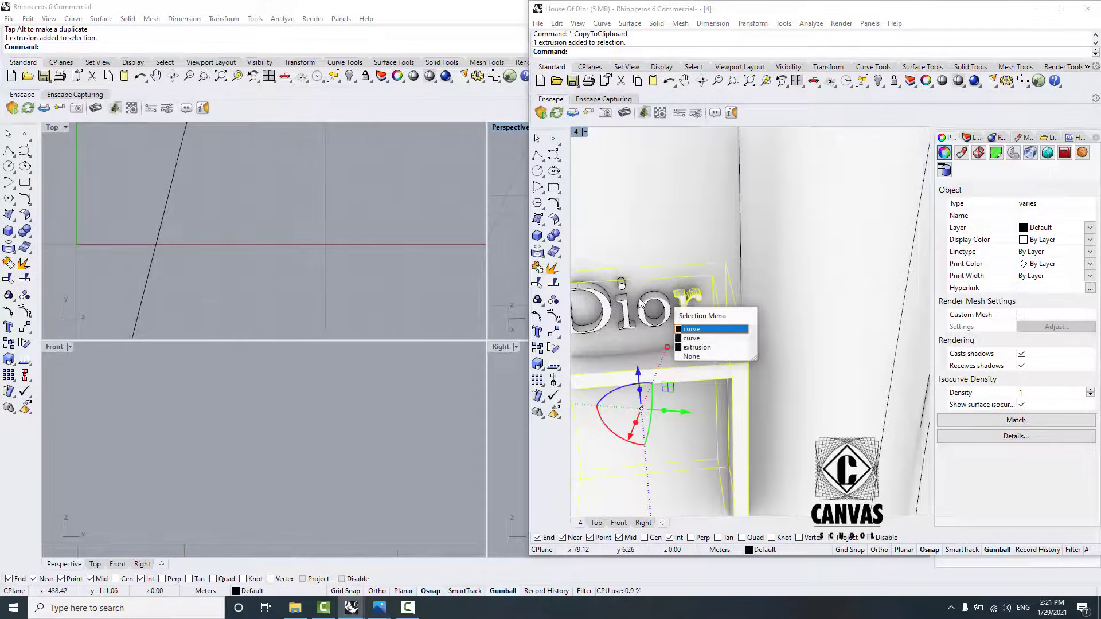
pyautogui.click(713, 348)
pyautogui.click(629, 304)
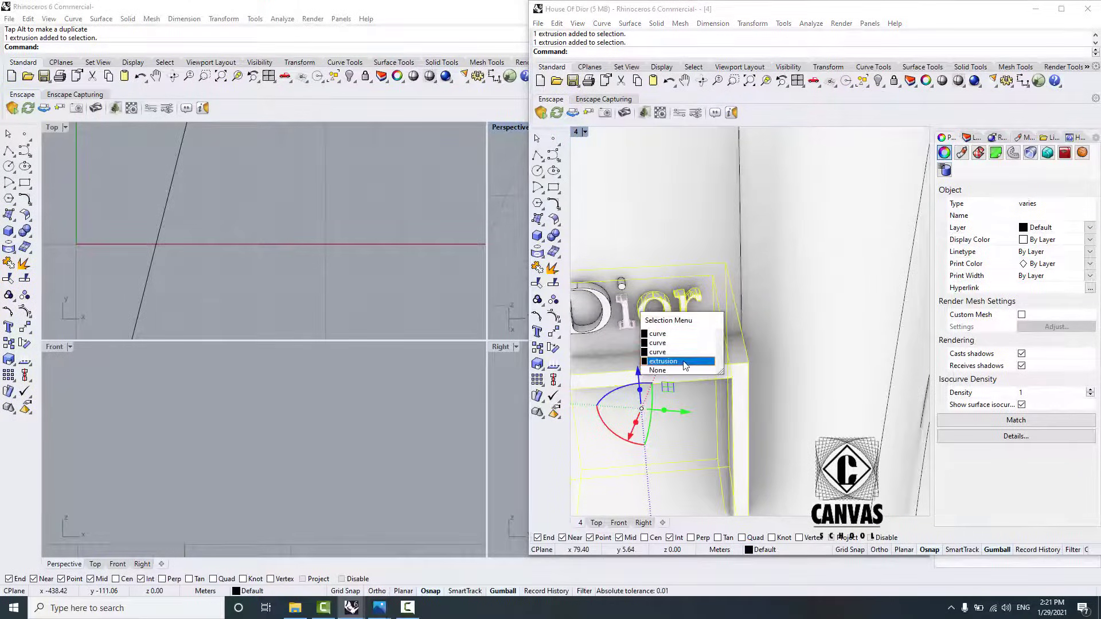
pyautogui.click(671, 355)
pyautogui.click(636, 300)
pyautogui.click(652, 344)
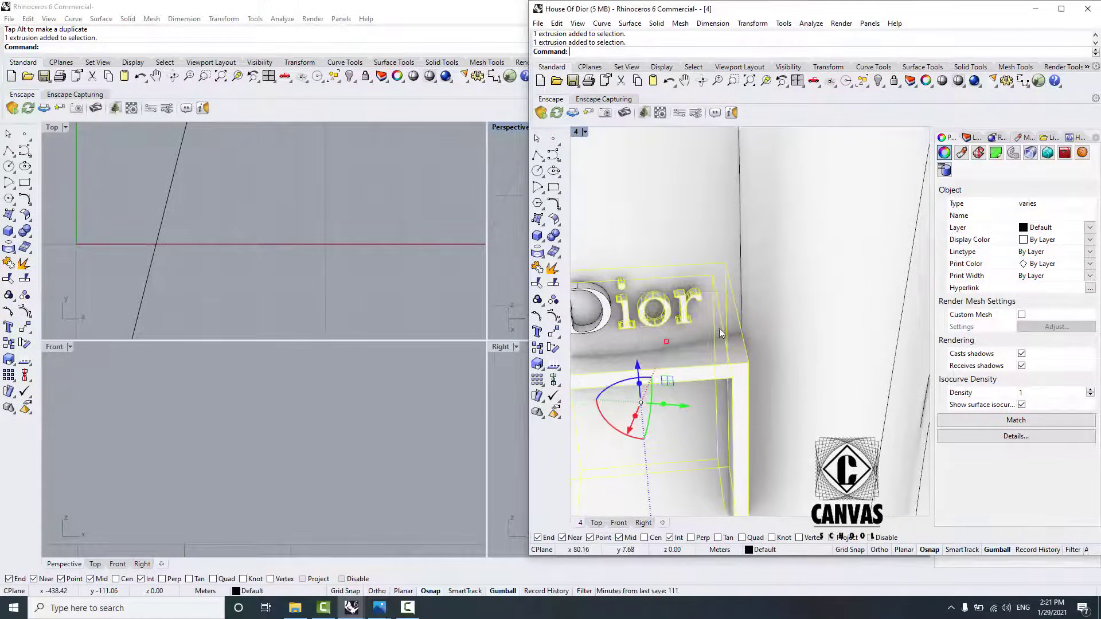
pyautogui.scroll(-2, 668, 332)
pyautogui.click(668, 332)
pyautogui.click(711, 373)
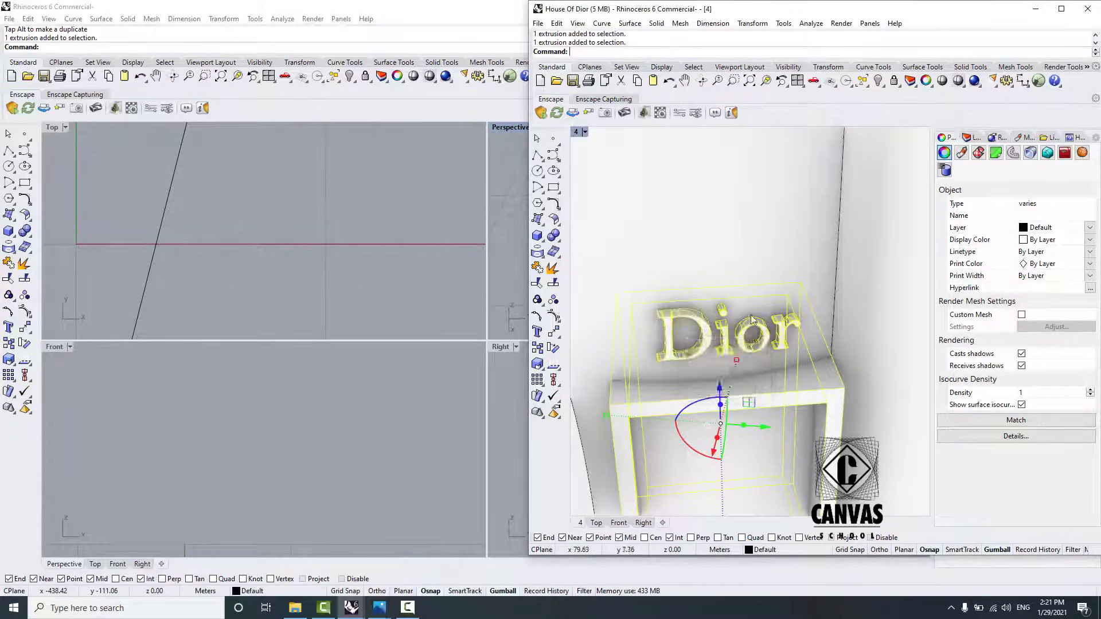
# Step: Add the outermost curved panel and the rounded polysurface behind it to the selection, and copy all the selected parts
pyautogui.scroll(-3, 722, 343)
pyautogui.scroll(-3, 721, 343)
pyautogui.click(688, 327)
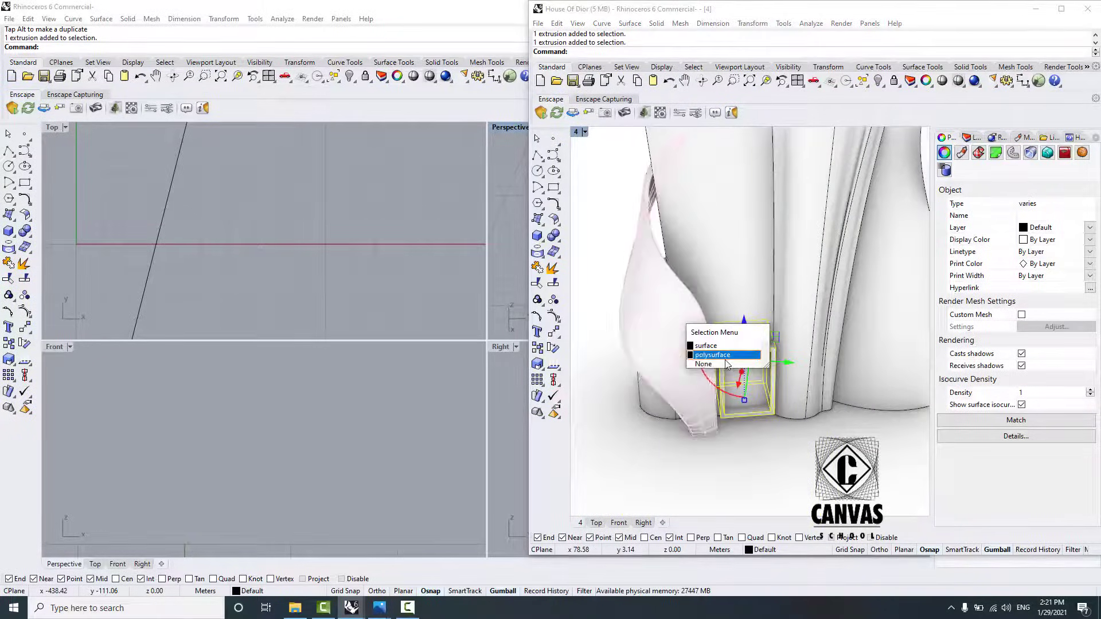
pyautogui.click(726, 358)
pyautogui.moveTo(726, 359); pyautogui.dragTo(803, 404, button='right')
pyautogui.keyDown('shift'); pyautogui.click(784, 417); pyautogui.keyUp('shift')
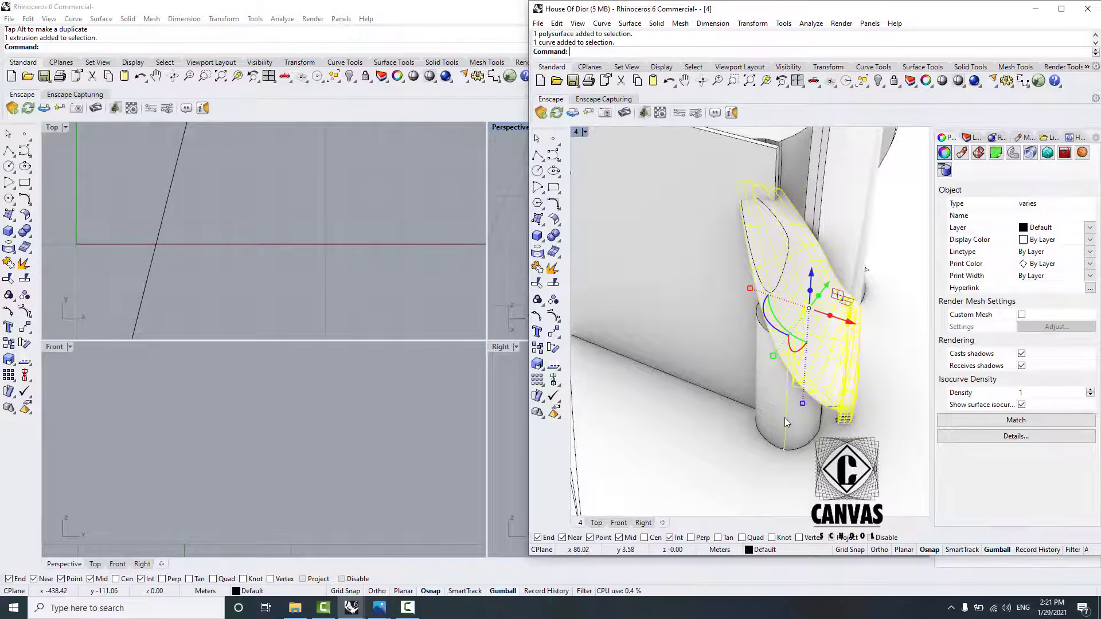
pyautogui.keyDown('ctrl'); pyautogui.click(787, 428); pyautogui.keyUp('ctrl')
pyautogui.keyDown('shift'); pyautogui.click(794, 425); pyautogui.keyUp('shift')
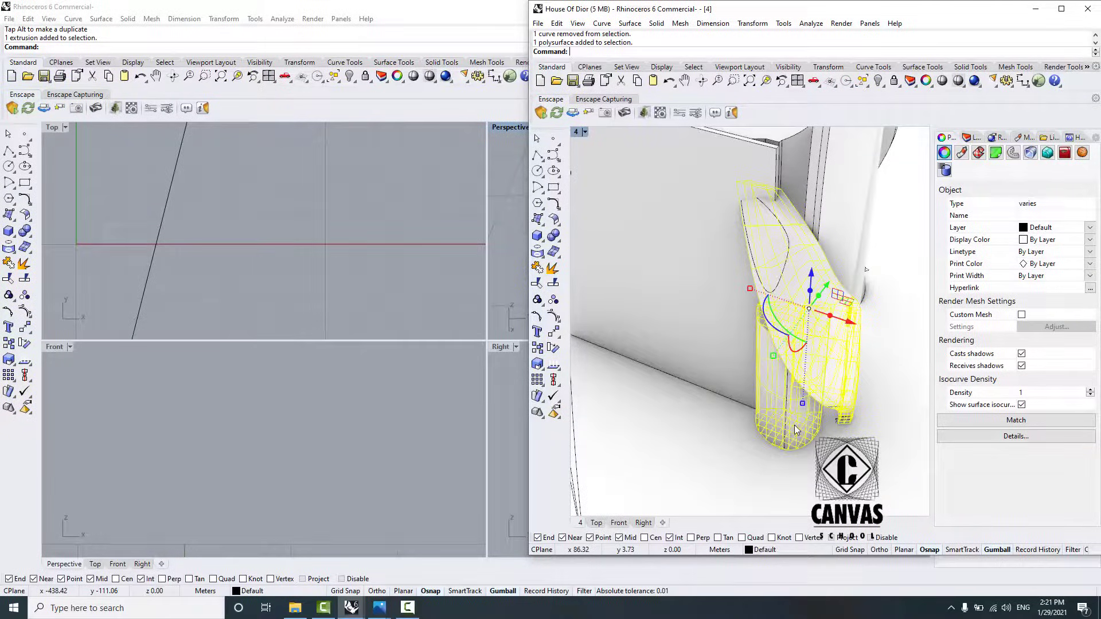
pyautogui.scroll(-4, 724, 378)
pyautogui.moveTo(726, 328); pyautogui.dragTo(766, 384, button='right')
pyautogui.scroll(3, 767, 384)
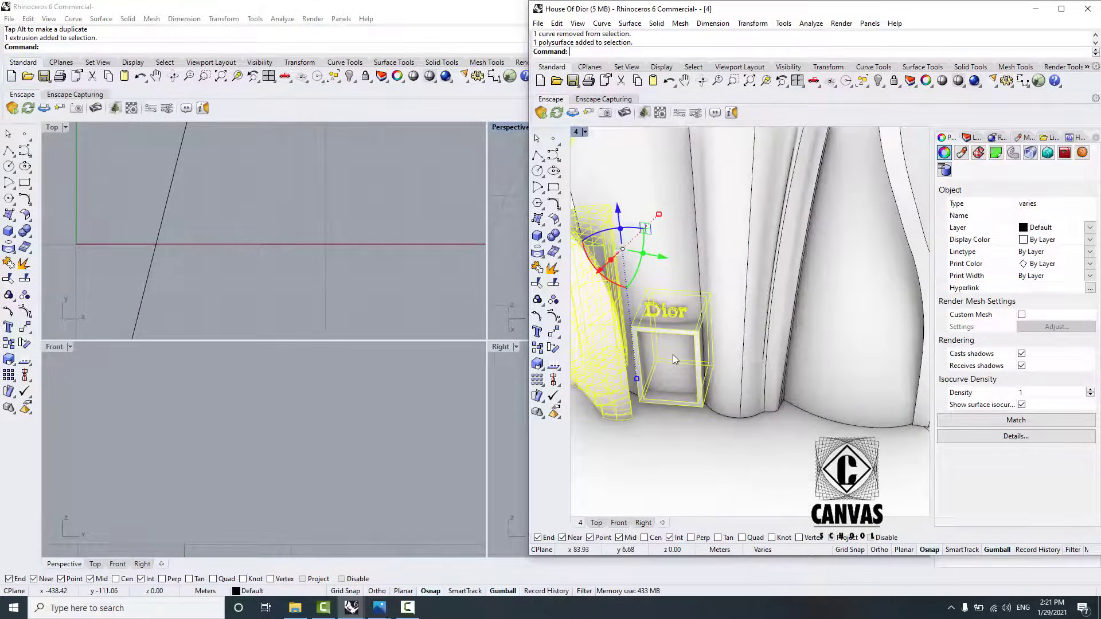
# Step: Return to the untitled facade model and paste the copied panel, frame box and lettering into it
pyautogui.click(501, 129)
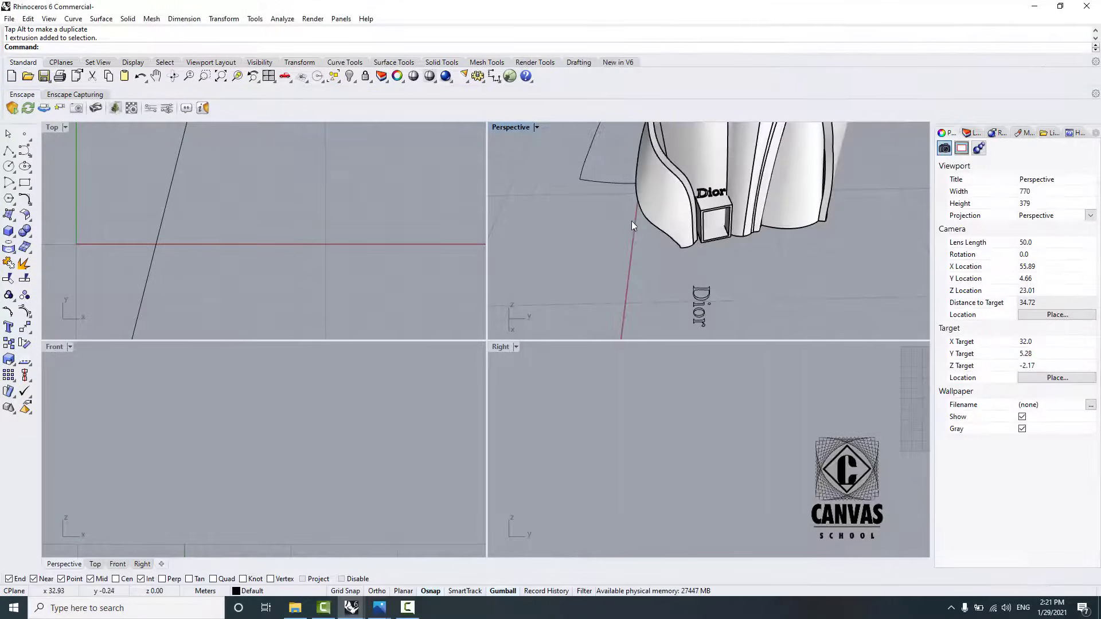
pyautogui.scroll(-12, 698, 255)
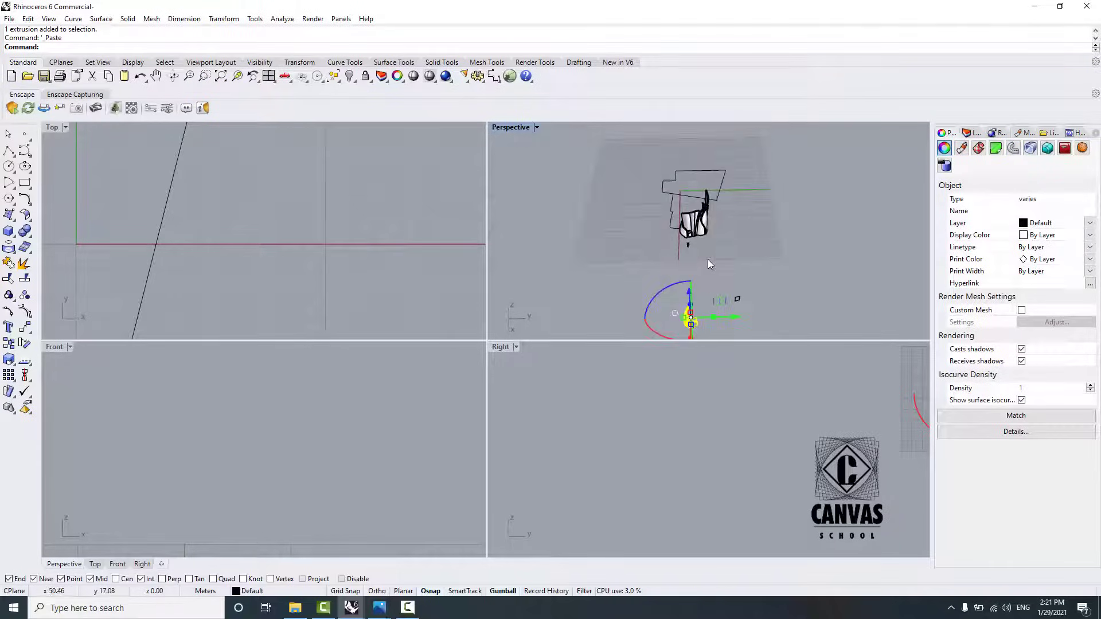
pyautogui.scroll(6, 674, 202)
pyautogui.scroll(8, 673, 201)
pyautogui.scroll(-5, 680, 206)
pyautogui.scroll(3, 706, 291)
# Step: Hide the flat Dior source curves on the ground and the original frame box
pyautogui.moveTo(711, 258); pyautogui.dragTo(618, 336)
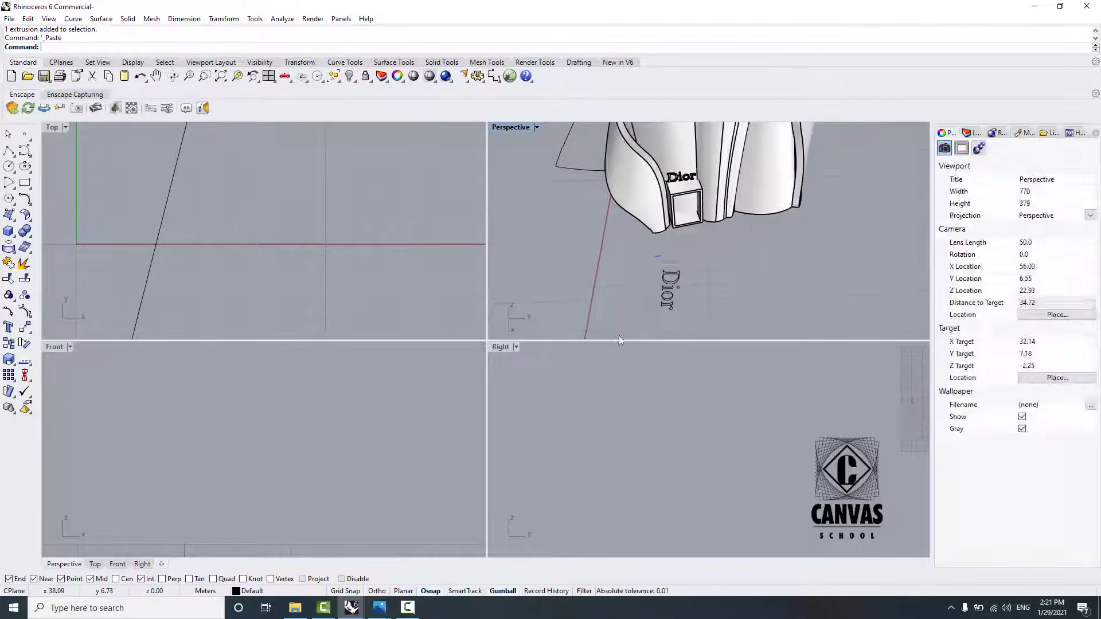
pyautogui.click(350, 75)
pyautogui.scroll(7, 651, 165)
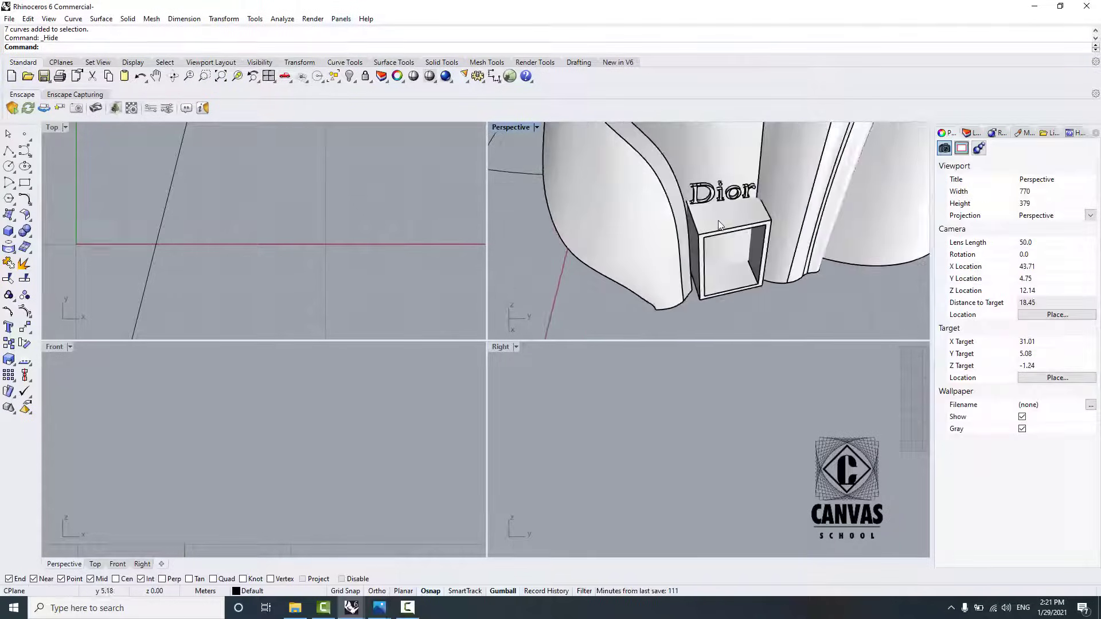
pyautogui.click(717, 221)
pyautogui.click(353, 76)
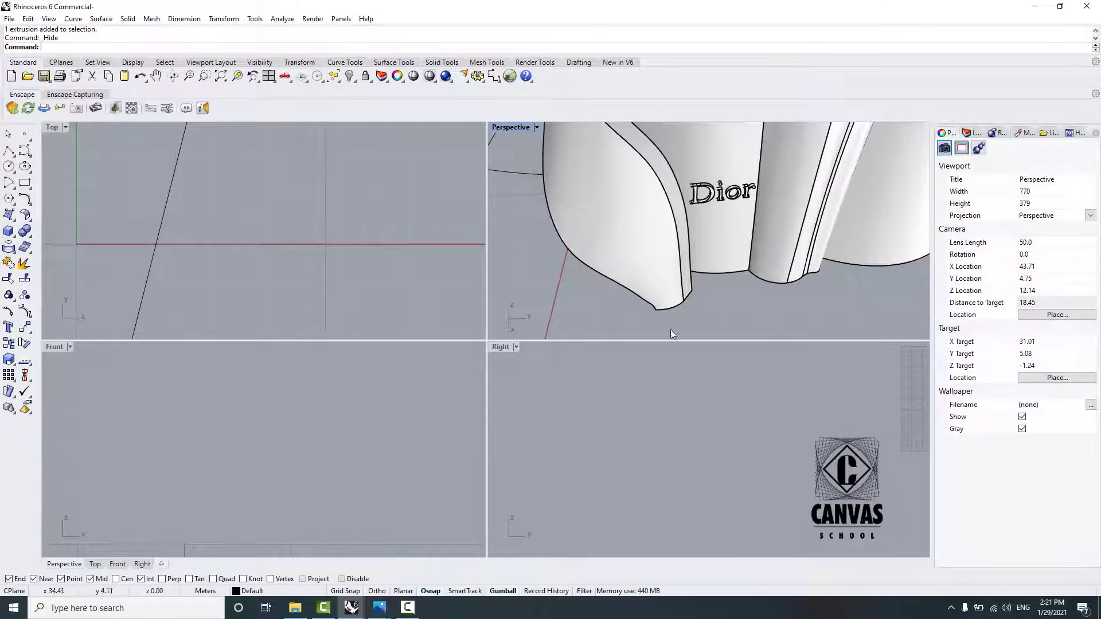
# Step: Hide the original outermost curved panel and all the extruded Dior letters, including the dot of the i
pyautogui.click(554, 131)
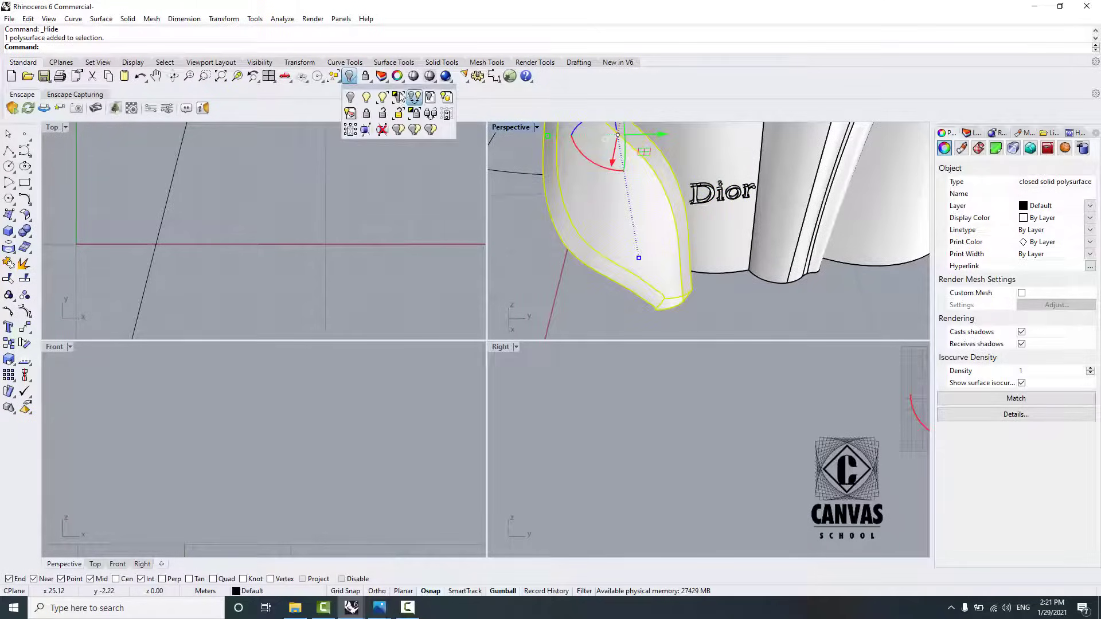
pyautogui.click(350, 77)
pyautogui.click(699, 187)
pyautogui.rightClick(700, 187)
pyautogui.click(723, 193)
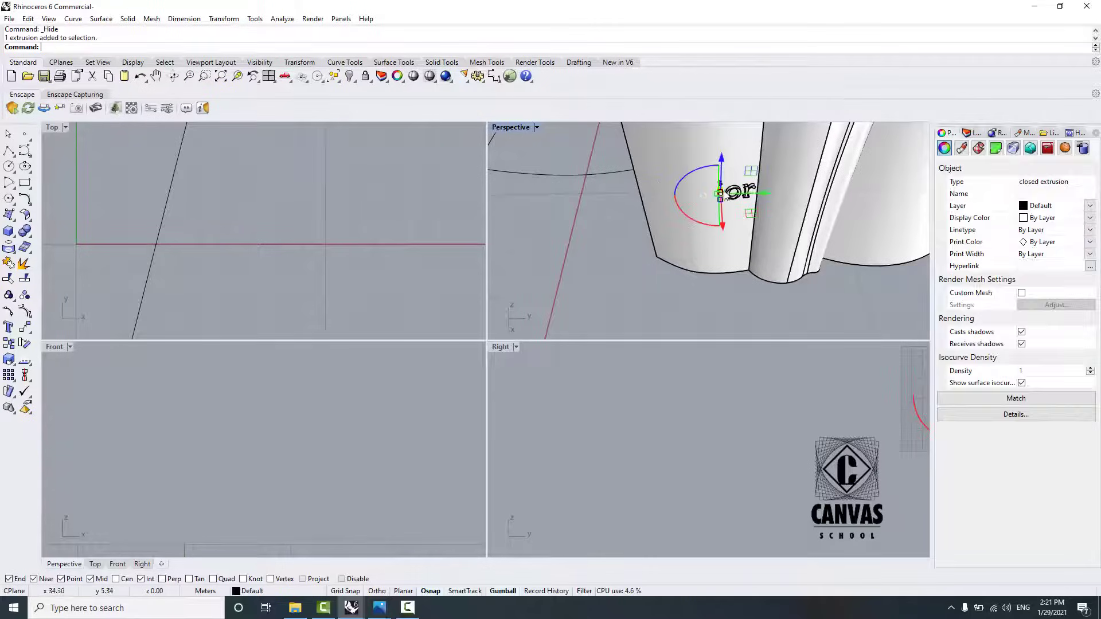
pyautogui.rightClick(723, 193)
pyautogui.click(721, 184)
pyautogui.rightClick(721, 184)
pyautogui.click(734, 191)
pyautogui.rightClick(736, 194)
pyautogui.click(747, 192)
pyautogui.rightClick(747, 192)
# Step: Select all the pasted parts and move them by the frame box's lower corner to the base of the facade's curved wall
pyautogui.scroll(-20, 696, 154)
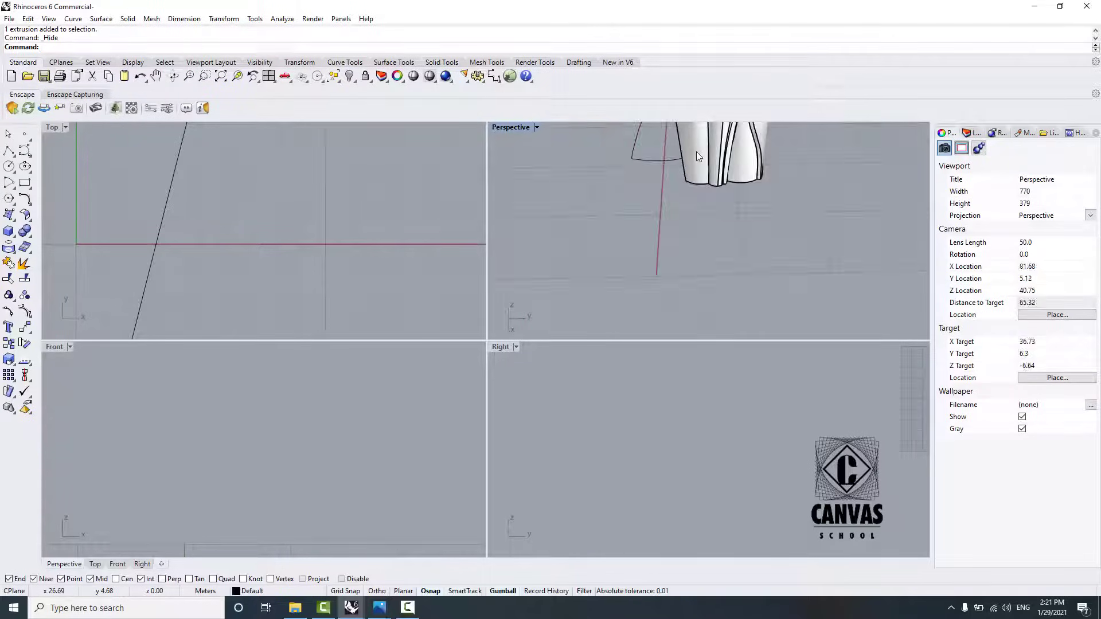
pyautogui.scroll(3, 709, 245)
pyautogui.moveTo(726, 206); pyautogui.dragTo(664, 283)
pyautogui.scroll(15, 704, 266)
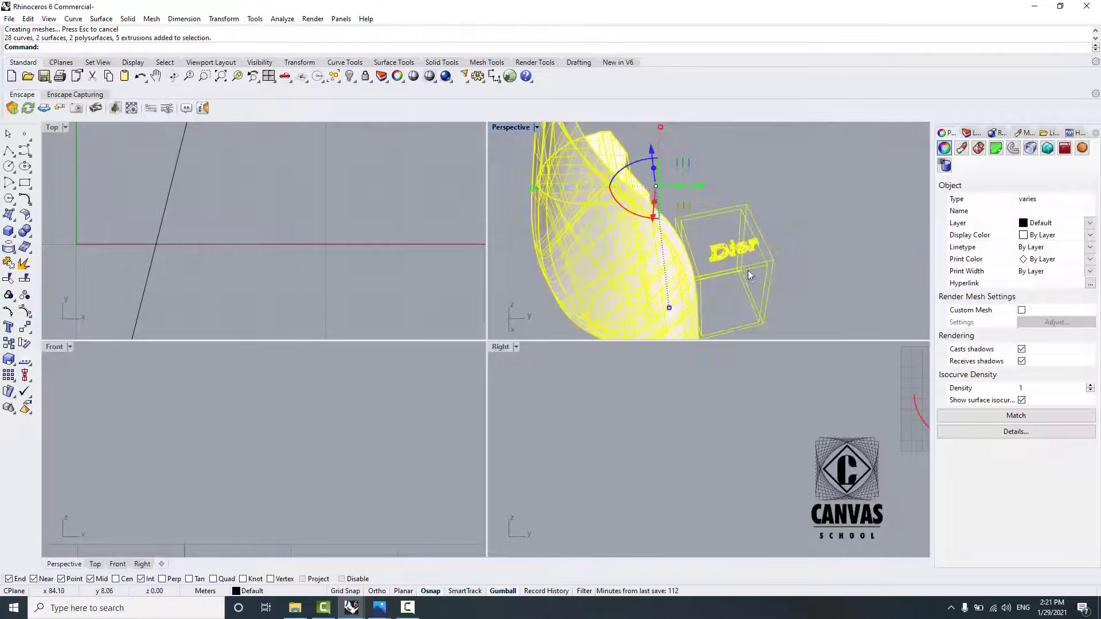
pyautogui.scroll(-9, 750, 273)
pyautogui.moveTo(779, 264); pyautogui.dragTo(699, 259, button='right')
pyautogui.moveTo(501, 217); pyautogui.dragTo(611, 229, button='right')
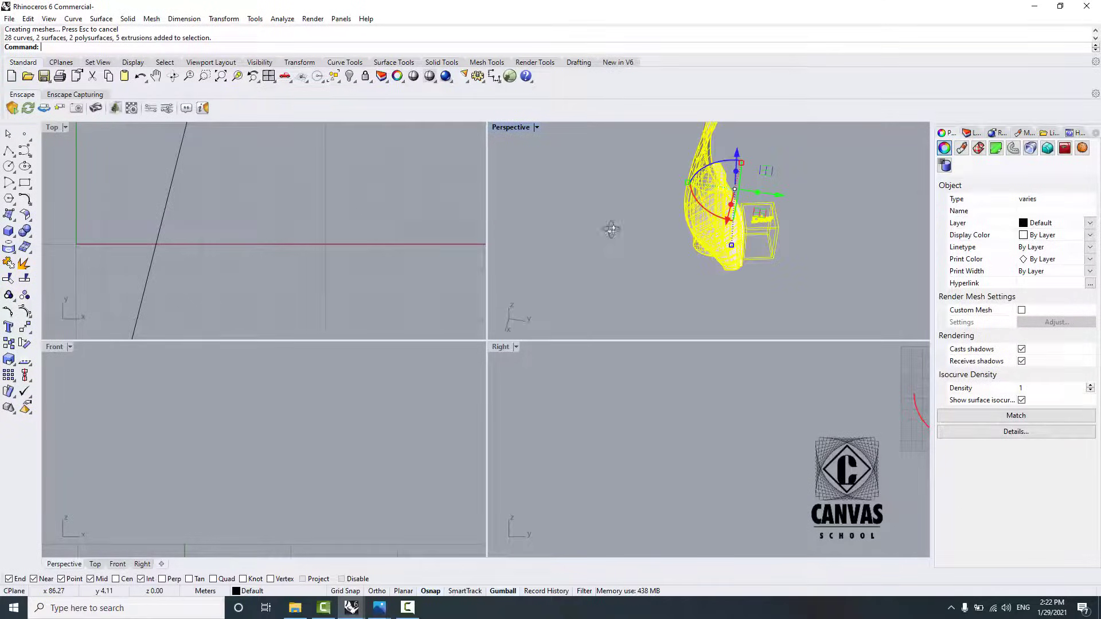
pyautogui.scroll(-1, 639, 242)
pyautogui.write('M')
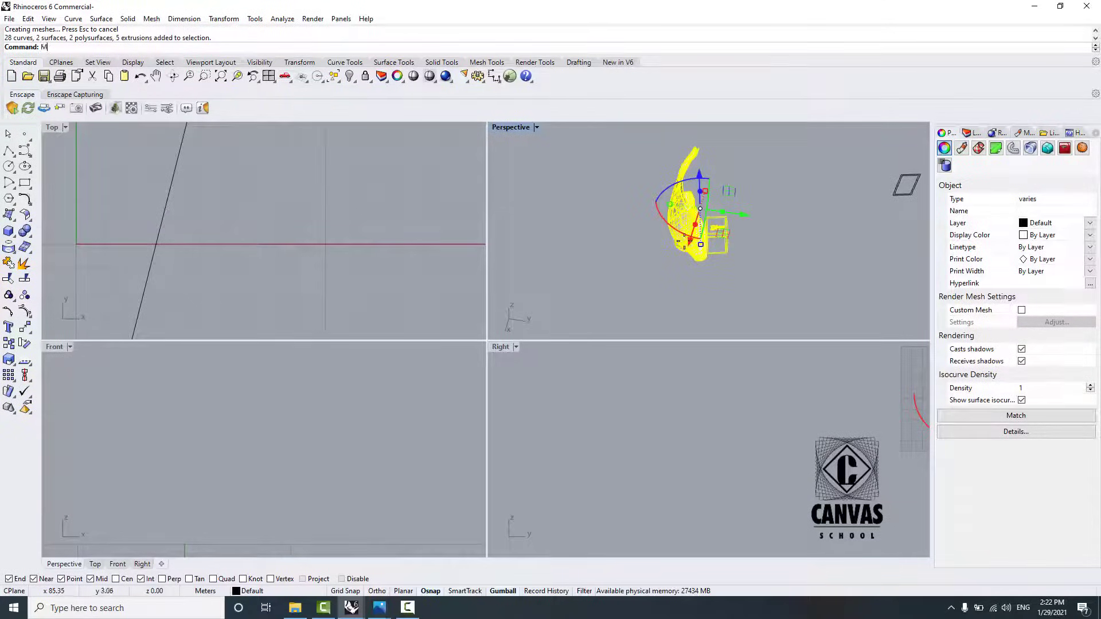
pyautogui.press('Return')
pyautogui.click(727, 253)
pyautogui.scroll(8, 779, 261)
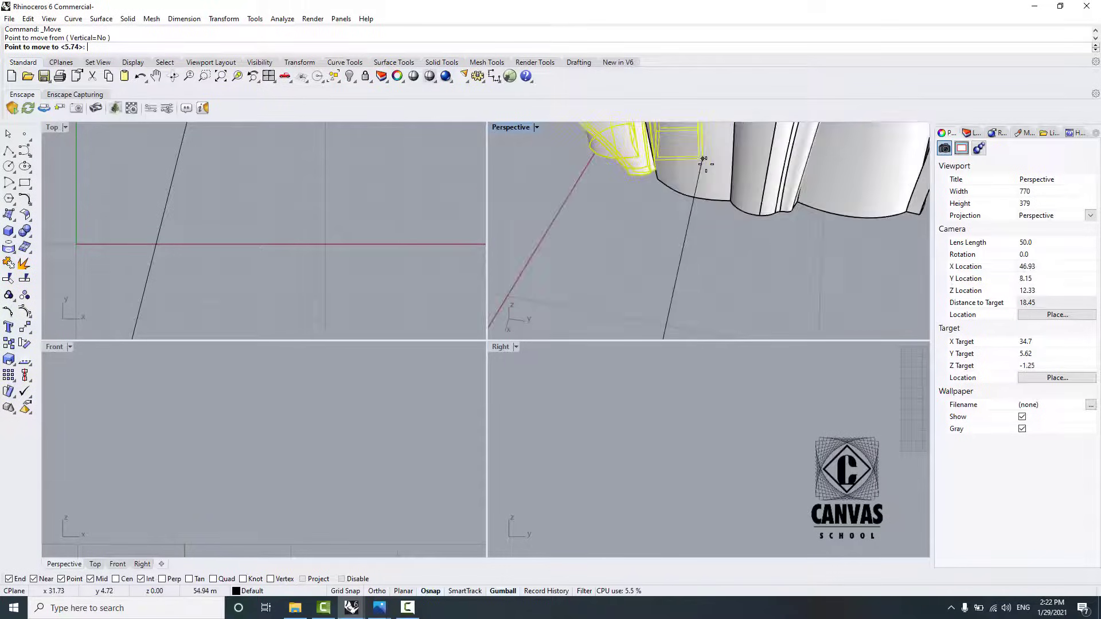
pyautogui.click(779, 261)
# Step: Nudge the pasted panel, frame box and lettering to adjust their fit against the curved facade wall
pyautogui.scroll(-6, 753, 269)
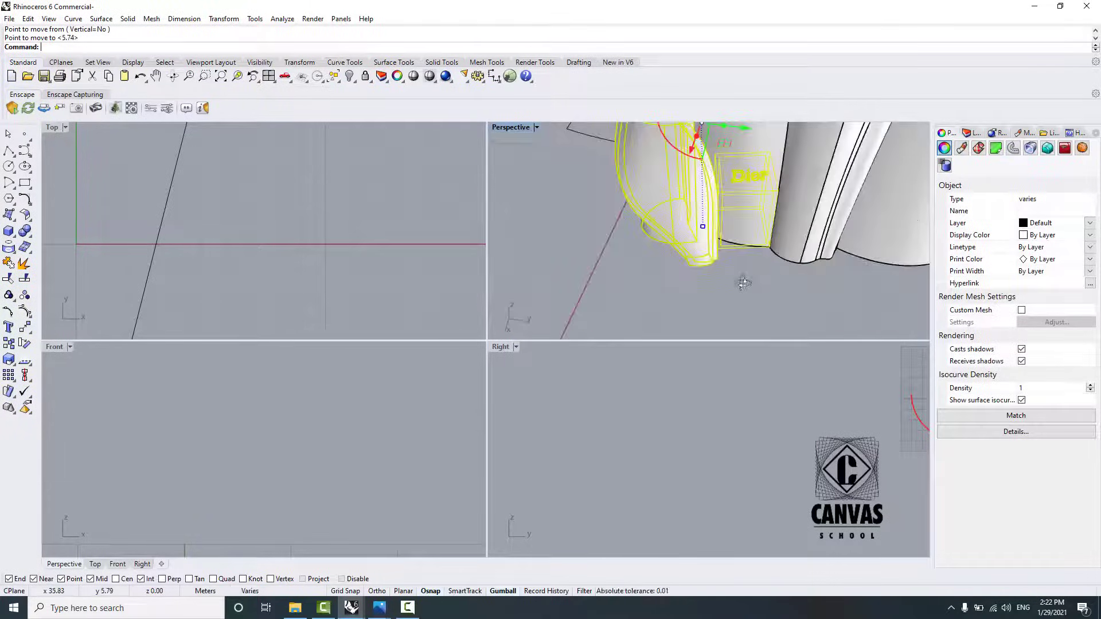
pyautogui.moveTo(744, 283); pyautogui.dragTo(739, 253, button='right')
pyautogui.moveTo(747, 218); pyautogui.dragTo(739, 216)
pyautogui.scroll(-4, 705, 228)
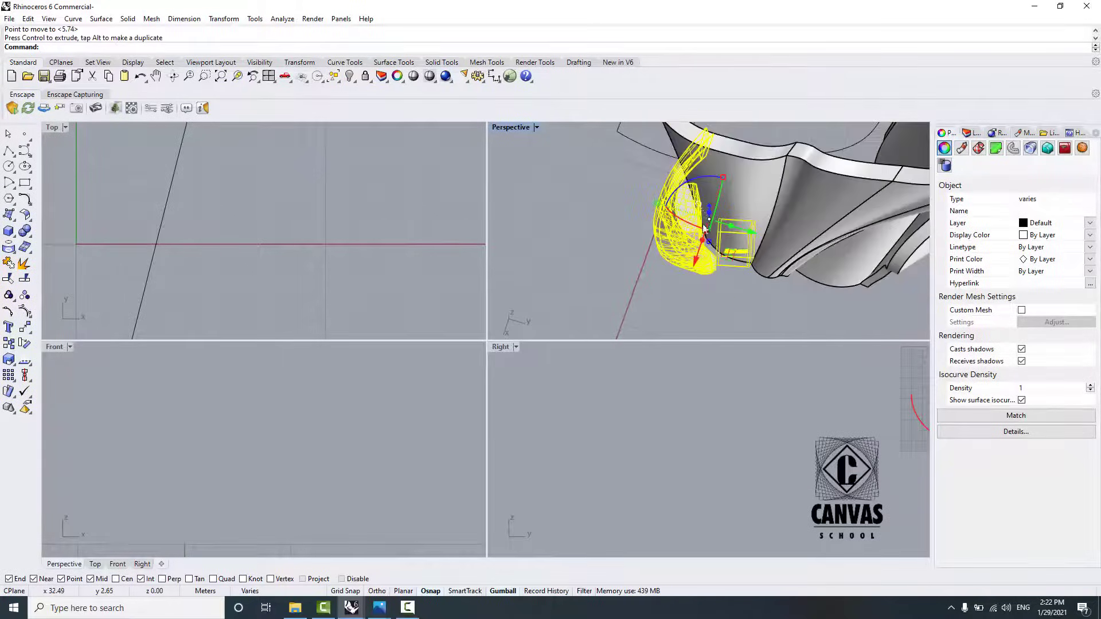
# Step: Shift the pasted panel, frame box and lettering slightly further to refine their position against the facade wall's base
pyautogui.scroll(4, 738, 277)
pyautogui.moveTo(745, 288); pyautogui.dragTo(692, 193, button='right')
pyautogui.moveTo(713, 229); pyautogui.dragTo(711, 236)
pyautogui.moveTo(666, 158); pyautogui.dragTo(711, 286)
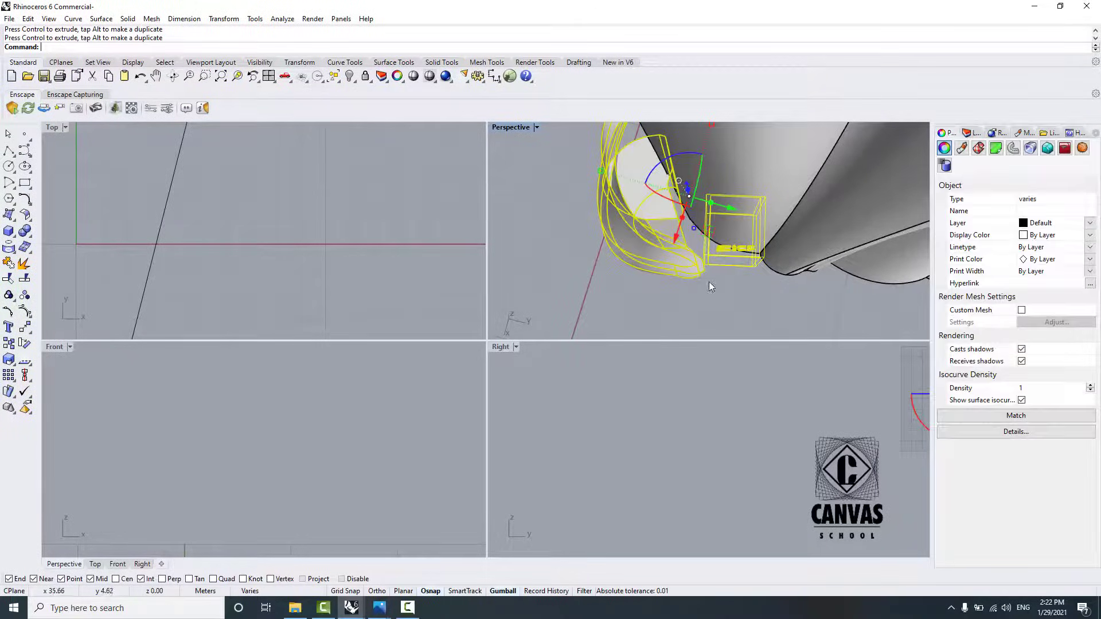
pyautogui.moveTo(678, 161); pyautogui.dragTo(608, 296, button='right')
pyautogui.click(589, 215)
pyautogui.moveTo(591, 217); pyautogui.dragTo(667, 218, button='right')
pyautogui.click(664, 216)
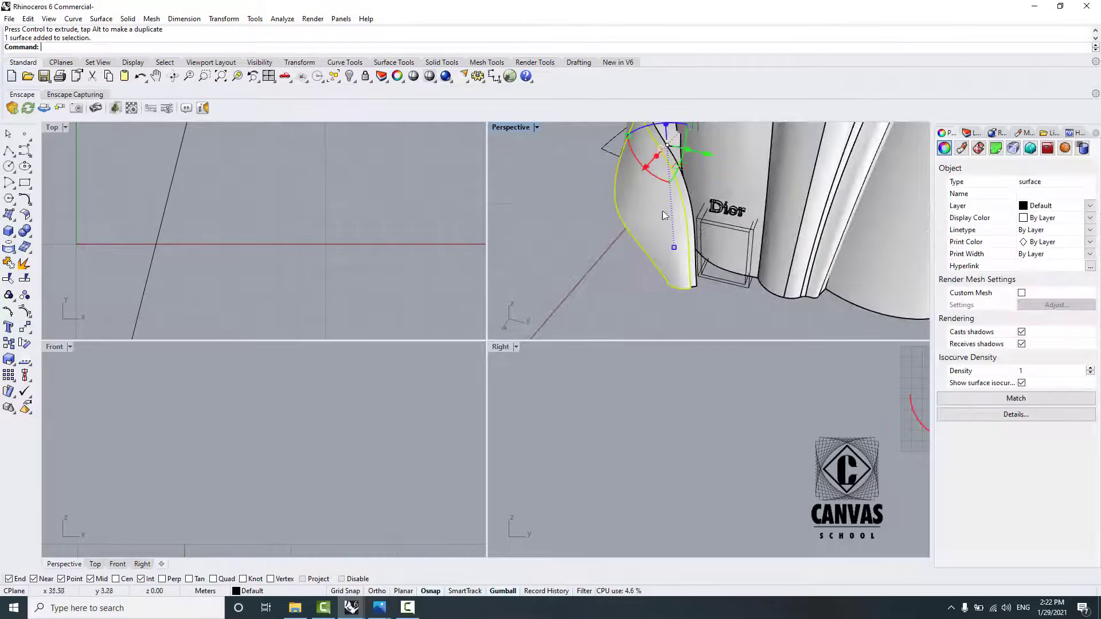
pyautogui.click(521, 199)
# Step: Bring only the original outermost curved panel back from the hidden objects
pyautogui.click(356, 83)
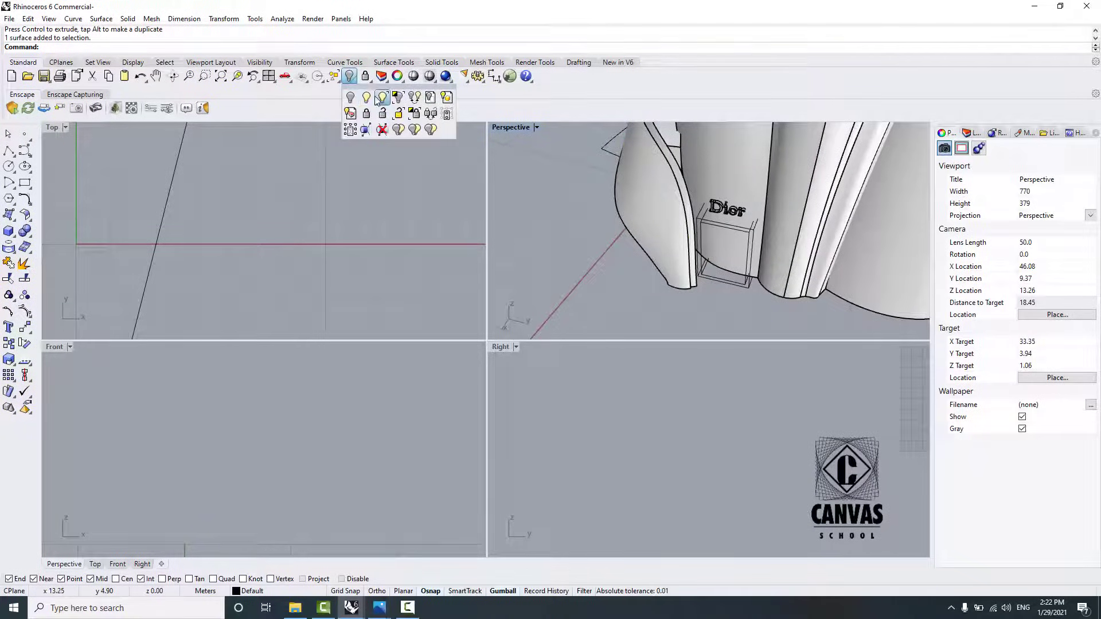
pyautogui.click(405, 125)
pyautogui.click(674, 200)
pyautogui.rightClick(672, 199)
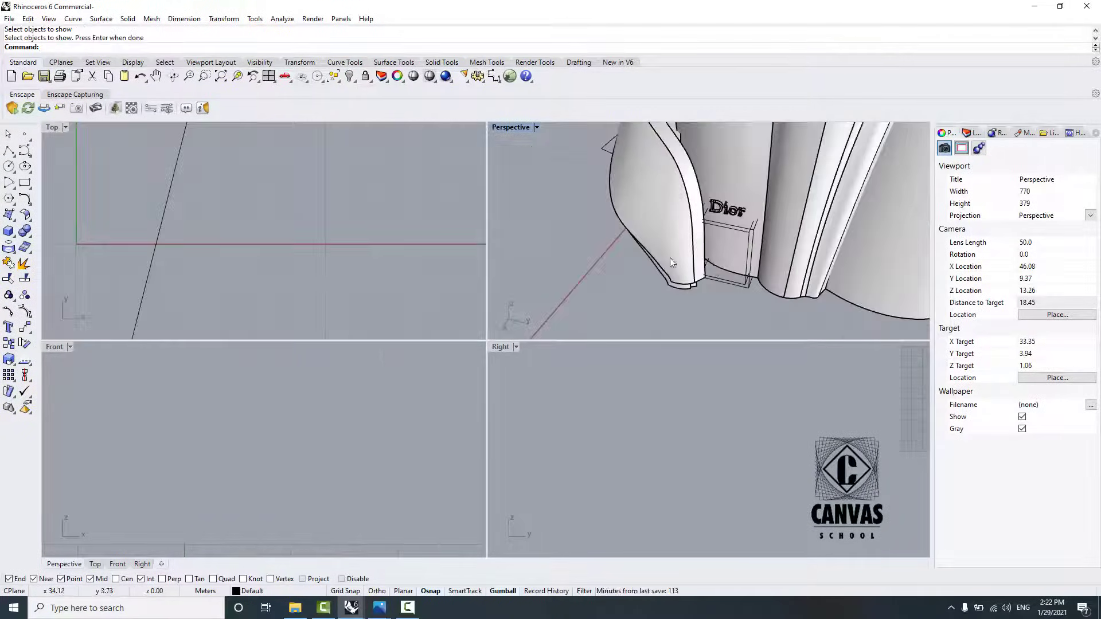
# Step: Move the restored curved panel from its lower edge to the intersection point at the base of the neighbouring panel
pyautogui.moveTo(669, 258); pyautogui.dragTo(688, 237, button='right')
pyautogui.click(688, 236)
pyautogui.scroll(4, 719, 292)
pyautogui.moveTo(719, 292); pyautogui.dragTo(655, 285, button='right')
pyautogui.write('m')
pyautogui.press('Return')
pyautogui.click(676, 269)
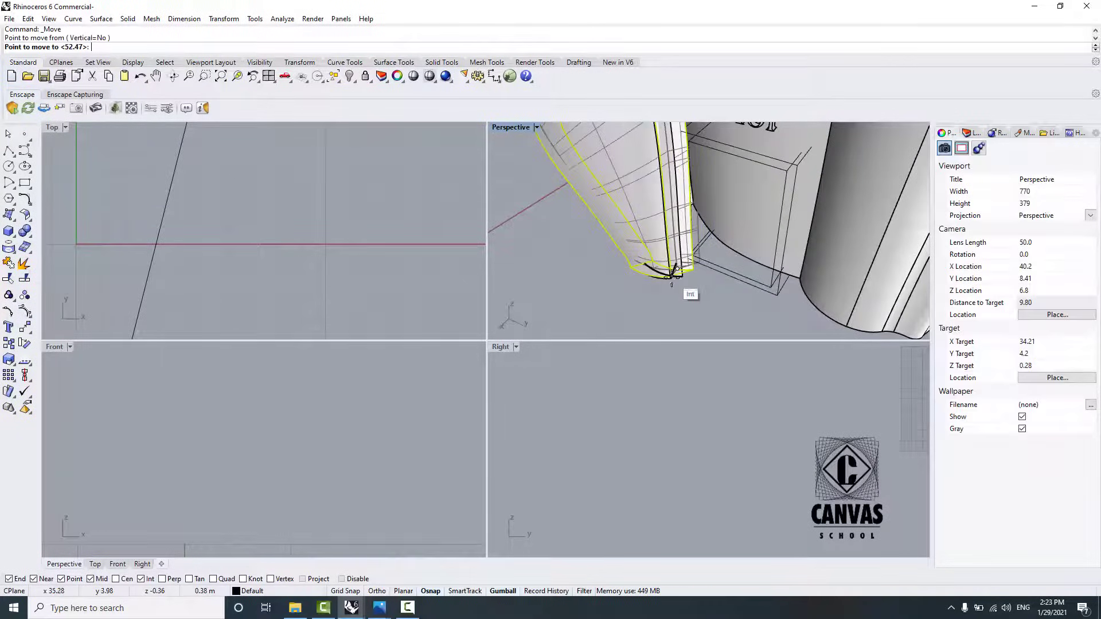
pyautogui.click(671, 279)
# Step: Explode the moved curved panel and delete two of its narrow side surfaces beside the frame box
pyautogui.scroll(-5, 705, 278)
pyautogui.moveTo(686, 278); pyautogui.dragTo(691, 303, button='right')
pyautogui.scroll(4, 694, 234)
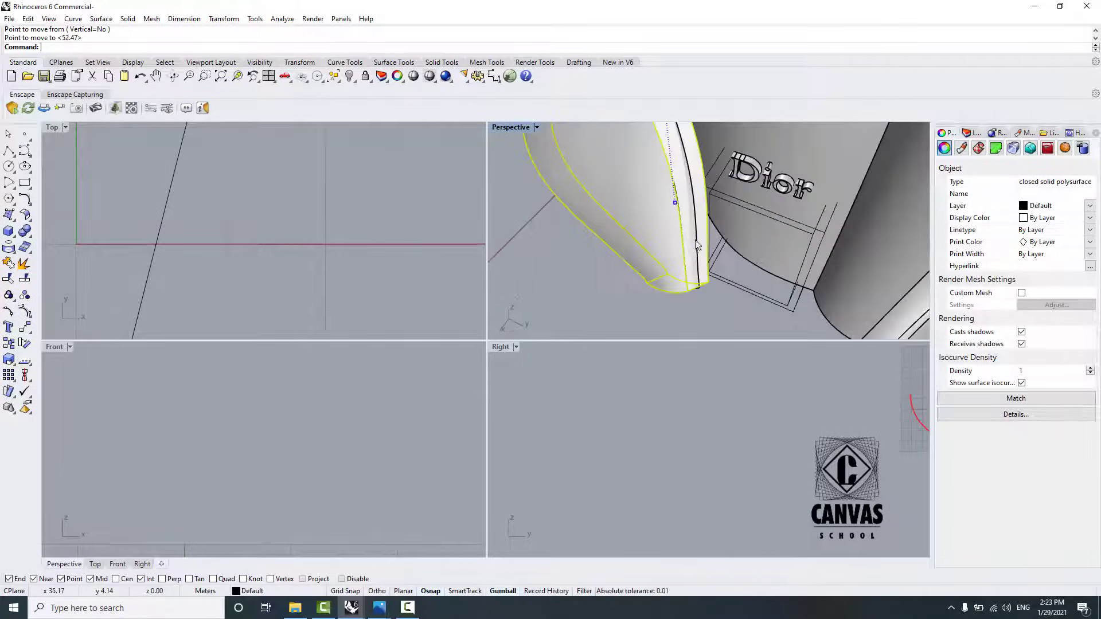
pyautogui.keyDown('ctrl'); pyautogui.keyDown('shift'); pyautogui.click(651, 215); pyautogui.keyUp('shift'); pyautogui.keyUp('ctrl')
pyautogui.click(721, 294)
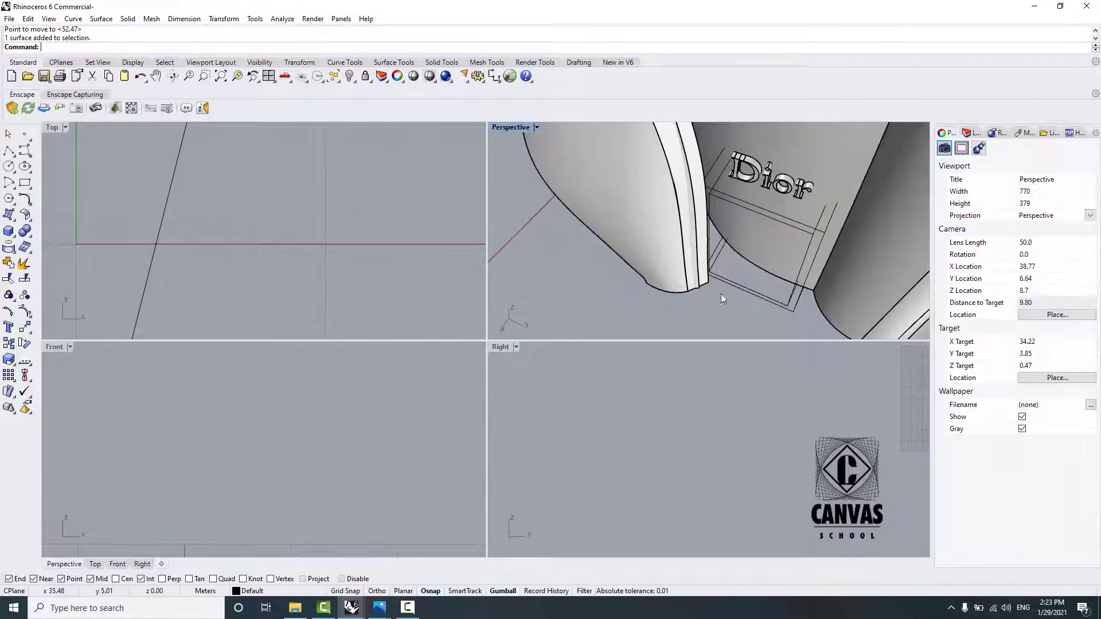
pyautogui.click(670, 256)
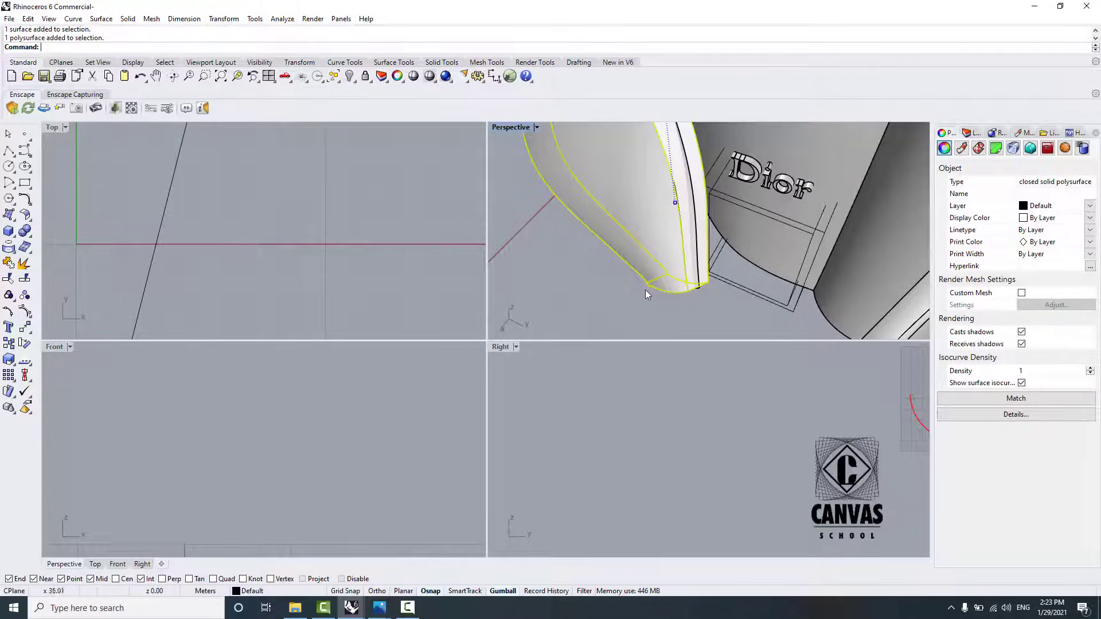
pyautogui.click(23, 263)
pyautogui.click(704, 223)
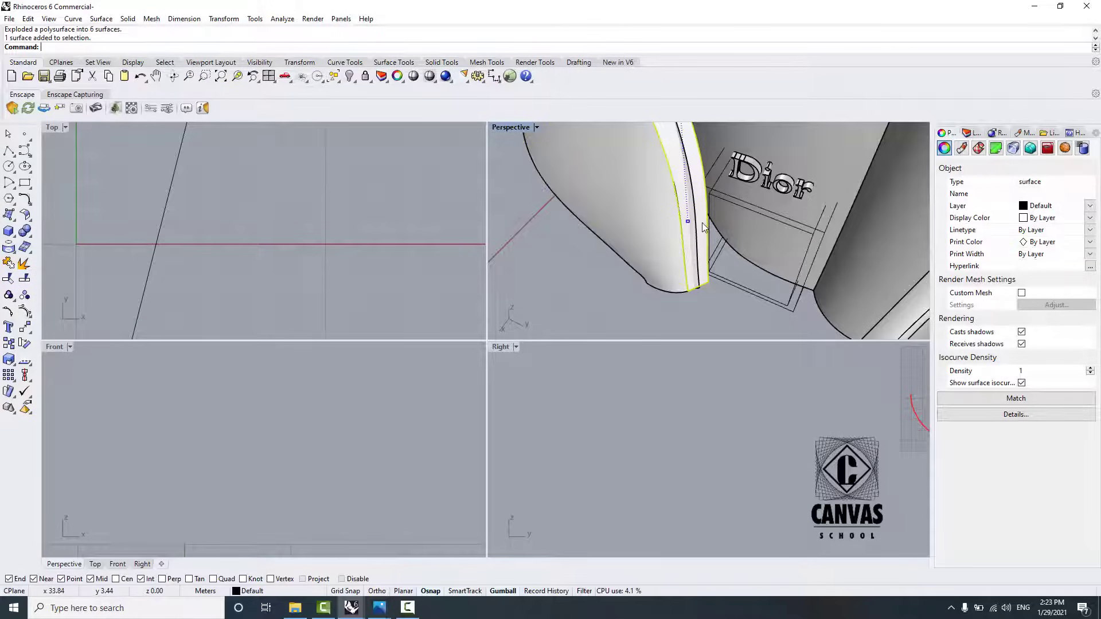
pyautogui.press('Delete')
pyautogui.click(704, 225)
pyautogui.press('Delete')
# Step: Extrude the panel's outer curved surface as a solid, setting the direction from its lower corner to the base intersection
pyautogui.moveTo(704, 225); pyautogui.dragTo(661, 260, button='right')
pyautogui.write('ExtrudeSrf')
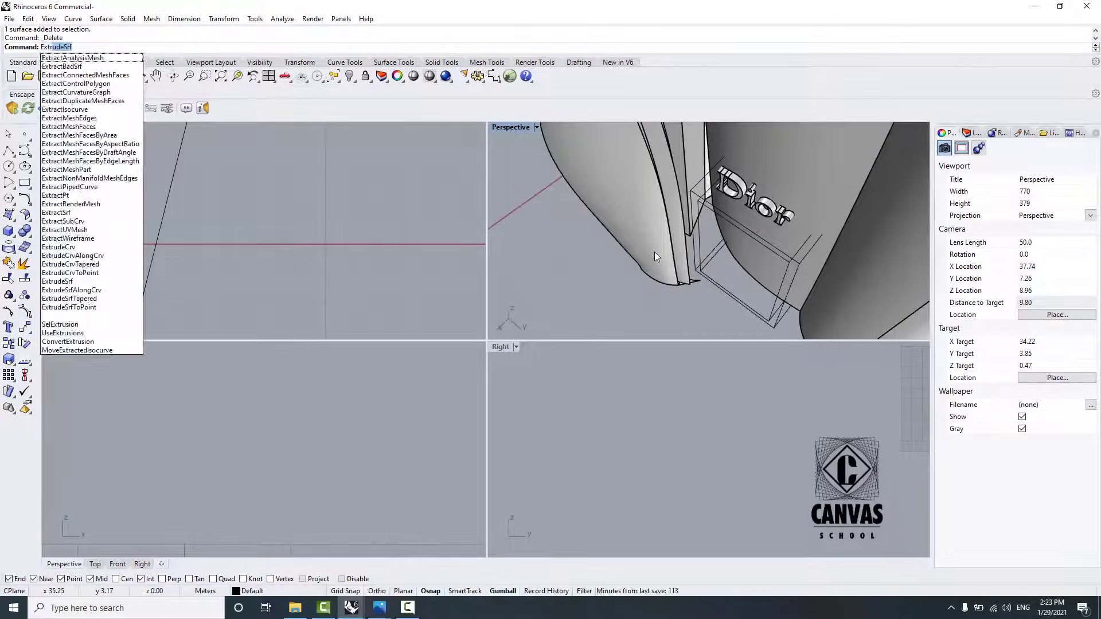
pyautogui.click(651, 254)
pyautogui.click(140, 252)
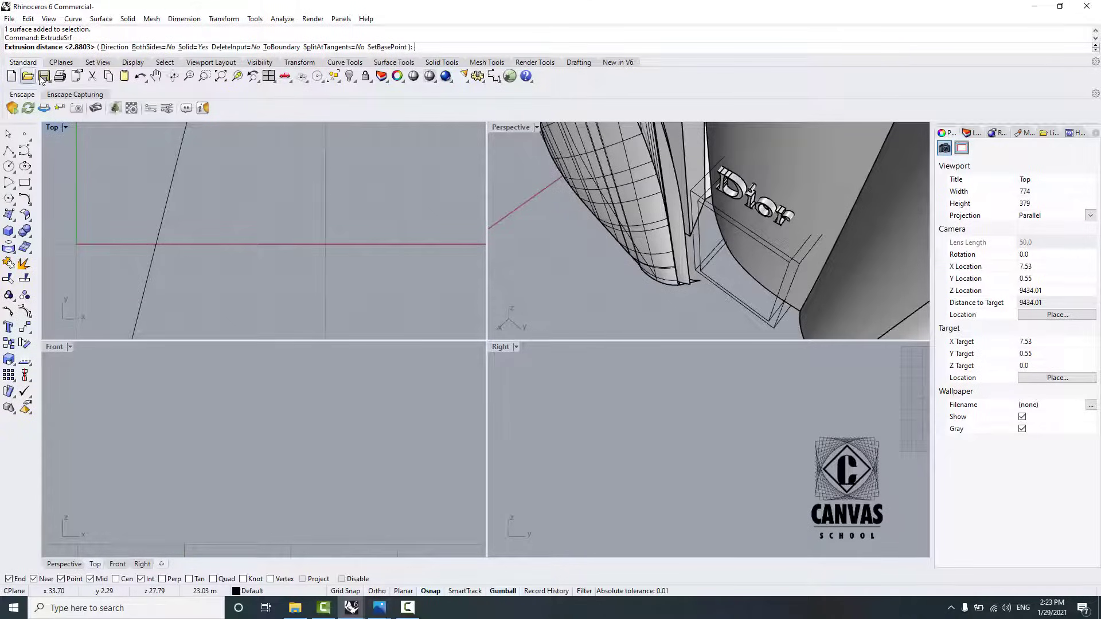
pyautogui.click(115, 47)
pyautogui.scroll(6, 631, 310)
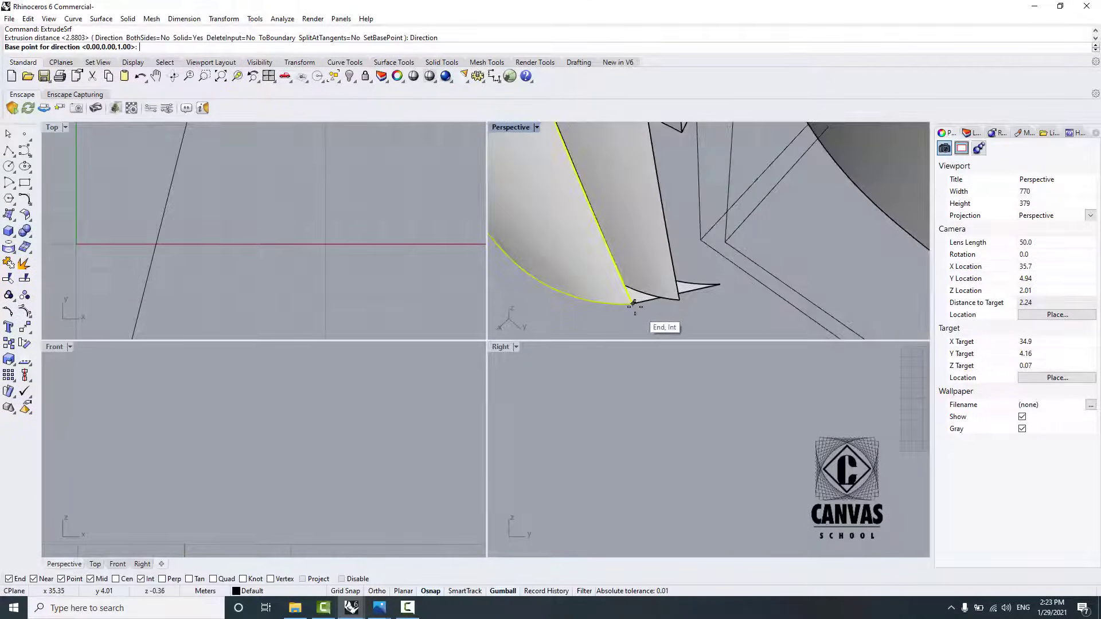
pyautogui.scroll(7, 630, 318)
pyautogui.click(628, 304)
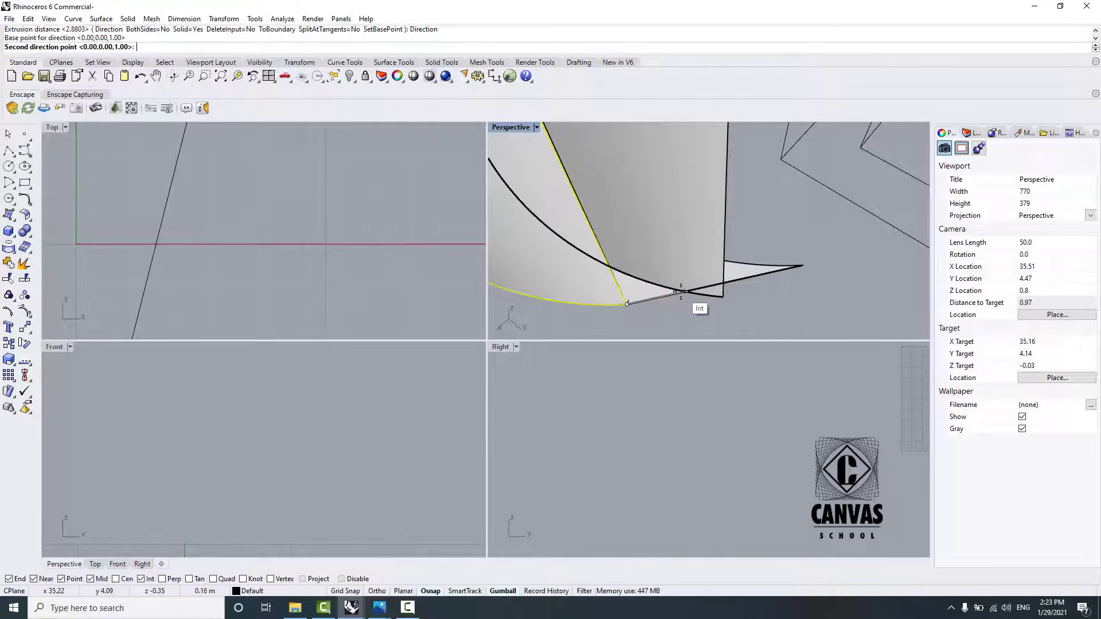
pyautogui.click(684, 292)
pyautogui.scroll(-10, 689, 281)
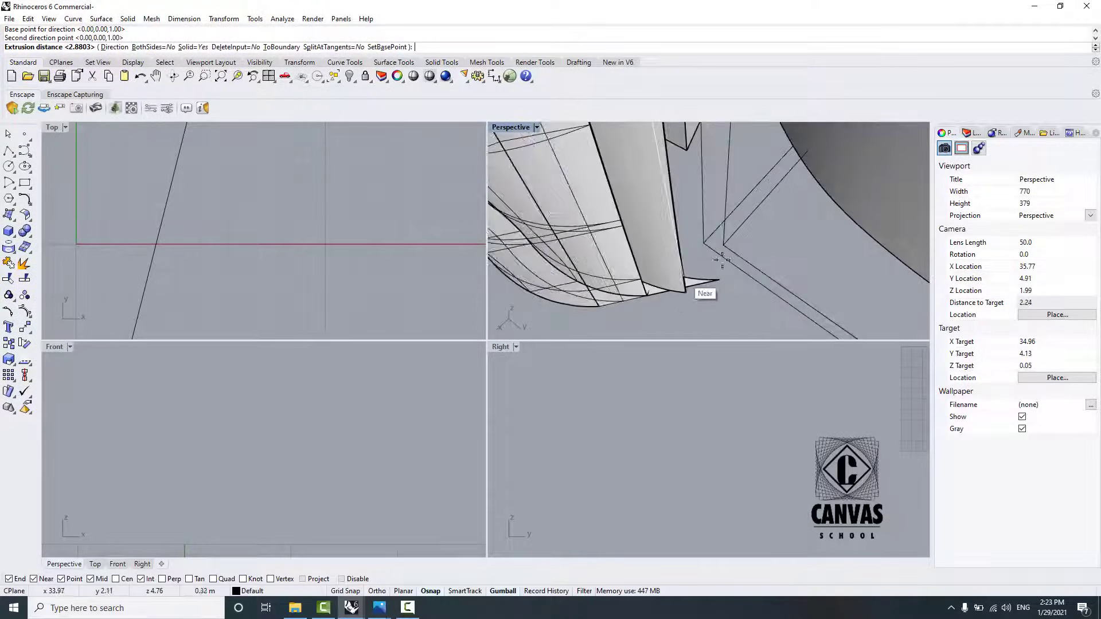
pyautogui.scroll(-3, 659, 279)
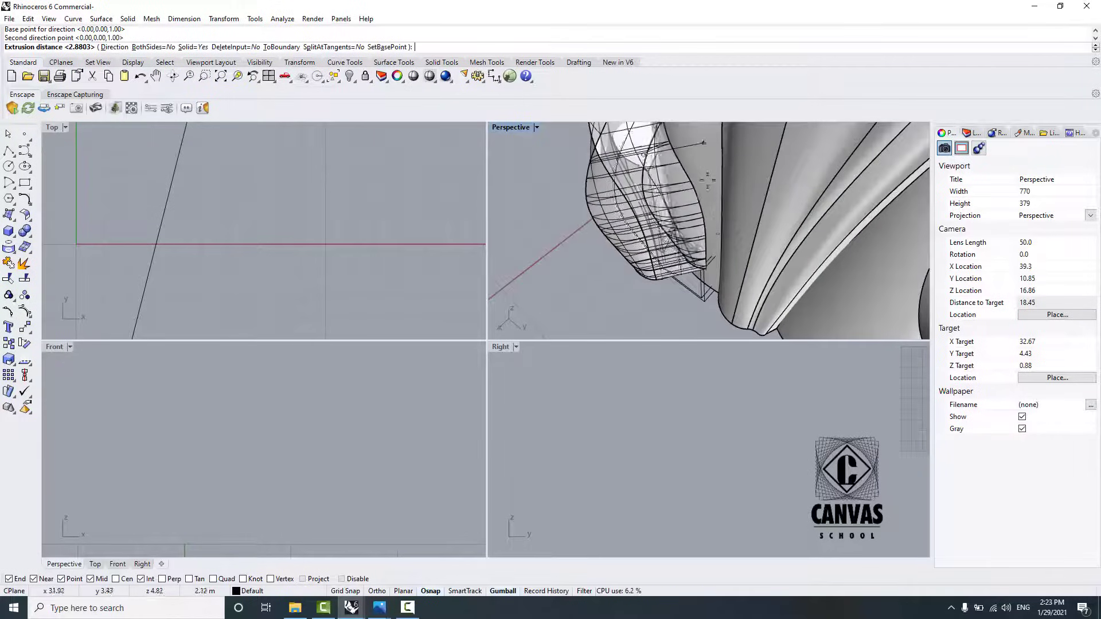
pyautogui.scroll(5, 690, 261)
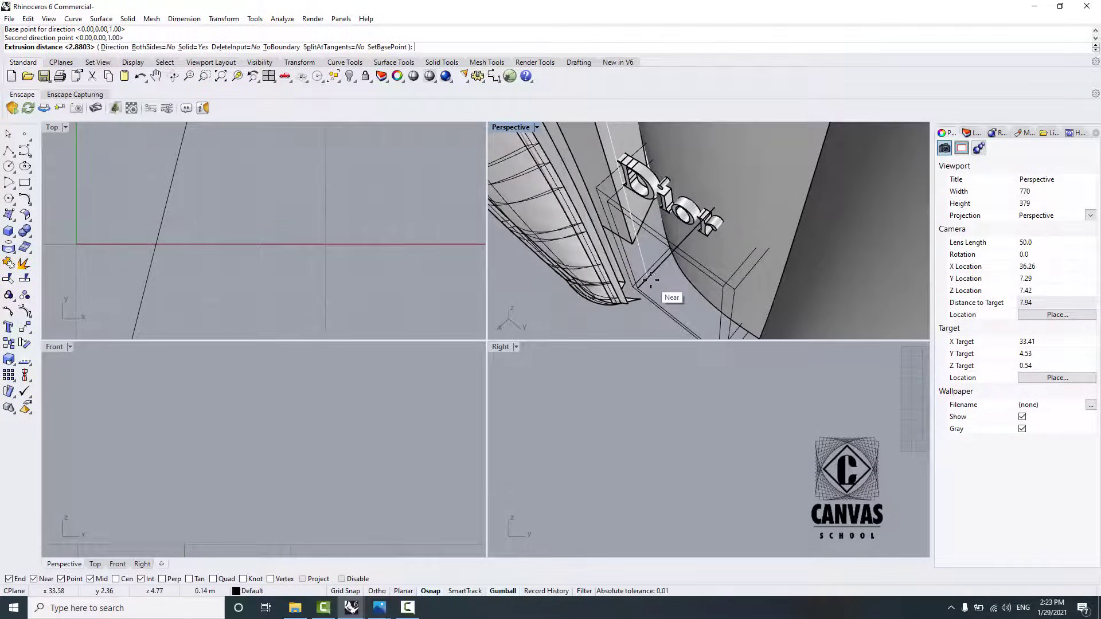
pyautogui.click(659, 277)
# Step: Delete the leftover exploded surfaces at the inner side and base of the extruded panel
pyautogui.scroll(4, 623, 305)
pyautogui.click(623, 305)
pyautogui.scroll(3, 623, 305)
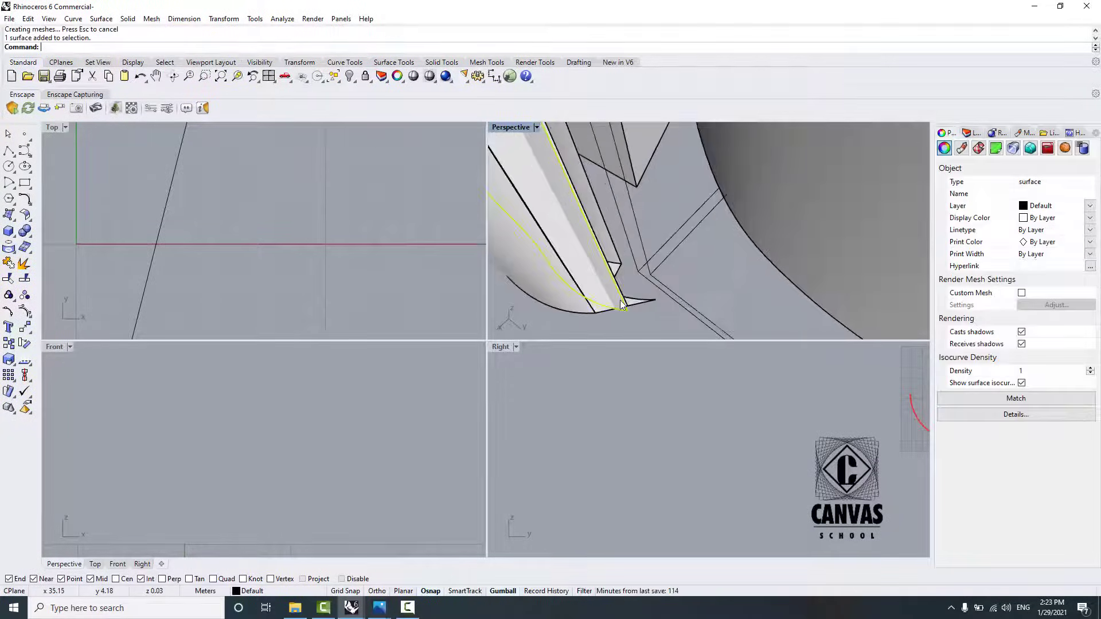
pyautogui.press('Delete')
pyautogui.click(646, 299)
pyautogui.press('Delete')
pyautogui.moveTo(645, 297); pyautogui.dragTo(551, 273, button='right')
pyautogui.scroll(-7, 731, 259)
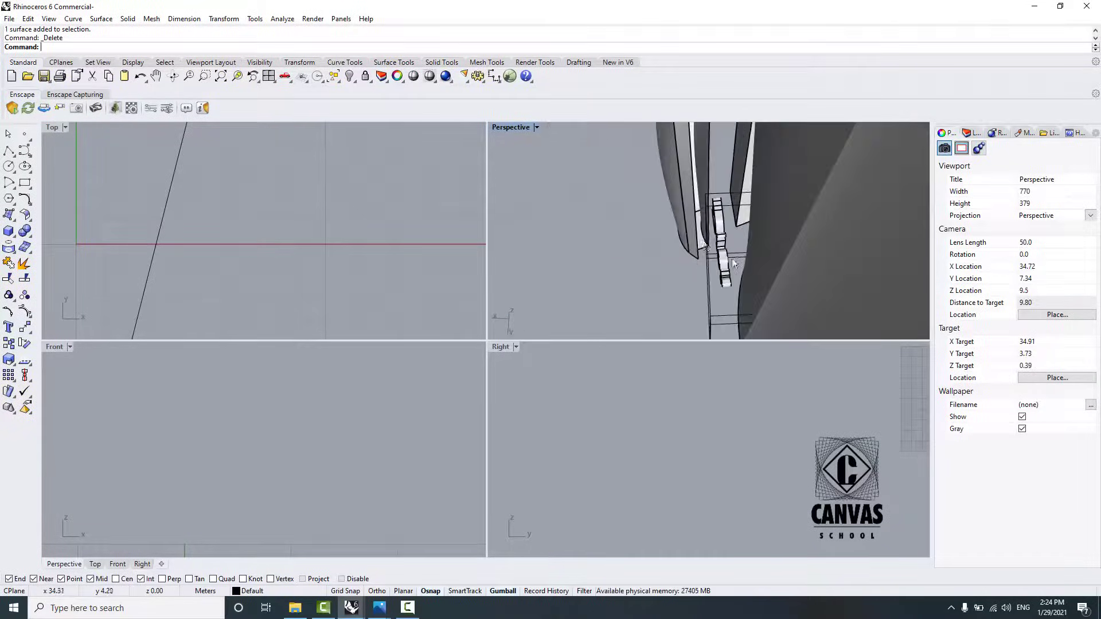
# Step: Hide the overlapping curved polysurface and nudge the remaining solid panel inward toward the facade
pyautogui.scroll(-9, 663, 246)
pyautogui.scroll(6, 663, 245)
pyautogui.moveTo(663, 246); pyautogui.dragTo(694, 219, button='right')
pyautogui.scroll(-4, 829, 208)
pyautogui.click(694, 218)
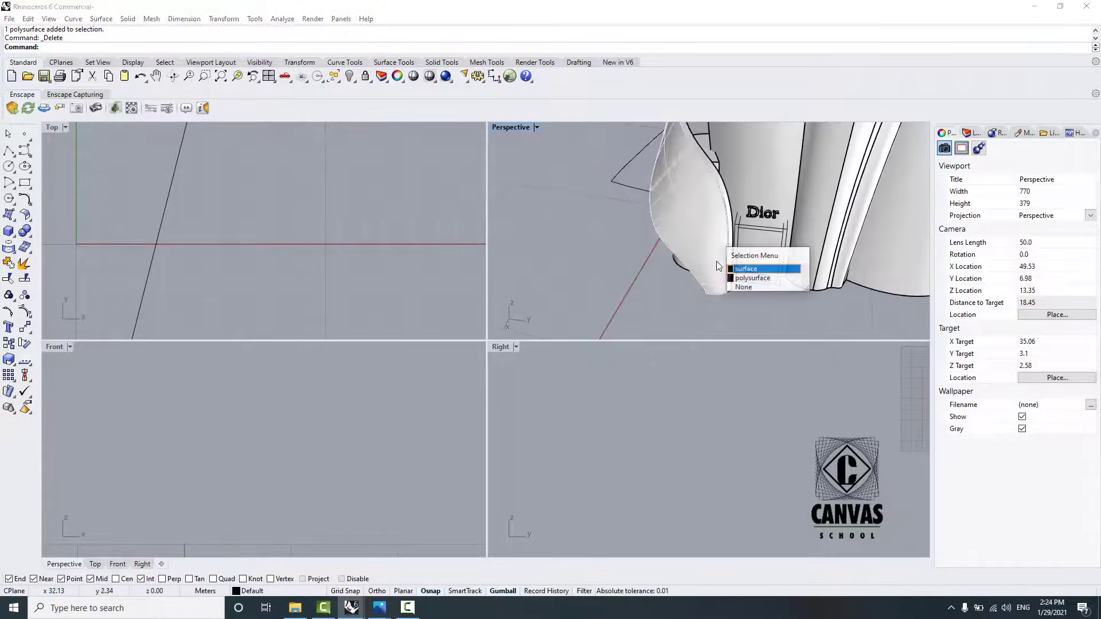
pyautogui.click(751, 278)
pyautogui.click(349, 75)
pyautogui.click(721, 257)
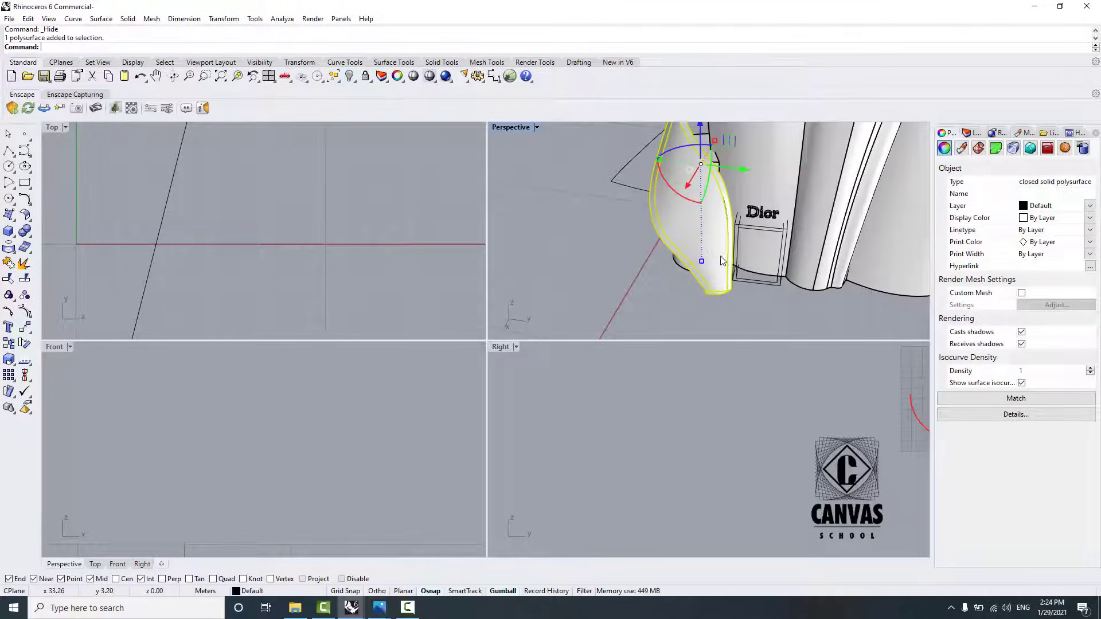
pyautogui.moveTo(688, 185); pyautogui.dragTo(692, 178)
# Step: Hide the two leftover surfaces around the solid panel and the three open curves along its base
pyautogui.scroll(4, 773, 268)
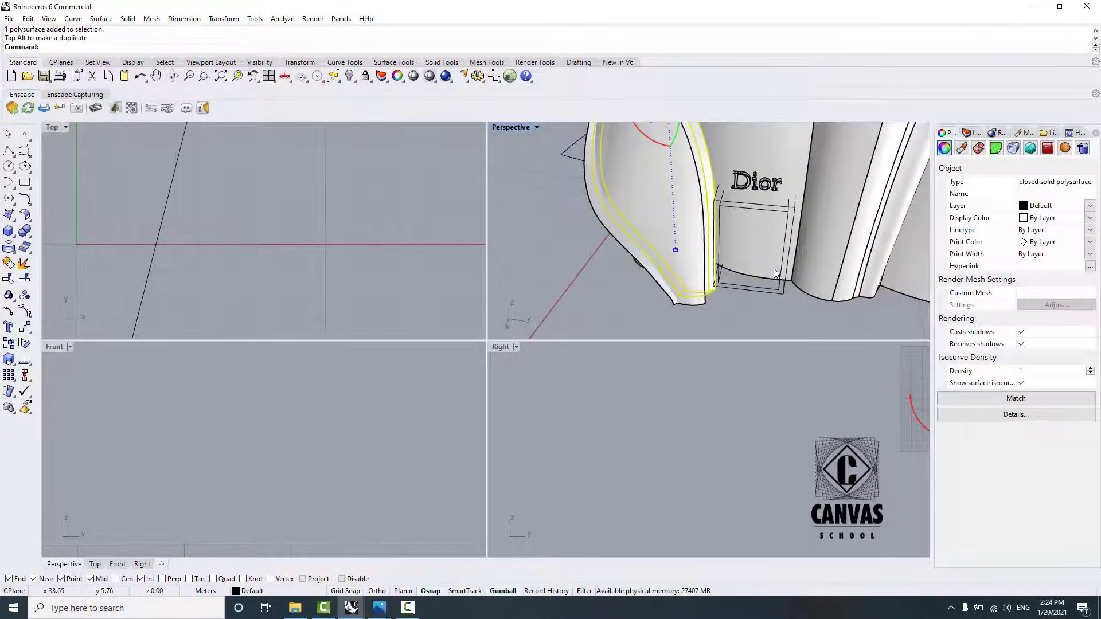
pyautogui.moveTo(724, 294); pyautogui.dragTo(731, 241, button='right')
pyautogui.click(701, 281)
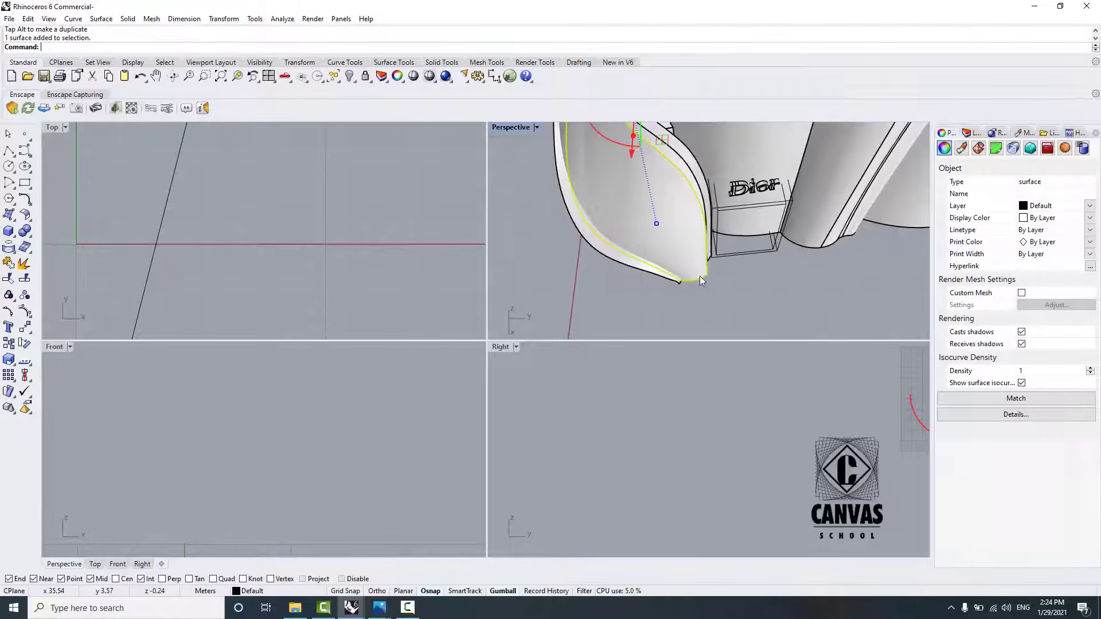
pyautogui.click(347, 78)
pyautogui.click(609, 225)
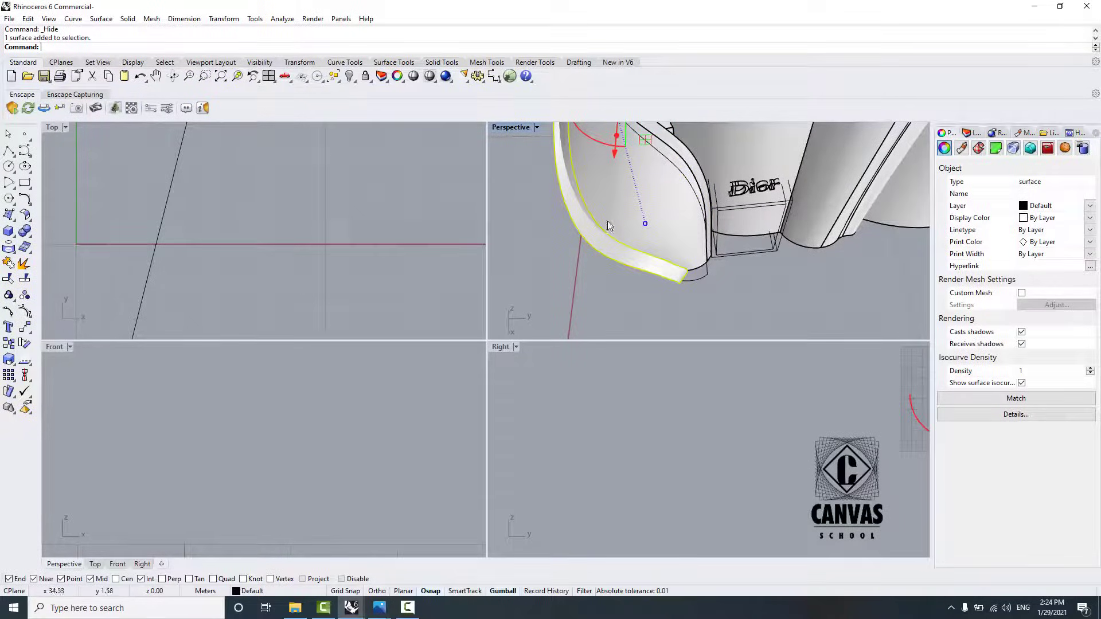
pyautogui.click(340, 75)
pyautogui.scroll(2, 723, 286)
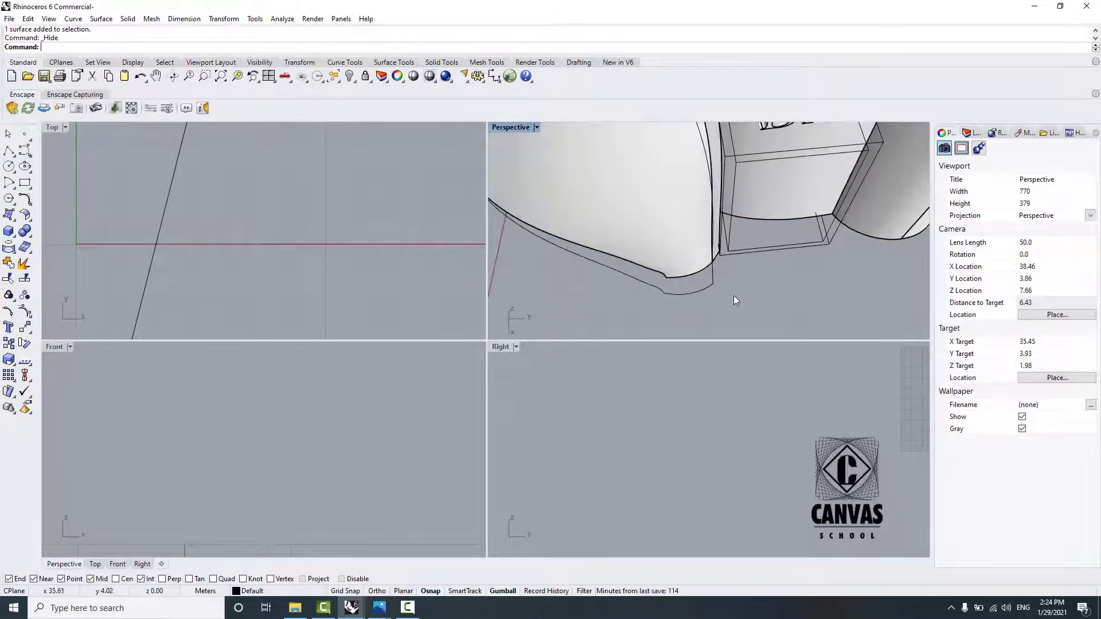
pyautogui.moveTo(642, 301); pyautogui.dragTo(641, 301)
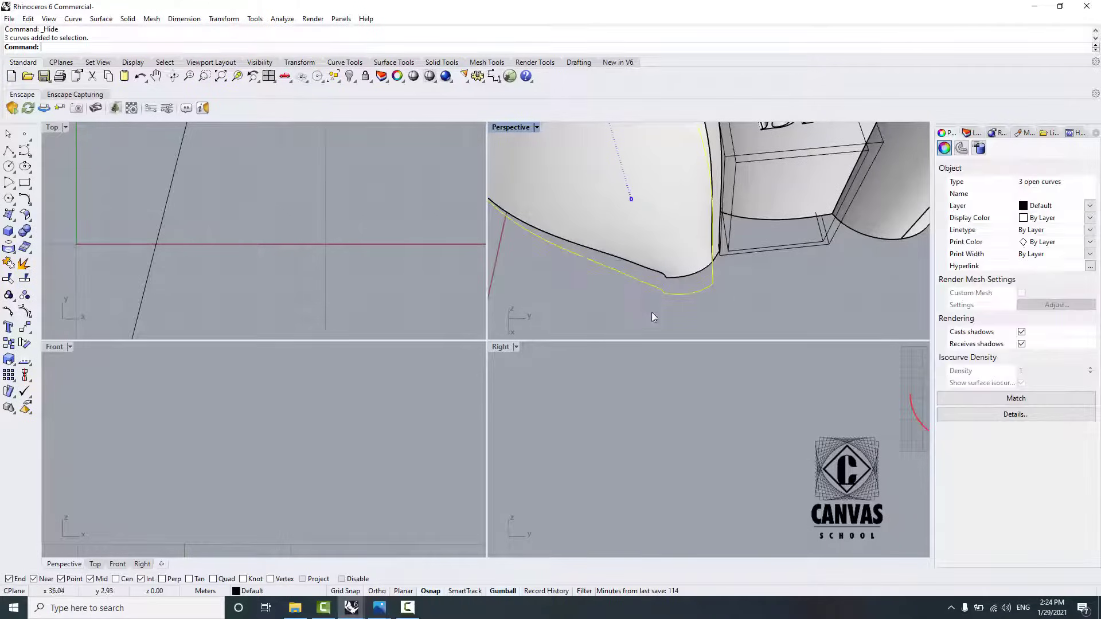
pyautogui.click(347, 77)
# Step: Hide the leftover surface at the panel's far end and the stray straight curve beside it
pyautogui.scroll(-3, 684, 251)
pyautogui.moveTo(733, 243); pyautogui.dragTo(809, 230, button='right')
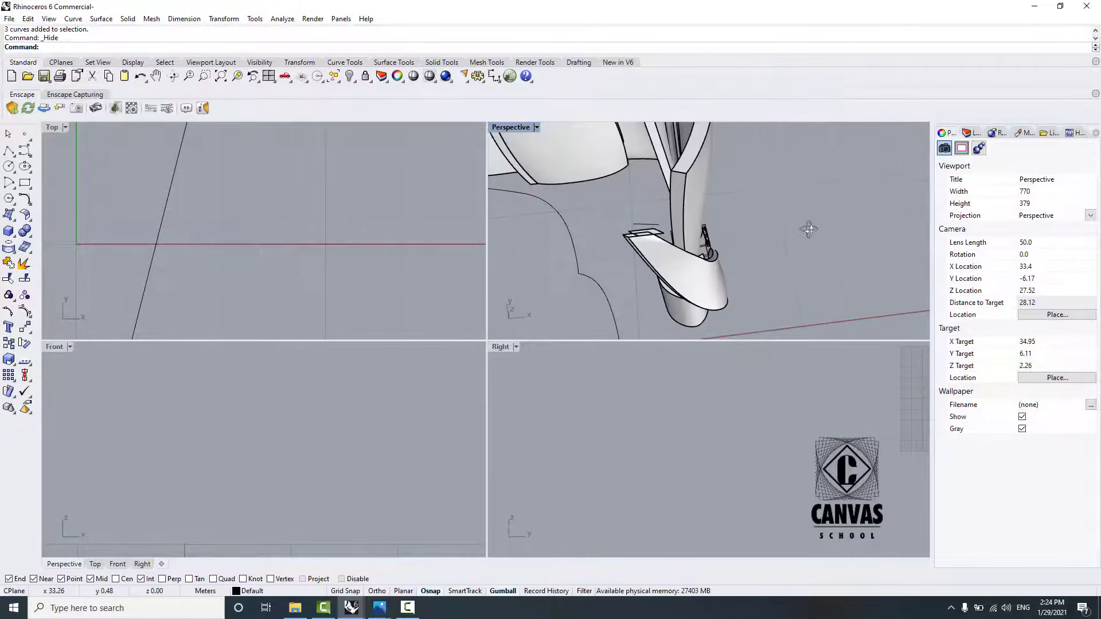
pyautogui.click(624, 226)
pyautogui.click(350, 75)
pyautogui.scroll(3, 651, 201)
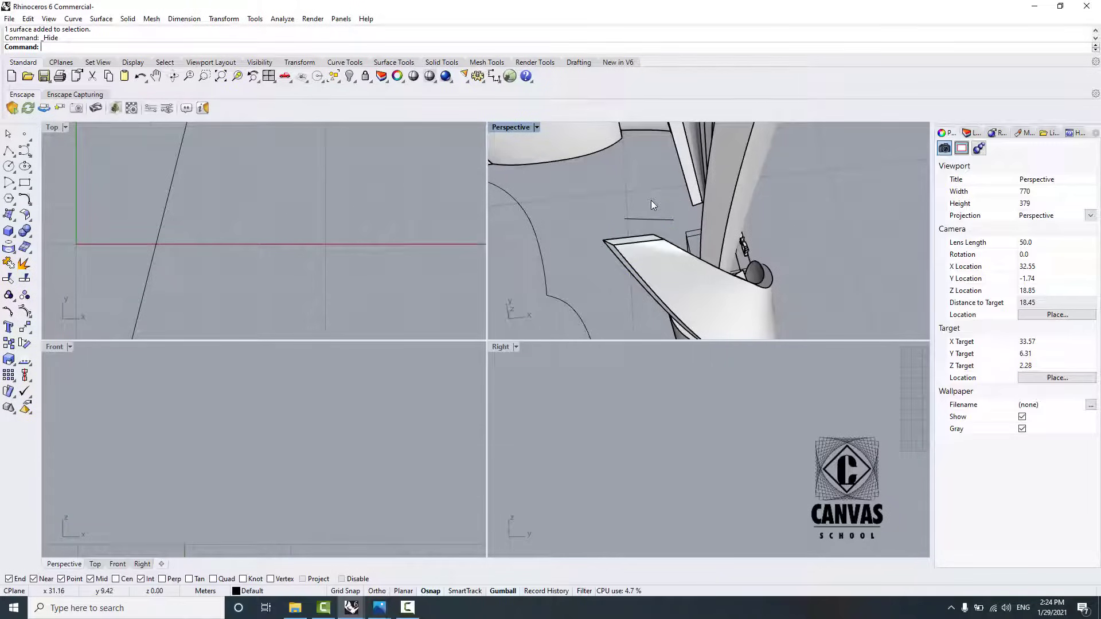
pyautogui.click(656, 219)
pyautogui.click(349, 76)
# Step: Join the four edge curves of the frame box's outer front rectangle into one closed curve
pyautogui.scroll(-3, 621, 166)
pyautogui.scroll(3, 654, 224)
pyautogui.moveTo(689, 230); pyautogui.dragTo(556, 214, button='right')
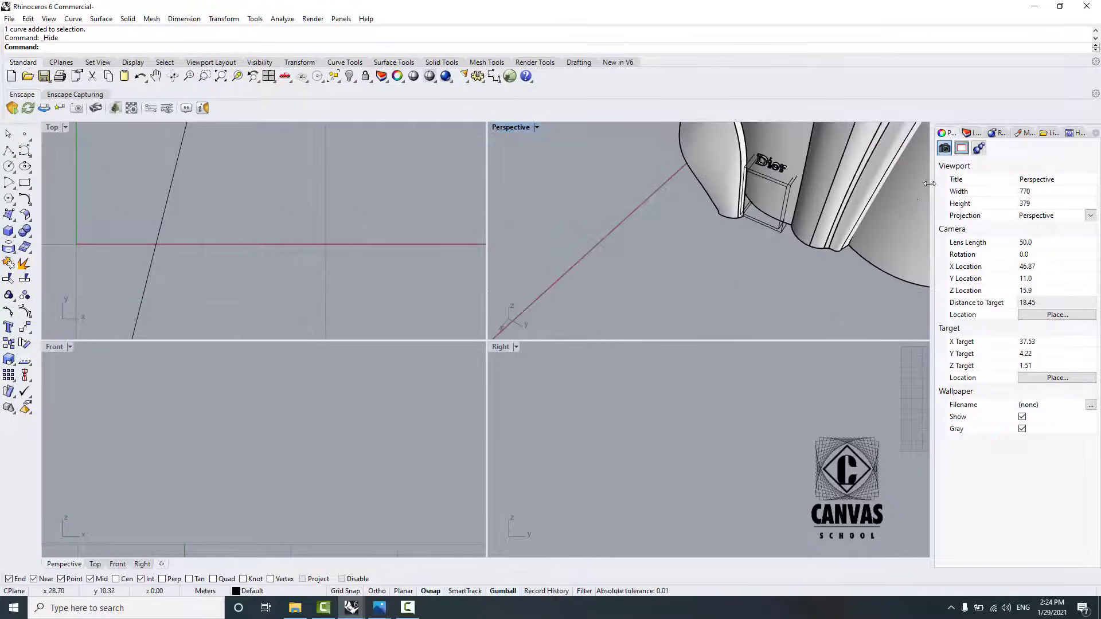
pyautogui.scroll(2, 752, 203)
pyautogui.moveTo(753, 203); pyautogui.dragTo(794, 201, button='right')
pyautogui.scroll(4, 769, 184)
pyautogui.click(734, 170)
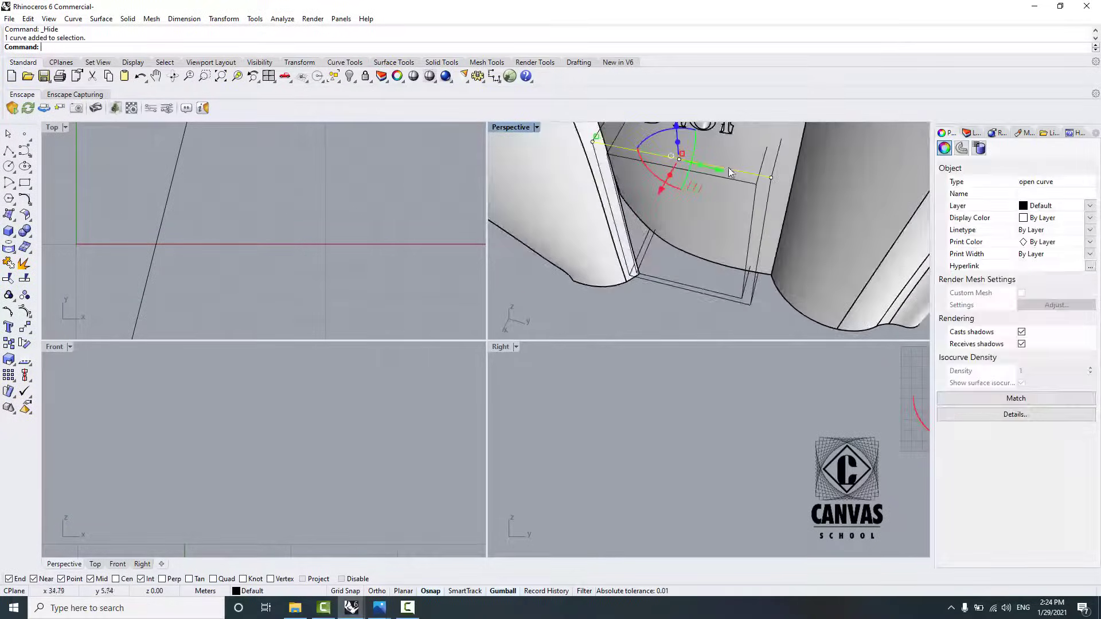
pyautogui.keyDown('shift'); pyautogui.click(767, 201); pyautogui.keyUp('shift')
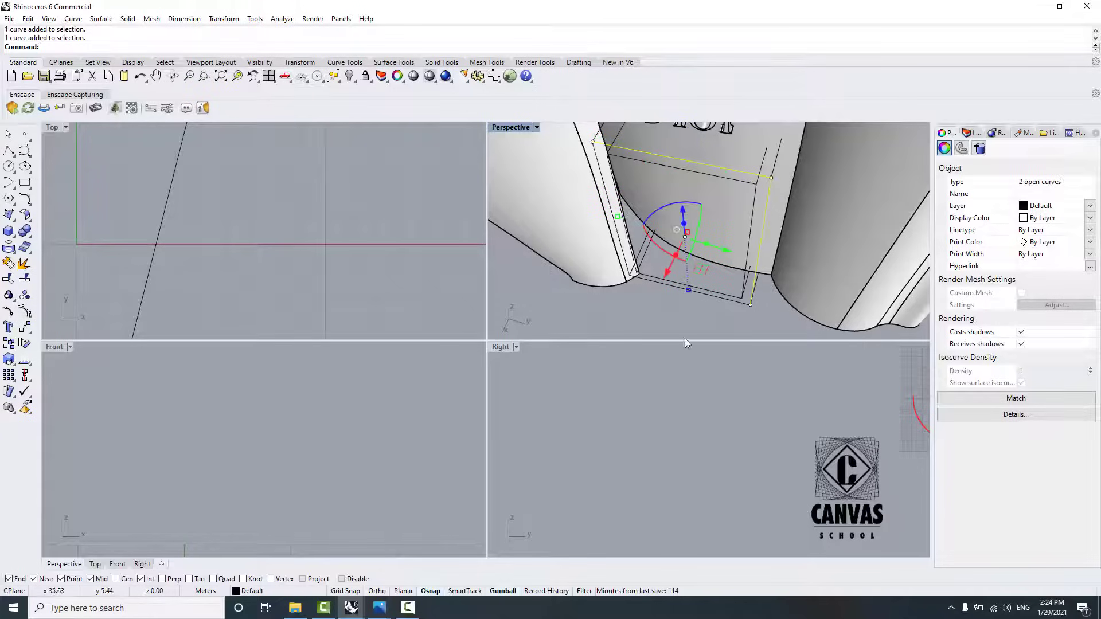
pyautogui.click(25, 183)
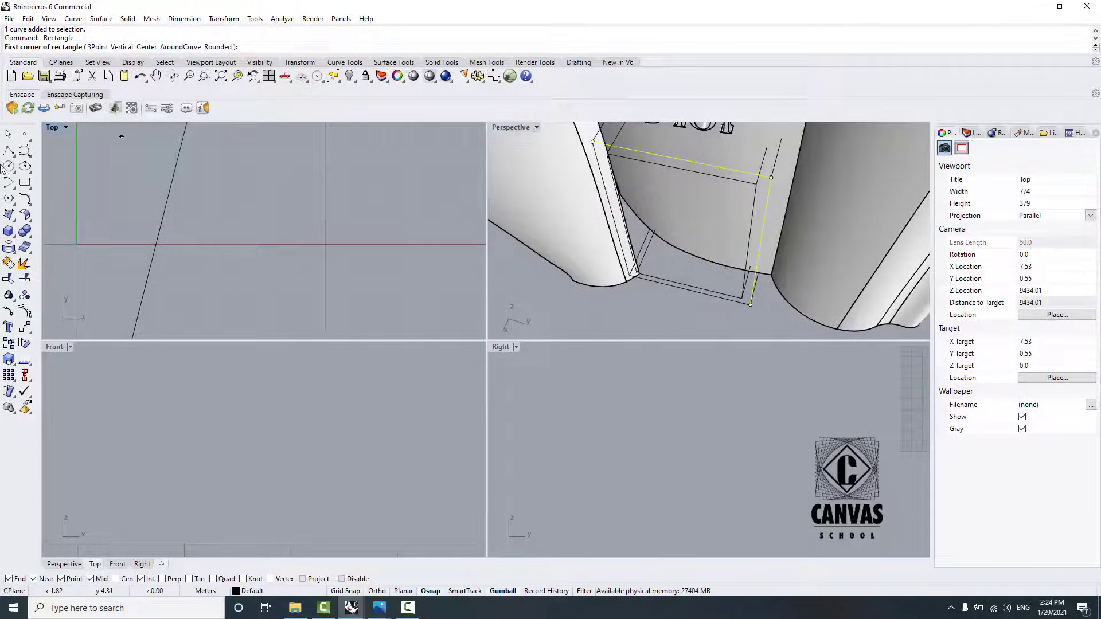
pyautogui.click(8, 134)
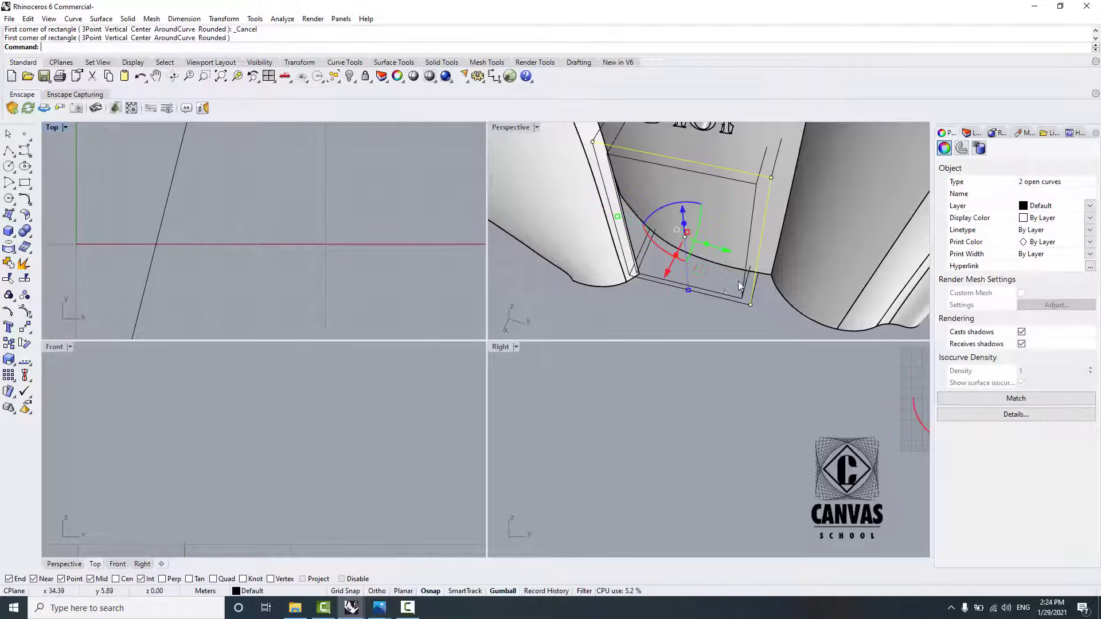
pyautogui.keyDown('shift'); pyautogui.click(722, 298); pyautogui.keyUp('shift')
pyautogui.keyDown('shift'); pyautogui.click(597, 170); pyautogui.keyUp('shift')
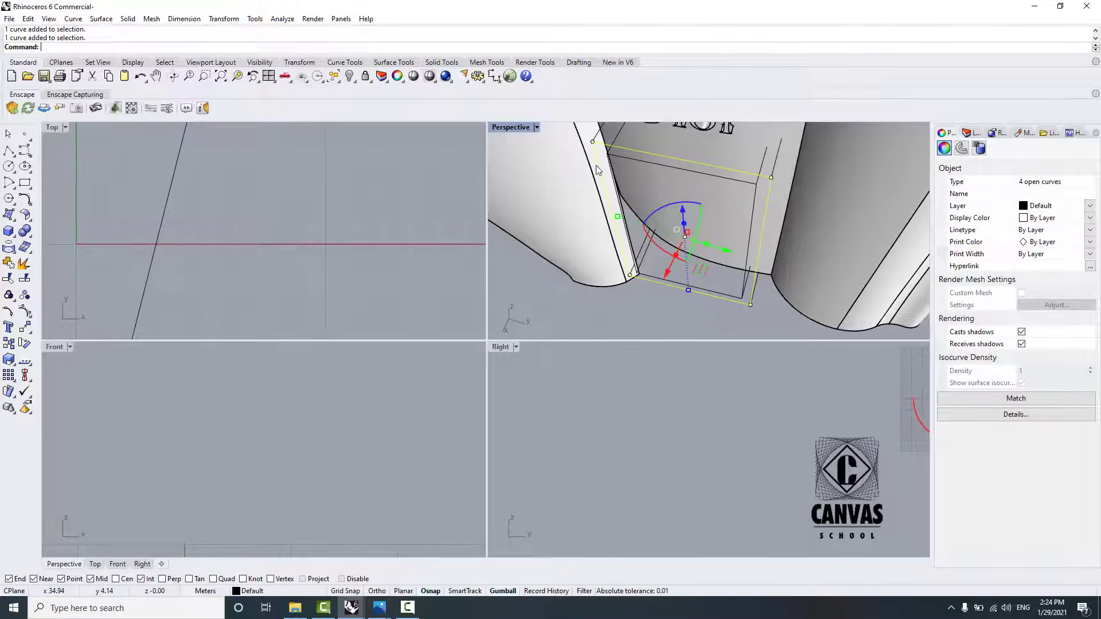
pyautogui.click(23, 263)
# Step: Join the four edge curves of the frame box's inner front rectangle into one closed curve
pyautogui.click(740, 297)
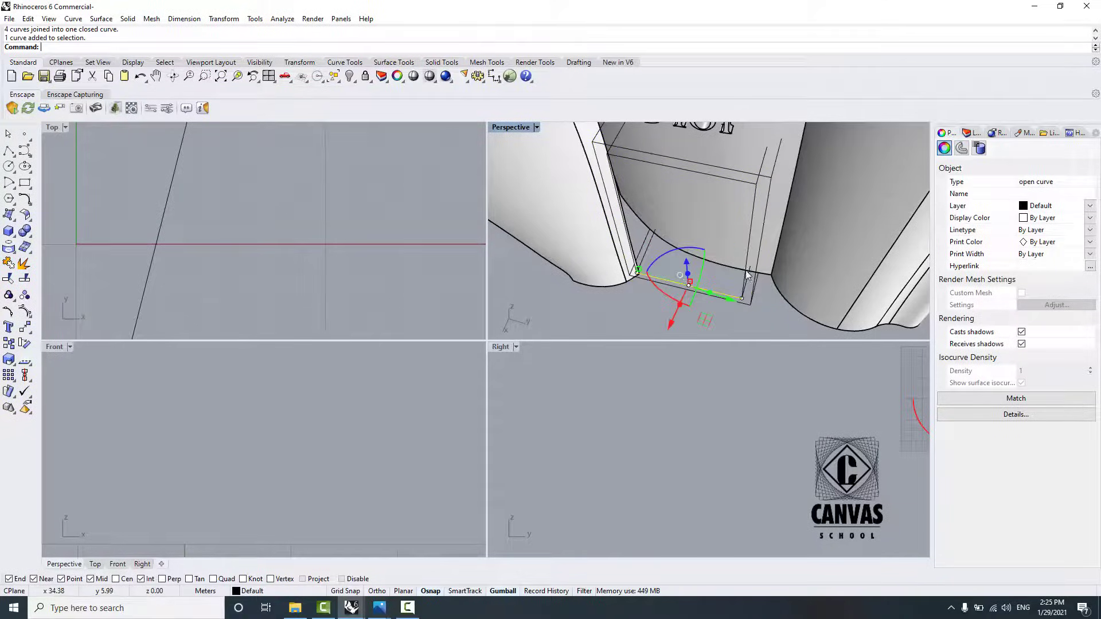
pyautogui.keyDown('shift'); pyautogui.click(749, 228); pyautogui.keyUp('shift')
pyautogui.keyDown('shift'); pyautogui.click(710, 174); pyautogui.keyUp('shift')
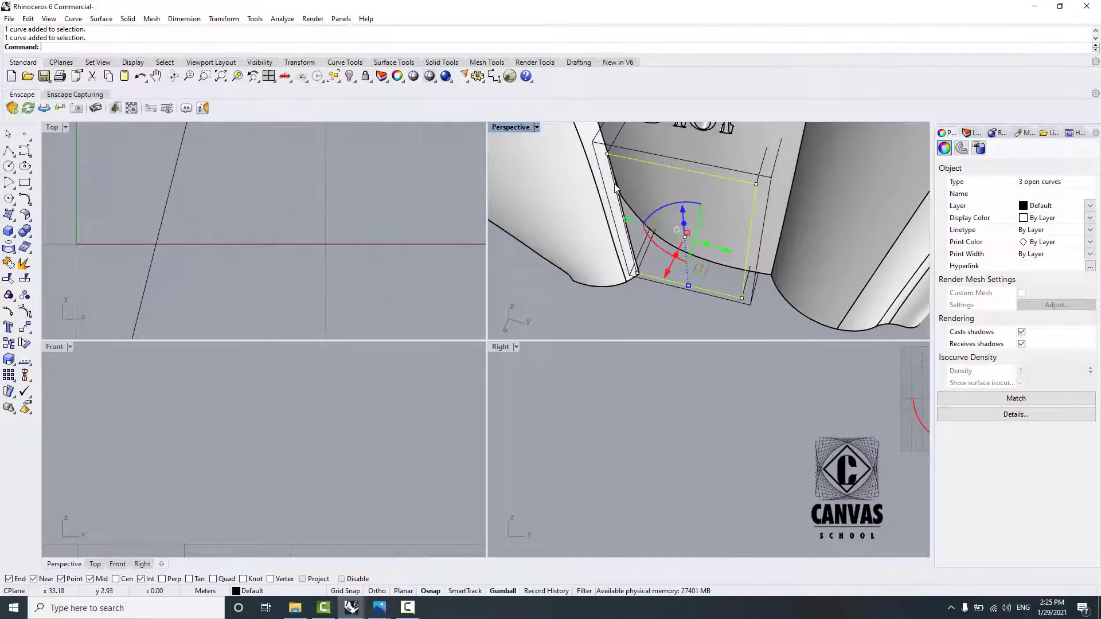
pyautogui.keyDown('shift'); pyautogui.click(615, 187); pyautogui.keyUp('shift')
pyautogui.press('Return')
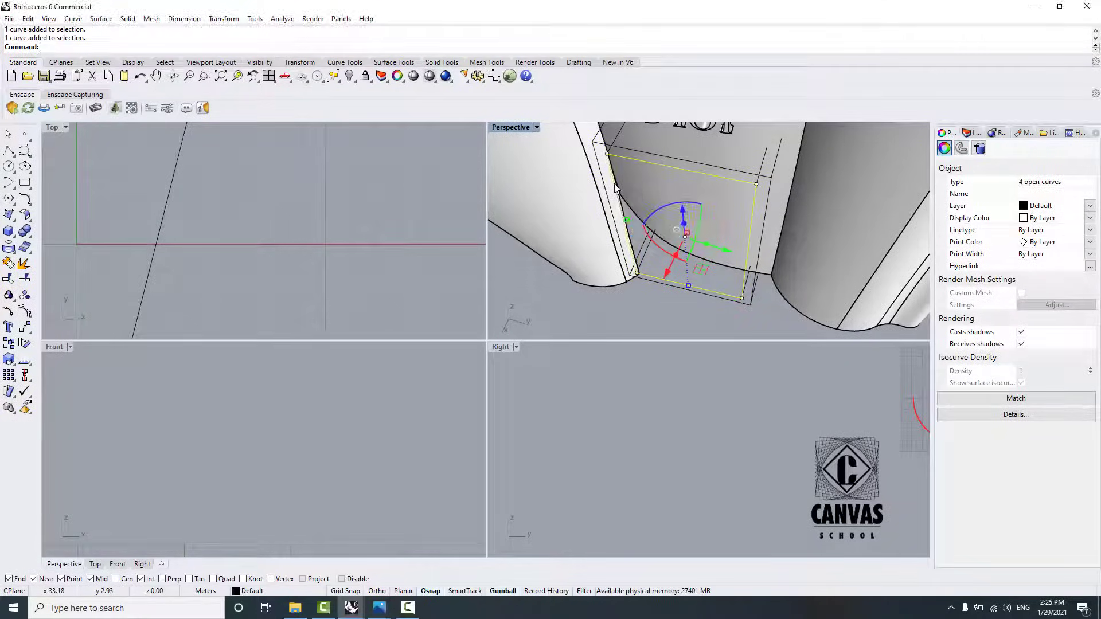
pyautogui.click(10, 265)
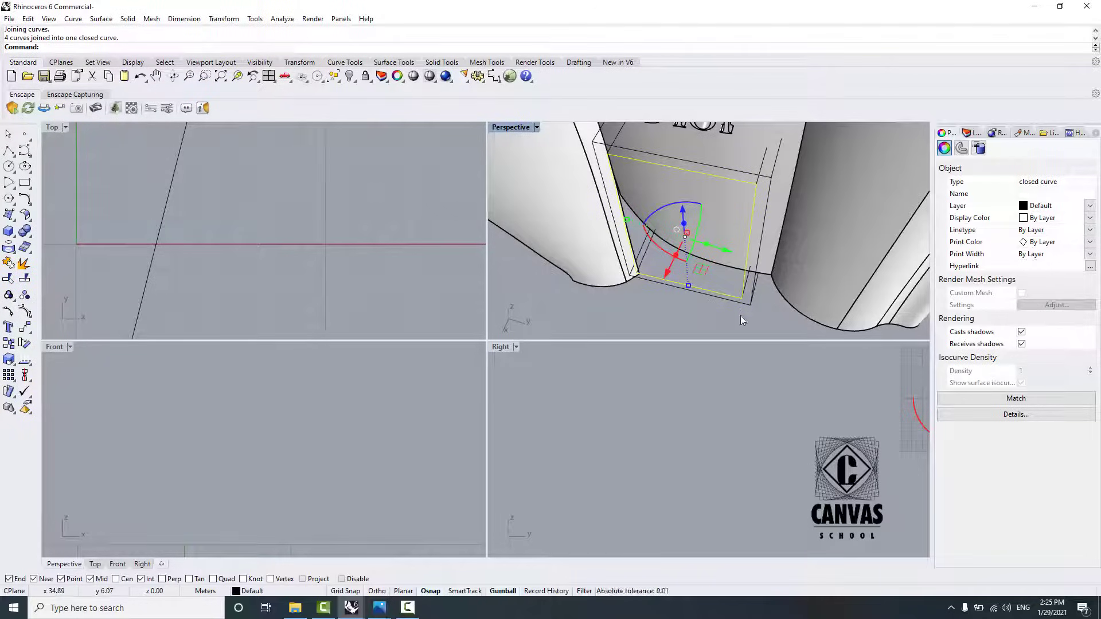
pyautogui.press('Escape')
pyautogui.write('xtrudeSrf')
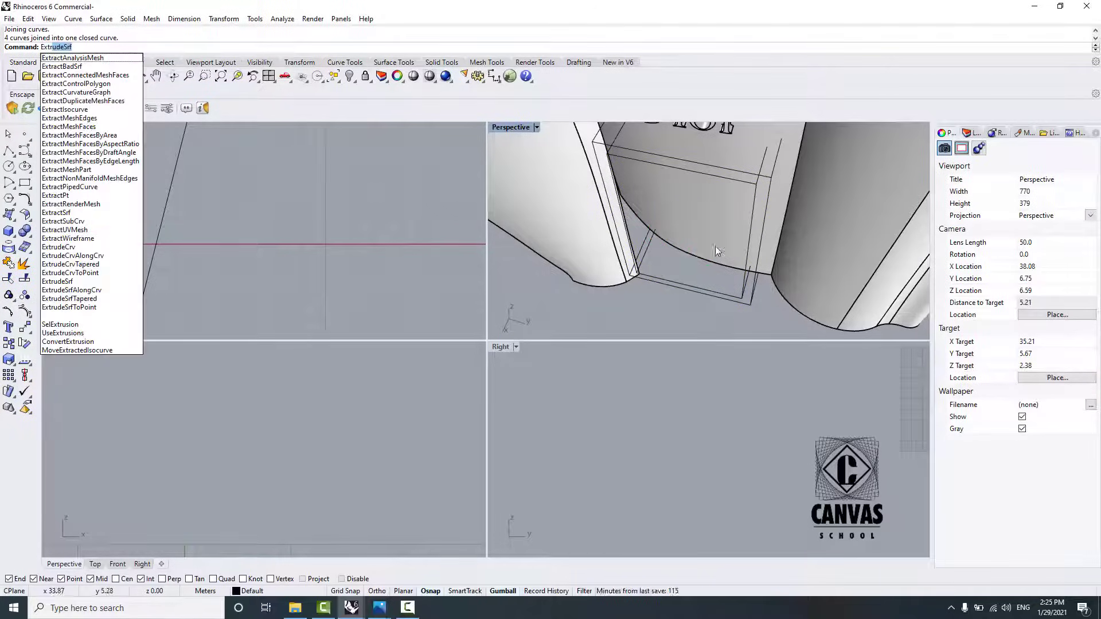
pyautogui.press('Return')
pyautogui.click(746, 256)
pyautogui.press('Escape')
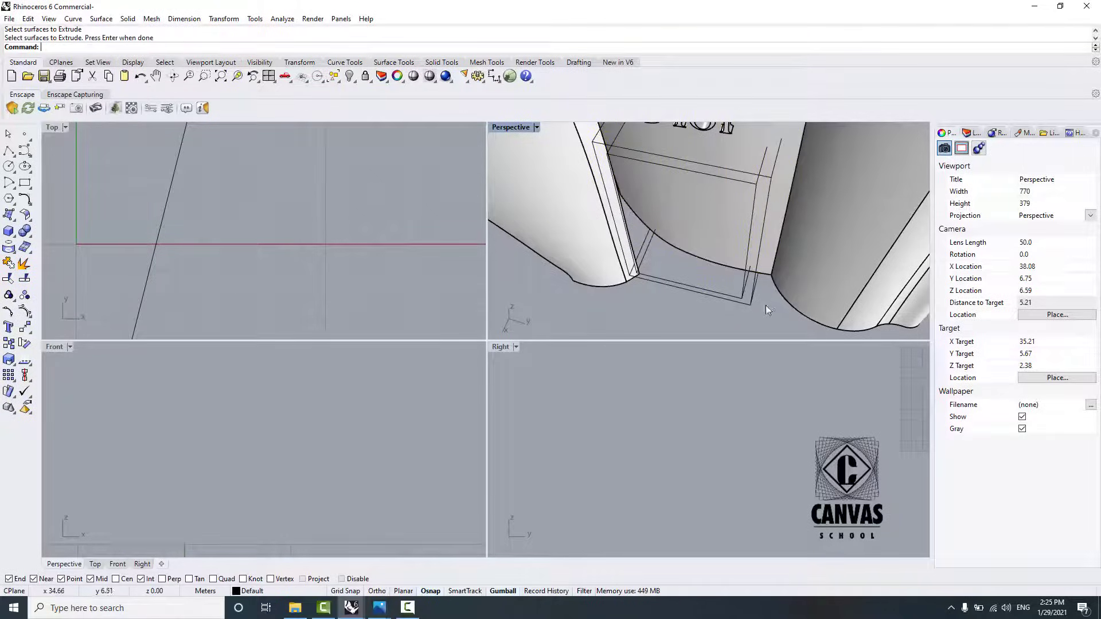
pyautogui.press('Return')
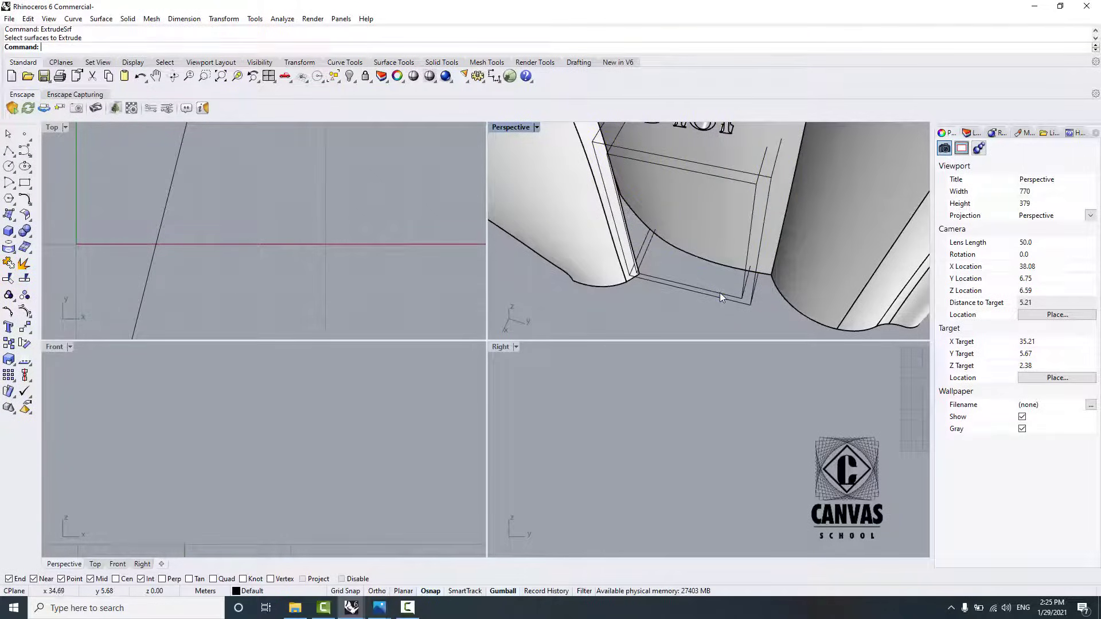
pyautogui.click(721, 293)
pyautogui.press('Return')
pyautogui.press('BackSpace')
pyautogui.press('BackSpace')
pyautogui.press('BackSpace')
# Step: Extrude the two closed front rectangles together with ExtrudeCrv as a solid frame, reaching back into the curved wall behind
pyautogui.write('ExtrudeSrf')
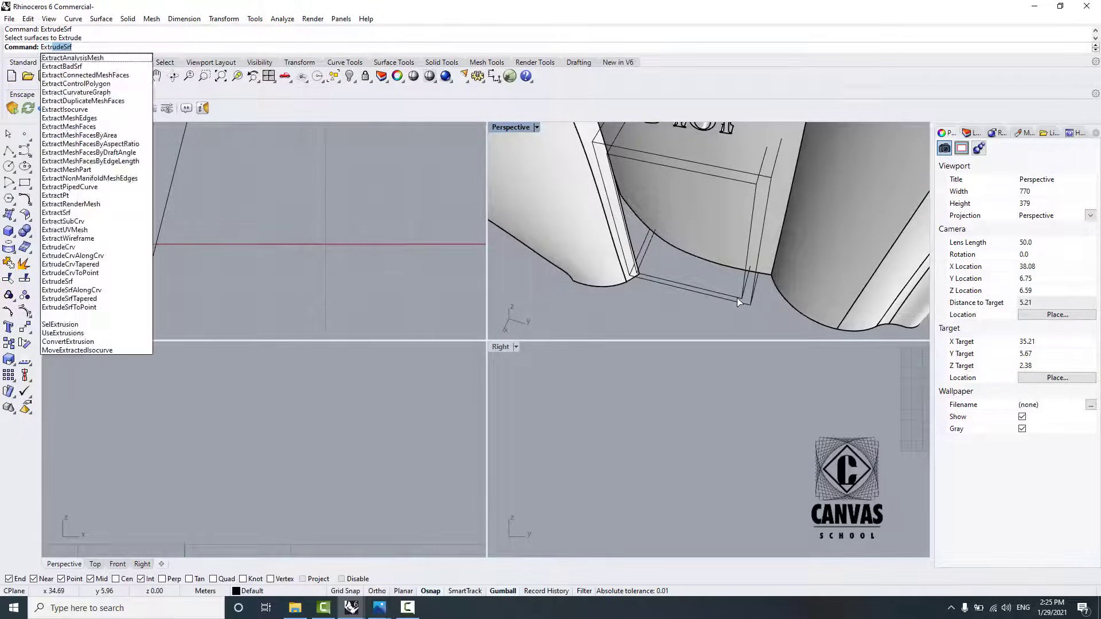
pyautogui.click(100, 251)
pyautogui.scroll(3, 705, 321)
pyautogui.click(686, 304)
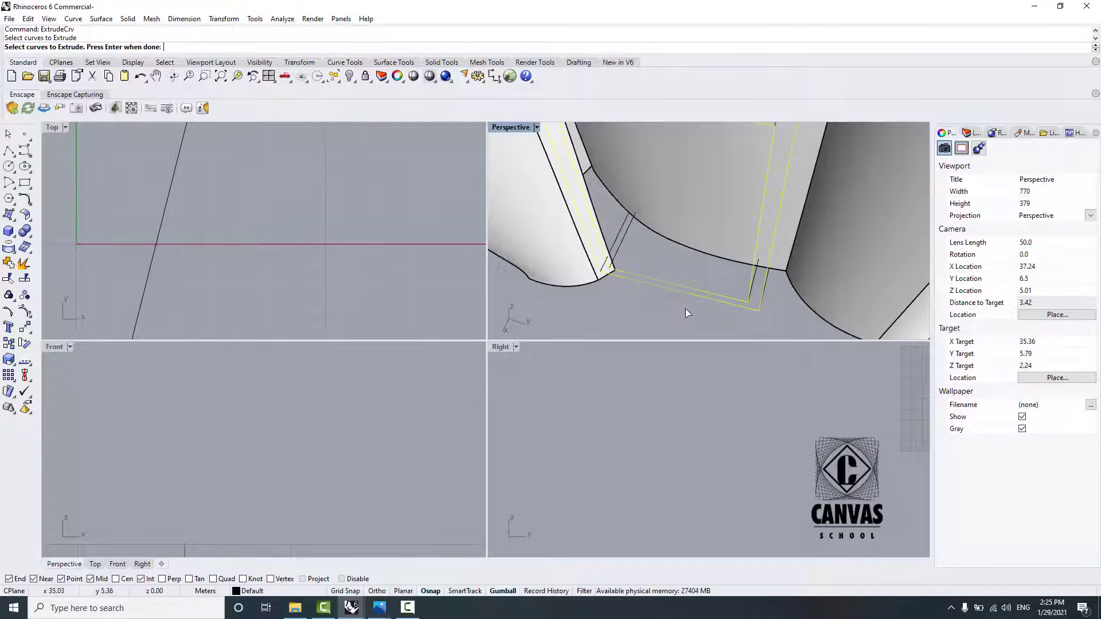
pyautogui.press('Return')
pyautogui.scroll(4, 651, 216)
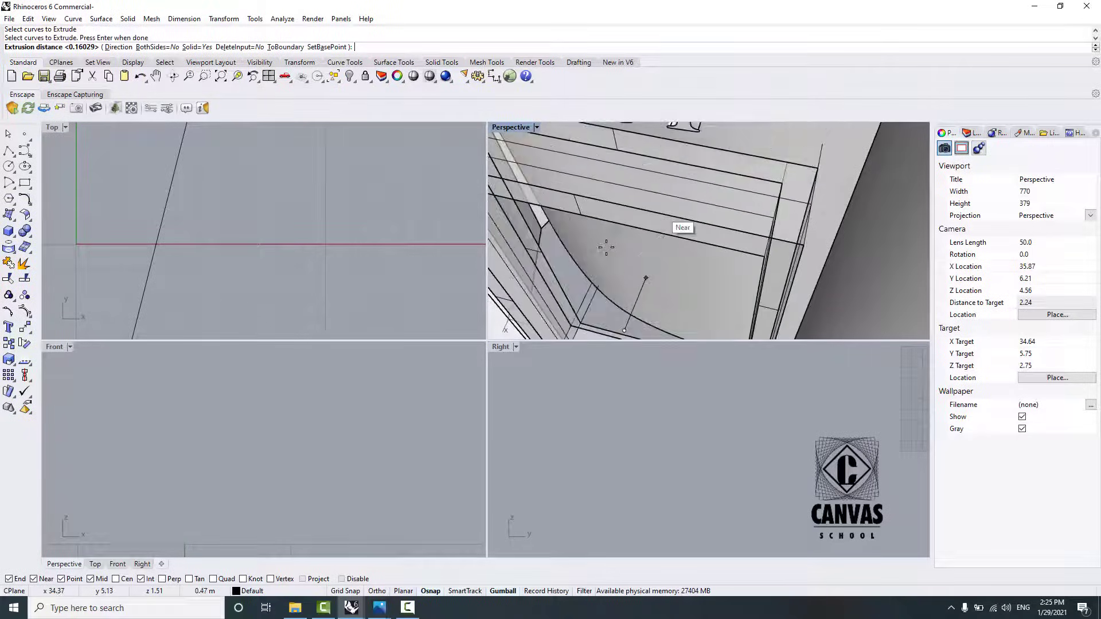
pyautogui.scroll(-6, 596, 265)
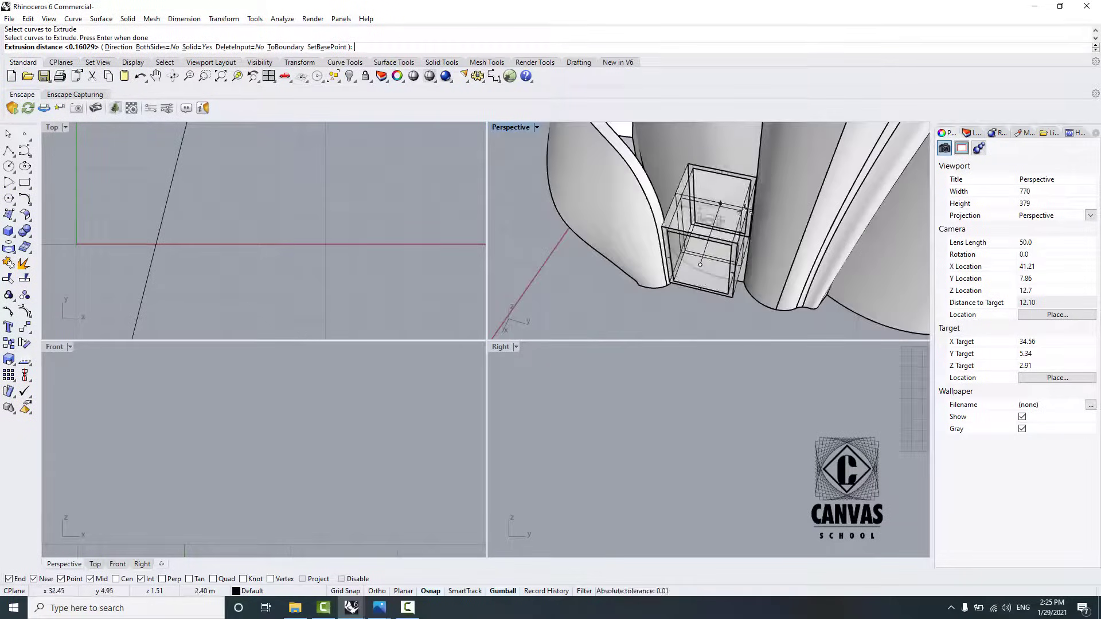
pyautogui.click(724, 190)
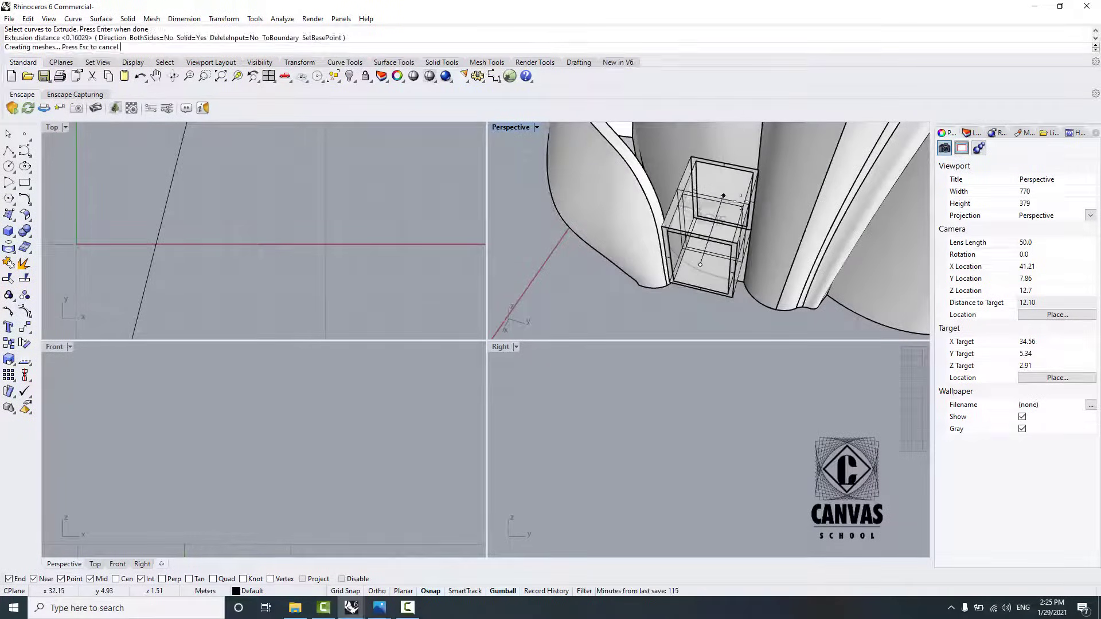
# Step: Select the extruded frame together with all the Dior letters and shift them along the Y axis, away from the outer curved panel
pyautogui.scroll(2, 698, 259)
pyautogui.moveTo(635, 266); pyautogui.dragTo(691, 233, button='right')
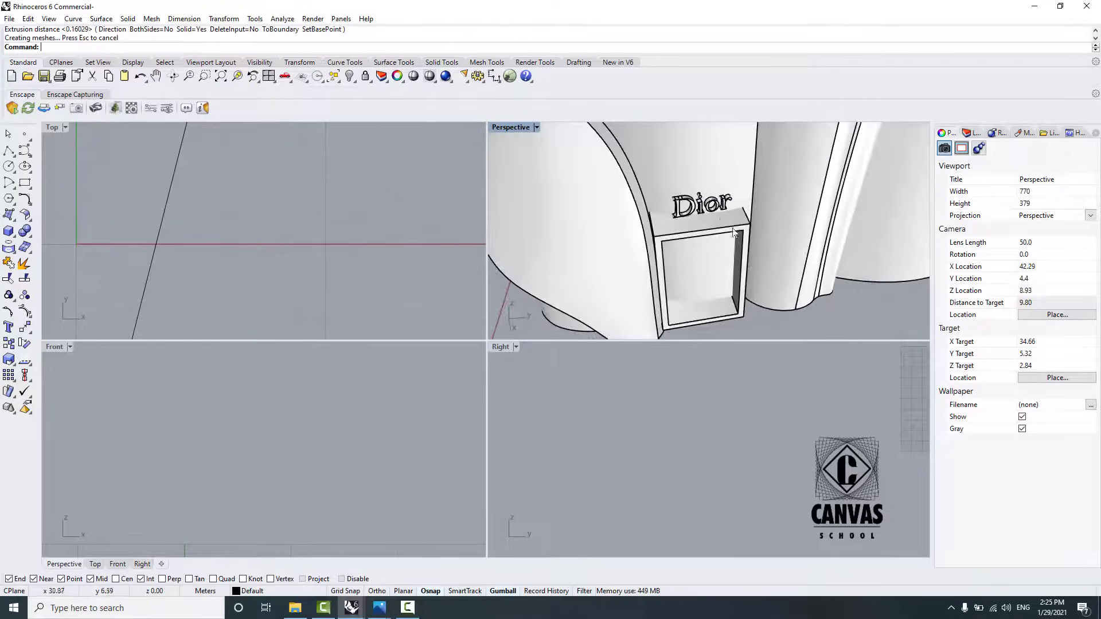
pyautogui.click(733, 236)
pyautogui.click(777, 274)
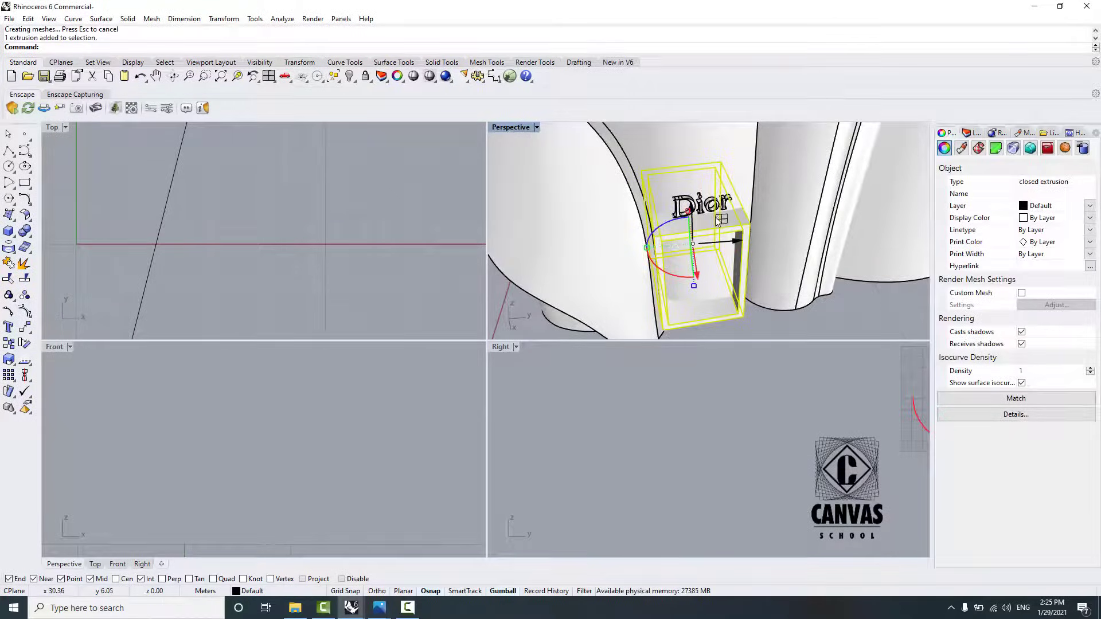
pyautogui.scroll(3, 746, 201)
pyautogui.moveTo(746, 201); pyautogui.dragTo(703, 195, button='right')
pyautogui.scroll(-4, 702, 195)
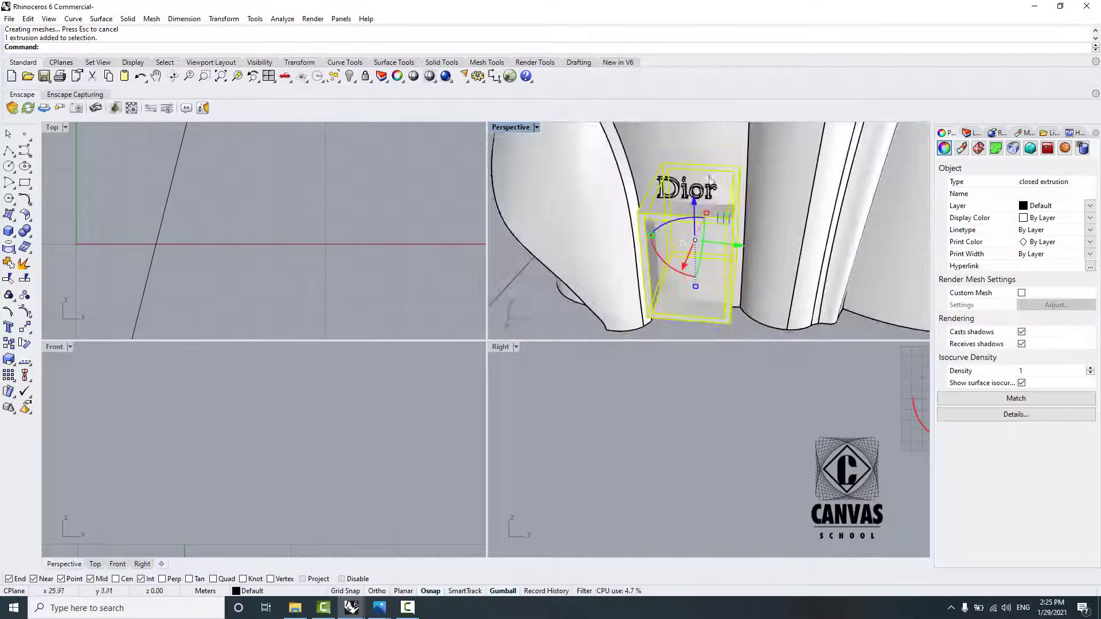
pyautogui.scroll(5, 699, 198)
pyautogui.keyDown('shift'); pyautogui.click(701, 196); pyautogui.keyUp('shift')
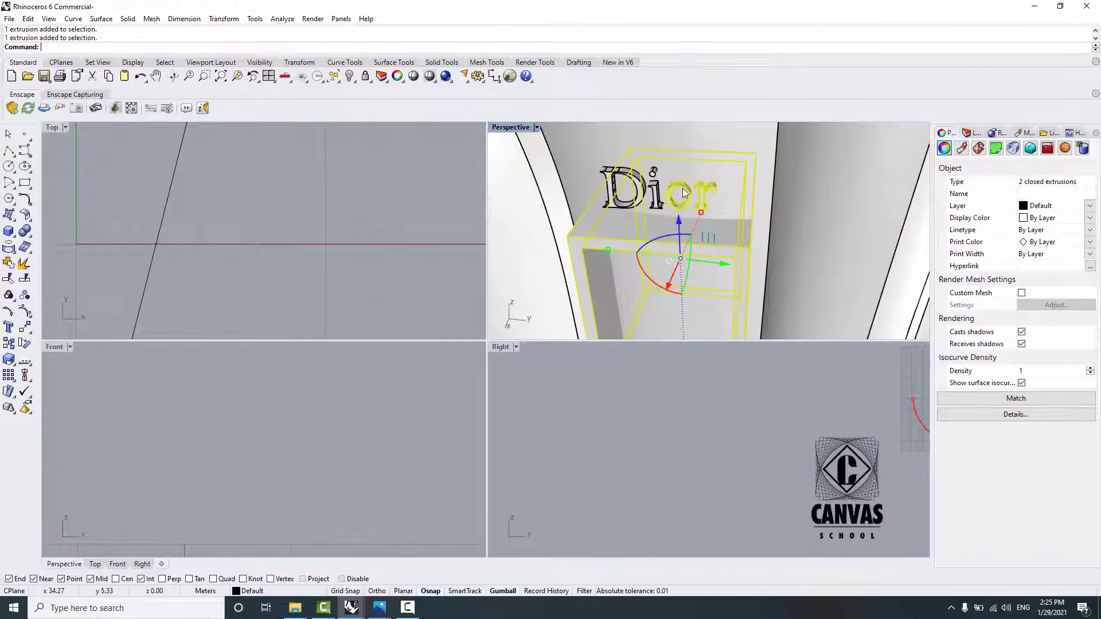
pyautogui.keyDown('shift'); pyautogui.click(653, 173); pyautogui.keyUp('shift')
pyautogui.keyDown('shift'); pyautogui.click(641, 181); pyautogui.keyUp('shift')
pyautogui.scroll(-3, 640, 172)
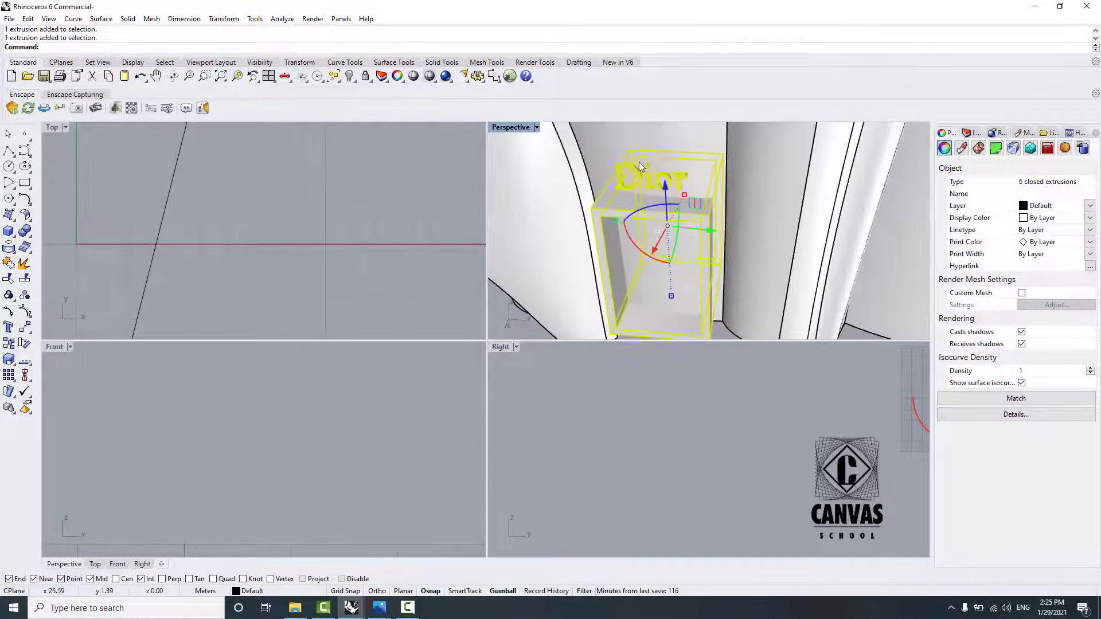
pyautogui.moveTo(640, 166); pyautogui.dragTo(688, 210, button='right')
pyautogui.moveTo(701, 230); pyautogui.dragTo(706, 230)
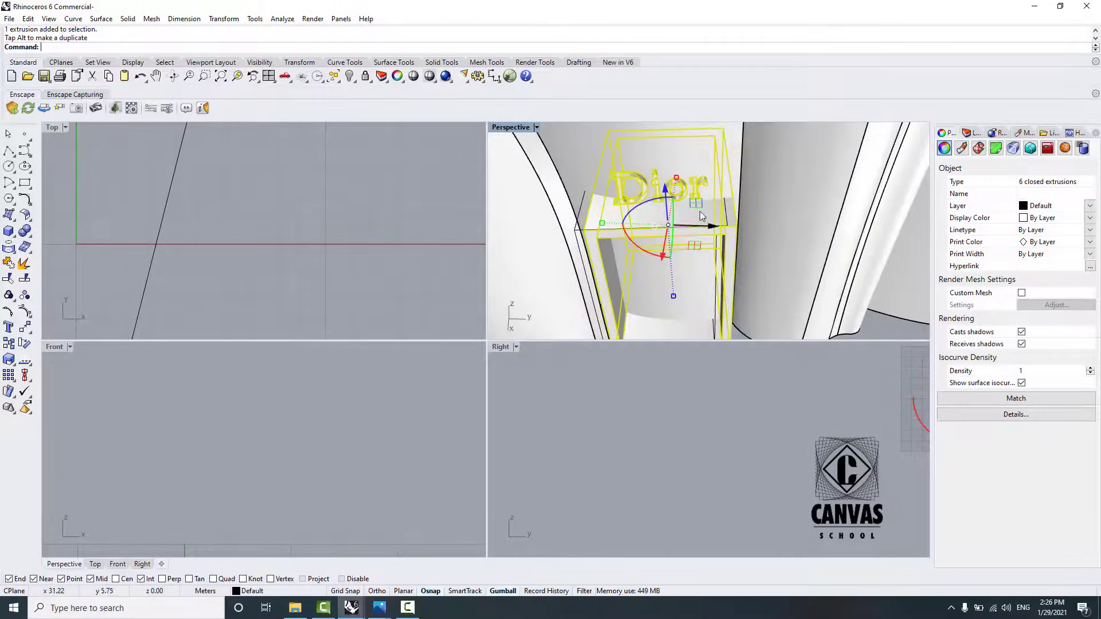
# Step: Nudge the frame and Dior letters further along the Y axis toward the neighbouring column, and clear the selection
pyautogui.scroll(-5, 679, 166)
pyautogui.moveTo(681, 231); pyautogui.dragTo(666, 254, button='right')
pyautogui.moveTo(628, 152); pyautogui.dragTo(629, 151)
pyautogui.scroll(4, 655, 185)
pyautogui.moveTo(695, 183); pyautogui.dragTo(702, 184)
pyautogui.moveTo(683, 285); pyautogui.dragTo(662, 224, button='right')
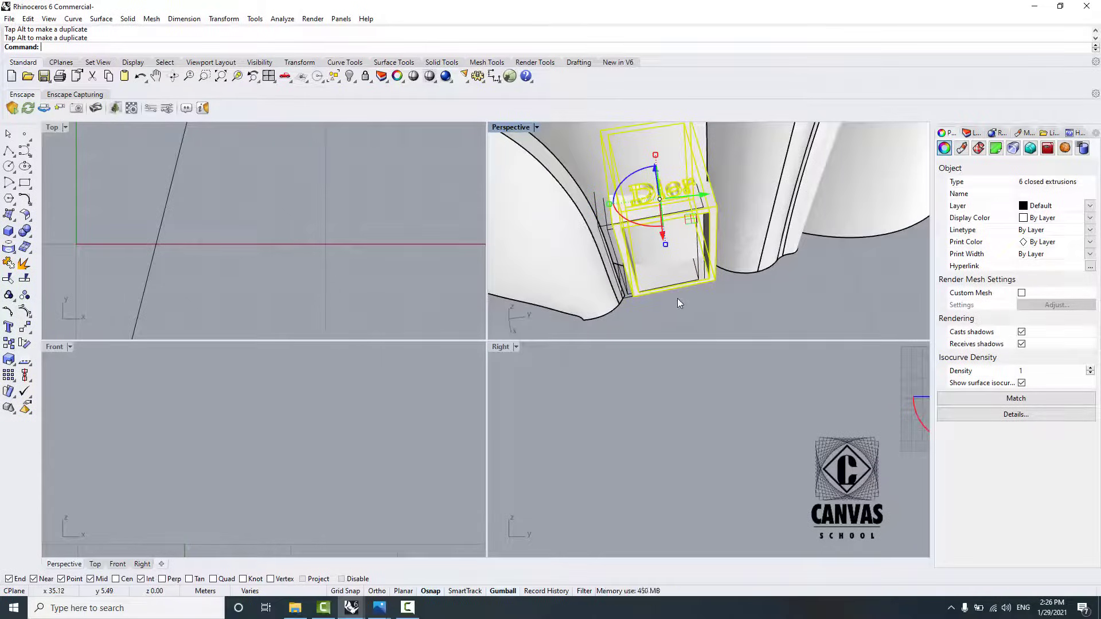
pyautogui.click(645, 315)
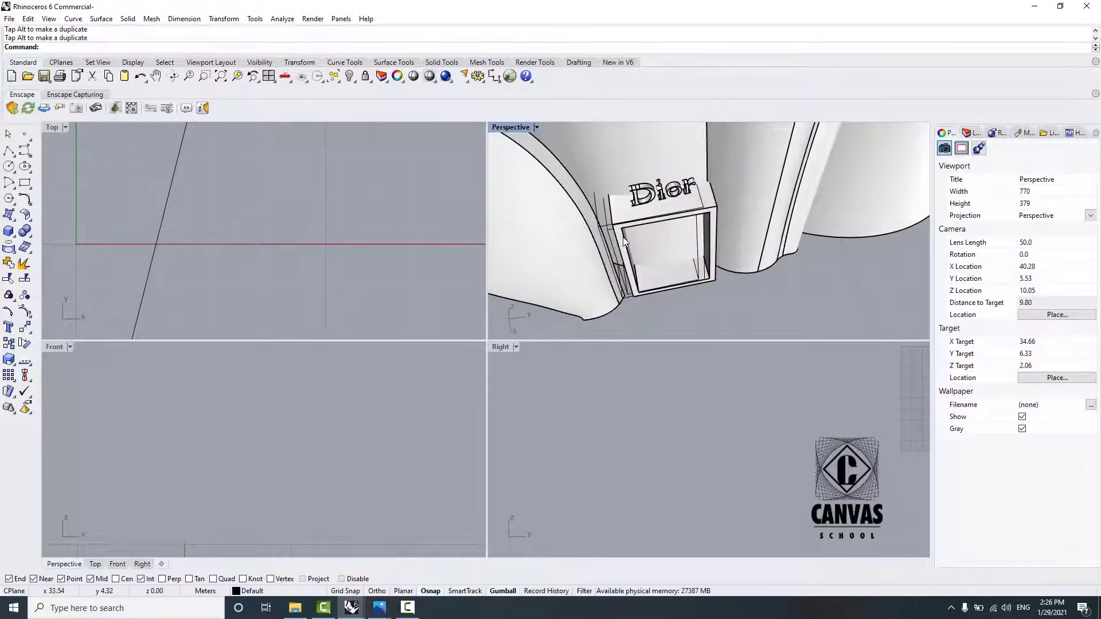
# Step: Delete the leftover closed rectangle curves beside the moved frame
pyautogui.scroll(5, 600, 204)
pyautogui.click(598, 206)
pyautogui.press('Delete')
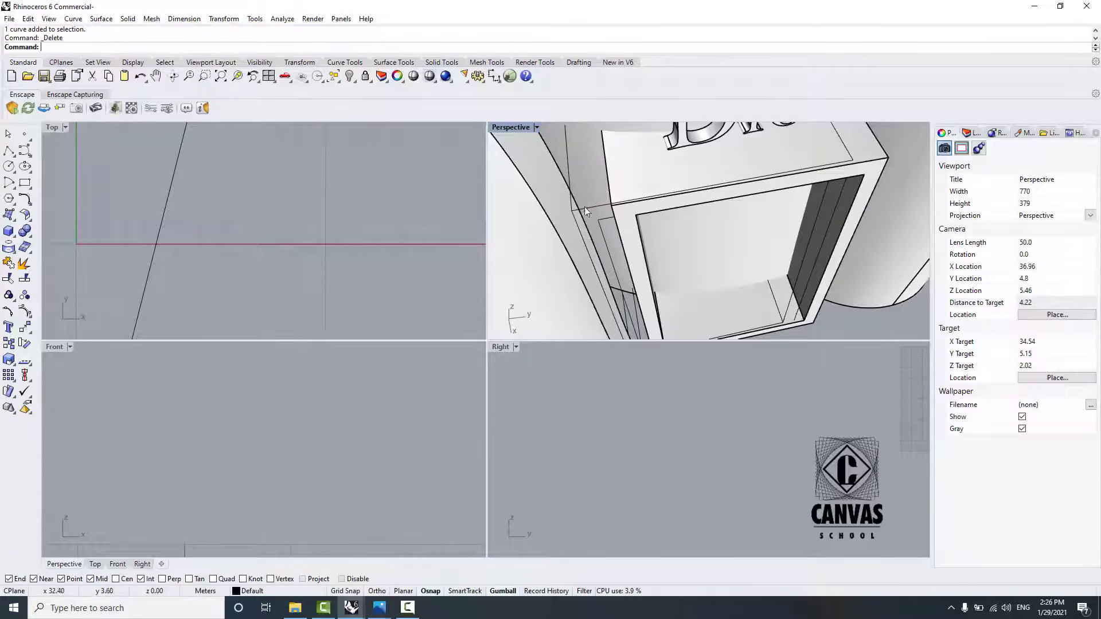
pyautogui.scroll(-5, 596, 195)
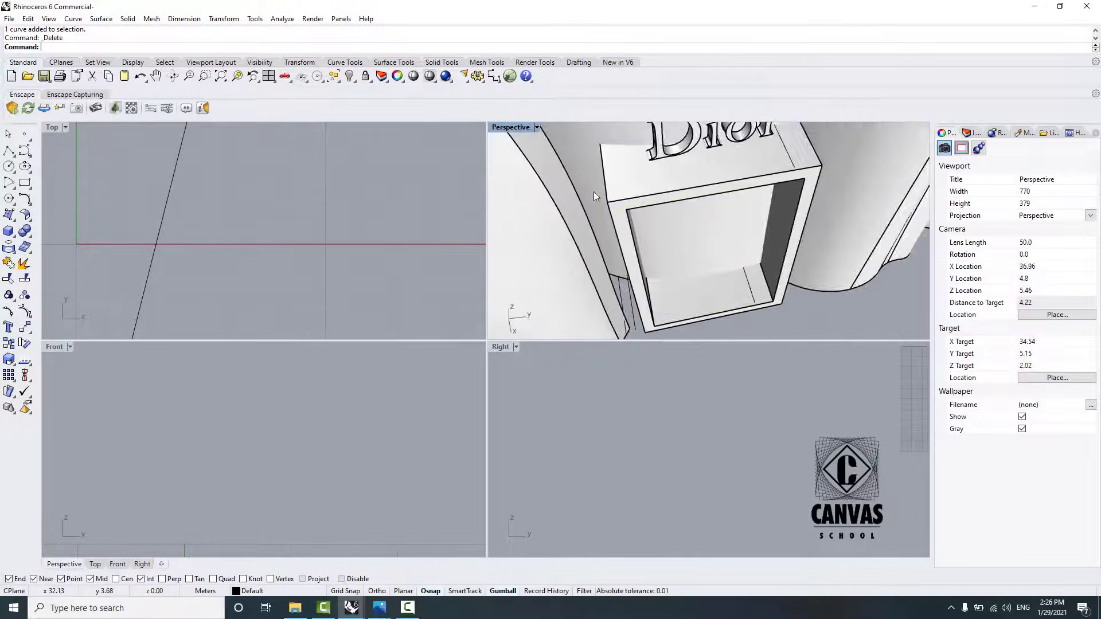
pyautogui.scroll(-5, 687, 164)
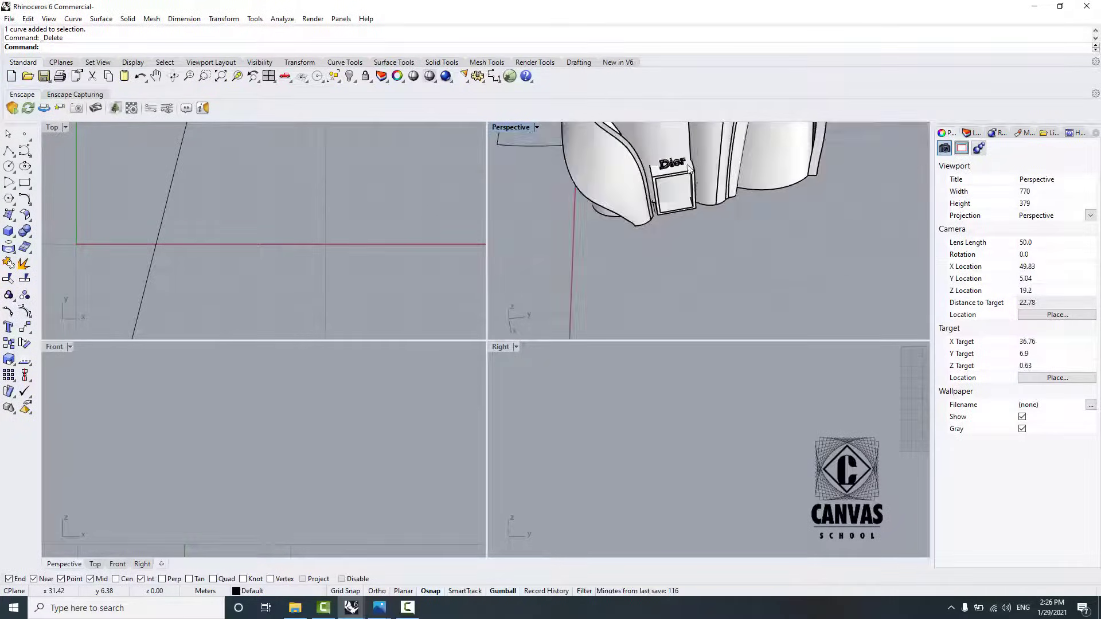
# Step: Reselect the frame and all the Dior letters and move them back toward the curved wall
pyautogui.scroll(5, 690, 208)
pyautogui.click(683, 253)
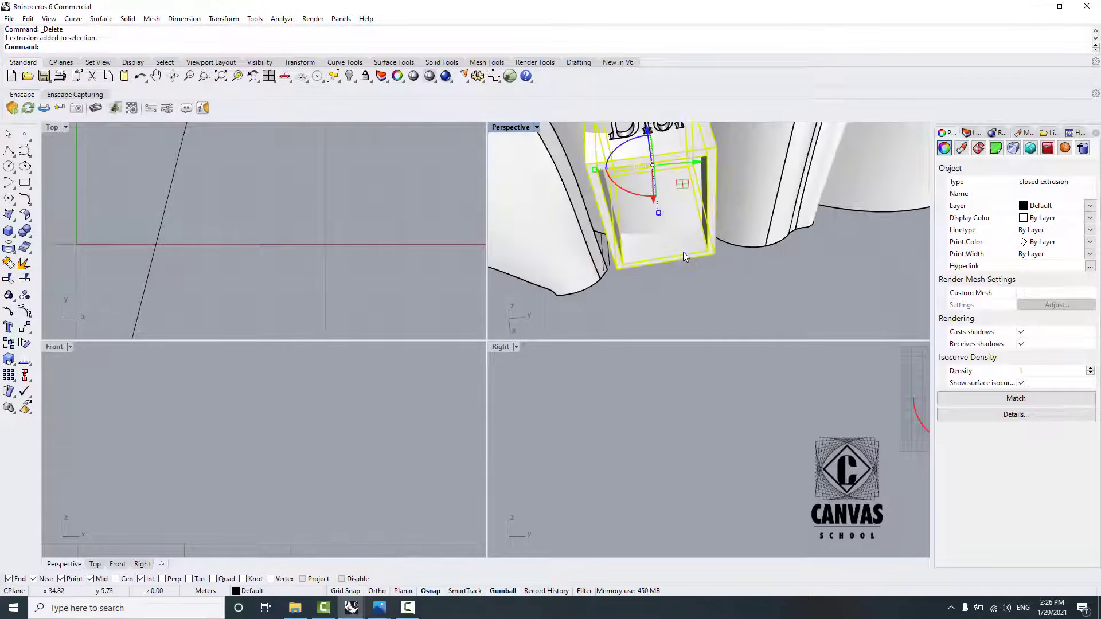
pyautogui.scroll(3, 677, 172)
pyautogui.scroll(2, 674, 163)
pyautogui.keyDown('shift'); pyautogui.click(682, 180); pyautogui.keyUp('shift')
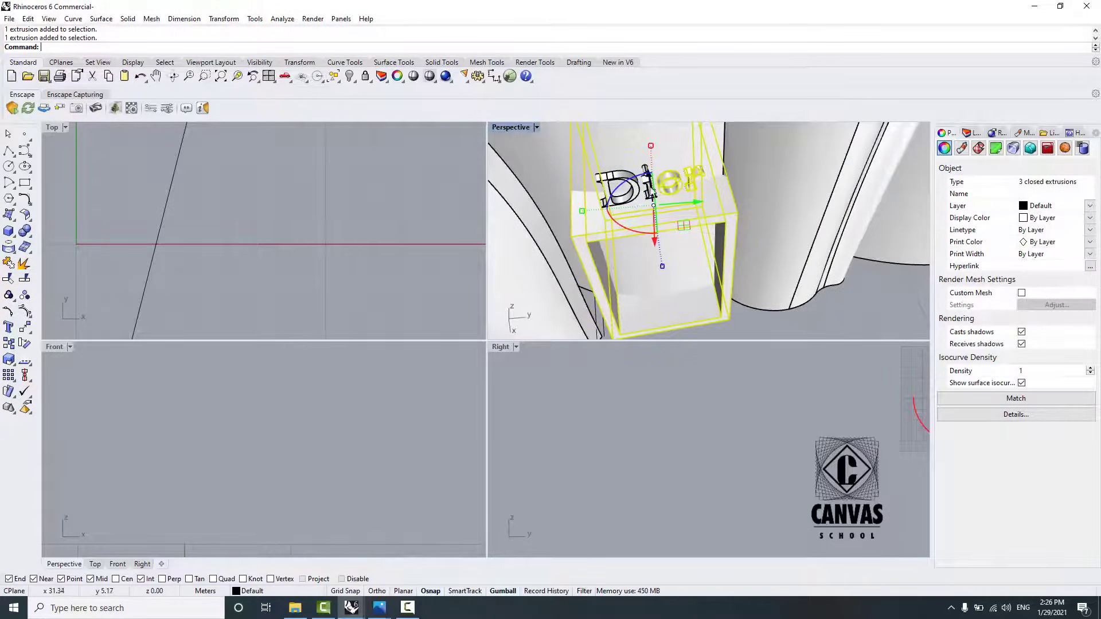
pyautogui.keyDown('shift'); pyautogui.click(639, 190); pyautogui.keyUp('shift')
pyautogui.keyDown('shift'); pyautogui.click(646, 185); pyautogui.keyUp('shift')
pyautogui.scroll(2, 640, 166)
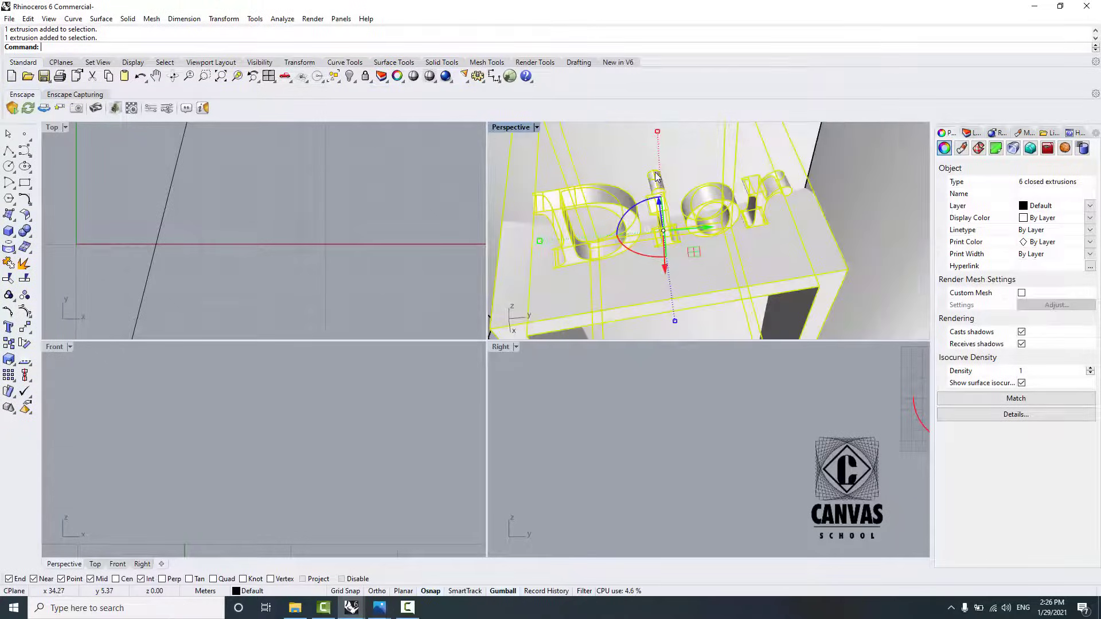
pyautogui.scroll(-4, 657, 177)
pyautogui.moveTo(693, 229); pyautogui.dragTo(676, 205)
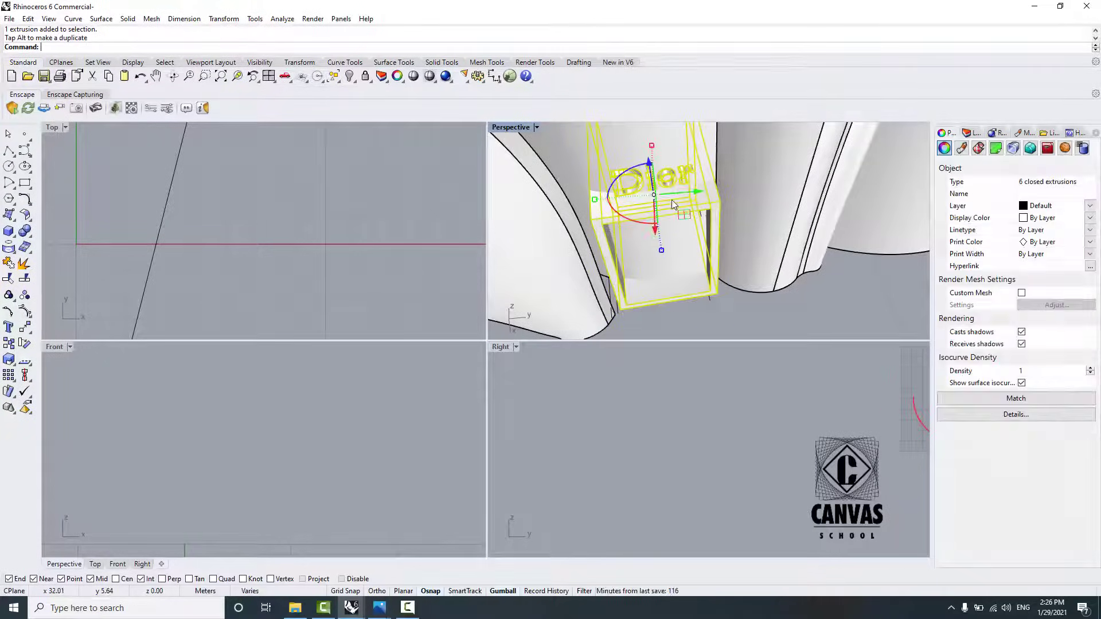
# Step: Push the selected frame and letters slightly further inward along the X axis
pyautogui.scroll(3, 648, 187)
pyautogui.moveTo(648, 187); pyautogui.dragTo(752, 228, button='right')
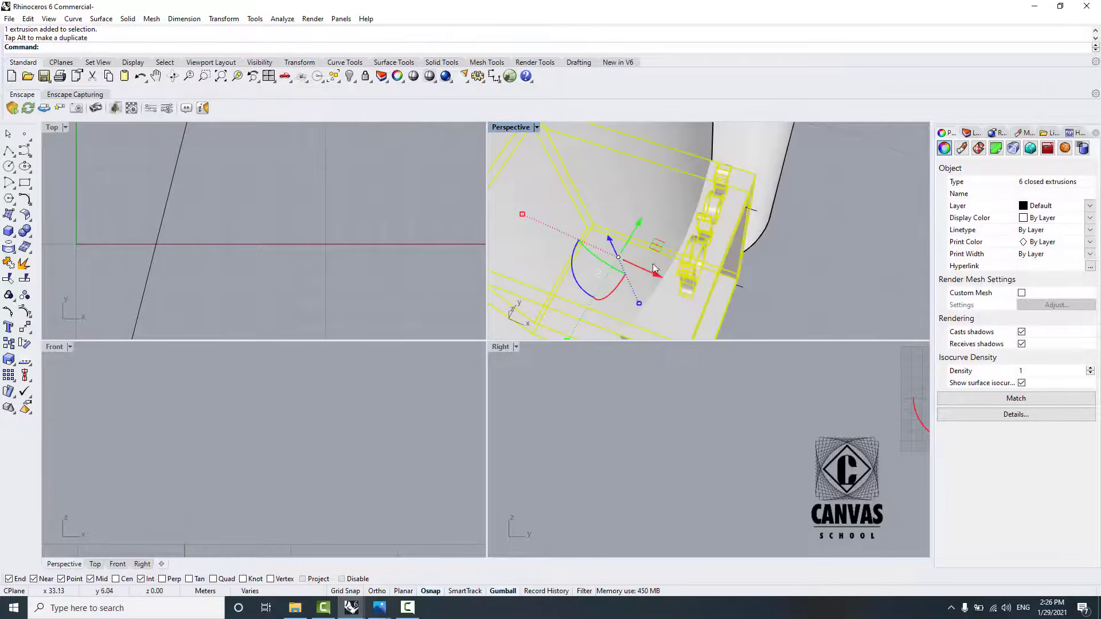
pyautogui.moveTo(663, 278); pyautogui.dragTo(654, 274)
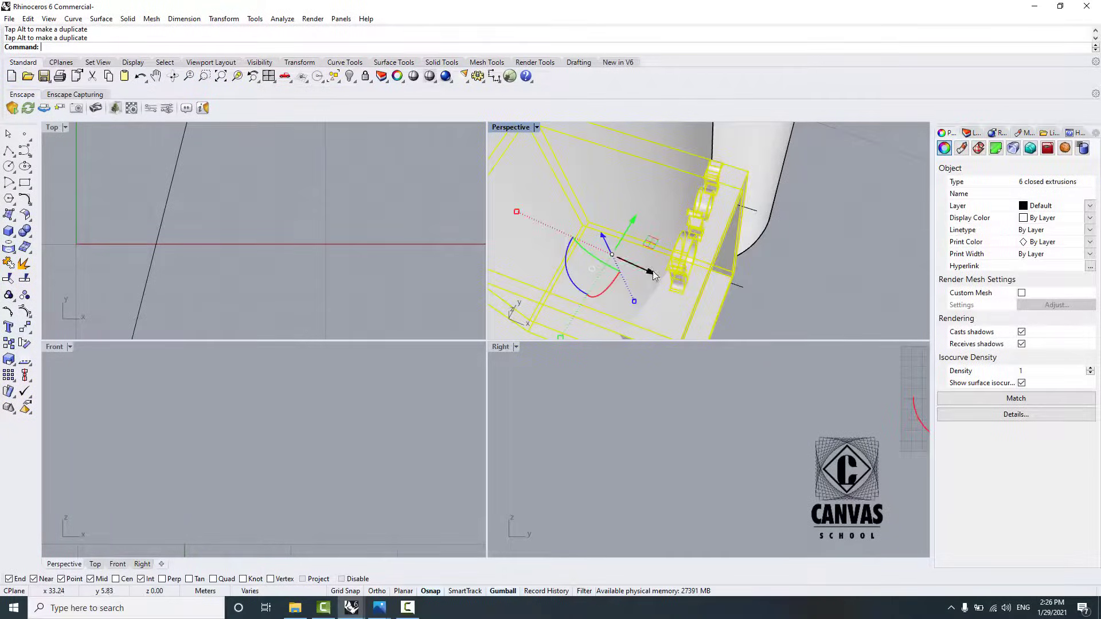
pyautogui.moveTo(566, 254); pyautogui.dragTo(580, 196, button='right')
pyautogui.scroll(3, 668, 186)
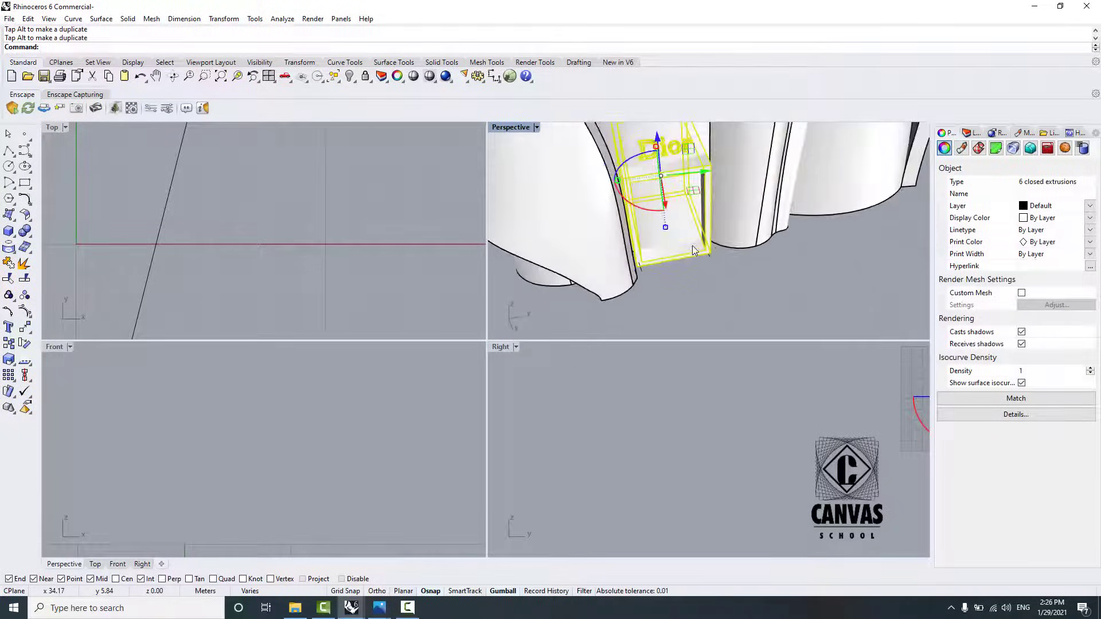
# Step: Fine-tune the position of the frame and lettering between the curved panels, undoing a misplaced move, and clear the selection
pyautogui.moveTo(693, 245); pyautogui.dragTo(709, 242, button='right')
pyautogui.scroll(3, 723, 192)
pyautogui.moveTo(724, 193); pyautogui.dragTo(722, 194)
pyautogui.moveTo(726, 197); pyautogui.dragTo(683, 265, button='right')
pyautogui.moveTo(655, 165)
pyautogui.mouseDown()
pyautogui.moveTo(648, 181)
pyautogui.moveTo(662, 166)
pyautogui.mouseUp()
pyautogui.hotkey('ctrl', 'z')
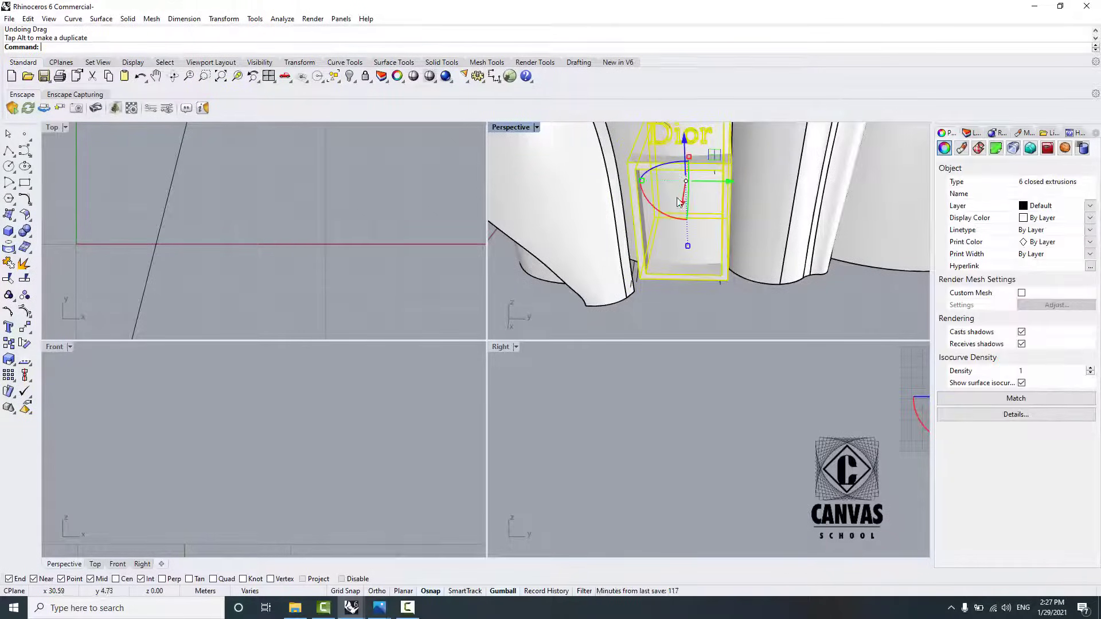
pyautogui.moveTo(611, 184); pyautogui.dragTo(648, 201, button='right')
pyautogui.click(742, 272)
# Step: Hide the two stray open curves at the upper and lower corners of the frame's side nearest the column
pyautogui.moveTo(742, 272)
pyautogui.mouseDown(button='right')
pyautogui.moveTo(659, 249)
pyautogui.moveTo(741, 261)
pyautogui.mouseUp(button='right')
pyautogui.scroll(3, 714, 178)
pyautogui.click(714, 174)
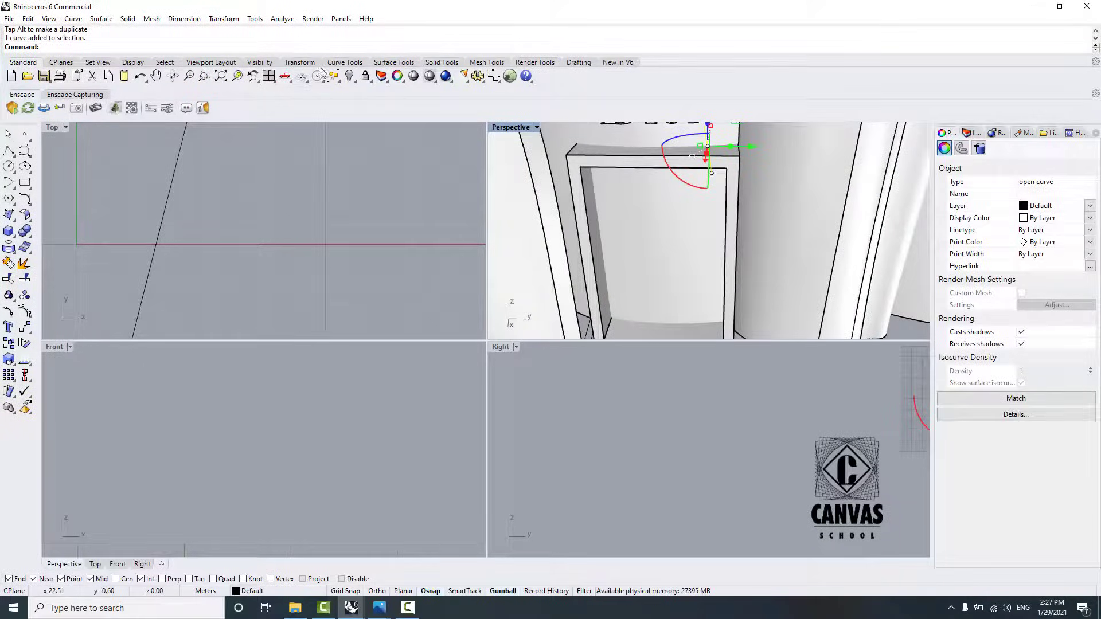
pyautogui.click(350, 76)
pyautogui.scroll(-3, 780, 143)
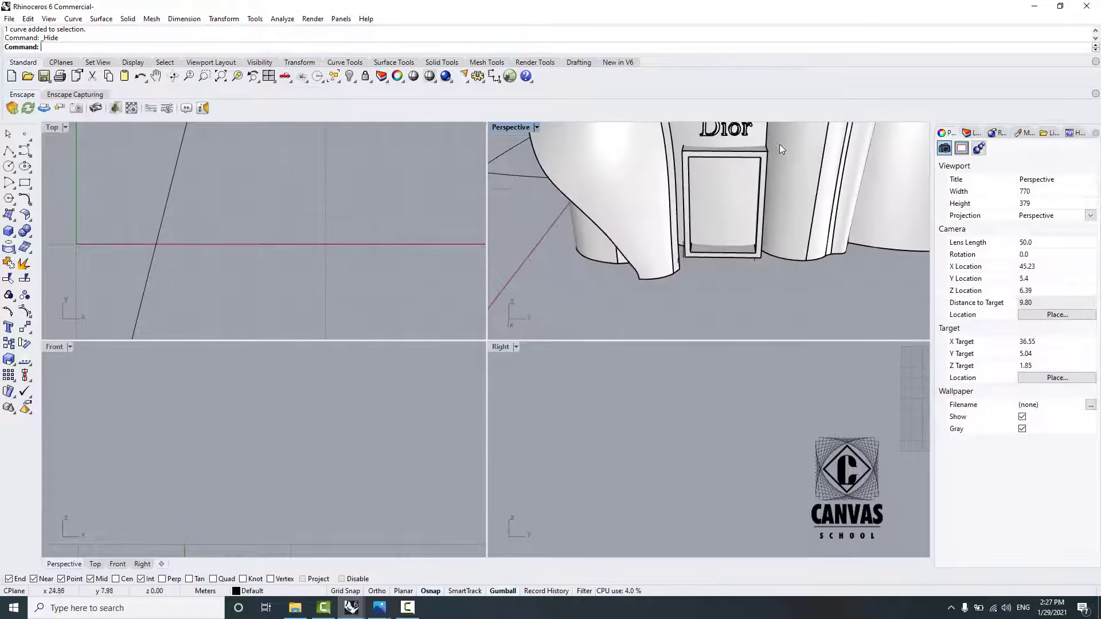
pyautogui.moveTo(779, 143); pyautogui.dragTo(752, 232, button='right')
pyautogui.click(751, 232)
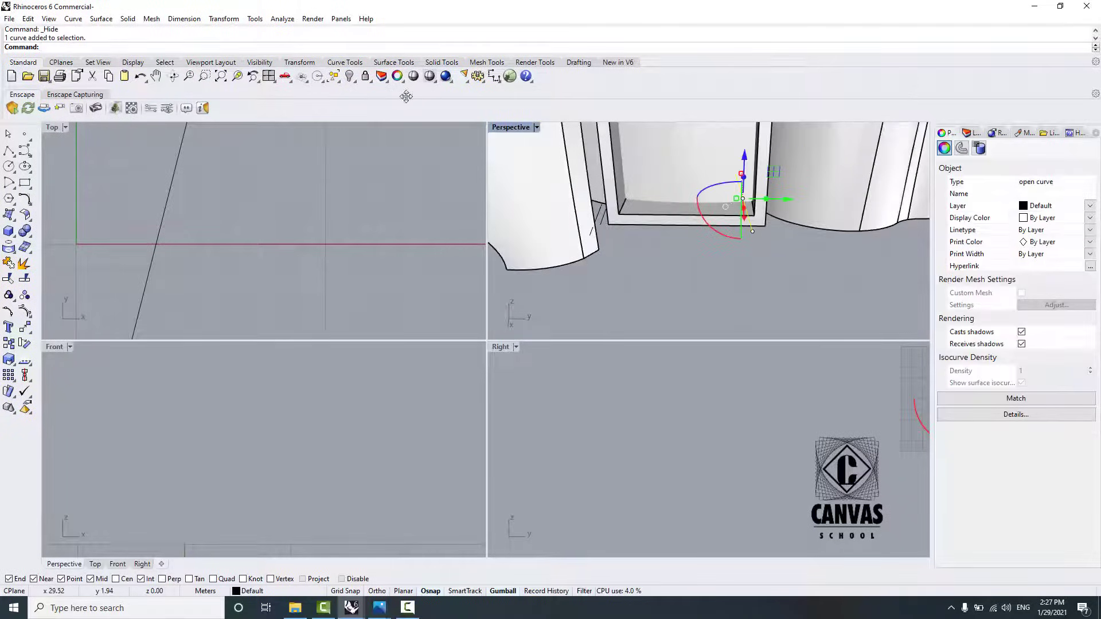
pyautogui.click(349, 76)
# Step: Hide another stray open curve near the base of the frame
pyautogui.moveTo(782, 188); pyautogui.dragTo(678, 238, button='right')
pyautogui.click(700, 215)
pyautogui.click(349, 81)
pyautogui.scroll(-3, 691, 138)
pyautogui.scroll(5, 702, 198)
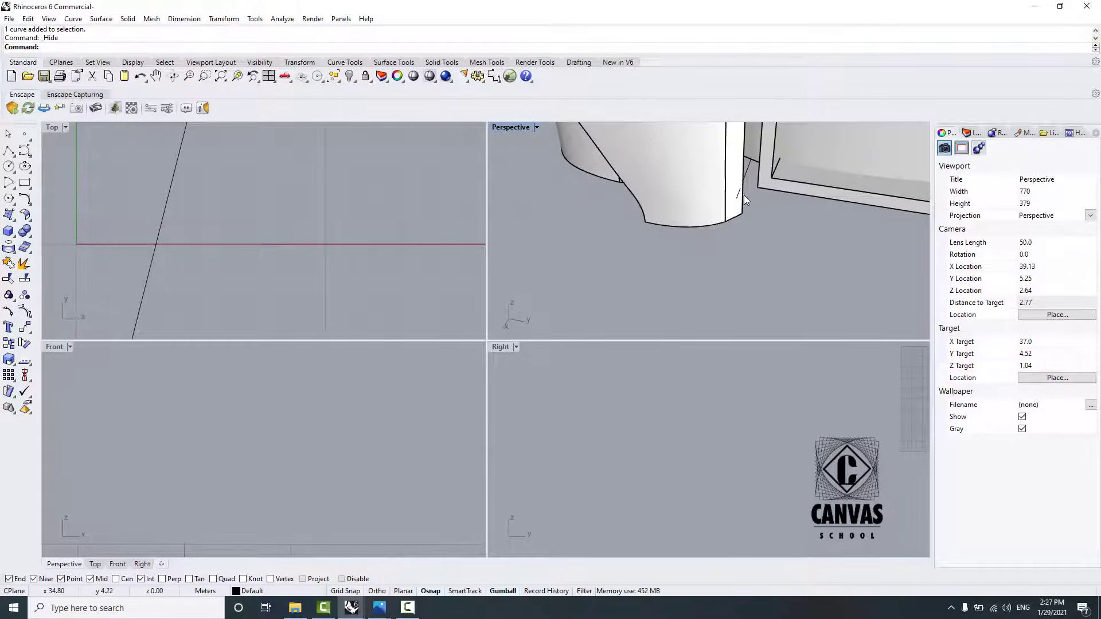
# Step: Hide the stray open curve beside the base of the column next to the entrance frame
pyautogui.click(743, 192)
pyautogui.click(349, 78)
pyautogui.scroll(-5, 744, 245)
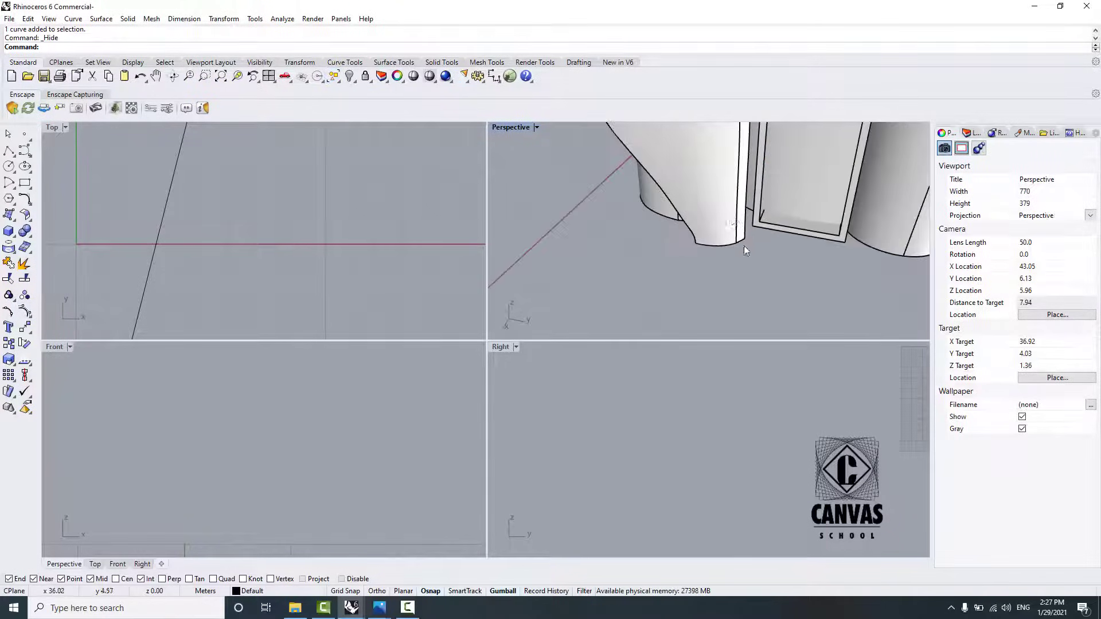
pyautogui.scroll(4, 711, 234)
pyautogui.moveTo(635, 229); pyautogui.dragTo(790, 244, button='right')
pyautogui.moveTo(790, 198); pyautogui.dragTo(706, 355, button='right')
# Step: Switch to the House Of Dior model, examine the frames and lettering on the facade, and return to the rebuilt model
pyautogui.moveTo(351, 608)
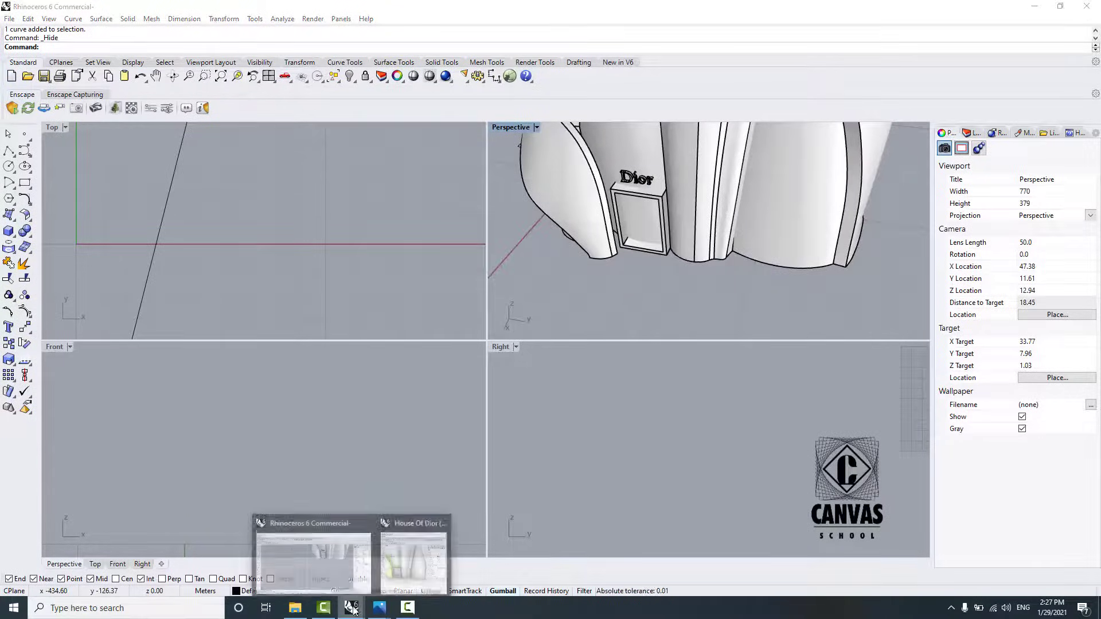
pyautogui.click(423, 554)
pyautogui.scroll(5, 752, 328)
pyautogui.moveTo(752, 329); pyautogui.dragTo(870, 347, button='right')
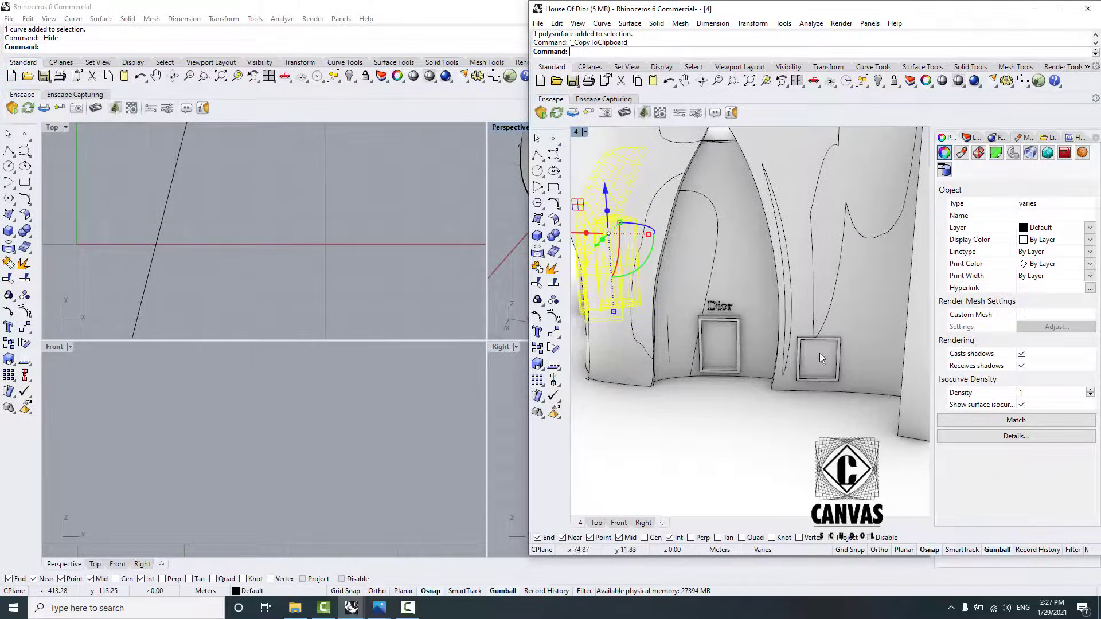
pyautogui.click(496, 215)
pyautogui.scroll(4, 650, 212)
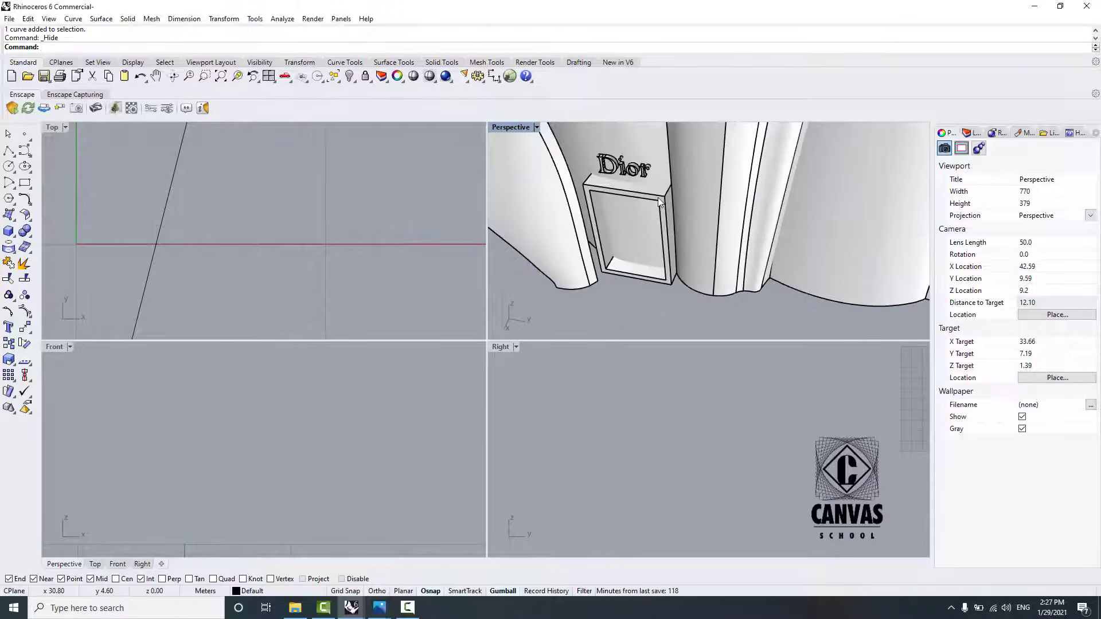
# Step: Group the solid Dior letters above the entrance frame, including the dot of the i
pyautogui.click(661, 194)
pyautogui.scroll(5, 626, 165)
pyautogui.keyDown('shift'); pyautogui.click(597, 160); pyautogui.keyUp('shift')
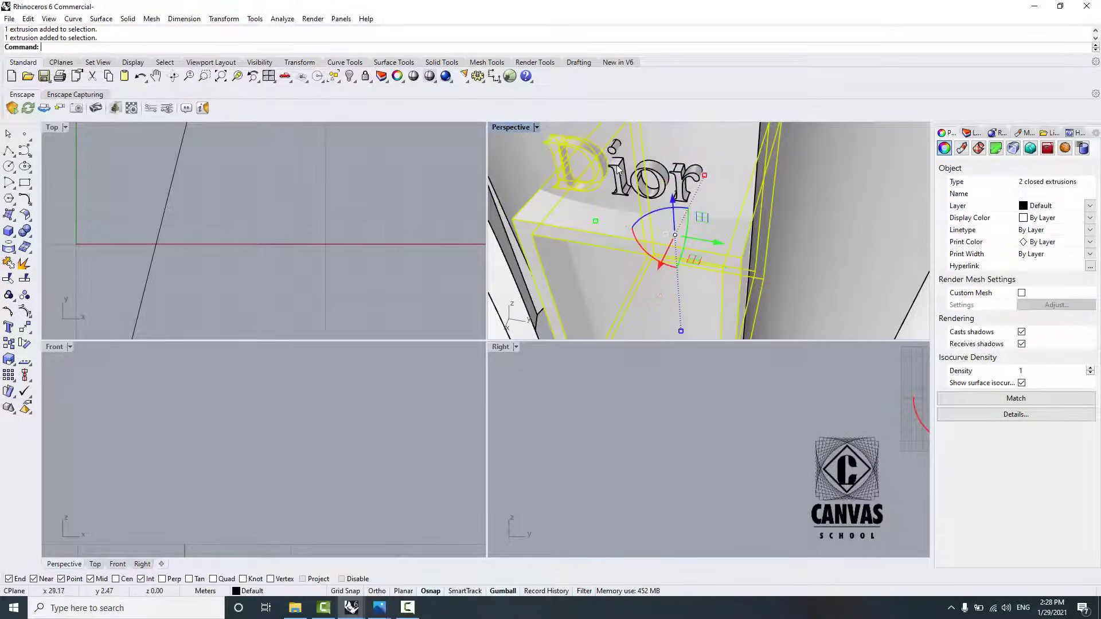
pyautogui.click(618, 169)
pyautogui.keyDown('shift'); pyautogui.click(601, 161); pyautogui.keyUp('shift')
pyautogui.keyDown('shift'); pyautogui.click(661, 176); pyautogui.keyUp('shift')
pyautogui.keyDown('shift'); pyautogui.click(679, 174); pyautogui.keyUp('shift')
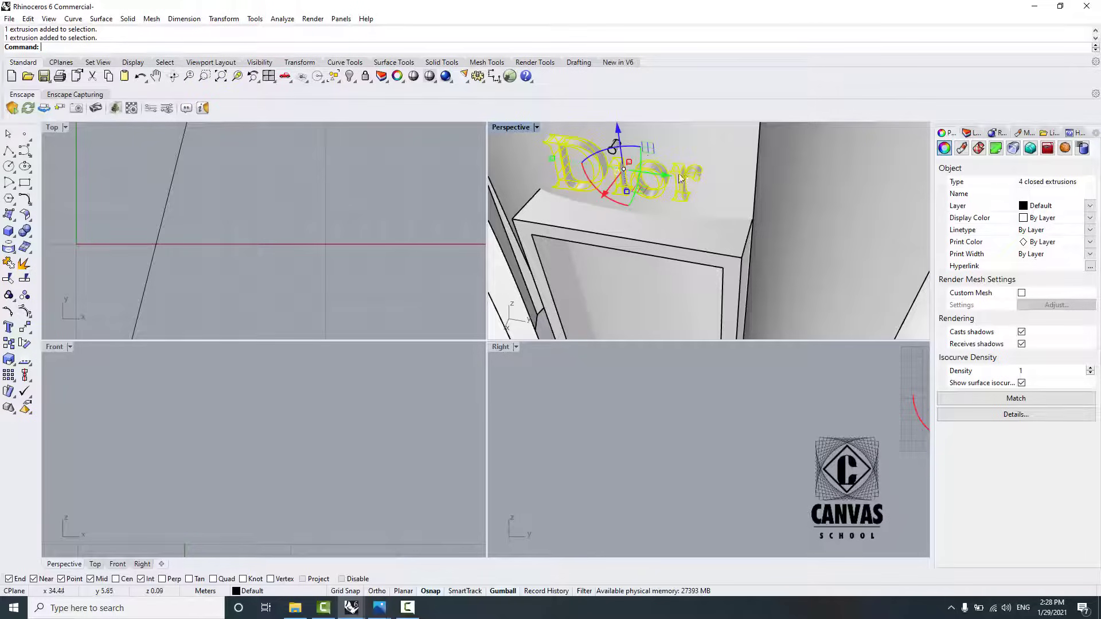
pyautogui.scroll(10, 617, 146)
pyautogui.keyDown('shift'); pyautogui.click(660, 162); pyautogui.keyUp('shift')
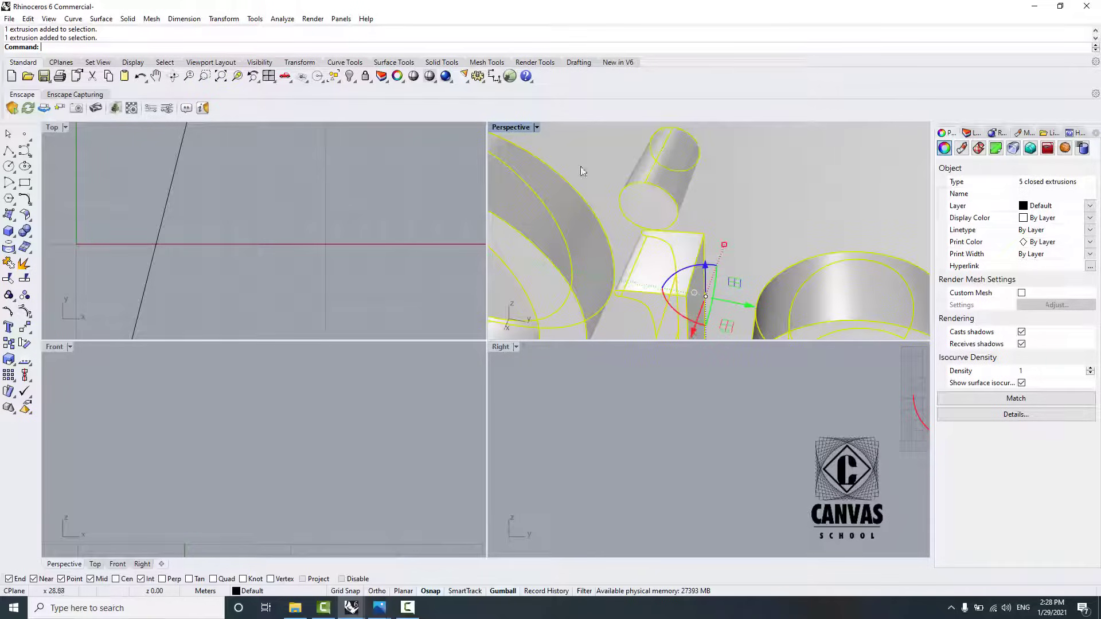
pyautogui.click(11, 296)
# Step: Copy the entrance frame and grouped Dior lettering onto the curved wall of the adjacent facade, facing outward
pyautogui.scroll(-10, 650, 187)
pyautogui.keyDown('shift'); pyautogui.click(742, 265); pyautogui.keyUp('shift')
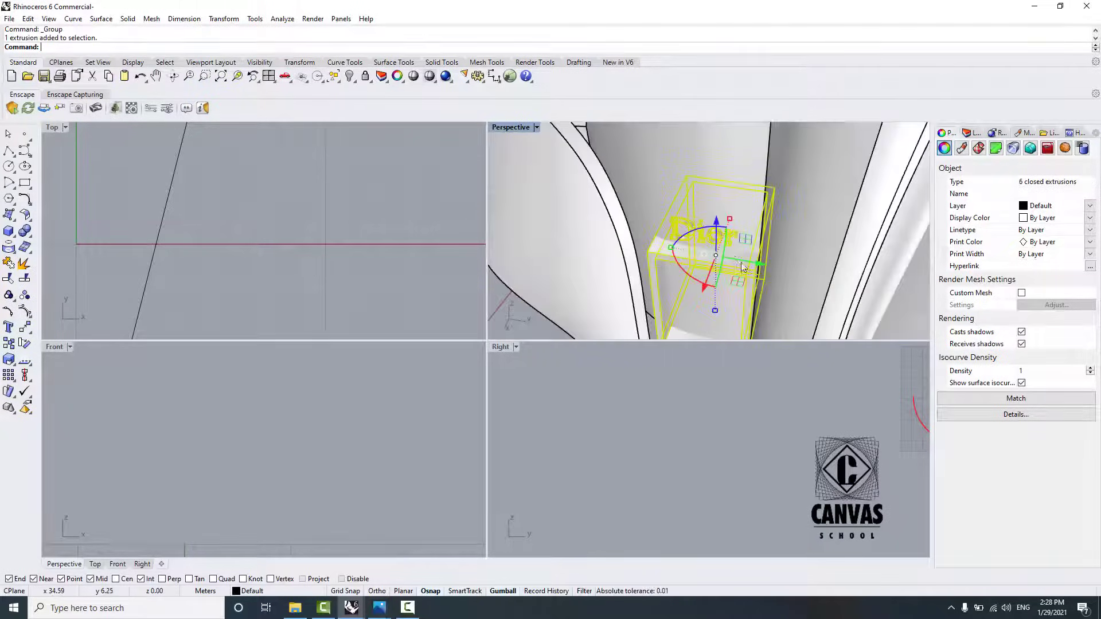
pyautogui.scroll(-5, 692, 207)
pyautogui.keyDown('alt'); pyautogui.moveTo(747, 227); pyautogui.dragTo(893, 247); pyautogui.keyUp('alt')
pyautogui.moveTo(780, 234); pyautogui.dragTo(720, 283, button='right')
pyautogui.moveTo(622, 286); pyautogui.dragTo(725, 211)
pyautogui.scroll(6, 846, 189)
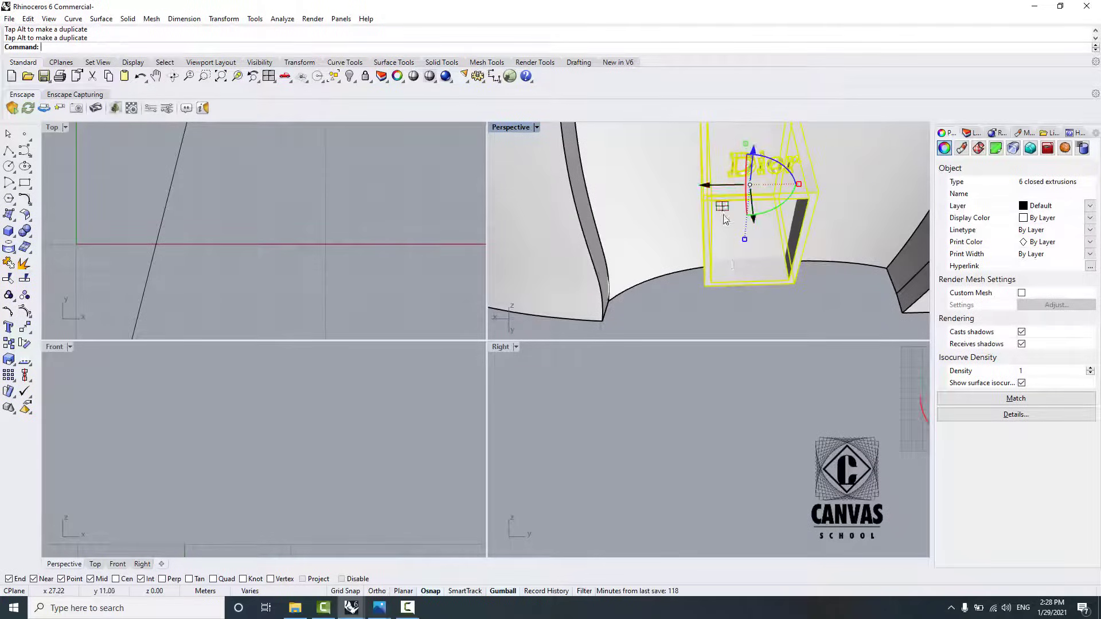
pyautogui.click(797, 310)
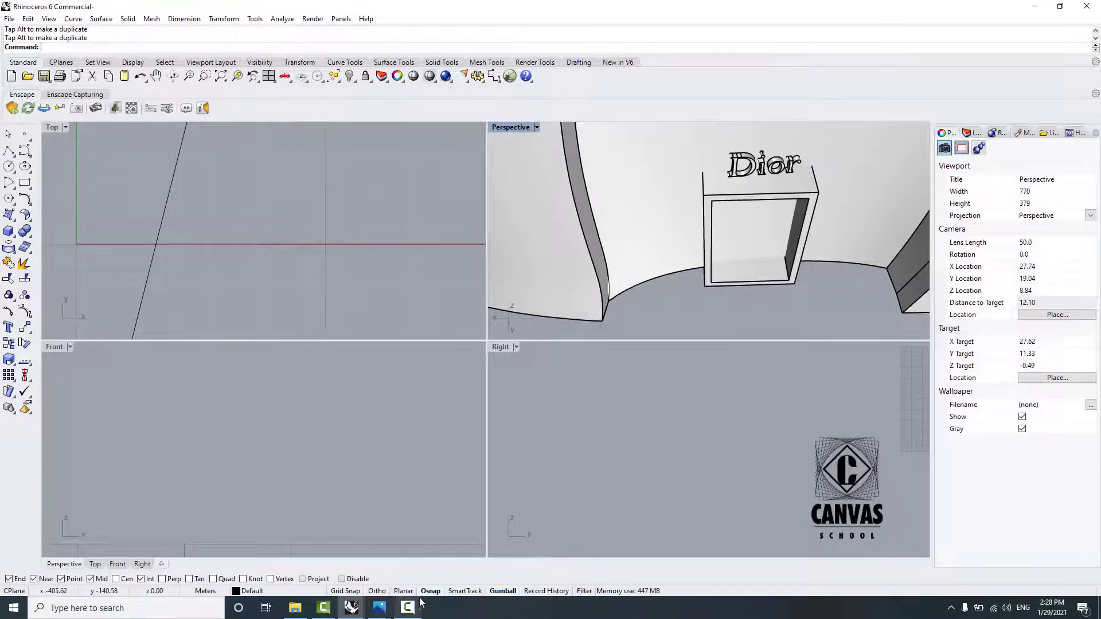
pyautogui.scroll(-12, 740, 290)
pyautogui.moveTo(740, 290); pyautogui.dragTo(723, 267, button='right')
pyautogui.scroll(8, 725, 291)
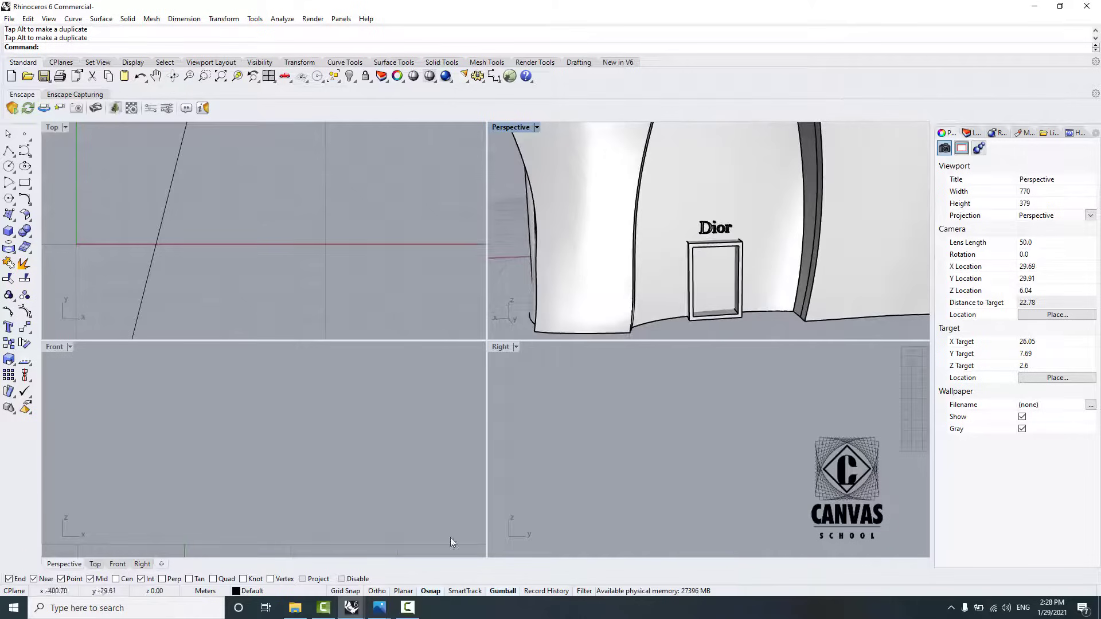
# Step: Open the reference photo of the building's street corner and examine how the window frames and lettering sit on the facade
pyautogui.click(295, 608)
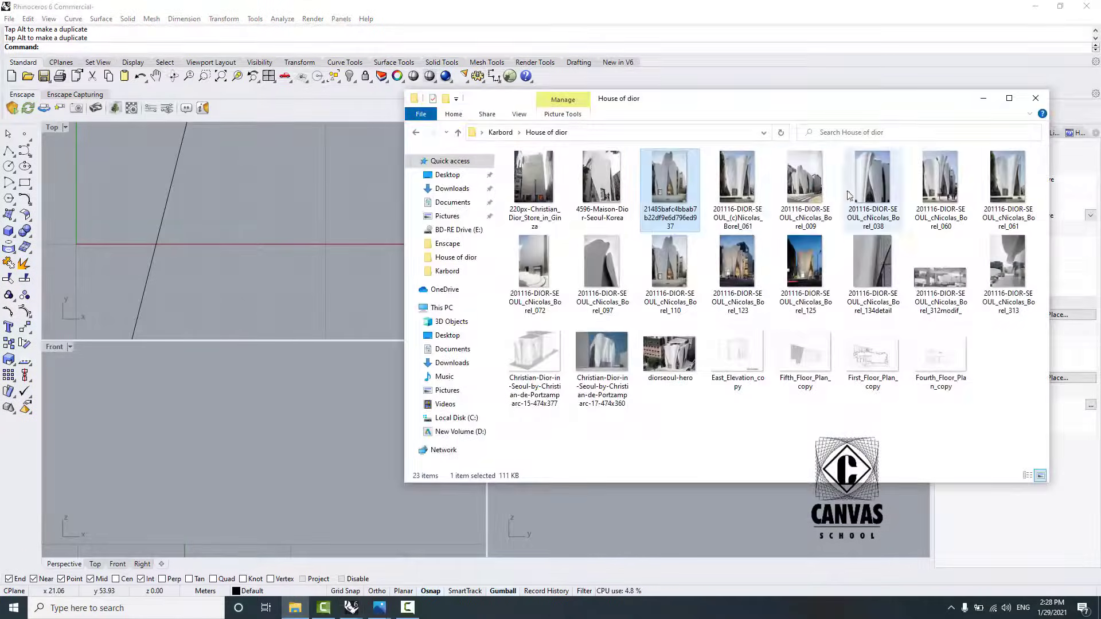
pyautogui.click(795, 191)
pyautogui.doubleClick(794, 191)
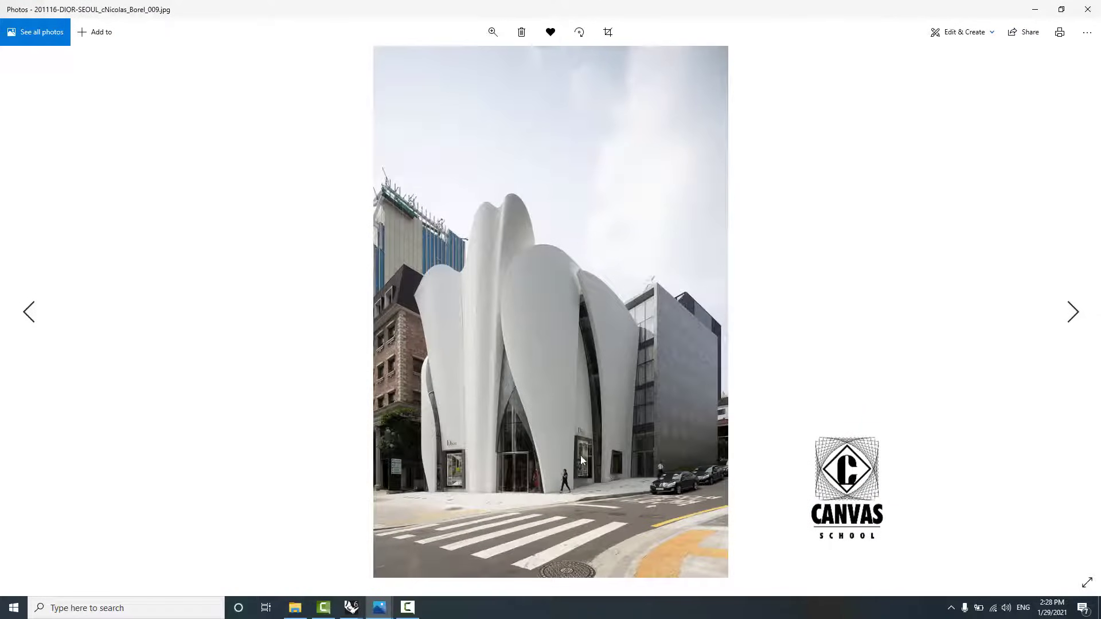
pyautogui.click(1035, 10)
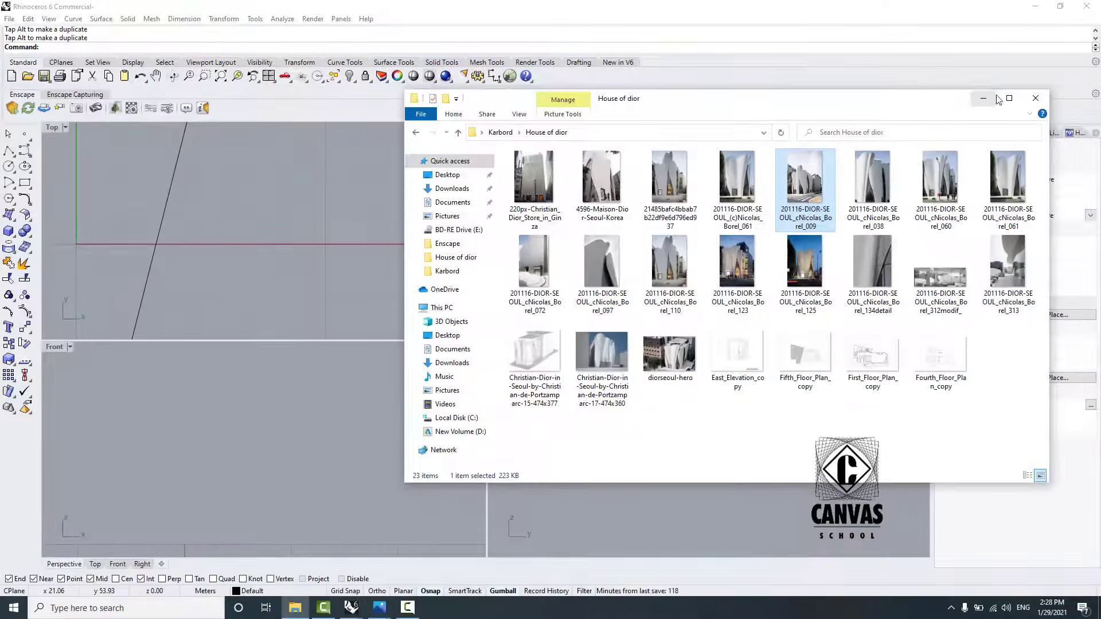
pyautogui.click(985, 98)
# Step: Raise the copied frame and its Dior lettering slightly above the base of the curved wall
pyautogui.keyDown('shift'); pyautogui.moveTo(736, 340); pyautogui.dragTo(739, 329, button='right'); pyautogui.keyUp('shift')
pyautogui.click(745, 320)
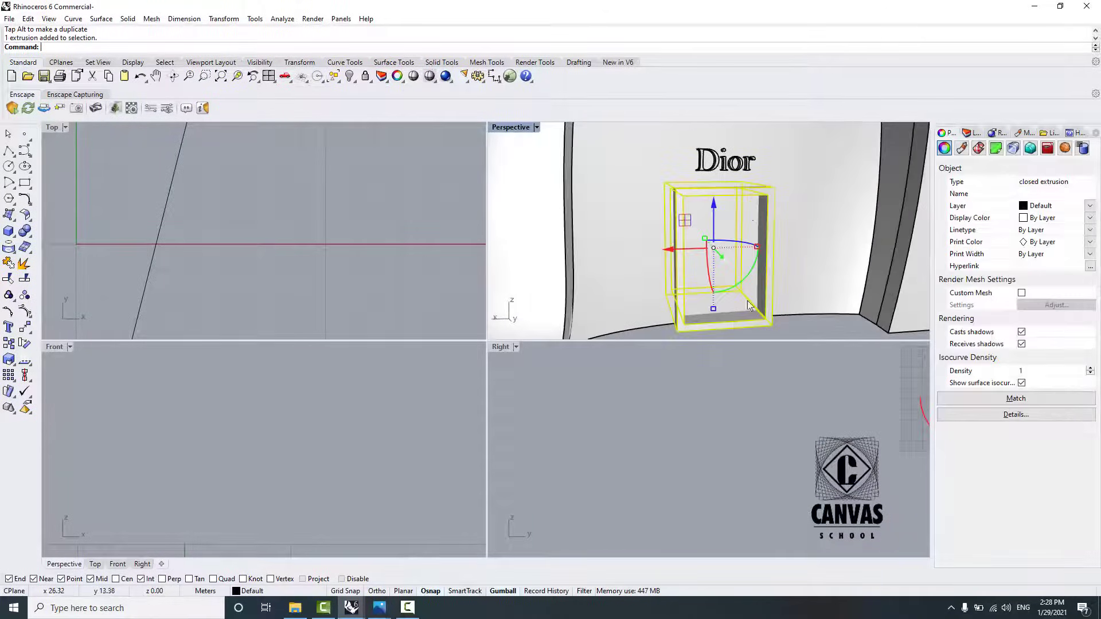
pyautogui.keyDown('shift'); pyautogui.click(716, 166); pyautogui.keyUp('shift')
pyautogui.scroll(-3, 727, 208)
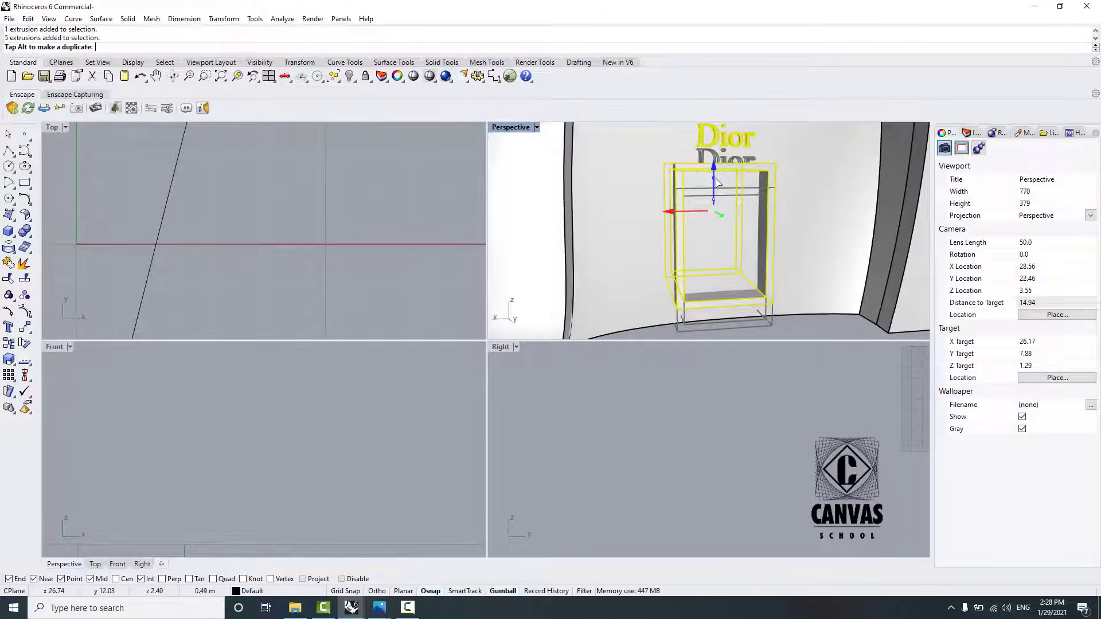
pyautogui.scroll(5, 727, 208)
pyautogui.moveTo(727, 224); pyautogui.dragTo(738, 273, button='right')
pyautogui.scroll(-5, 713, 229)
pyautogui.moveTo(713, 229); pyautogui.dragTo(762, 280, button='right')
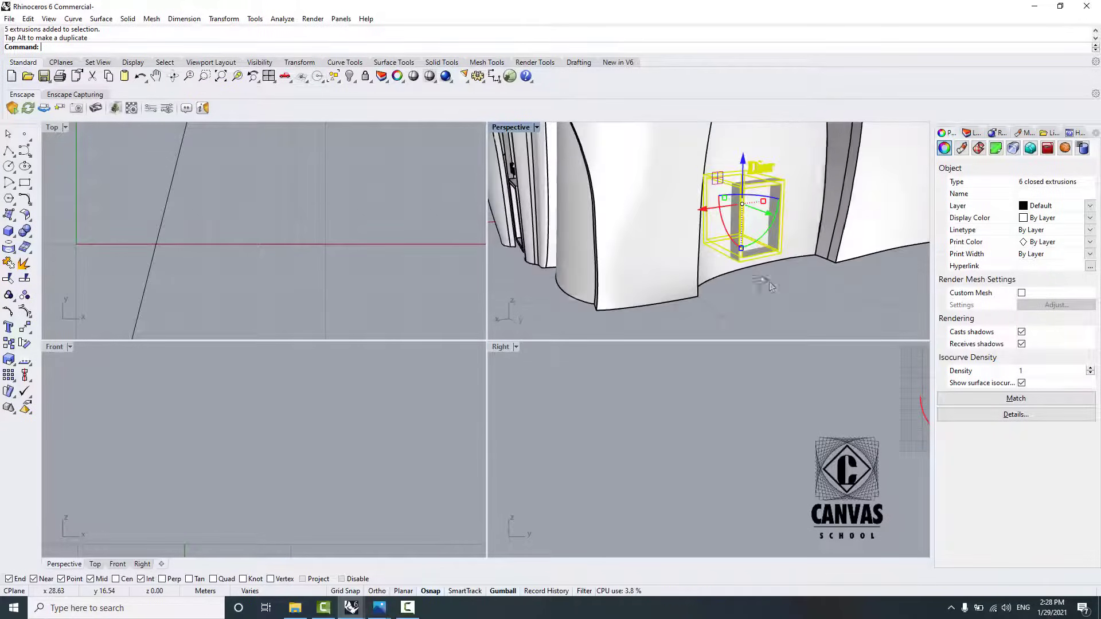
pyautogui.click(762, 280)
pyautogui.scroll(-2, 761, 253)
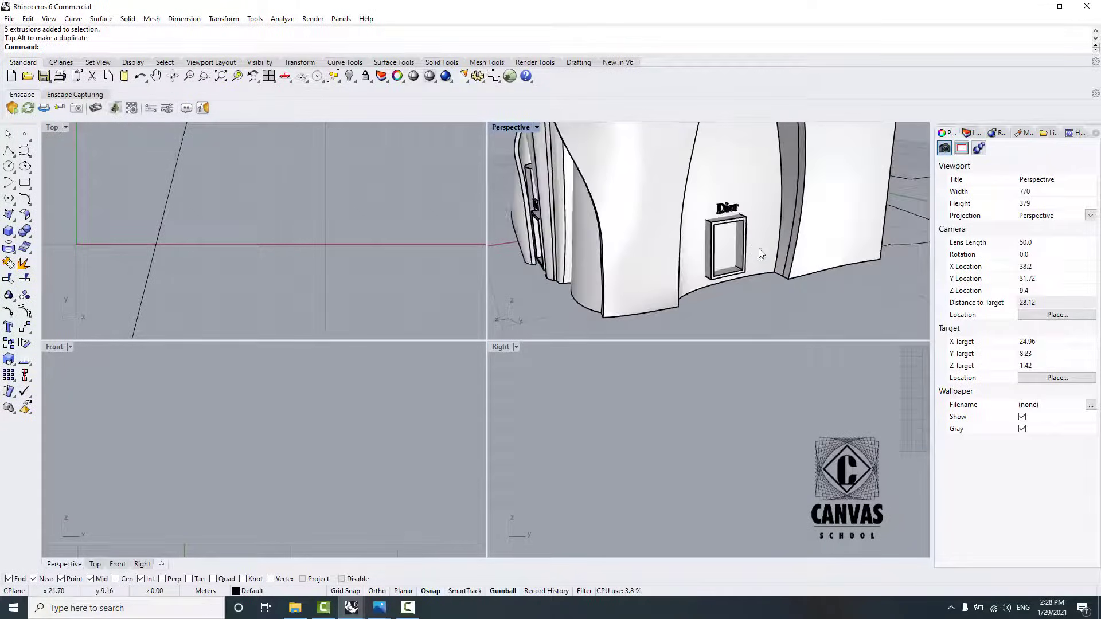
pyautogui.click(10, 19)
pyautogui.click(826, 310)
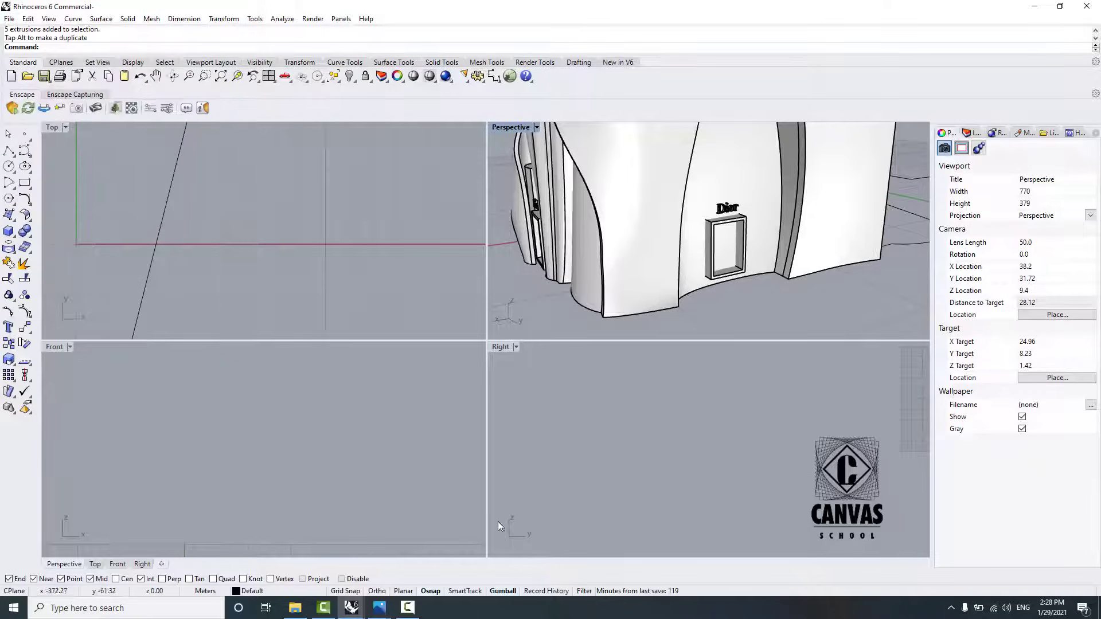
pyautogui.click(420, 615)
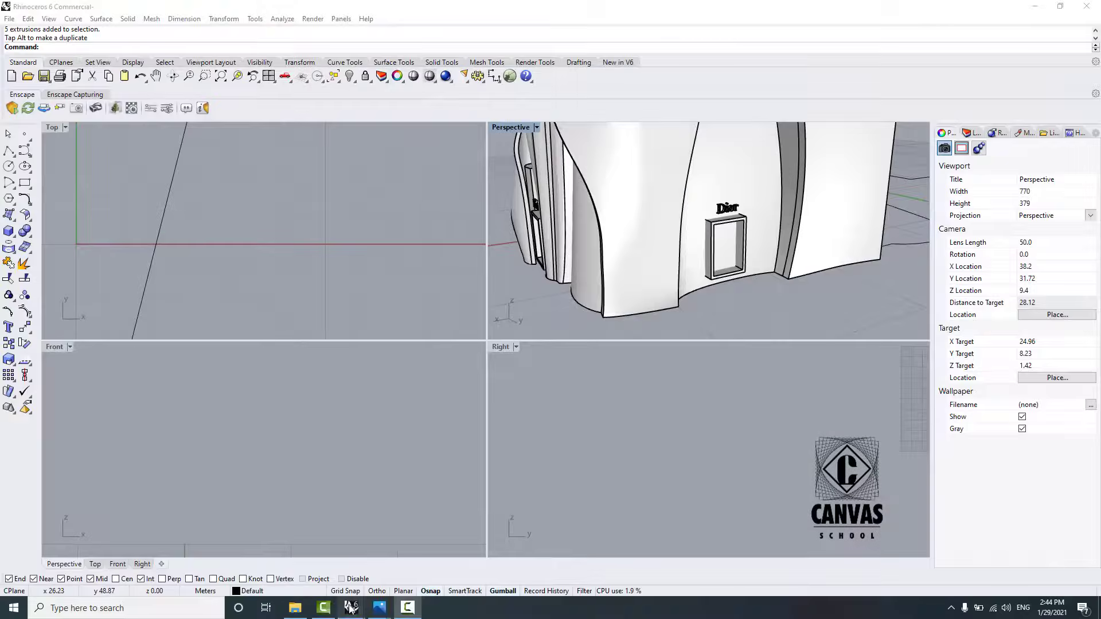
# Step: Switch to the House Of Dior model and select the solid window frame beneath the Dior lettering
pyautogui.click(351, 609)
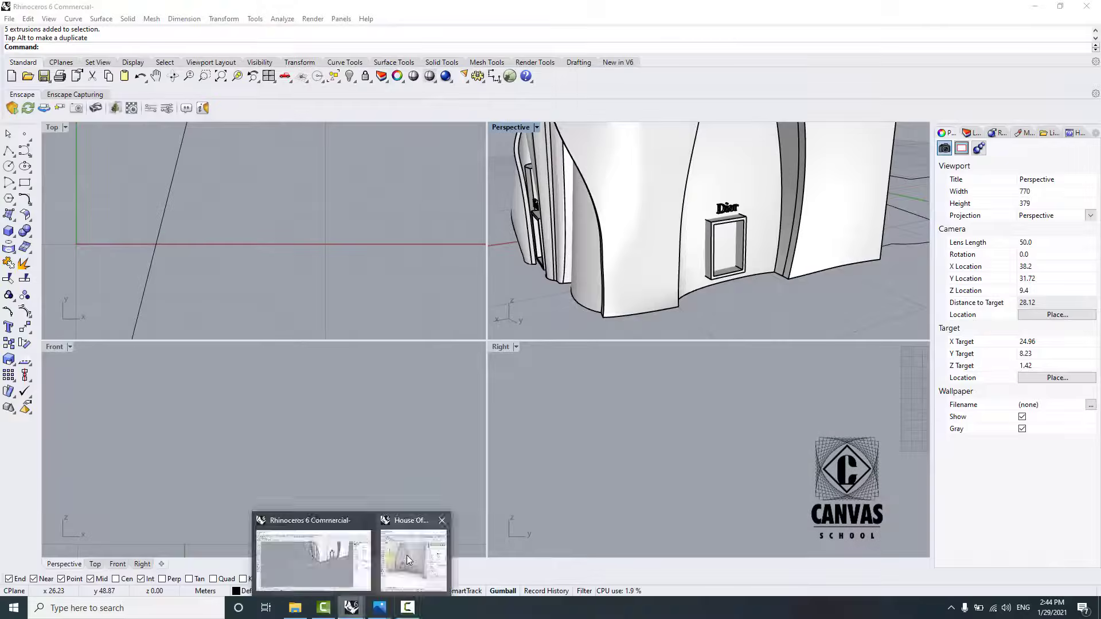
pyautogui.click(406, 557)
pyautogui.click(723, 324)
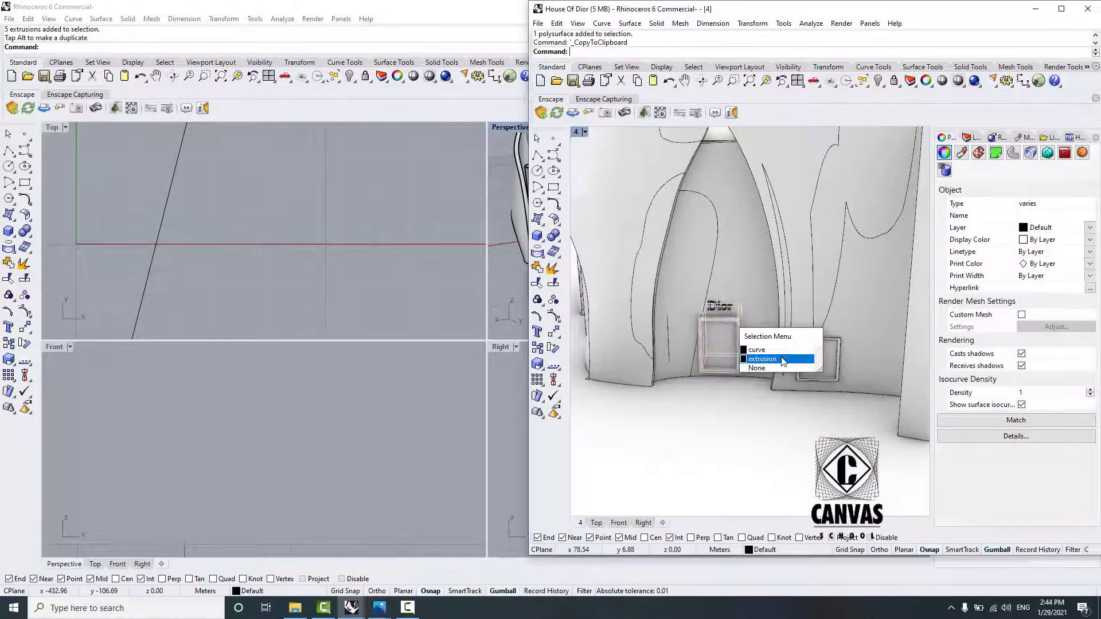
pyautogui.click(760, 359)
# Step: Add all the solid Dior letter extrusions above the frame to the selection, excluding their outline curves
pyautogui.scroll(3, 736, 311)
pyautogui.keyDown('shift'); pyautogui.click(730, 310); pyautogui.keyUp('shift')
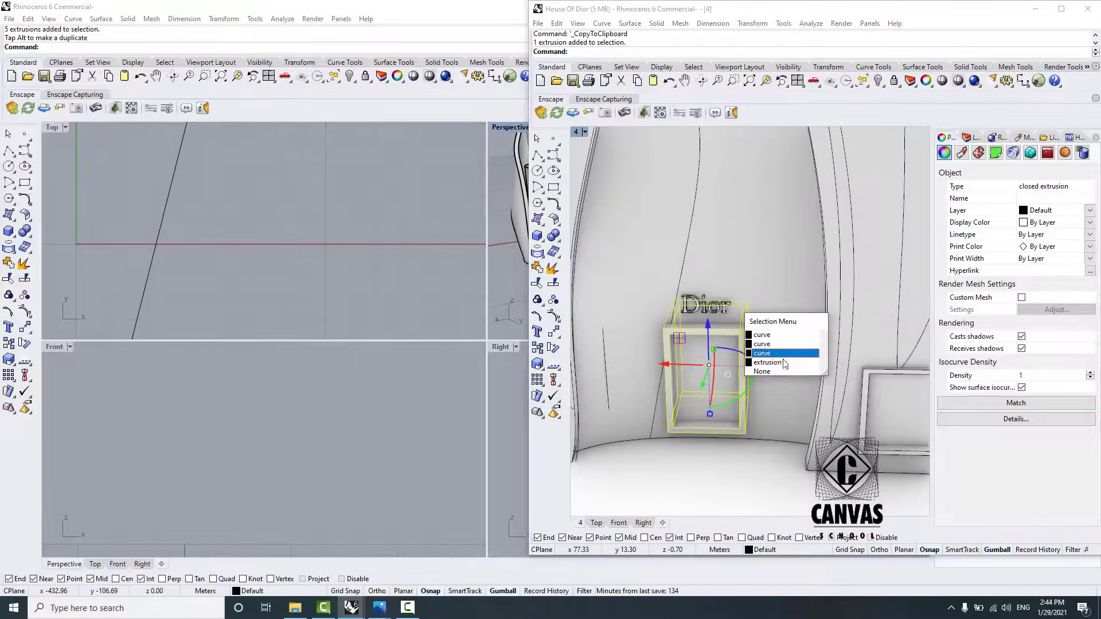
pyautogui.click(754, 359)
pyautogui.scroll(3, 704, 312)
pyautogui.keyDown('shift'); pyautogui.click(718, 319); pyautogui.keyUp('shift')
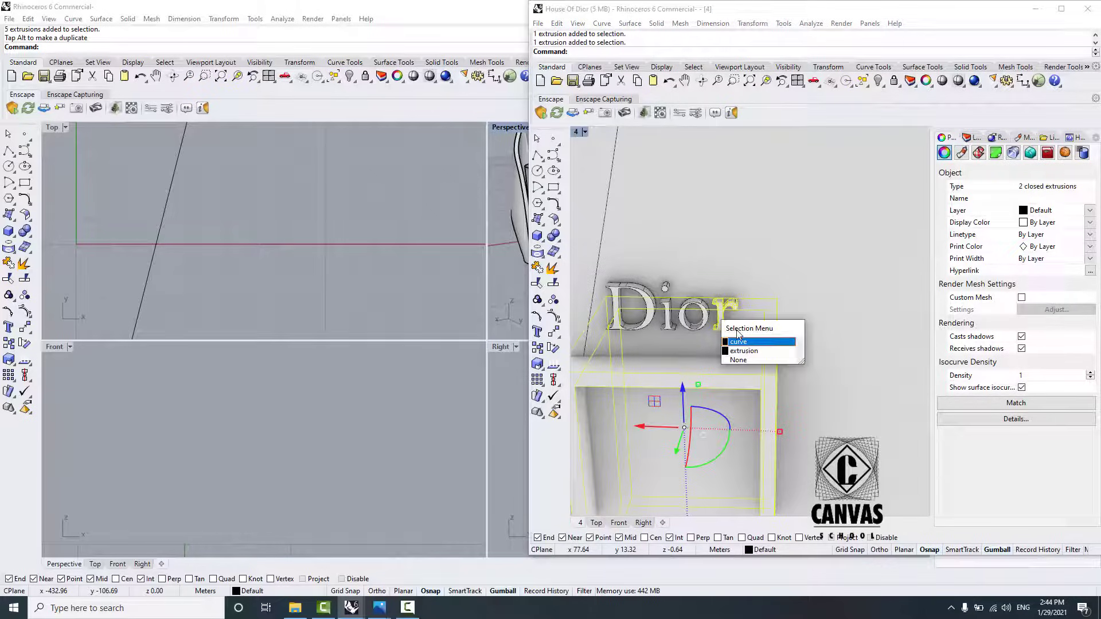
pyautogui.click(758, 353)
pyautogui.keyDown('shift'); pyautogui.click(671, 318); pyautogui.keyUp('shift')
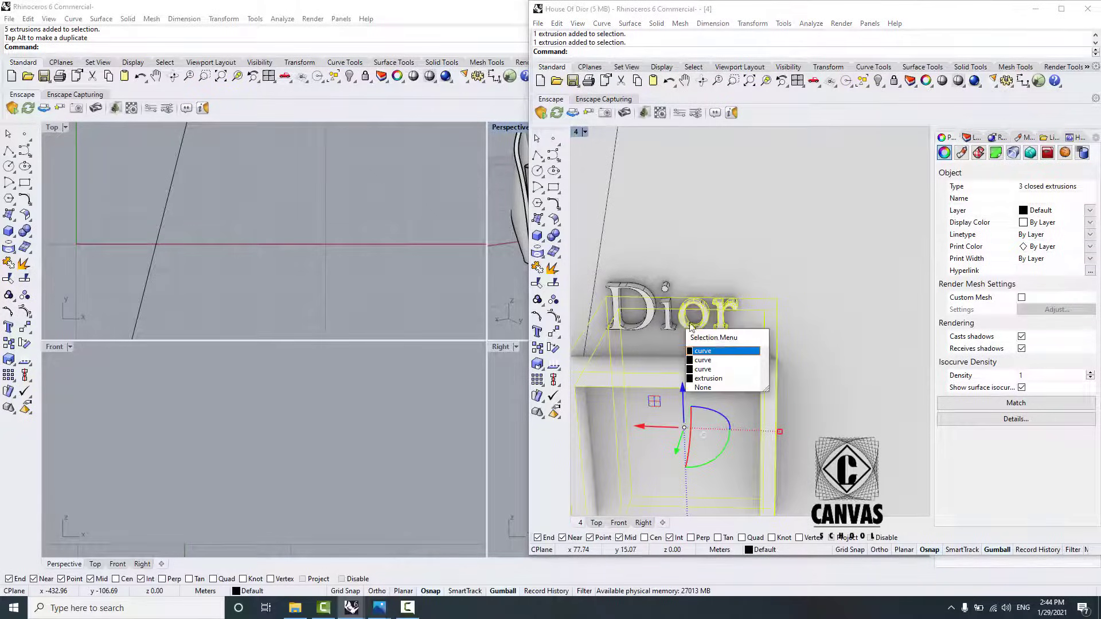
pyautogui.click(726, 379)
pyautogui.keyDown('shift'); pyautogui.click(674, 296); pyautogui.keyUp('shift')
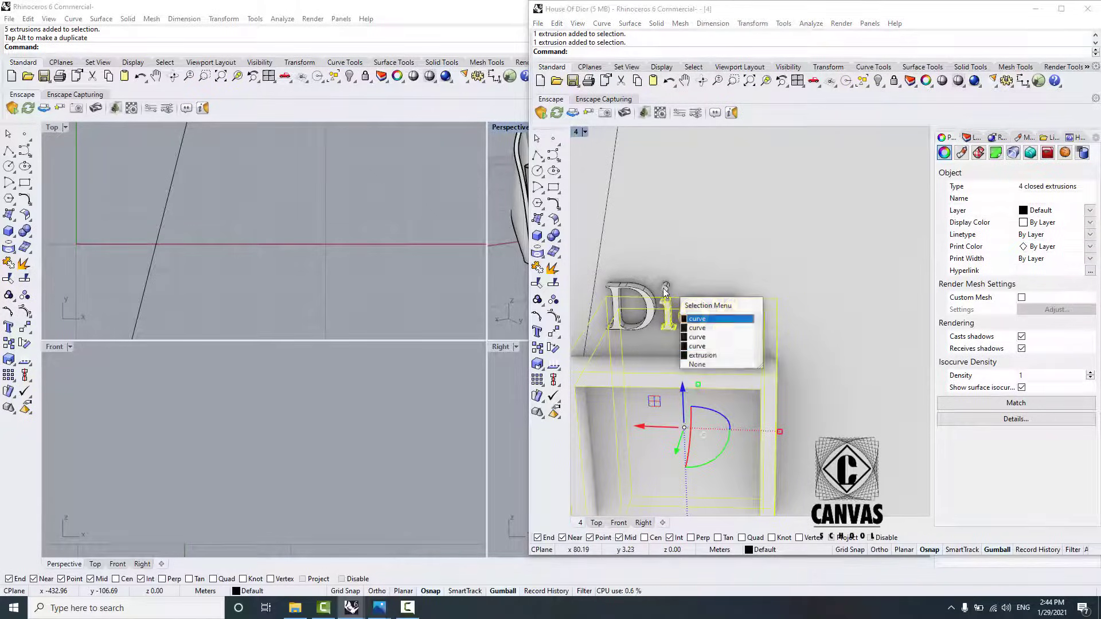
pyautogui.click(705, 356)
pyautogui.keyDown('shift'); pyautogui.click(651, 316); pyautogui.keyUp('shift')
pyautogui.click(693, 351)
# Step: Add the smaller neighbouring solid frame to the selection and copy everything selected to the clipboard
pyautogui.scroll(-4, 693, 351)
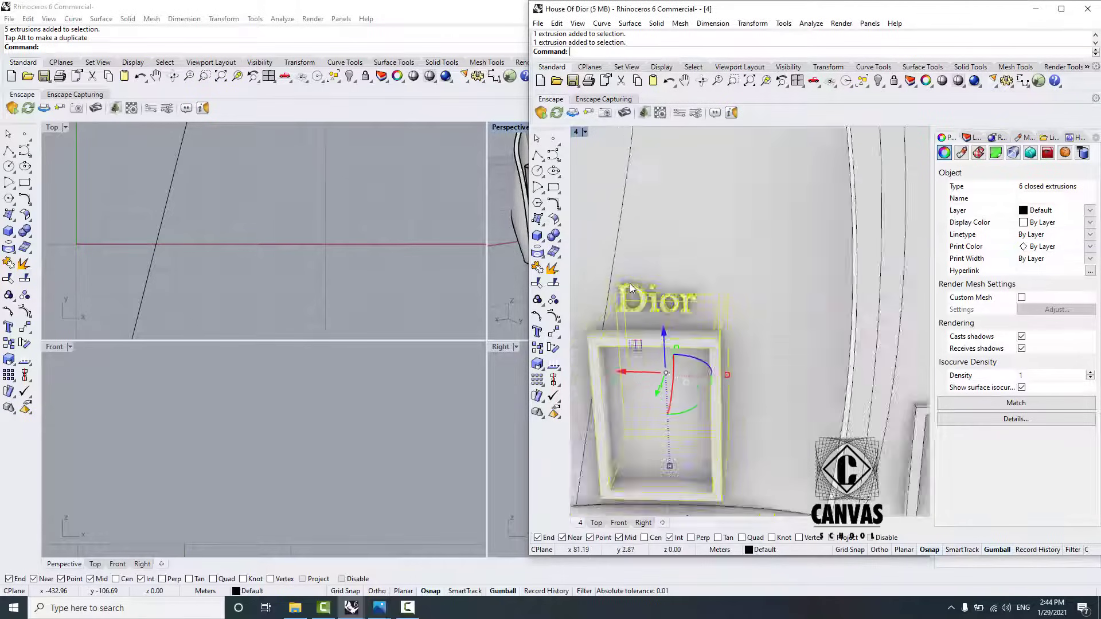
pyautogui.keyDown('shift'); pyautogui.moveTo(860, 410); pyautogui.dragTo(726, 276, button='right'); pyautogui.keyUp('shift')
pyautogui.keyDown('shift'); pyautogui.click(718, 342); pyautogui.keyUp('shift')
pyautogui.click(757, 380)
pyautogui.hotkey('ctrl', 'c')
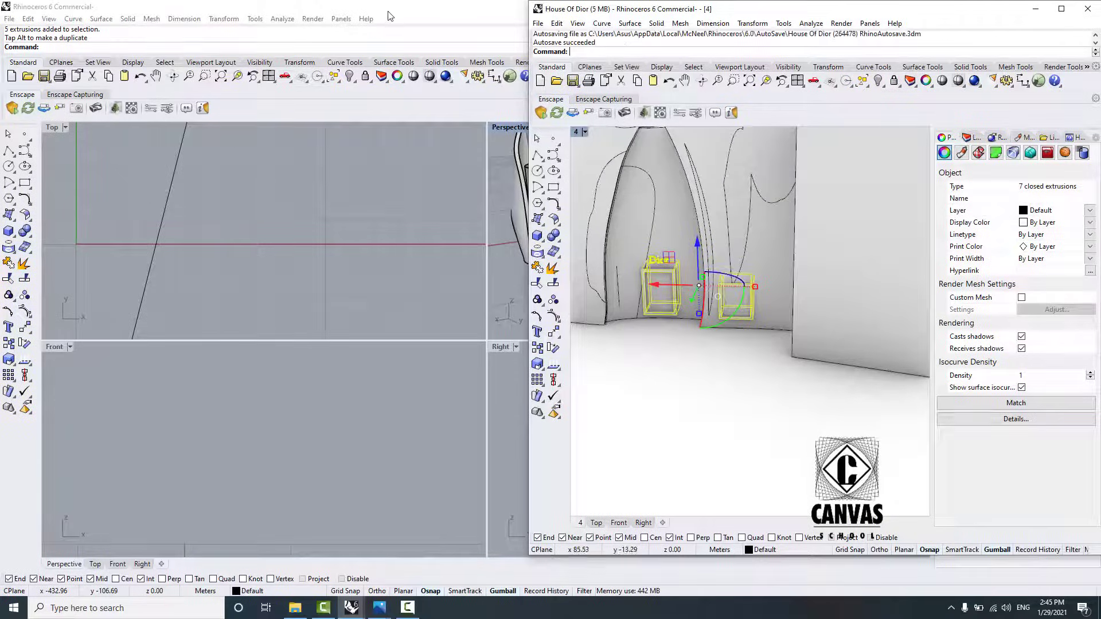
# Step: Paste the copied frames and Dior lettering into the rebuilt facade model
pyautogui.click(388, 11)
pyautogui.moveTo(825, 247); pyautogui.dragTo(799, 252, button='right')
pyautogui.hotkey('ctrl', 'v')
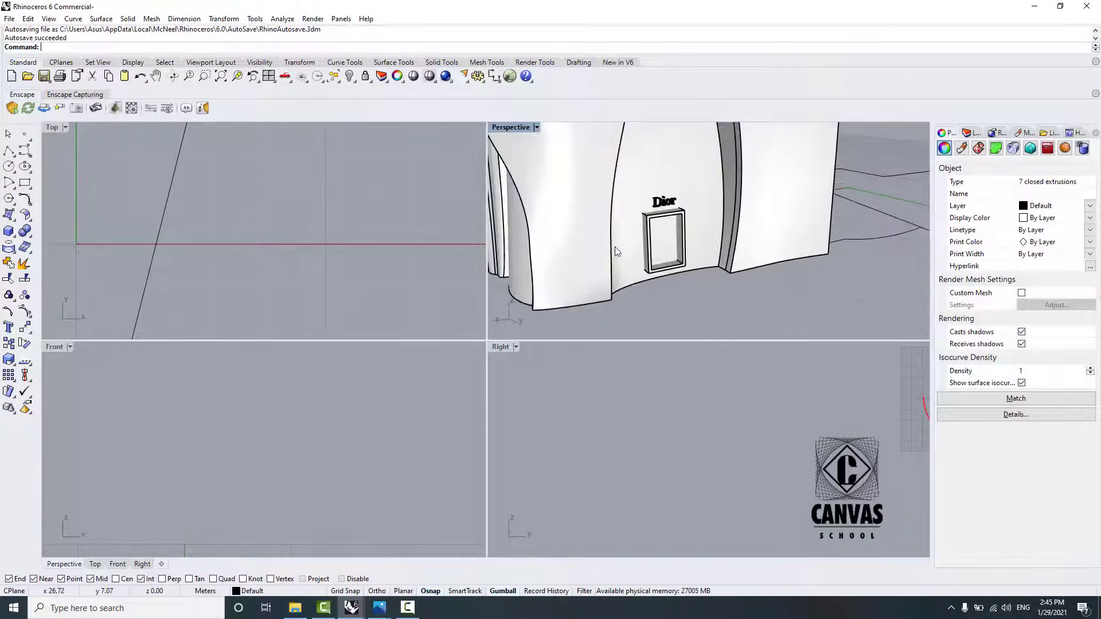
pyautogui.scroll(-5, 642, 280)
pyautogui.moveTo(643, 280); pyautogui.dragTo(614, 270, button='right')
pyautogui.scroll(4, 567, 262)
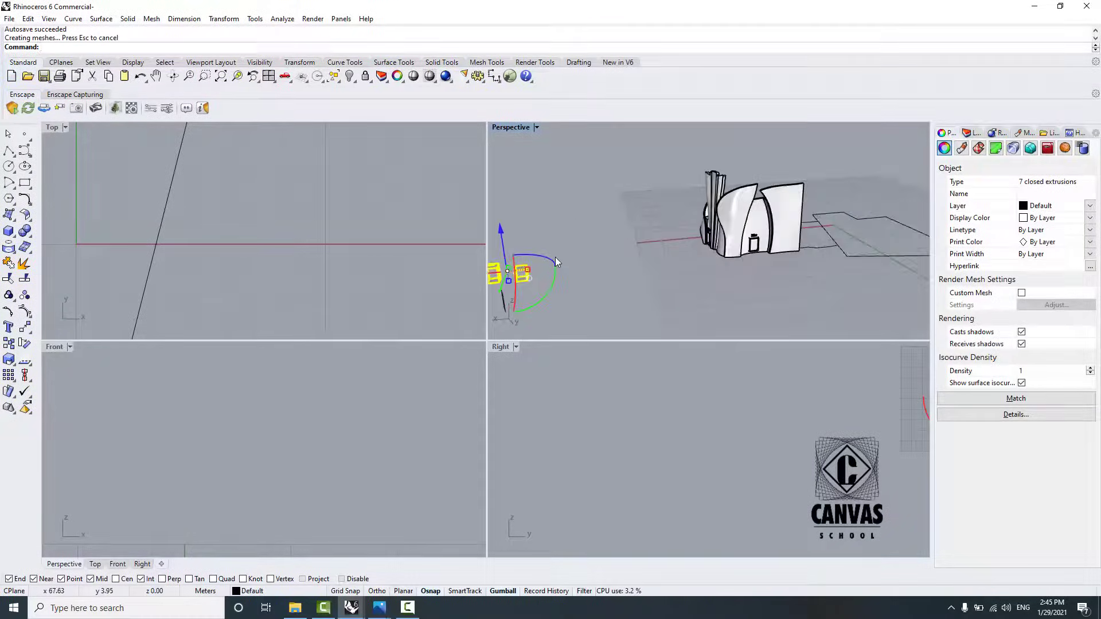
# Step: Move the pasted frames and lettering from their distant location to the base of the side facade
pyautogui.write('m')
pyautogui.press('Return')
pyautogui.scroll(-6, 589, 284)
pyautogui.scroll(2, 589, 285)
pyautogui.click(559, 294)
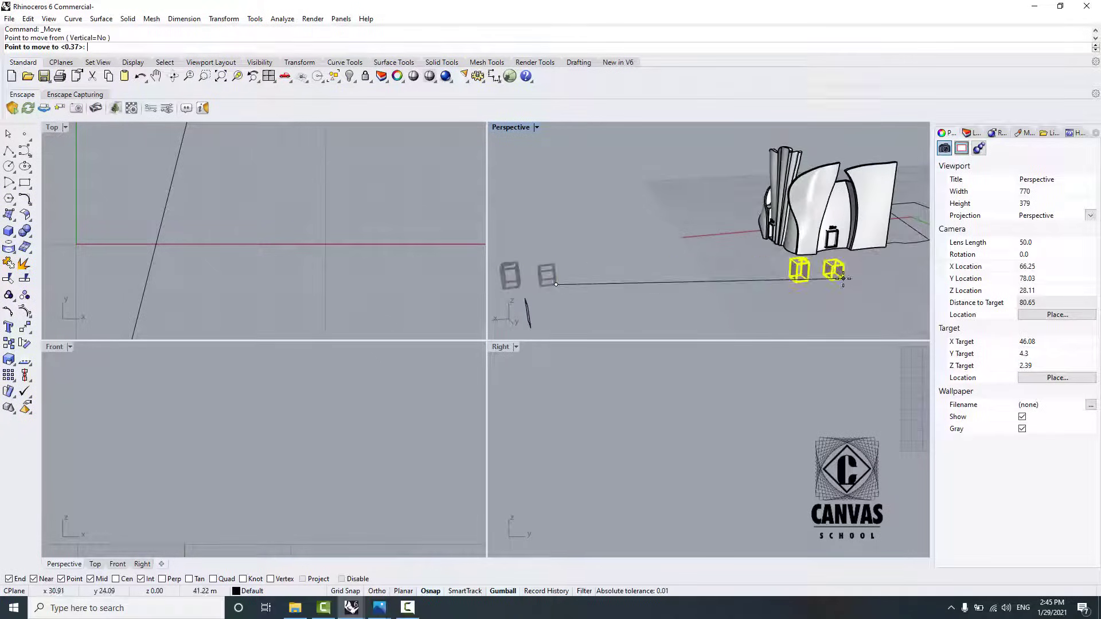
pyautogui.scroll(5, 838, 275)
pyautogui.click(865, 288)
pyautogui.scroll(-5, 762, 281)
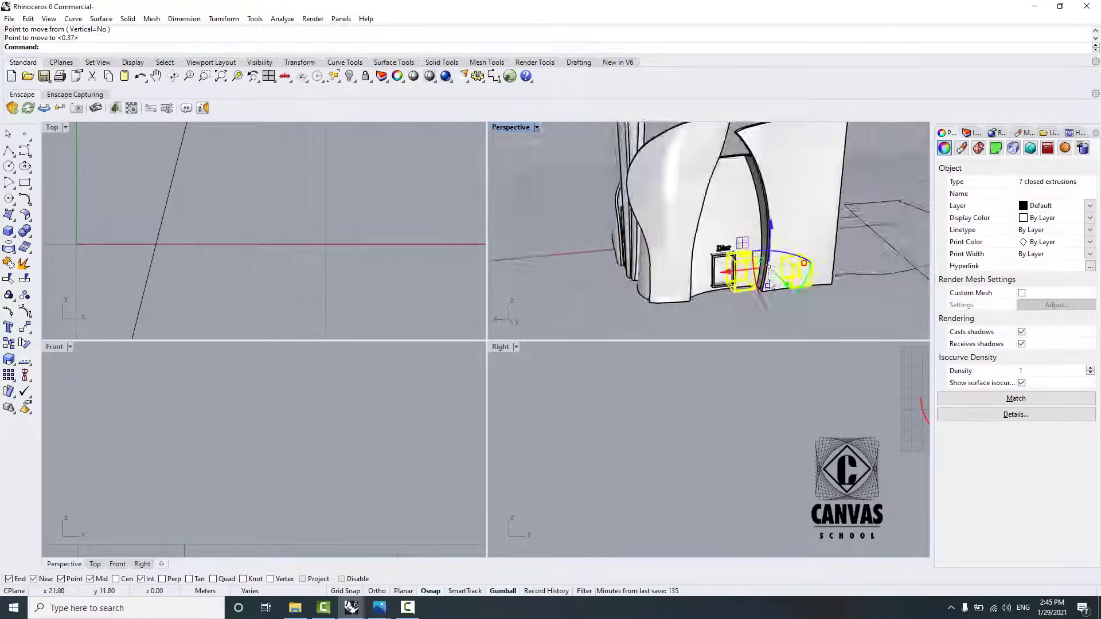
# Step: Shift the pasted frames and lettering along the side facade so the larger one stands in front of the existing frame
pyautogui.moveTo(786, 282); pyautogui.dragTo(749, 293, button='right')
pyautogui.scroll(5, 749, 294)
pyautogui.moveTo(750, 293); pyautogui.dragTo(745, 317)
pyautogui.scroll(-3, 745, 314)
pyautogui.moveTo(756, 304); pyautogui.dragTo(740, 287, button='right')
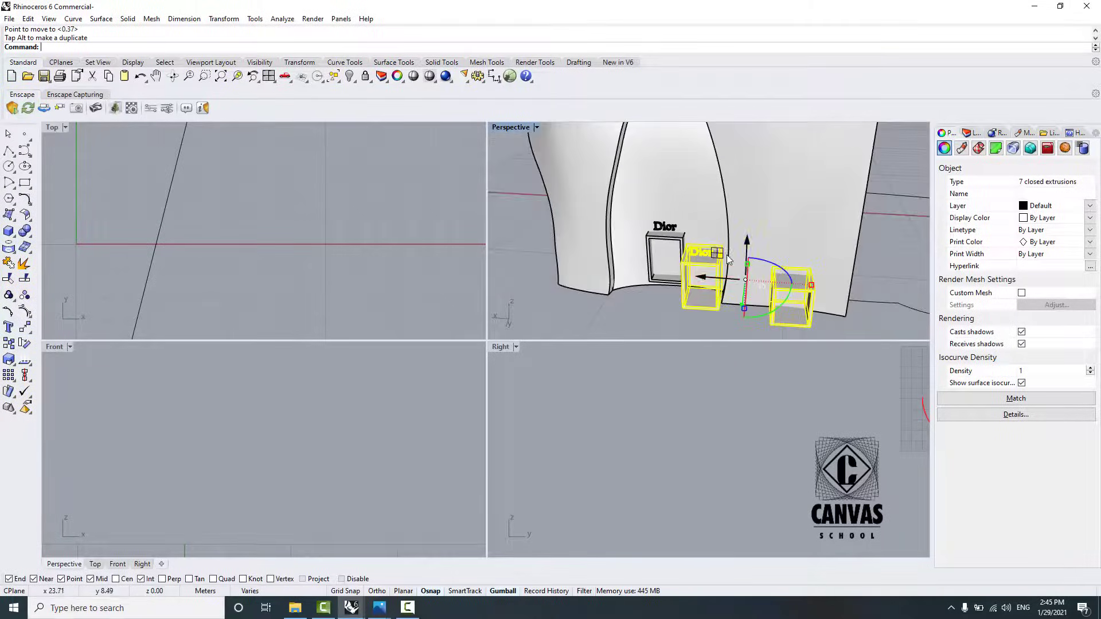
pyautogui.scroll(5, 740, 287)
pyautogui.moveTo(701, 276); pyautogui.dragTo(633, 274)
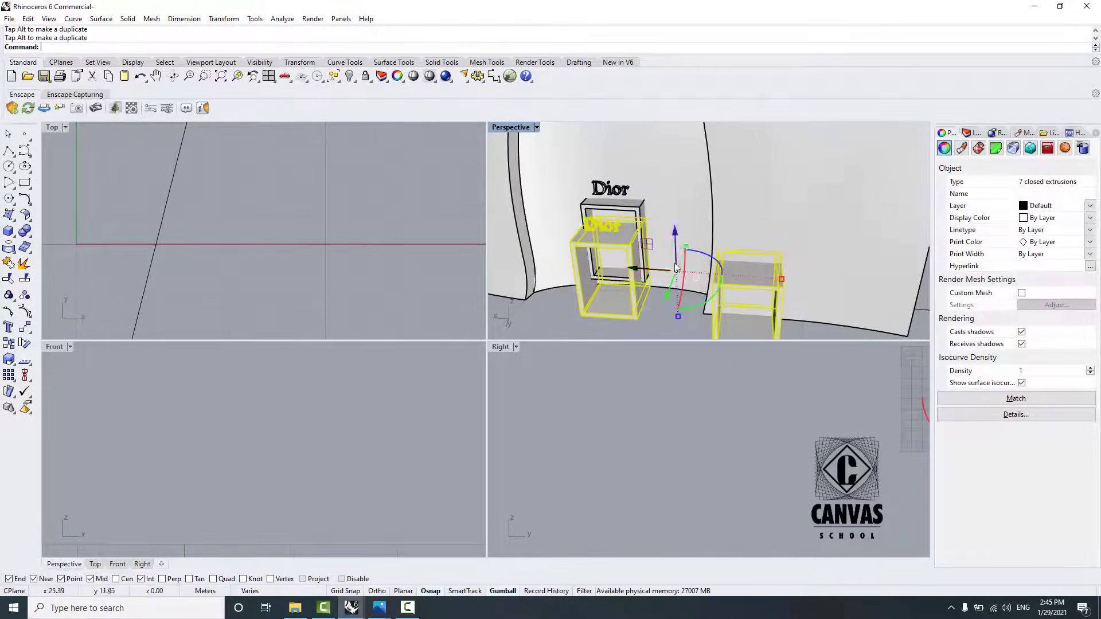
pyautogui.moveTo(679, 241); pyautogui.dragTo(733, 257, button='right')
pyautogui.moveTo(666, 245); pyautogui.dragTo(749, 258, button='right')
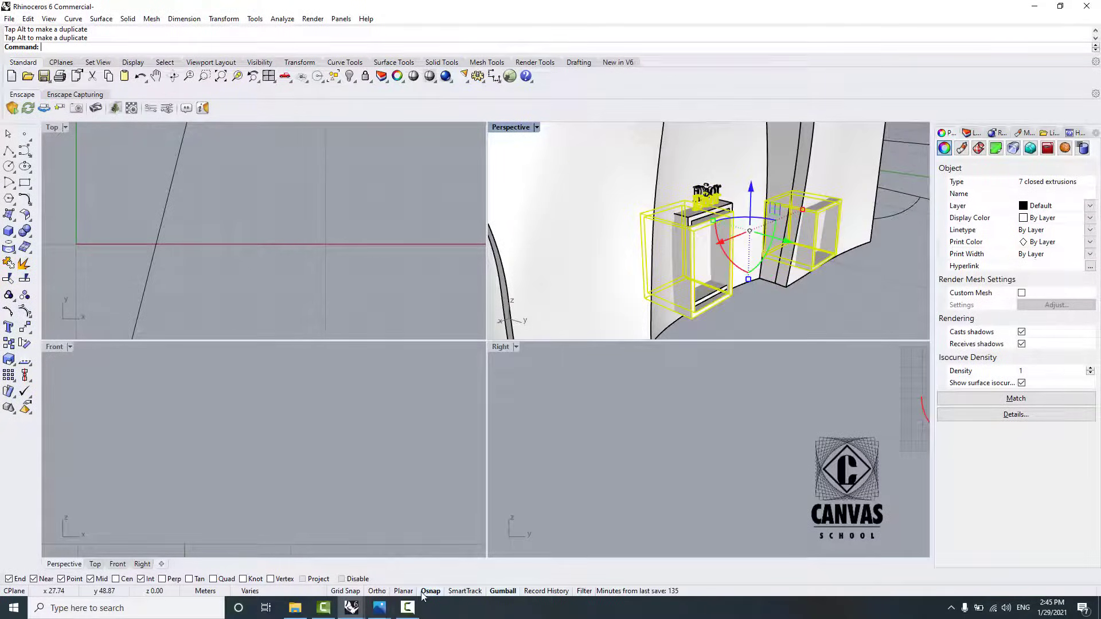
# Step: Switch to Photos and browse the reference images to the street-corner photo 201116-DIOR-SEOUL_cNicolas_Borel_009.jpg
pyautogui.click(380, 609)
pyautogui.click(570, 558)
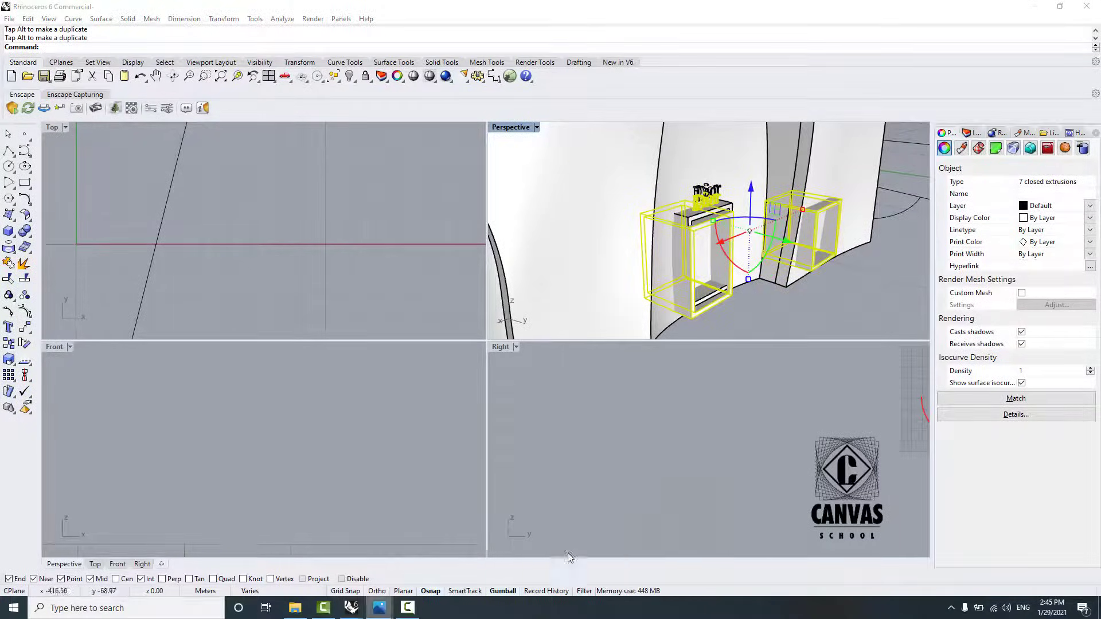
pyautogui.press('Right')
pyautogui.press('Left')
pyautogui.press('Left')
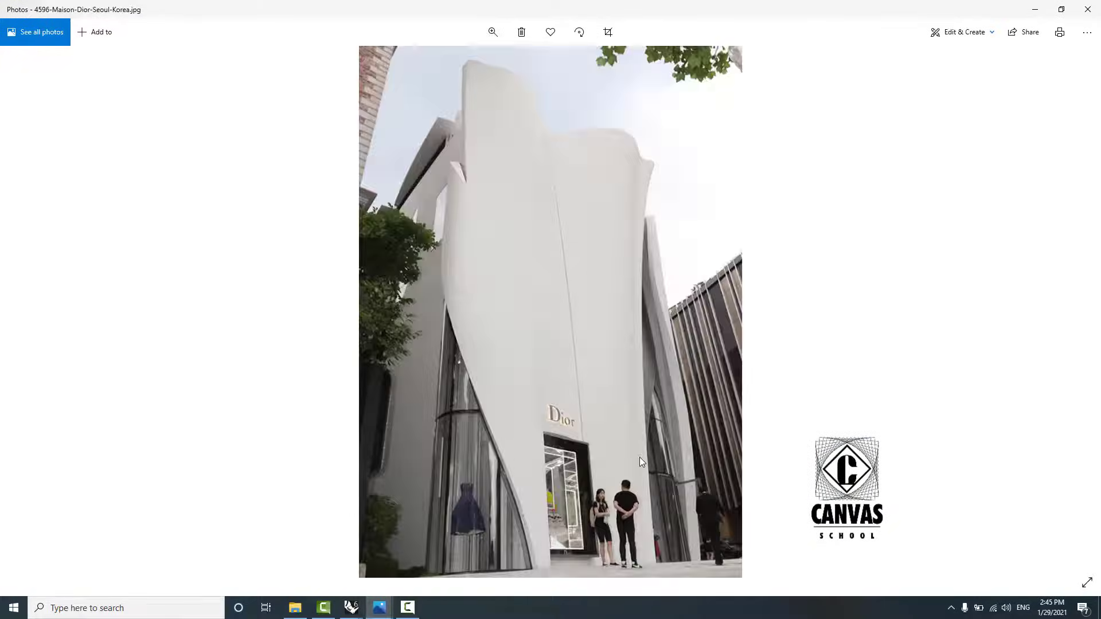
pyautogui.scroll(-4, 609, 509)
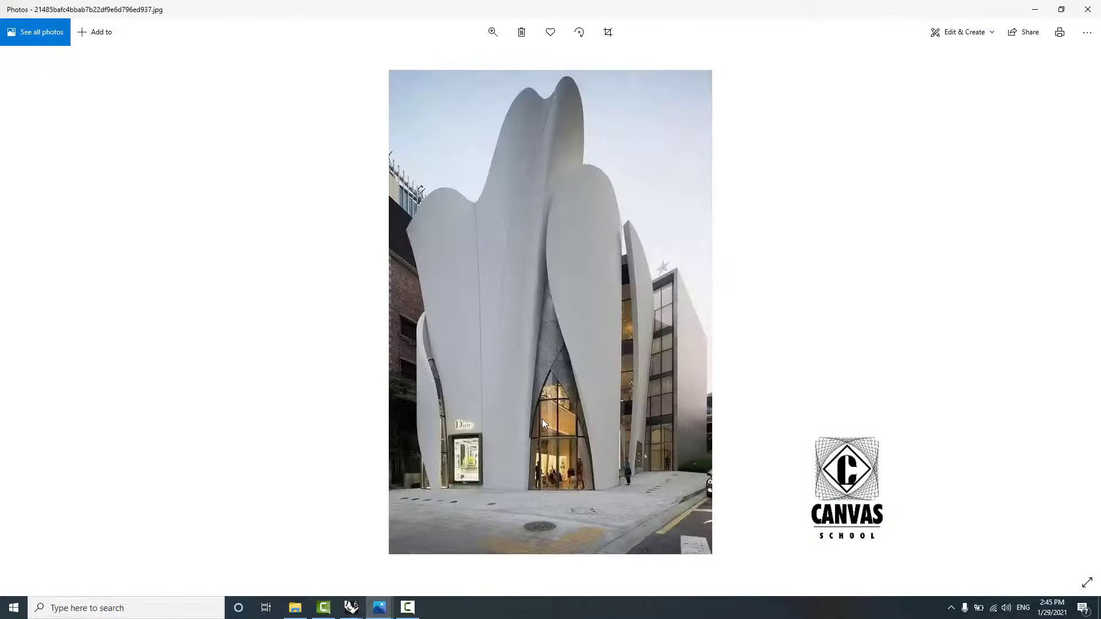
pyautogui.scroll(-1, 542, 423)
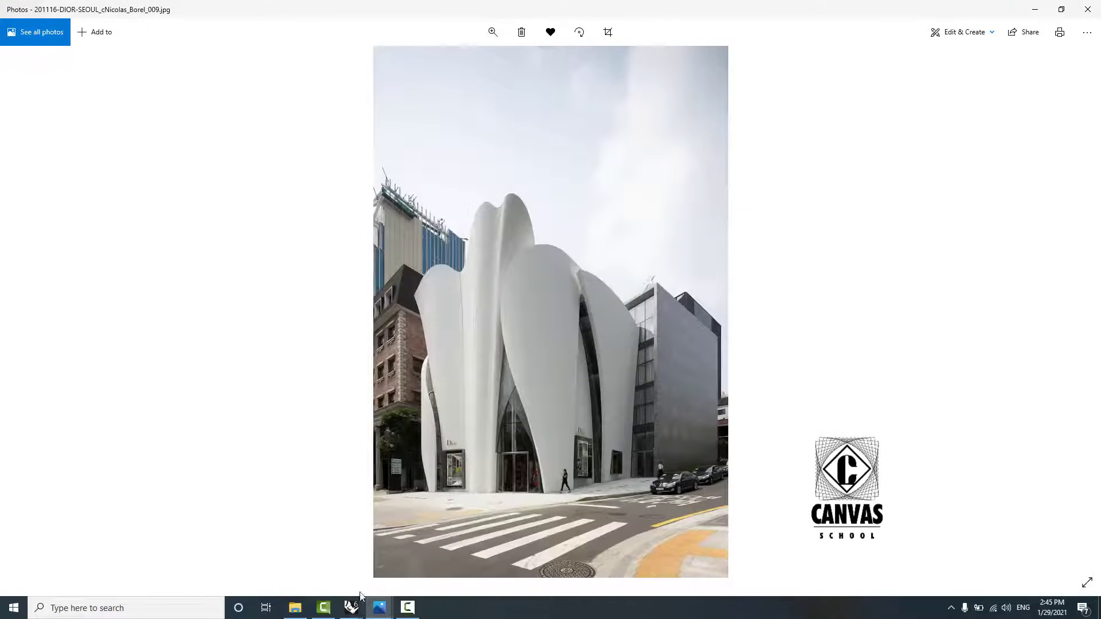
# Step: Arrange the reference photo side by side with the Rhino window containing the rebuilt facade model
pyautogui.moveTo(346, 611)
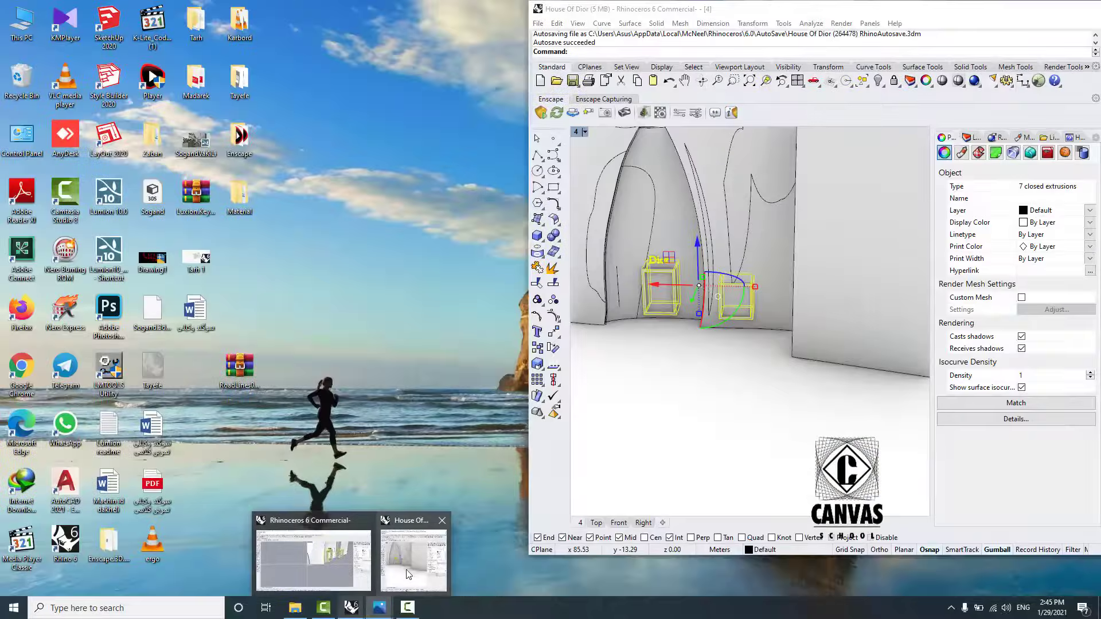
pyautogui.click(416, 565)
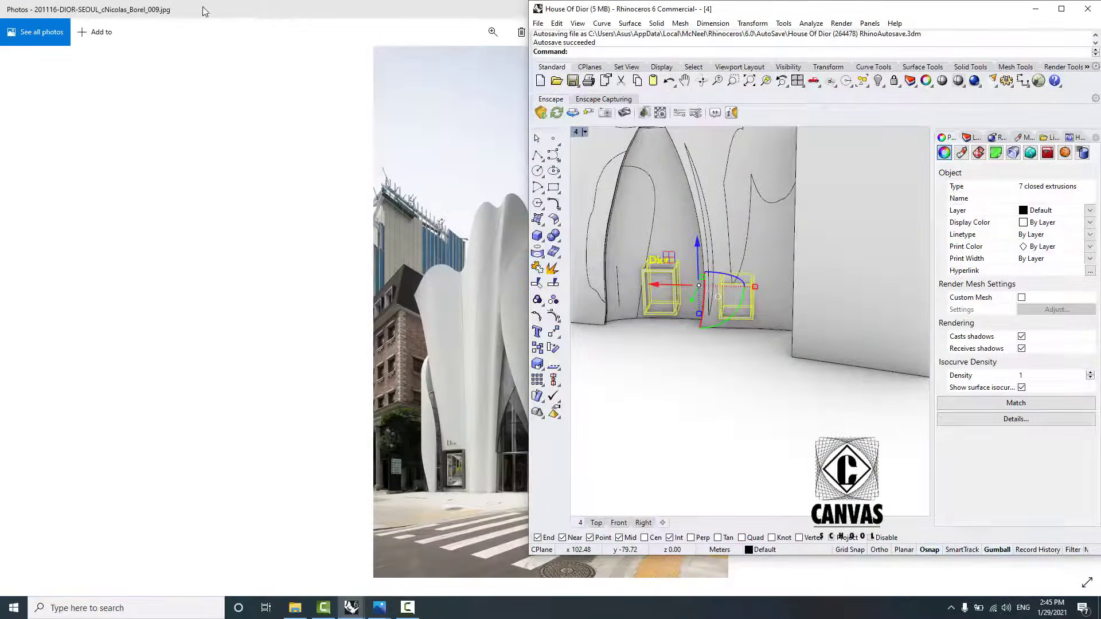
pyautogui.press('super+Left')
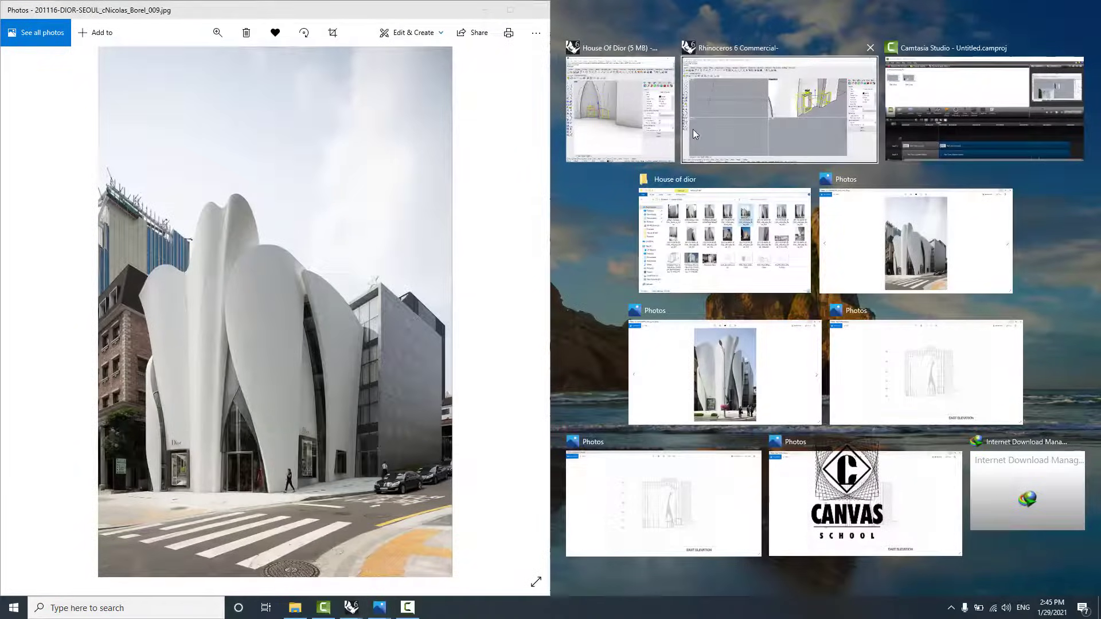
pyautogui.click(705, 126)
# Step: Shift the pasted frames and lettering along the side facade, and delete the overlapping duplicate of the larger frame and its Dior lettering
pyautogui.scroll(-5, 748, 199)
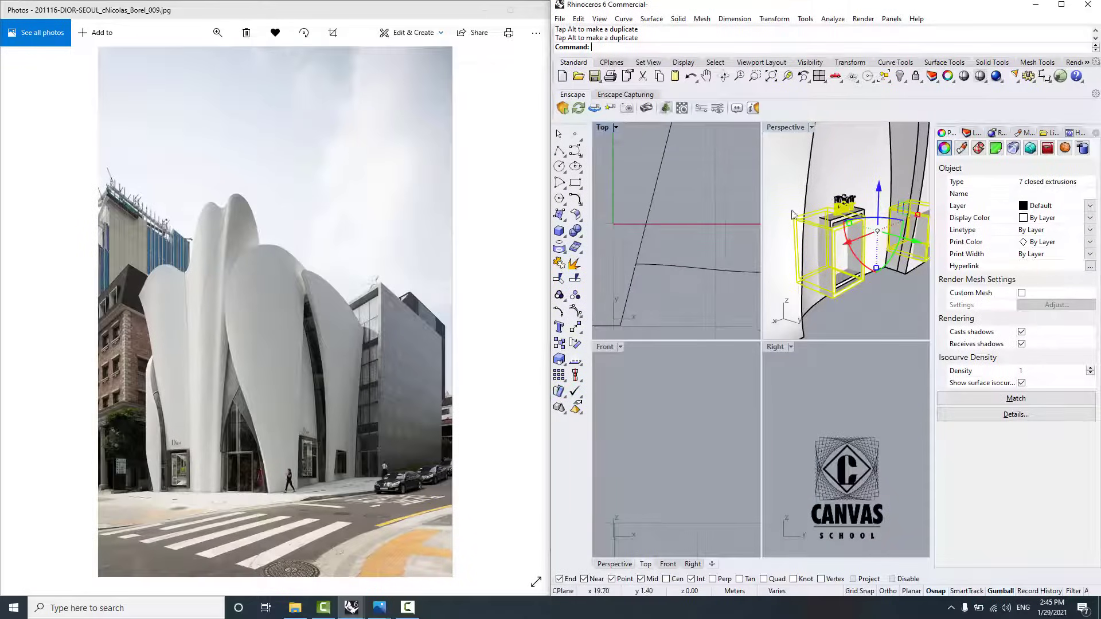
pyautogui.scroll(-5, 802, 224)
pyautogui.scroll(8, 863, 230)
pyautogui.scroll(-3, 866, 260)
pyautogui.moveTo(866, 262); pyautogui.dragTo(891, 267, button='right')
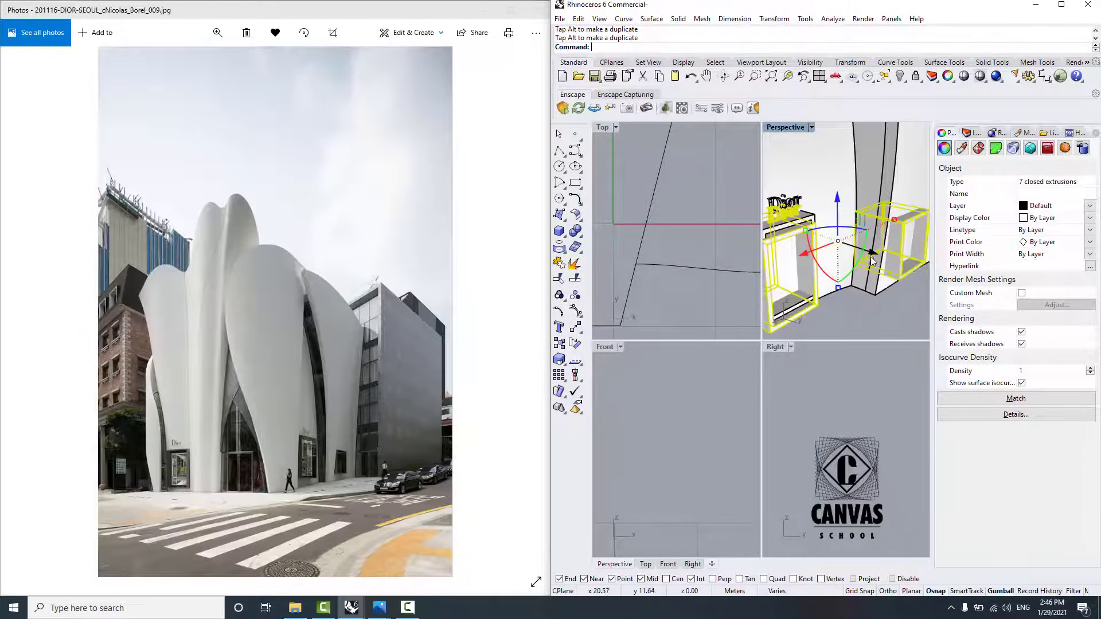
pyautogui.moveTo(872, 261); pyautogui.dragTo(817, 245)
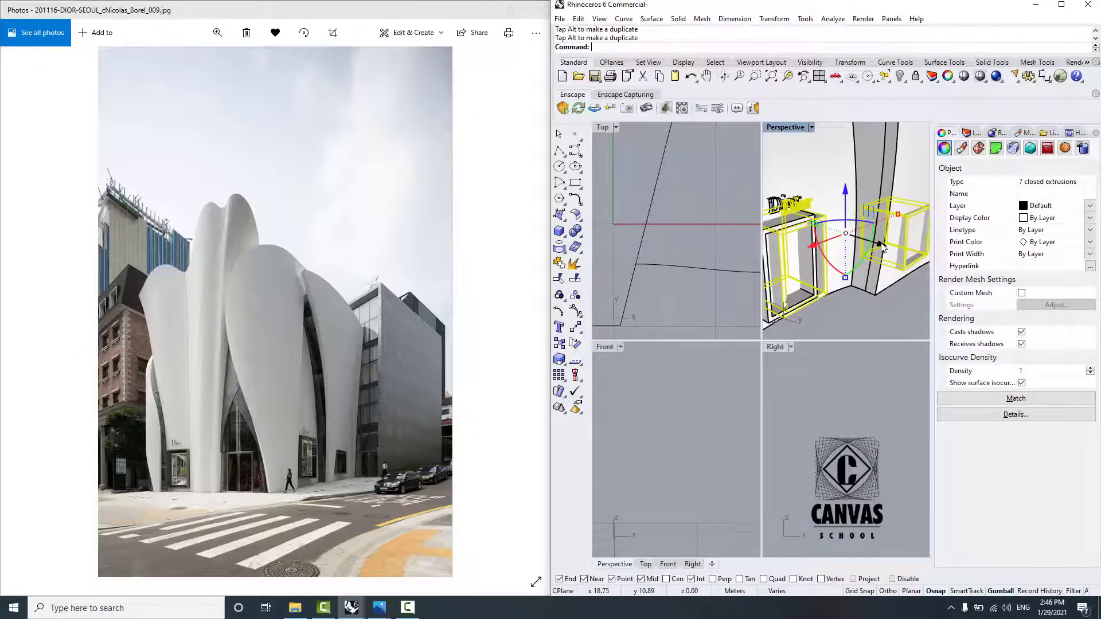
pyautogui.moveTo(823, 248); pyautogui.dragTo(794, 258, button='right')
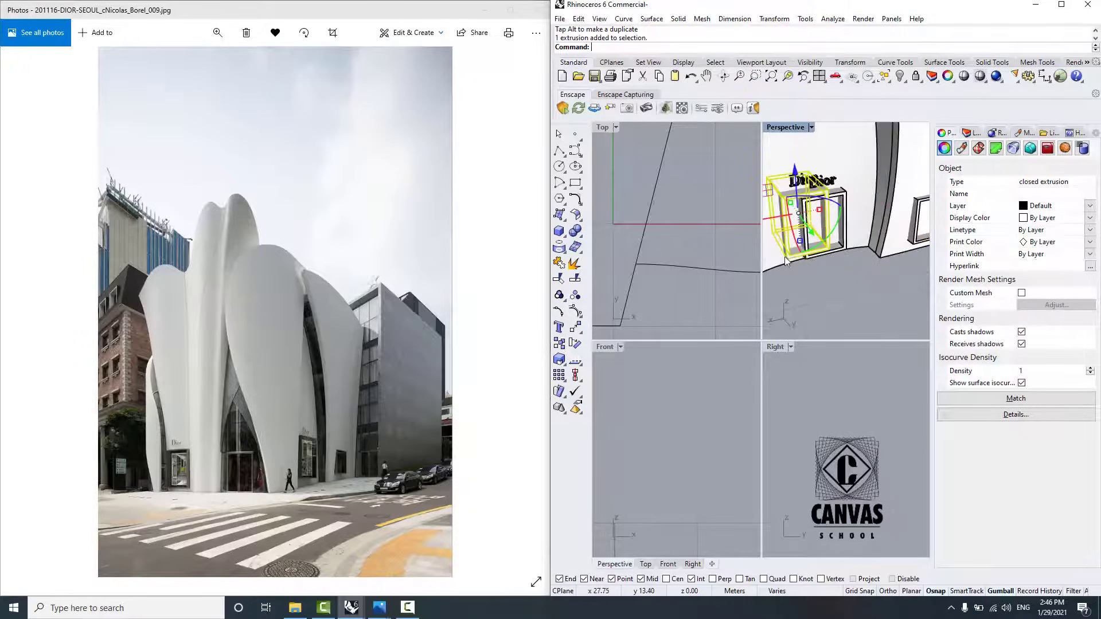
pyautogui.press('Delete')
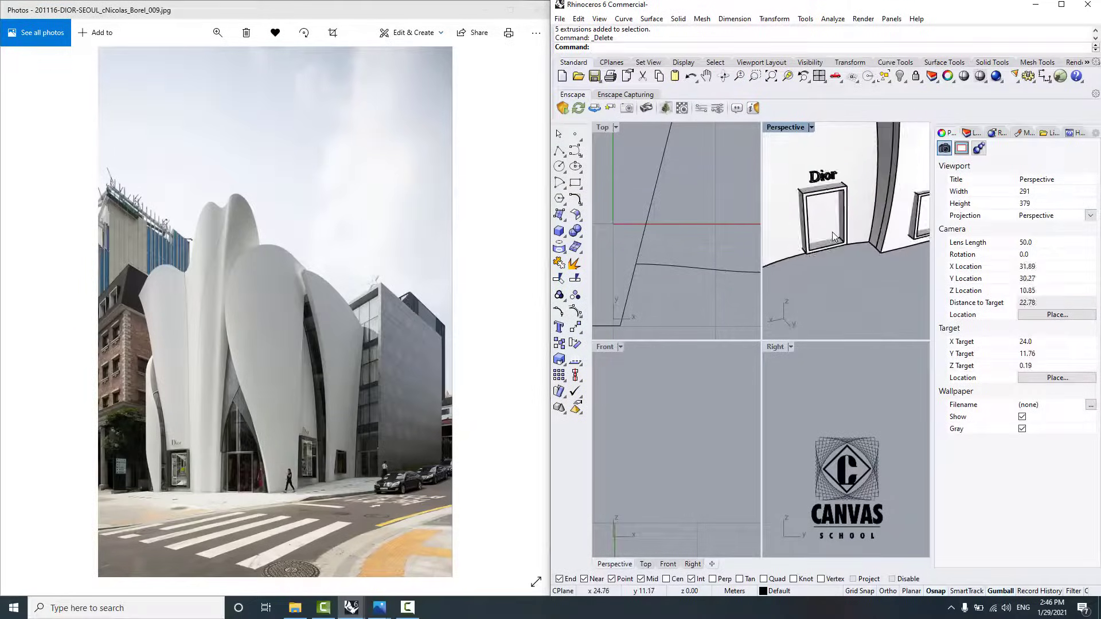
# Step: Select the curved front facade shells together with their solid window frame and Dior lettering
pyautogui.scroll(4, 834, 237)
pyautogui.moveTo(831, 233)
pyautogui.mouseDown(button='right')
pyautogui.moveTo(856, 189)
pyautogui.moveTo(873, 204)
pyautogui.moveTo(816, 190)
pyautogui.moveTo(849, 235)
pyautogui.moveTo(817, 228)
pyautogui.mouseUp(button='right')
pyautogui.scroll(-20, 850, 236)
pyautogui.scroll(10, 860, 230)
pyautogui.keyDown('shift'); pyautogui.moveTo(794, 172); pyautogui.dragTo(812, 238, button='right'); pyautogui.keyUp('shift')
pyautogui.scroll(2, 813, 238)
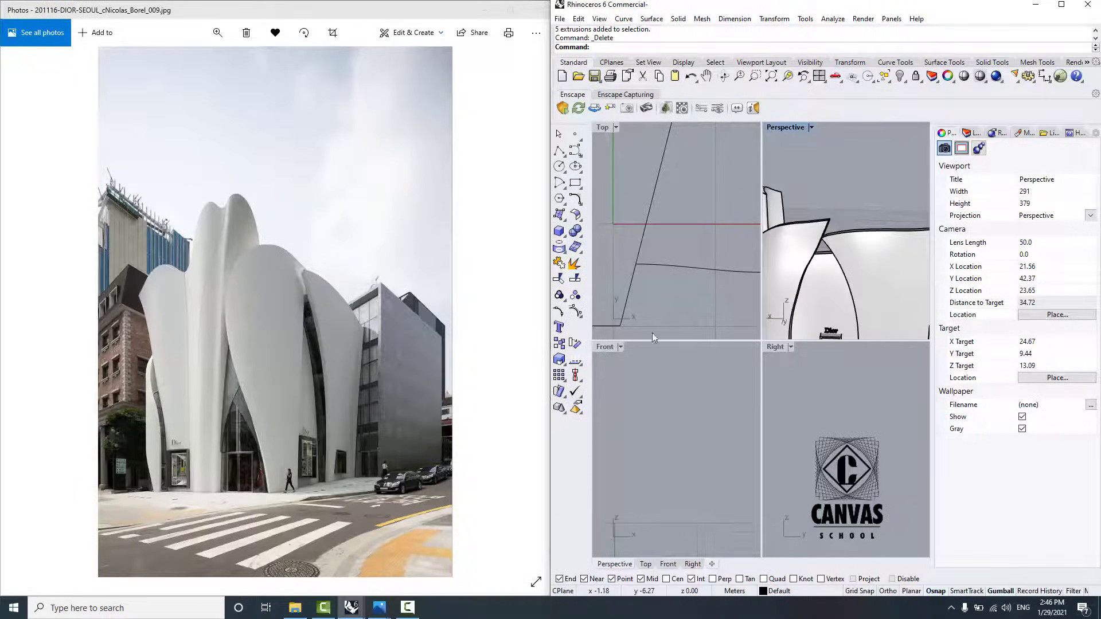
pyautogui.keyDown('shift'); pyautogui.moveTo(790, 286); pyautogui.dragTo(751, 281, button='right'); pyautogui.keyUp('shift')
pyautogui.click(853, 216)
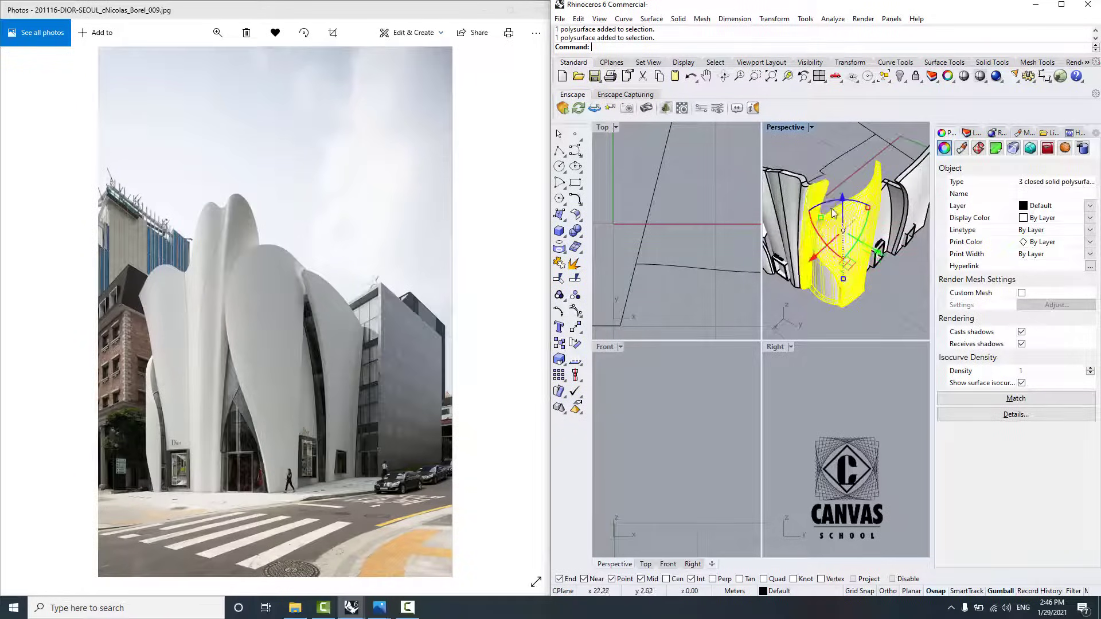
pyautogui.moveTo(833, 213); pyautogui.dragTo(809, 196, button='right')
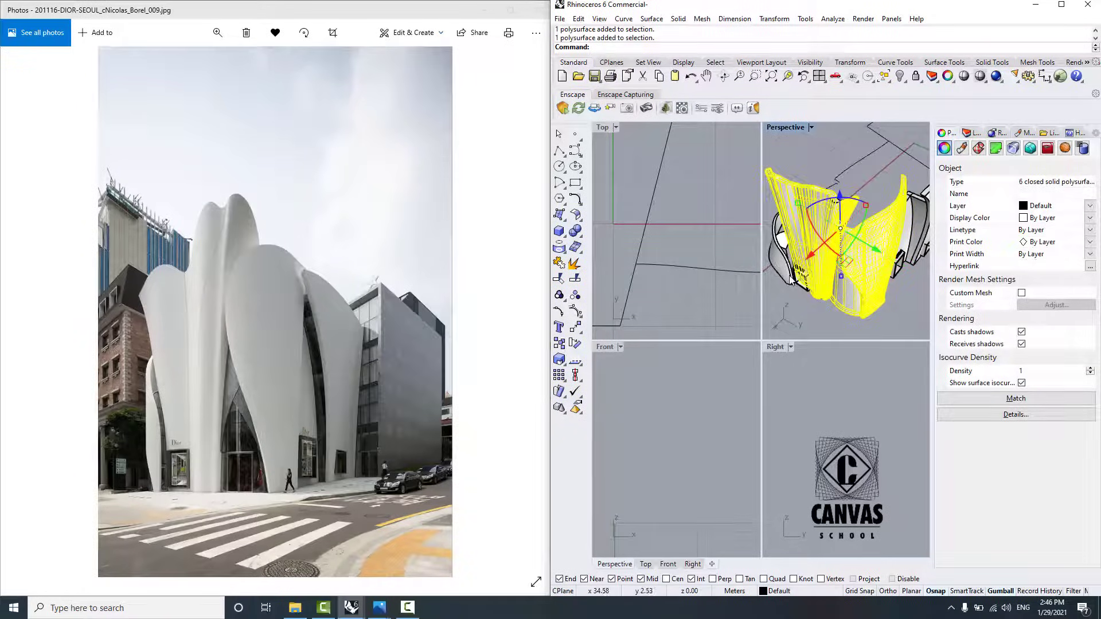
pyautogui.scroll(5, 799, 282)
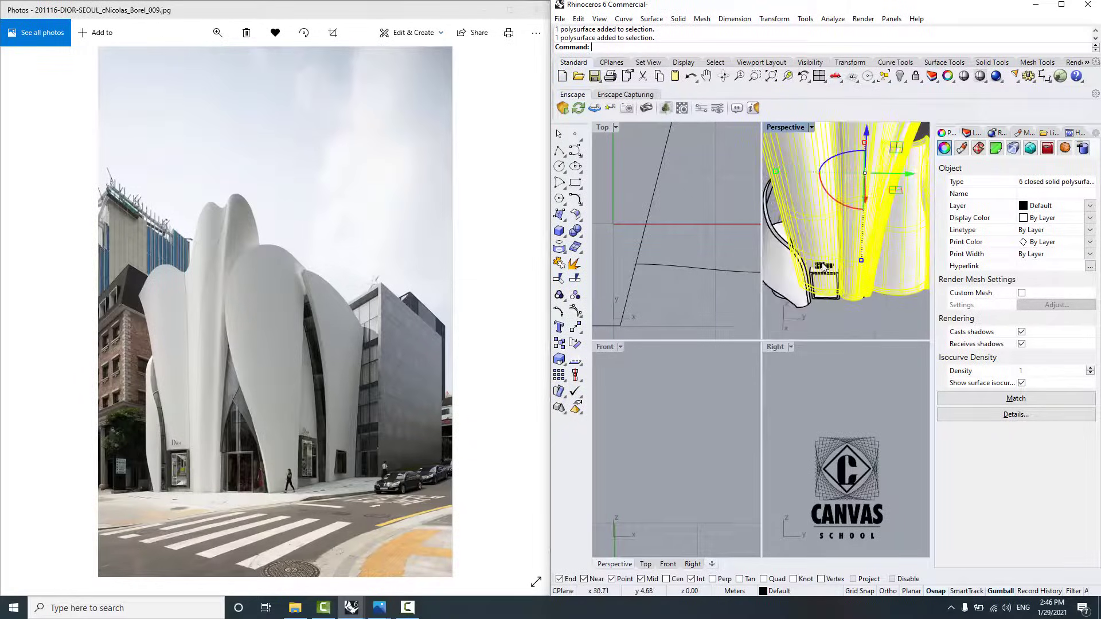
pyautogui.keyDown('shift'); pyautogui.click(778, 257); pyautogui.keyUp('shift')
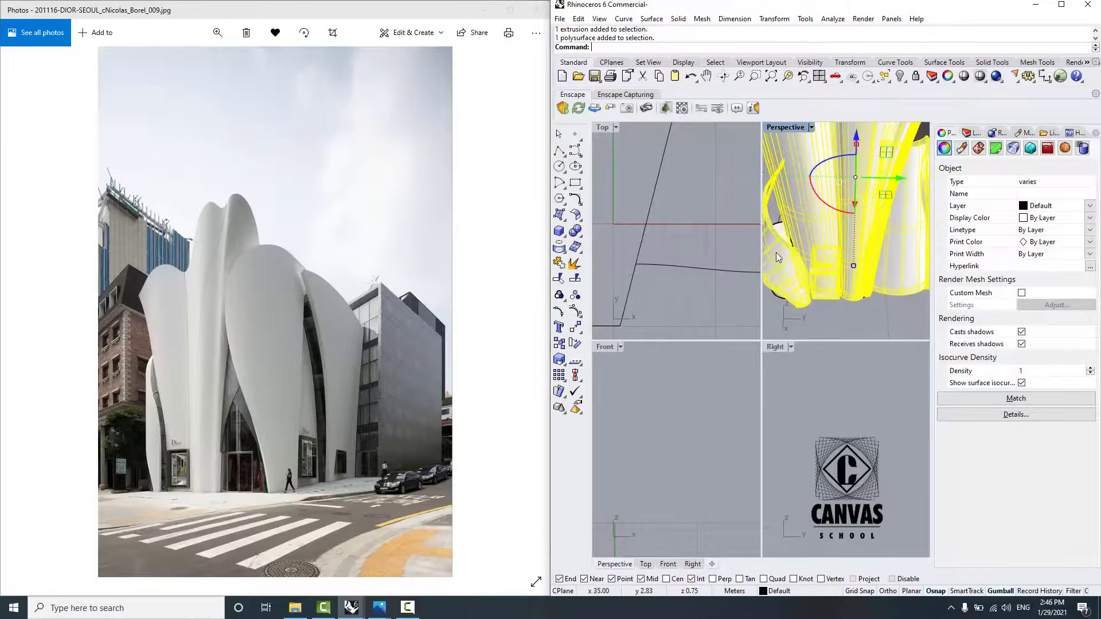
pyautogui.keyDown('shift'); pyautogui.click(779, 232); pyautogui.keyUp('shift')
pyautogui.scroll(-5, 779, 233)
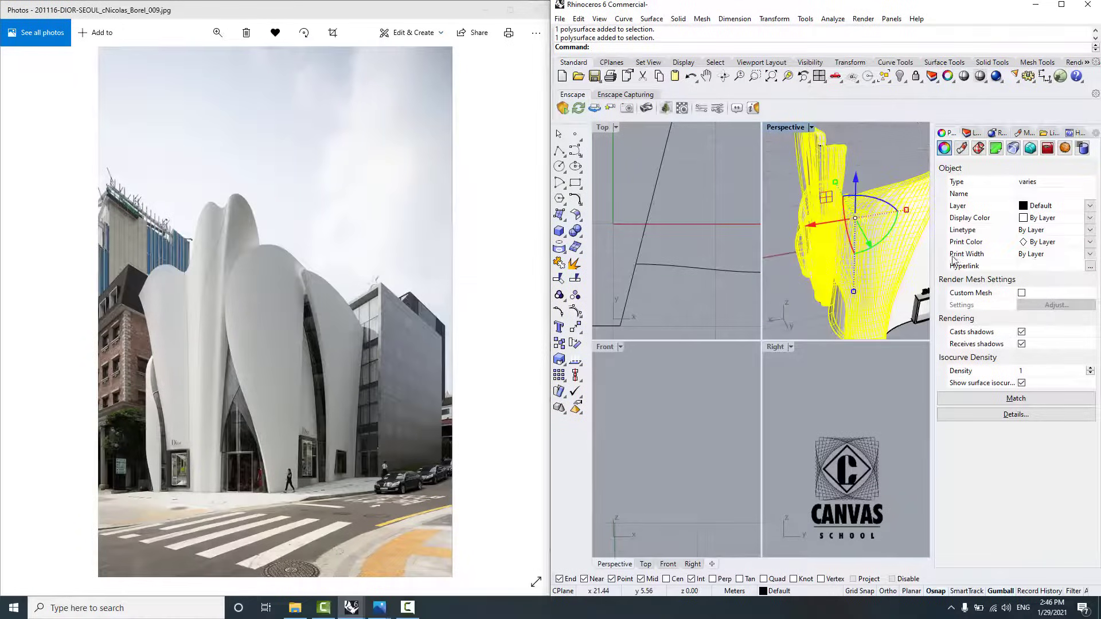
# Step: Move the selected front facade group in small increments toward the side facade, bringing its outer shell's upper edge up to the adjacent wall
pyautogui.scroll(5, 865, 259)
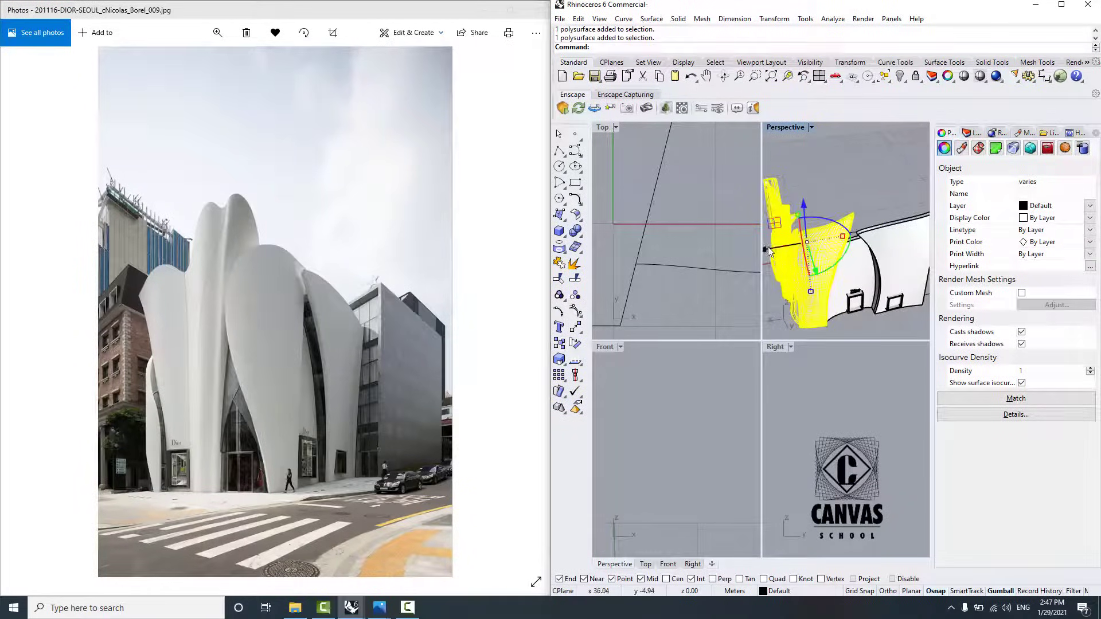
pyautogui.moveTo(768, 252); pyautogui.dragTo(863, 235)
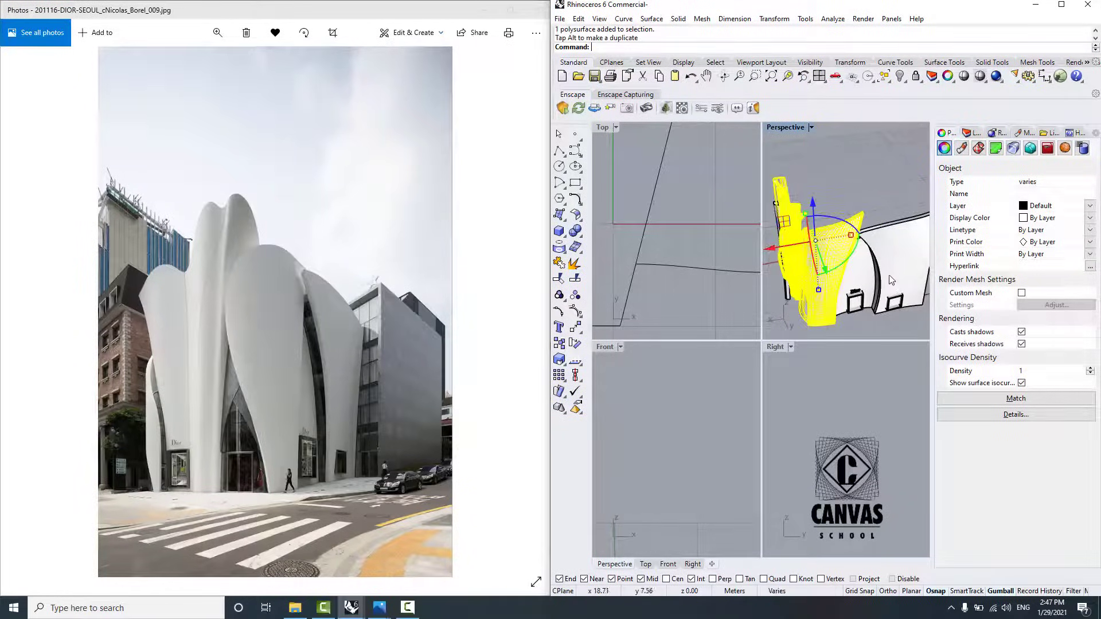
pyautogui.moveTo(882, 272); pyautogui.dragTo(765, 228, button='right')
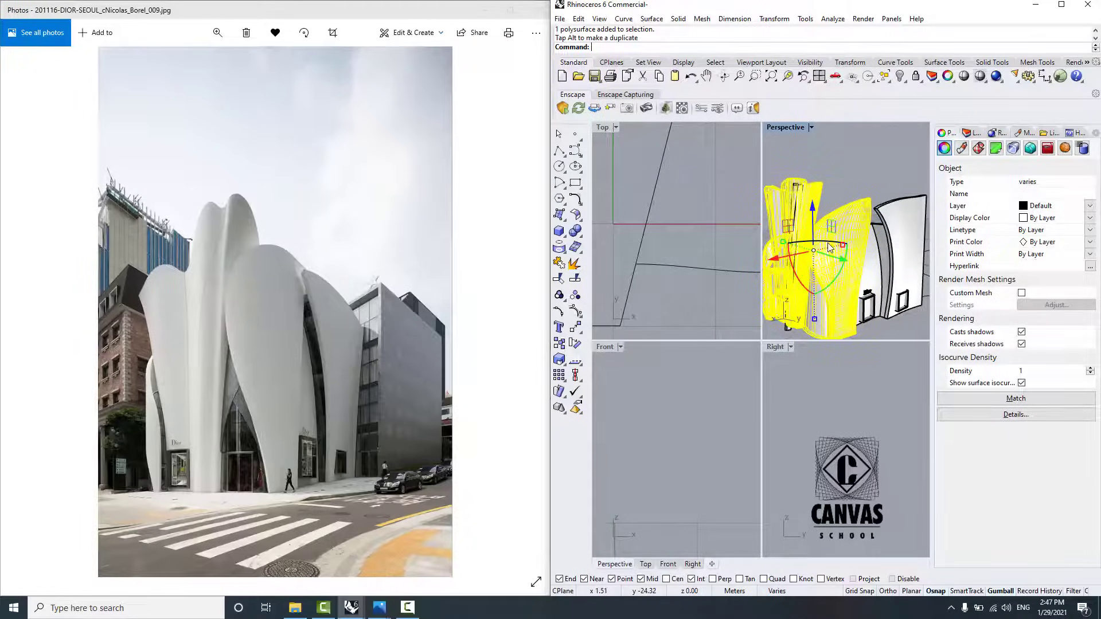
pyautogui.scroll(4, 852, 236)
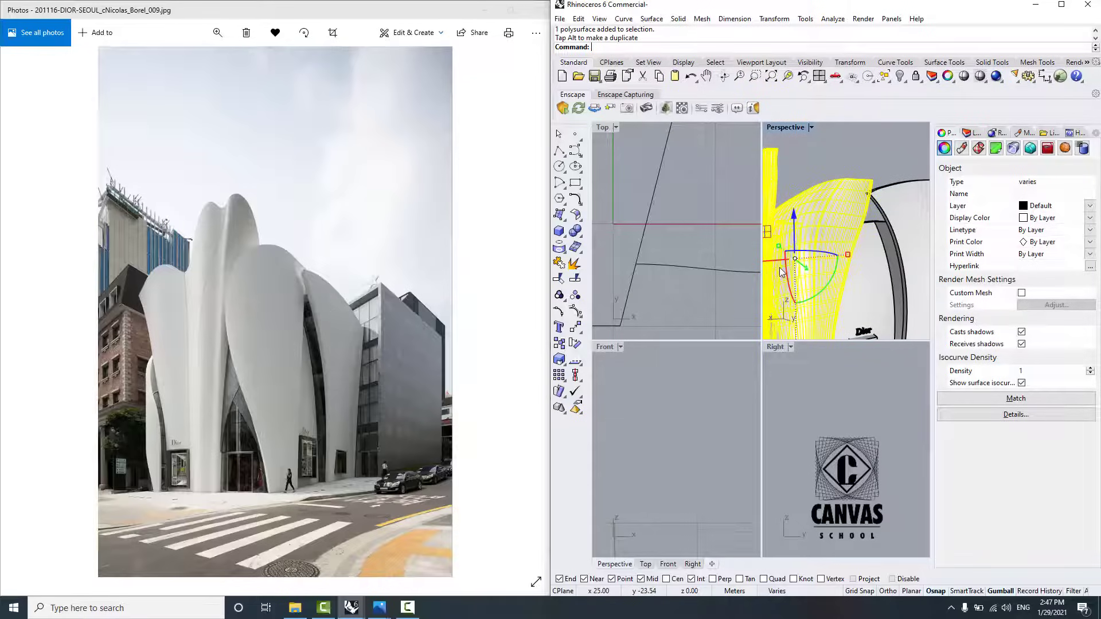
pyautogui.moveTo(781, 264); pyautogui.dragTo(871, 194)
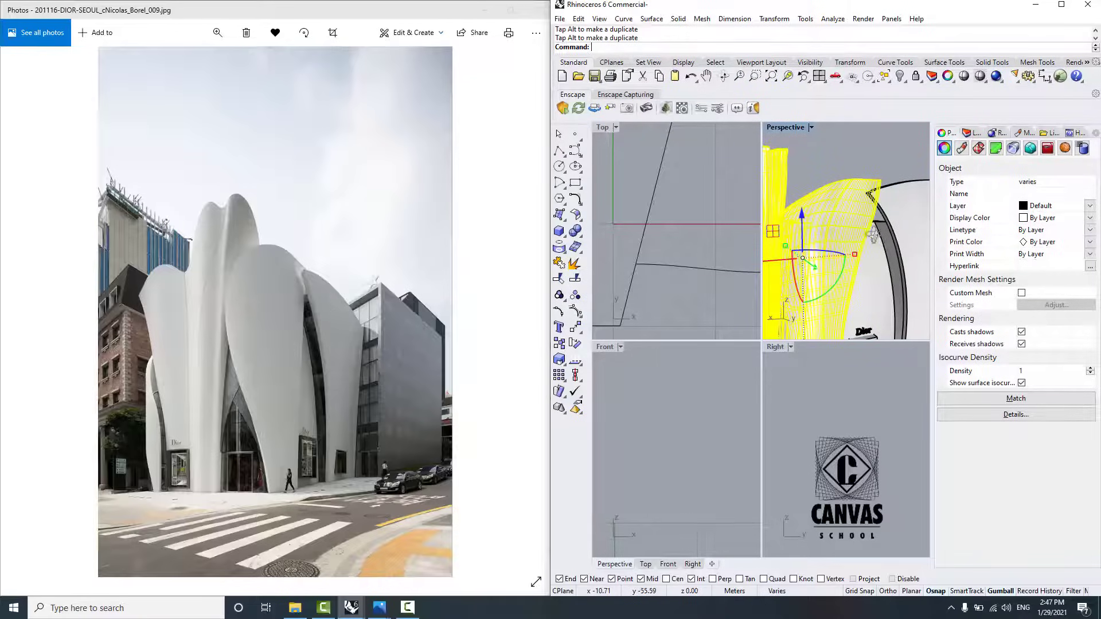
pyautogui.moveTo(873, 234)
pyautogui.mouseDown(button='right')
pyautogui.moveTo(1000, 189)
pyautogui.moveTo(865, 236)
pyautogui.mouseUp(button='right')
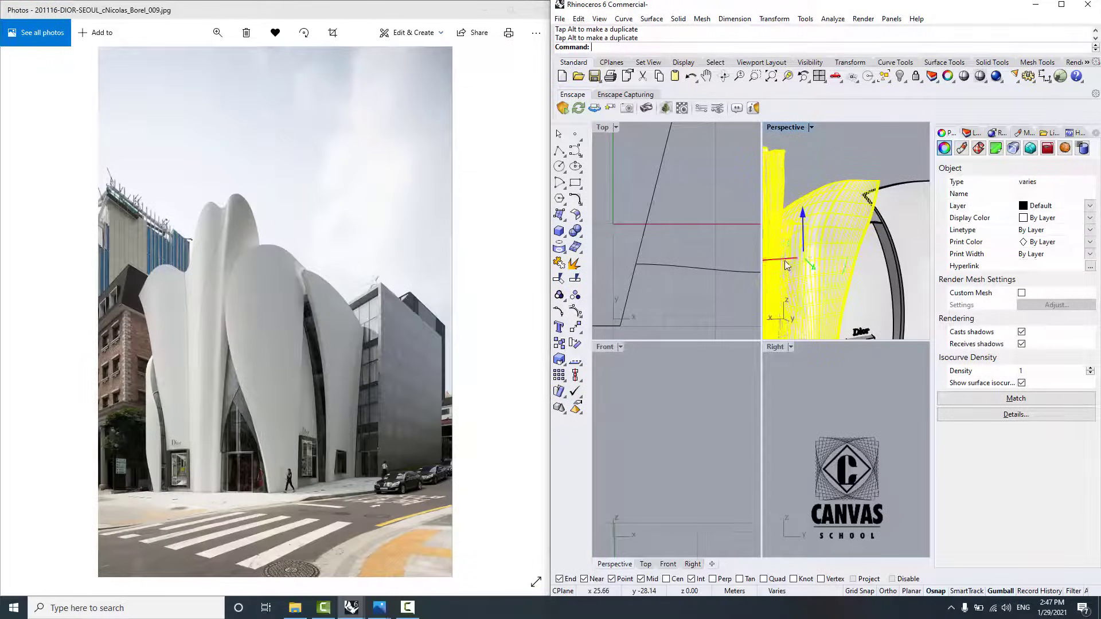
pyautogui.moveTo(785, 261); pyautogui.dragTo(788, 260)
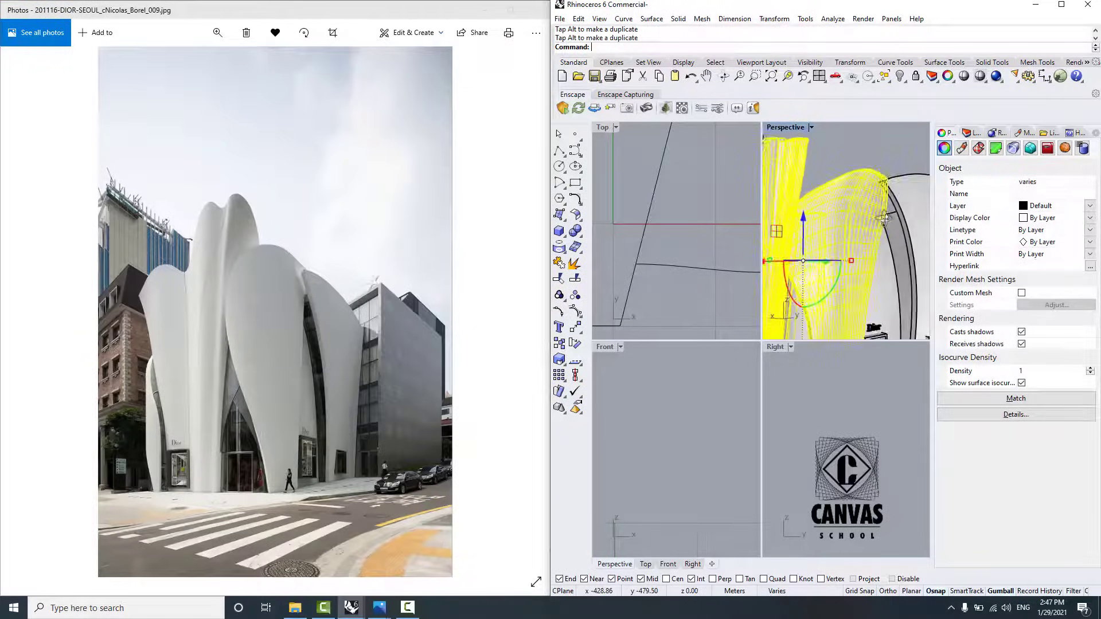